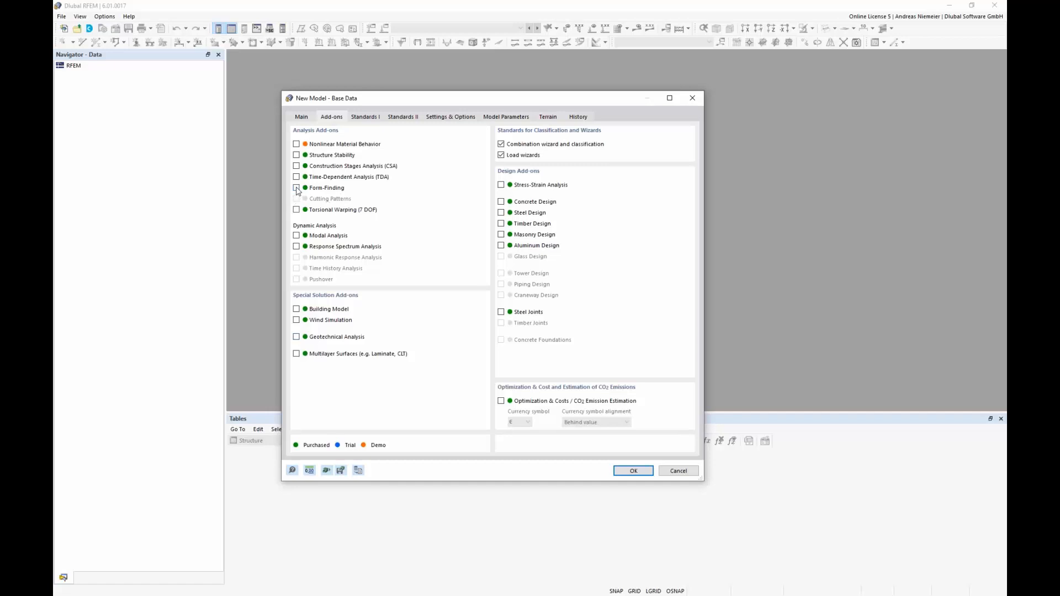
Step: Activate the Form-Finding add-on and create the new model, overwriting the existing model S1
{"action": "left_click", "coordinate": [297, 189]}
{"action": "left_click", "coordinate": [633, 471]}
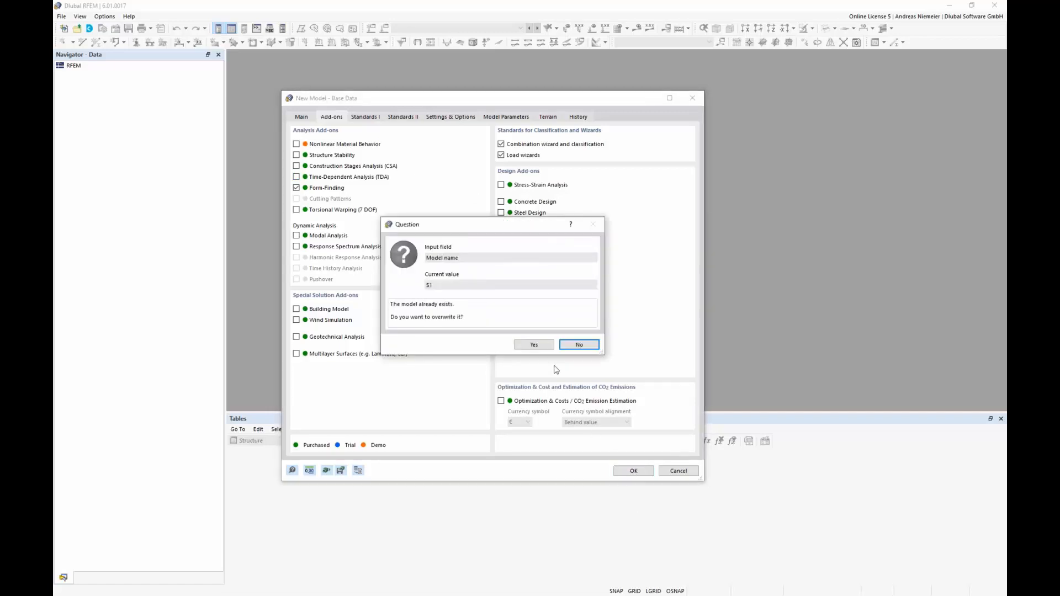
{"action": "key", "text": "Return"}
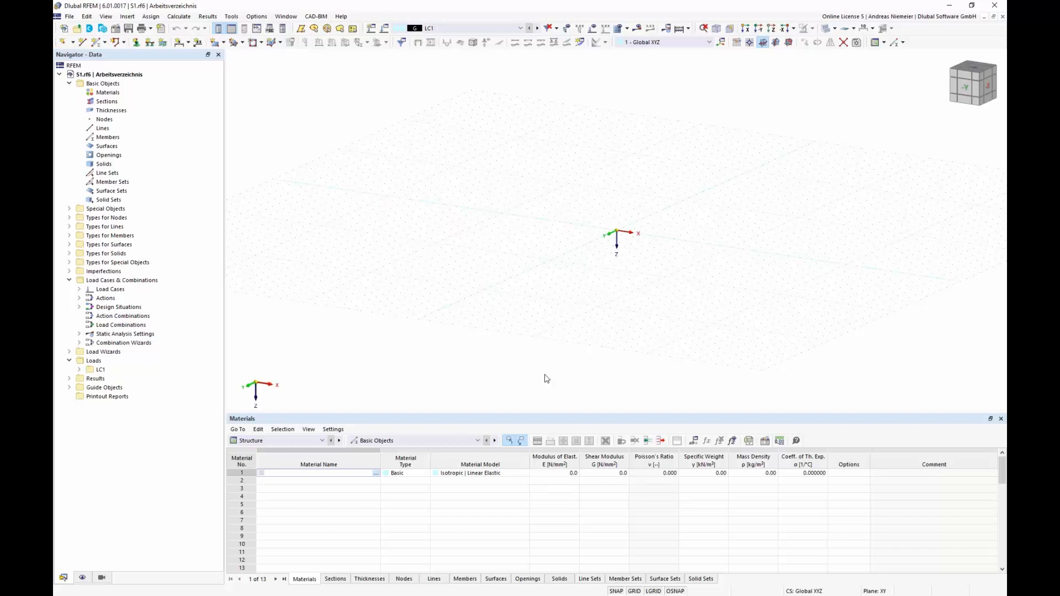
Step: Start a new single member of type Cable and choose the Pfeifer Cable PE 3 section from the standardized steel library
{"action": "middle_click_drag", "start_coordinate": [648, 307], "coordinate": [562, 297]}
{"action": "scroll", "coordinate": [598, 243], "scroll_direction": "up", "scroll_amount": 2}
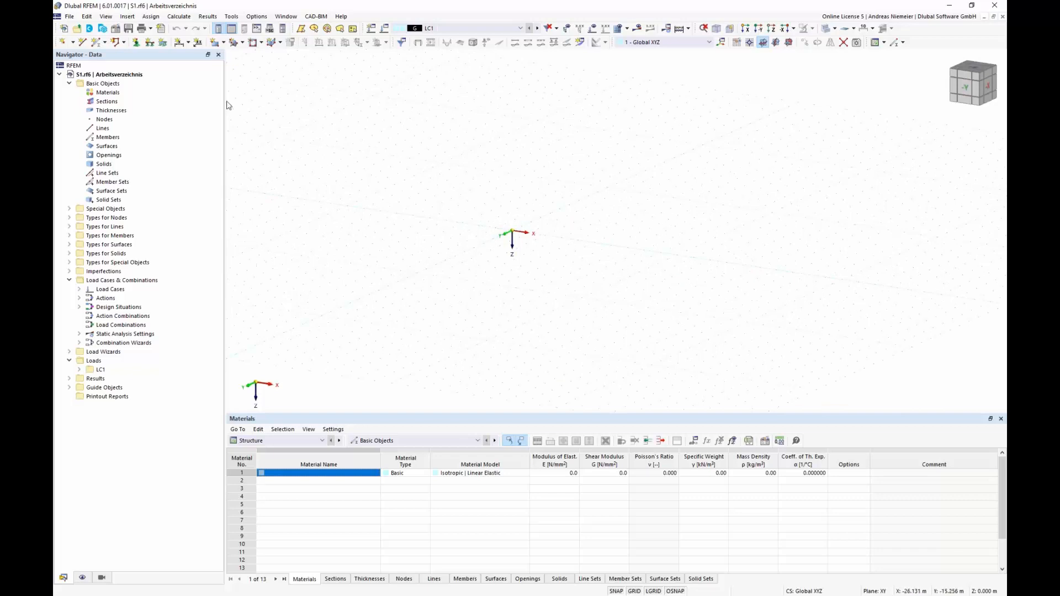
{"action": "left_click", "coordinate": [97, 42]}
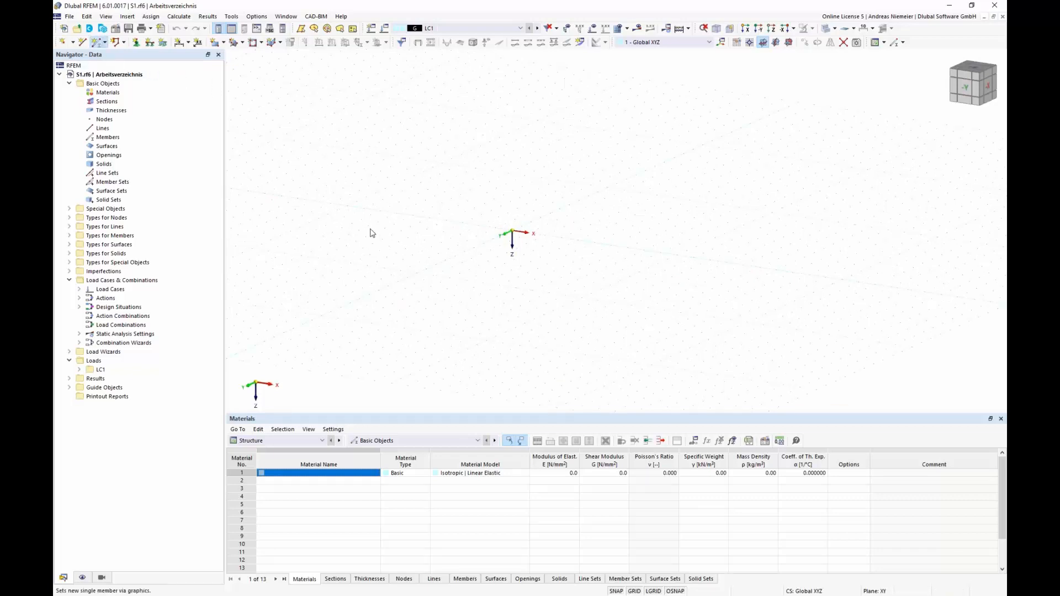
{"action": "left_click", "coordinate": [311, 168]}
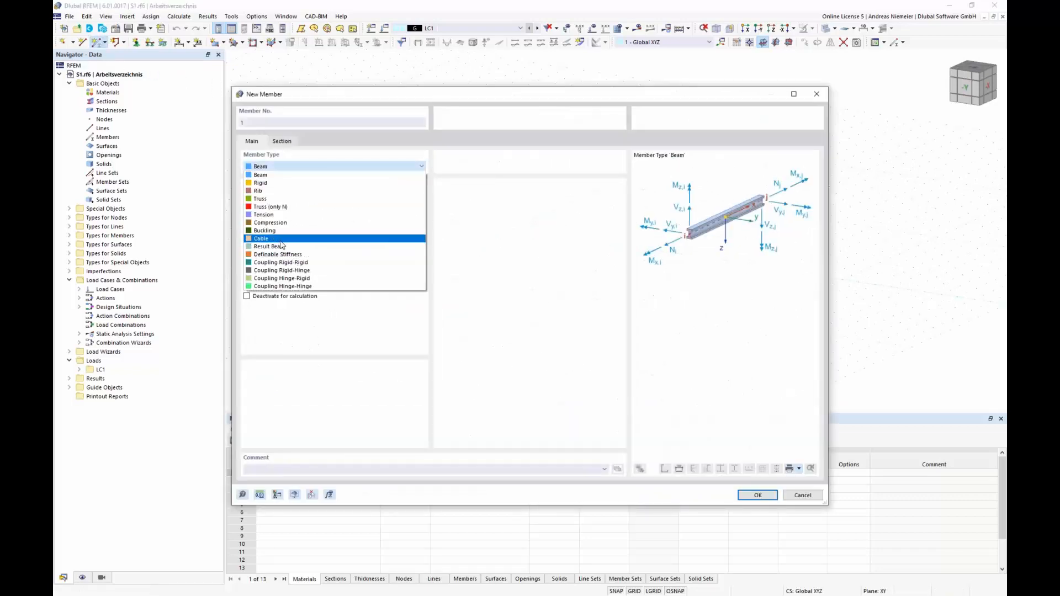
{"action": "left_click", "coordinate": [281, 240]}
{"action": "left_click", "coordinate": [282, 141]}
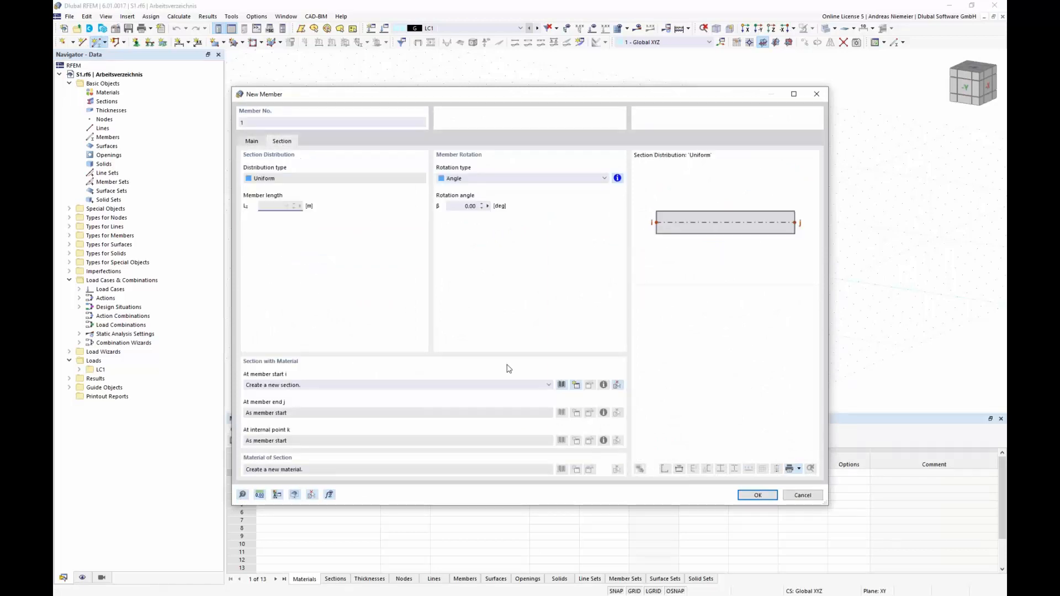
{"action": "left_click", "coordinate": [560, 385]}
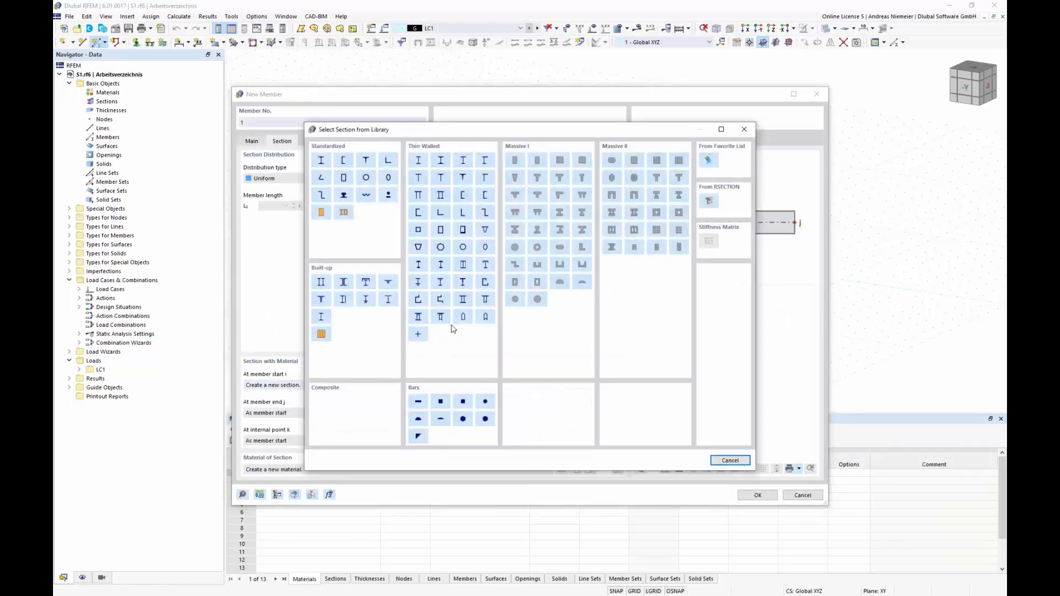
{"action": "left_click", "coordinate": [389, 195]}
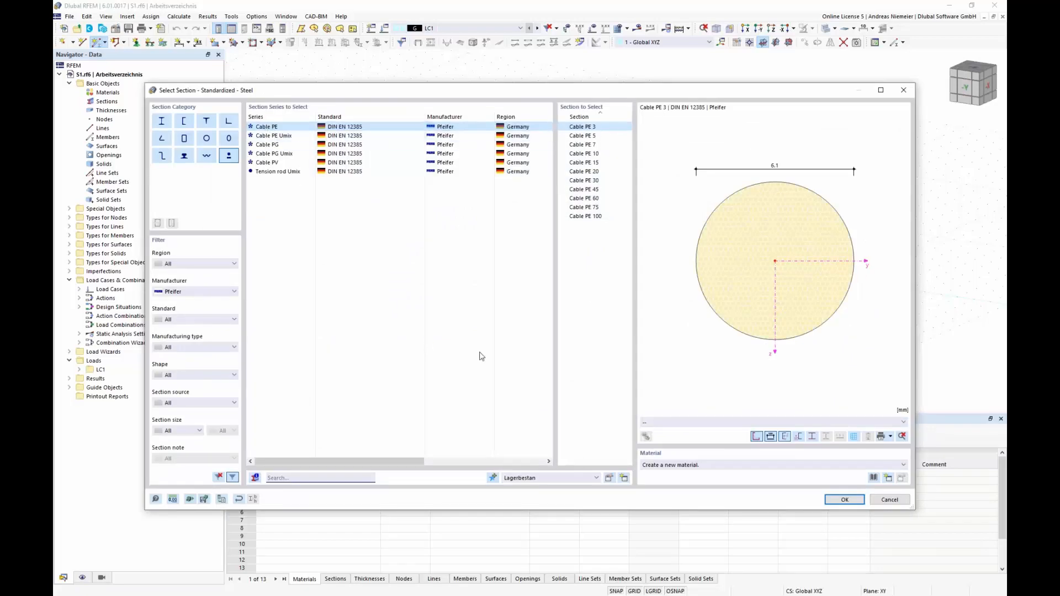
Step: Assign the Cable PE (Pfeifer) material from the library, filtering by material type Metal and subtype Cable
{"action": "left_click", "coordinate": [873, 477]}
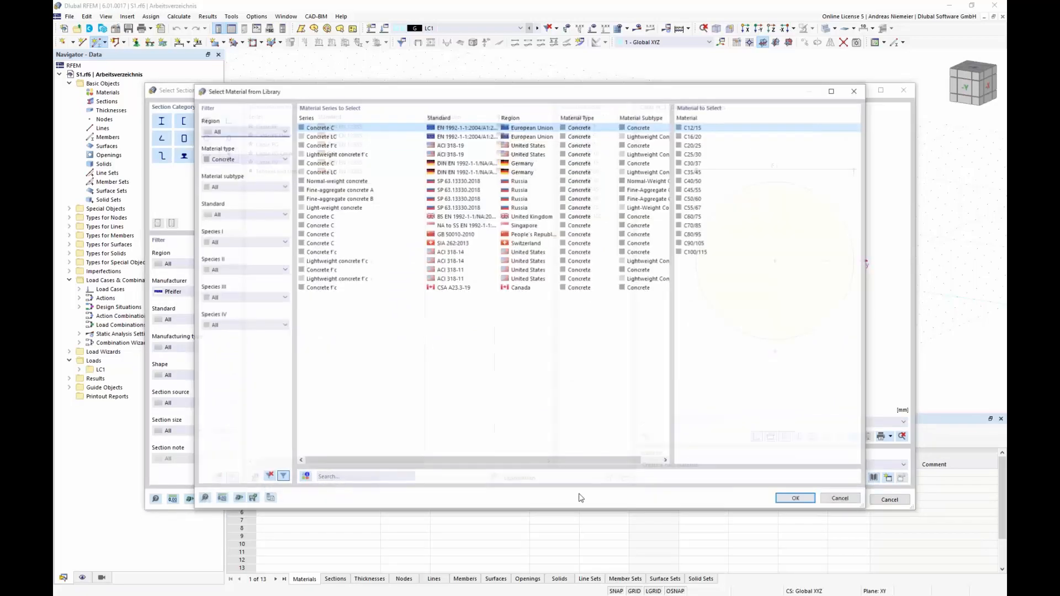
{"action": "left_click", "coordinate": [249, 159]}
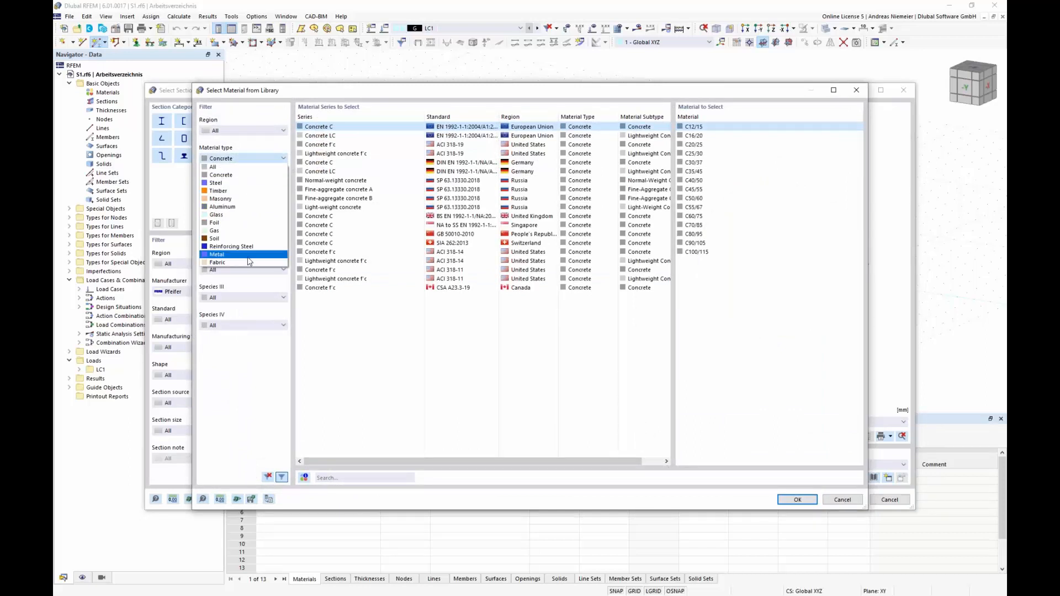
{"action": "left_click", "coordinate": [226, 267]}
{"action": "left_click", "coordinate": [243, 187]}
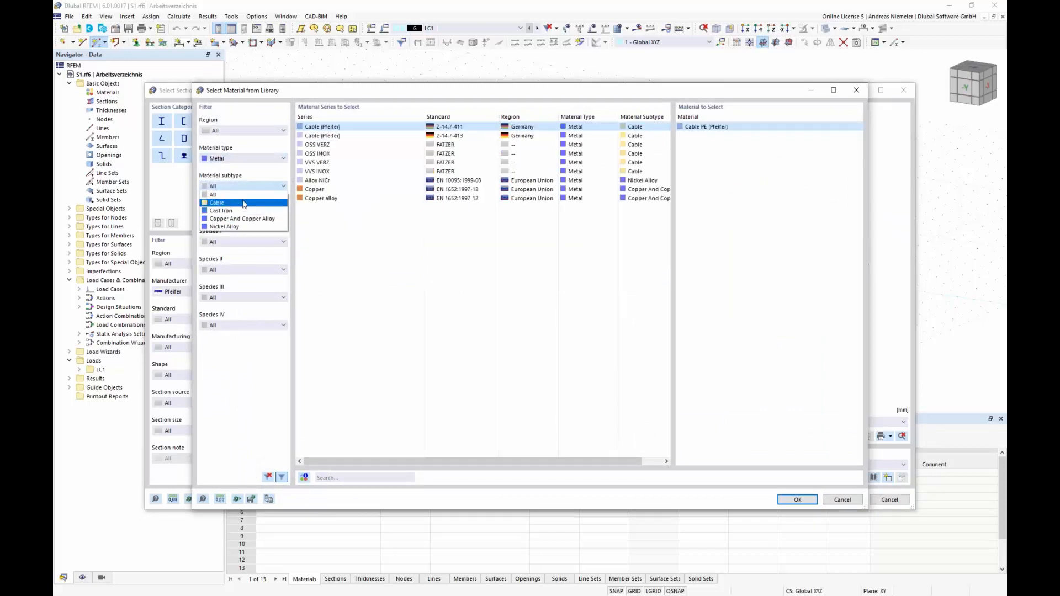
{"action": "left_click", "coordinate": [243, 206]}
{"action": "left_click", "coordinate": [799, 501]}
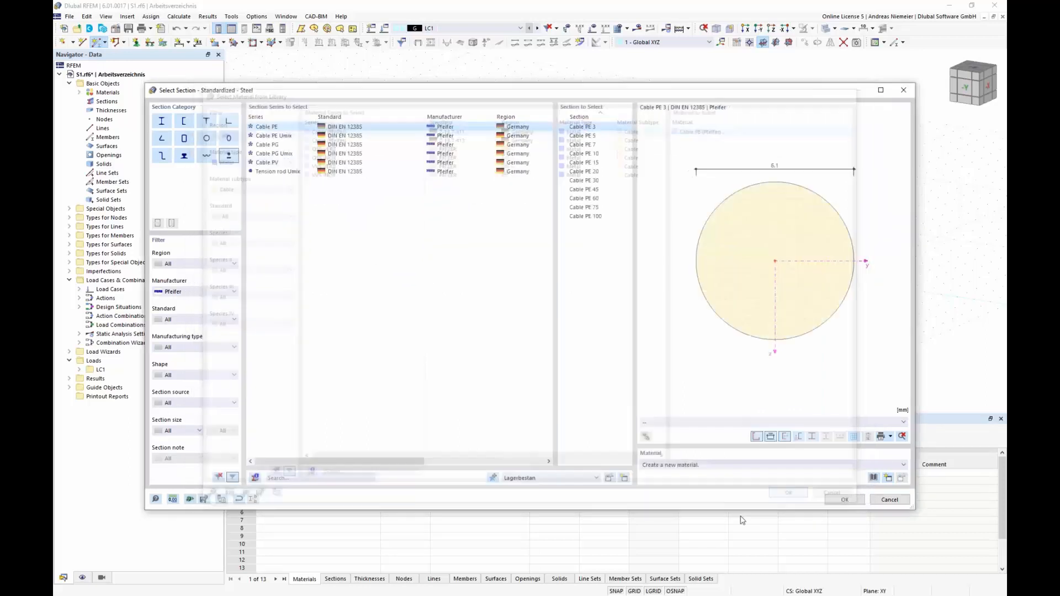
Step: Accept the section and draw the cable member 10 m long from the origin along the X axis
{"action": "left_click", "coordinate": [845, 500]}
{"action": "left_click", "coordinate": [758, 495]}
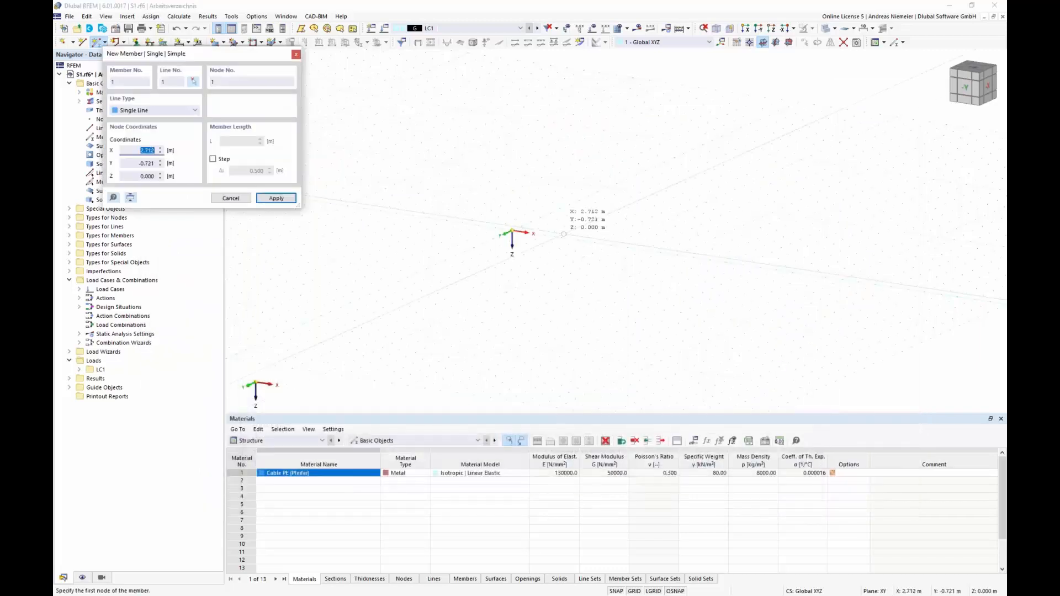
{"action": "left_click", "coordinate": [518, 218]}
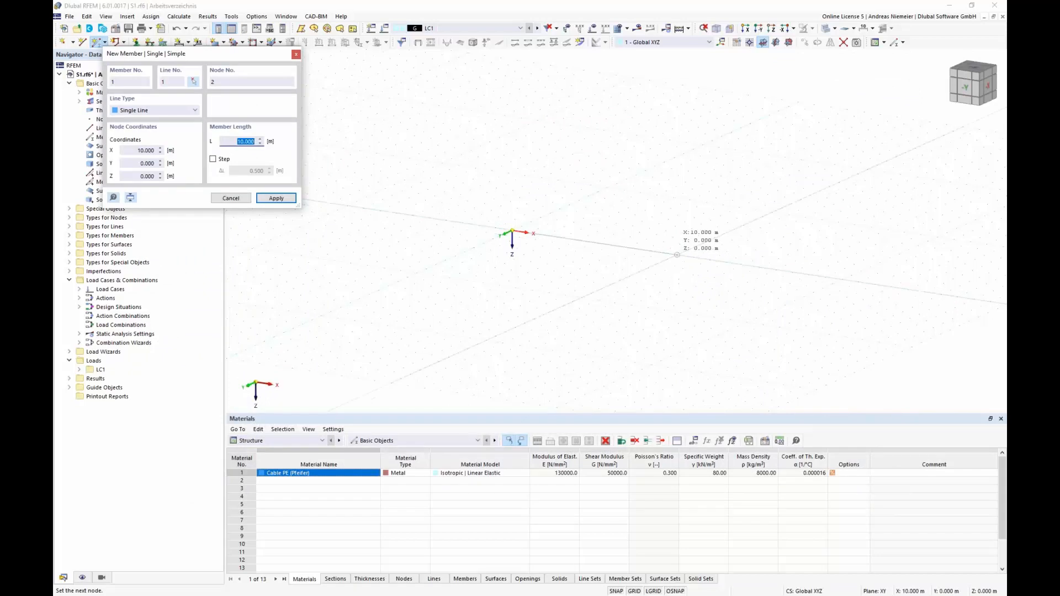
{"action": "left_click", "coordinate": [677, 254]}
{"action": "key", "text": "Escape"}
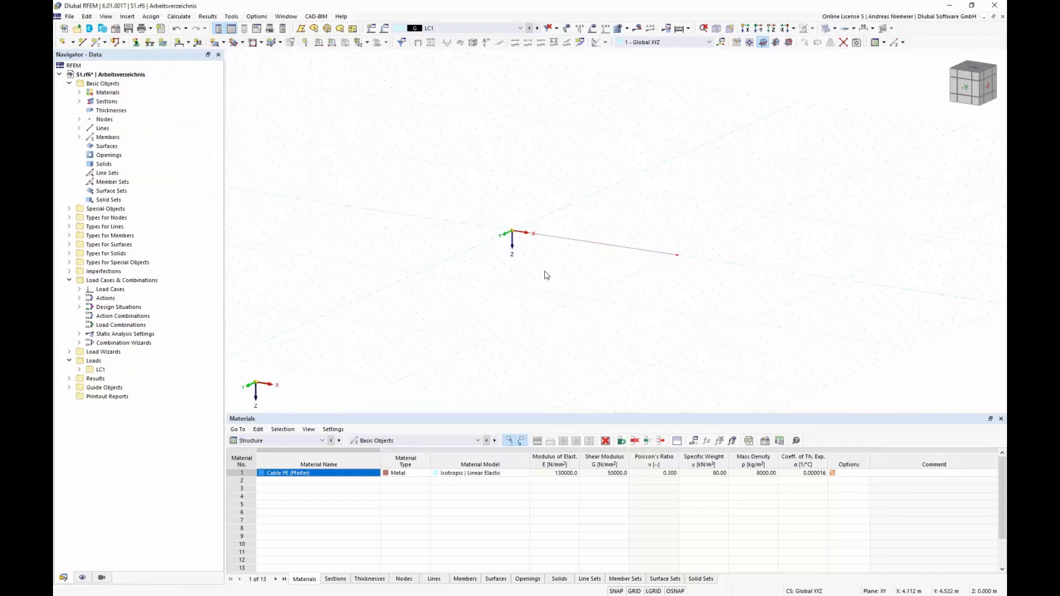
Step: Assign the predefined hinged nodal support 1 to both end nodes of the cable
{"action": "middle_click_drag", "start_coordinate": [591, 308], "coordinate": [523, 303]}
{"action": "scroll", "coordinate": [502, 250], "scroll_direction": "up", "scroll_amount": 3}
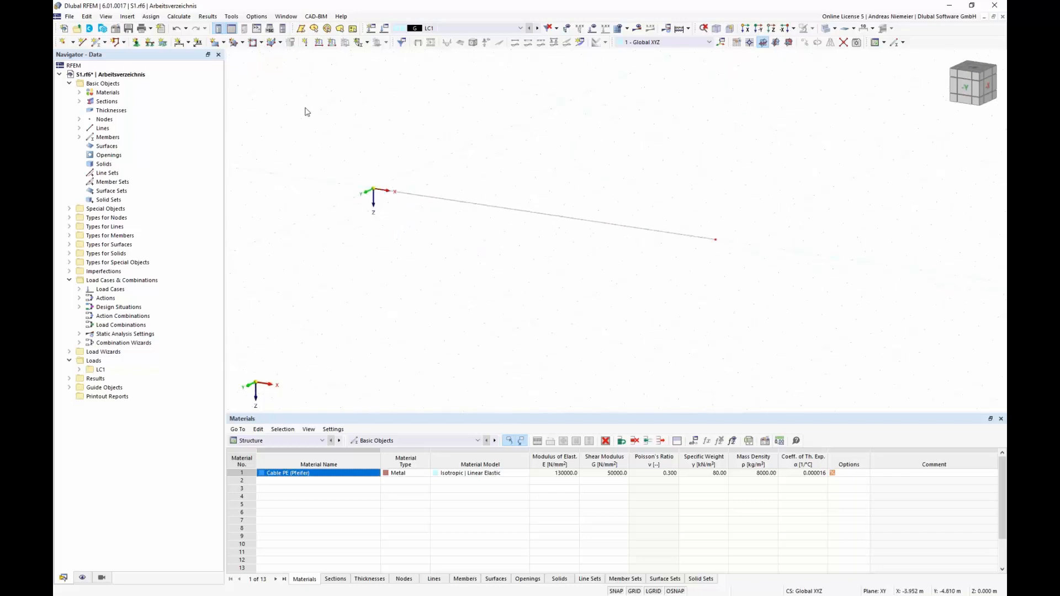
{"action": "left_click", "coordinate": [137, 42]}
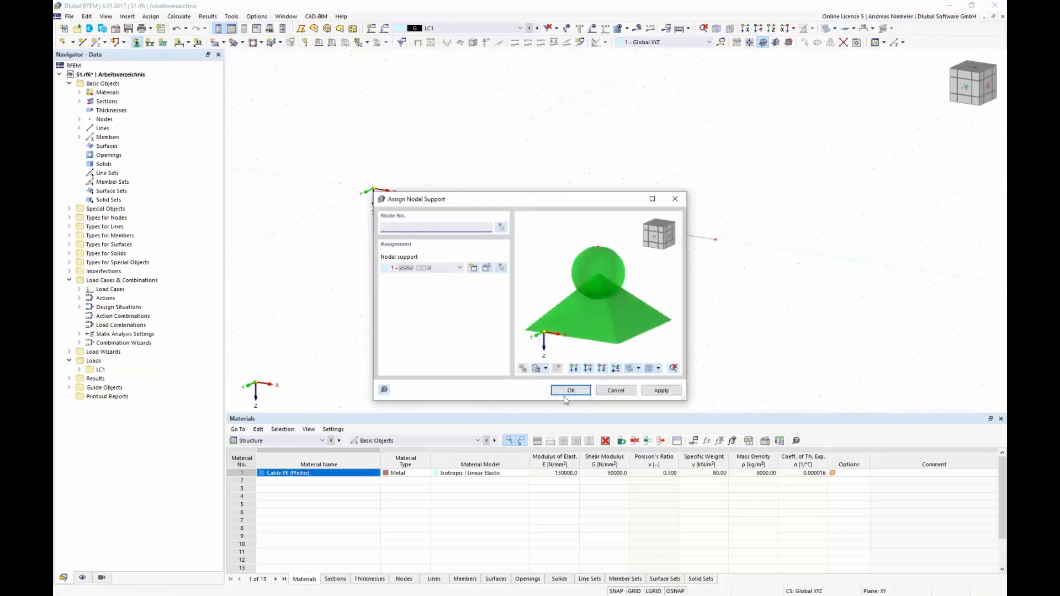
{"action": "left_click", "coordinate": [571, 391]}
{"action": "left_click_drag", "start_coordinate": [344, 186], "coordinate": [828, 331]}
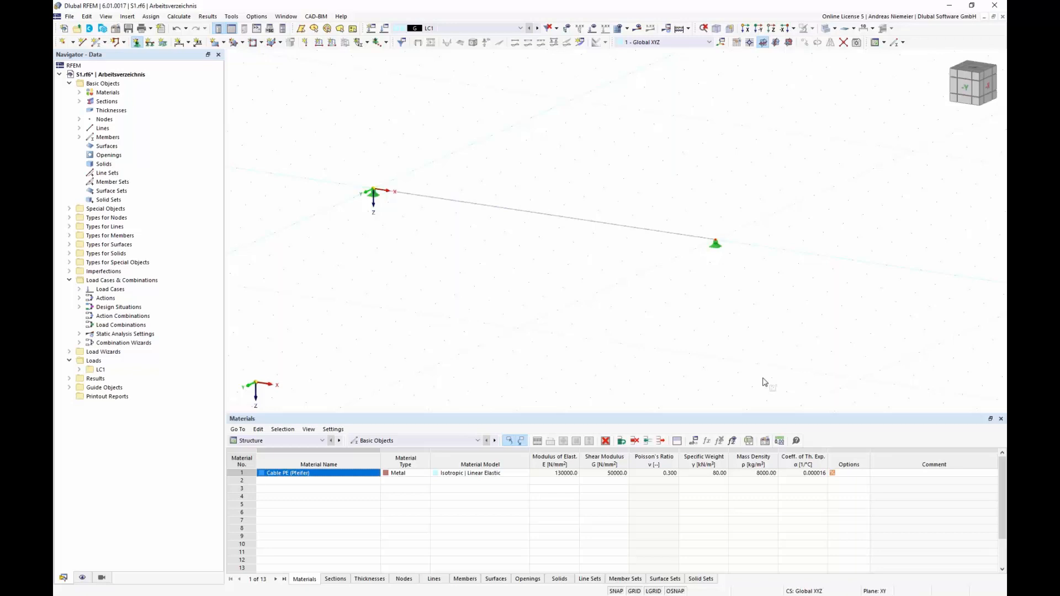
{"action": "middle_click_drag", "start_coordinate": [552, 303], "coordinate": [525, 271]}
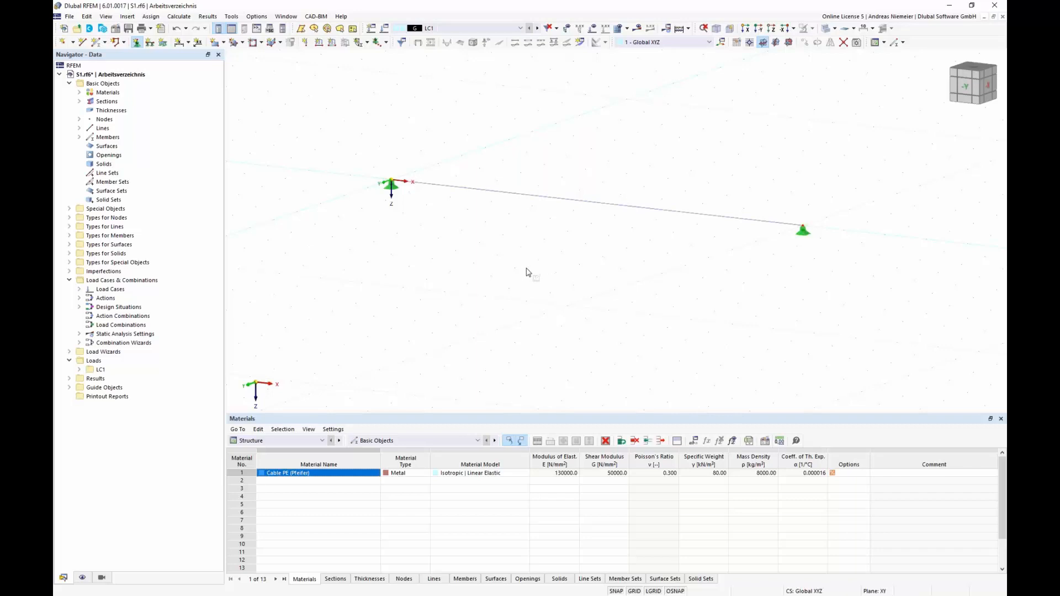
{"action": "key", "text": "Escape"}
Step: Calculate load case LC1 and show its results
{"action": "left_click", "coordinate": [638, 29]}
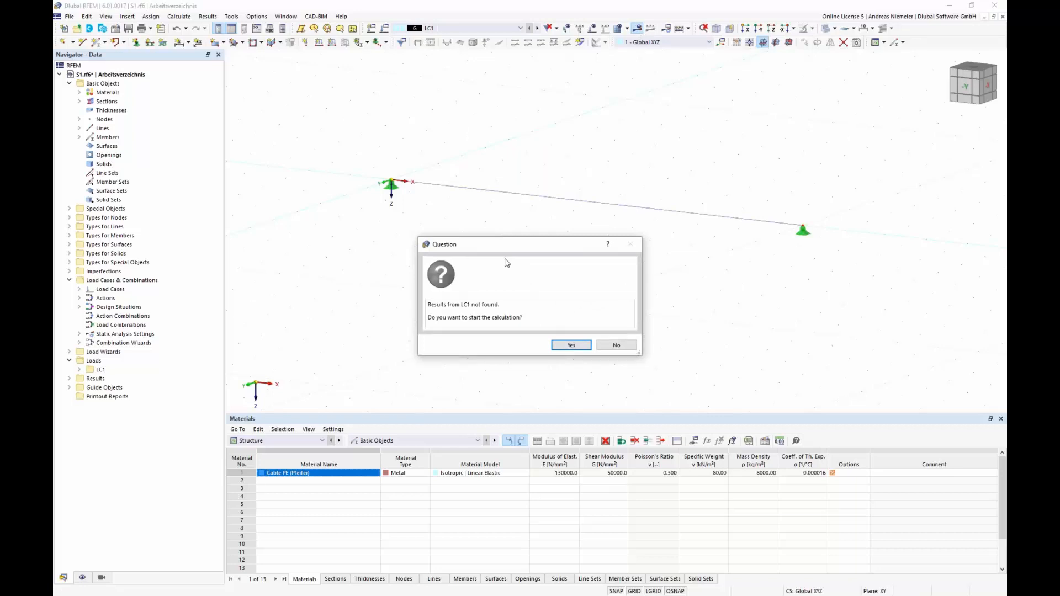
{"action": "left_click", "coordinate": [559, 343]}
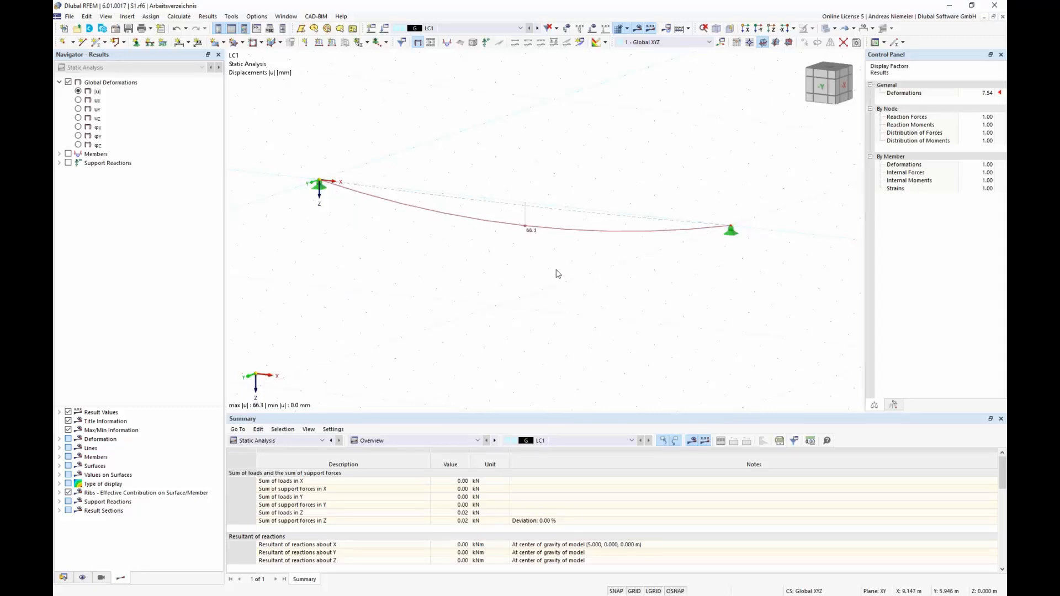
Step: Exaggerate the deformed cable by setting the deformations display factor to 16
{"action": "left_click", "coordinate": [986, 92]}
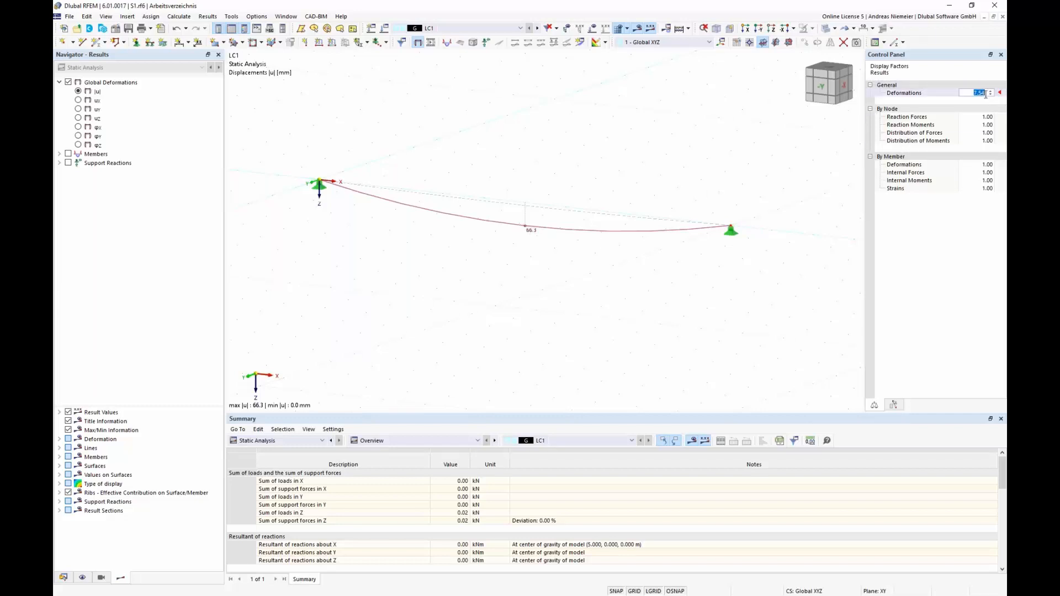
{"action": "left_click", "coordinate": [990, 91]}
{"action": "left_click", "coordinate": [990, 91]}
{"action": "left_click", "coordinate": [990, 91]}
{"action": "left_click", "coordinate": [992, 95]}
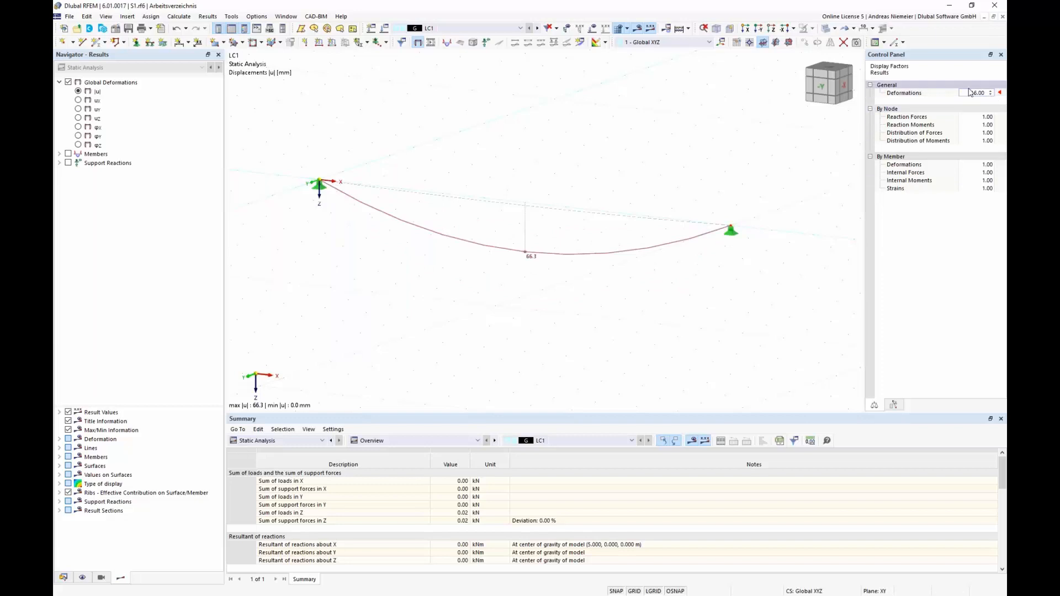
{"action": "left_click", "coordinate": [432, 43]}
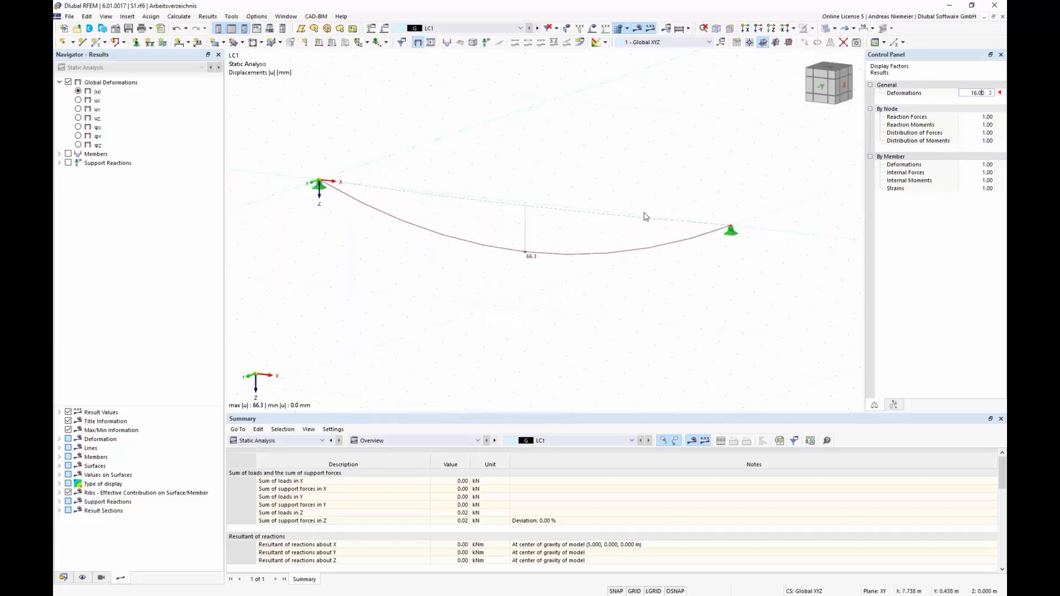
Step: Set the deformations display factor to 1 and view the cable's midspan from the -Y direction
{"action": "double_click", "coordinate": [973, 92]}
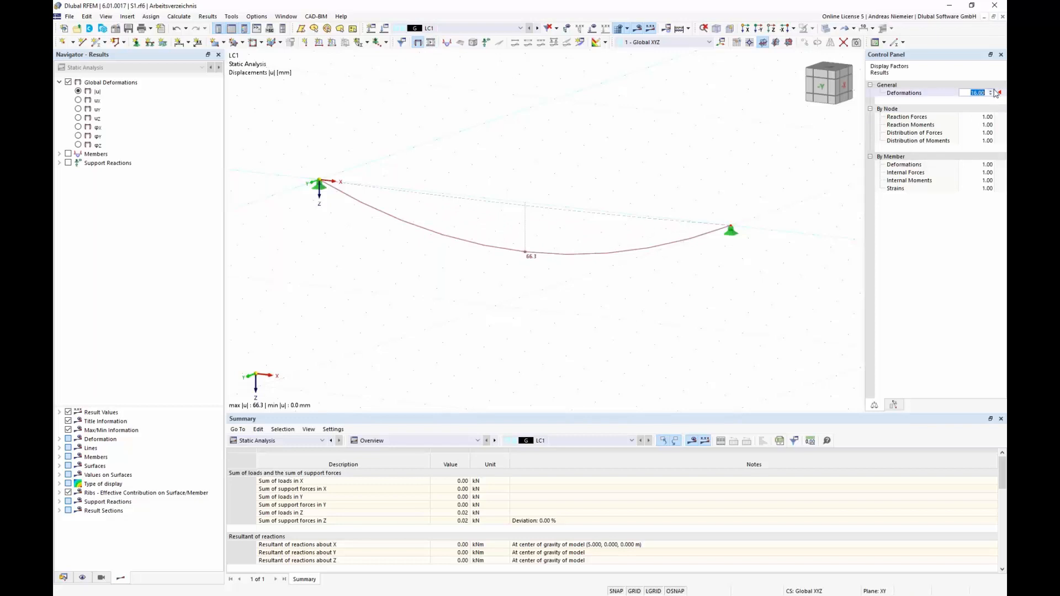
{"action": "type", "text": "1"}
{"action": "key", "text": "Tab"}
{"action": "scroll", "coordinate": [508, 189], "scroll_direction": "up", "scroll_amount": 5}
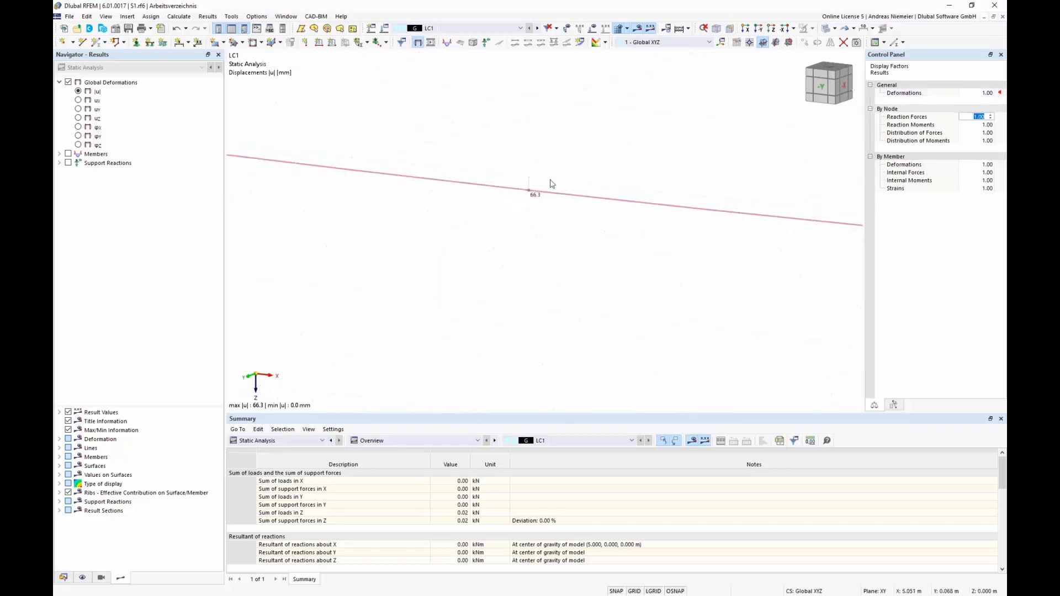
{"action": "left_click", "coordinate": [825, 92]}
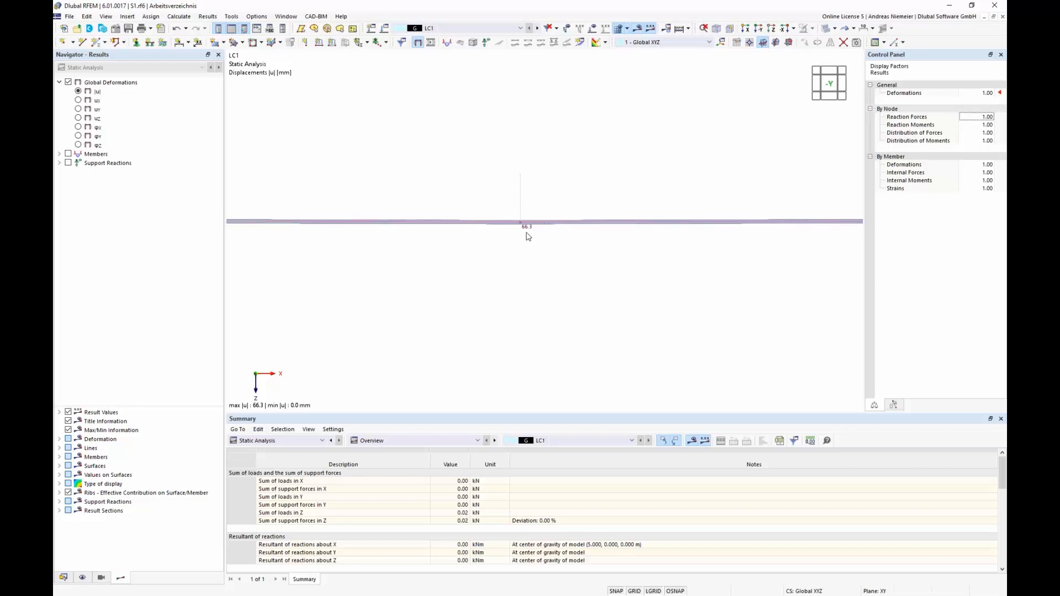
{"action": "scroll", "coordinate": [547, 276], "scroll_direction": "down", "scroll_amount": 3}
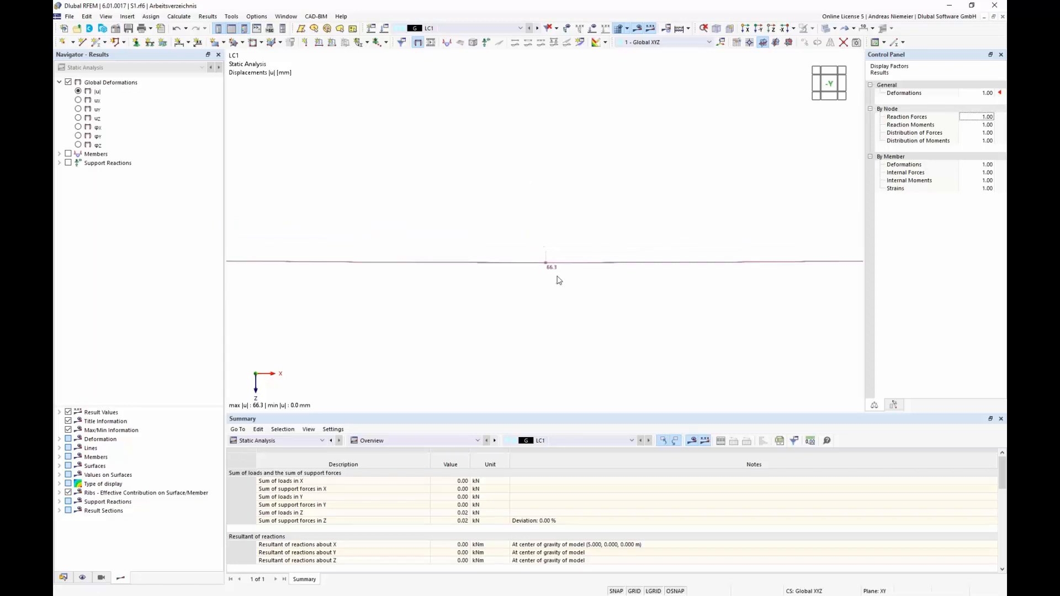
{"action": "scroll", "coordinate": [559, 283], "scroll_direction": "up", "scroll_amount": 4}
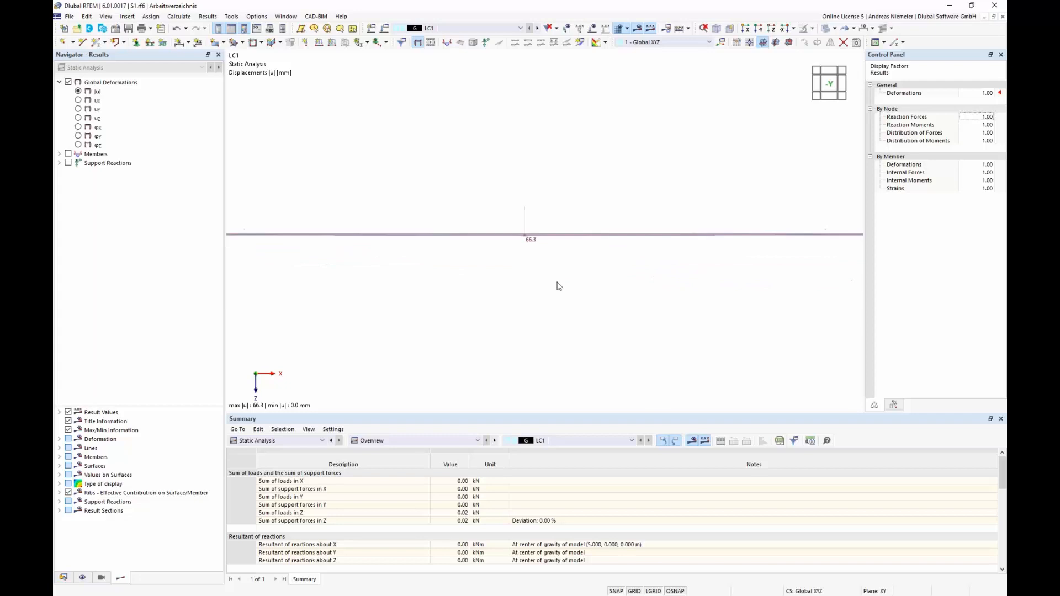
Step: Compare the topology displayed on the original shape with the deformed shape, finishing with Deformed Shape
{"action": "left_click", "coordinate": [83, 578]}
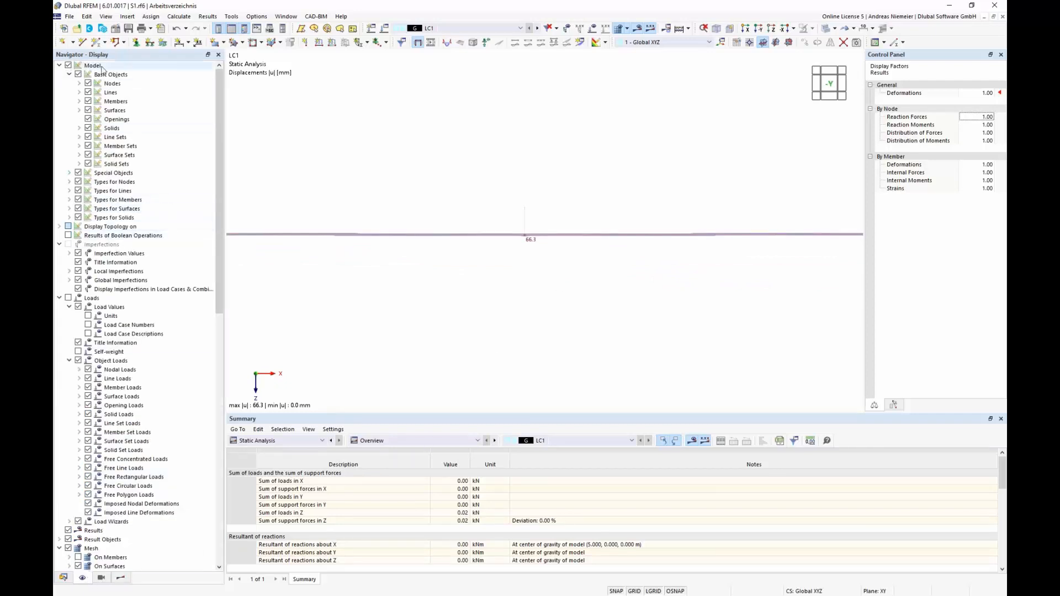
{"action": "left_click", "coordinate": [59, 226]}
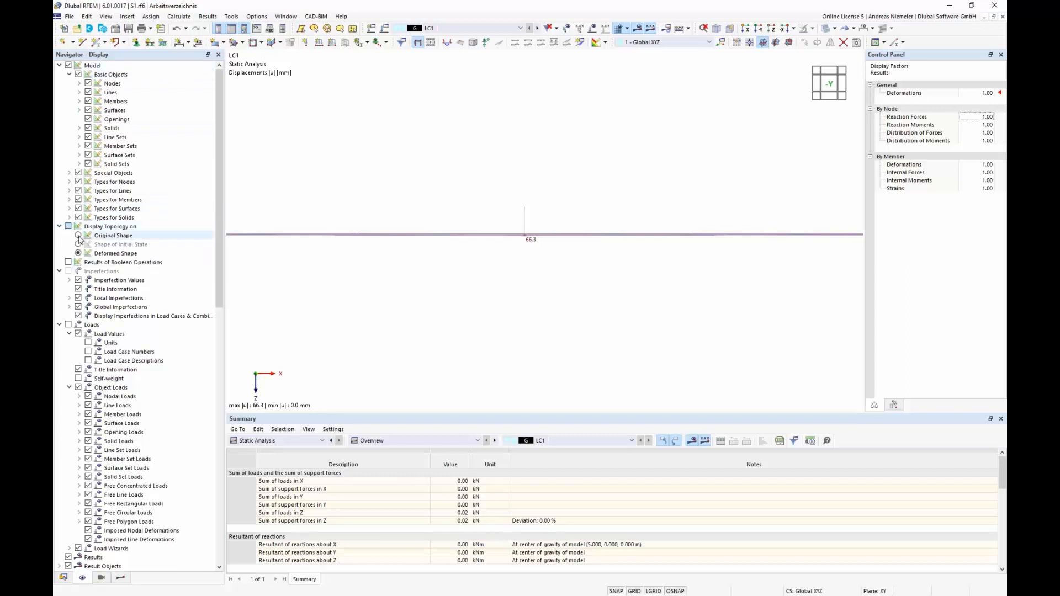
{"action": "left_click", "coordinate": [78, 236]}
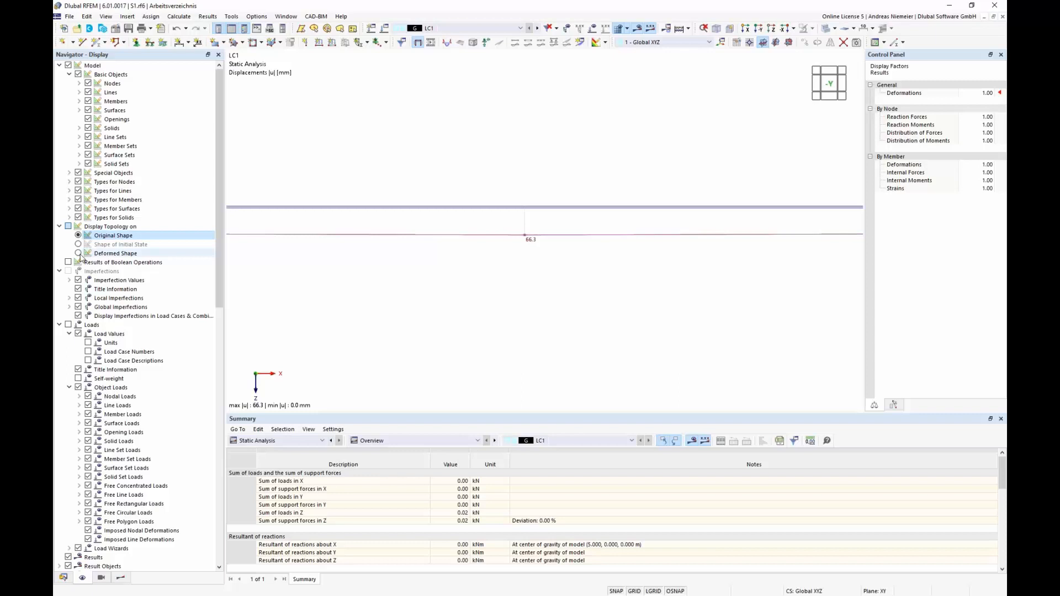
{"action": "left_click", "coordinate": [78, 254]}
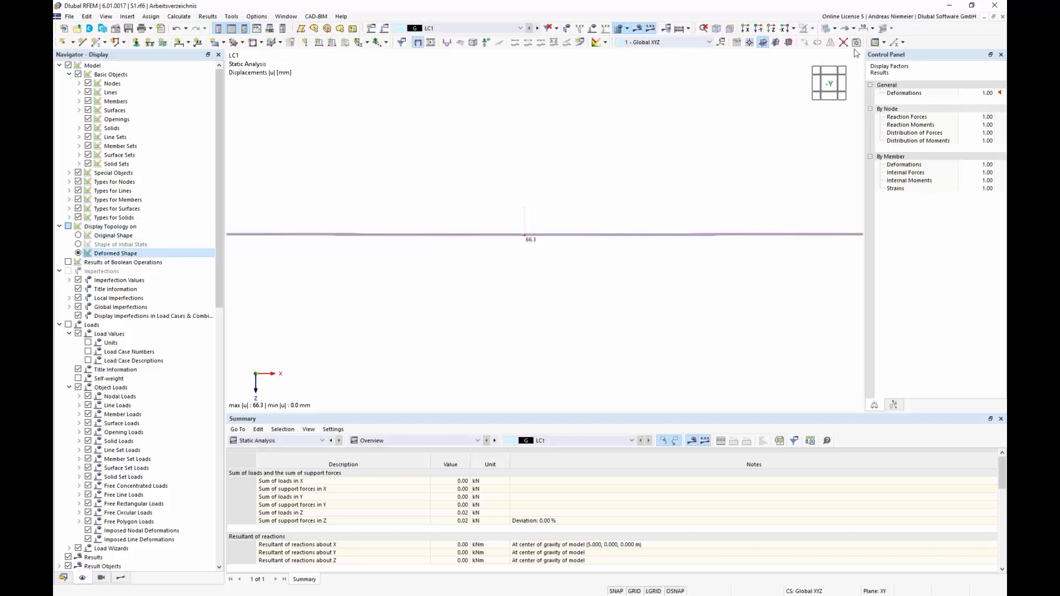
{"action": "left_click", "coordinate": [853, 28]}
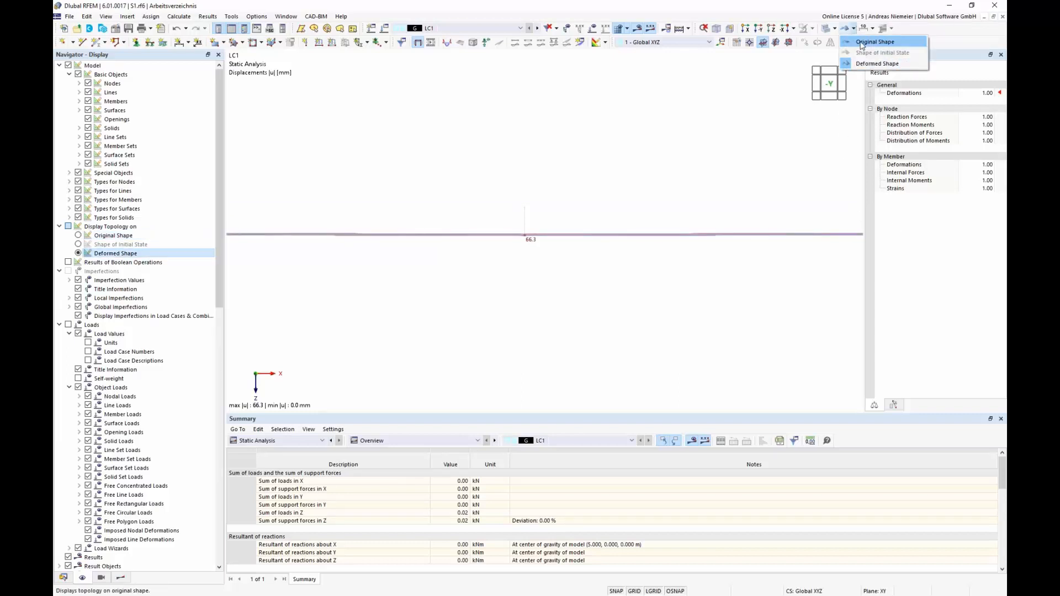
{"action": "left_click", "coordinate": [863, 44]}
{"action": "left_click", "coordinate": [853, 28]}
{"action": "left_click", "coordinate": [862, 64]}
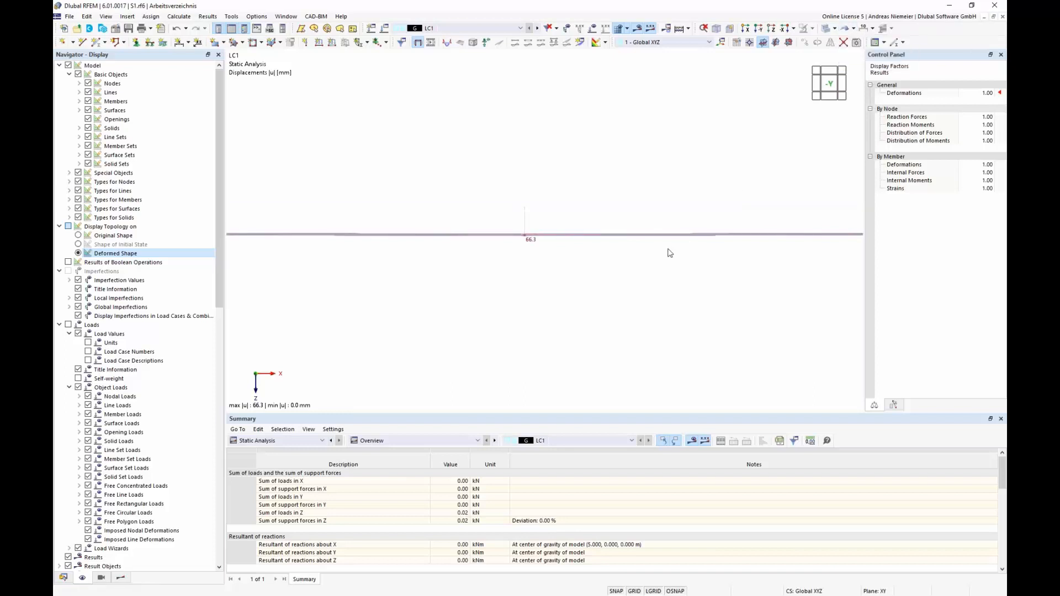
Step: Display the axial internal force N along the cable in an isometric view and examine its distribution
{"action": "scroll", "coordinate": [612, 302], "scroll_direction": "down", "scroll_amount": 2}
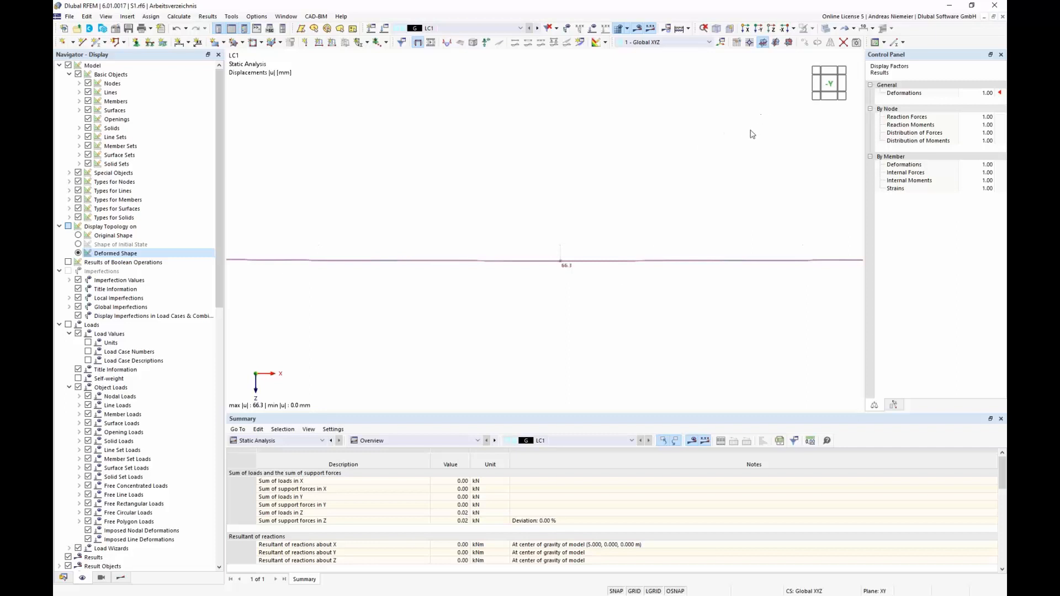
{"action": "left_click", "coordinate": [721, 44]}
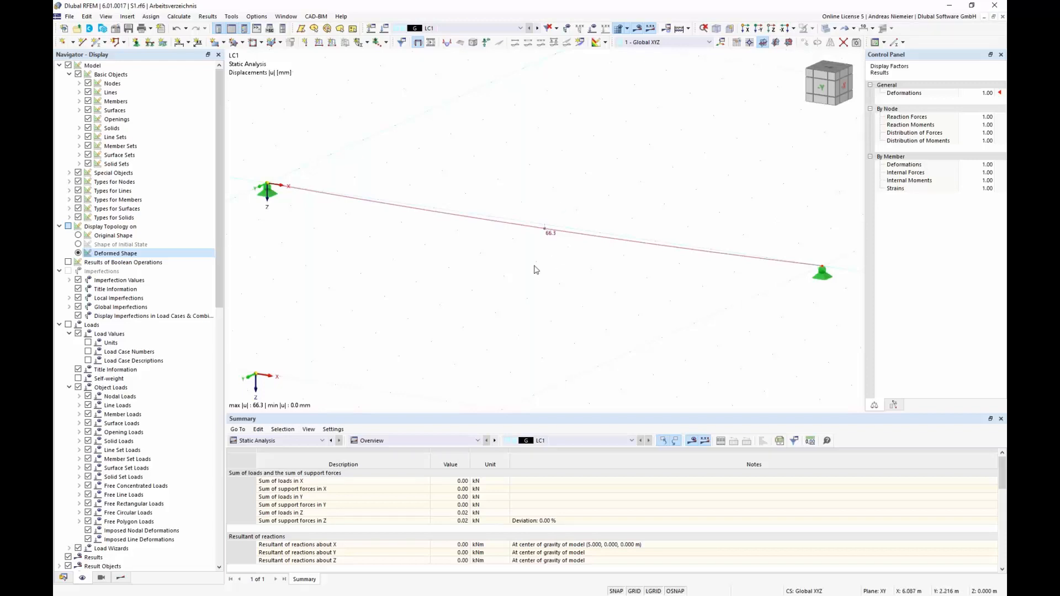
{"action": "left_click", "coordinate": [121, 578]}
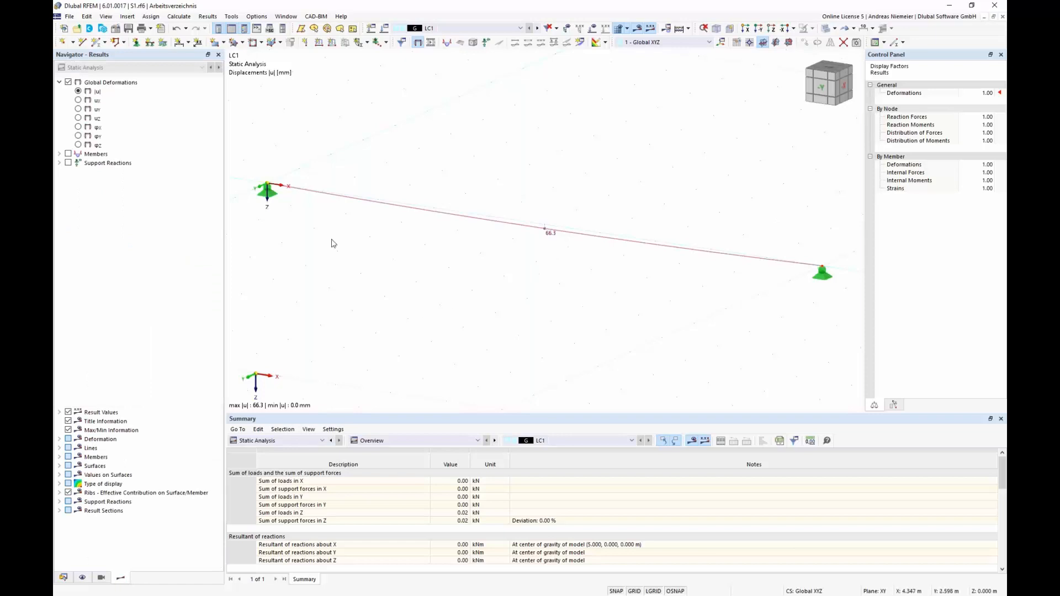
{"action": "left_click", "coordinate": [59, 154]}
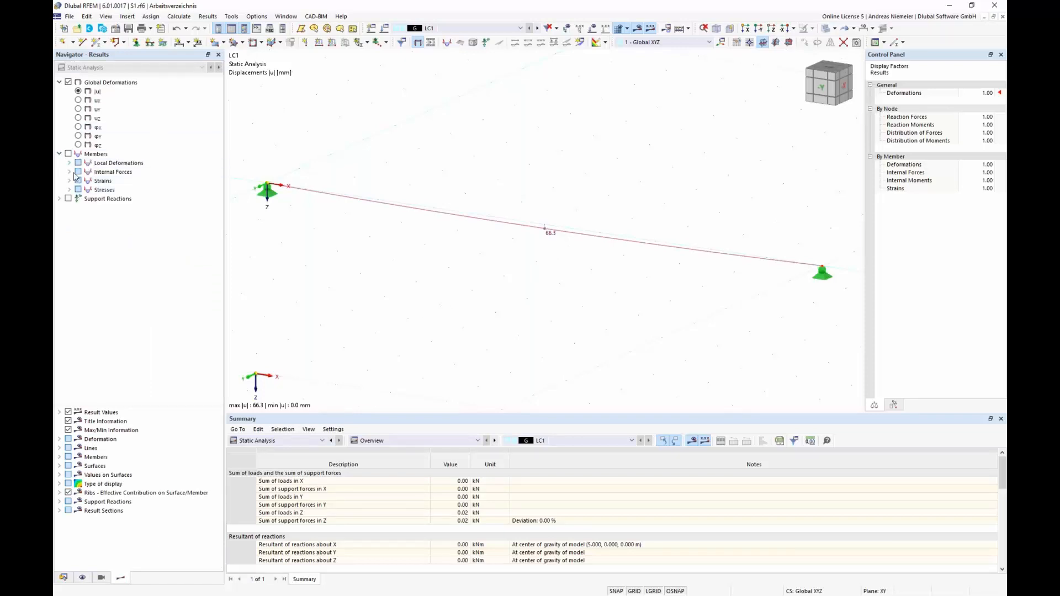
{"action": "left_click", "coordinate": [69, 172]}
{"action": "left_click", "coordinate": [88, 180]}
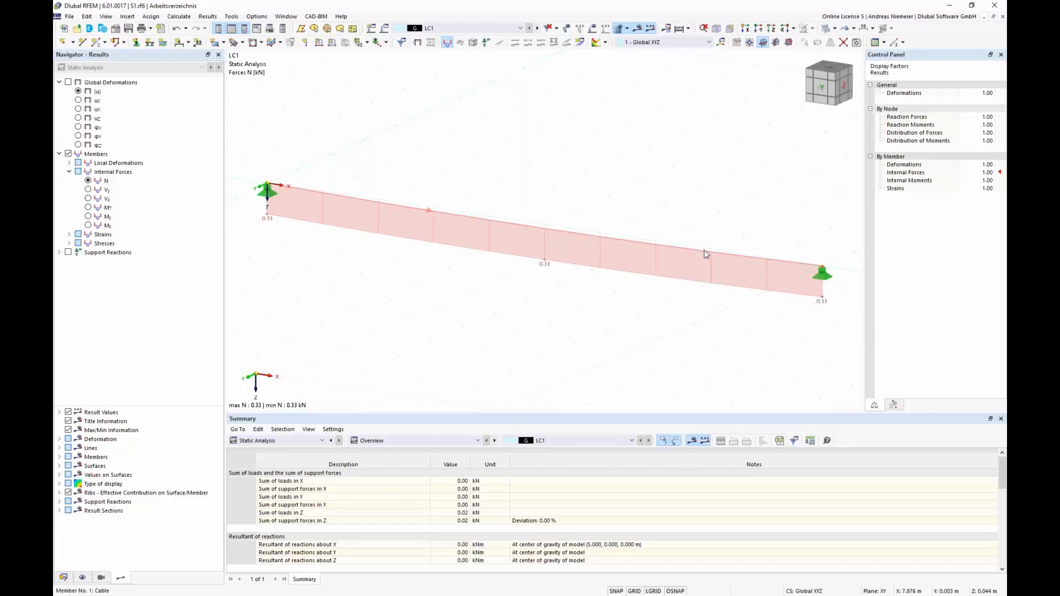
{"action": "mouse_move", "coordinate": [704, 254]}
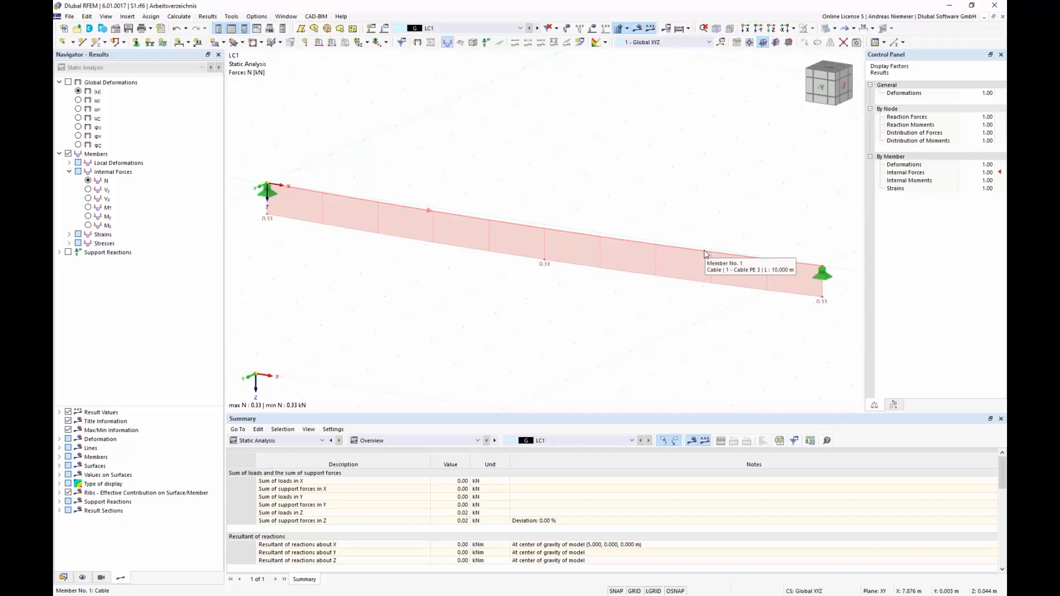
Step: Change the cable's section to Cable PE 10 and recalculate load case LC1
{"action": "left_click", "coordinate": [270, 441]}
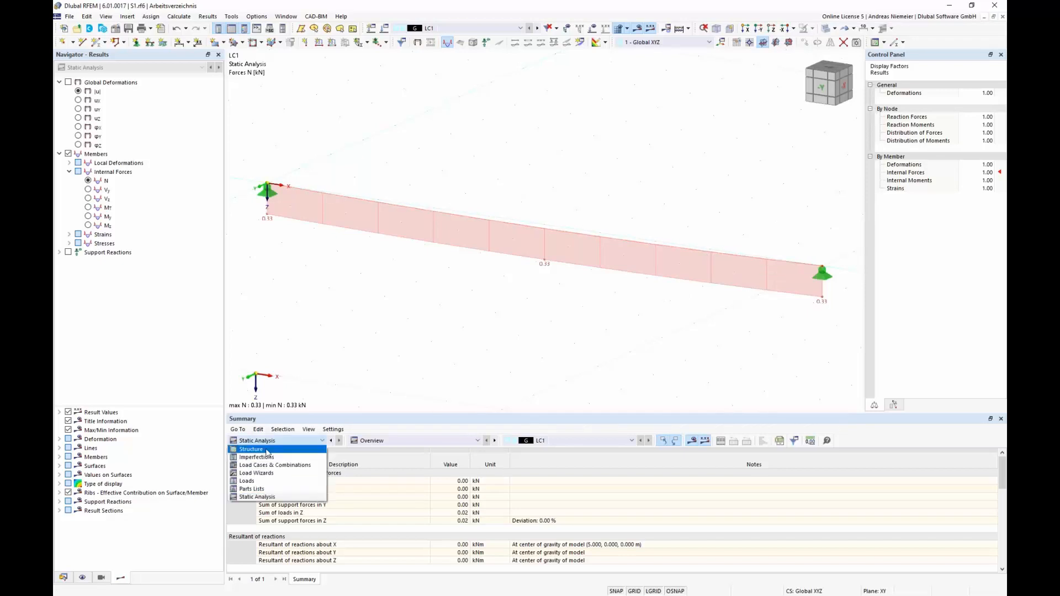
{"action": "left_click", "coordinate": [284, 482]}
{"action": "left_click", "coordinate": [337, 475]}
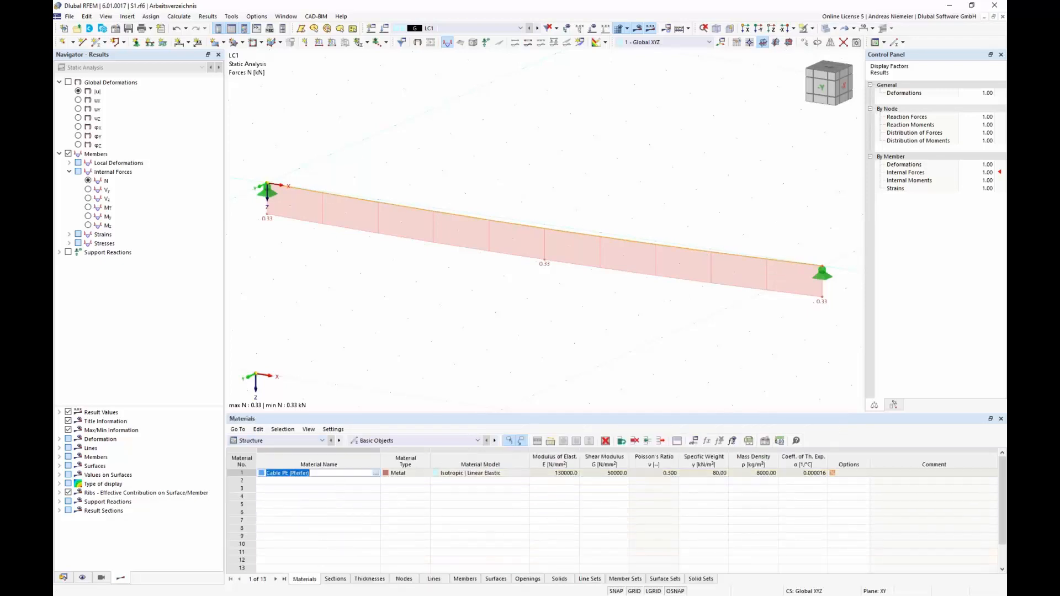
{"action": "left_click", "coordinate": [335, 579]}
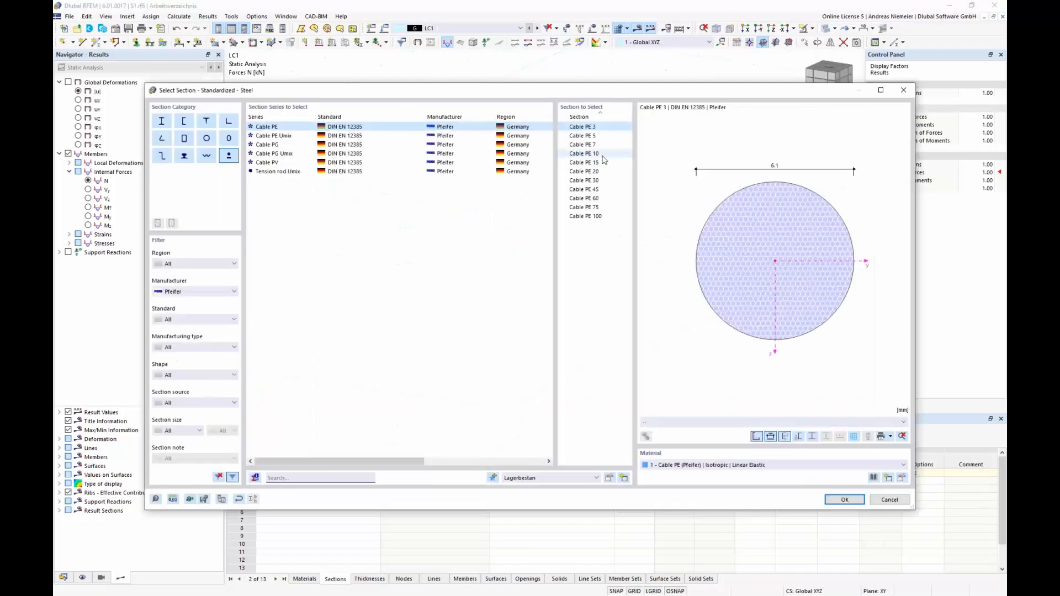
{"action": "left_click", "coordinate": [584, 153]}
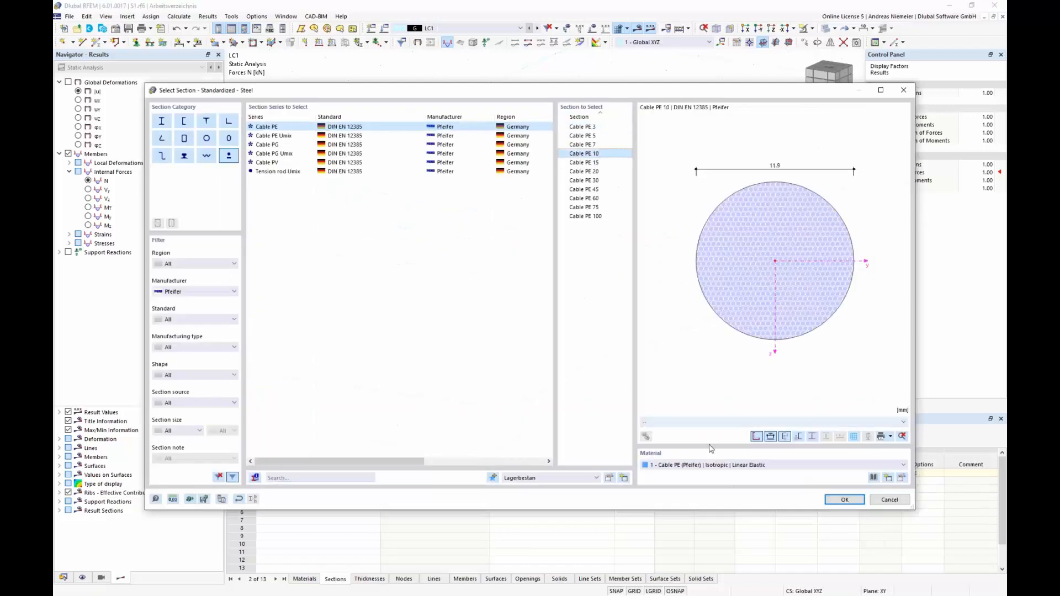
{"action": "left_click", "coordinate": [845, 500]}
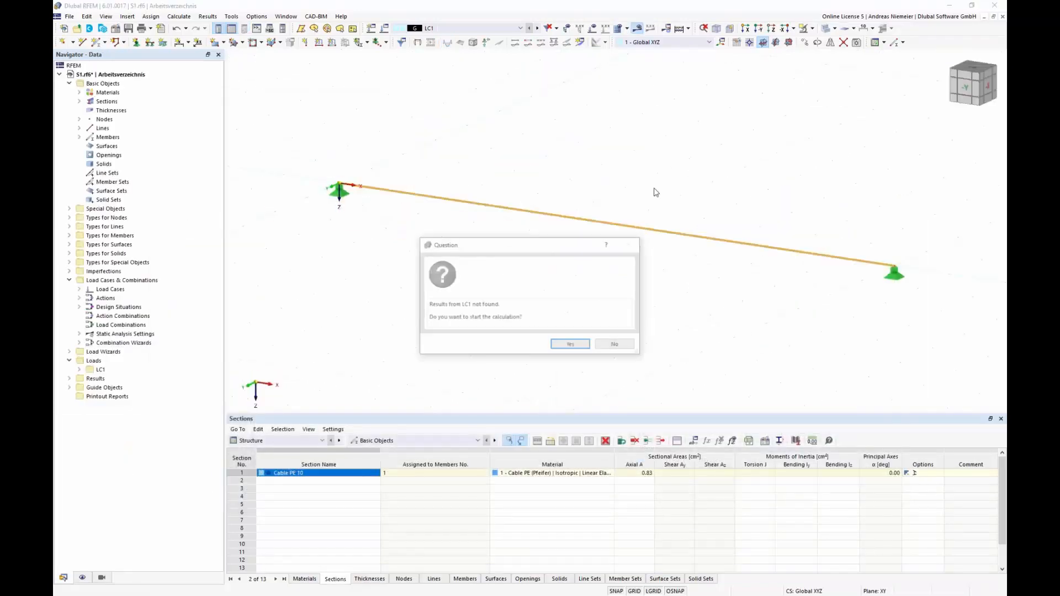
{"action": "left_click", "coordinate": [563, 344]}
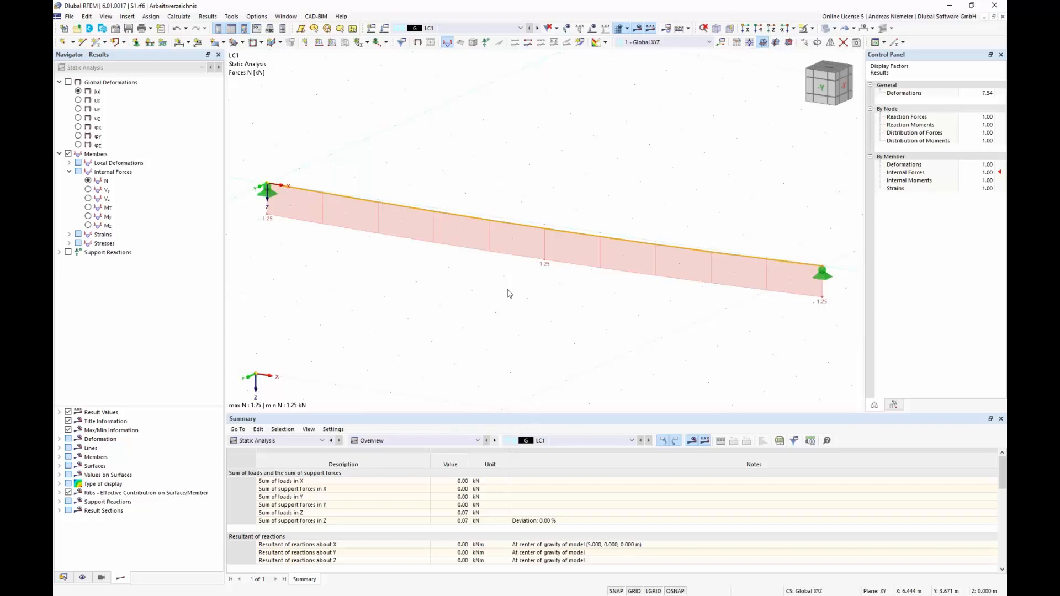
Step: Name load case LC1 G and add load case LC2 with the name P
{"action": "left_click", "coordinate": [301, 444]}
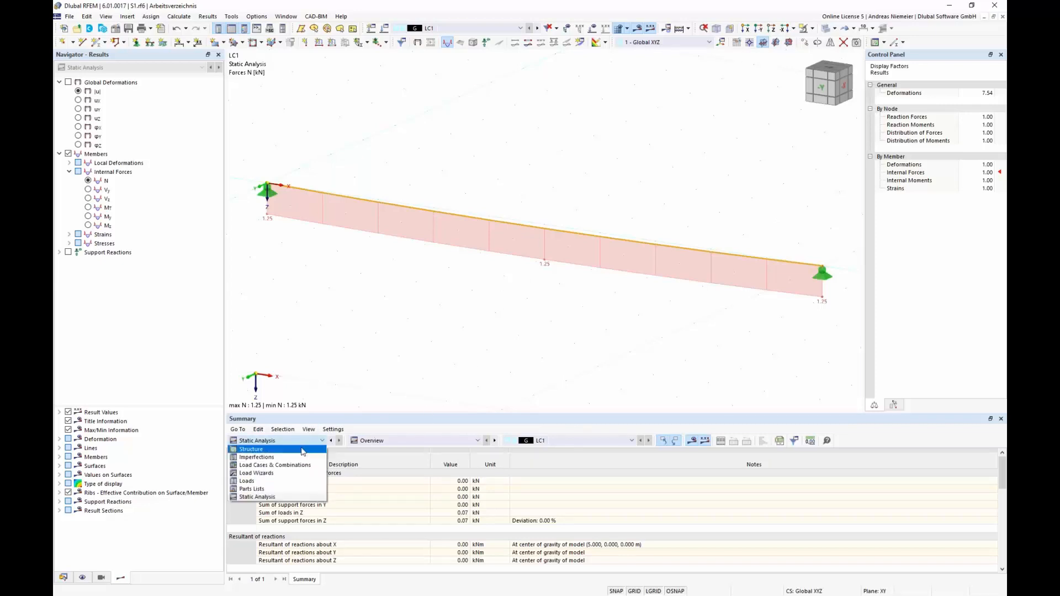
{"action": "left_click", "coordinate": [298, 465]}
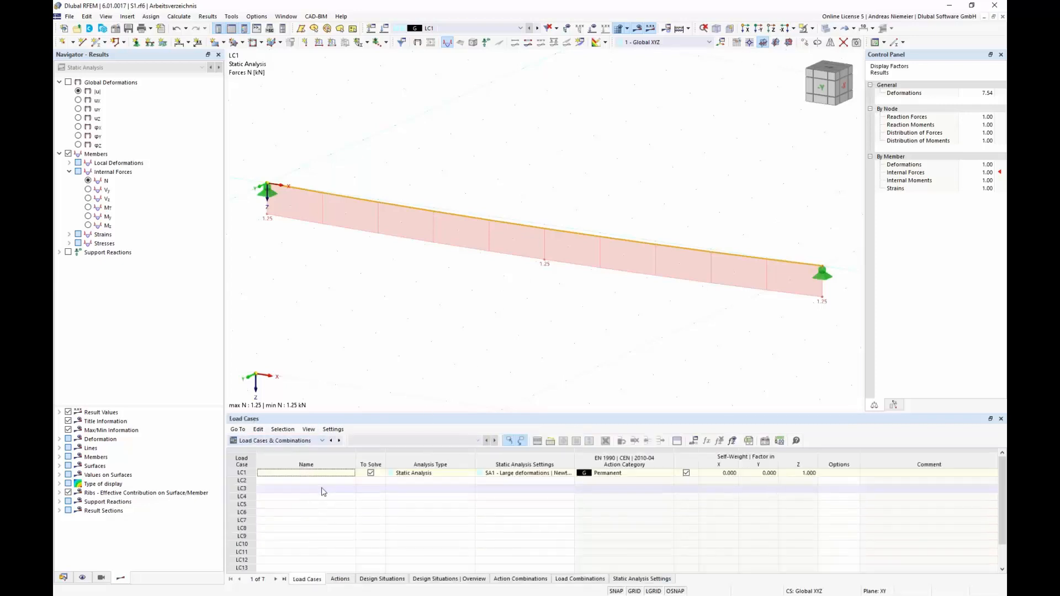
{"action": "left_click", "coordinate": [301, 472]}
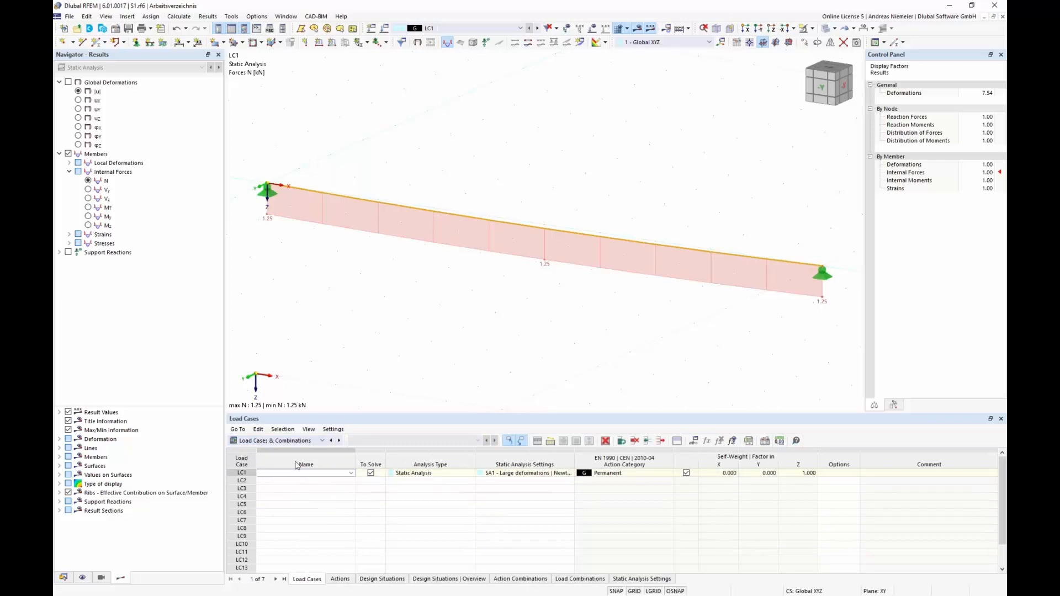
{"action": "type", "text": "G"}
{"action": "key", "text": "Return"}
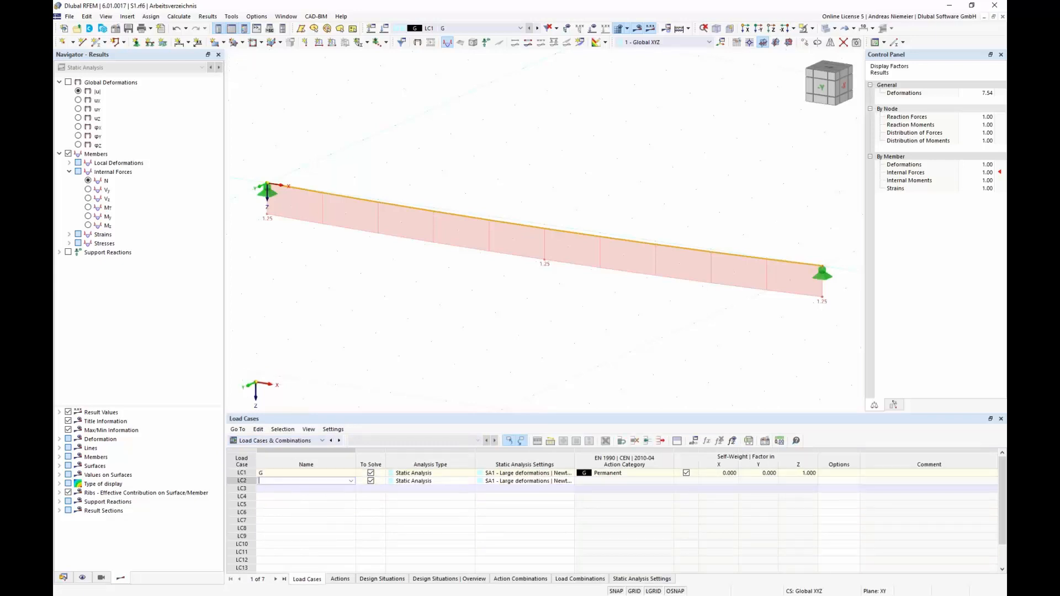
{"action": "left_click", "coordinate": [297, 506]}
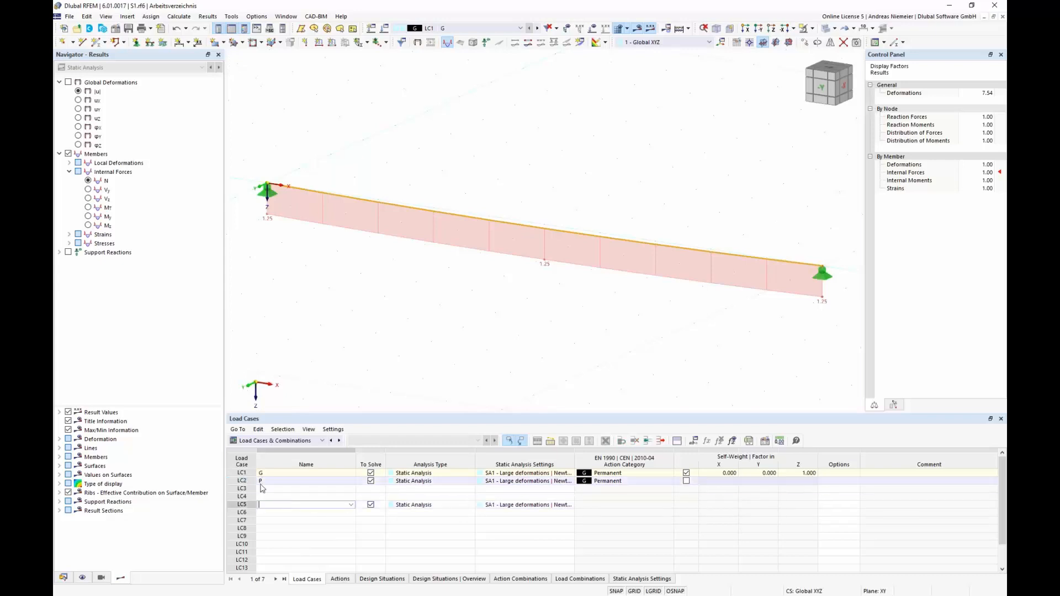
Step: Set the action category of load case LC2 to Prestress
{"action": "left_click", "coordinate": [607, 481]}
{"action": "left_click", "coordinate": [669, 481]}
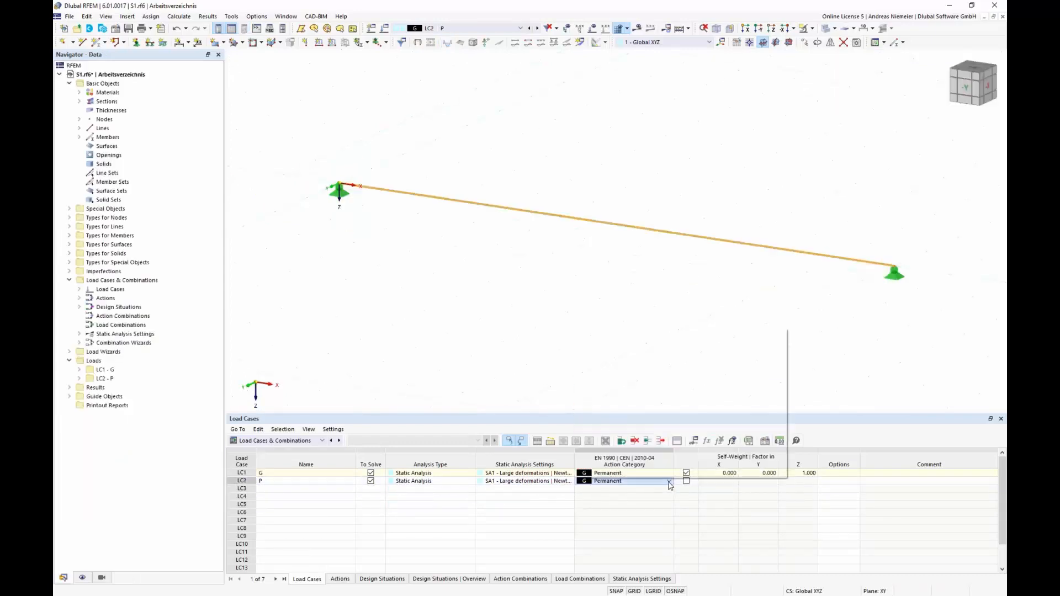
{"action": "left_click", "coordinate": [661, 347]}
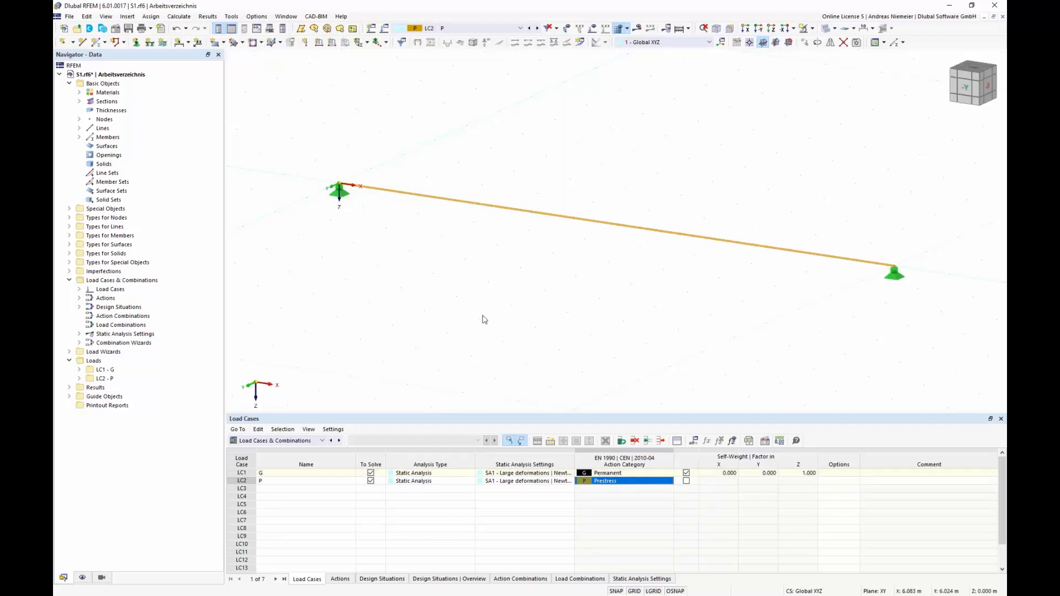
Step: Start a new member load on member 1 in load case LC2 with the load type Form-Finding
{"action": "left_click", "coordinate": [331, 42]}
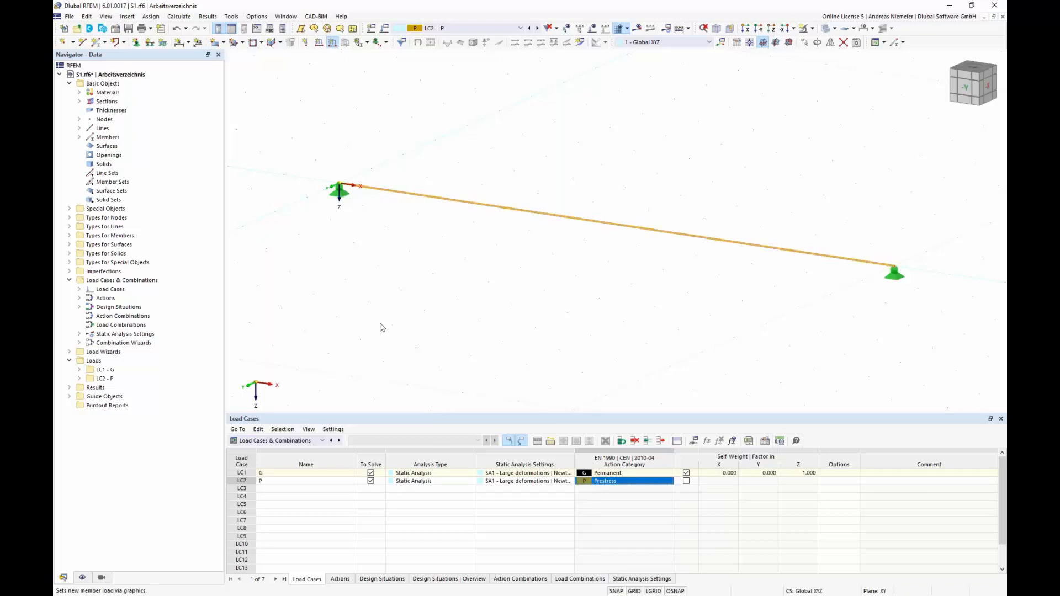
{"action": "type", "text": "1"}
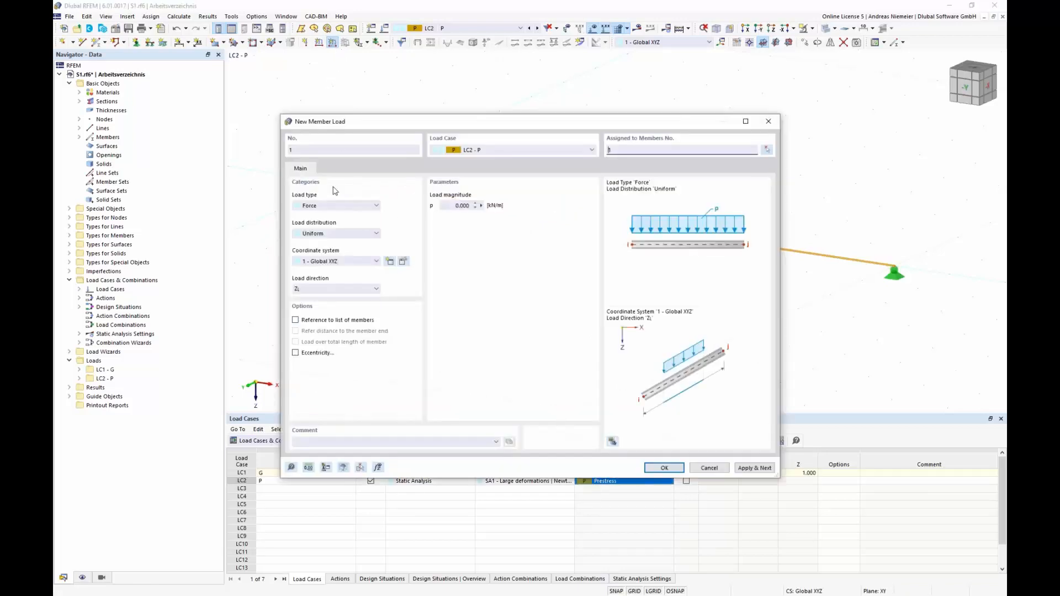
{"action": "left_click", "coordinate": [330, 208]}
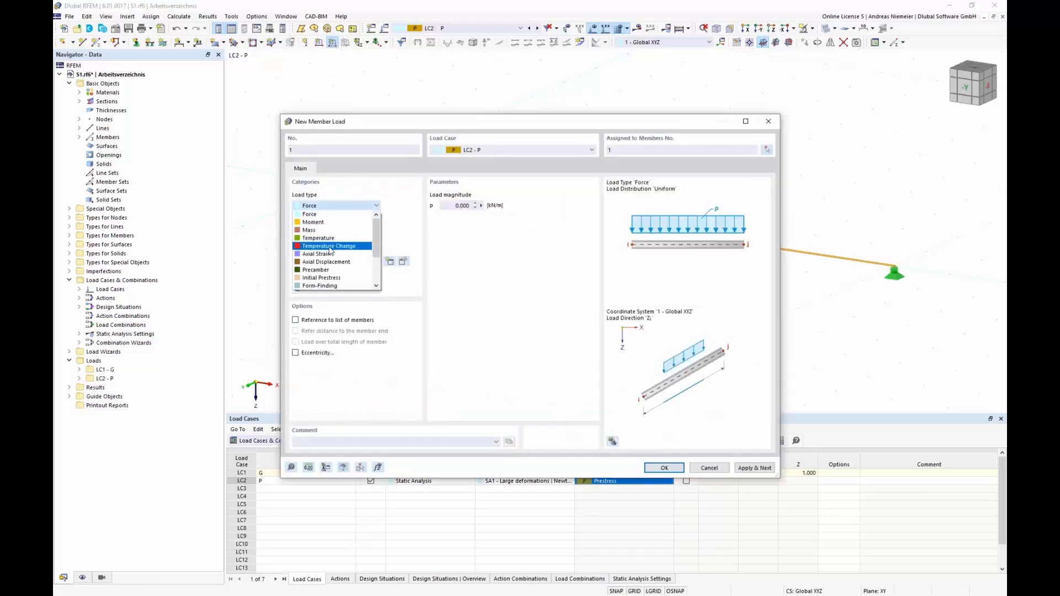
{"action": "left_click", "coordinate": [333, 294]}
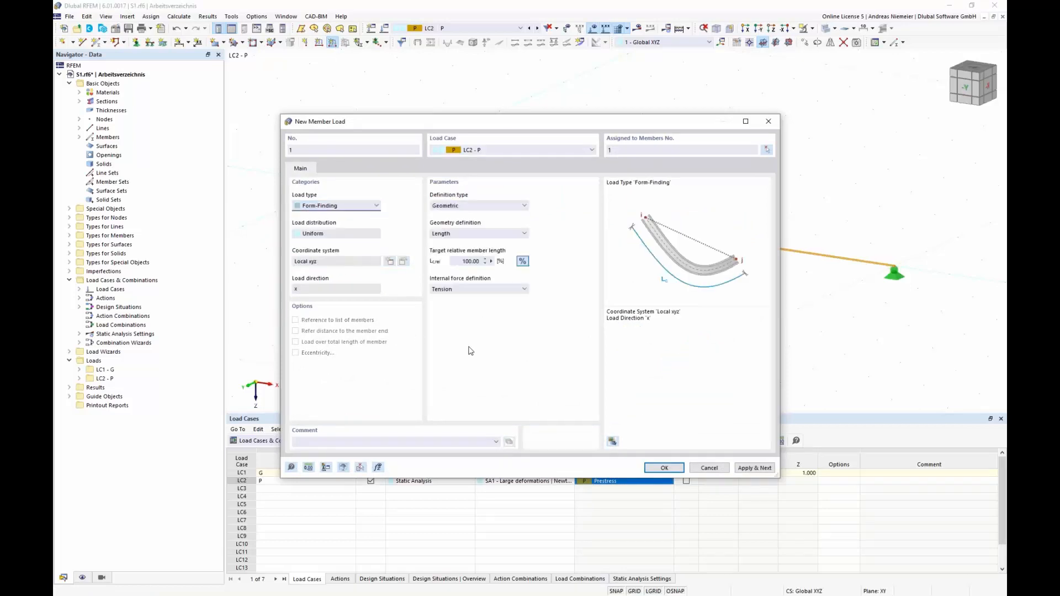
Step: Define the form-finding load geometrically by an absolute sag of 0.2 m and apply it to the cable
{"action": "left_click", "coordinate": [474, 210]}
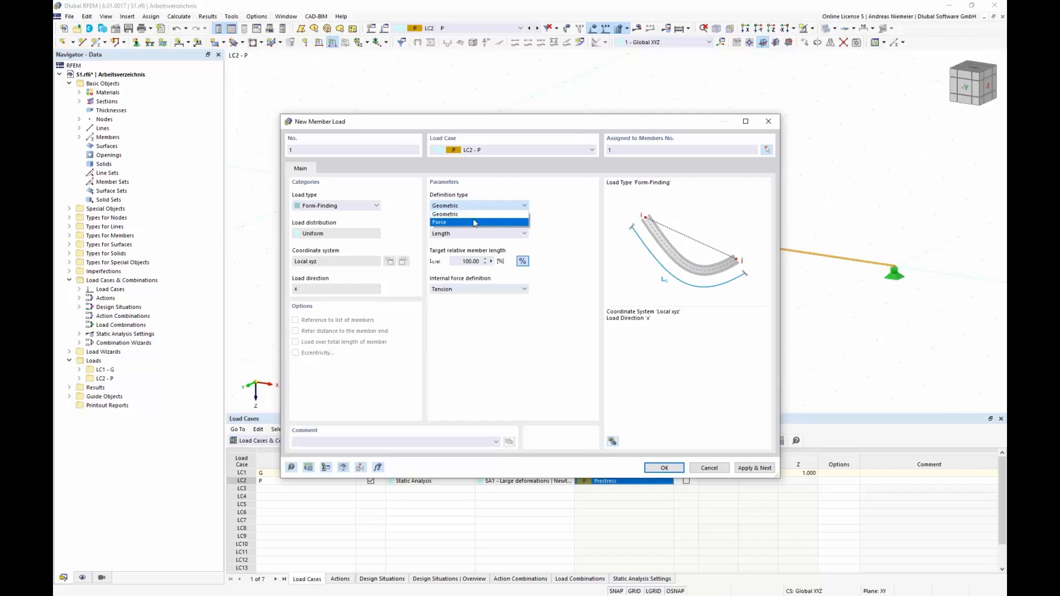
{"action": "left_click", "coordinate": [476, 225]}
{"action": "left_click", "coordinate": [477, 232]}
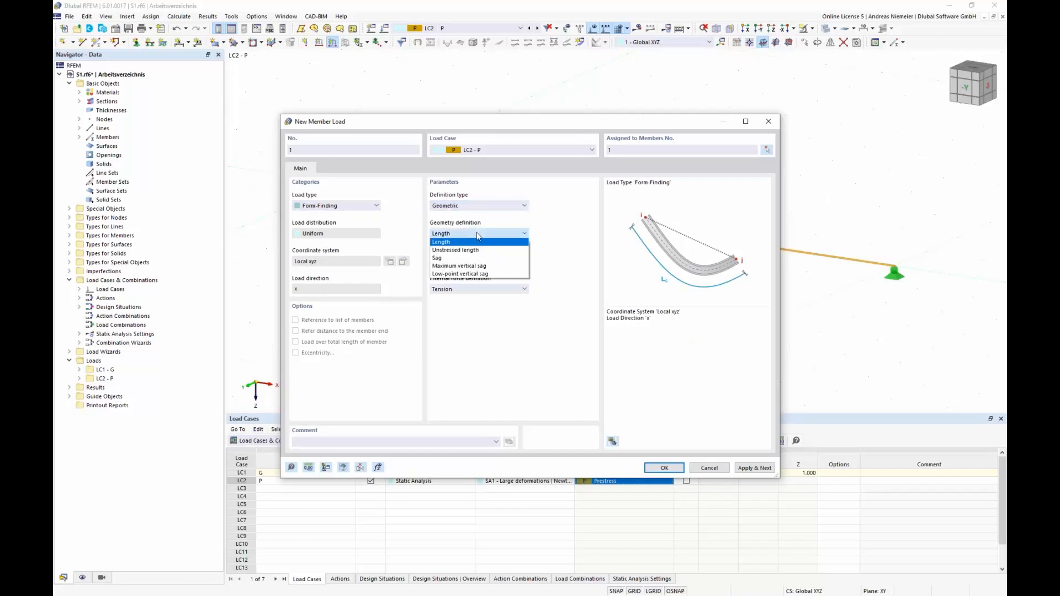
{"action": "key", "text": "Down"}
{"action": "key", "text": "Down"}
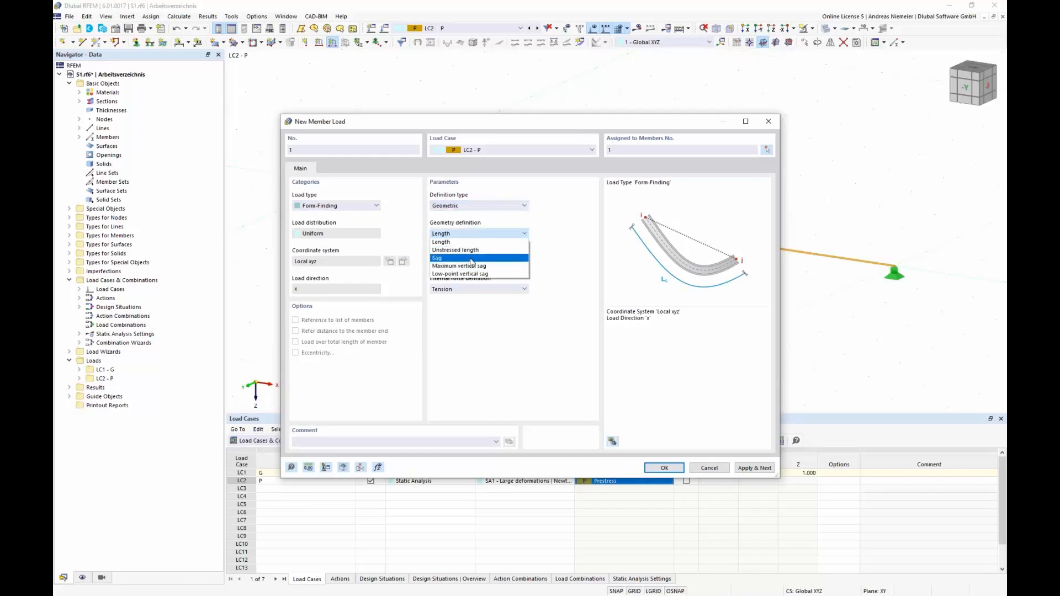
{"action": "key", "text": "Return"}
{"action": "double_click", "coordinate": [465, 262]}
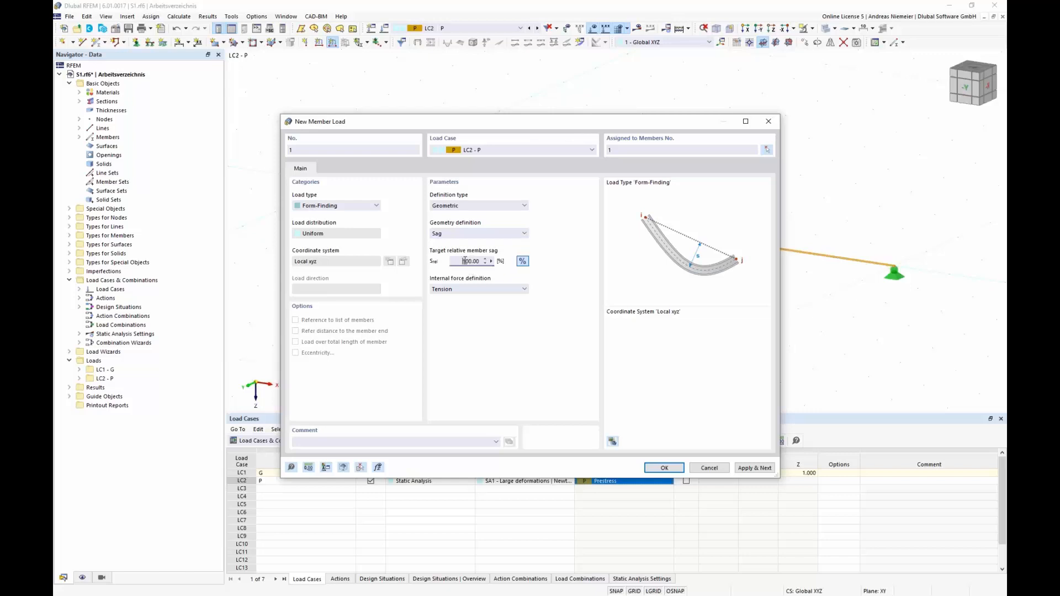
{"action": "left_click", "coordinate": [522, 262]}
{"action": "double_click", "coordinate": [469, 261]}
{"action": "type", "text": "0.2"}
{"action": "left_click", "coordinate": [665, 468]}
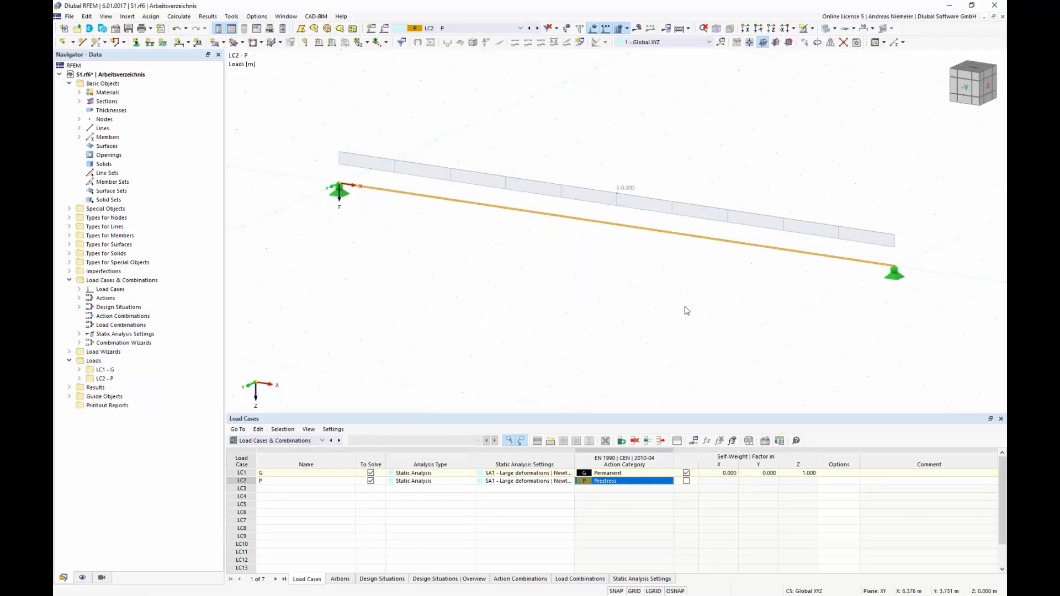
Step: Calculate load case LC2 and display its global deformations
{"action": "middle_click_drag", "start_coordinate": [671, 307], "coordinate": [650, 316]}
{"action": "scroll", "coordinate": [665, 307], "scroll_direction": "up", "scroll_amount": 1}
{"action": "scroll", "coordinate": [651, 315], "scroll_direction": "down", "scroll_amount": 1}
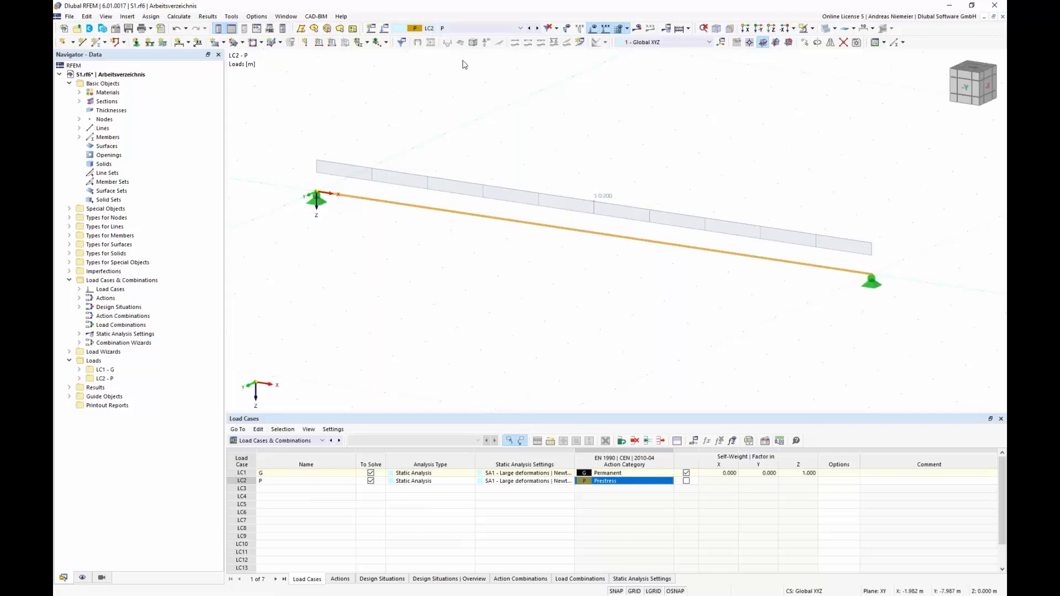
{"action": "left_click", "coordinate": [638, 28]}
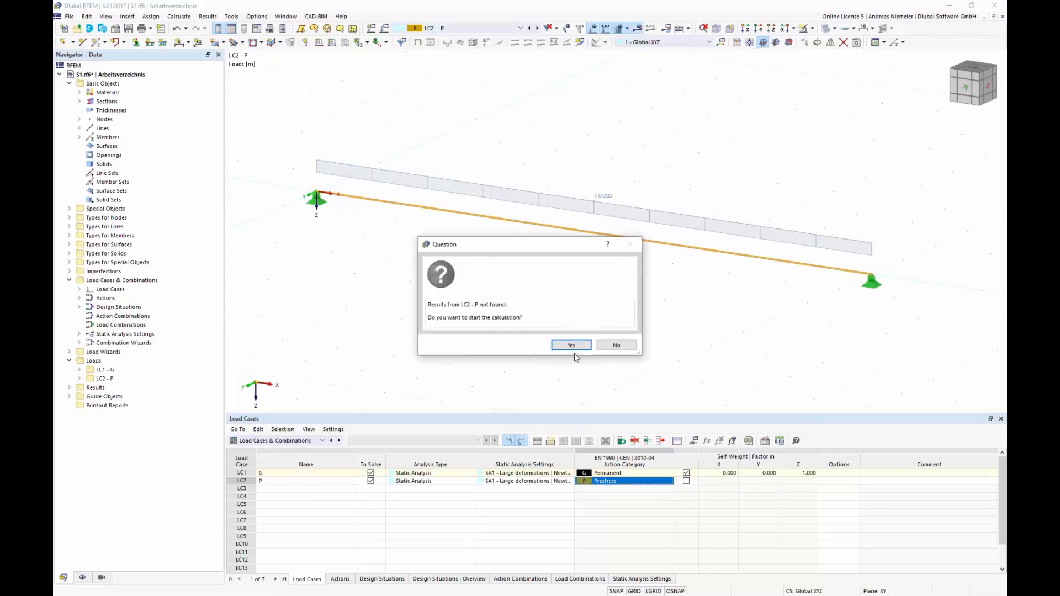
{"action": "left_click", "coordinate": [572, 346]}
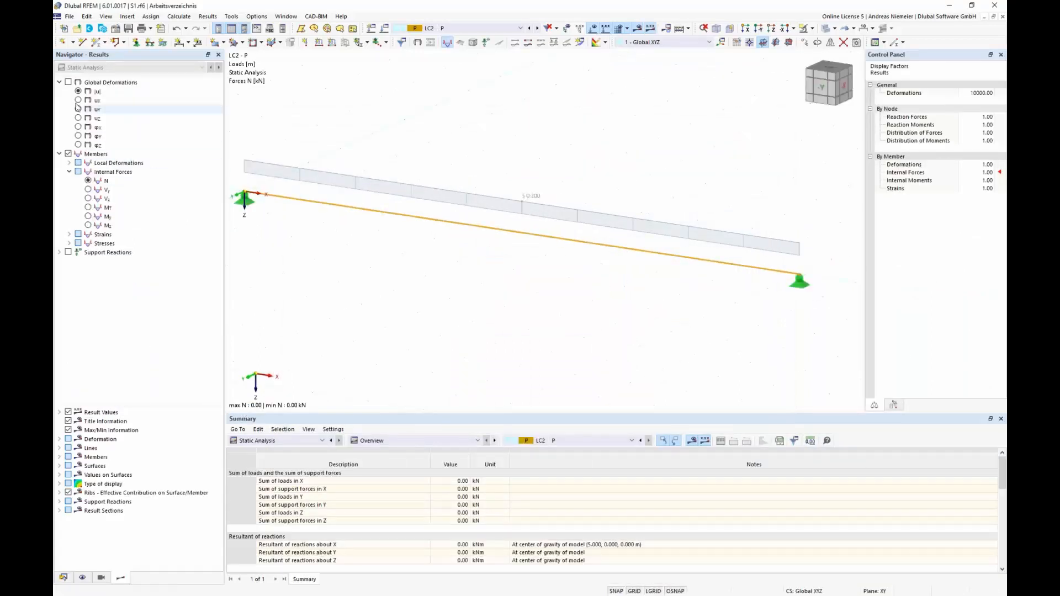
{"action": "left_click", "coordinate": [68, 82]}
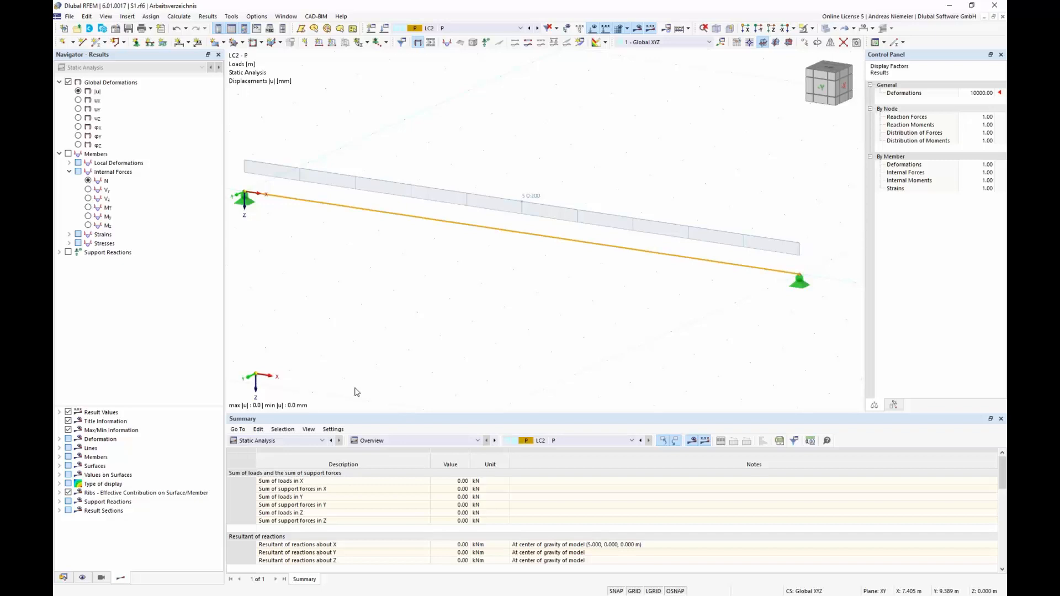
Step: Create a new load combination in the Load Cases & Combinations settings
{"action": "left_click", "coordinate": [285, 441]}
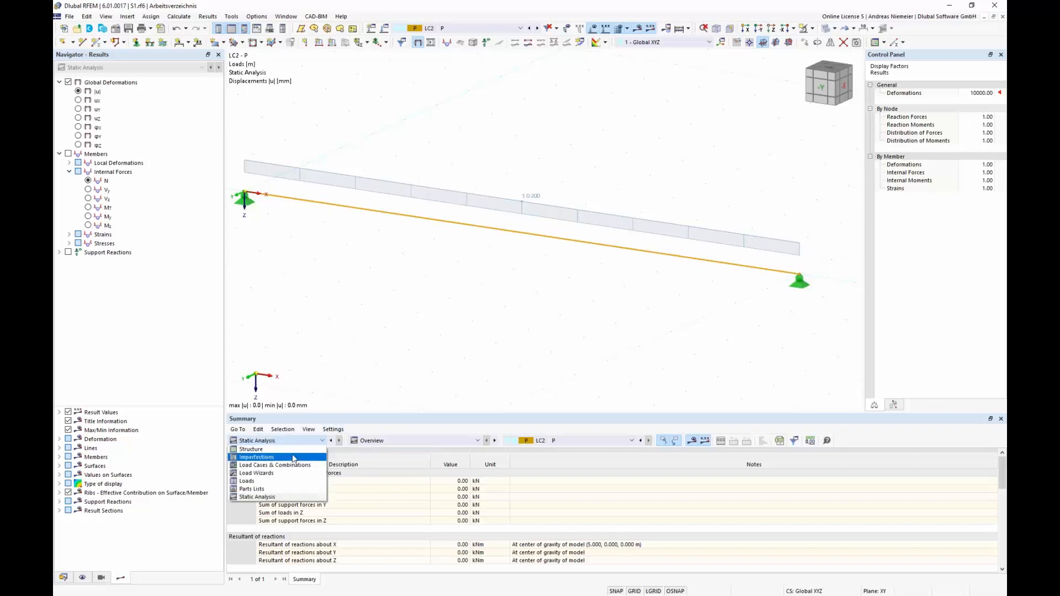
{"action": "left_click", "coordinate": [248, 465]}
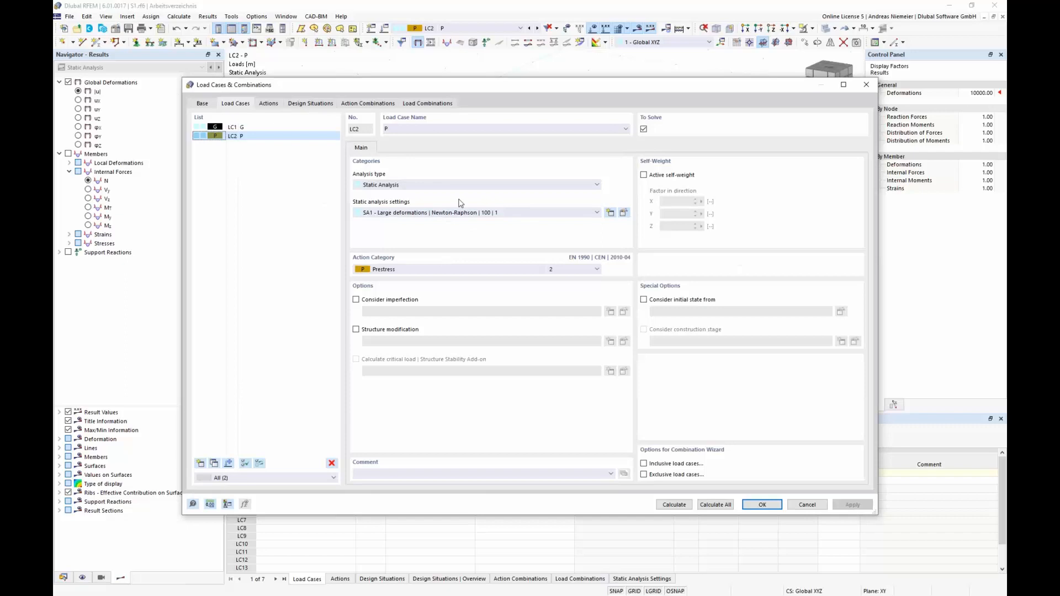
{"action": "left_click", "coordinate": [210, 106]}
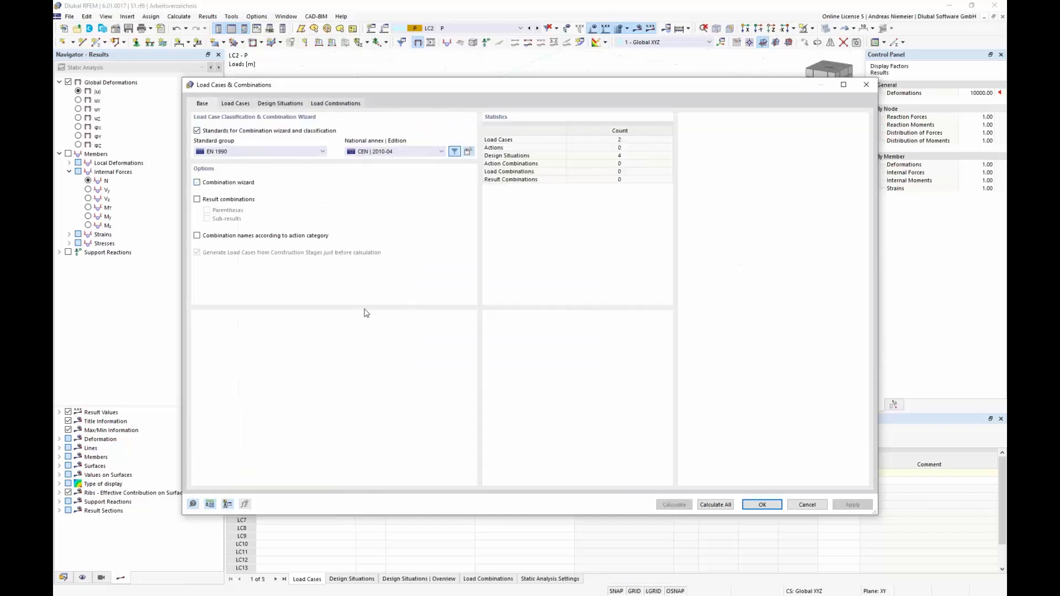
{"action": "left_click", "coordinate": [336, 105]}
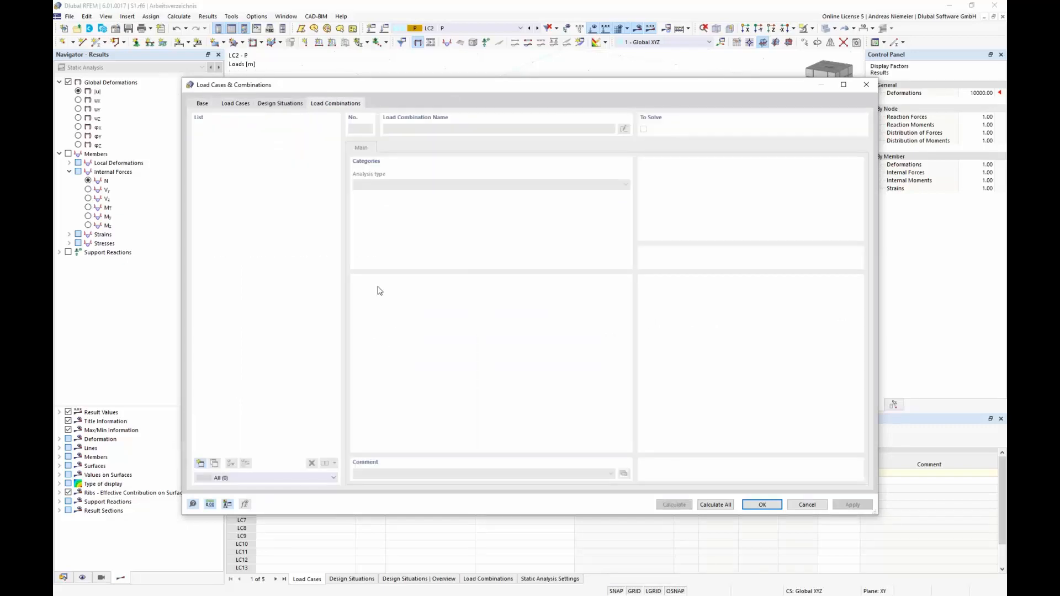
{"action": "left_click", "coordinate": [201, 463]}
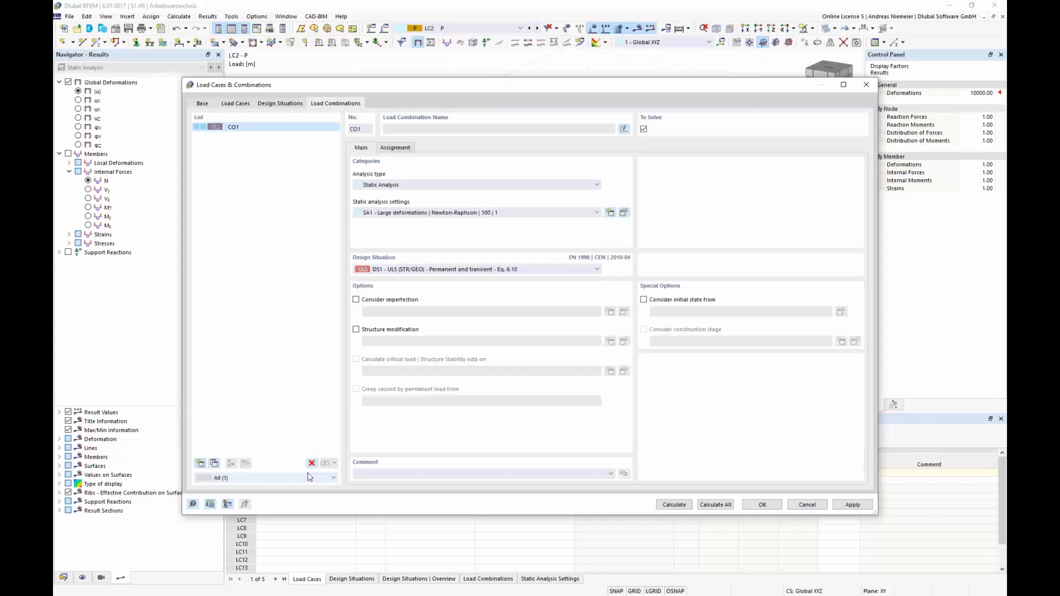
Step: Assign load cases LC2 and LC1 to load combination CO1 with factor 1.00 each and calculate it
{"action": "left_click", "coordinate": [395, 148]}
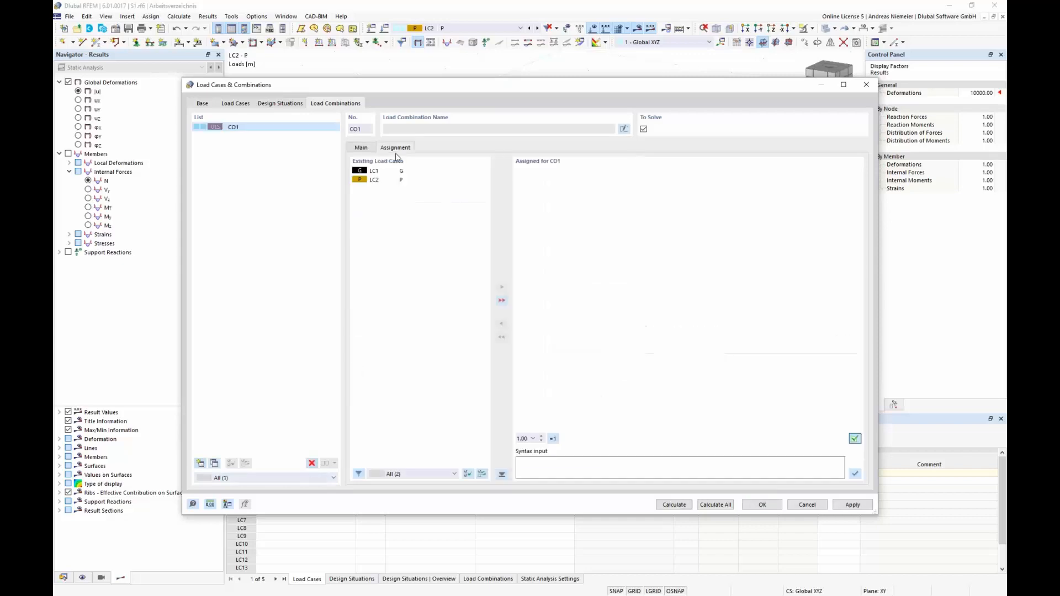
{"action": "double_click", "coordinate": [380, 180]}
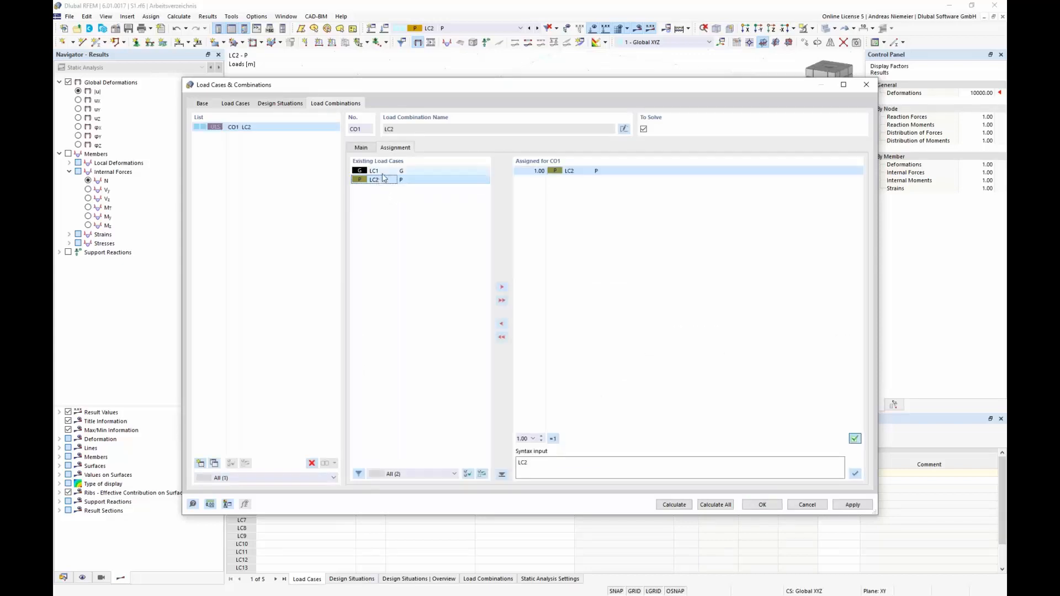
{"action": "double_click", "coordinate": [385, 172]}
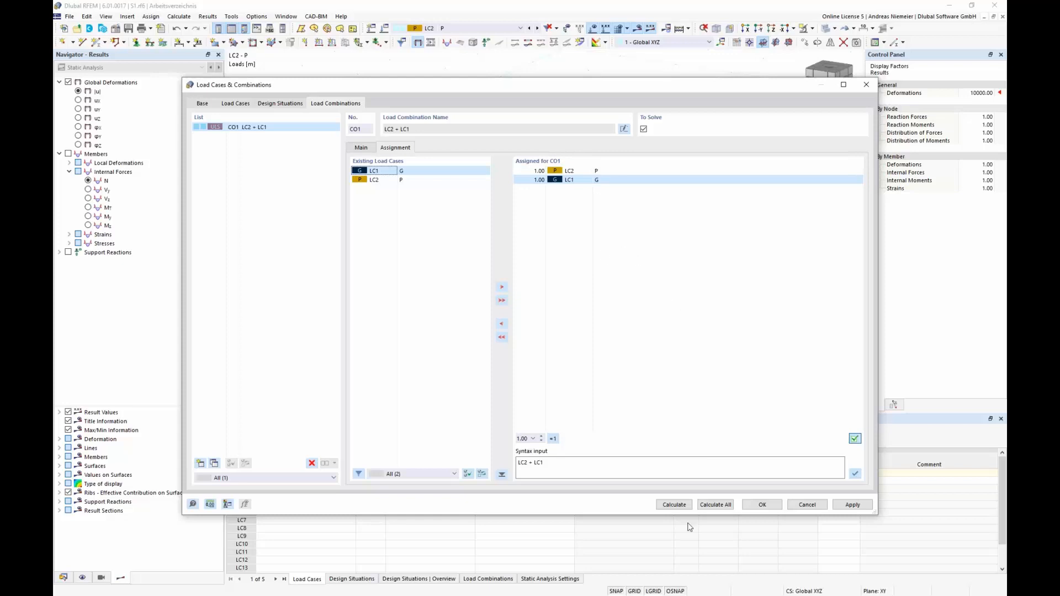
{"action": "left_click", "coordinate": [674, 505]}
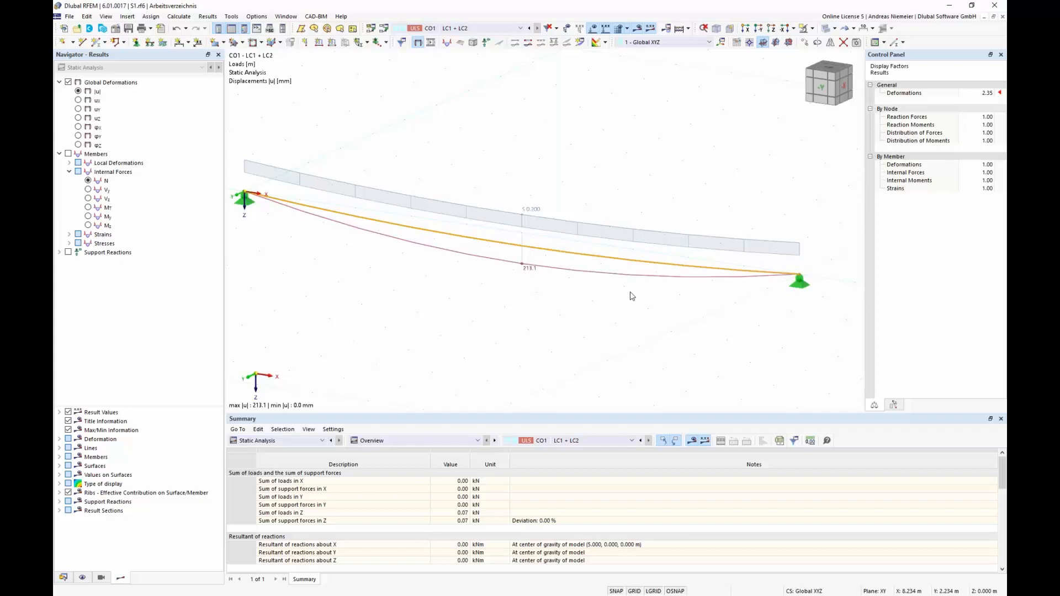
Step: Set the number of form-finding iterations for loading prestress to 50 in static analysis settings SA1
{"action": "left_click", "coordinate": [388, 37]}
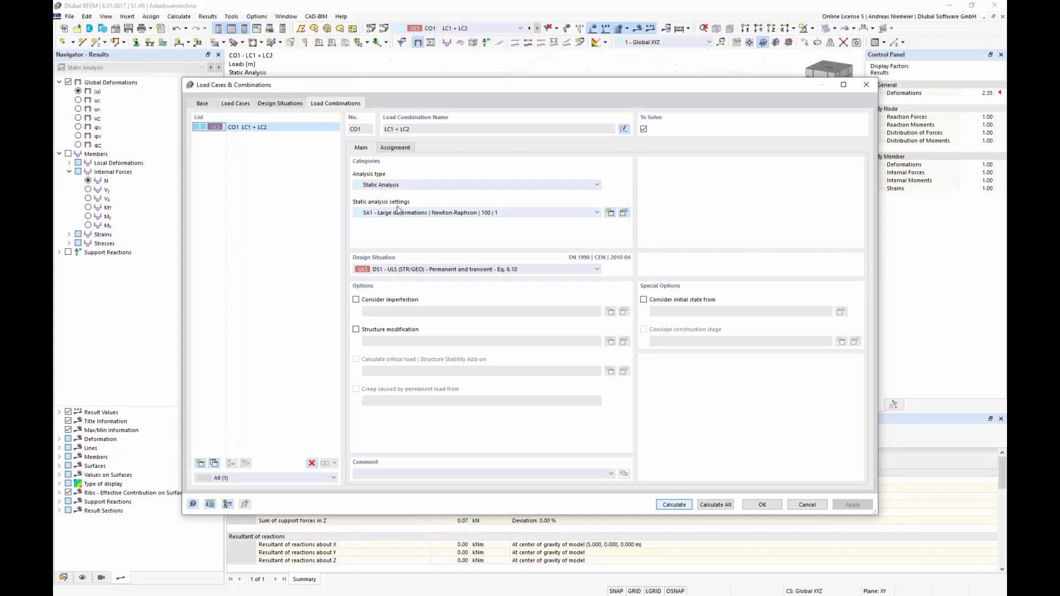
{"action": "left_click", "coordinate": [629, 215]}
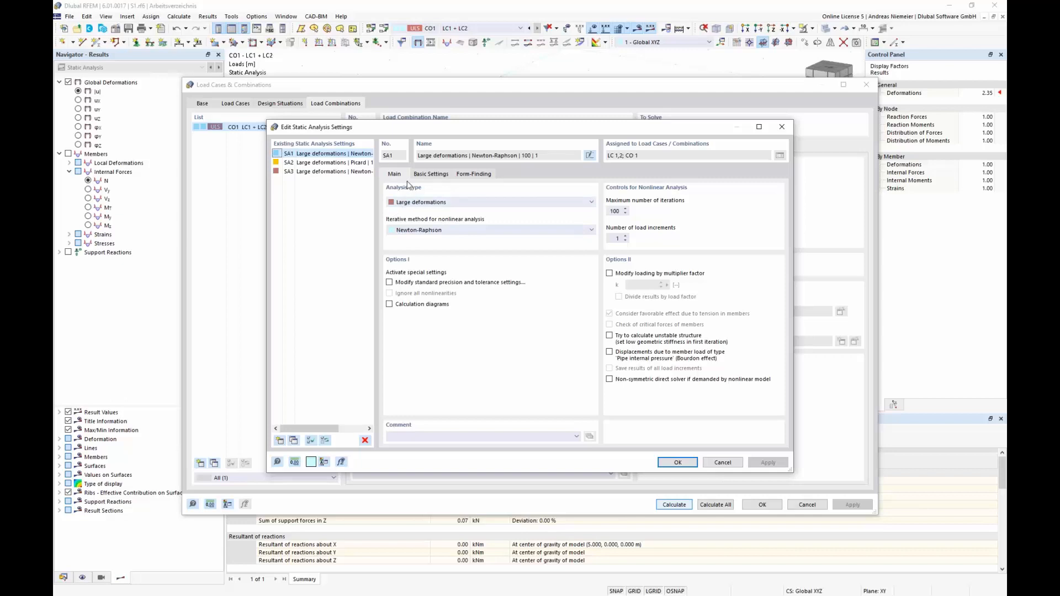
{"action": "left_click", "coordinate": [462, 177]}
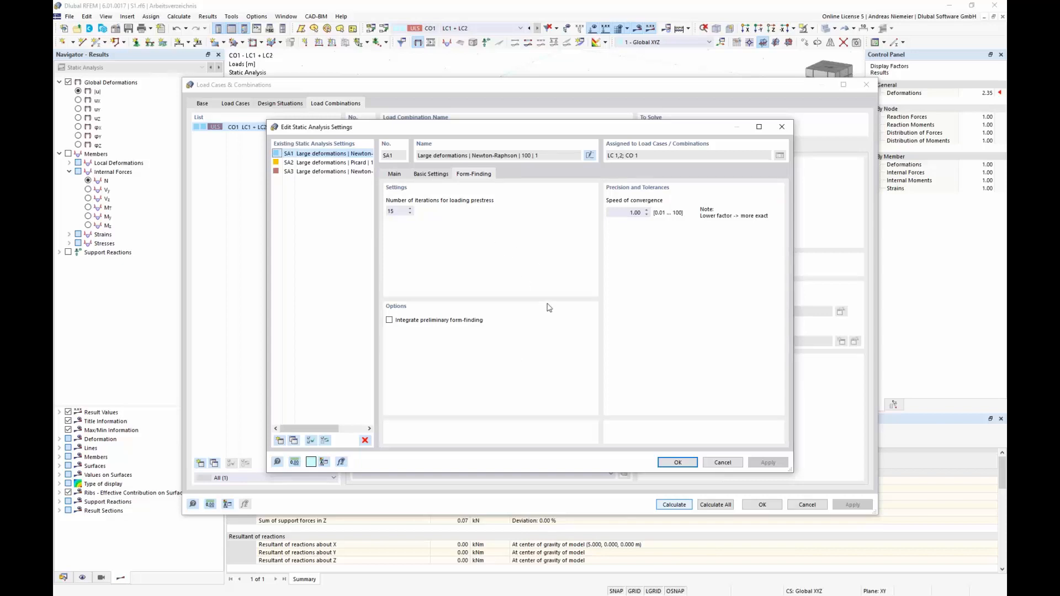
{"action": "double_click", "coordinate": [392, 211]}
{"action": "type", "text": "50"}
{"action": "left_click", "coordinate": [677, 463]}
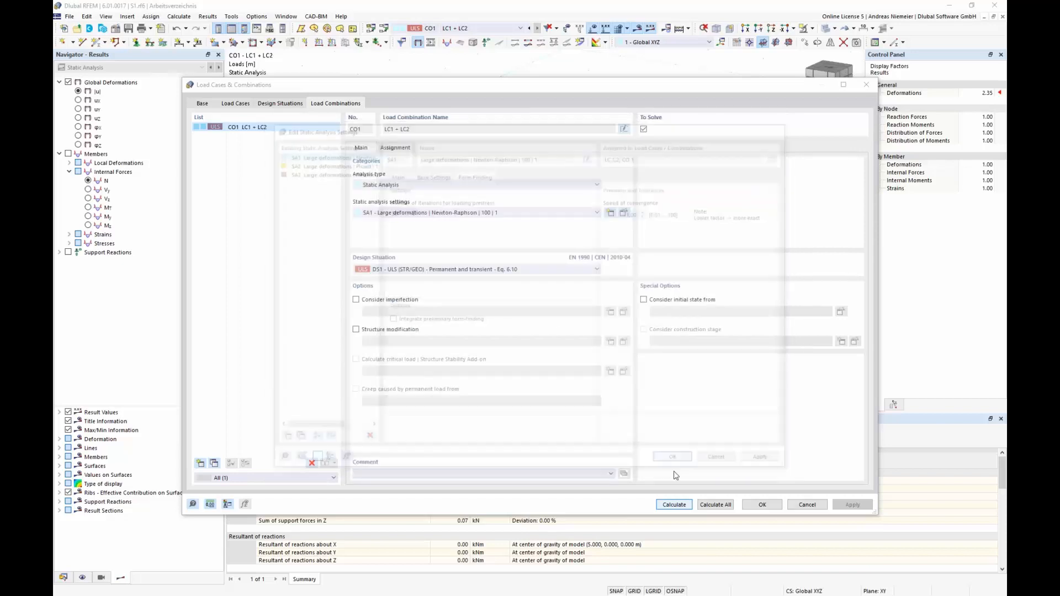
Step: Recalculate load combination CO1 and display the member's axial forces N
{"action": "left_click", "coordinate": [675, 506]}
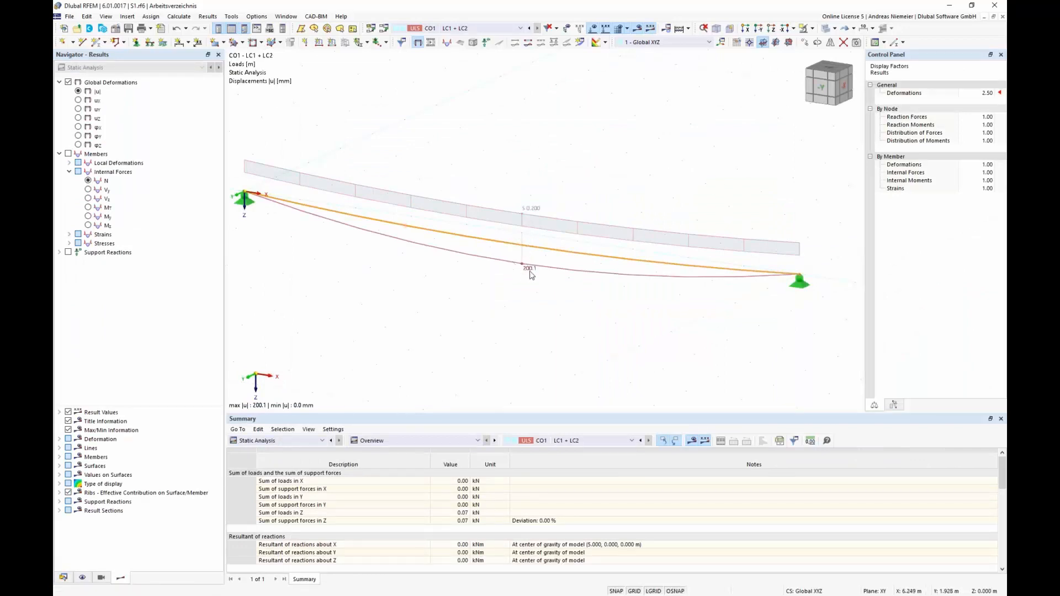
{"action": "left_click", "coordinate": [88, 181]}
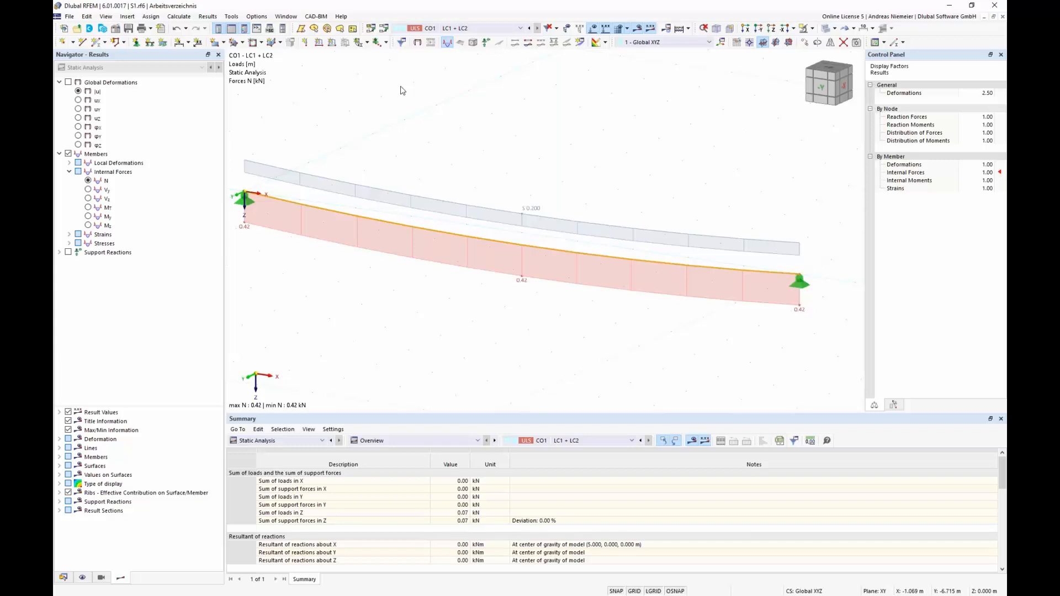
Step: Rename load combination CO1 as "FF 1 = G + P"
{"action": "left_click", "coordinate": [386, 31]}
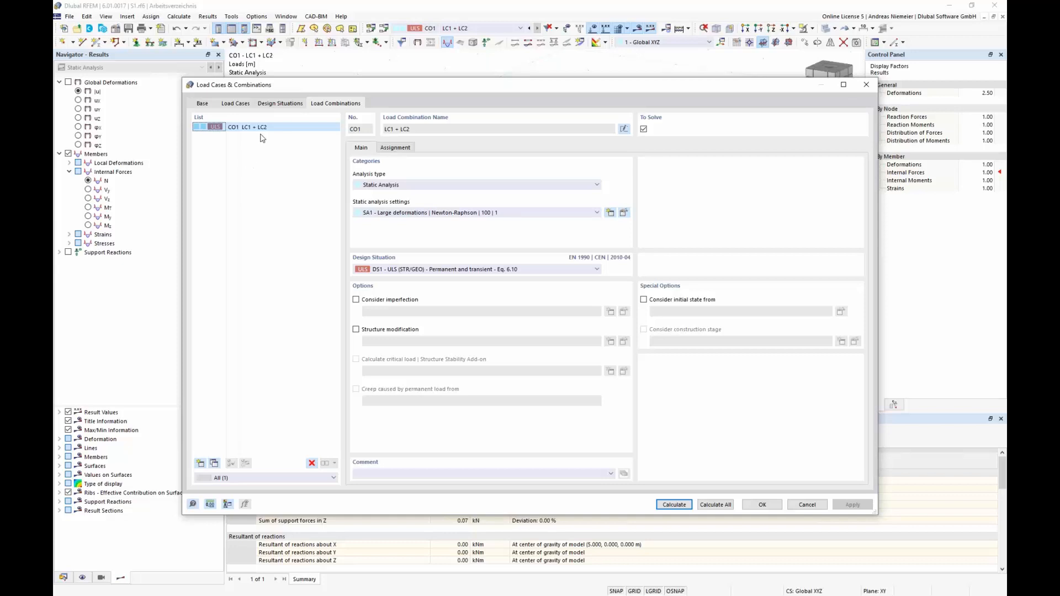
{"action": "left_click", "coordinate": [625, 131]}
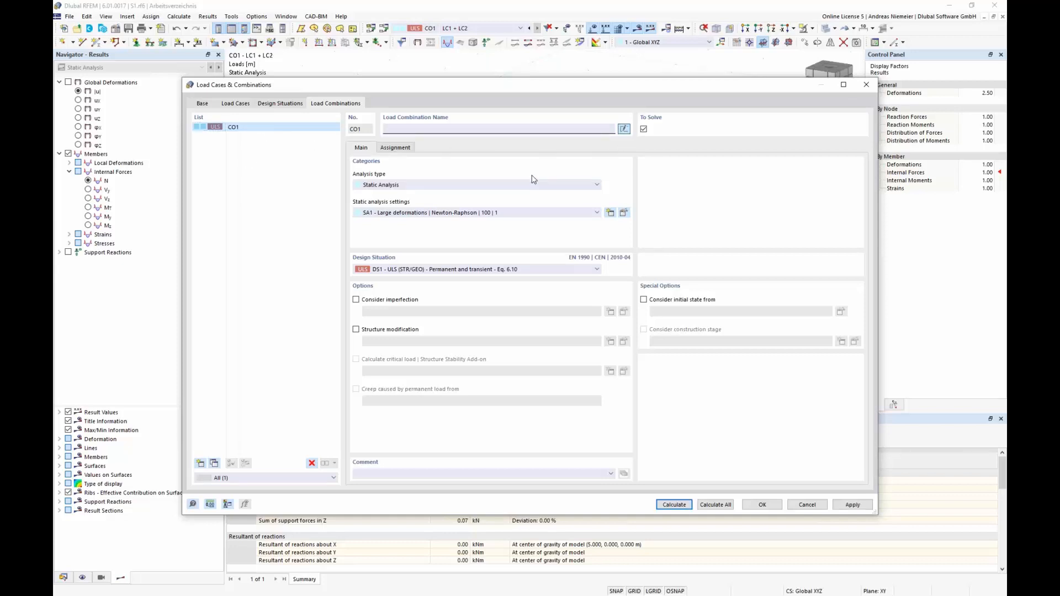
{"action": "type", "text": "FF 1 = G + P"}
{"action": "left_click", "coordinate": [762, 505]}
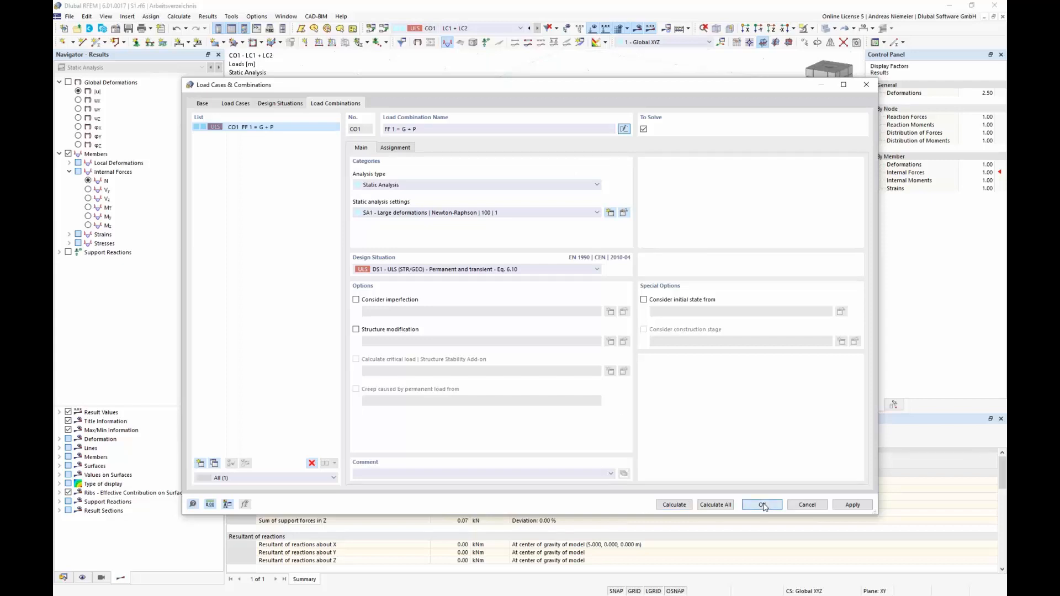
Step: Add load case LC3 with the name N to the load case table
{"action": "left_click", "coordinate": [301, 441]}
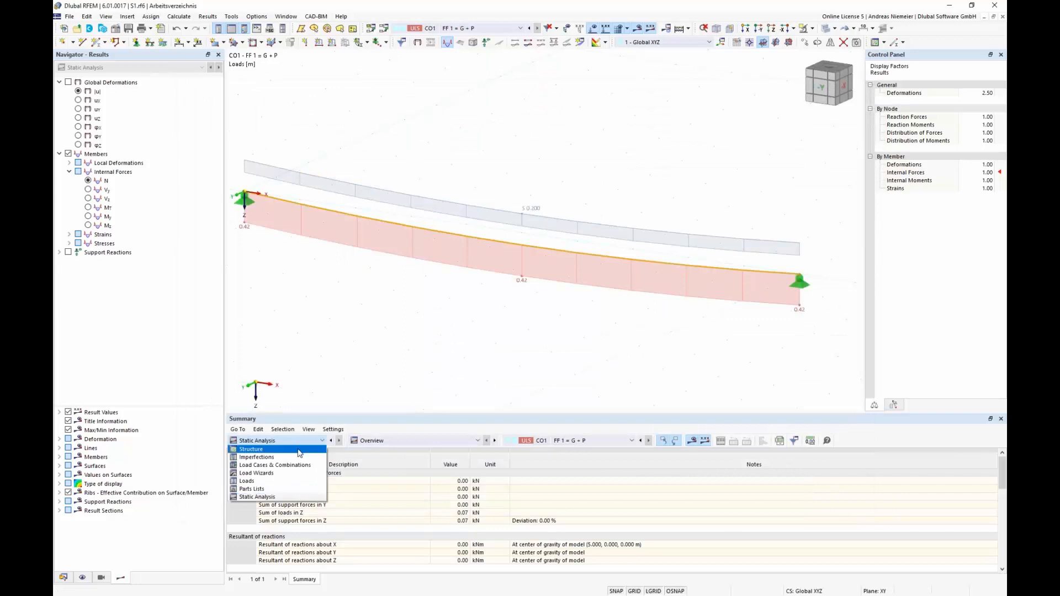
{"action": "left_click", "coordinate": [276, 449]}
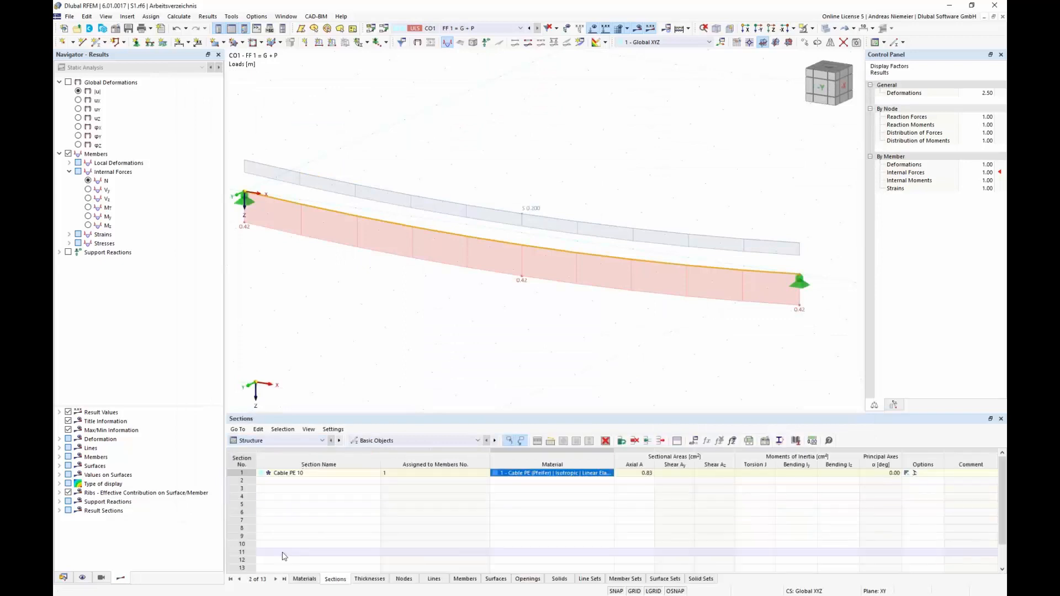
{"action": "left_click", "coordinate": [278, 443]}
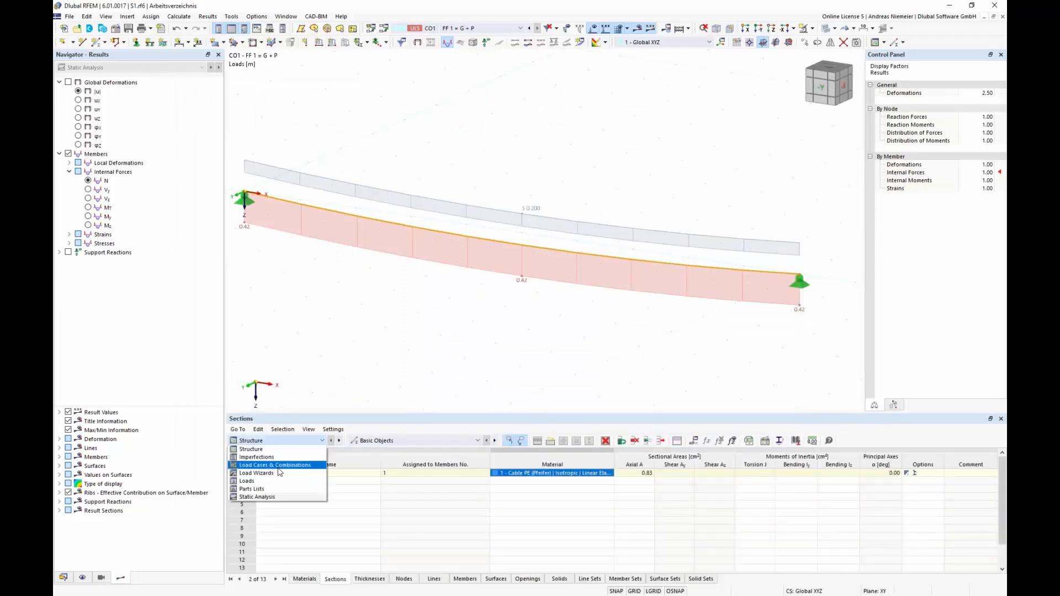
{"action": "left_click", "coordinate": [276, 465]}
{"action": "left_click", "coordinate": [286, 489]}
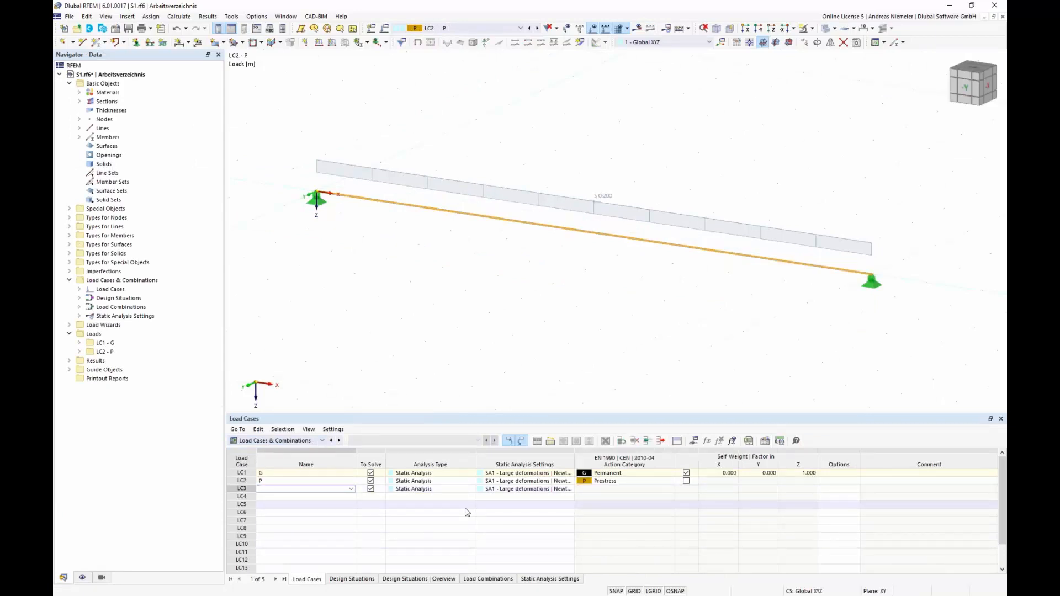
Step: Set the action category of load case LC3 to Permanent
{"action": "left_click", "coordinate": [648, 490]}
{"action": "left_click", "coordinate": [669, 490]}
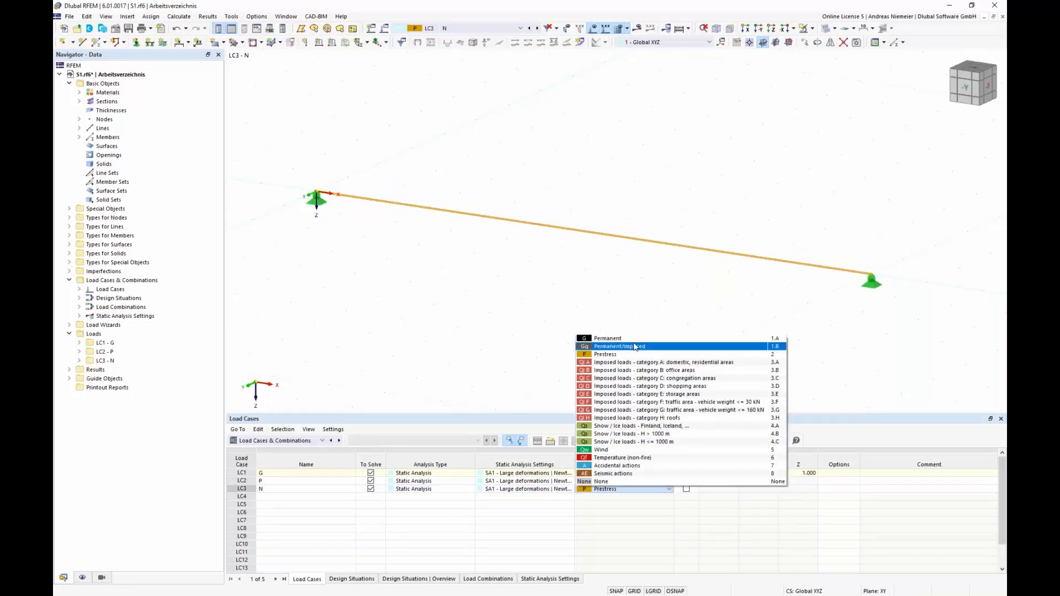
{"action": "left_click", "coordinate": [626, 355]}
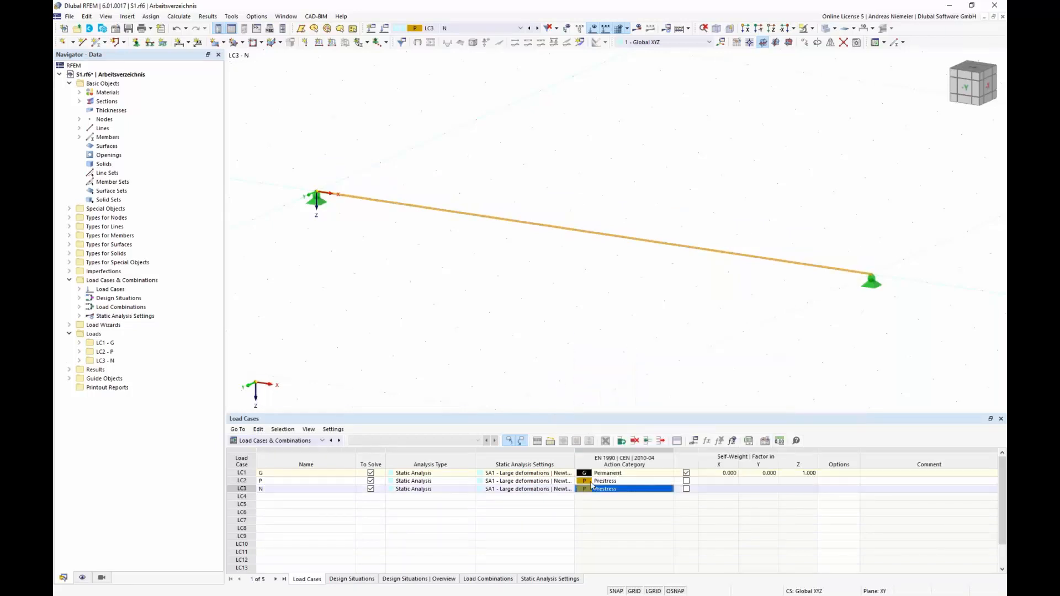
{"action": "left_click", "coordinate": [615, 496]}
{"action": "left_click", "coordinate": [617, 489]}
{"action": "left_click", "coordinate": [616, 490]}
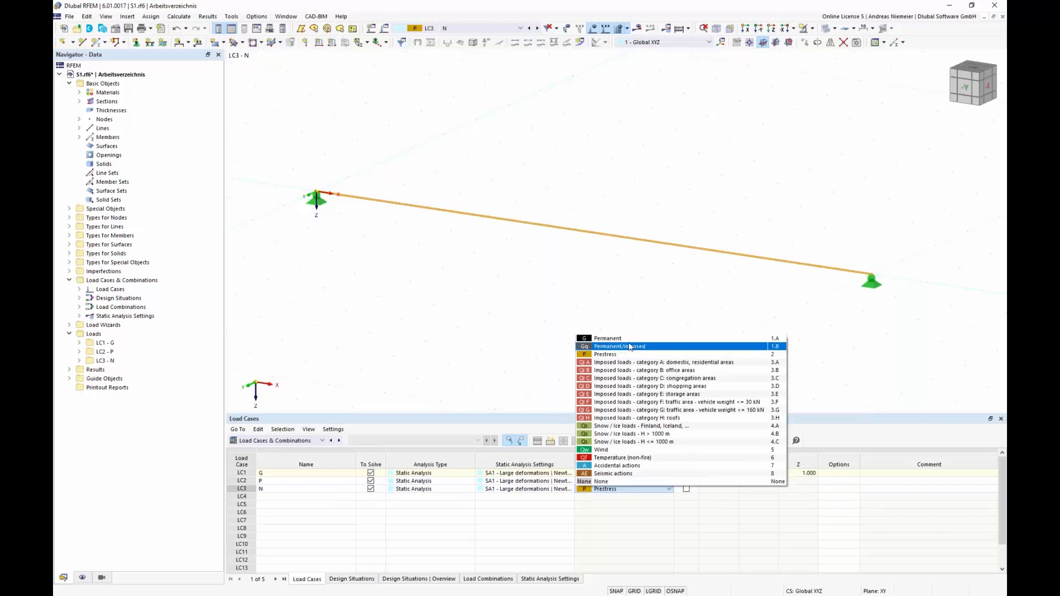
{"action": "left_click", "coordinate": [611, 341]}
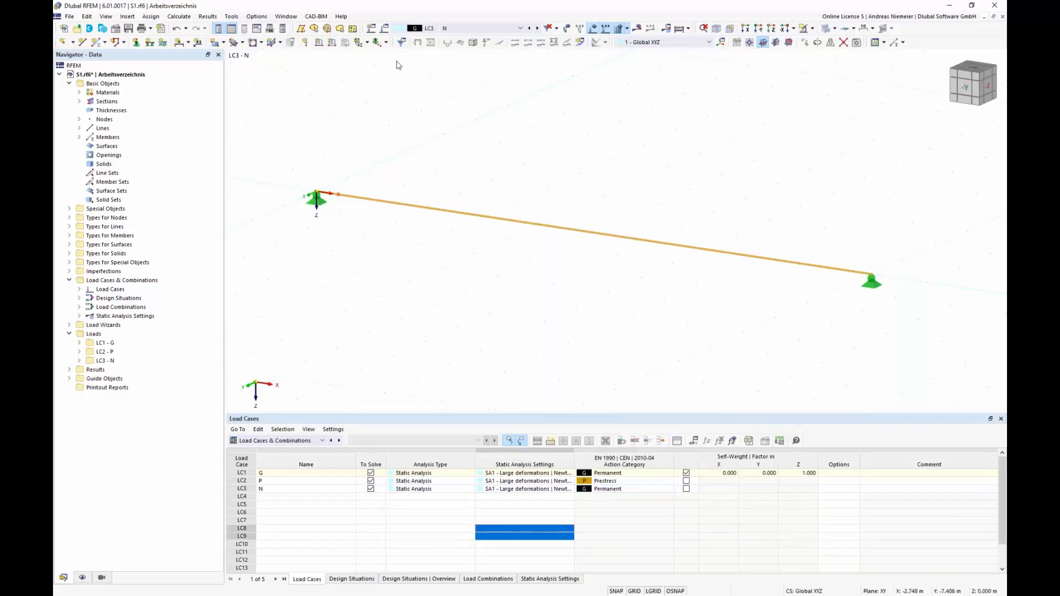
Step: Apply a concentrated force of 10 kN in the global Z direction to member 1 at 50 % of its length in LC3
{"action": "left_click", "coordinate": [332, 42]}
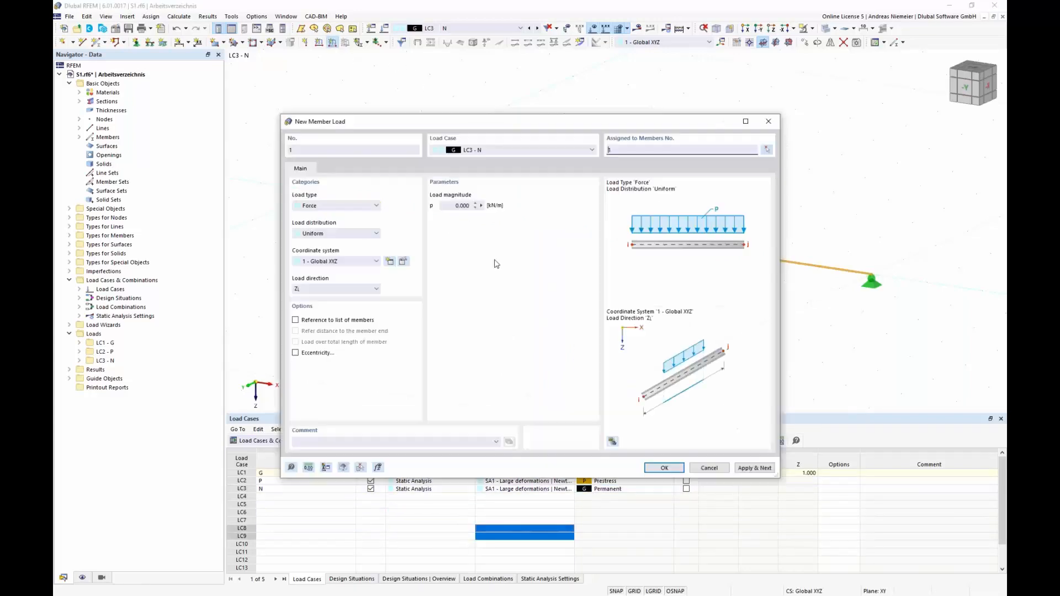
{"action": "left_click", "coordinate": [337, 234]}
{"action": "left_click", "coordinate": [326, 259]}
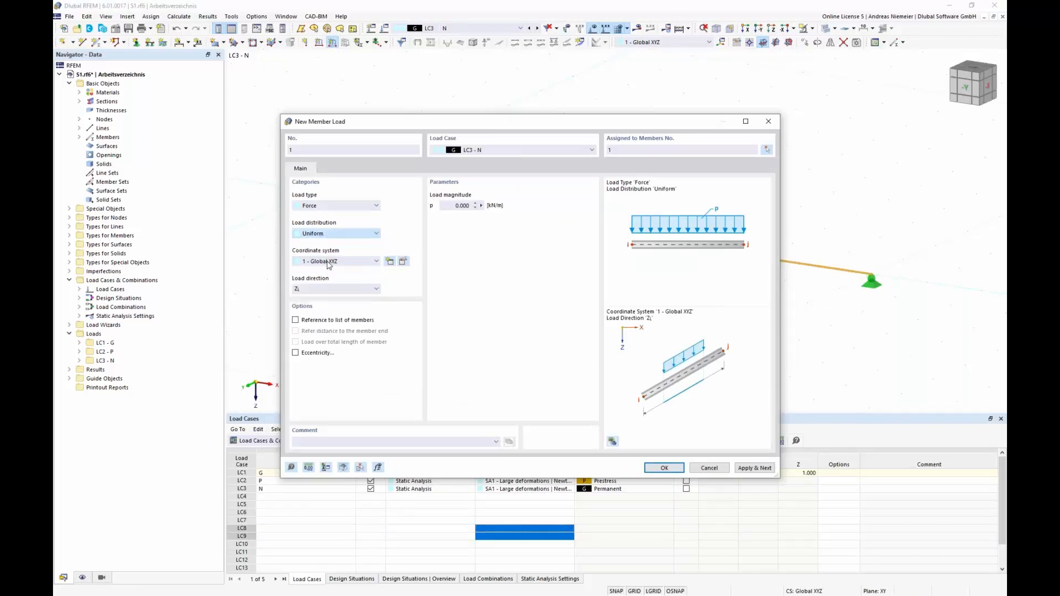
{"action": "left_click", "coordinate": [450, 205]}
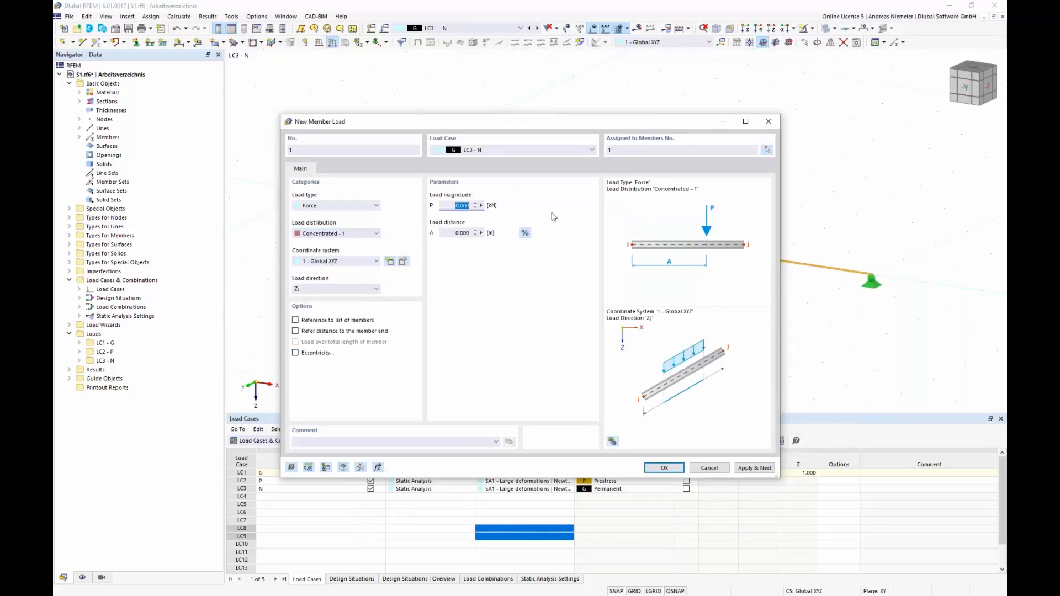
{"action": "type", "text": "10"}
{"action": "left_click", "coordinate": [526, 233]}
{"action": "left_click", "coordinate": [455, 233]}
{"action": "type", "text": "50"}
{"action": "left_click", "coordinate": [664, 467]}
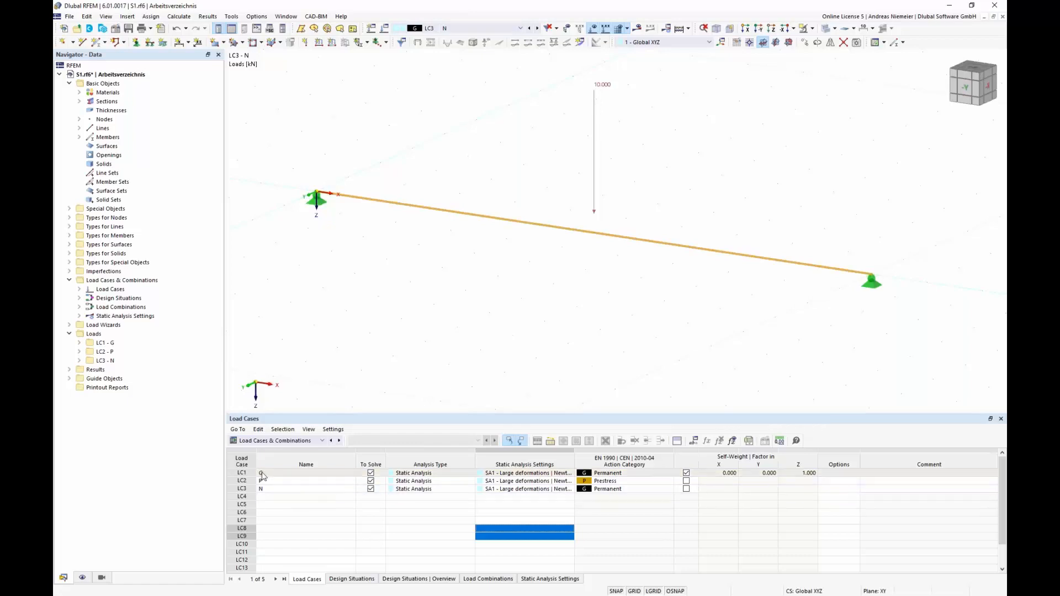
Step: Copy load combination CO1 and rename the copy CO2 as "FF 2 = N + P"
{"action": "left_click", "coordinate": [241, 490]}
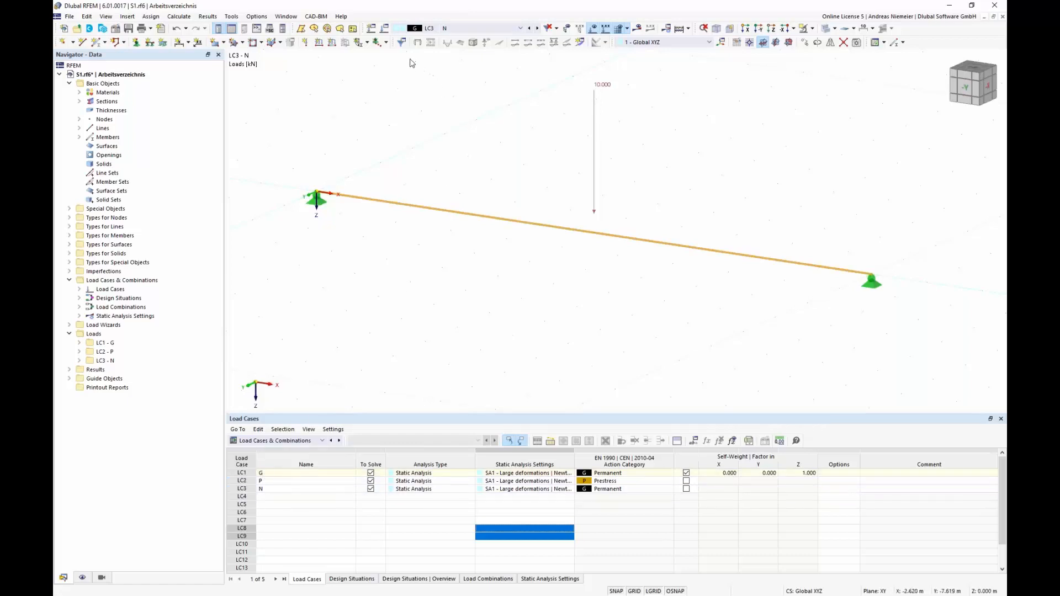
{"action": "left_click", "coordinate": [385, 29]}
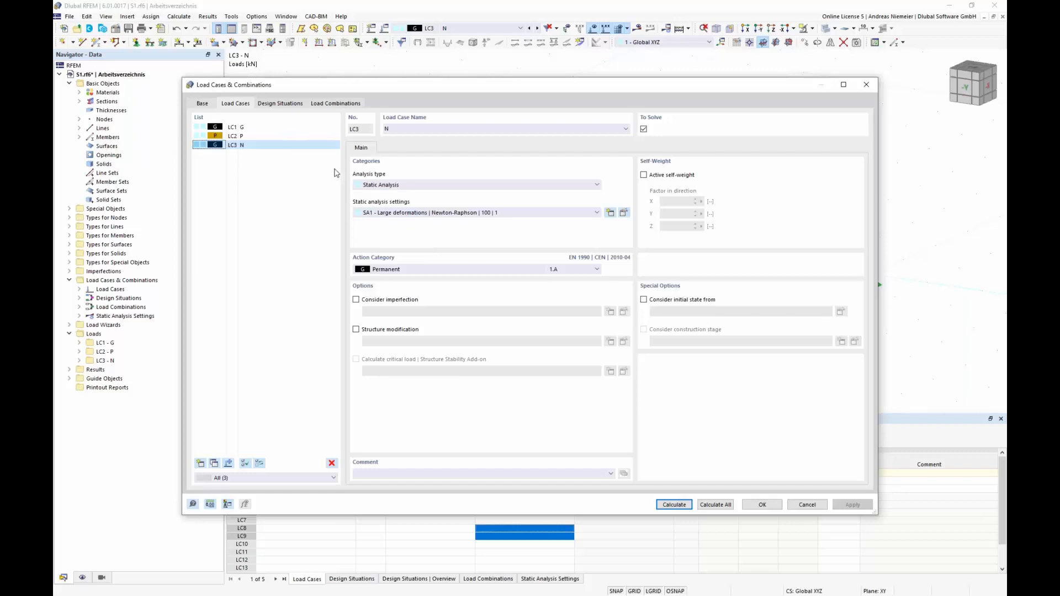
{"action": "left_click", "coordinate": [335, 104]}
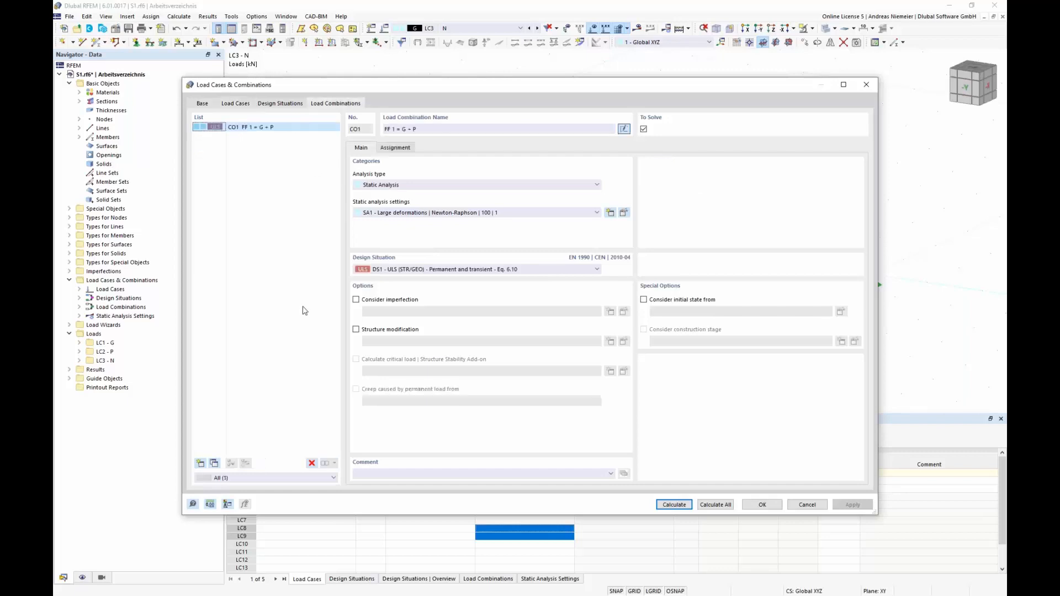
{"action": "left_click", "coordinate": [215, 464]}
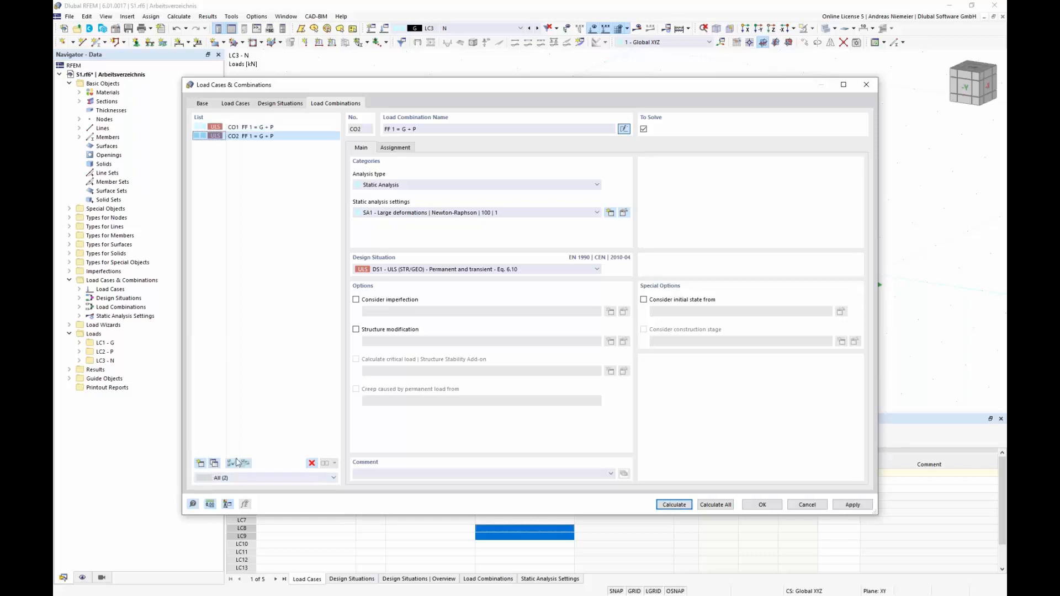
{"action": "left_click", "coordinate": [623, 129]}
{"action": "key", "text": "BackSpace"}
{"action": "type", "text": "2"}
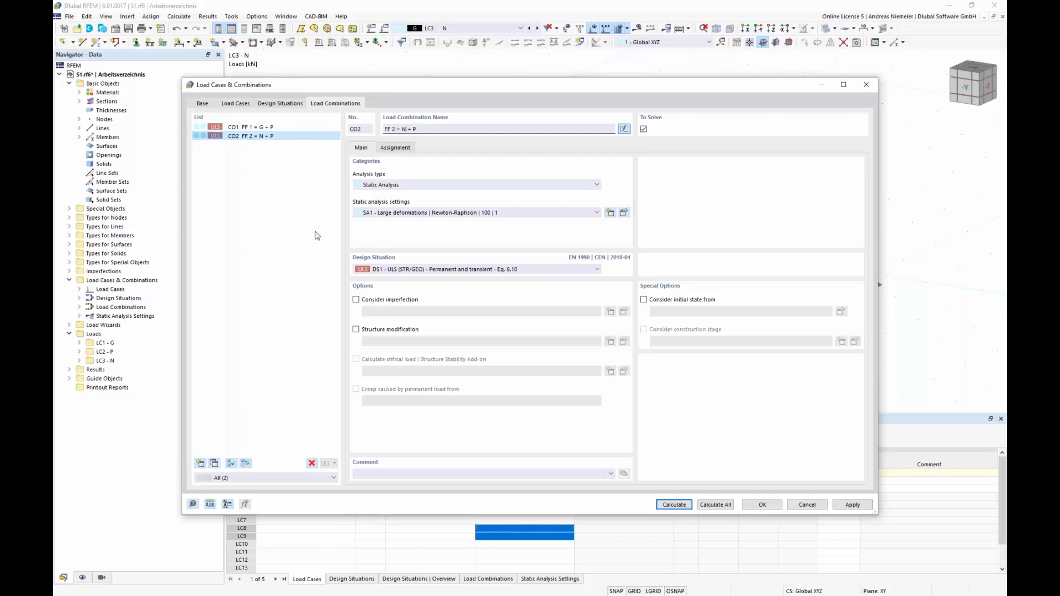
Step: Replace load case LC1 with LC3 in the load cases assigned to CO2, keeping LC2, and calculate the combination
{"action": "left_click", "coordinate": [394, 148]}
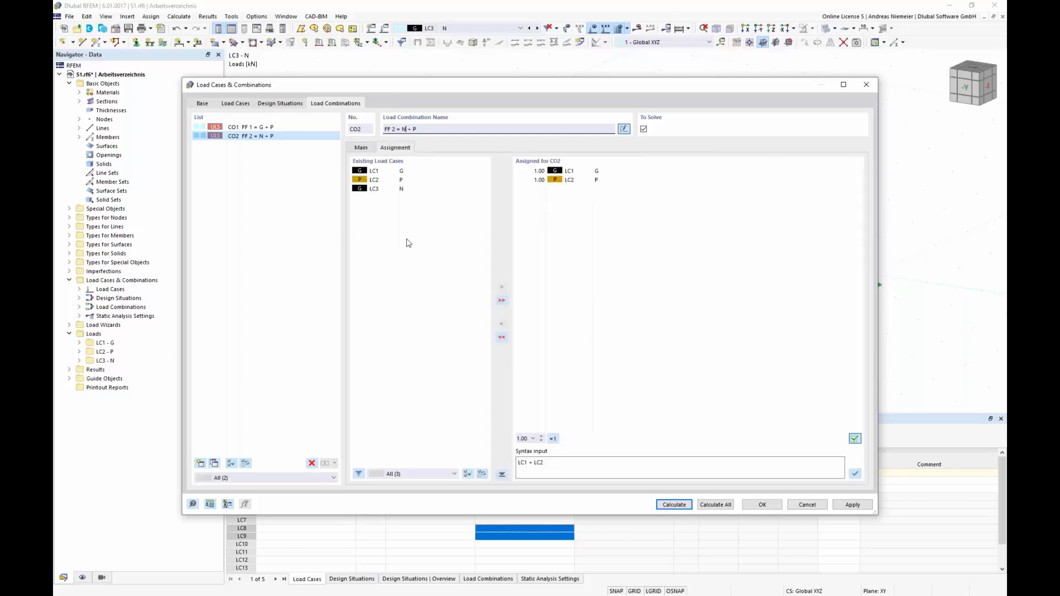
{"action": "double_click", "coordinate": [580, 172]}
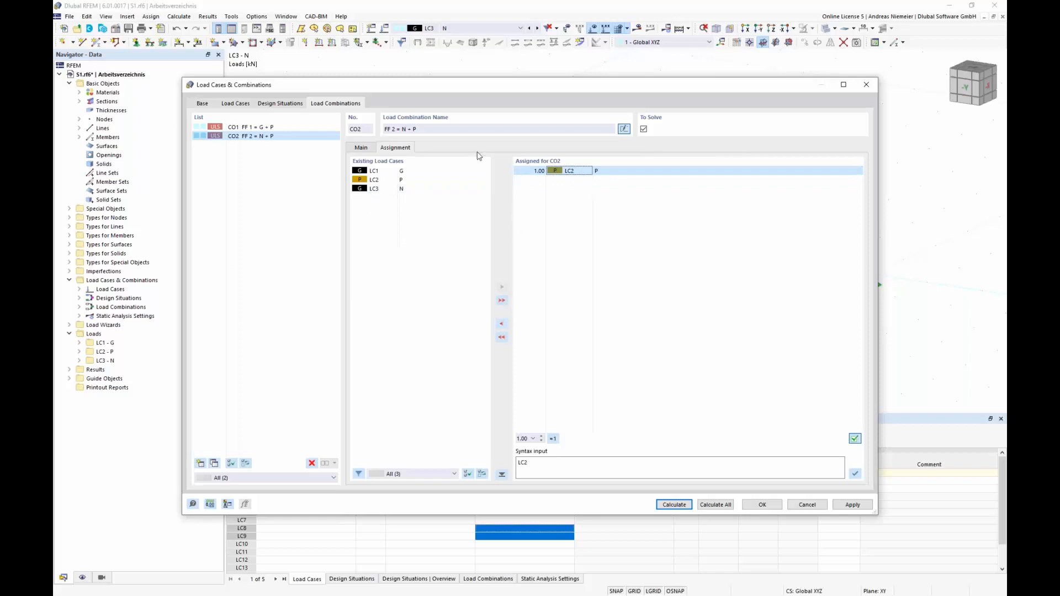
{"action": "double_click", "coordinate": [388, 189]}
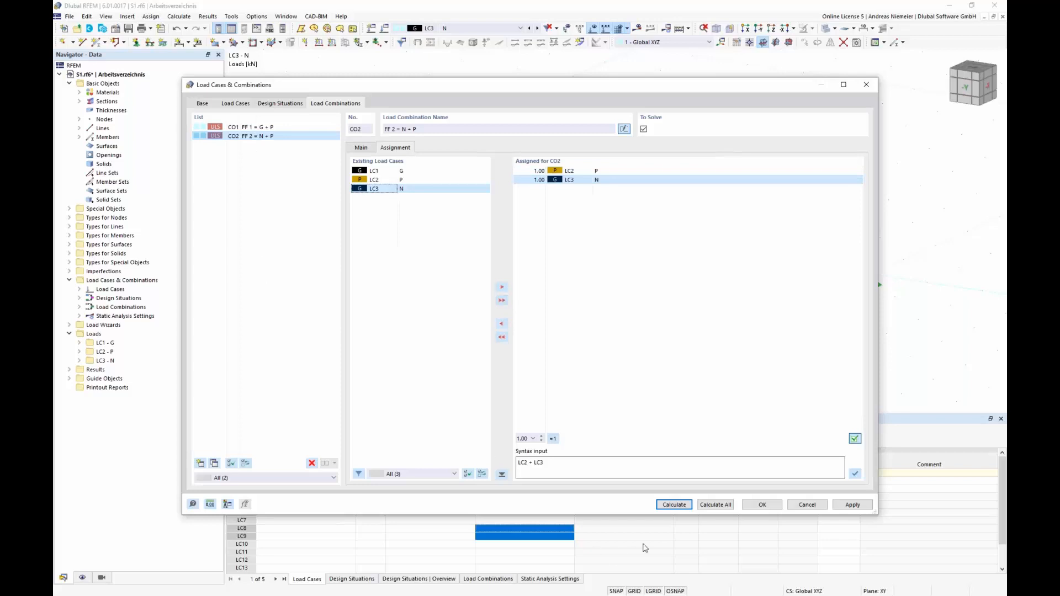
{"action": "left_click", "coordinate": [671, 508]}
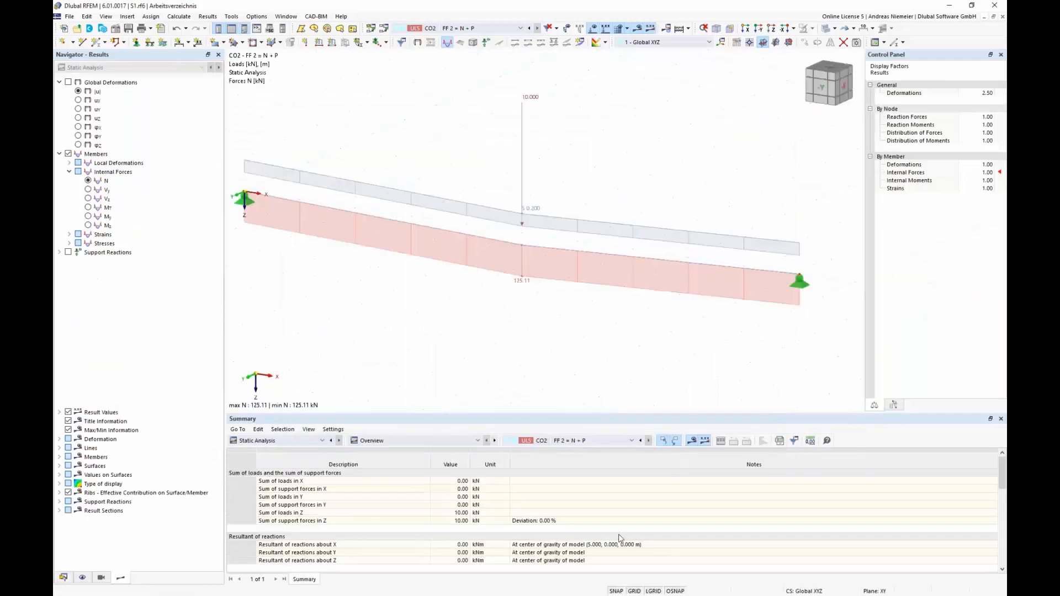
Step: Display the global deformations |u| of CO2 and examine the form-found cable shape from the side
{"action": "left_click", "coordinate": [69, 83]}
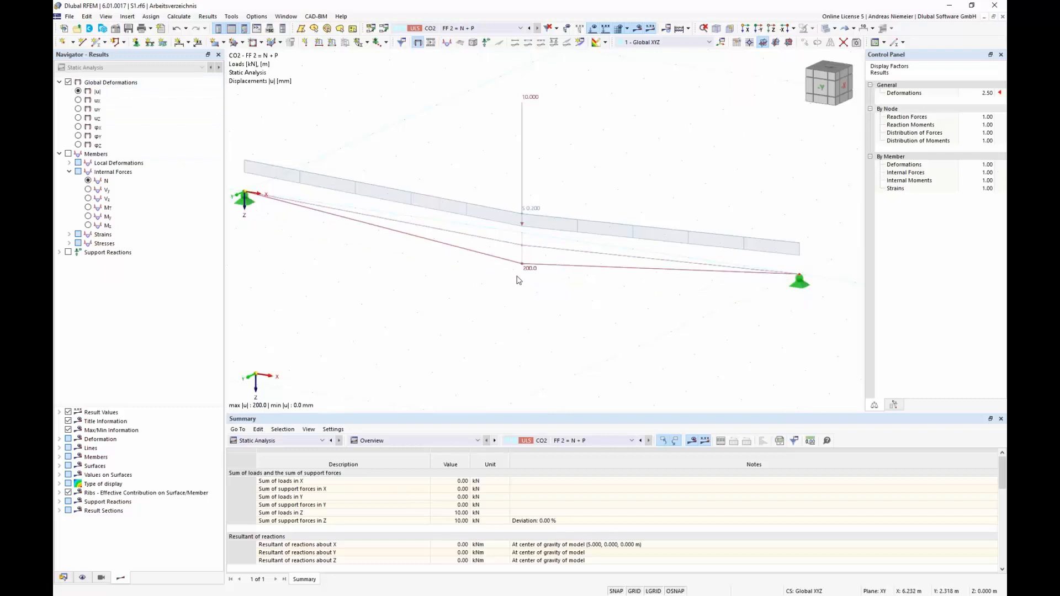
{"action": "middle_click_drag", "start_coordinate": [724, 333], "coordinate": [728, 331], "text": "ctrl"}
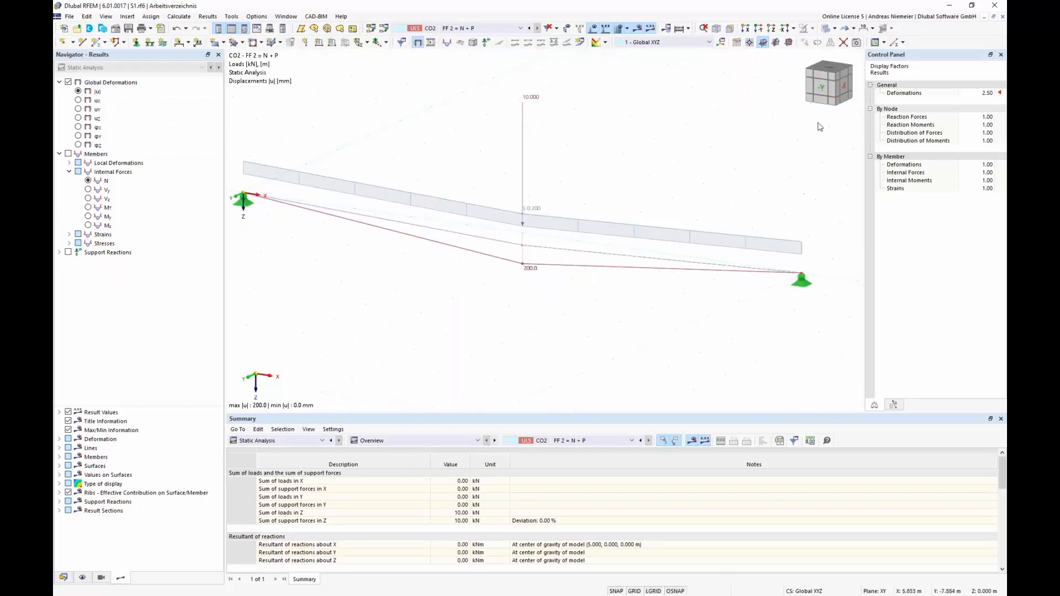
{"action": "left_click", "coordinate": [821, 87]}
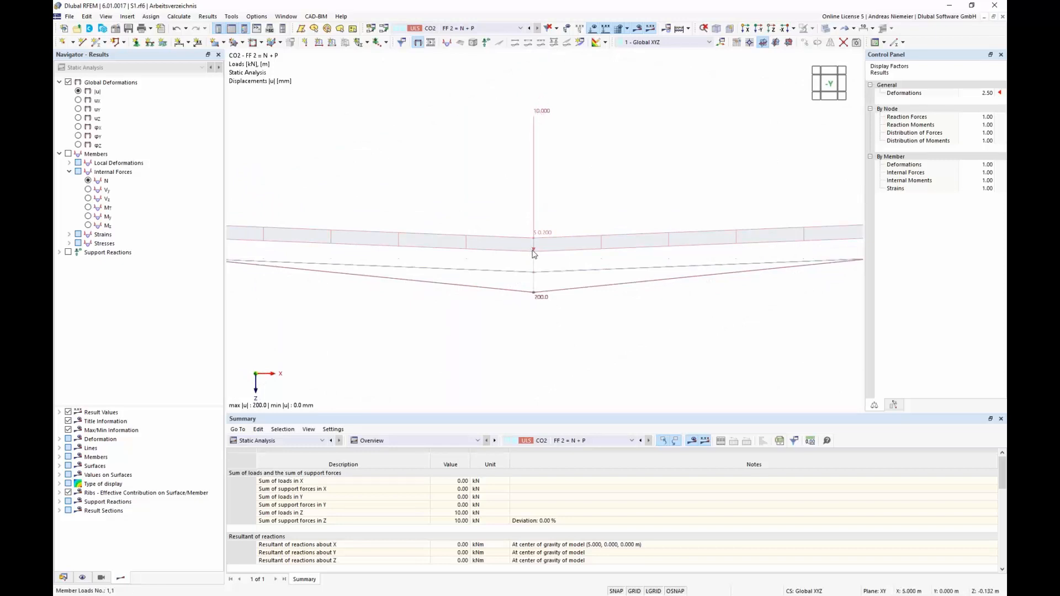
{"action": "scroll", "coordinate": [534, 258], "scroll_direction": "down", "scroll_amount": 1}
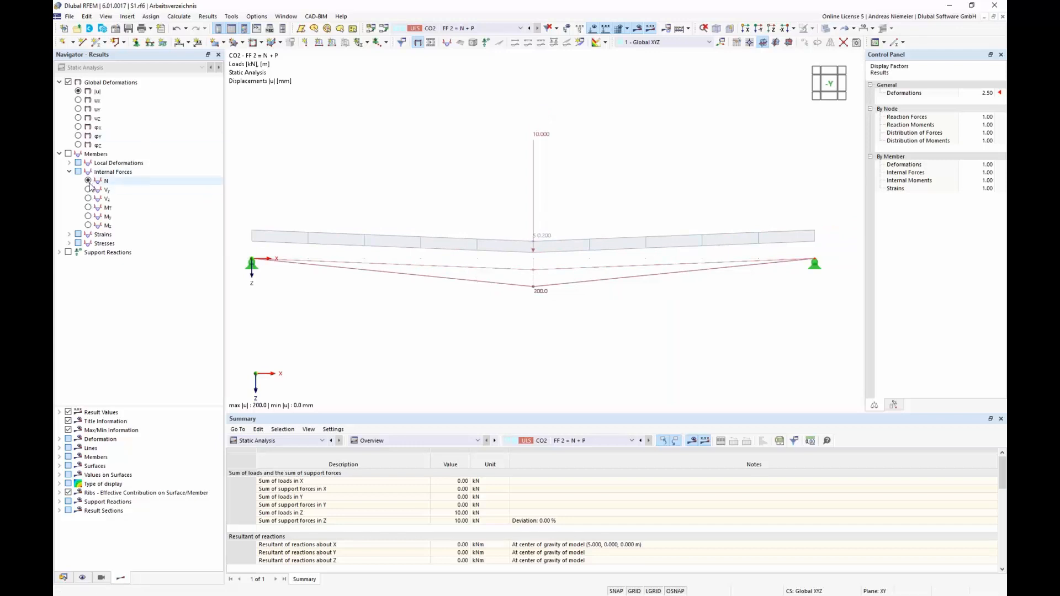
Step: Display the member internal forces N and compare them between load combinations CO1 and CO2
{"action": "left_click", "coordinate": [105, 180]}
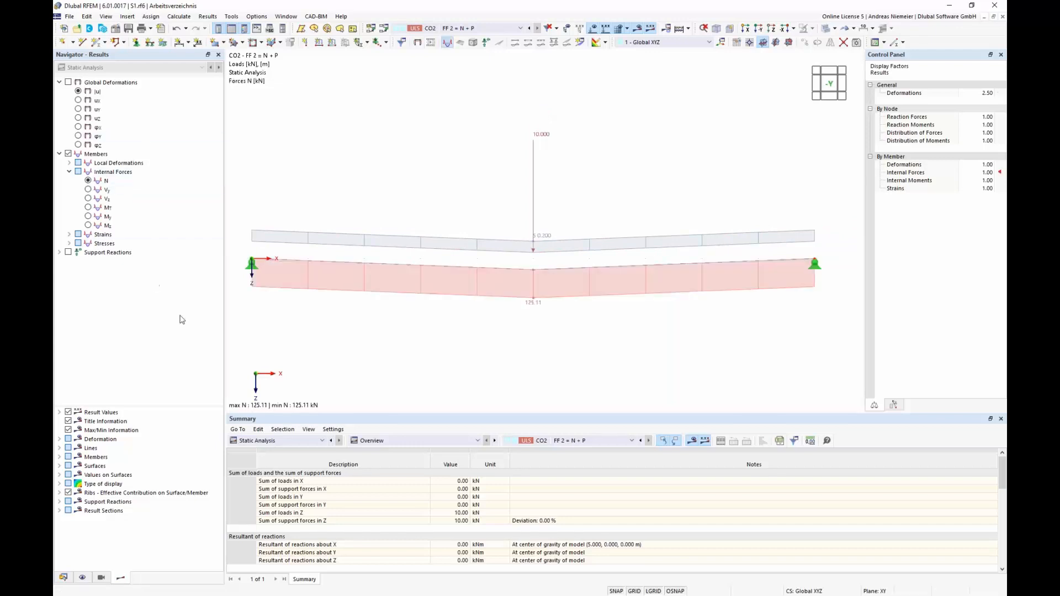
{"action": "left_click", "coordinate": [529, 30]}
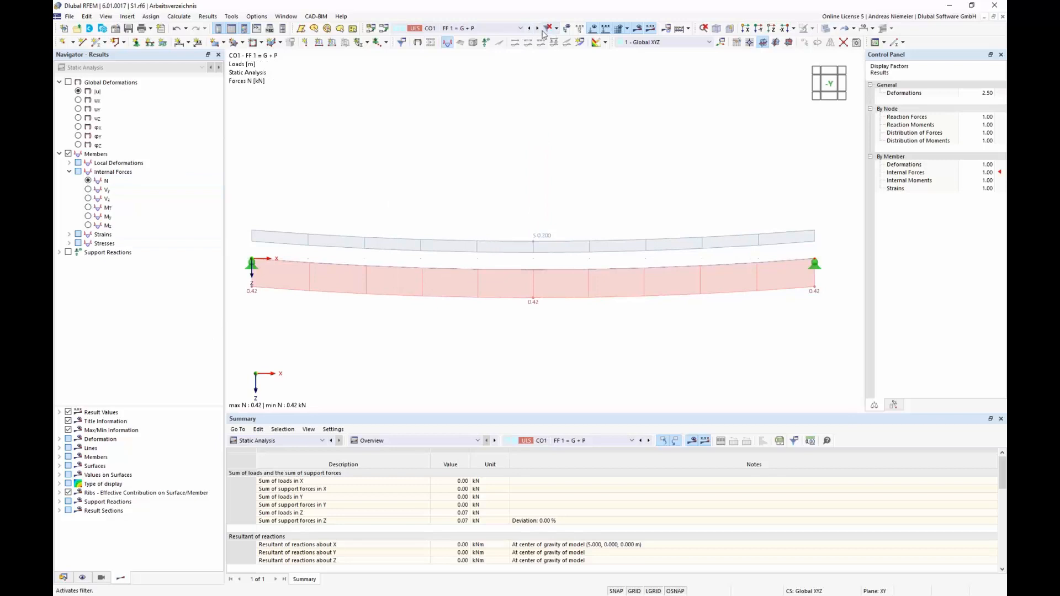
{"action": "left_click", "coordinate": [539, 28]}
{"action": "left_click", "coordinate": [529, 29]}
{"action": "left_click", "coordinate": [537, 28]}
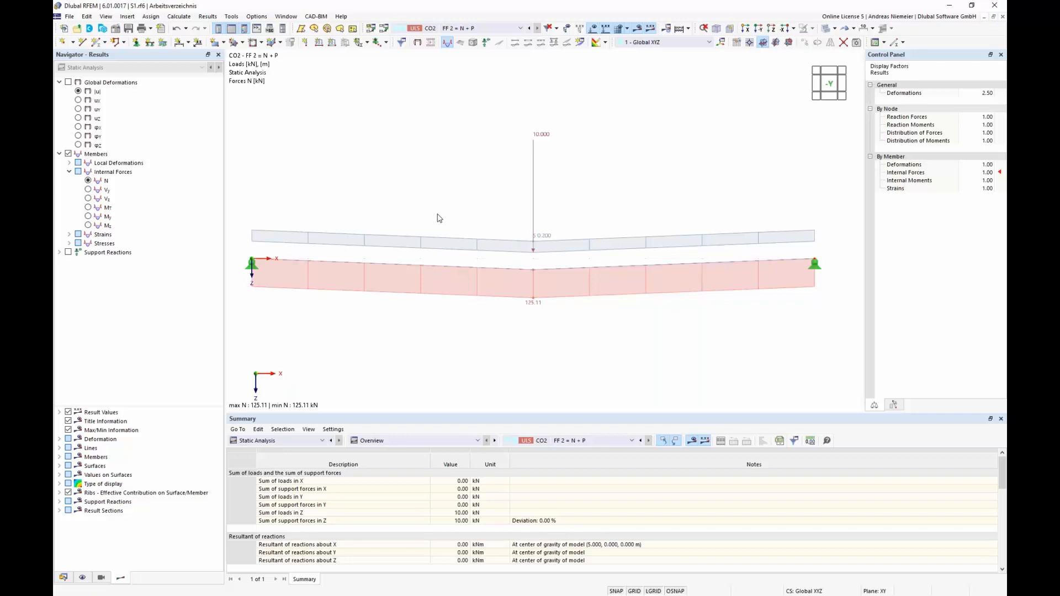
Step: Copy load combination CO1 and set the factor of LC1 to 1.35 in the copy CO3
{"action": "left_click", "coordinate": [384, 28]}
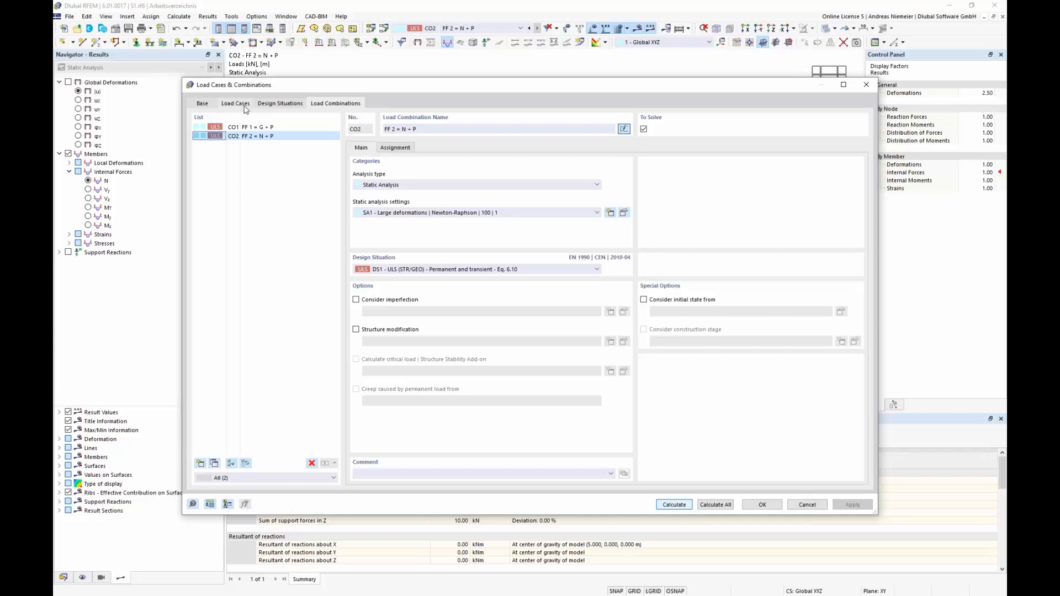
{"action": "left_click", "coordinate": [250, 127]}
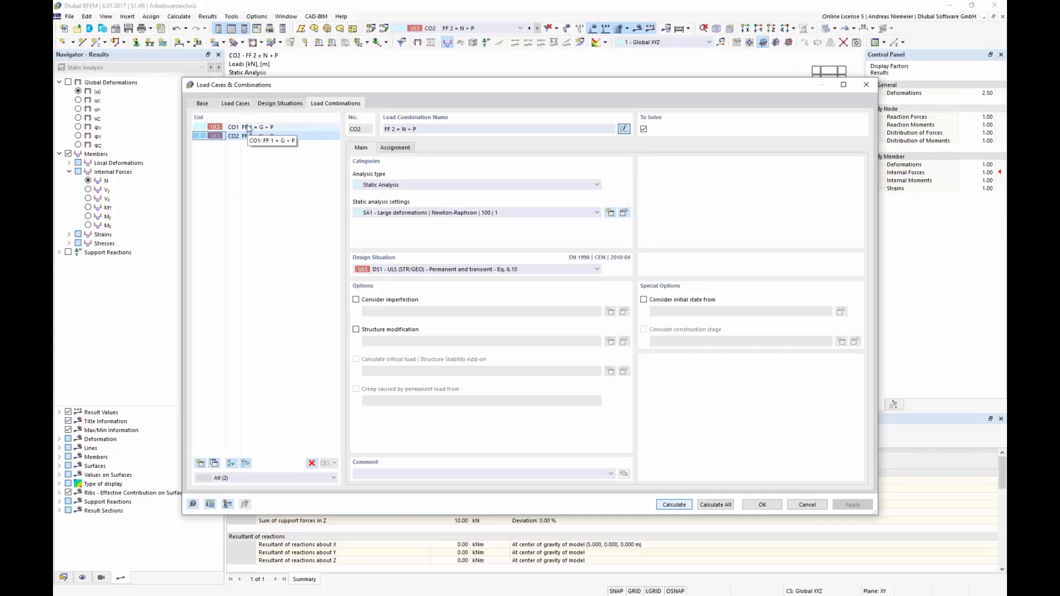
{"action": "left_click", "coordinate": [214, 463]}
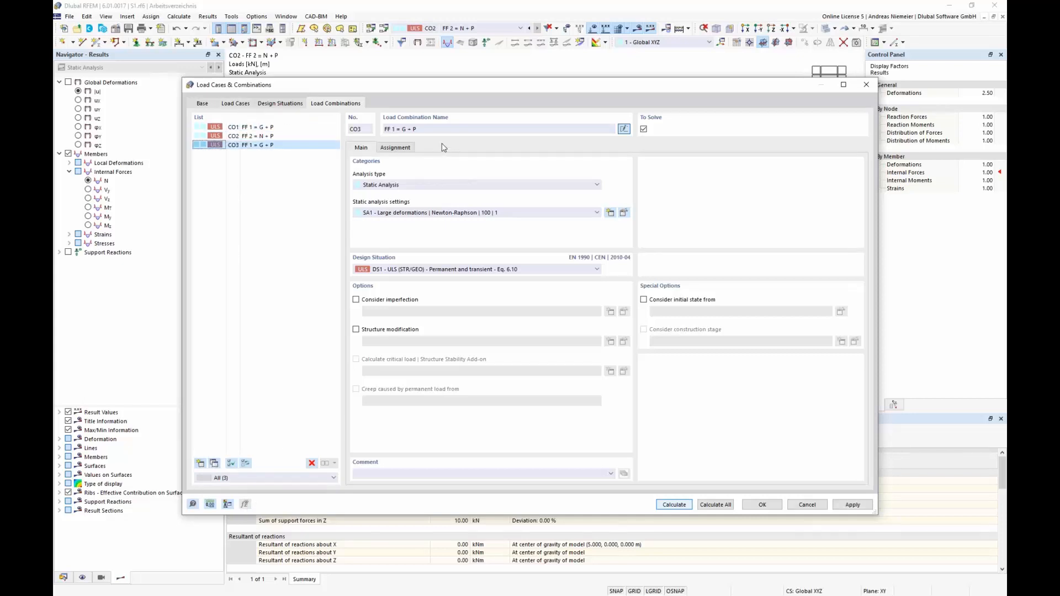
{"action": "left_click", "coordinate": [401, 148]}
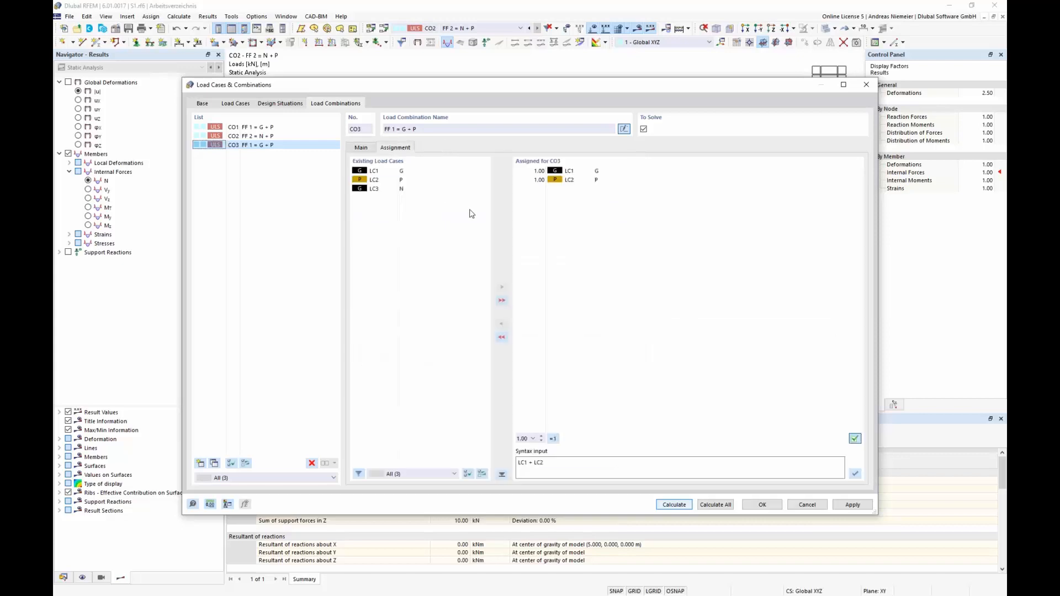
{"action": "left_click", "coordinate": [534, 173]}
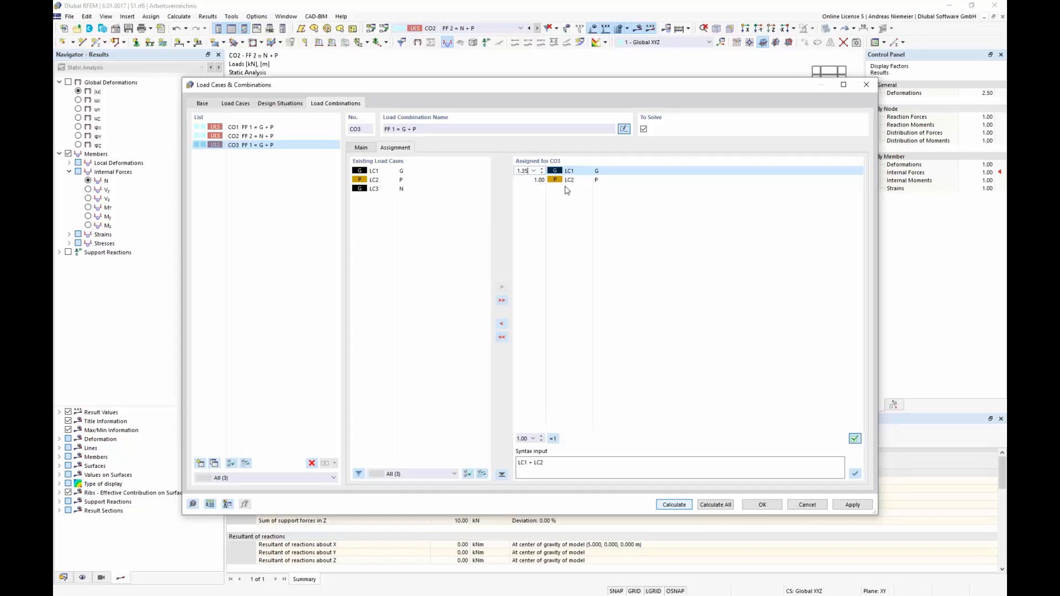
{"action": "left_click", "coordinate": [635, 180]}
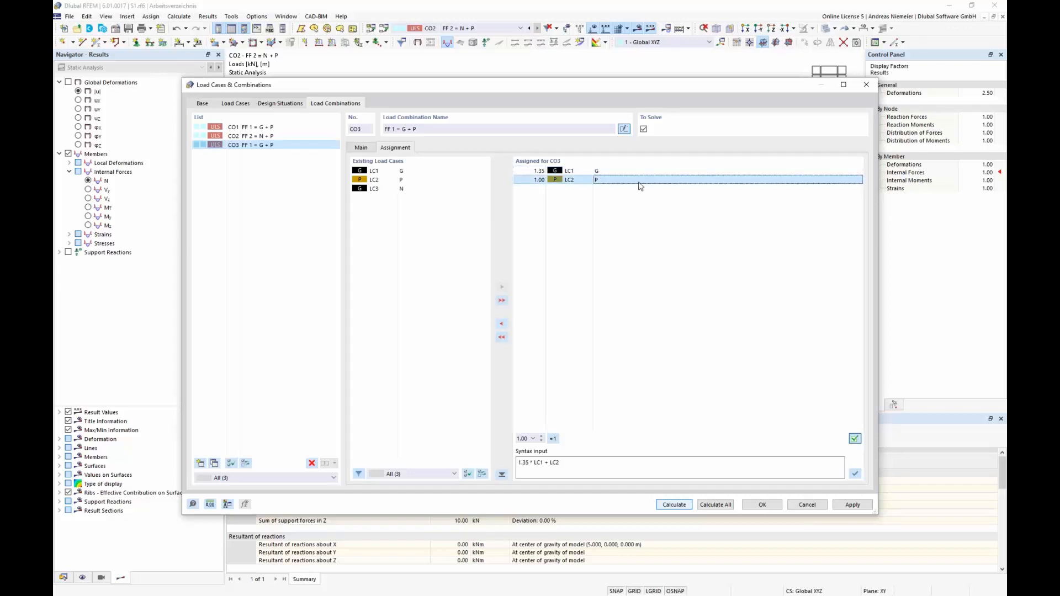
Step: Rename load combination CO3 as "FF 1 = 1,35 G + P" and calculate it
{"action": "left_click", "coordinate": [403, 129]}
{"action": "type", "text": "1,35"}
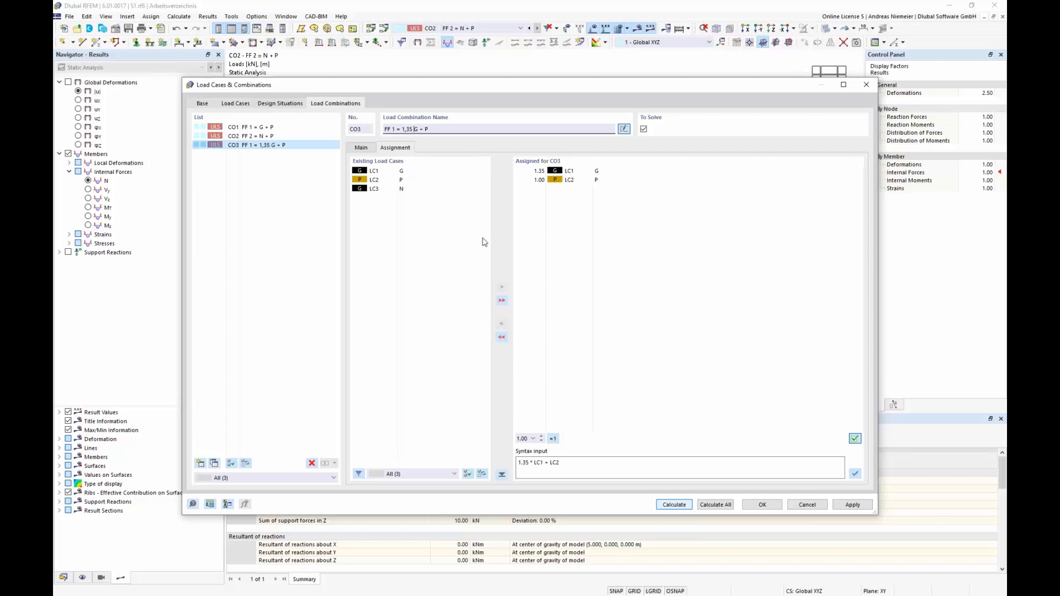
{"action": "left_click", "coordinate": [678, 507]}
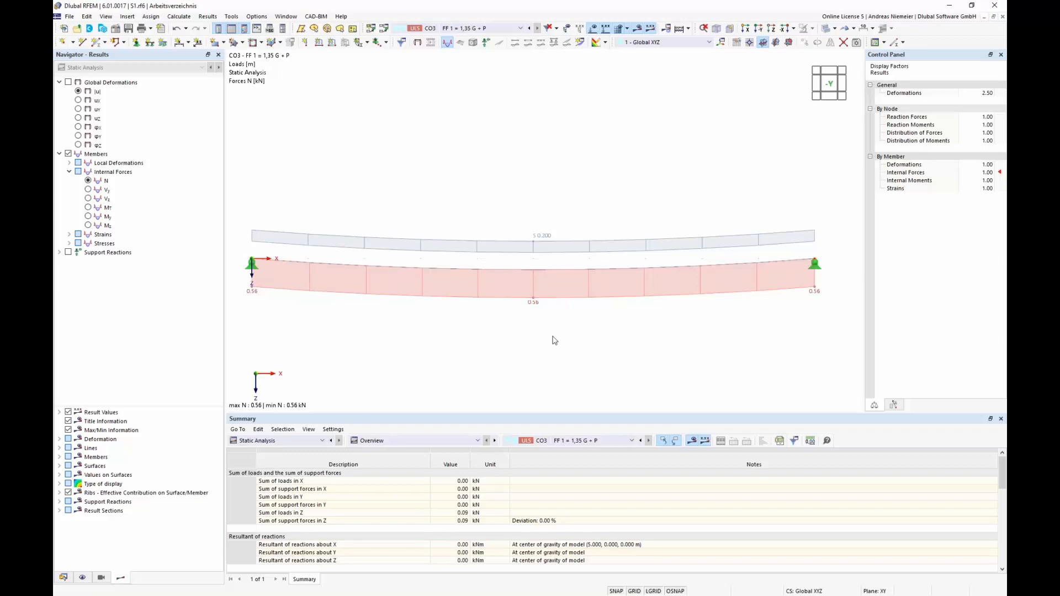
Step: Copy load combination CO3 and set the factor of LC2 to 1.35 in the copy CO4
{"action": "left_click", "coordinate": [384, 28]}
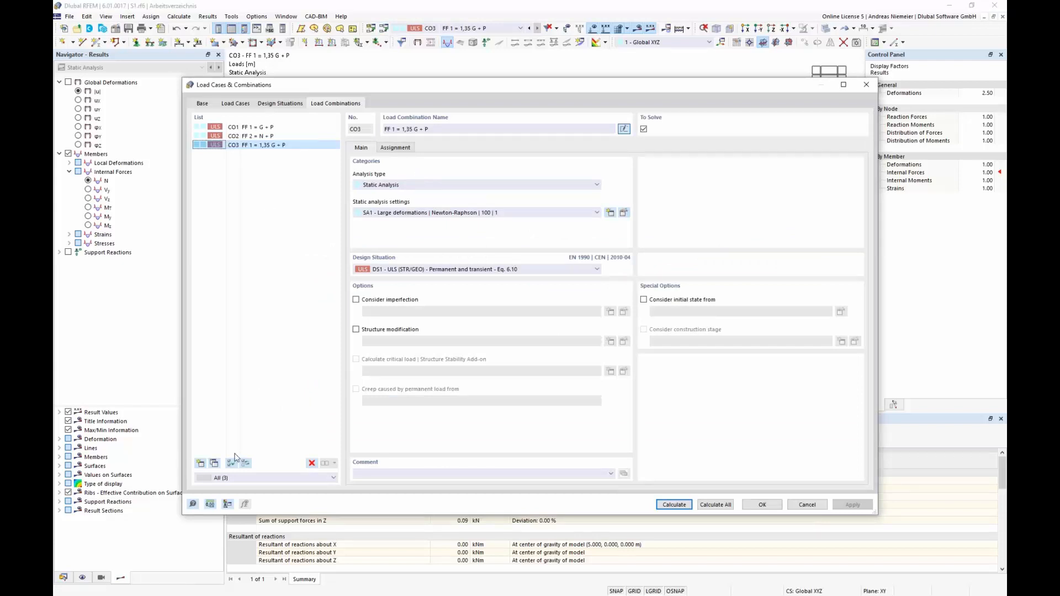
{"action": "left_click", "coordinate": [214, 464]}
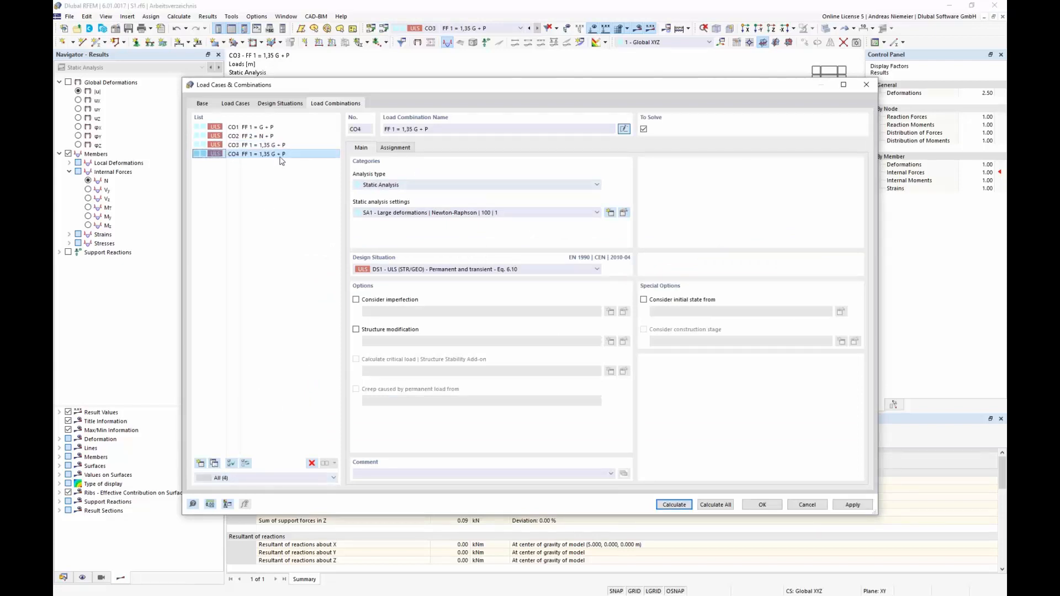
{"action": "left_click", "coordinate": [393, 148]}
{"action": "left_click", "coordinate": [539, 181]}
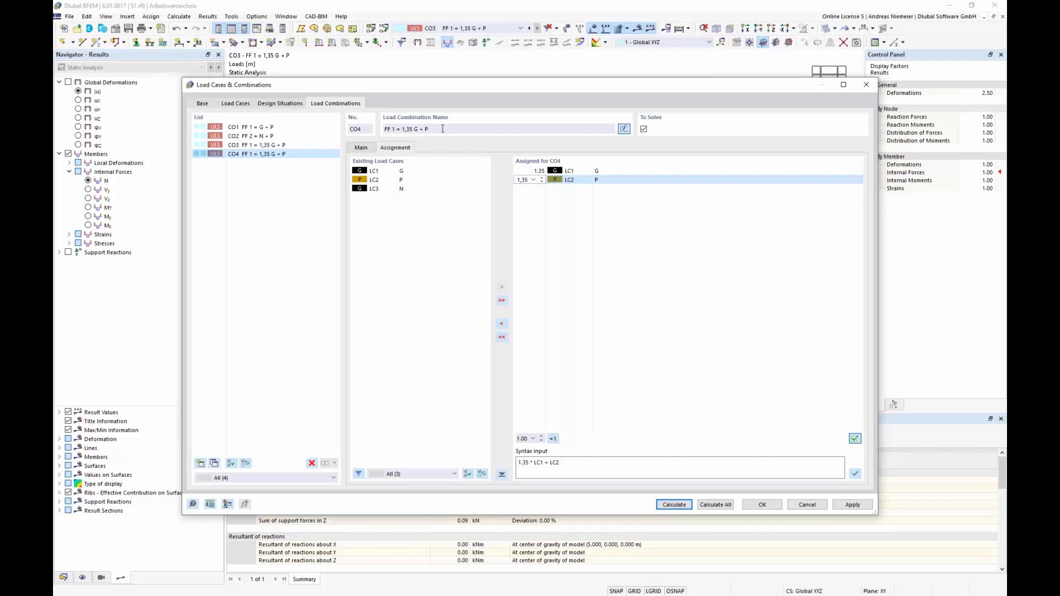
Step: Rename load combination CO4 as "FF 4 = 1,35 G + 1,35 P"
{"action": "left_click", "coordinate": [425, 129]}
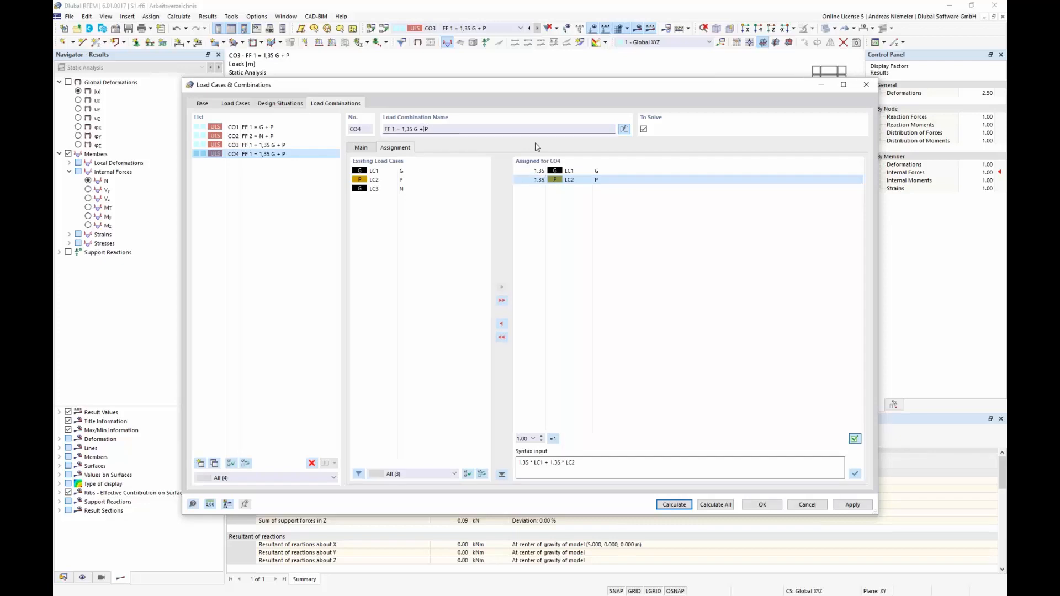
{"action": "type", "text": "1,35"}
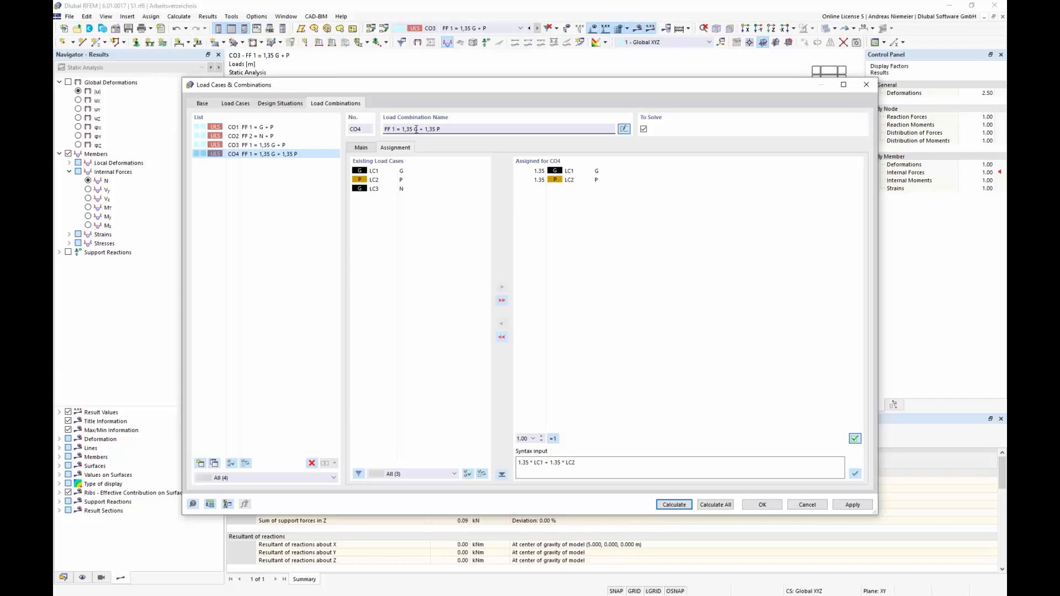
{"action": "key", "text": "BackSpace"}
{"action": "type", "text": "4"}
Step: Correct the name of load combination CO3 to "FF 3 = 1,35 G + P"
{"action": "left_click", "coordinate": [255, 146]}
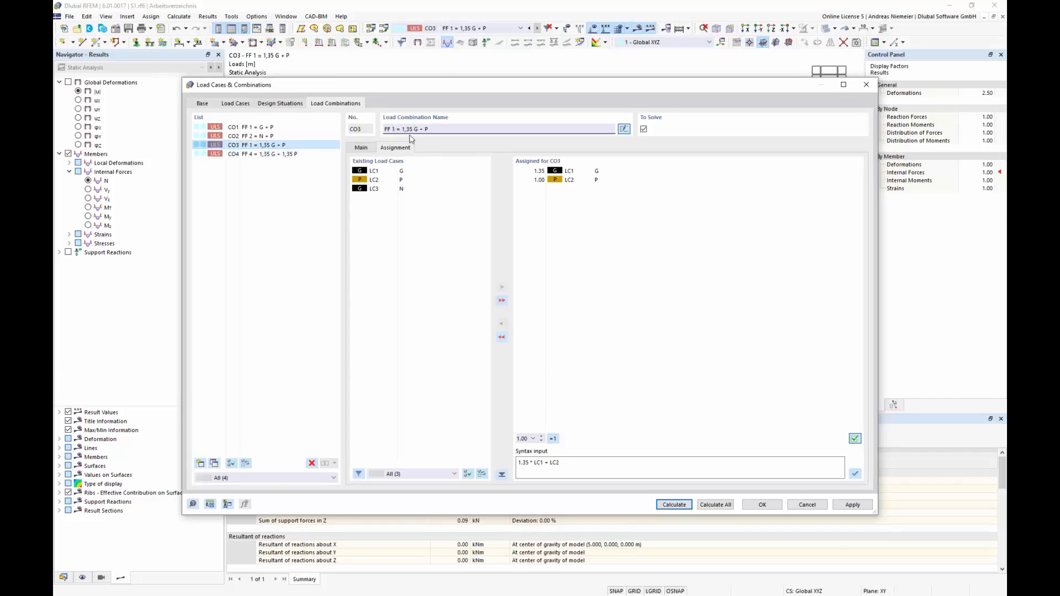
{"action": "key", "text": "BackSpace"}
{"action": "type", "text": "3"}
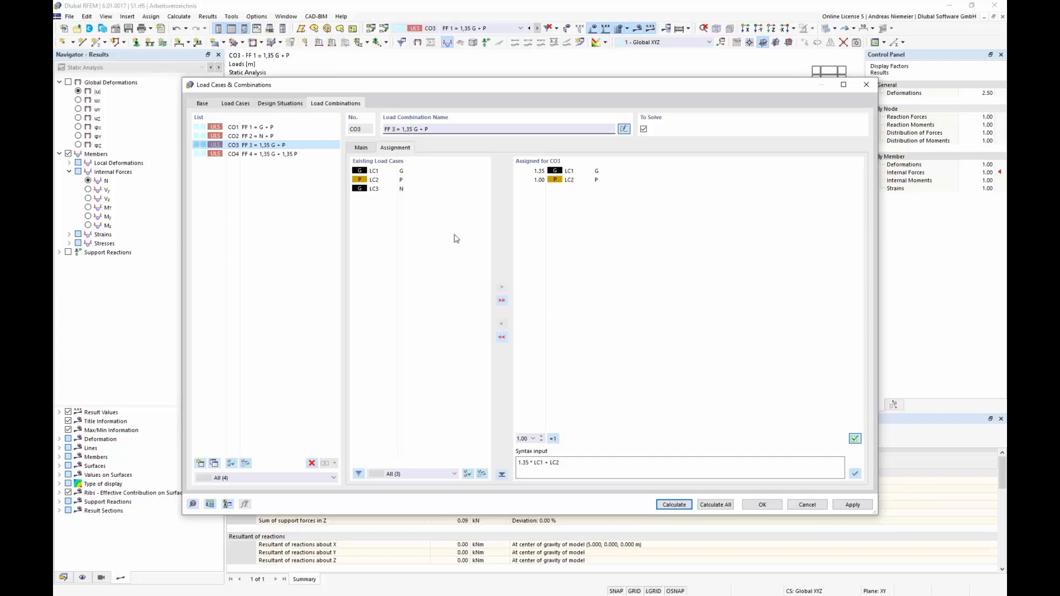
Step: Calculate load combination CO4 and check the list of load cases and combinations
{"action": "left_click", "coordinate": [284, 155]}
{"action": "left_click", "coordinate": [673, 505]}
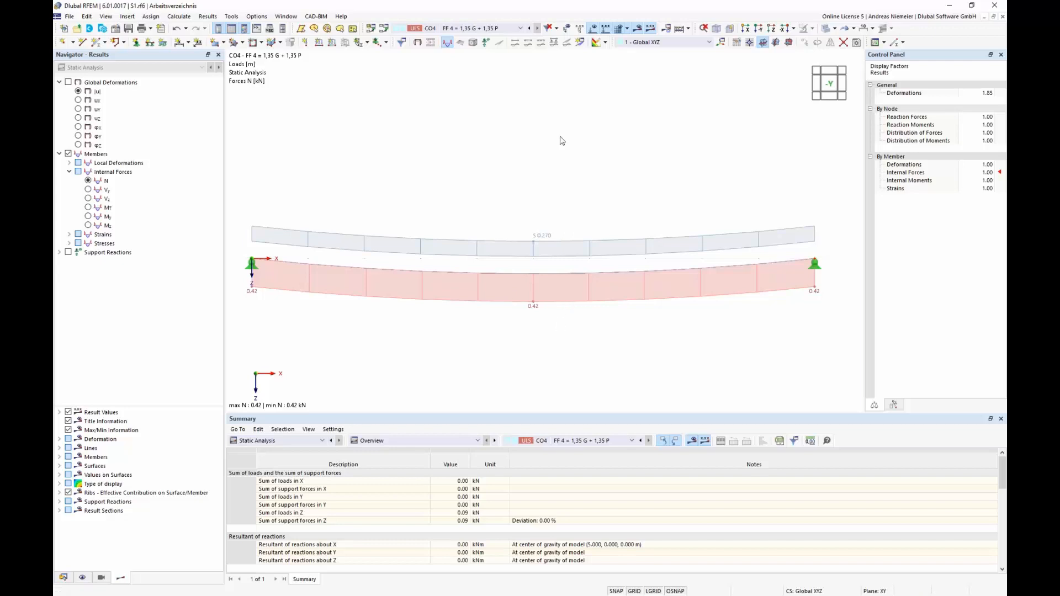
{"action": "left_click", "coordinate": [519, 28]}
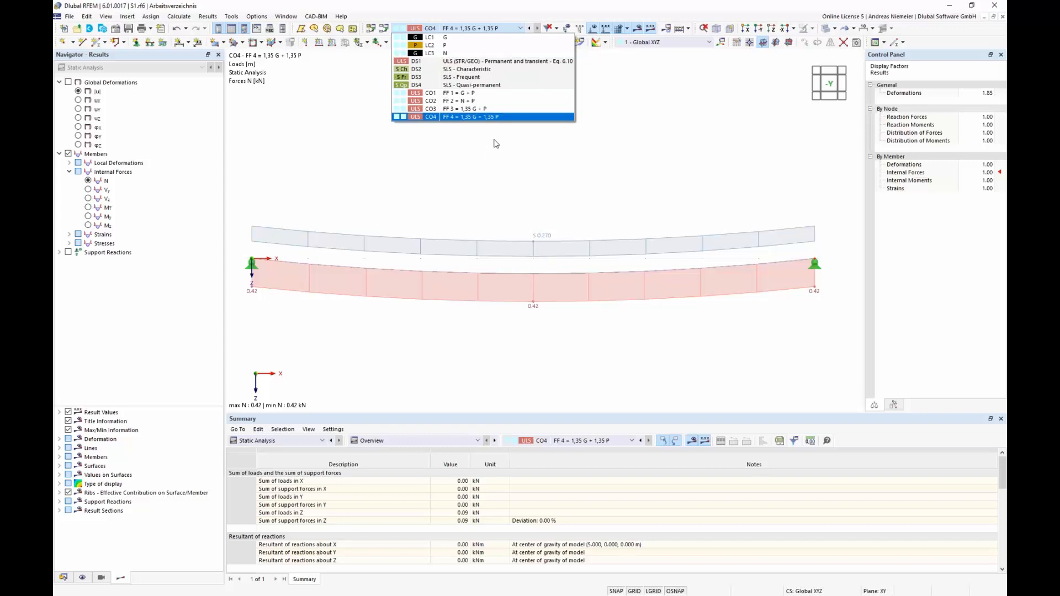
{"action": "left_click", "coordinate": [549, 139]}
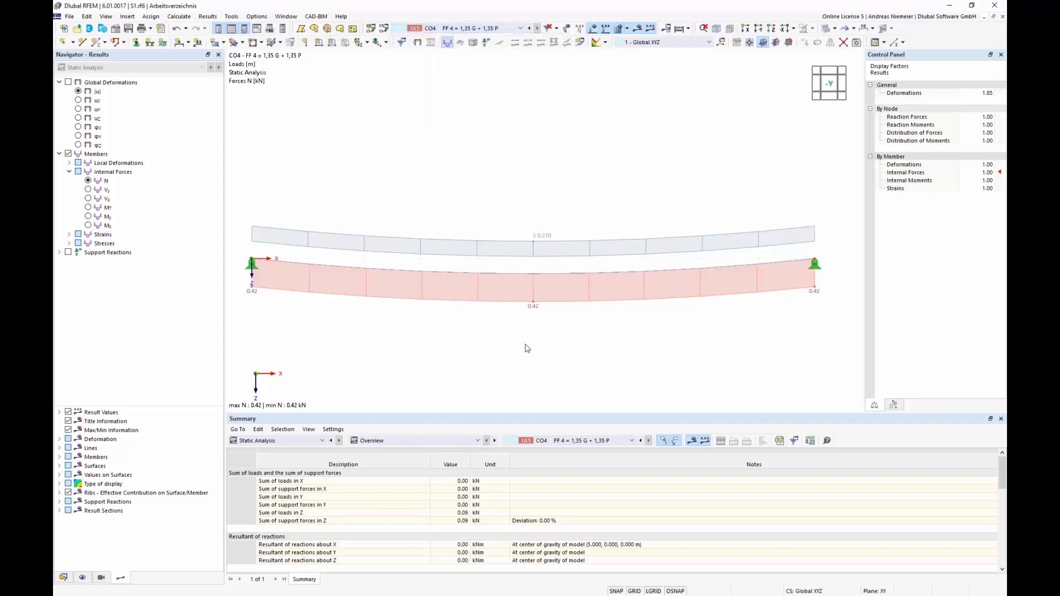
Step: Add load case LC4 with the name Q to the load case table
{"action": "left_click", "coordinate": [296, 440]}
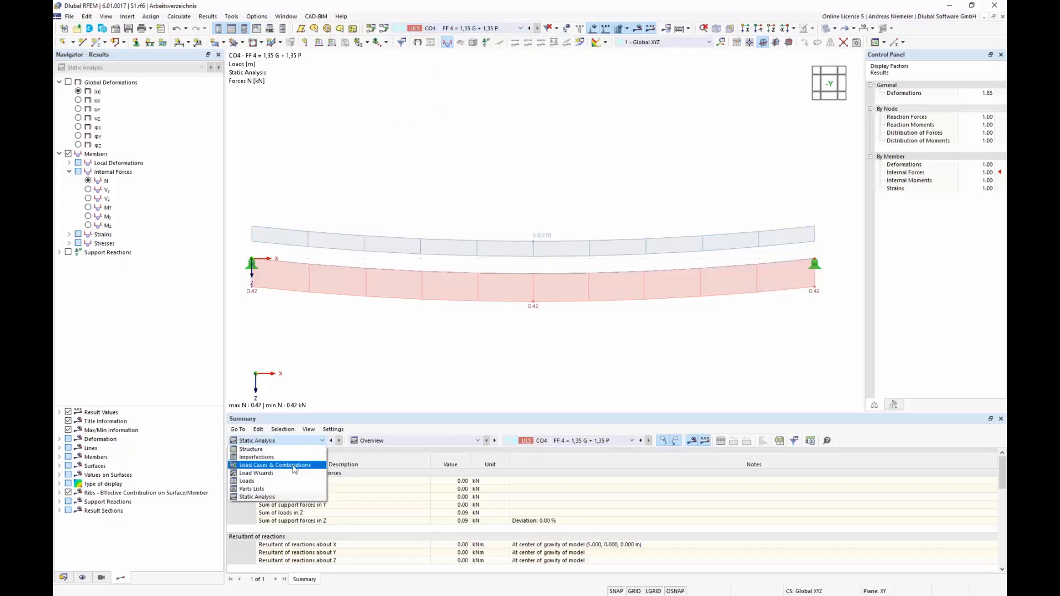
{"action": "left_click", "coordinate": [275, 465]}
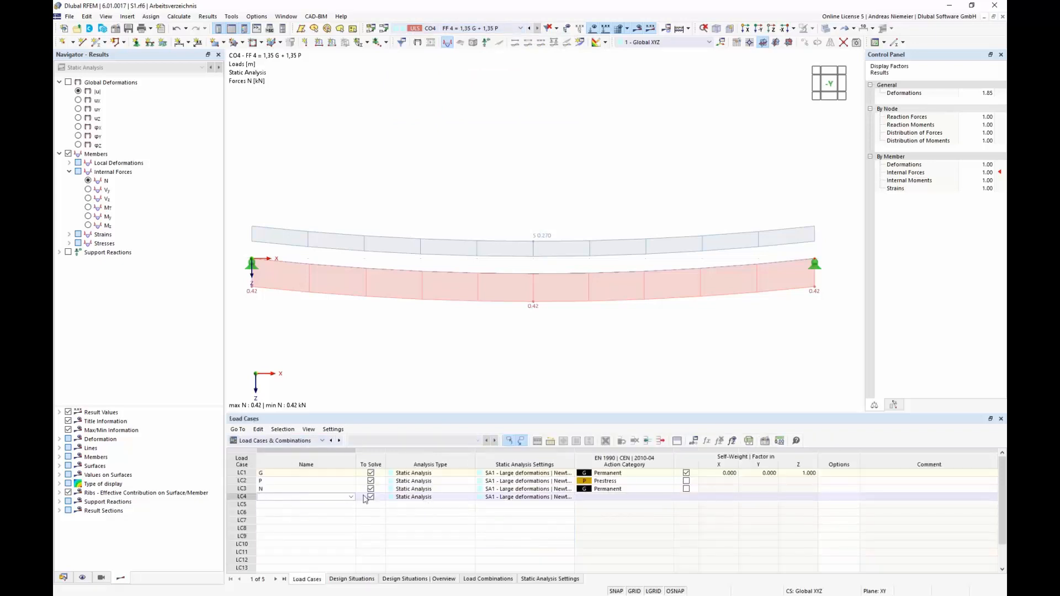
{"action": "left_click", "coordinate": [349, 522]}
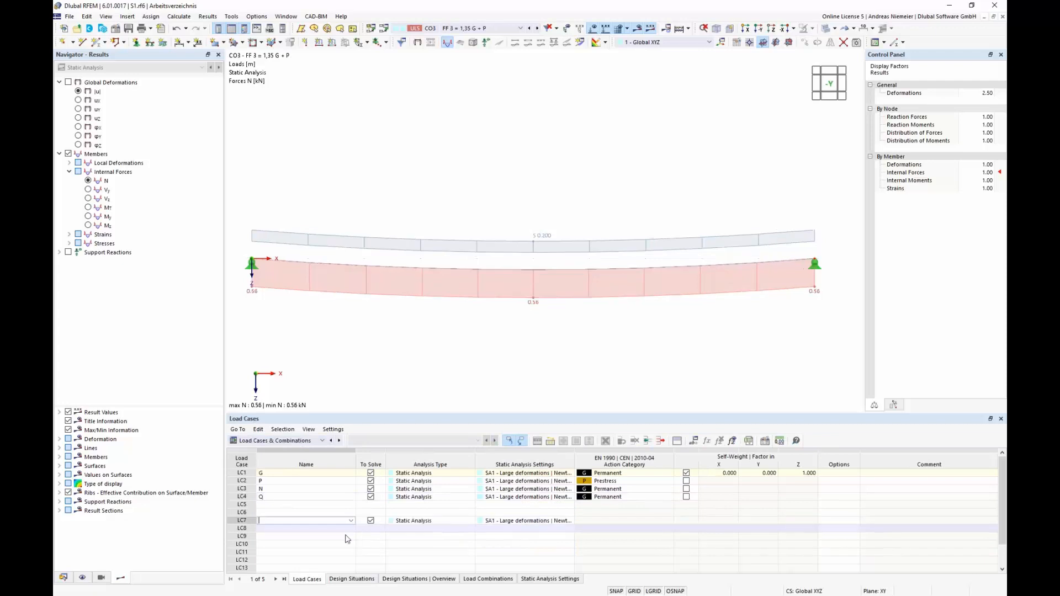
Step: Set the action category of load case LC4 to Imposed loads - category H: roofs
{"action": "left_click", "coordinate": [649, 500]}
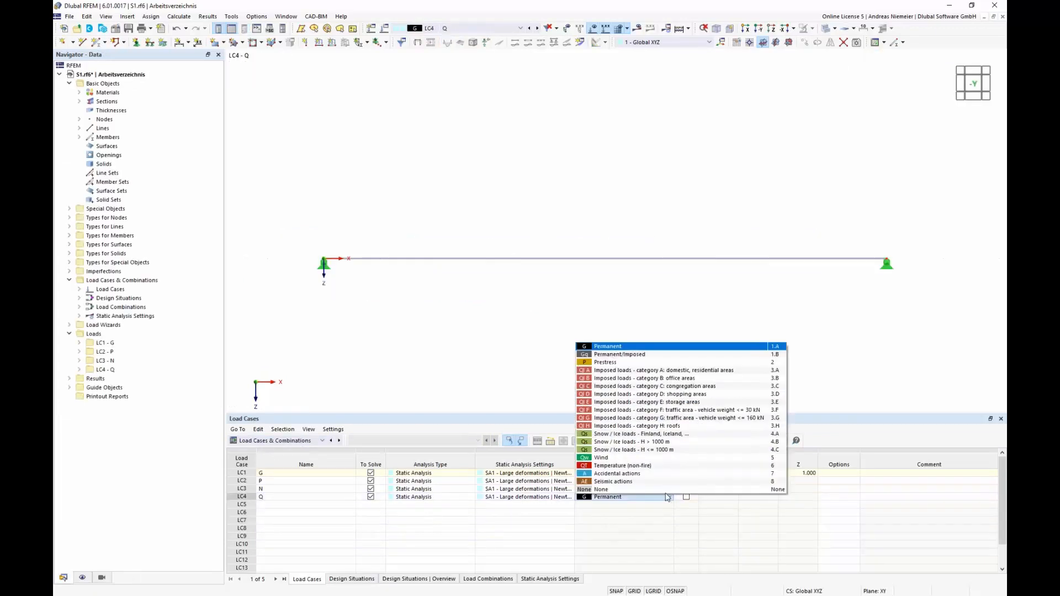
{"action": "left_click", "coordinate": [668, 497]}
{"action": "left_click_drag", "start_coordinate": [599, 498], "coordinate": [599, 571]}
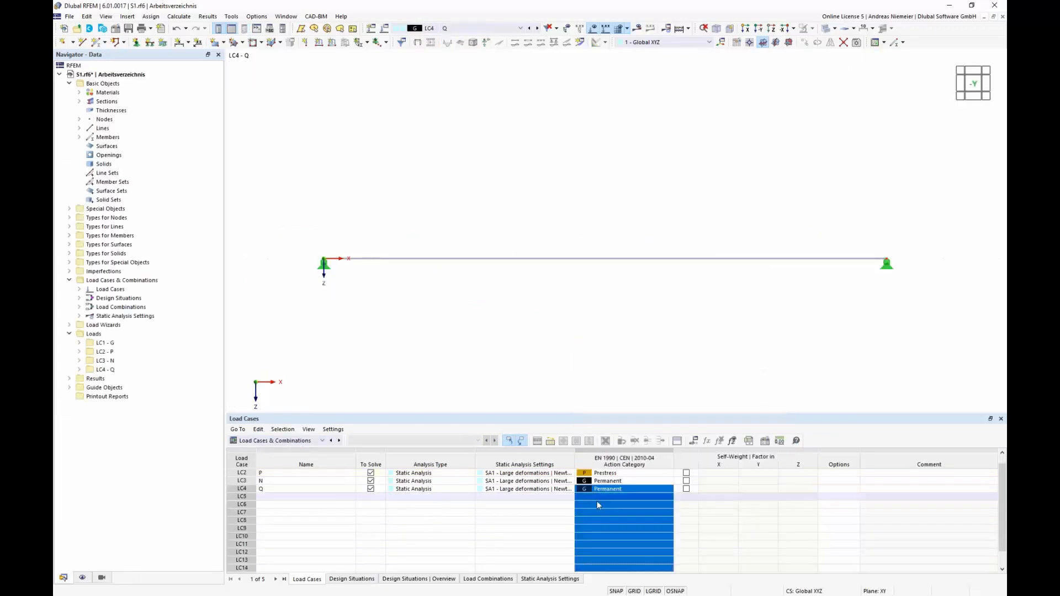
{"action": "left_click", "coordinate": [608, 490]}
{"action": "left_click", "coordinate": [667, 490]}
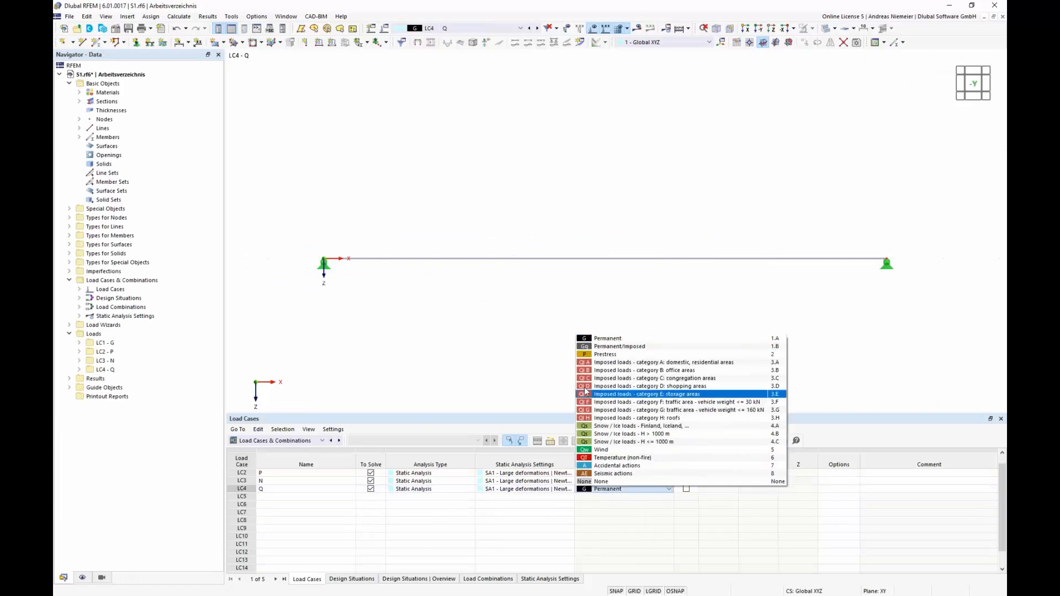
{"action": "left_click", "coordinate": [598, 419]}
{"action": "left_click", "coordinate": [605, 490]}
{"action": "left_click", "coordinate": [670, 489]}
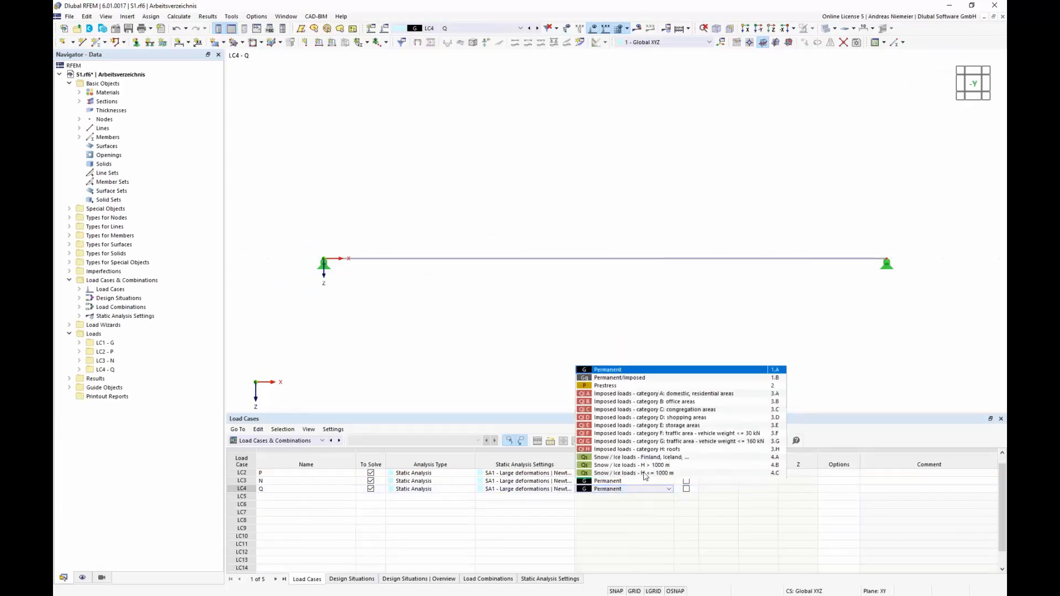
{"action": "left_click", "coordinate": [613, 419]}
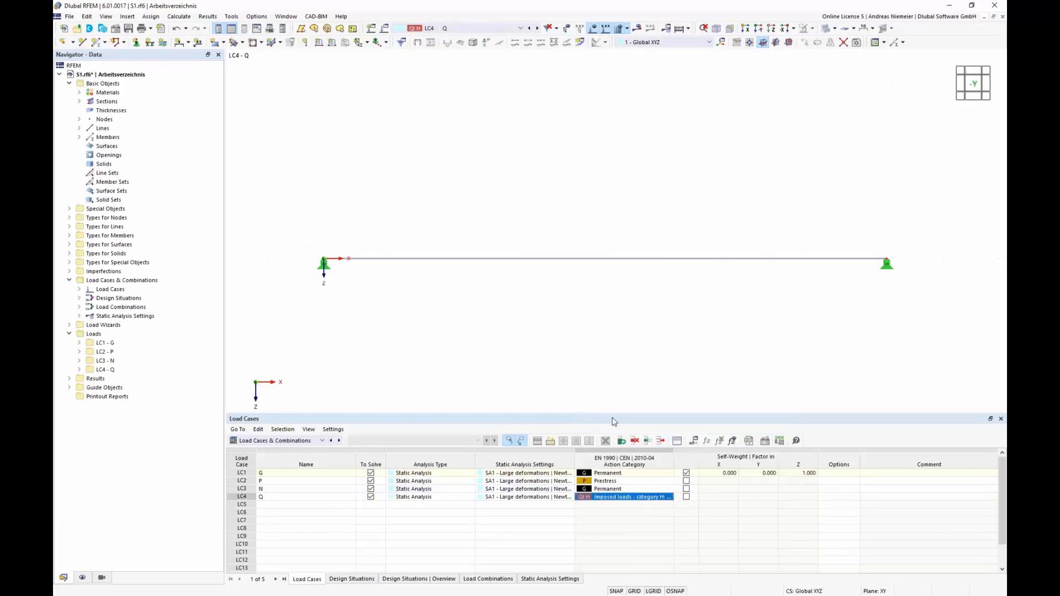
{"action": "left_click", "coordinate": [576, 530]}
Step: Apply a uniform 5 kN/m member load to the cable in LC4, acting in global Z on projected length
{"action": "left_click", "coordinate": [332, 42]}
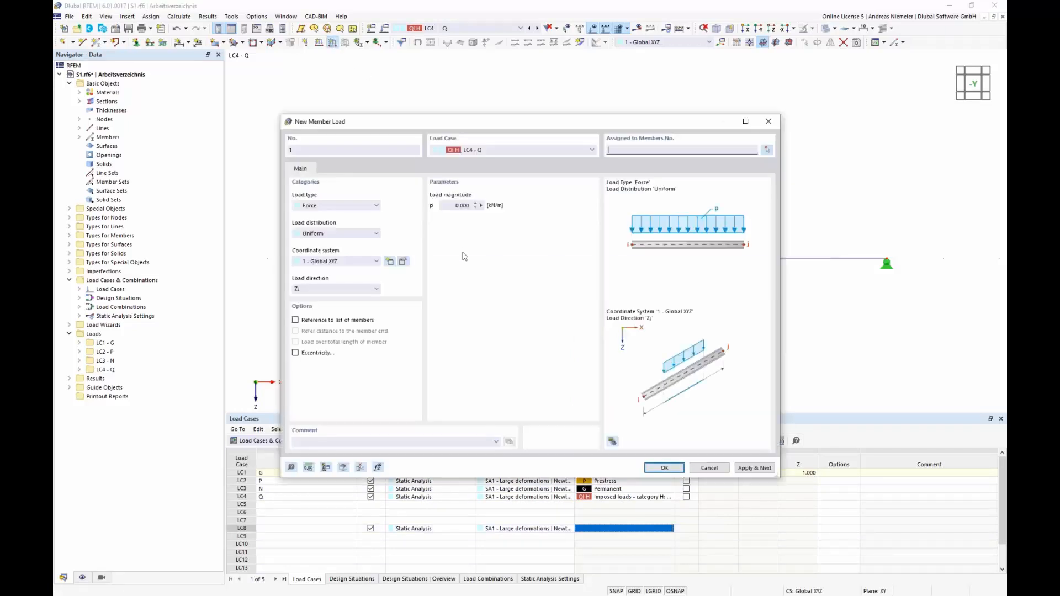
{"action": "type", "text": "5"}
{"action": "left_click", "coordinate": [341, 289]}
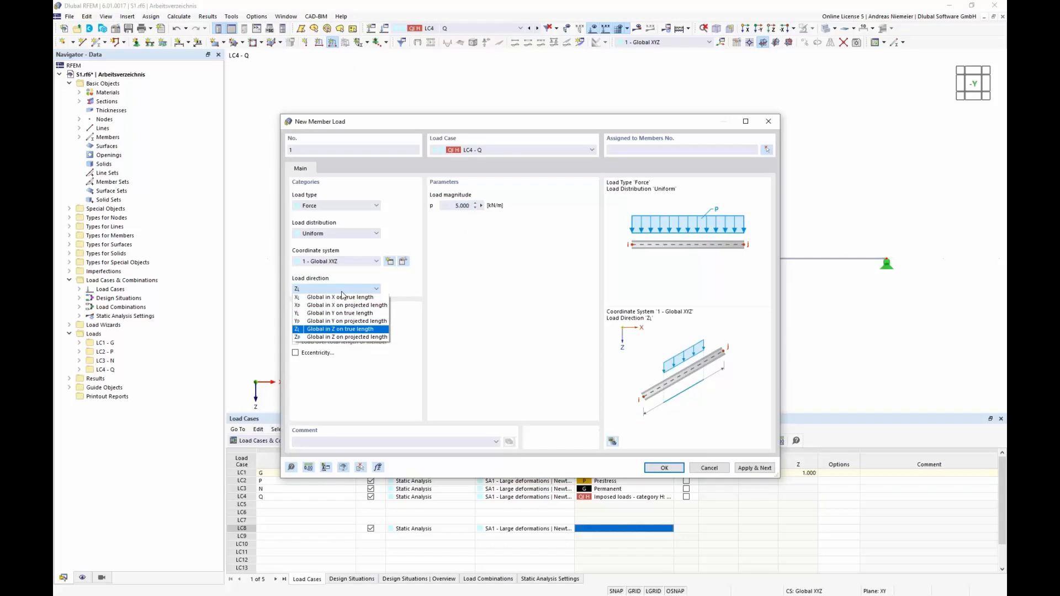
{"action": "left_click", "coordinate": [334, 338]}
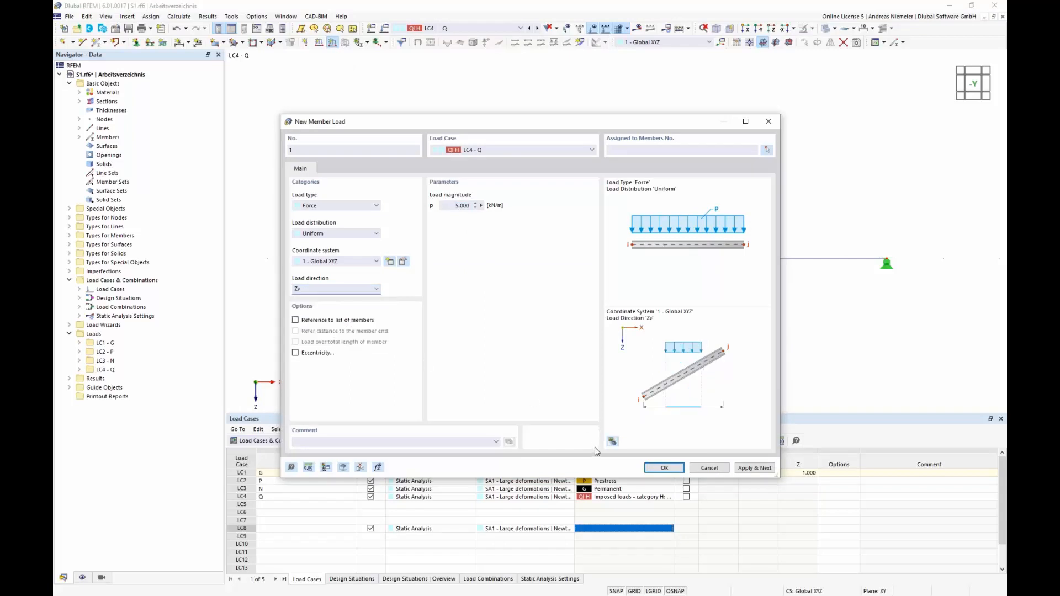
{"action": "left_click", "coordinate": [665, 469]}
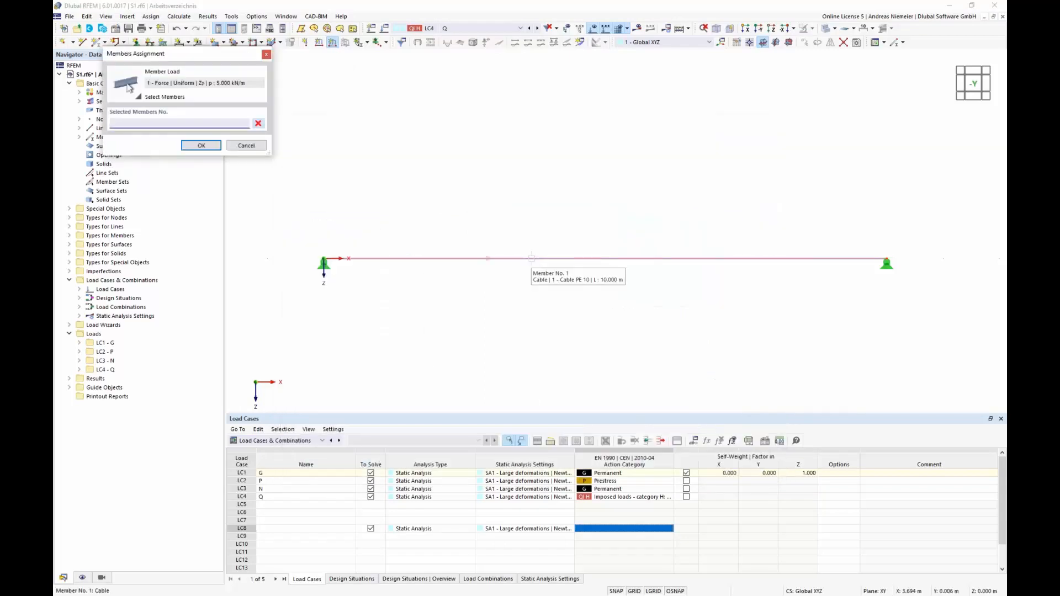
{"action": "left_click", "coordinate": [201, 145]}
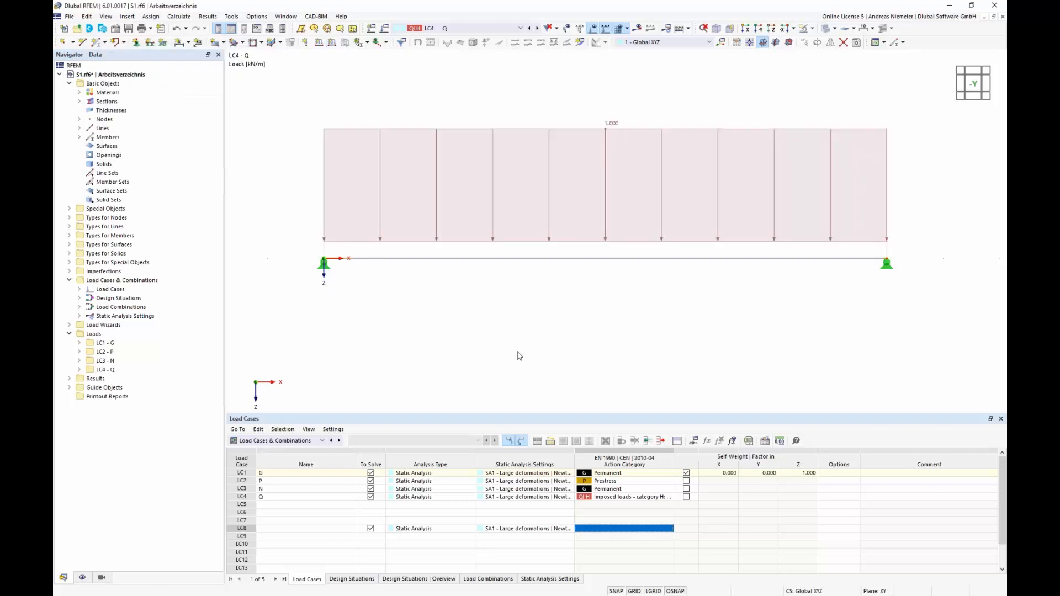
Step: Calculate load case LC4 and display the cable's normal forces
{"action": "right_click", "coordinate": [516, 353]}
{"action": "left_click", "coordinate": [597, 294]}
{"action": "middle_click_drag", "start_coordinate": [717, 290], "coordinate": [461, 348], "text": "ctrl"}
{"action": "scroll", "coordinate": [462, 347], "scroll_direction": "up", "scroll_amount": 1}
{"action": "scroll", "coordinate": [461, 346], "scroll_direction": "down", "scroll_amount": 1}
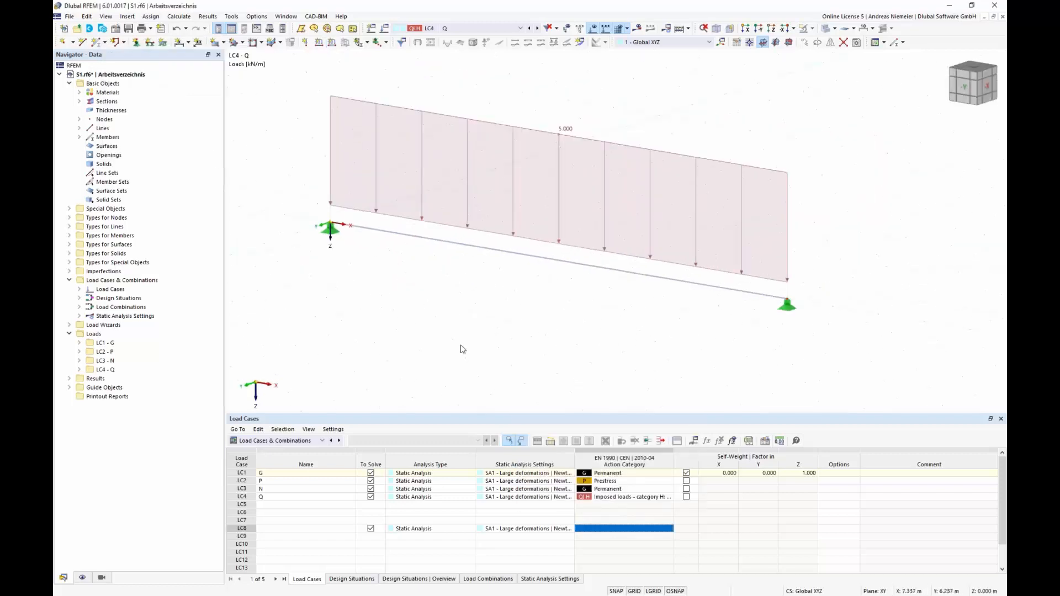
{"action": "left_click", "coordinate": [638, 28]}
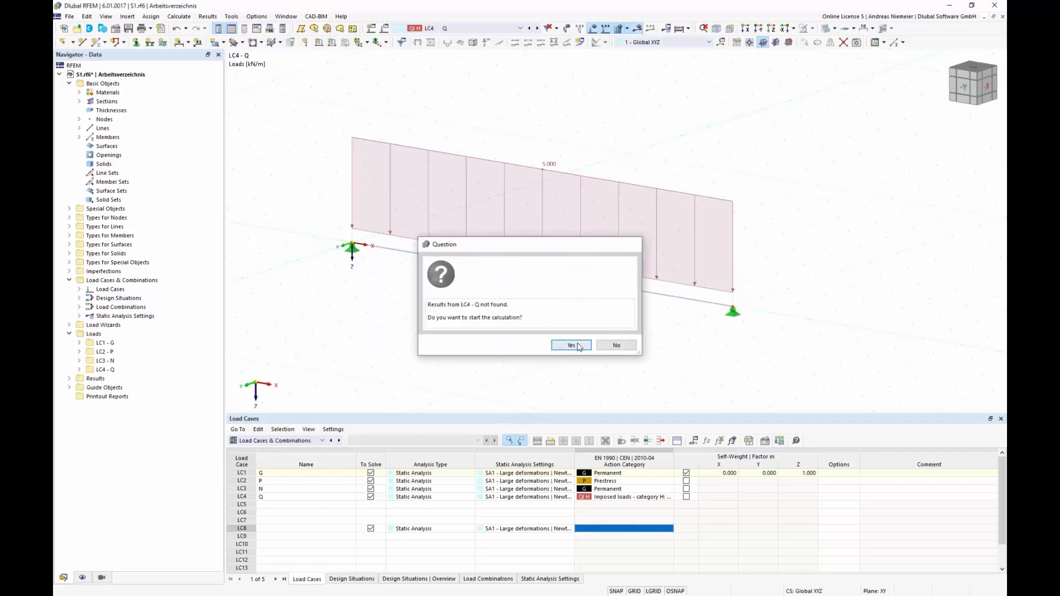
{"action": "left_click", "coordinate": [572, 344]}
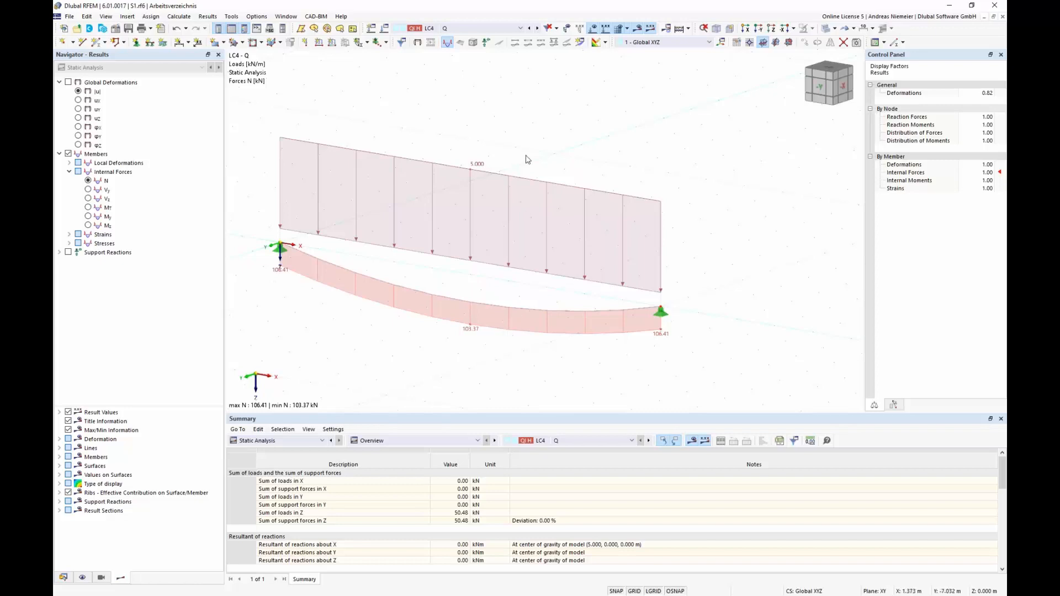
{"action": "left_click", "coordinate": [469, 28]}
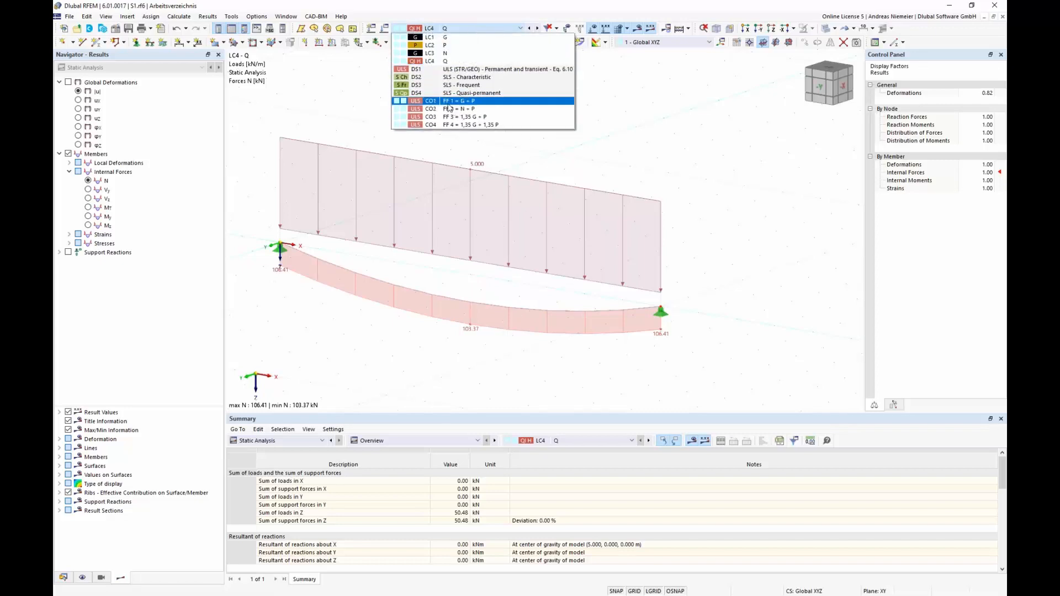
{"action": "left_click", "coordinate": [608, 157]}
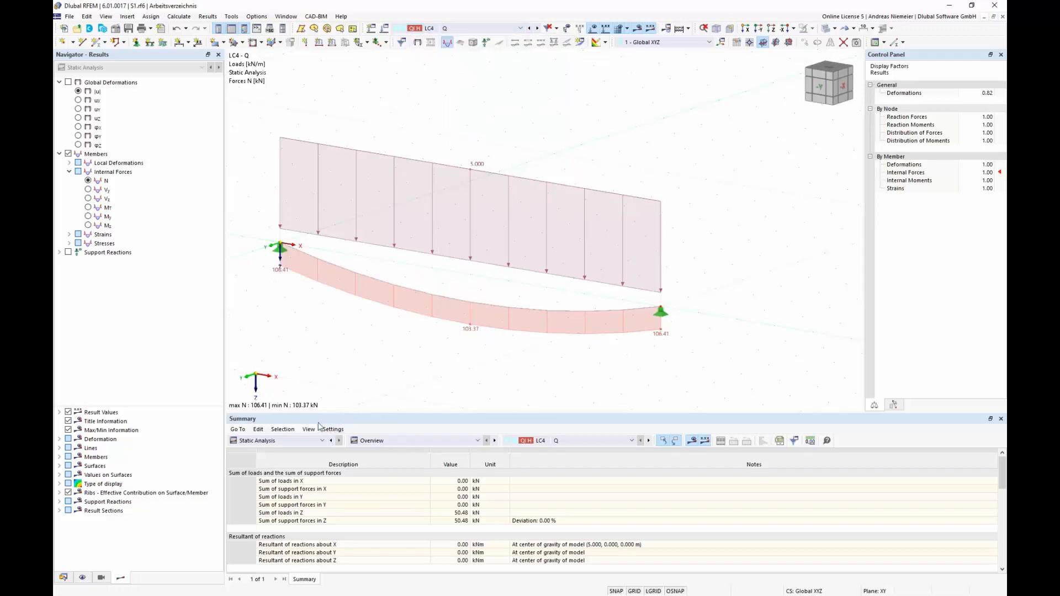
Step: Add a new load combination CO5 named "Q on FF 1"
{"action": "left_click", "coordinate": [384, 30]}
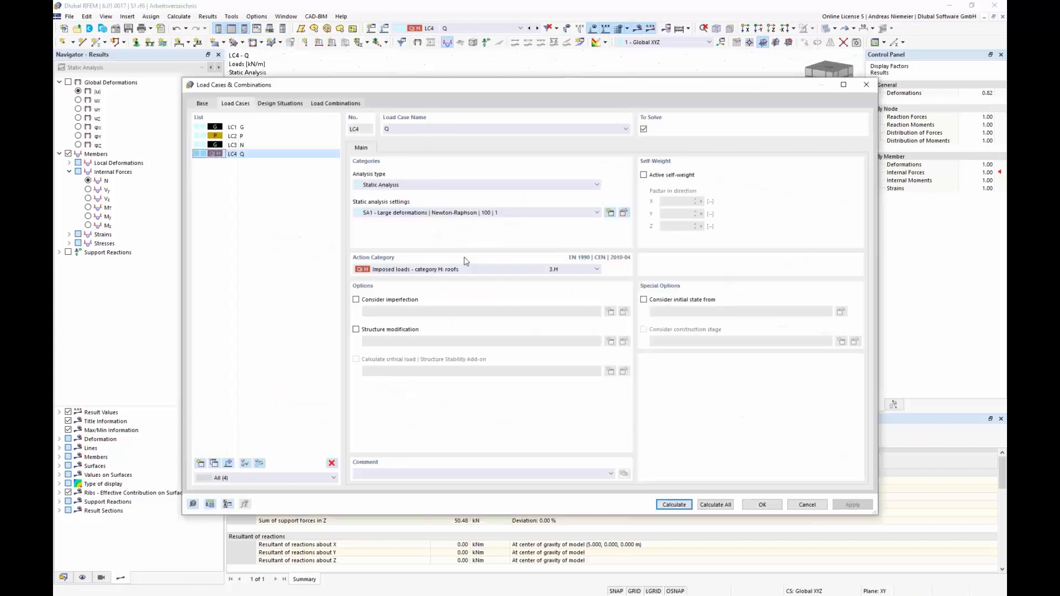
{"action": "left_click", "coordinate": [342, 104]}
{"action": "left_click", "coordinate": [201, 463]}
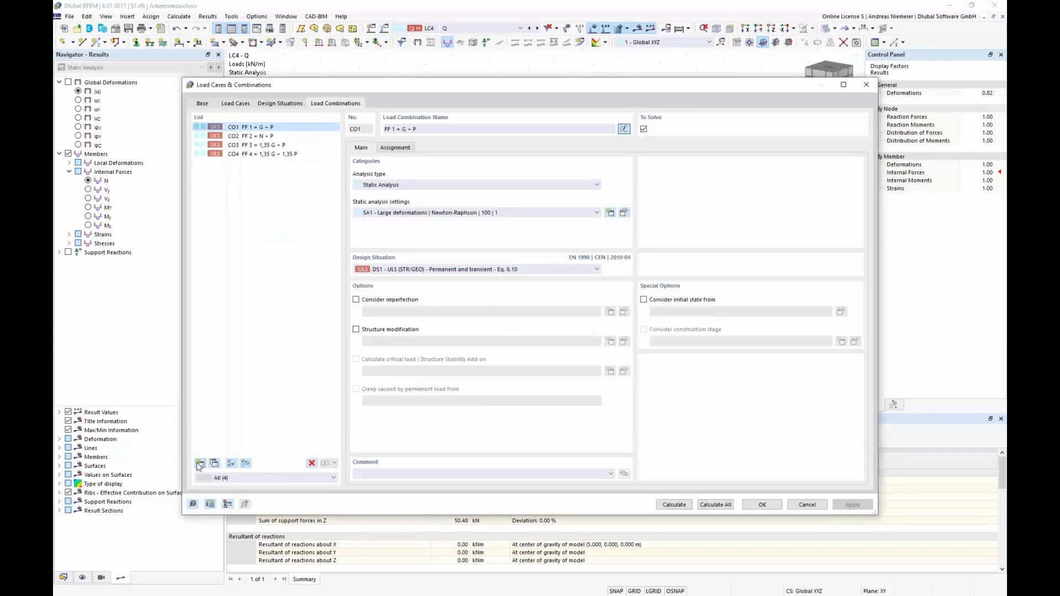
{"action": "left_click", "coordinate": [418, 130]}
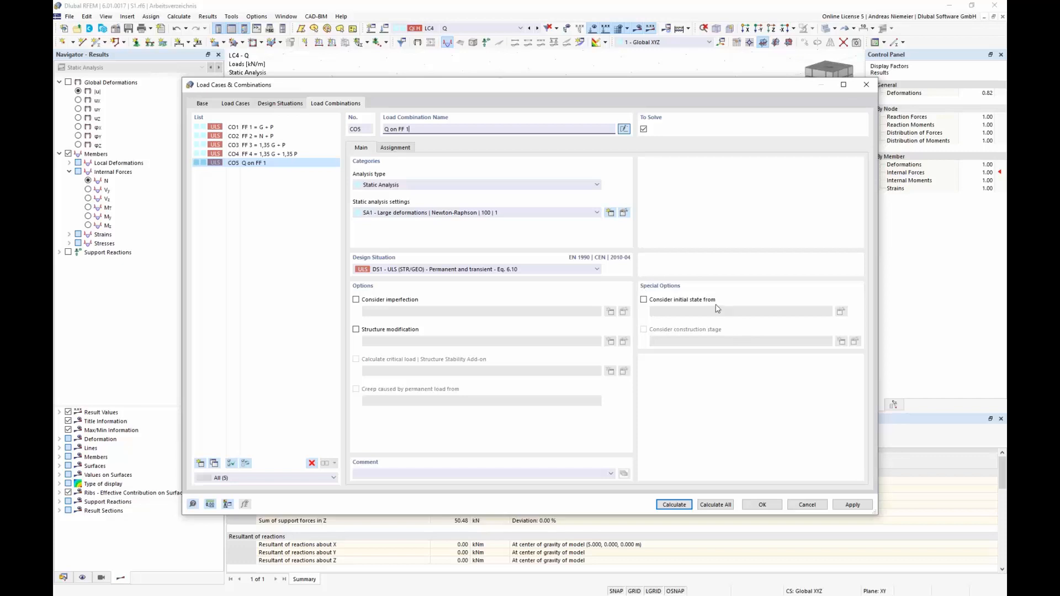
Step: Make combination CO5 consider the initial state from CO1 - FF 1 = G + P
{"action": "left_click", "coordinate": [644, 300]}
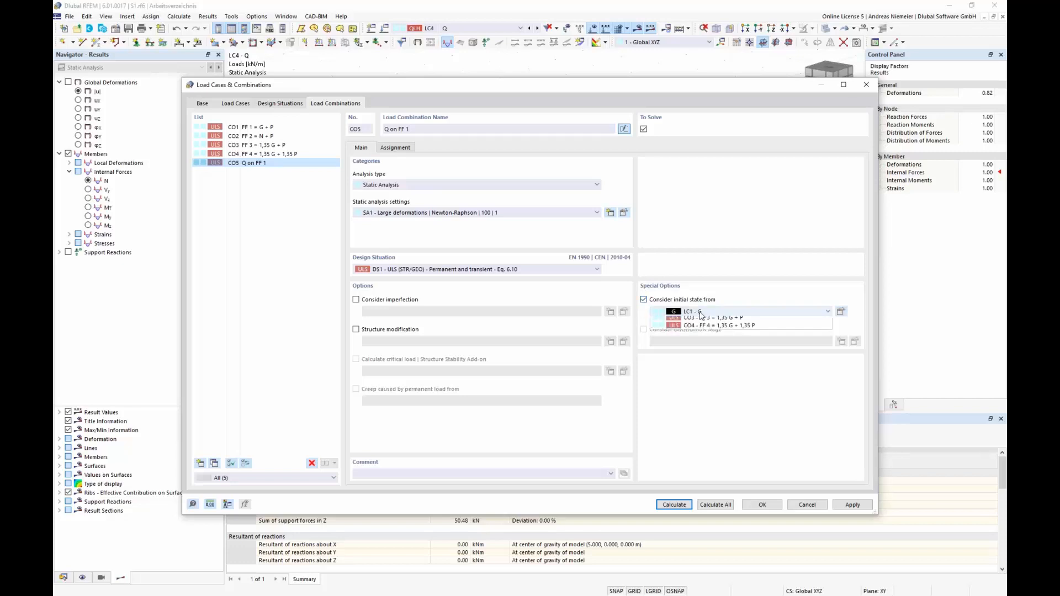
{"action": "left_click", "coordinate": [697, 312]}
{"action": "left_click", "coordinate": [704, 352]}
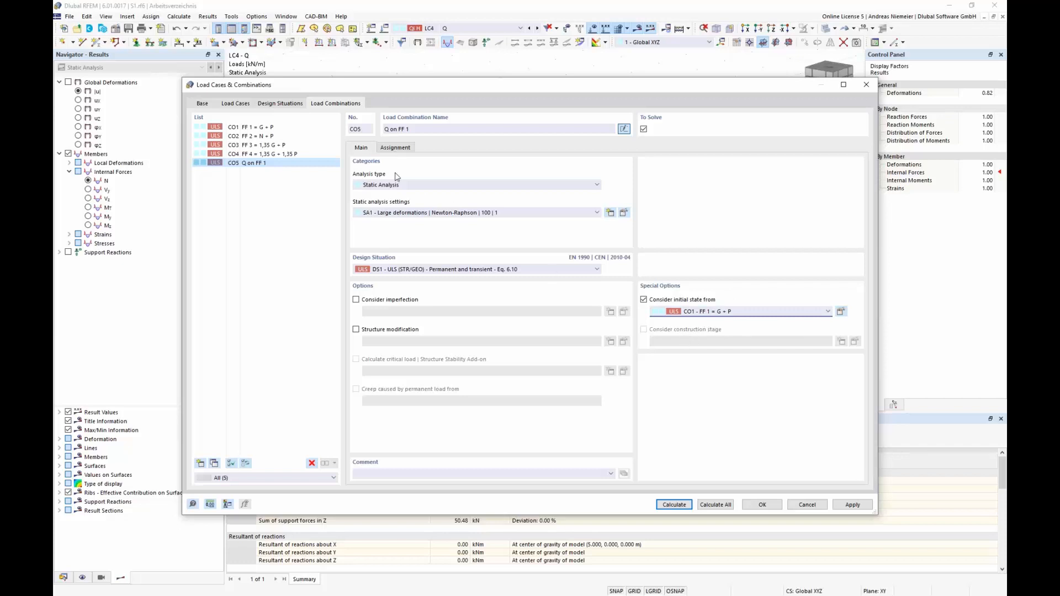
Step: Assign load cases LC1, LC2 and LC4 to combination CO5, each with factor 1.00
{"action": "left_click", "coordinate": [395, 148]}
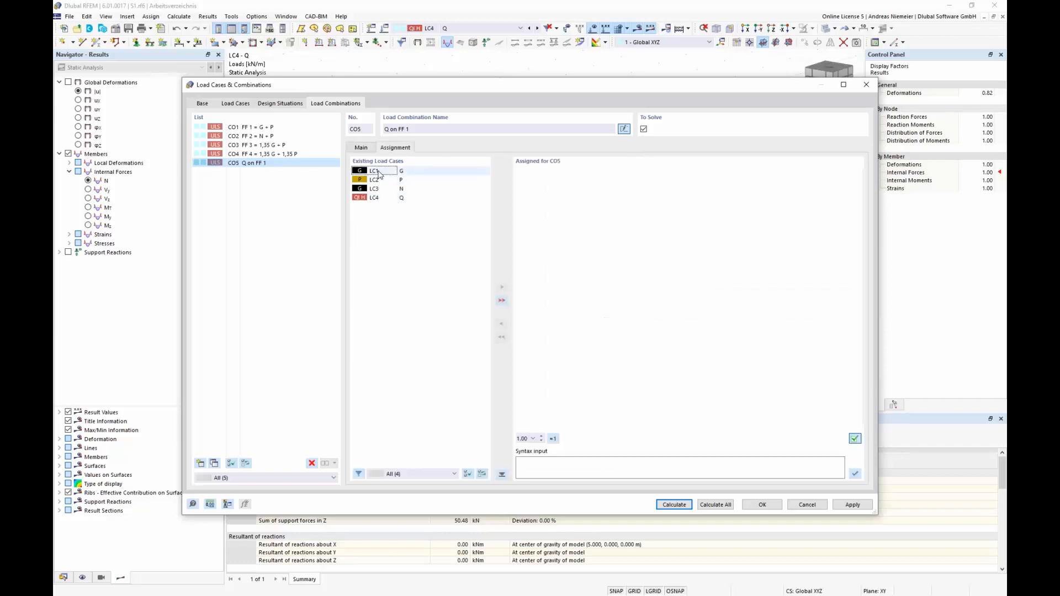
{"action": "double_click", "coordinate": [378, 172]}
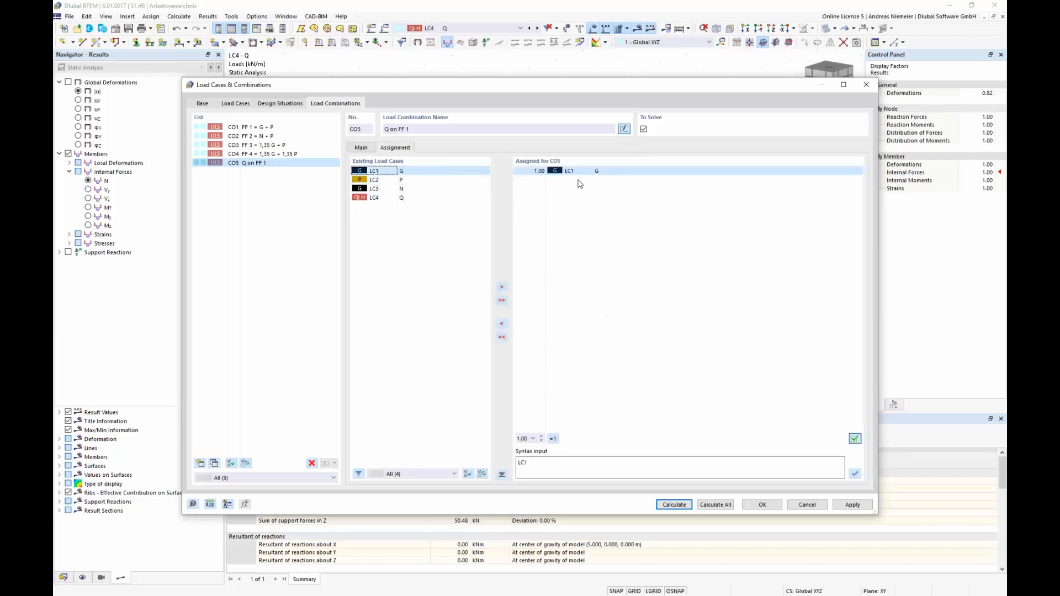
{"action": "double_click", "coordinate": [386, 180]}
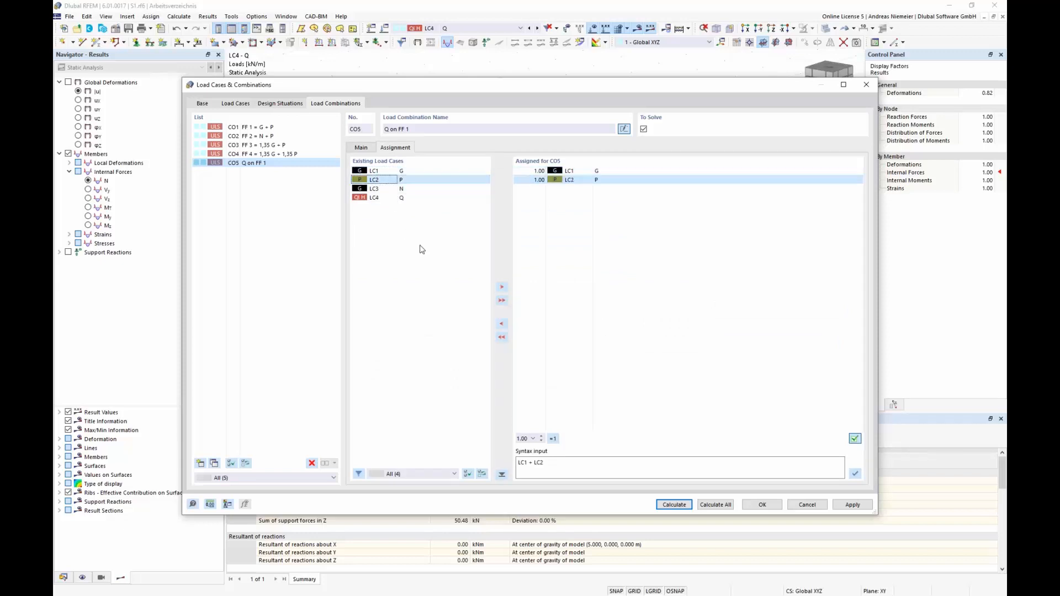
{"action": "double_click", "coordinate": [383, 199]}
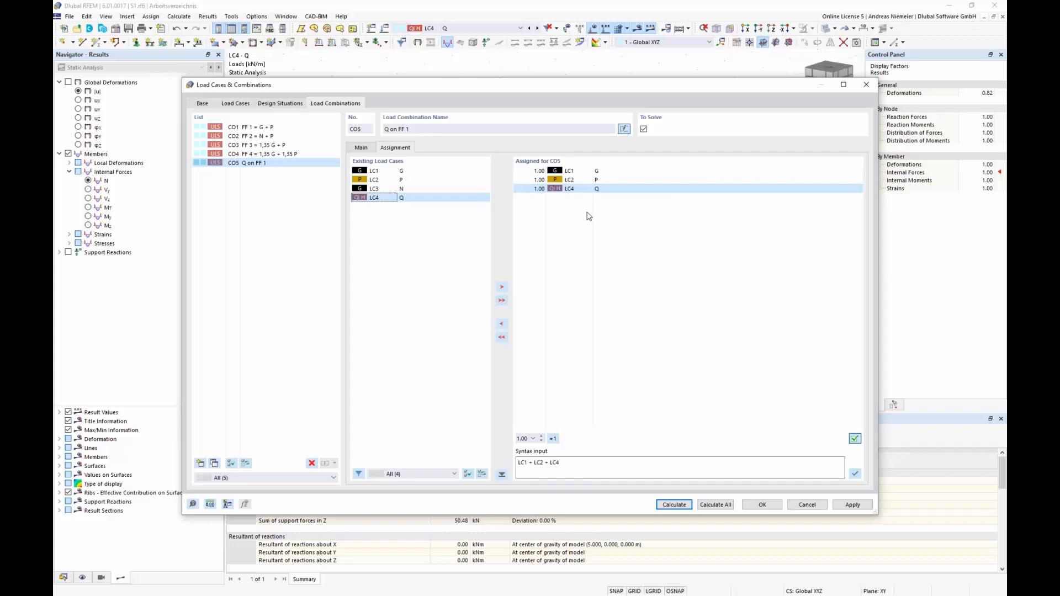
{"action": "left_click", "coordinate": [362, 148]}
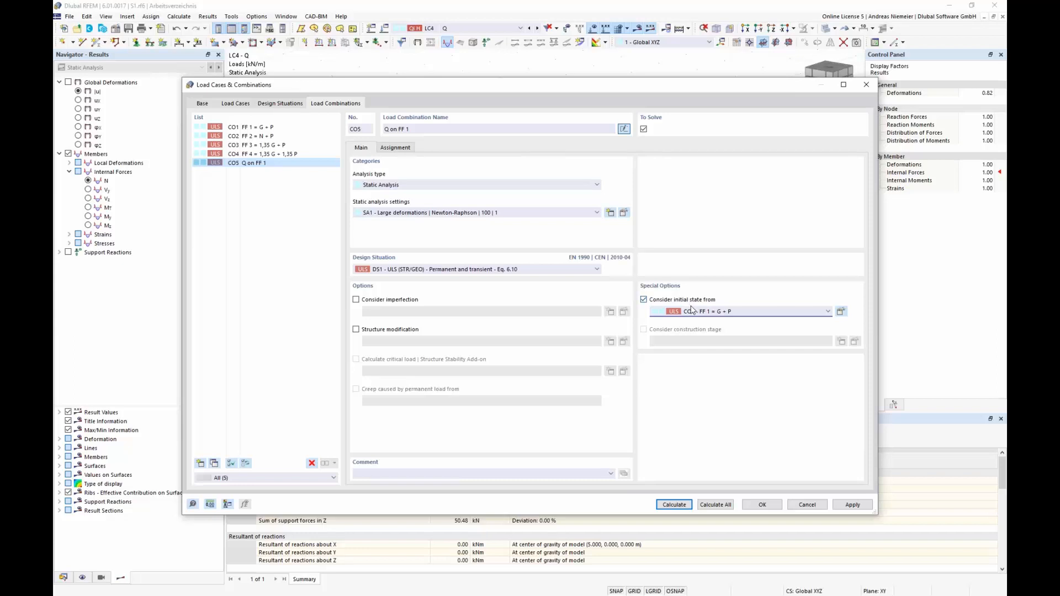
{"action": "left_click", "coordinate": [408, 147]}
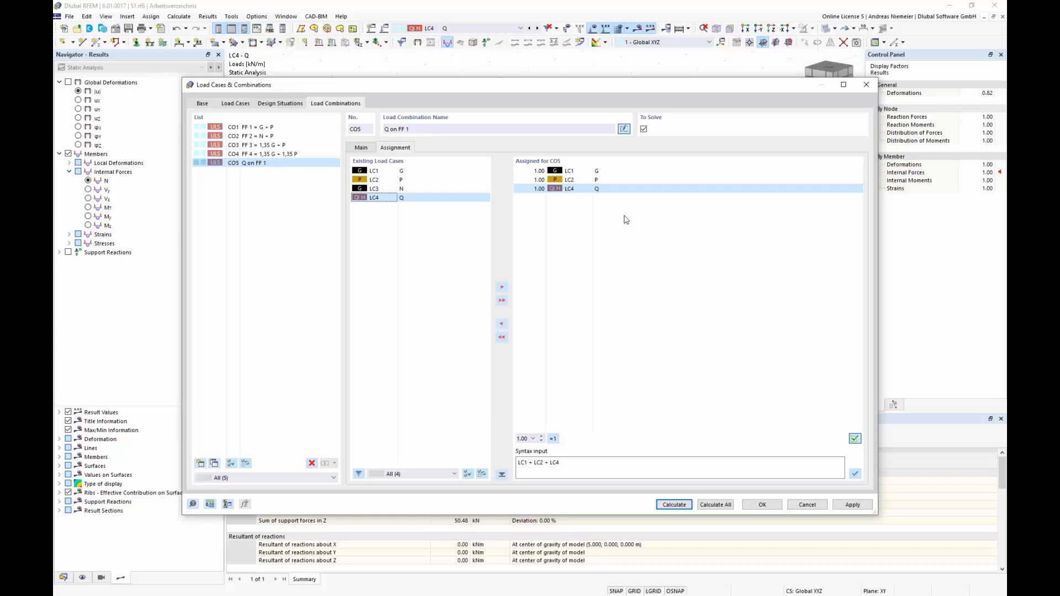
Step: Calculate combination CO5 and display the cable's global deformations
{"action": "left_click", "coordinate": [682, 507]}
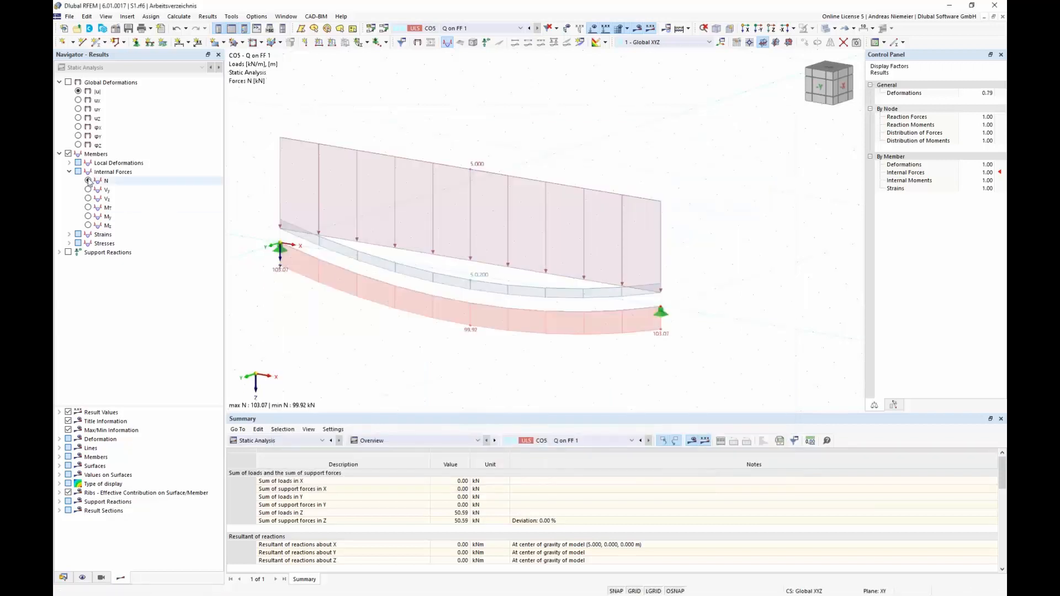
{"action": "left_click", "coordinate": [69, 82]}
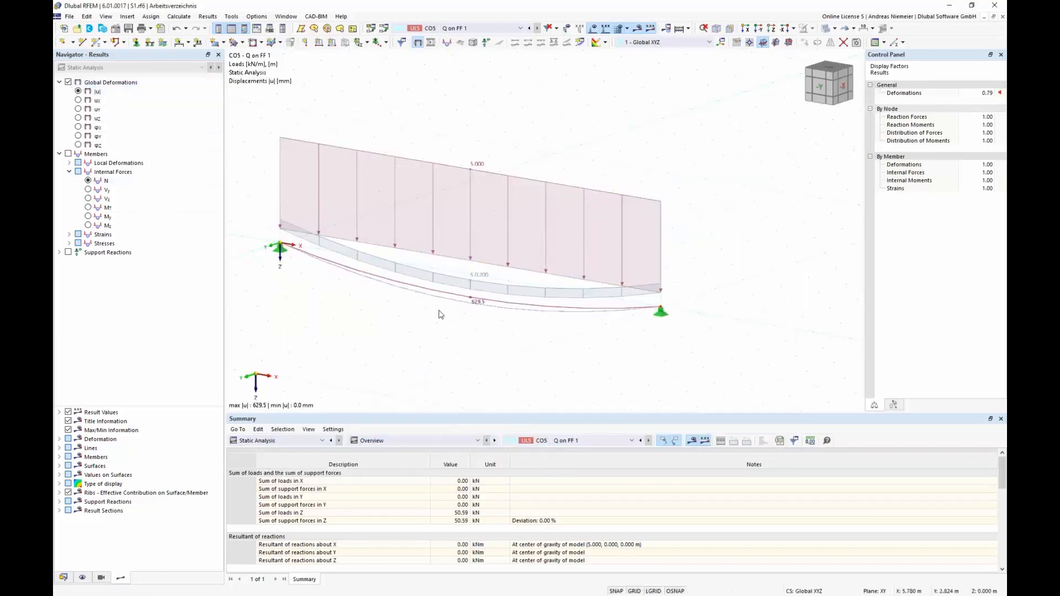
{"action": "scroll", "coordinate": [446, 300], "scroll_direction": "up", "scroll_amount": 4}
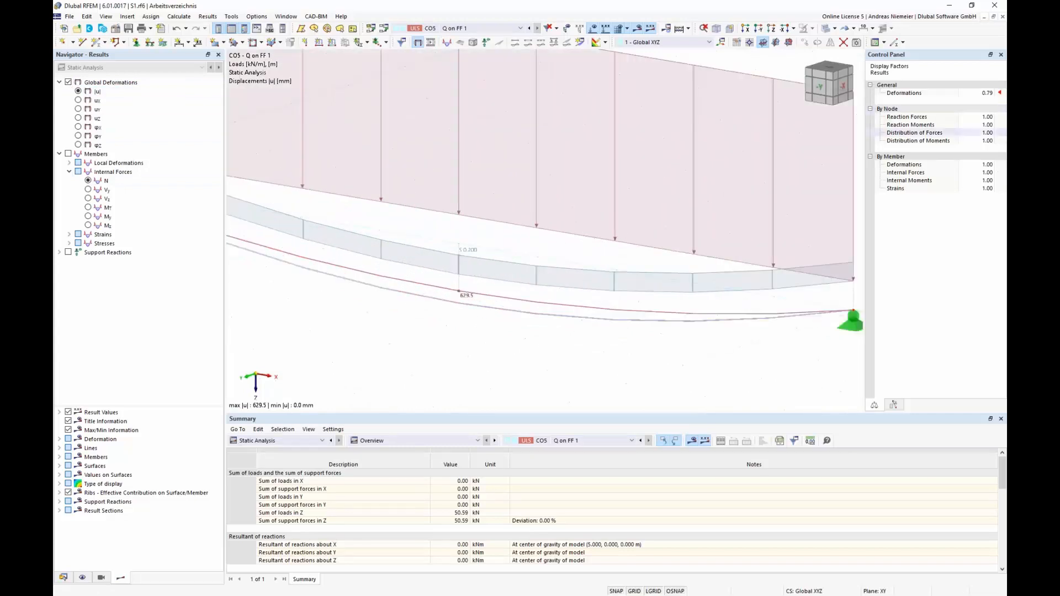
{"action": "scroll", "coordinate": [674, 276], "scroll_direction": "down", "scroll_amount": 1}
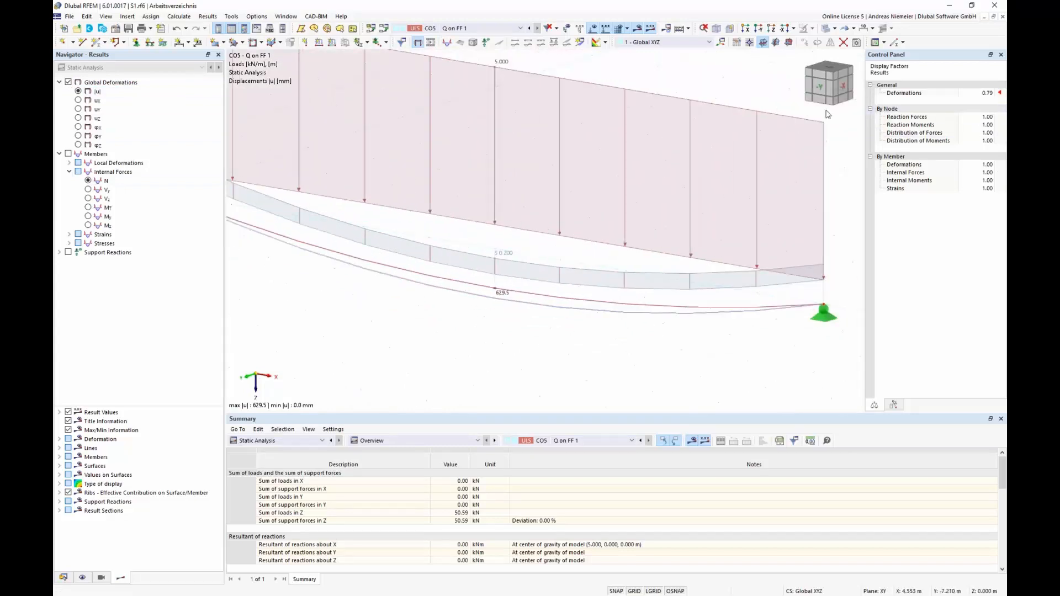
Step: Compare the cable's topology on the original shape, the shape of the initial state and the deformed shape
{"action": "left_click", "coordinate": [854, 29]}
{"action": "left_click", "coordinate": [863, 43]}
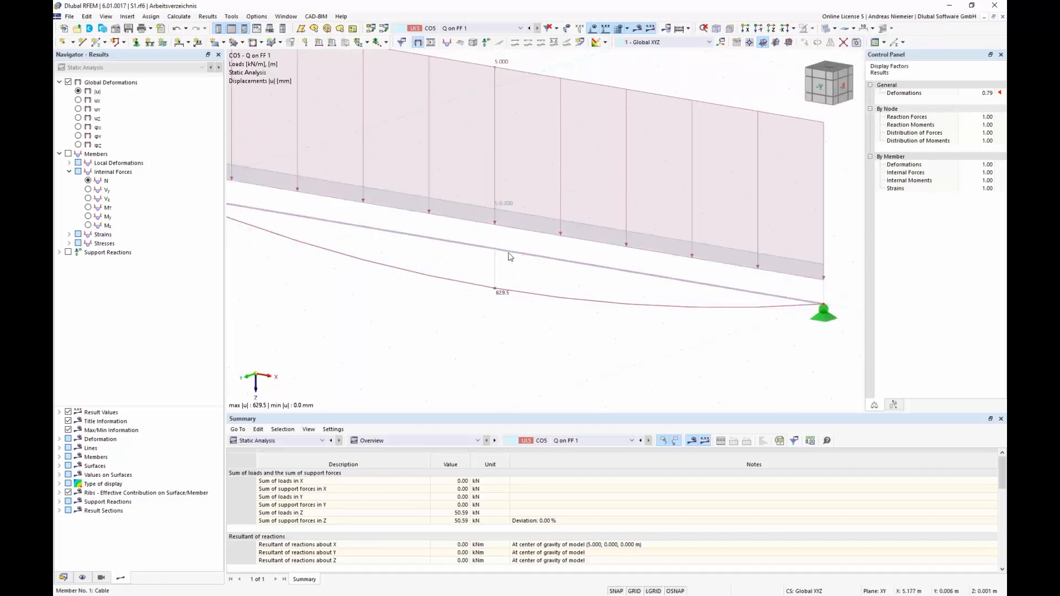
{"action": "left_click", "coordinate": [486, 248]}
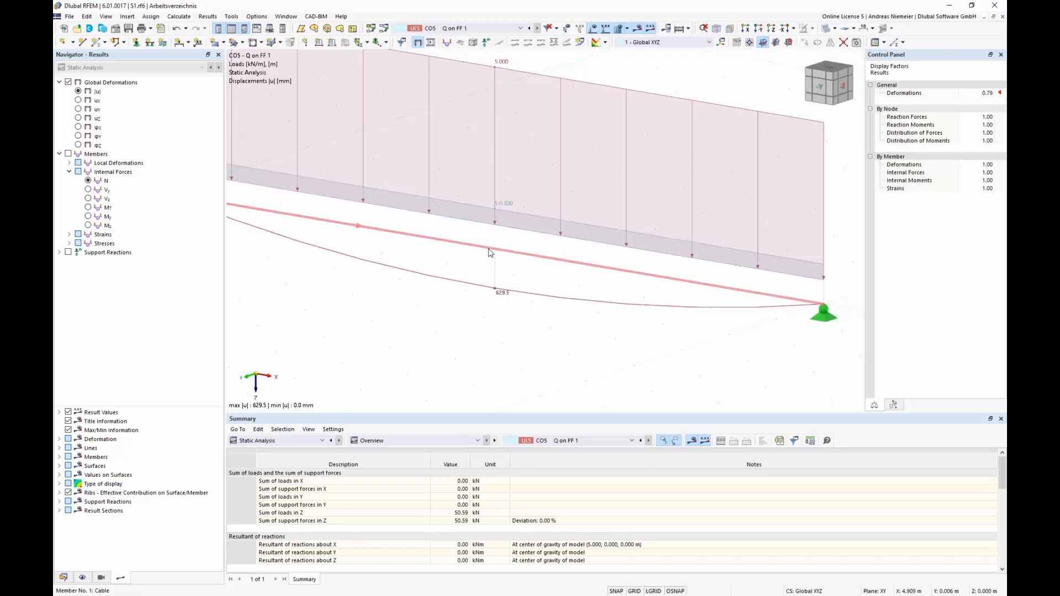
{"action": "left_click", "coordinate": [854, 29]}
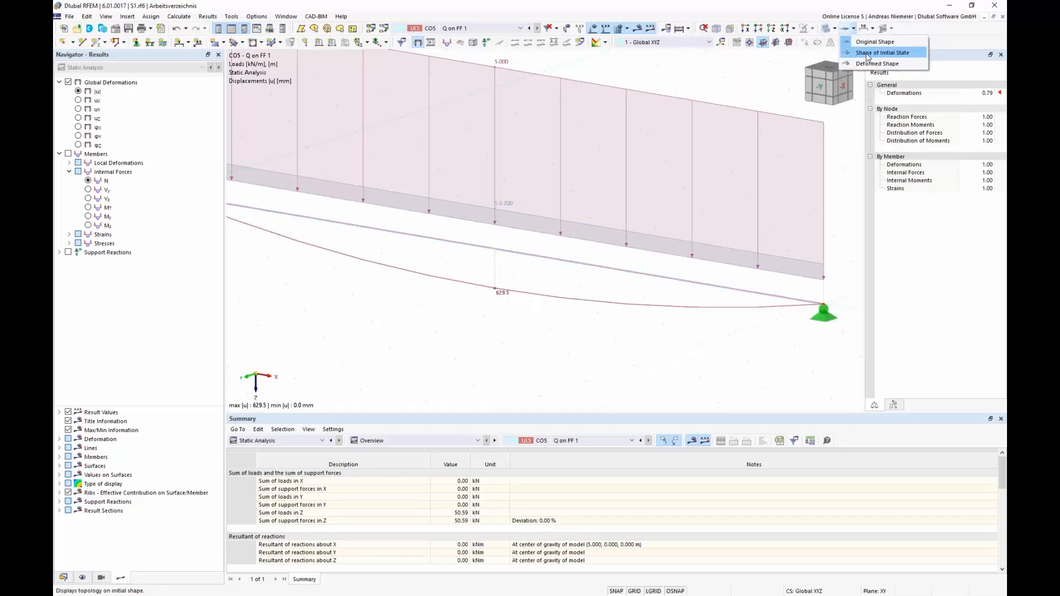
{"action": "left_click", "coordinate": [868, 54]}
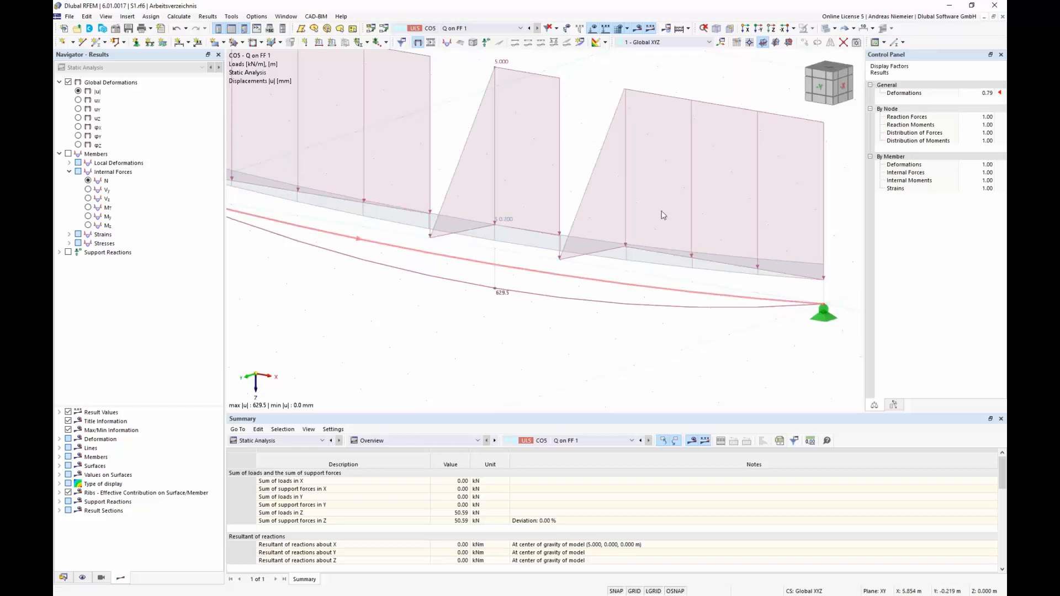
{"action": "left_click", "coordinate": [854, 28]}
{"action": "left_click", "coordinate": [864, 67]}
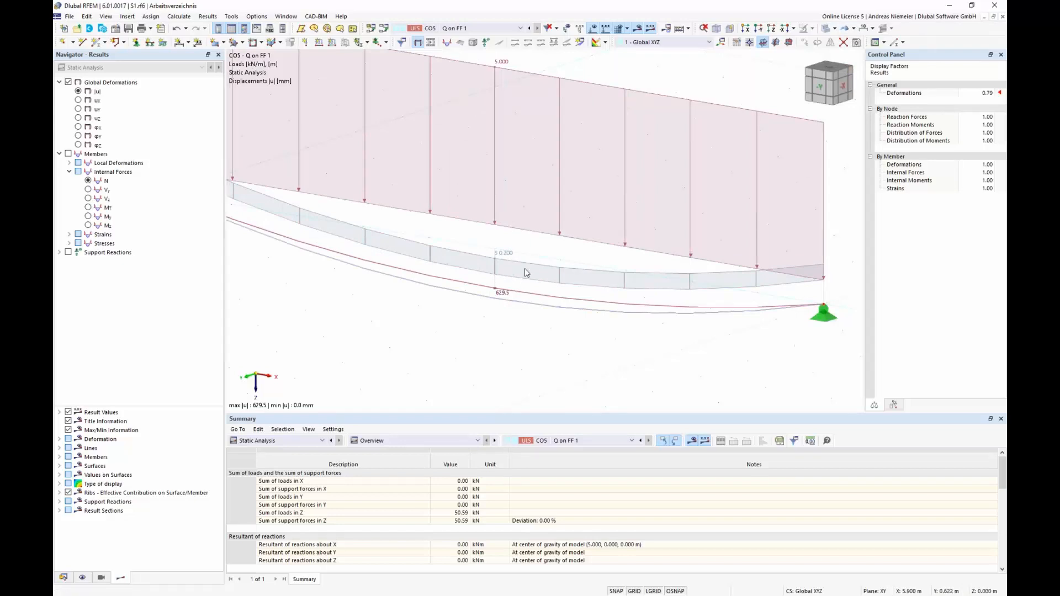
Step: Copy combination CO5, name the copy Q on FF 2, and take its initial state from CO2 - FF 2 = N + P
{"action": "scroll", "coordinate": [470, 298], "scroll_direction": "down", "scroll_amount": 4}
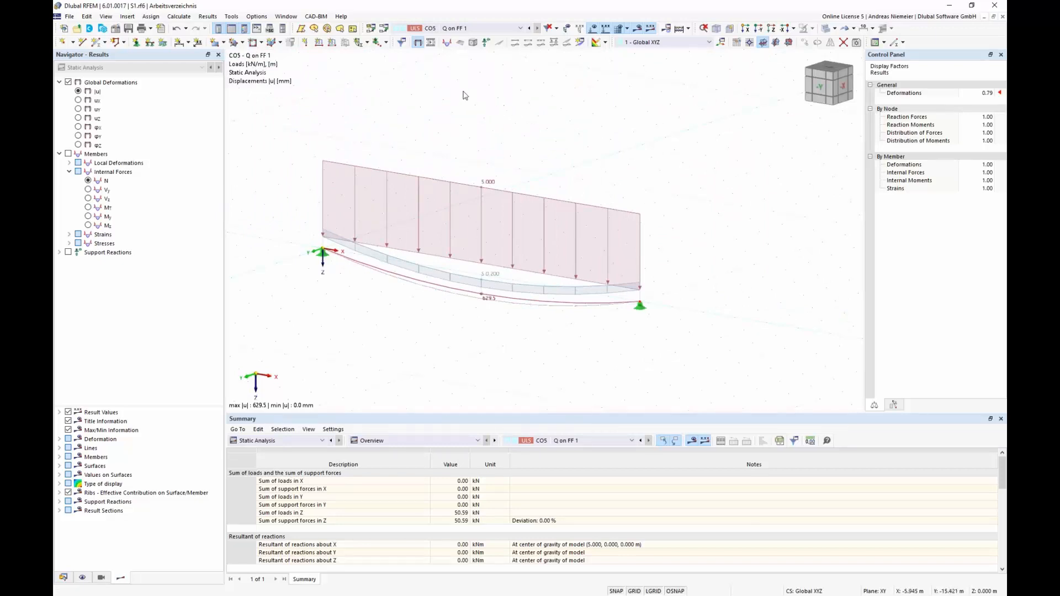
{"action": "left_click", "coordinate": [401, 42]}
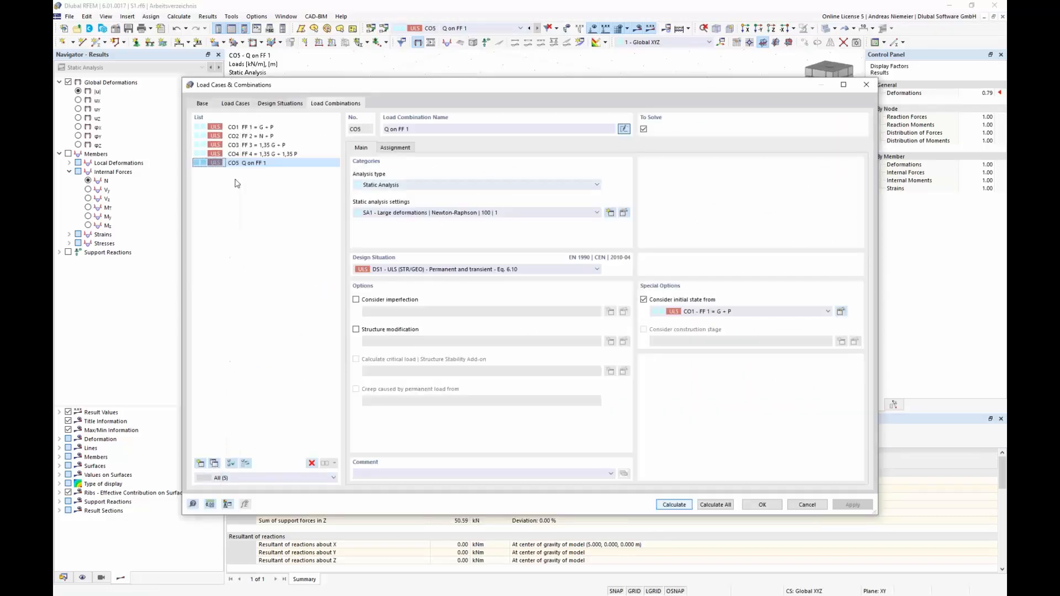
{"action": "left_click", "coordinate": [215, 464]}
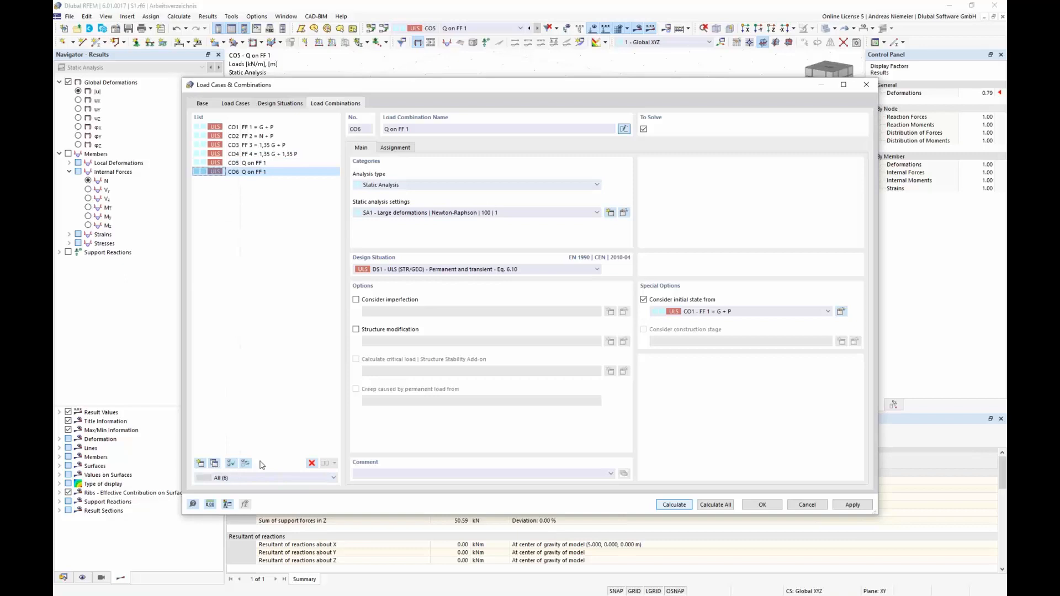
{"action": "left_click", "coordinate": [425, 130]}
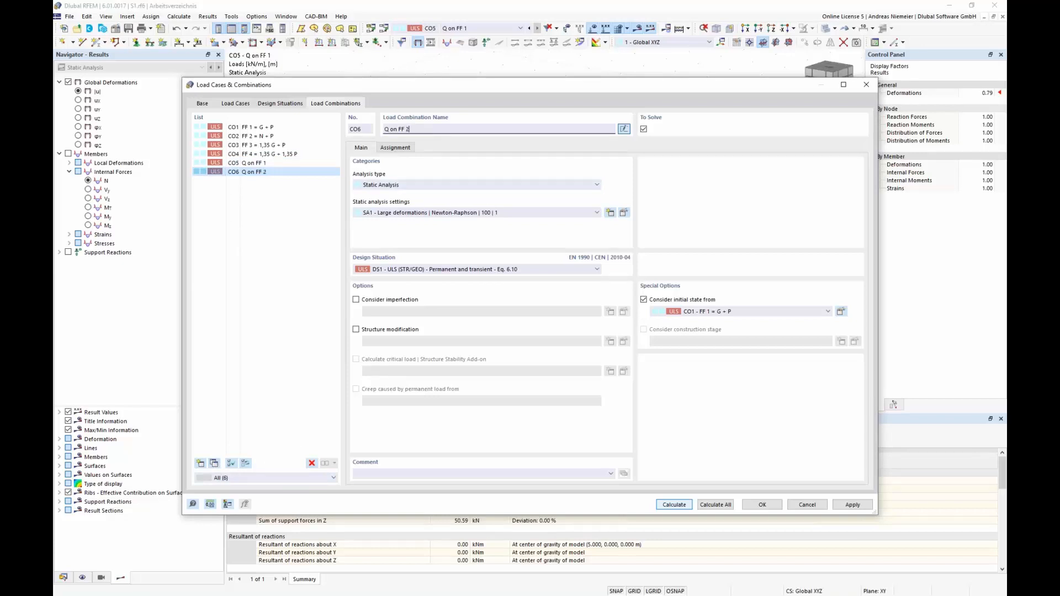
{"action": "type", "text": "2"}
{"action": "left_click", "coordinate": [737, 312]}
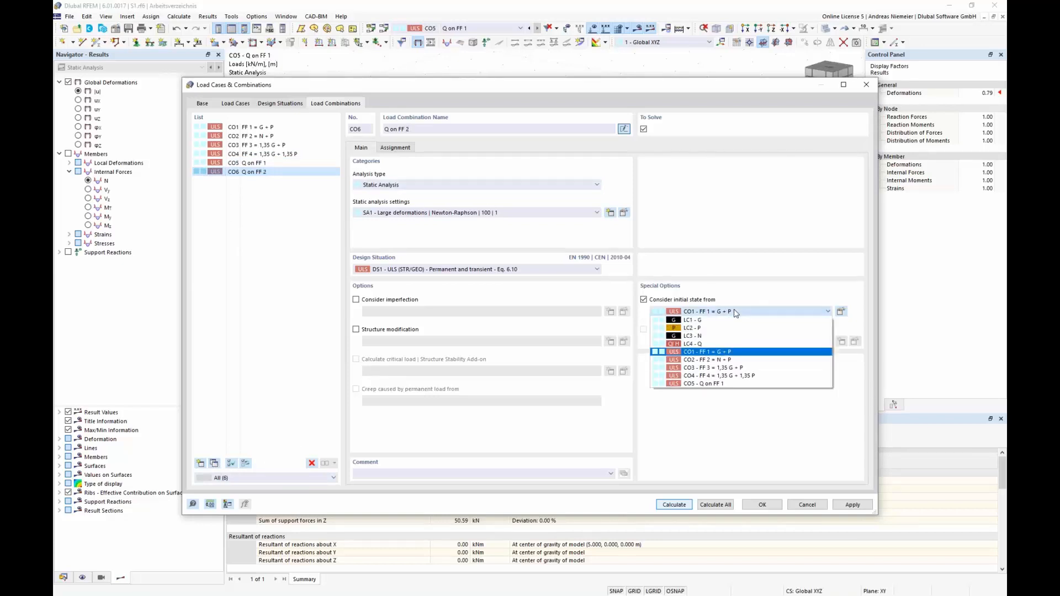
{"action": "left_click", "coordinate": [738, 359]}
Step: Replace load case LC1 with LC3 at factor 1.00 in combination CO6 and calculate the combination
{"action": "left_click", "coordinate": [396, 147]}
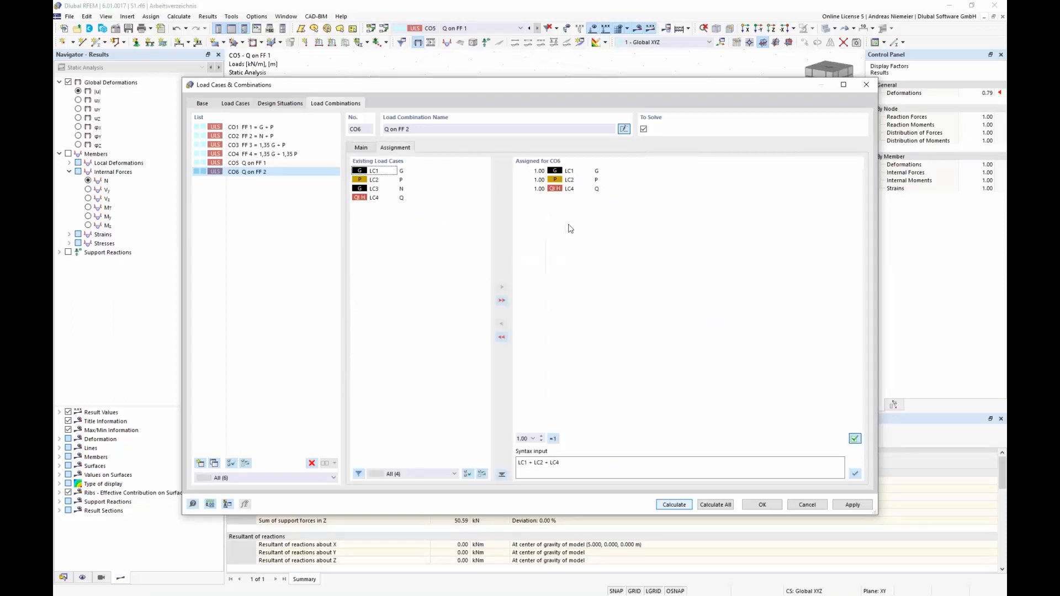
{"action": "double_click", "coordinate": [586, 170]}
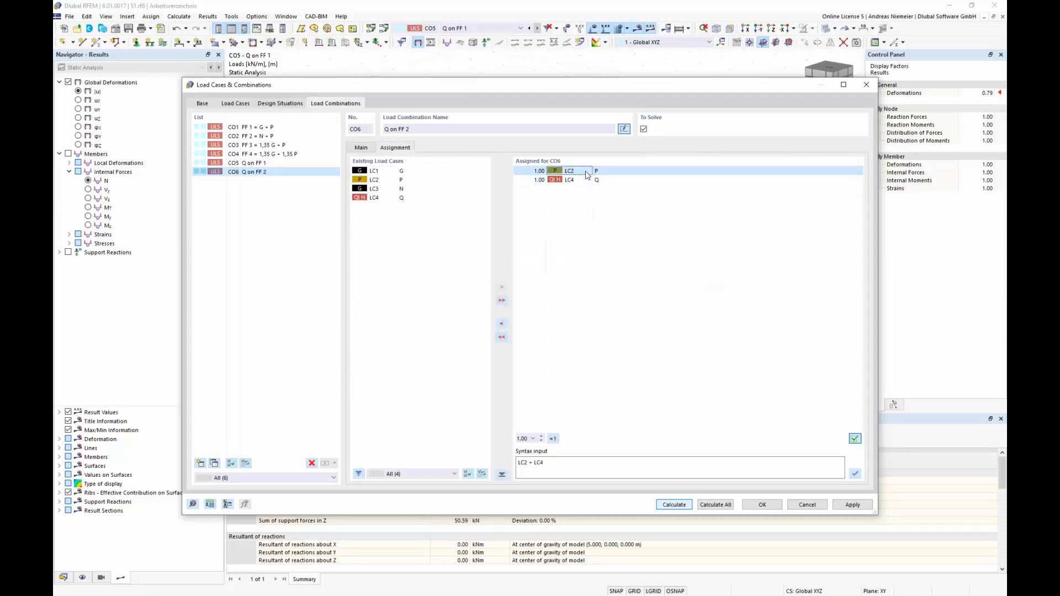
{"action": "double_click", "coordinate": [386, 189]}
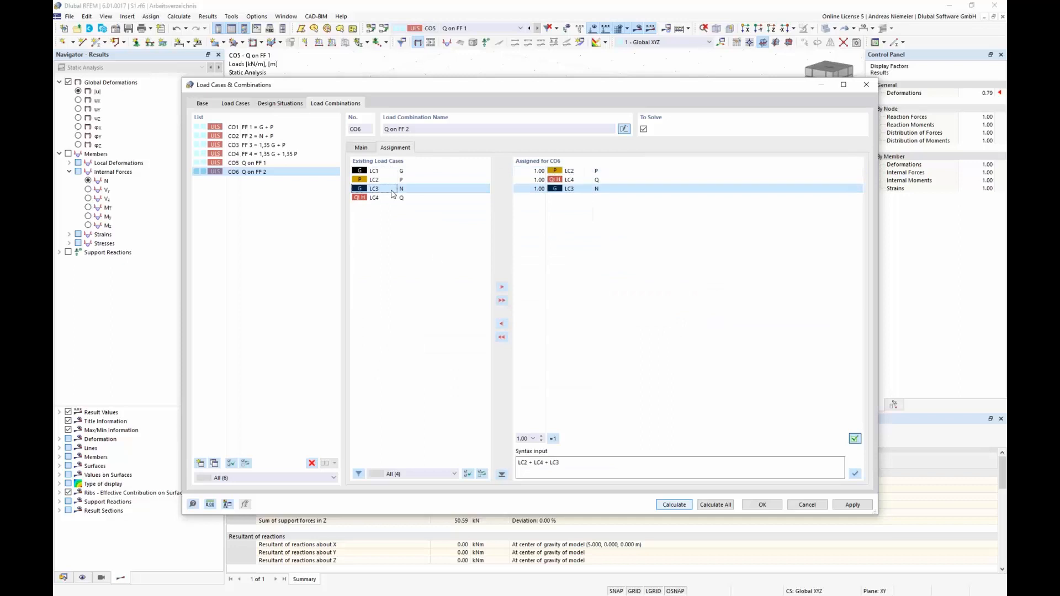
{"action": "left_click", "coordinate": [675, 505]}
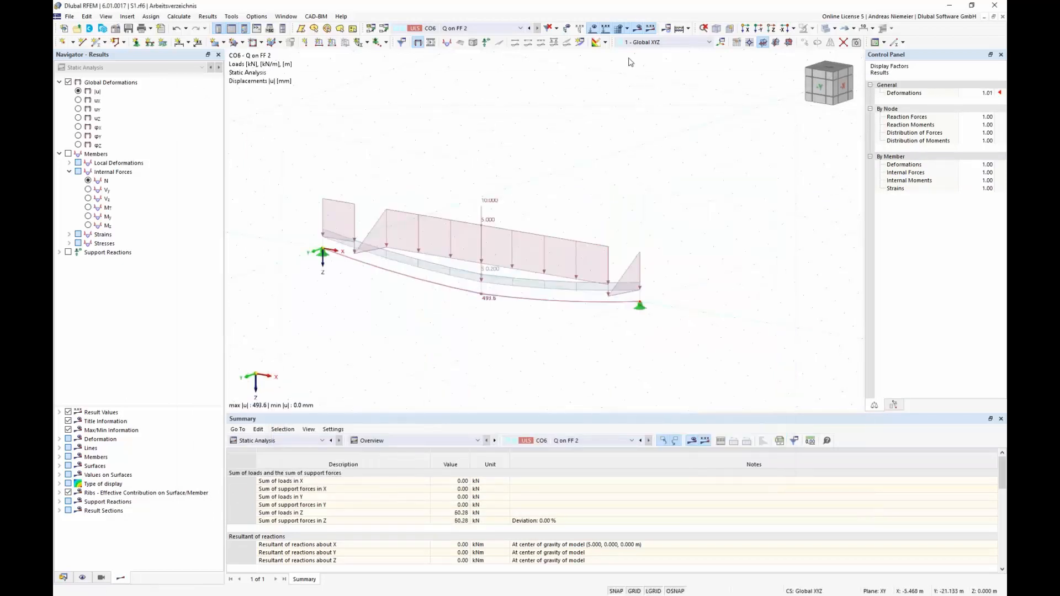
Step: Hide the loads and compare CO6's cable topology on the original shape, the shape of the initial state and the deformed shape
{"action": "left_click", "coordinate": [593, 28]}
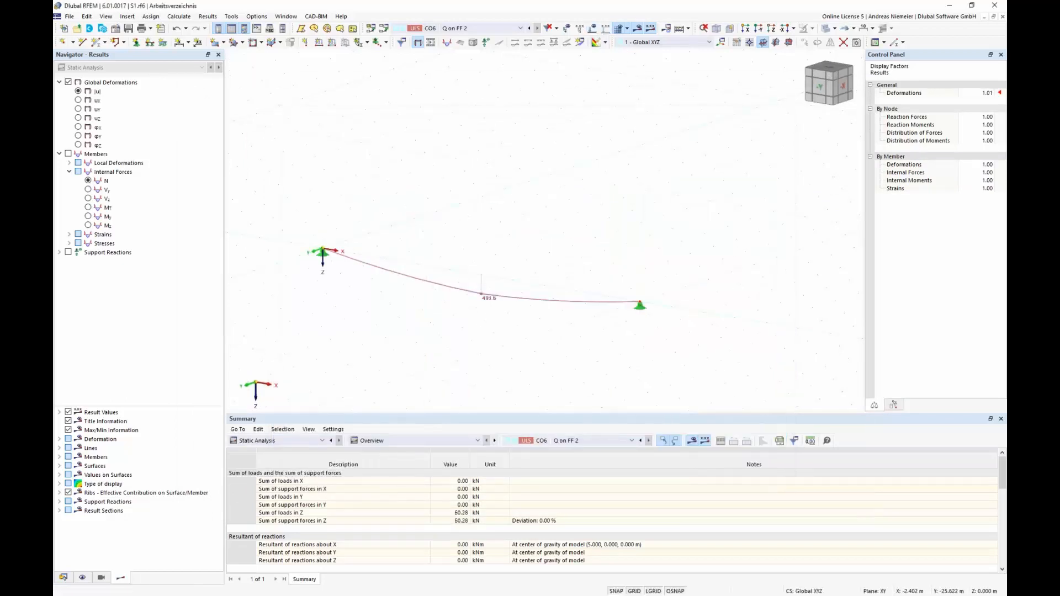
{"action": "left_click", "coordinate": [853, 29]}
{"action": "left_click", "coordinate": [859, 39]}
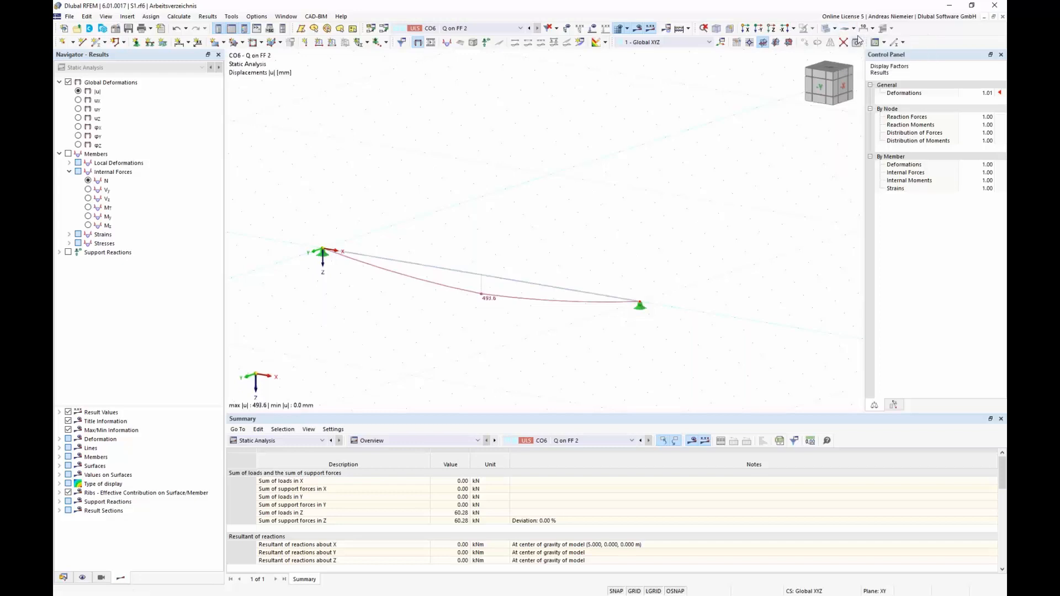
{"action": "left_click", "coordinate": [858, 42]}
{"action": "left_click", "coordinate": [878, 51]}
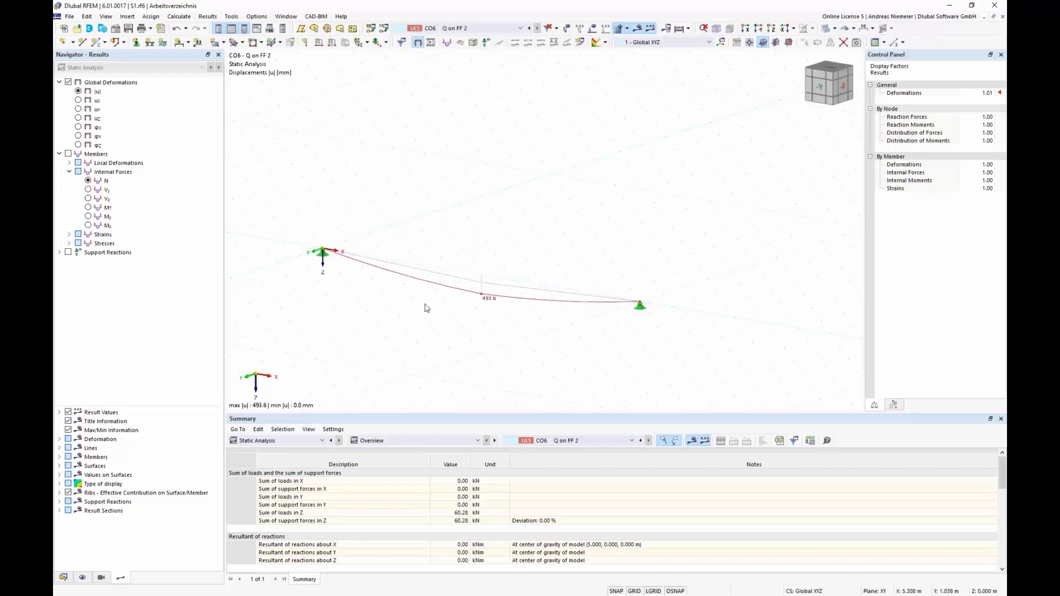
{"action": "scroll", "coordinate": [448, 265], "scroll_direction": "up", "scroll_amount": 5}
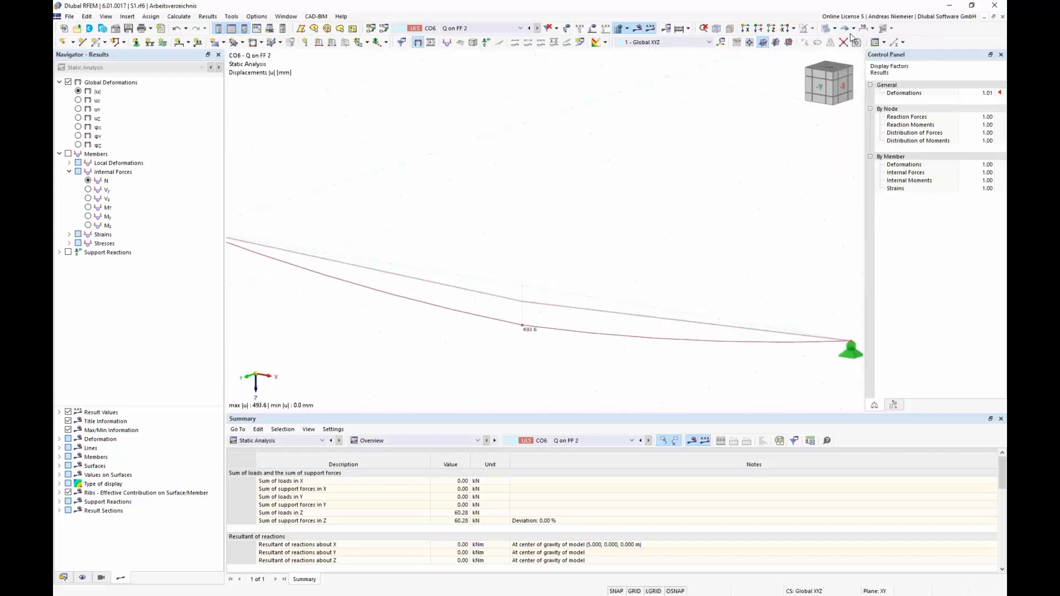
{"action": "left_click", "coordinate": [853, 29]}
{"action": "left_click", "coordinate": [870, 64]}
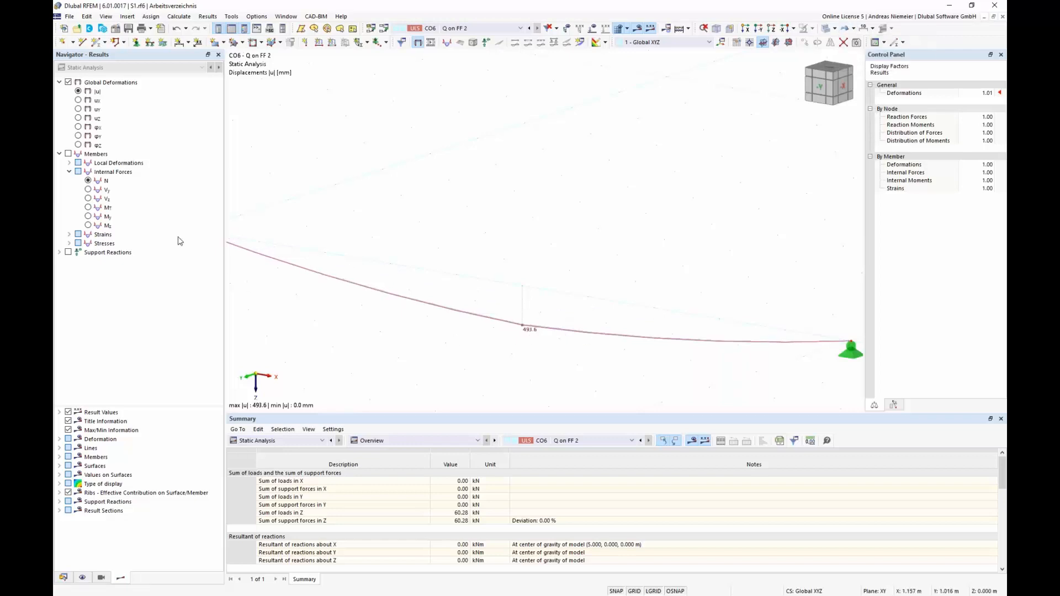
Step: Display the axial forces N along the whole cable for combination CO6
{"action": "left_click", "coordinate": [88, 182]}
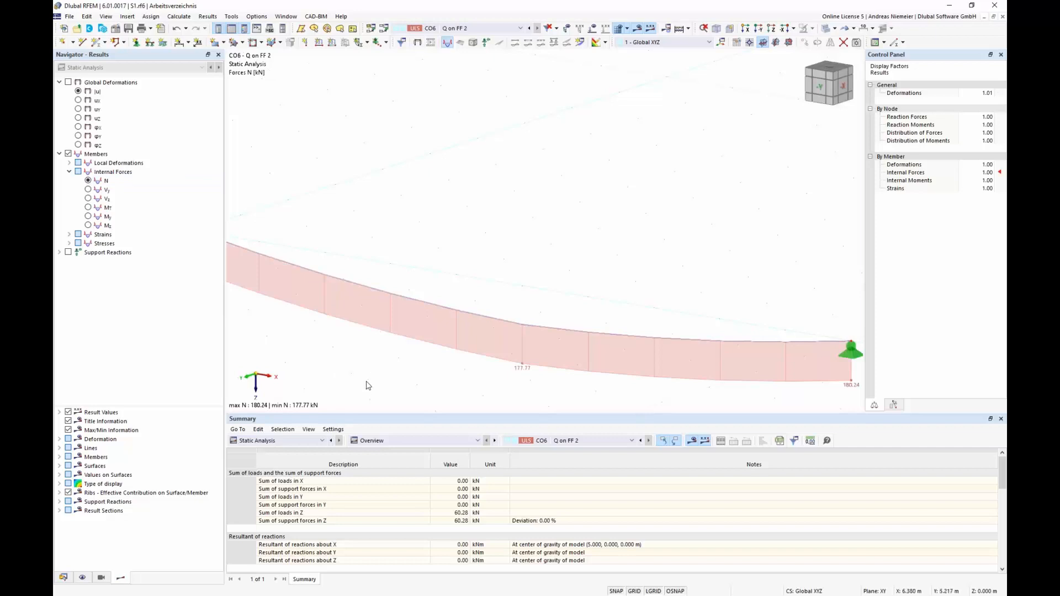
{"action": "middle_click_drag", "start_coordinate": [367, 384], "coordinate": [355, 337]}
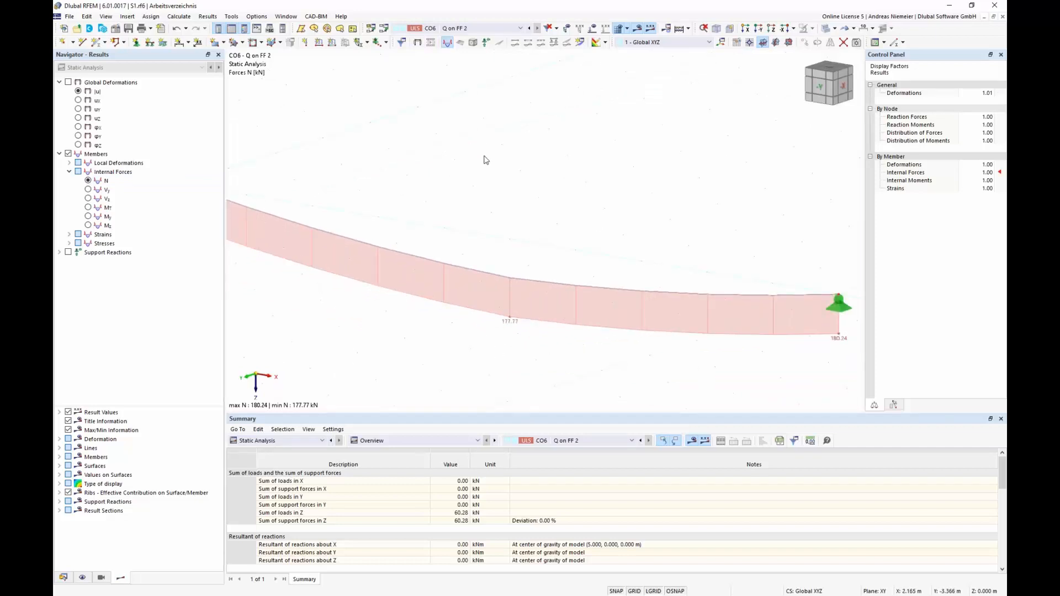
{"action": "middle_click_drag", "start_coordinate": [485, 160], "coordinate": [528, 205], "text": "ctrl"}
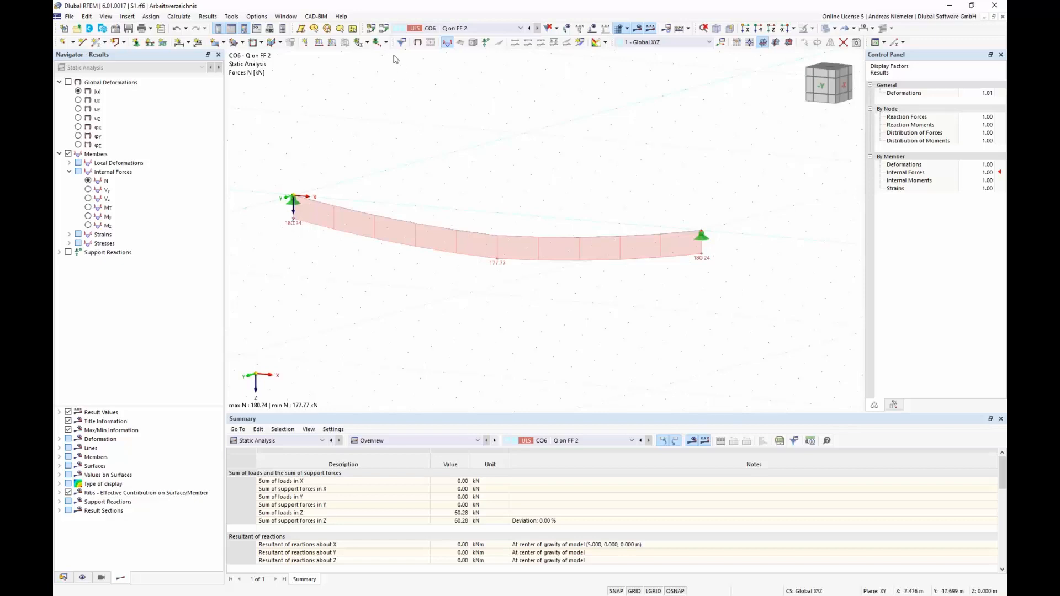
Step: Delete all load combinations from CO1 to CO6
{"action": "left_click", "coordinate": [385, 29]}
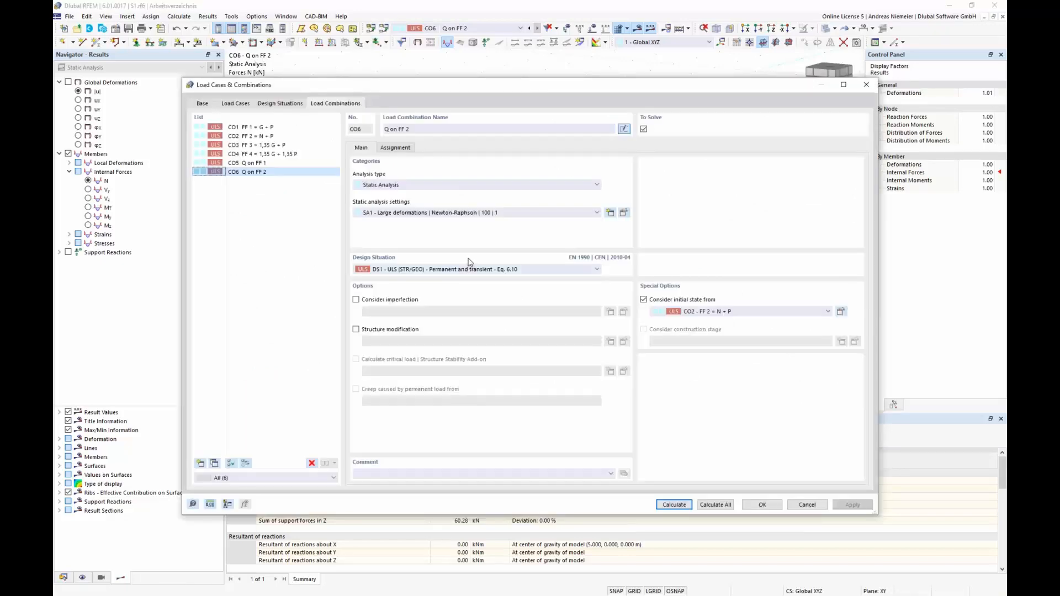
{"action": "left_click", "coordinate": [259, 127], "text": "shift"}
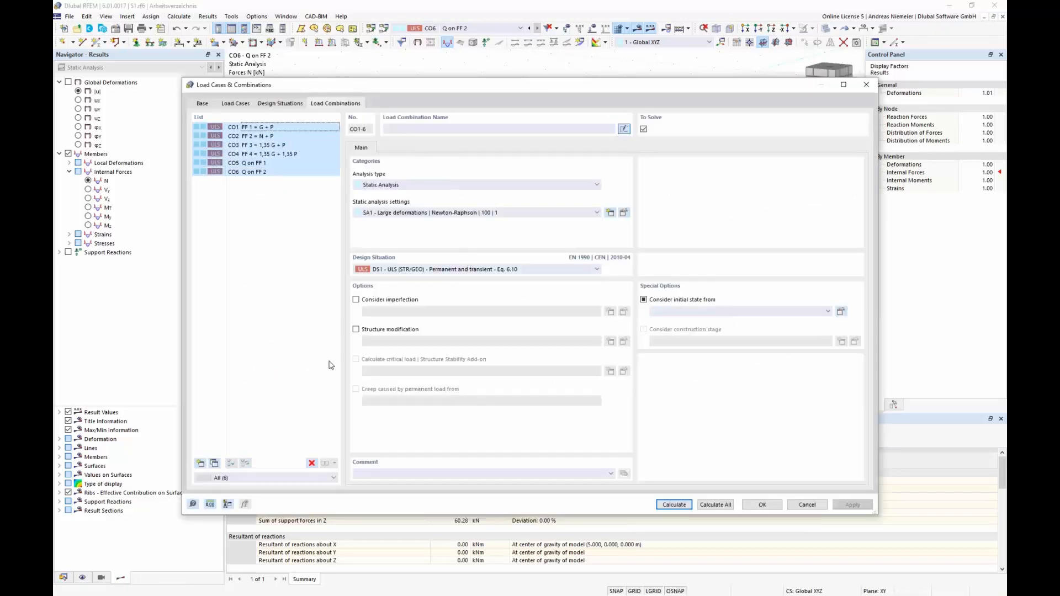
{"action": "left_click", "coordinate": [312, 464]}
{"action": "left_click", "coordinate": [539, 337]}
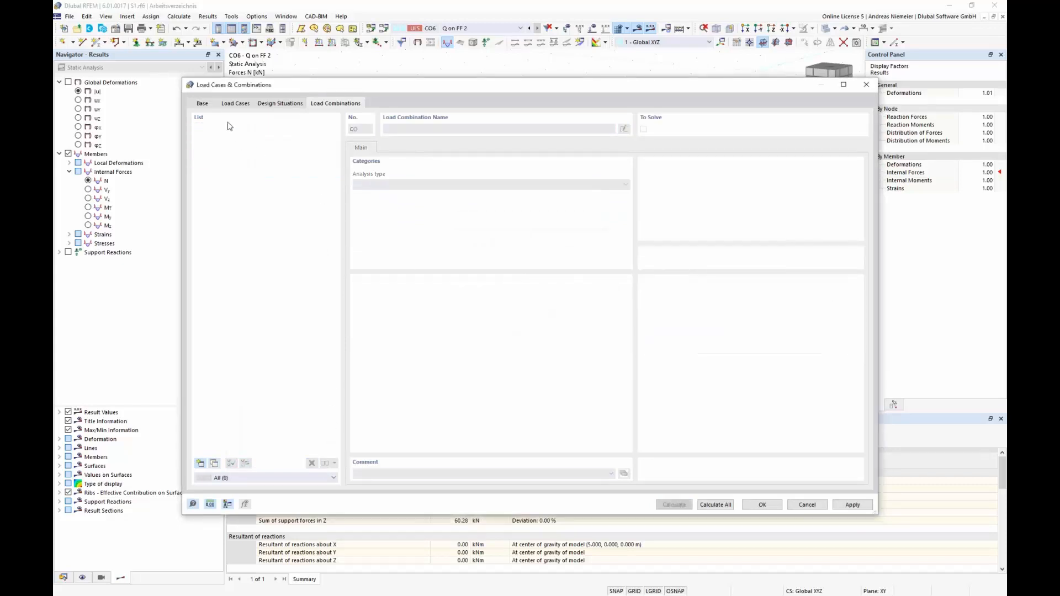
Step: Delete load case LC3 - N
{"action": "left_click", "coordinate": [204, 104]}
{"action": "left_click", "coordinate": [235, 103]}
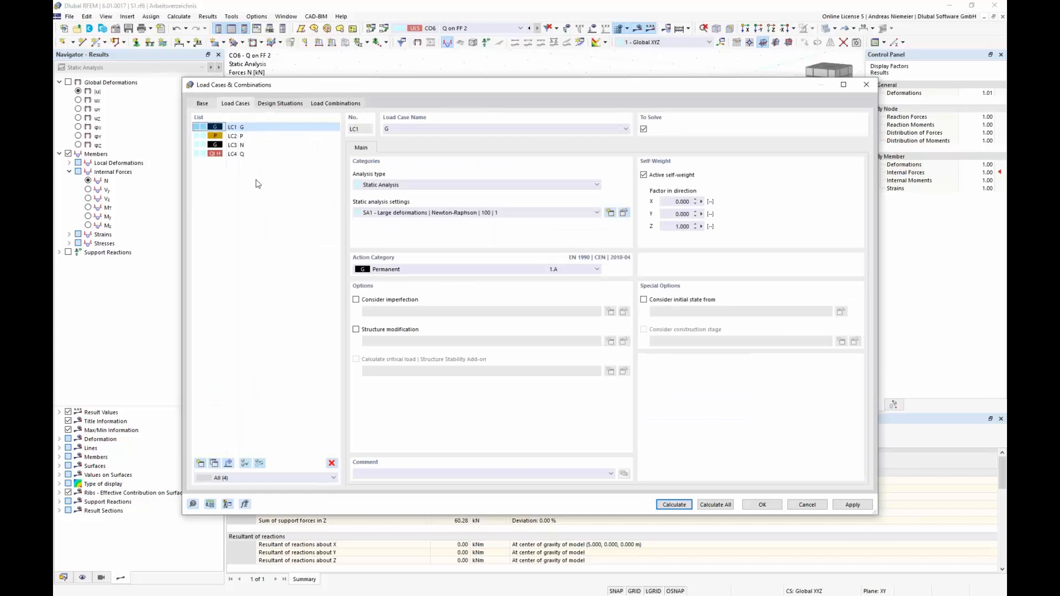
{"action": "left_click", "coordinate": [238, 145]}
{"action": "left_click", "coordinate": [332, 463]}
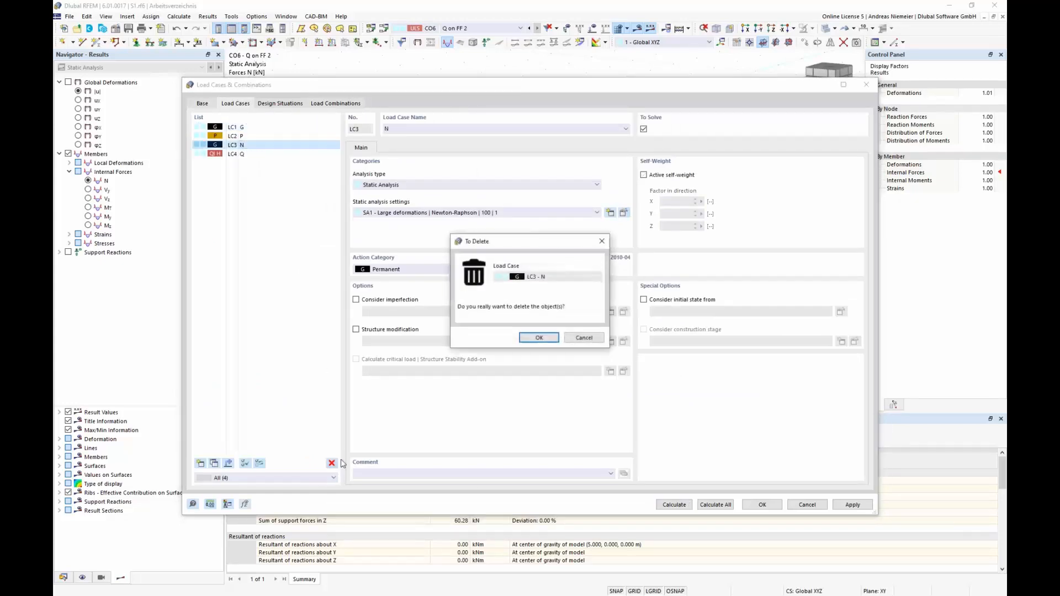
{"action": "left_click", "coordinate": [534, 338]}
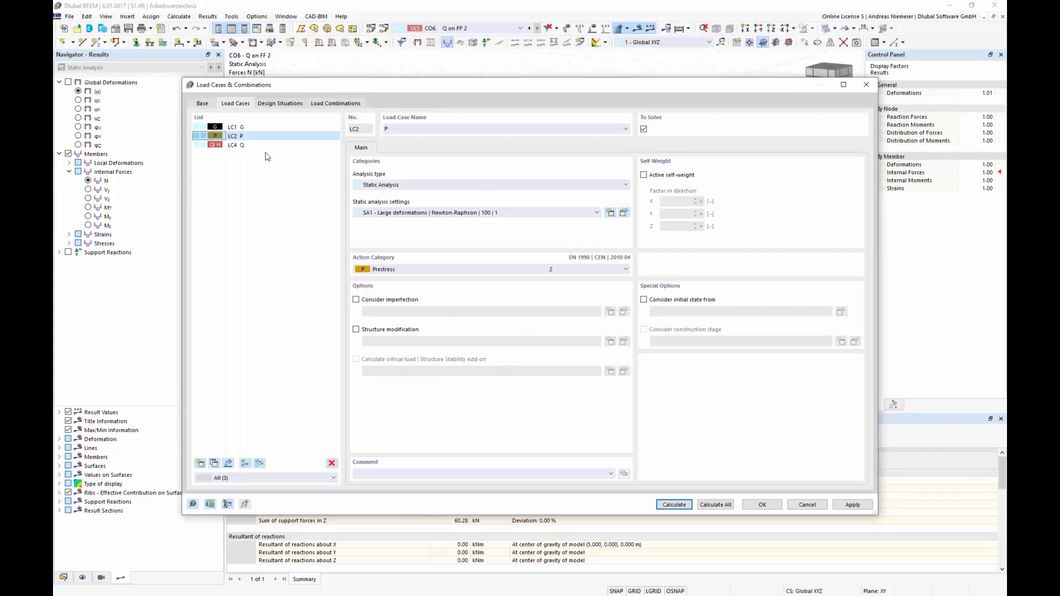
Step: Activate the combination wizard for the EN 1990 standard and accept saving the changes made so far
{"action": "left_click", "coordinate": [208, 105]}
{"action": "left_click", "coordinate": [201, 185]}
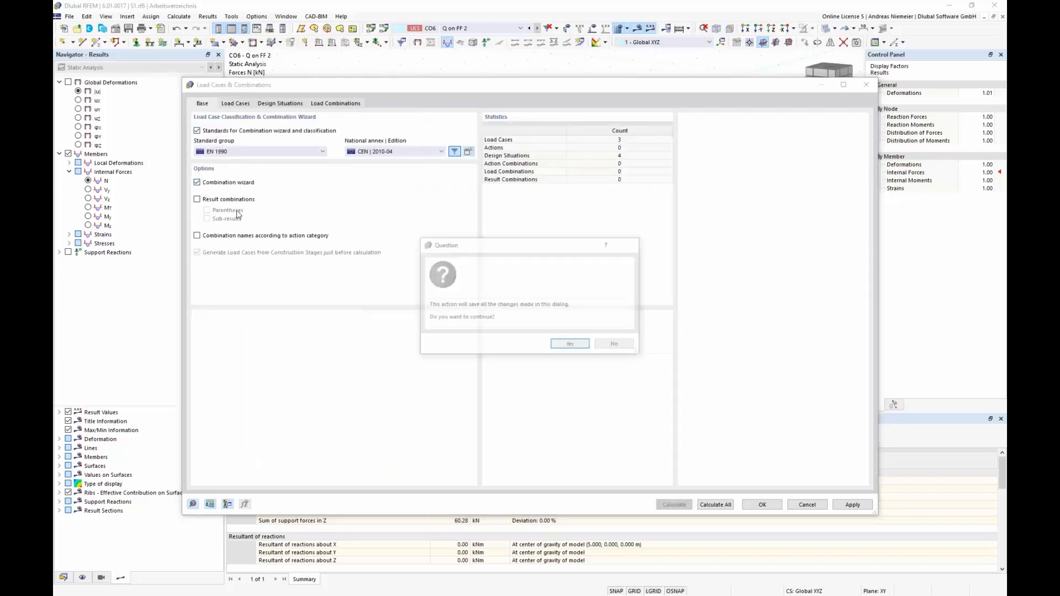
{"action": "left_click", "coordinate": [563, 347]}
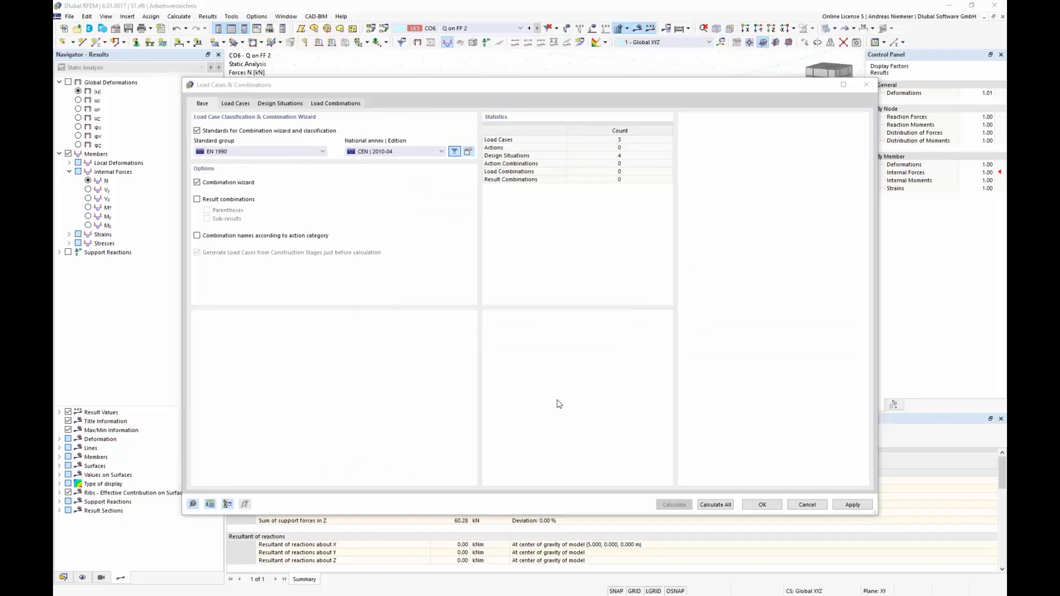
{"action": "left_click", "coordinate": [583, 399]}
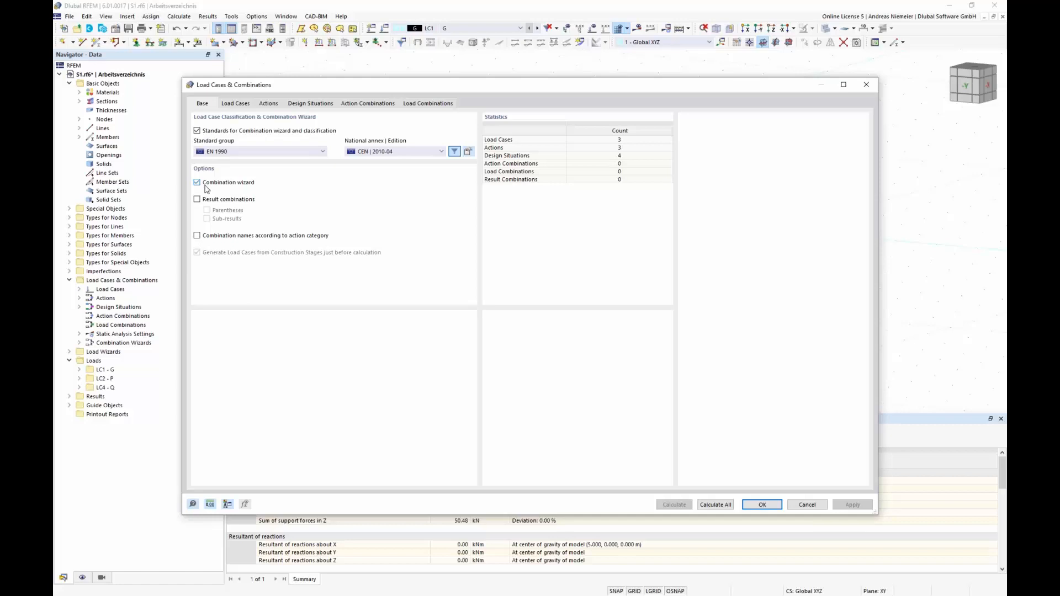
Step: Merge load cases LC1 and LC2 into a new load case
{"action": "left_click", "coordinate": [243, 104]}
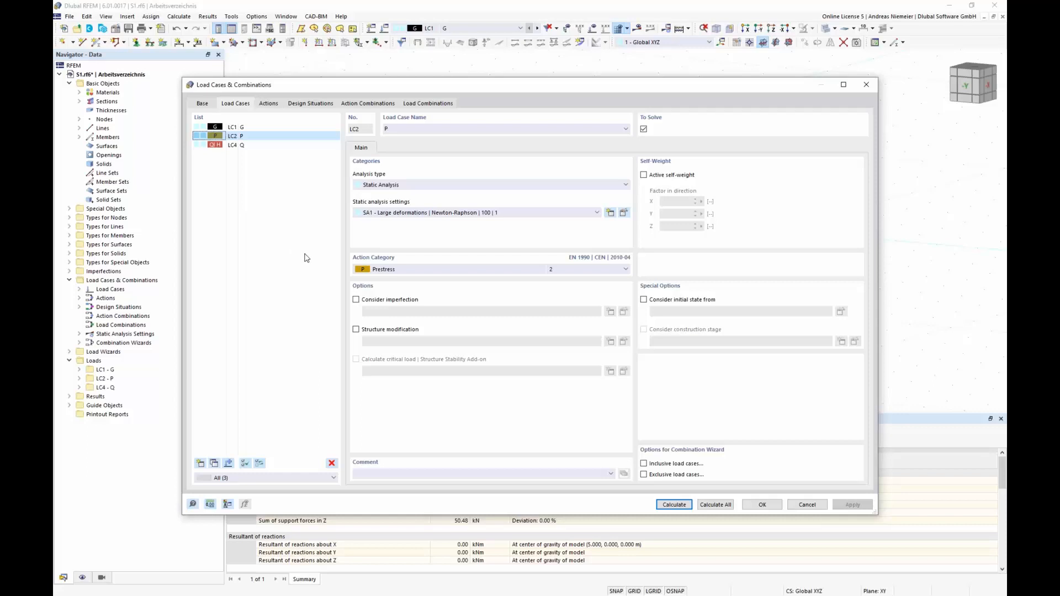
{"action": "left_click", "coordinate": [238, 128], "text": "ctrl"}
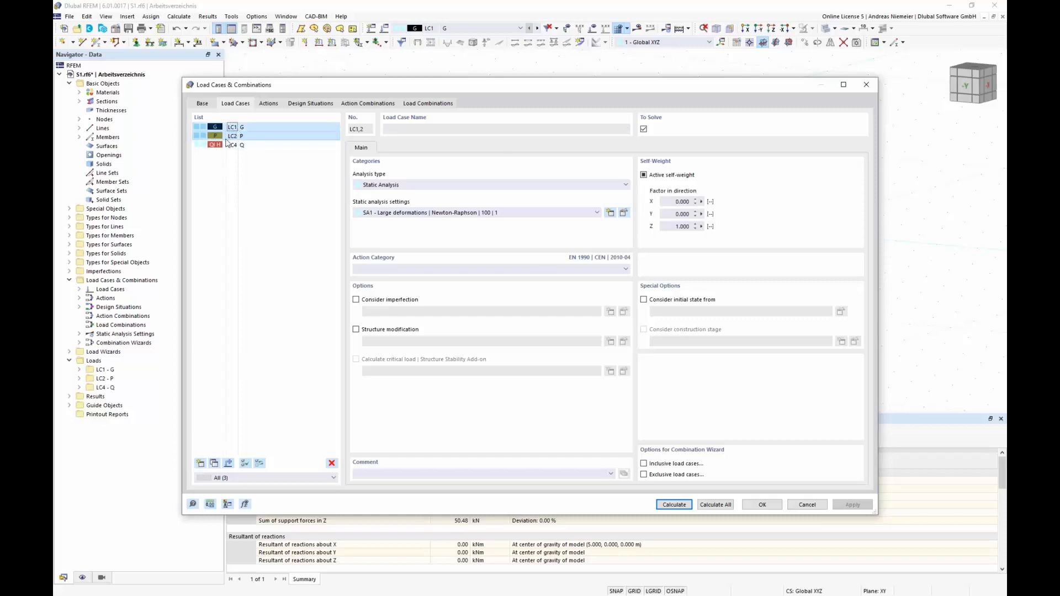
{"action": "left_click", "coordinate": [229, 464]}
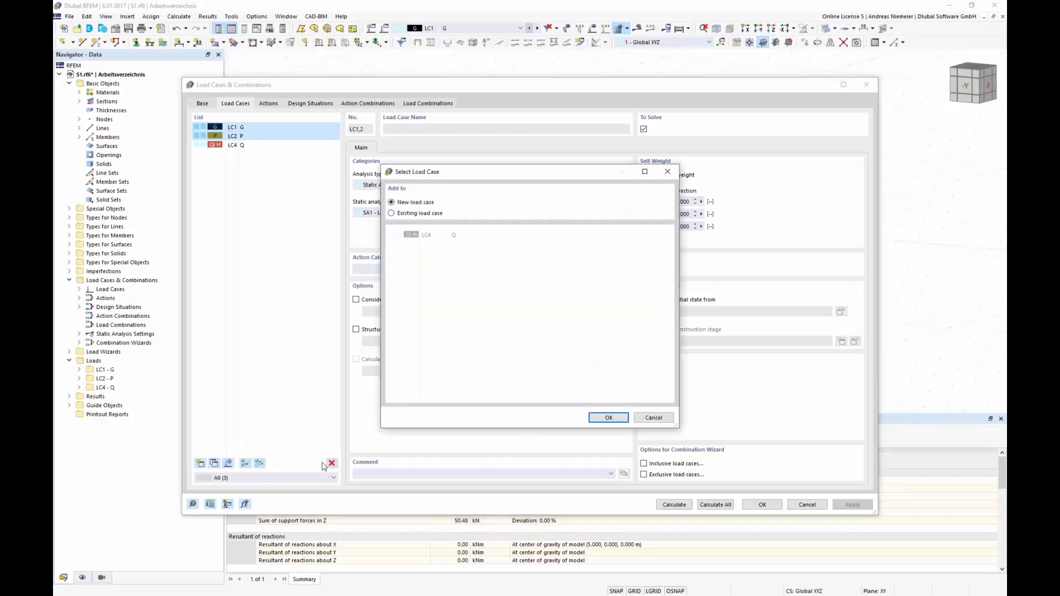
{"action": "left_click", "coordinate": [612, 416]}
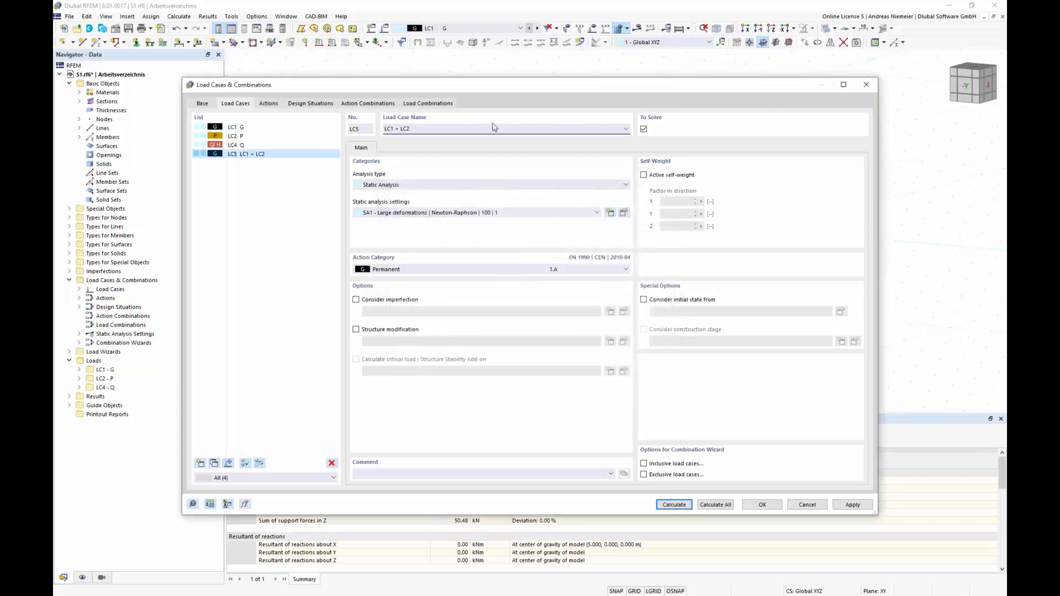
Step: Rename load case LC5 as Shape 1 and set its action category to Prestress
{"action": "left_click", "coordinate": [407, 131]}
{"action": "left_click", "coordinate": [423, 128]}
{"action": "left_click_drag", "start_coordinate": [425, 127], "coordinate": [383, 127]}
{"action": "type", "text": "hape 1"}
{"action": "left_click", "coordinate": [284, 202]}
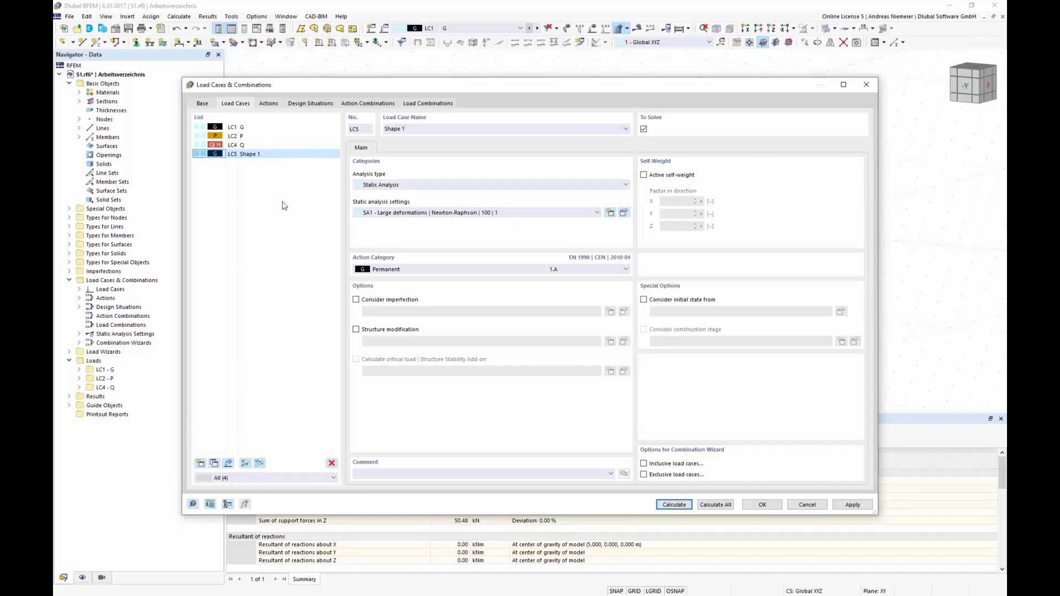
{"action": "left_click", "coordinate": [421, 270]}
{"action": "left_click", "coordinate": [386, 295]}
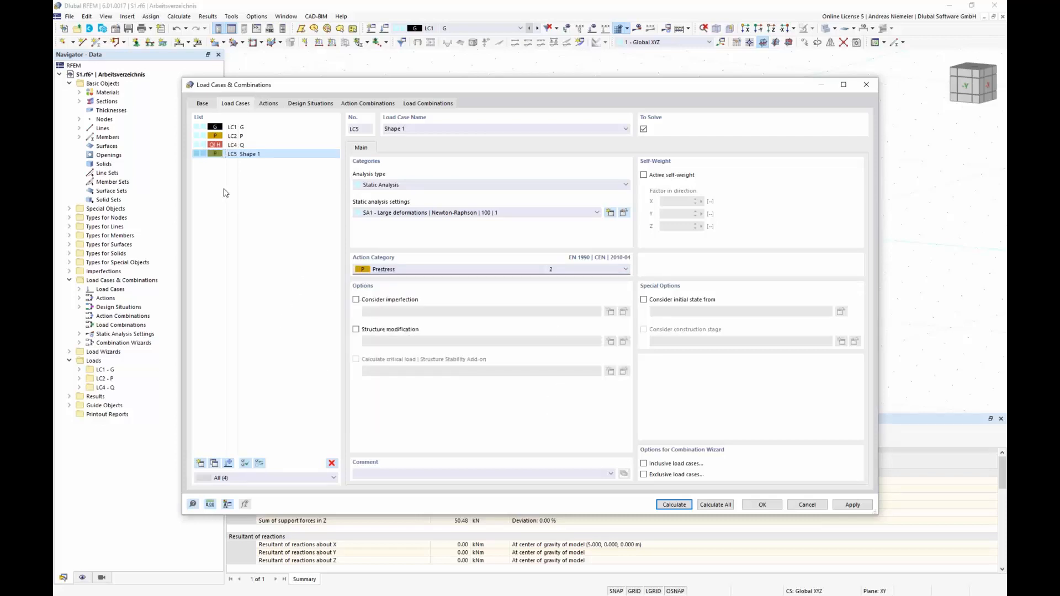
Step: Remove load case LC5 Shape 1 from the loads assigned to action A2 Prestress
{"action": "left_click", "coordinate": [269, 104]}
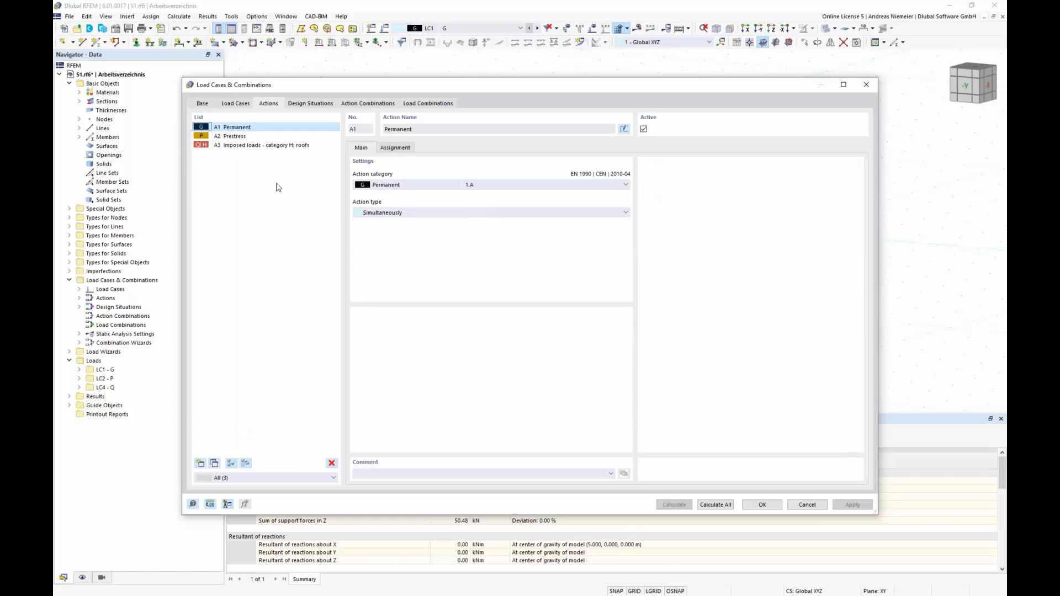
{"action": "left_click", "coordinate": [243, 136]}
{"action": "left_click", "coordinate": [398, 149]}
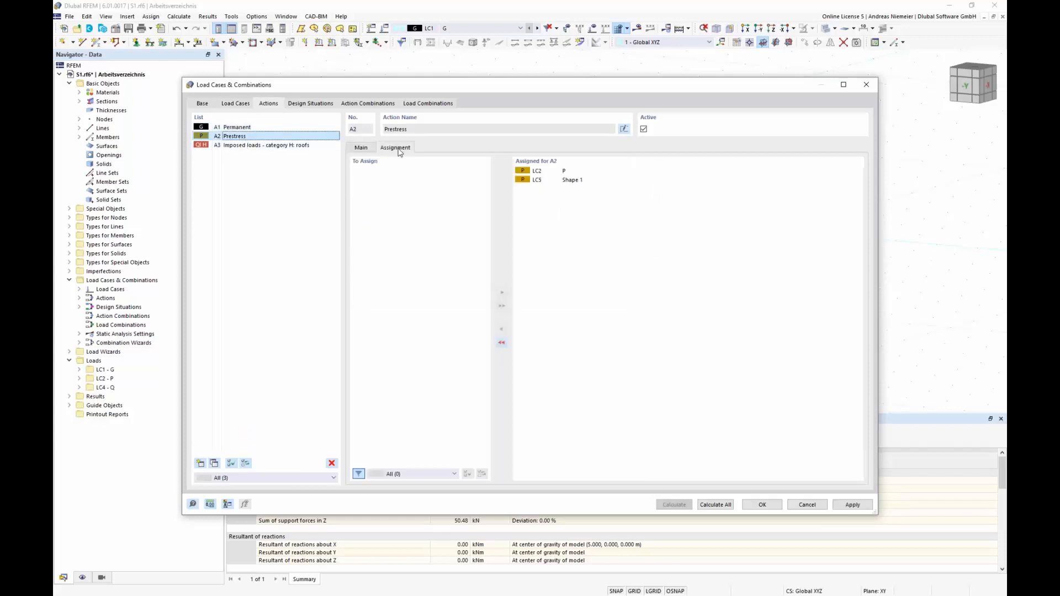
{"action": "left_click", "coordinate": [547, 180]}
{"action": "double_click", "coordinate": [549, 180]}
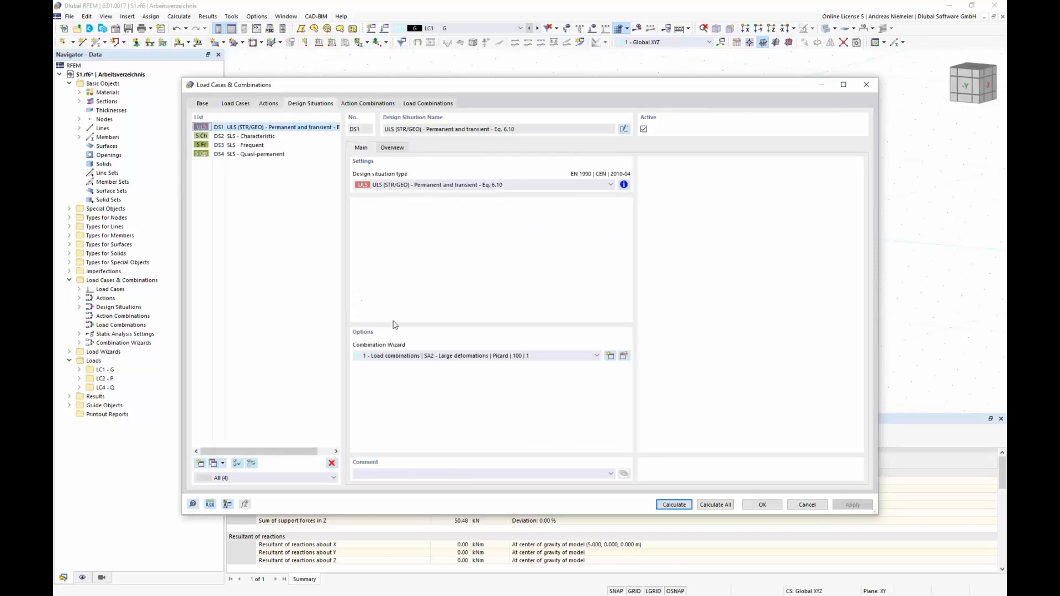
Step: Edit the combination wizard used by DS1 to consider the initial state from load case LC5 - Shape 1
{"action": "left_click", "coordinate": [624, 356]}
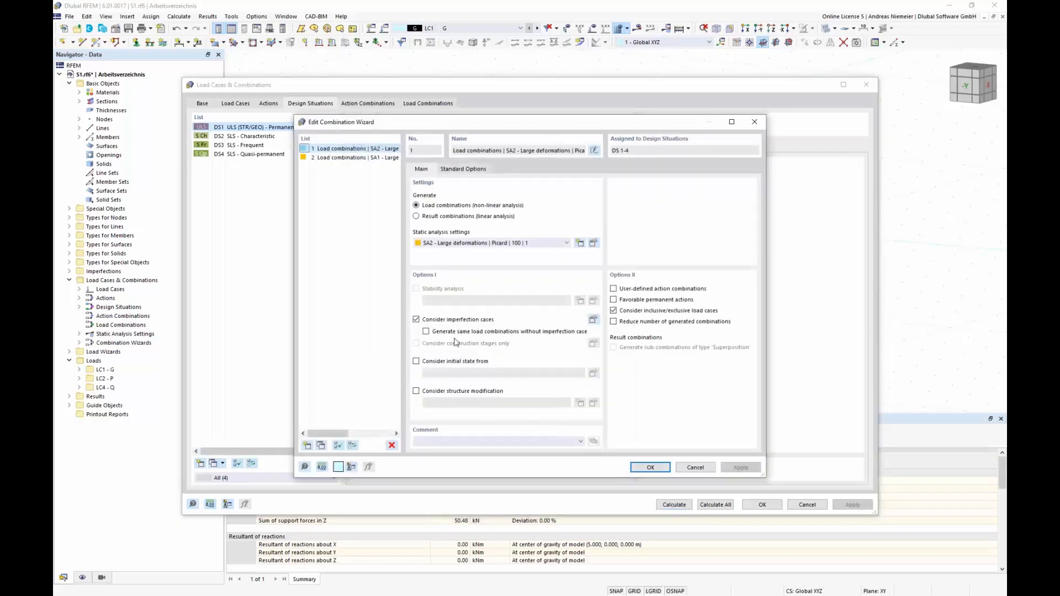
{"action": "left_click", "coordinate": [434, 362]}
{"action": "left_click", "coordinate": [463, 374]}
{"action": "left_click", "coordinate": [468, 406]}
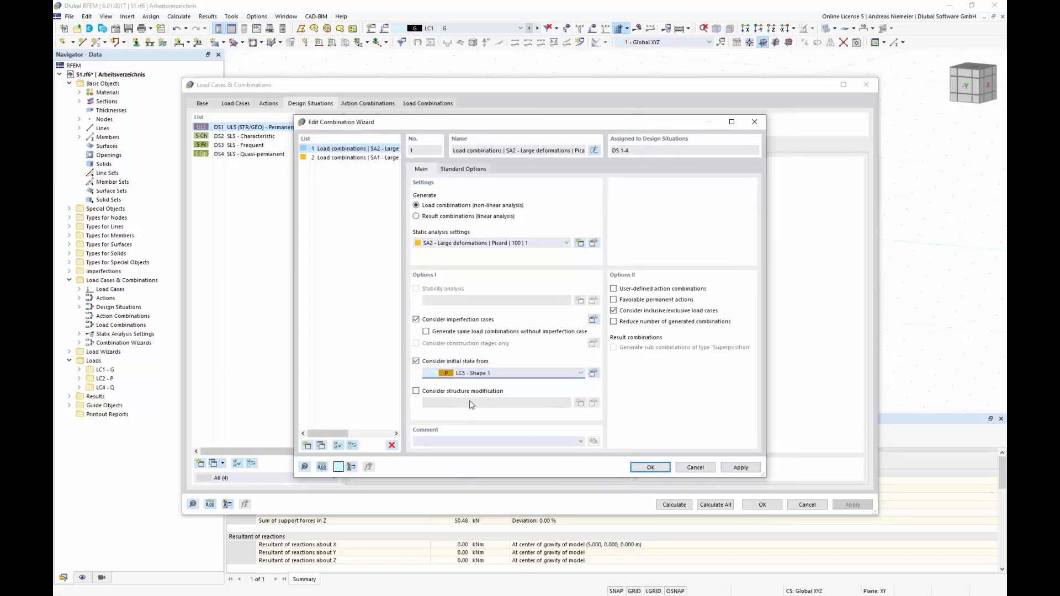
{"action": "left_click", "coordinate": [646, 469]}
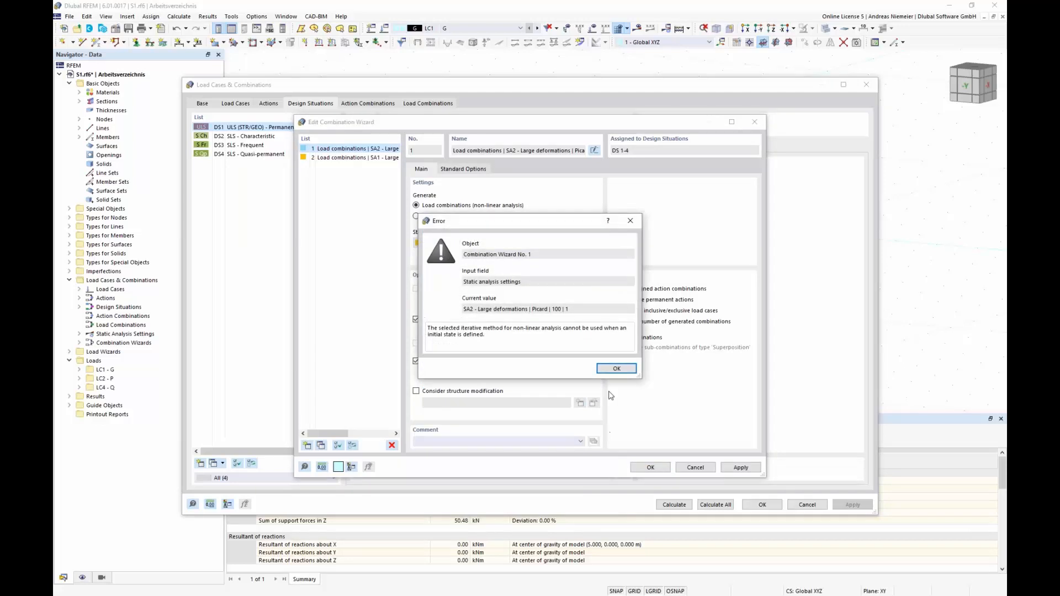
{"action": "left_click", "coordinate": [617, 369]}
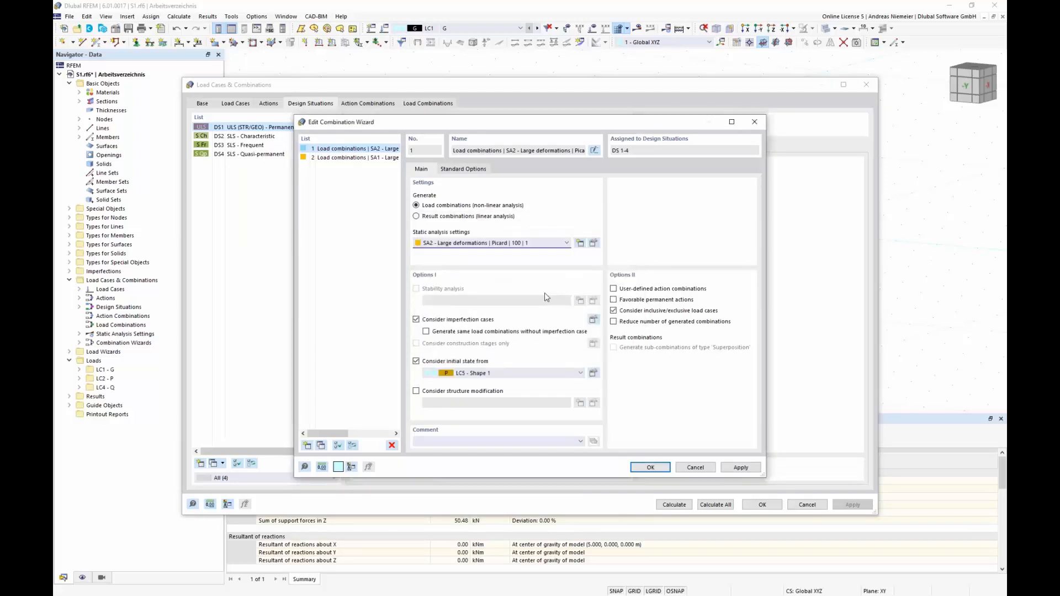
Step: Assign analysis settings SA3 - Large deformations | Newton-Raphson | 100 | 1 to the combination wizard and generate the load combinations despite unassigned LC5
{"action": "left_click", "coordinate": [530, 244]}
{"action": "left_click", "coordinate": [528, 268]}
{"action": "left_click", "coordinate": [651, 468]}
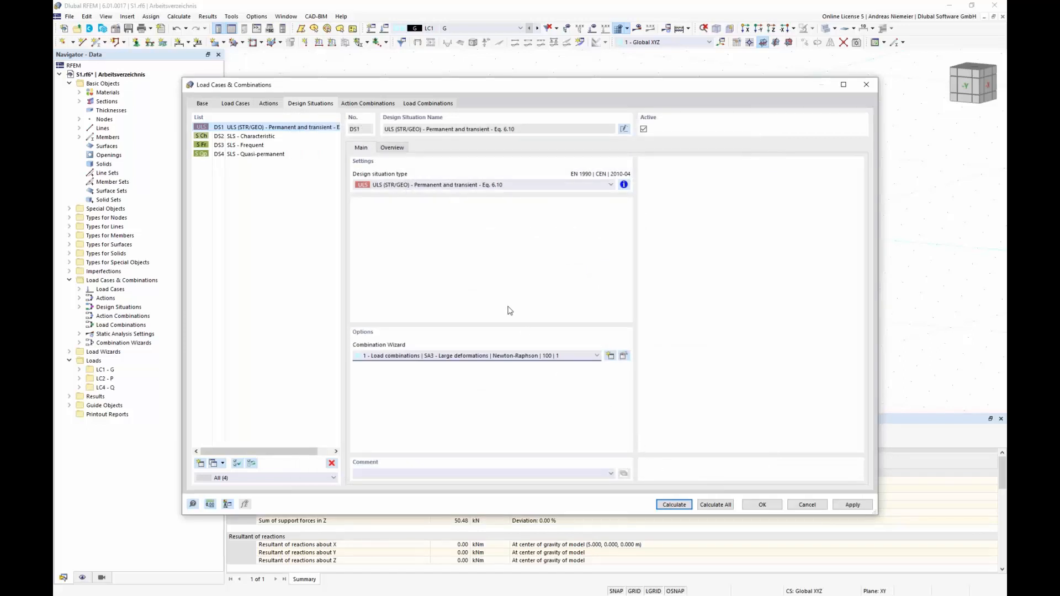
{"action": "left_click", "coordinate": [429, 104]}
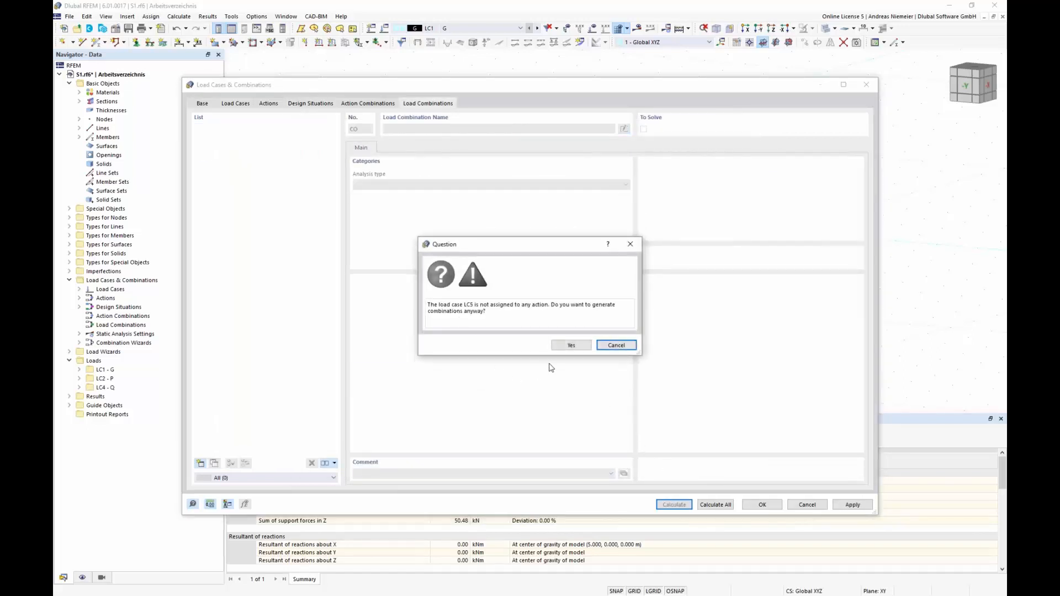
{"action": "left_click", "coordinate": [571, 345]}
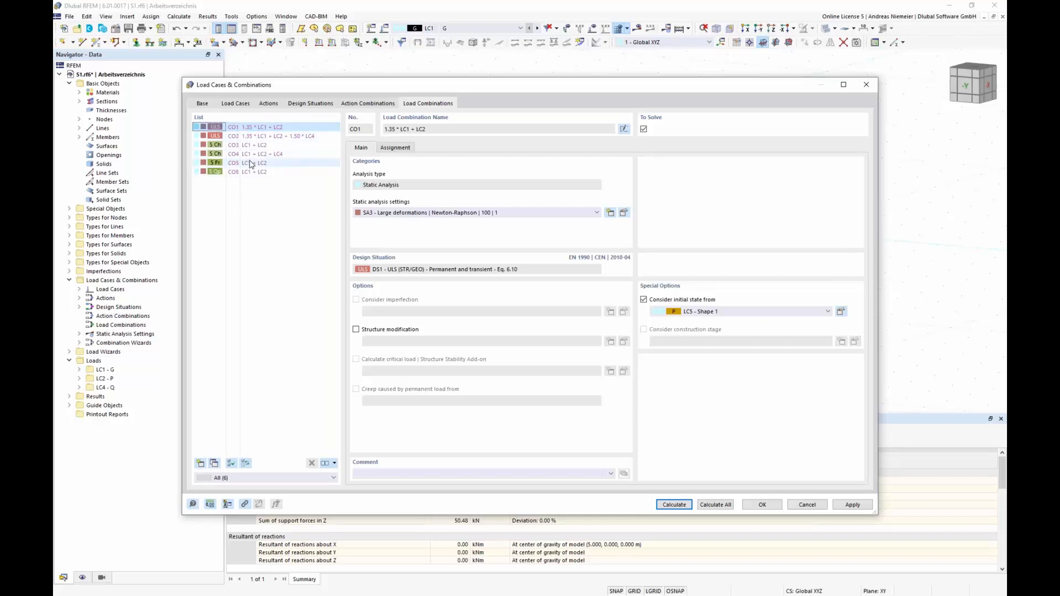
Step: Examine the generated load combinations for their design situation, initial state and assigned load cases with factors
{"action": "left_click", "coordinate": [255, 127]}
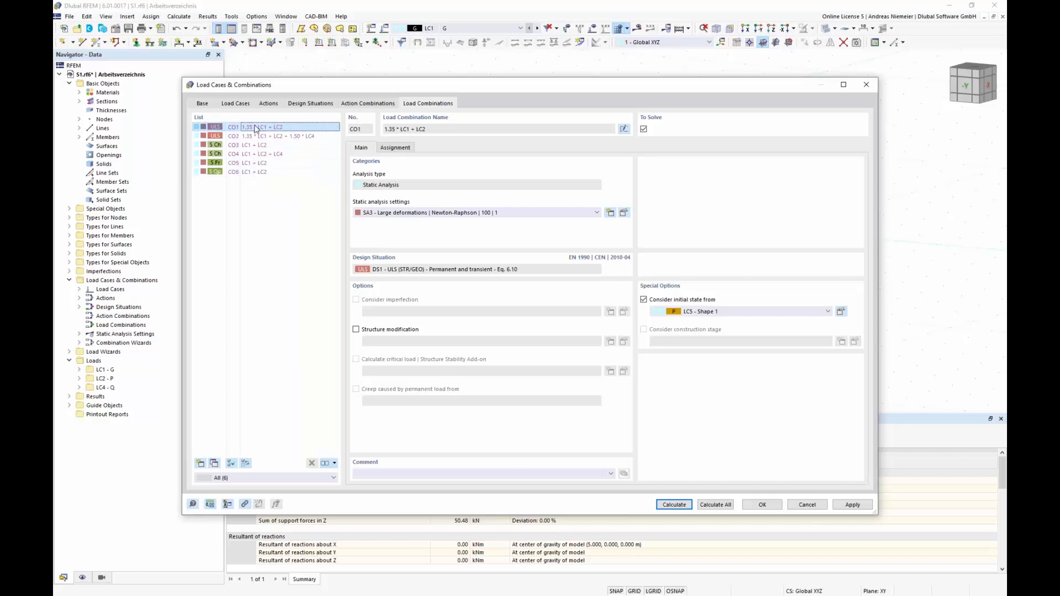
{"action": "left_click", "coordinate": [256, 137]}
{"action": "left_click", "coordinate": [258, 155]}
{"action": "left_click", "coordinate": [258, 166]}
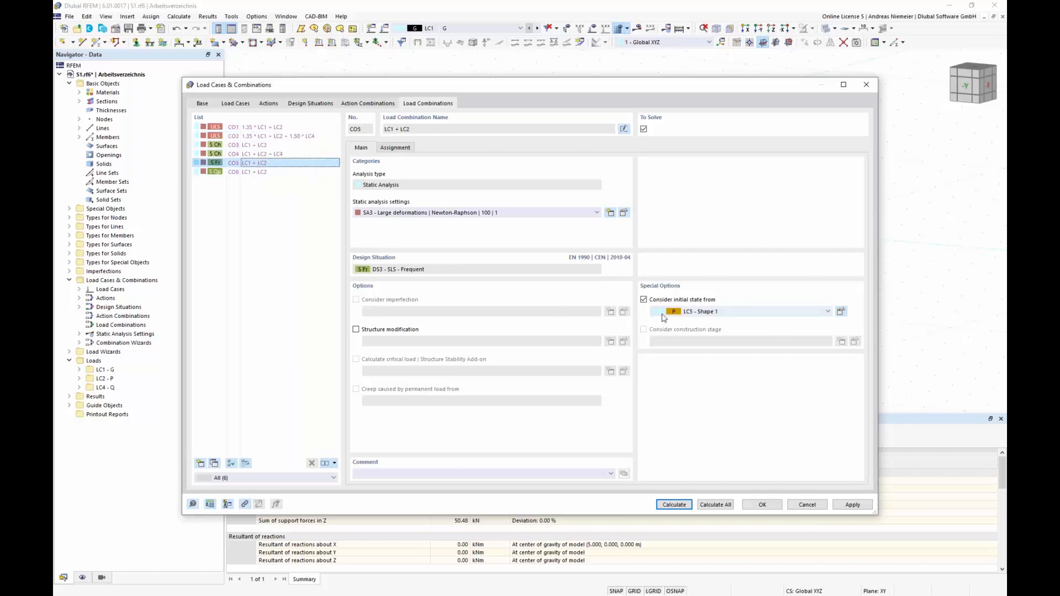
{"action": "left_click", "coordinate": [251, 155]}
{"action": "left_click", "coordinate": [251, 144]}
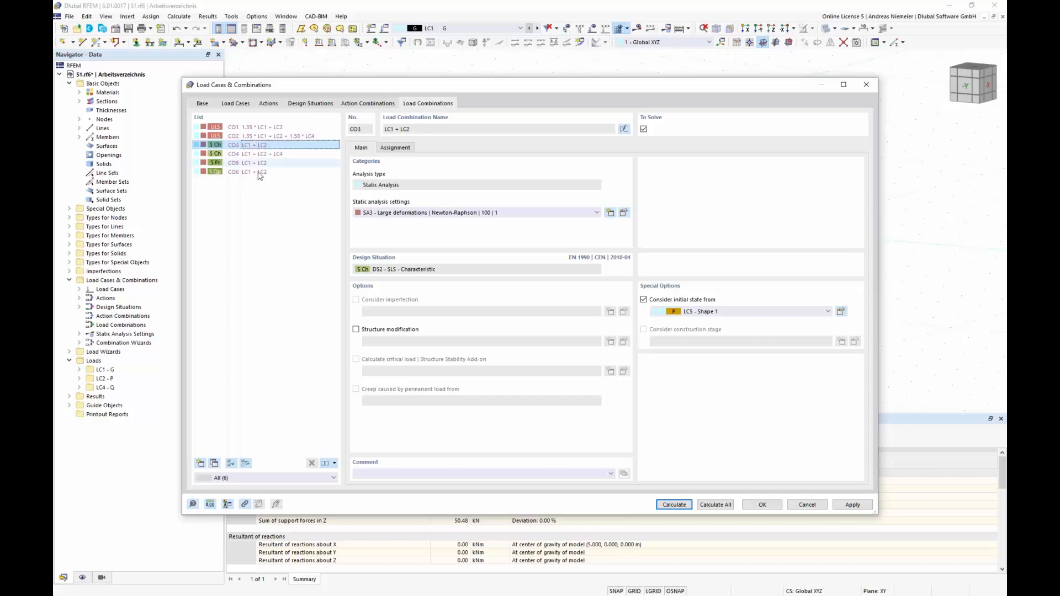
{"action": "left_click", "coordinate": [263, 127]}
{"action": "left_click", "coordinate": [395, 148]}
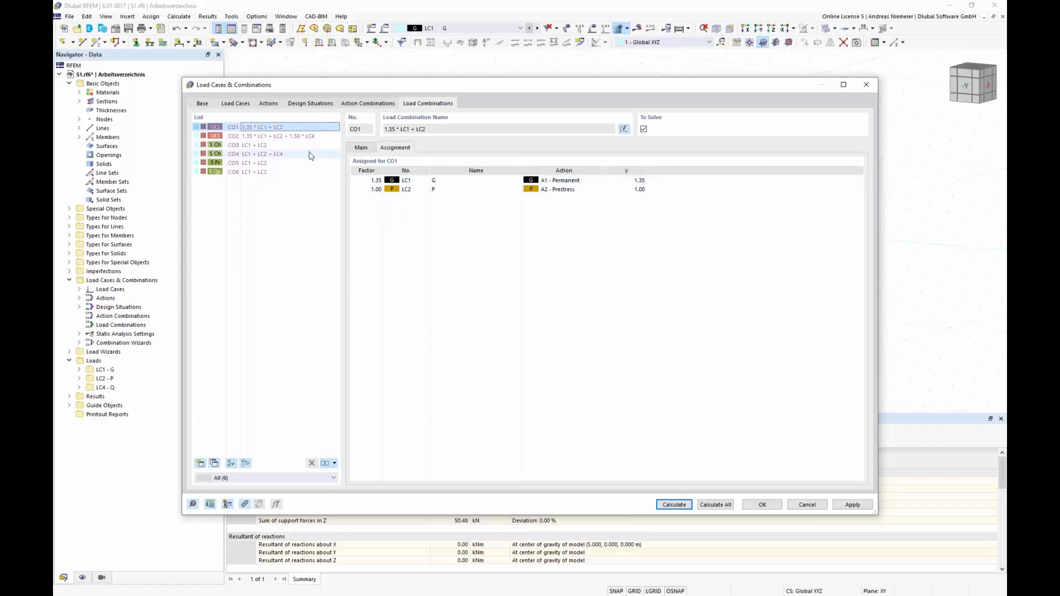
{"action": "left_click", "coordinate": [265, 136]}
{"action": "left_click", "coordinate": [264, 162]}
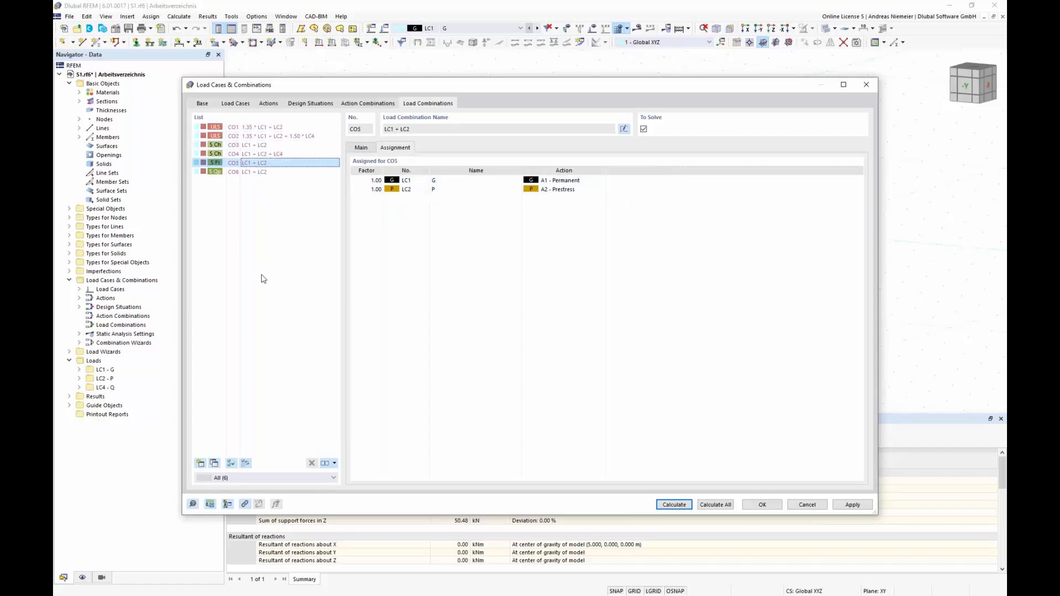
Step: Calculate all load cases and combinations, and close the S1 model without saving its changes
{"action": "left_click", "coordinate": [716, 505]}
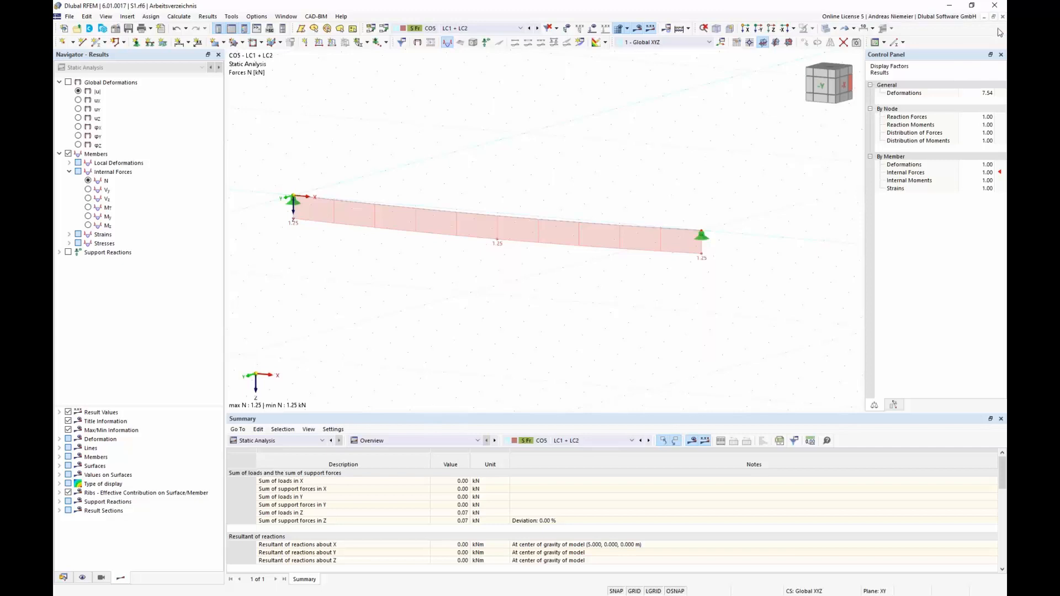
{"action": "left_click", "coordinate": [1003, 16]}
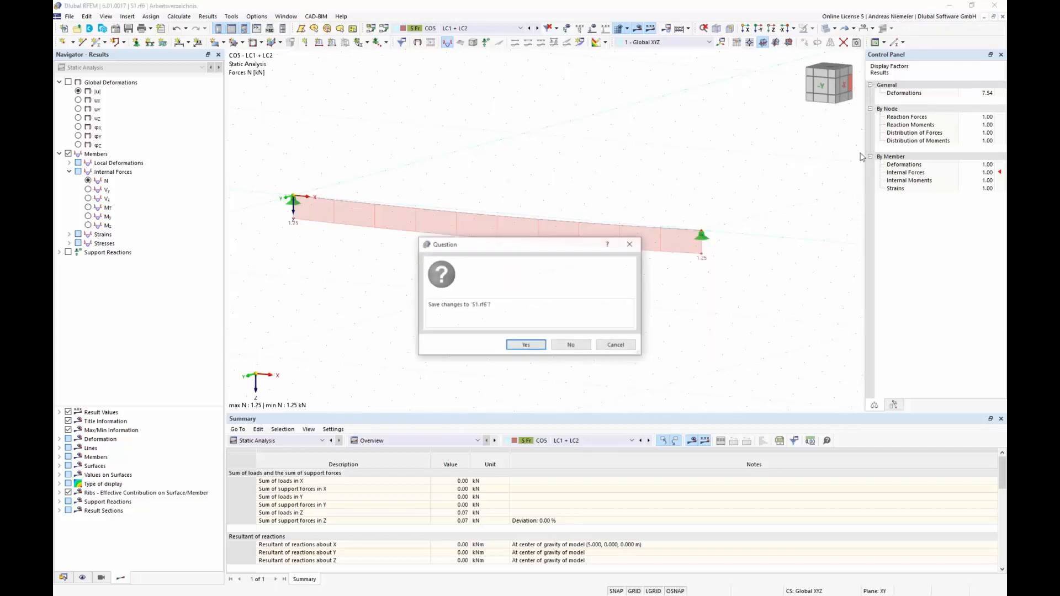
{"action": "left_click", "coordinate": [572, 346]}
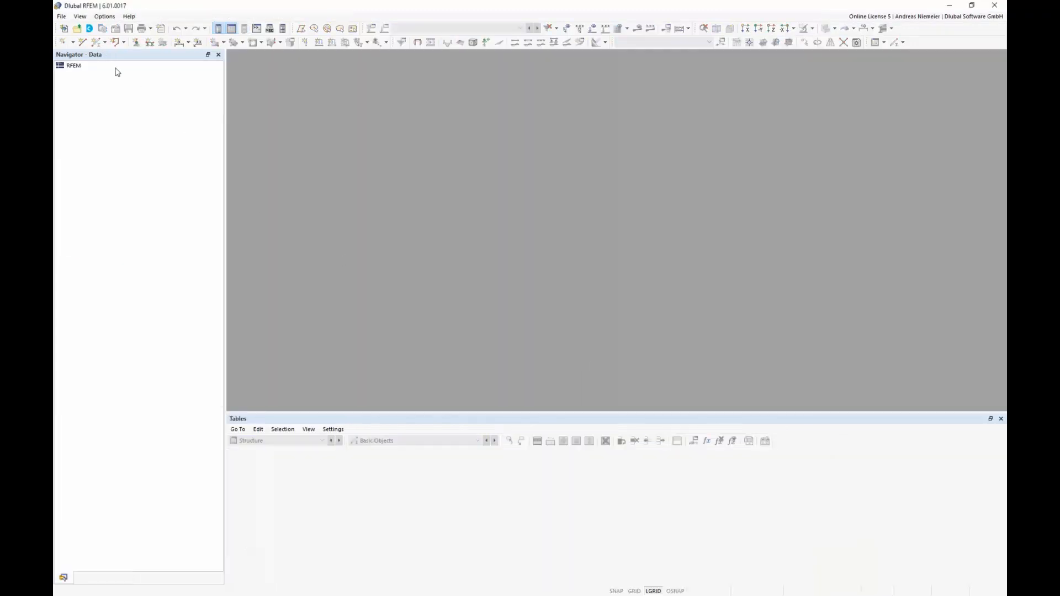
Step: Open the Membrane model from the RFEM6 FF RWIND Webinar folder on the desktop
{"action": "left_click", "coordinate": [61, 16]}
{"action": "left_click", "coordinate": [78, 37]}
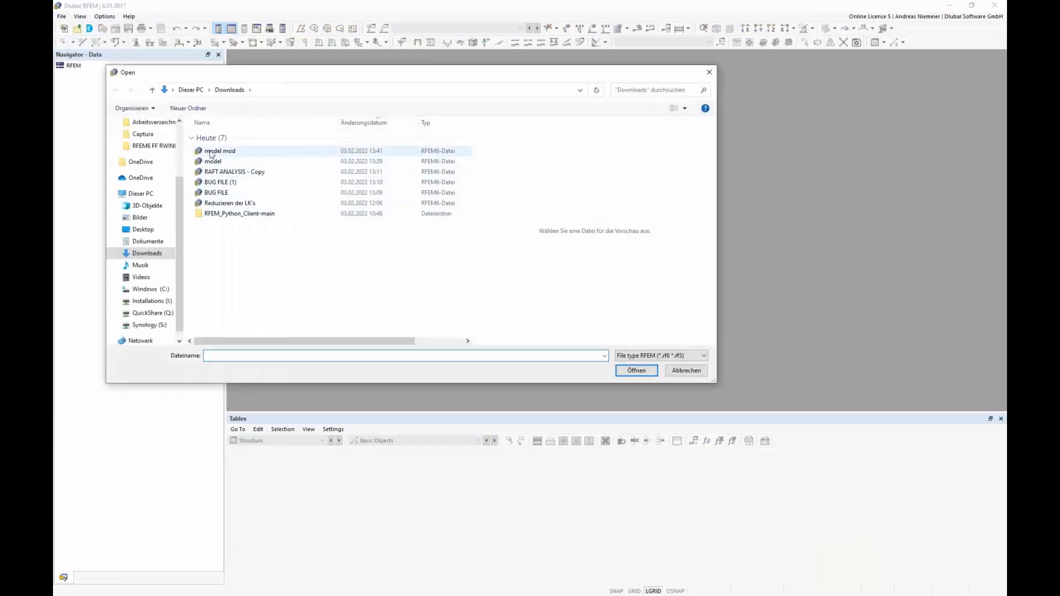
{"action": "scroll", "coordinate": [154, 143], "scroll_direction": "up", "scroll_amount": 3}
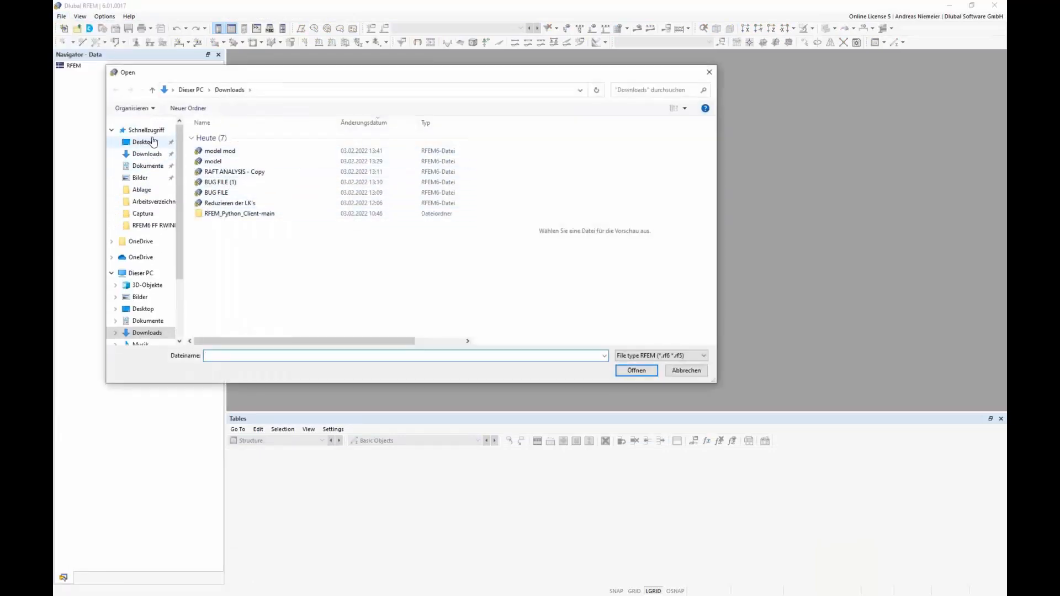
{"action": "left_click", "coordinate": [144, 142]}
{"action": "double_click", "coordinate": [243, 193]}
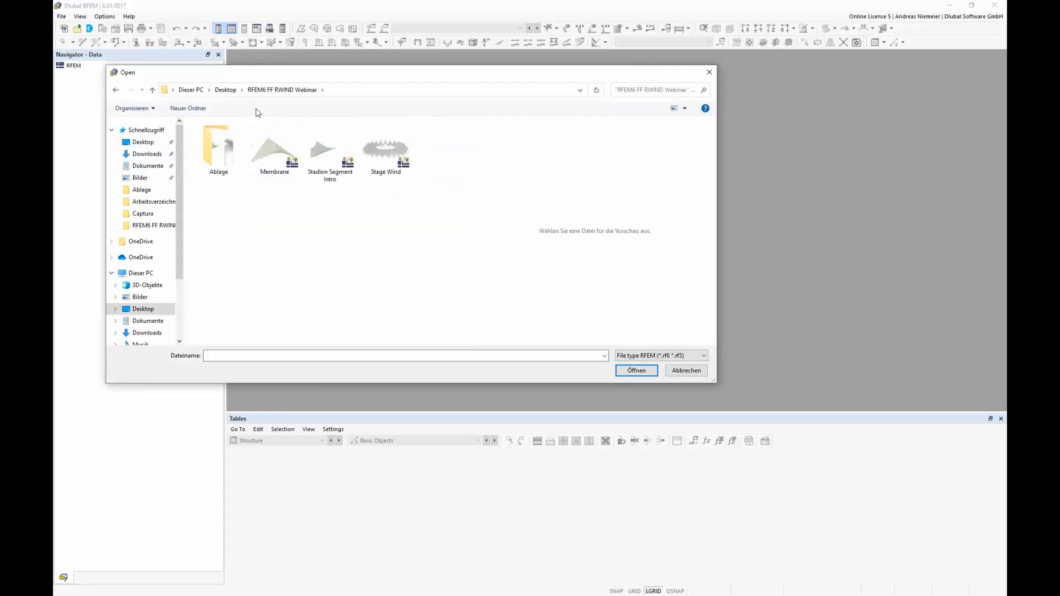
{"action": "left_click", "coordinate": [269, 157]}
{"action": "left_click", "coordinate": [637, 371]}
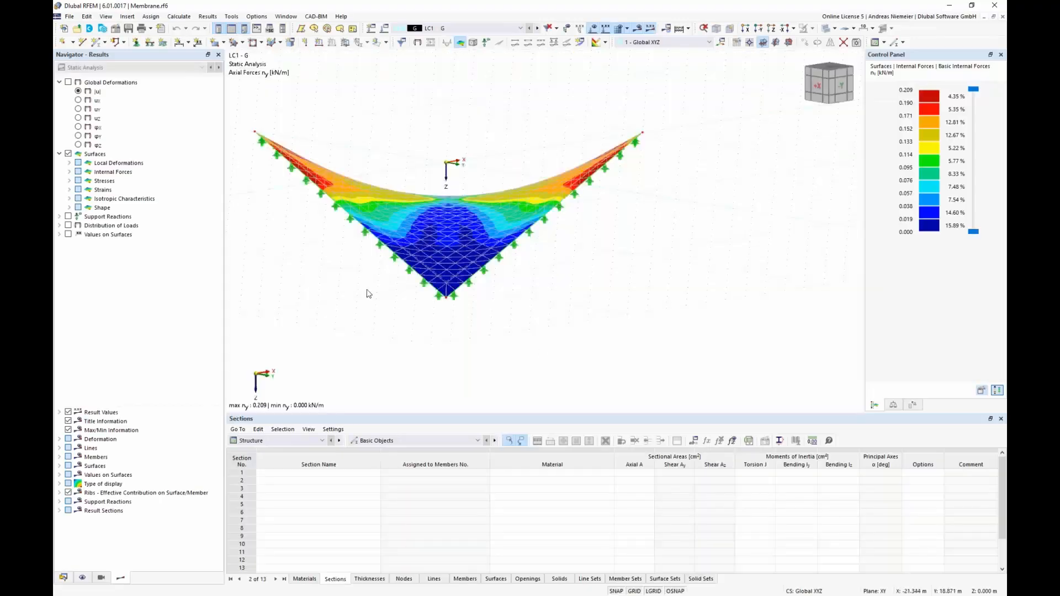
Step: Compare the membrane's axial forces n_y for load cases LC1, LC2 and LC3
{"action": "middle_click_drag", "start_coordinate": [304, 281], "coordinate": [497, 158], "text": "ctrl"}
{"action": "left_click", "coordinate": [481, 28]}
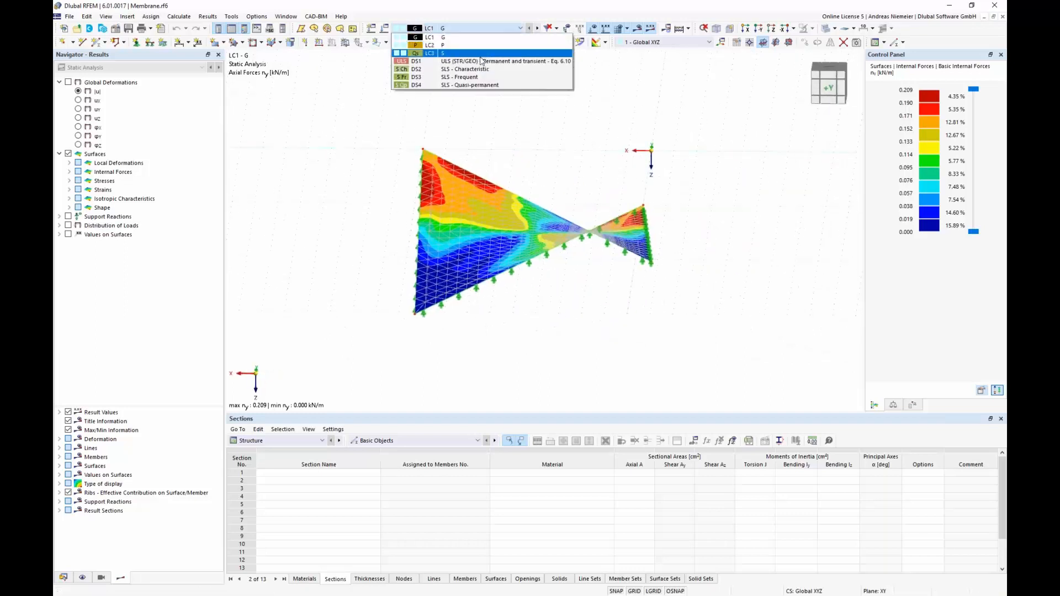
{"action": "left_click", "coordinate": [466, 31]}
{"action": "left_click", "coordinate": [465, 30]}
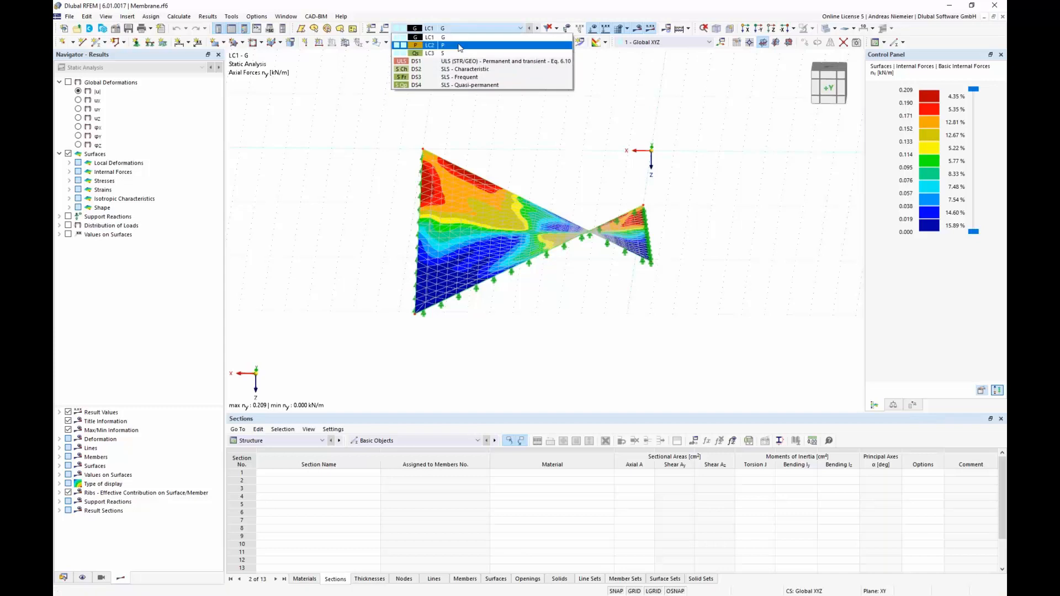
{"action": "left_click", "coordinate": [454, 46]}
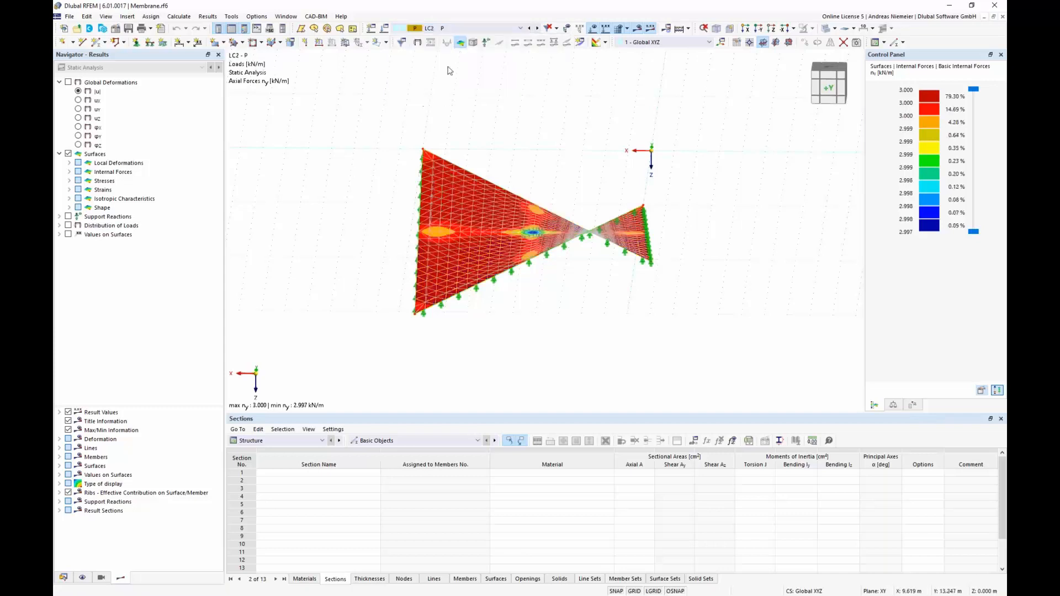
{"action": "left_click", "coordinate": [446, 54]}
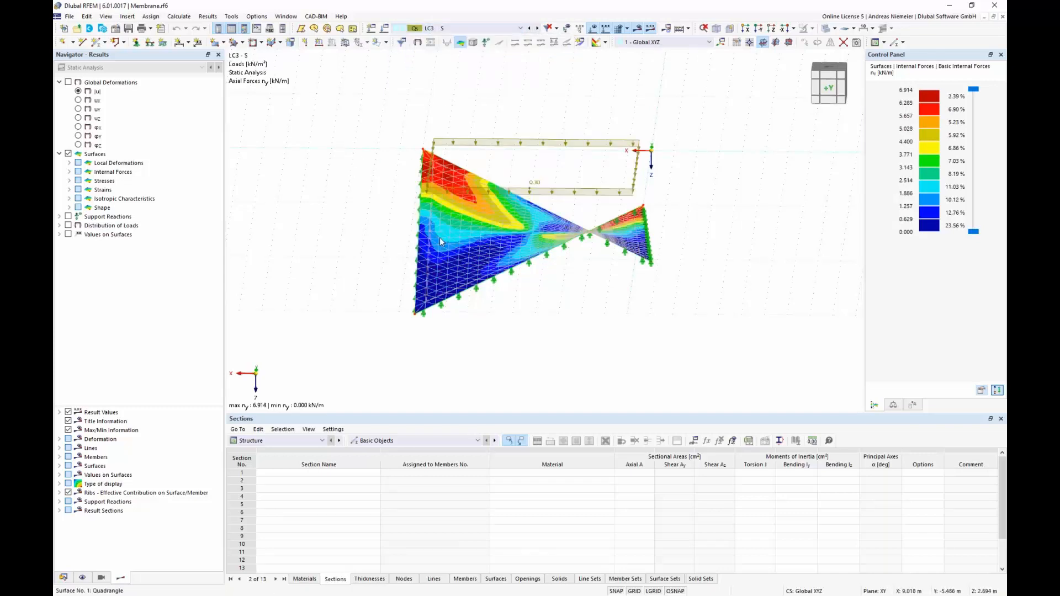
{"action": "left_click", "coordinate": [465, 28]}
{"action": "left_click", "coordinate": [450, 40]}
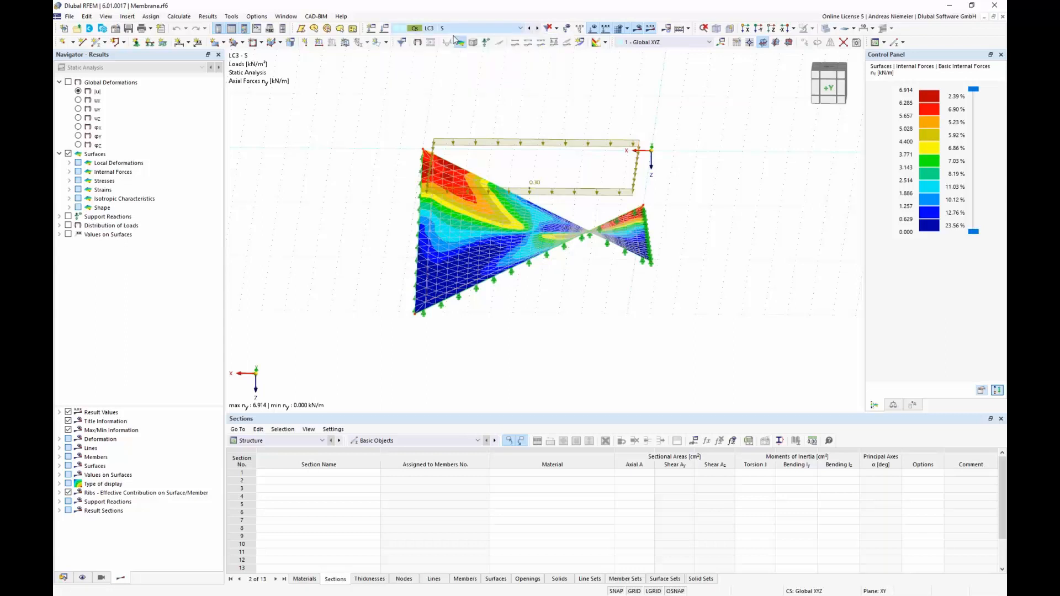
{"action": "middle_click_drag", "start_coordinate": [370, 198], "coordinate": [355, 230], "text": "ctrl"}
Step: Display load case LC2 P and inspect the parameters of its form-finding surface load without changing them
{"action": "left_click", "coordinate": [465, 28]}
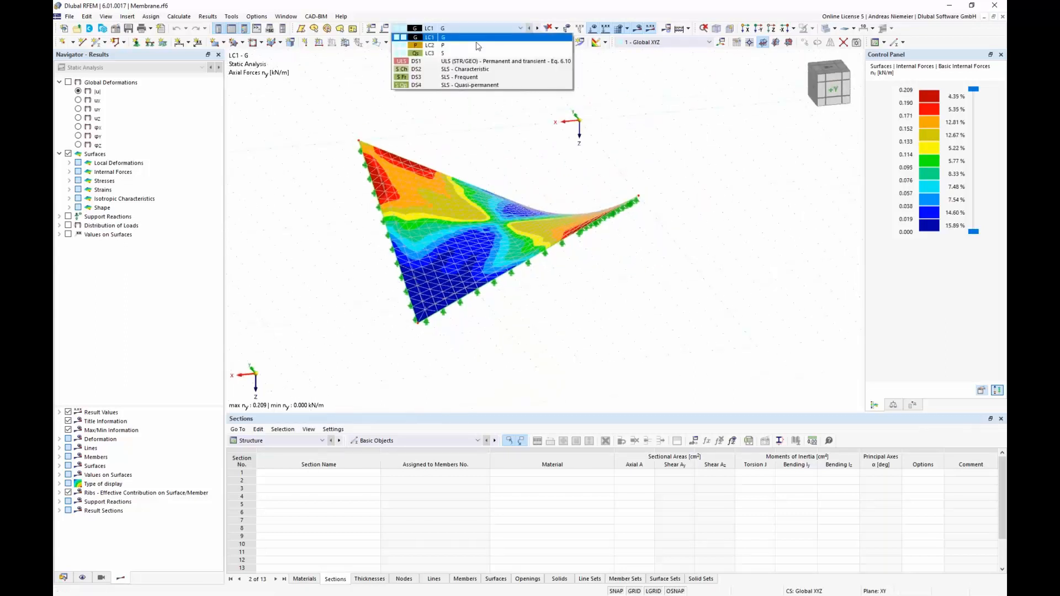
{"action": "left_click", "coordinate": [472, 46]}
{"action": "scroll", "coordinate": [521, 284], "scroll_direction": "up", "scroll_amount": 1}
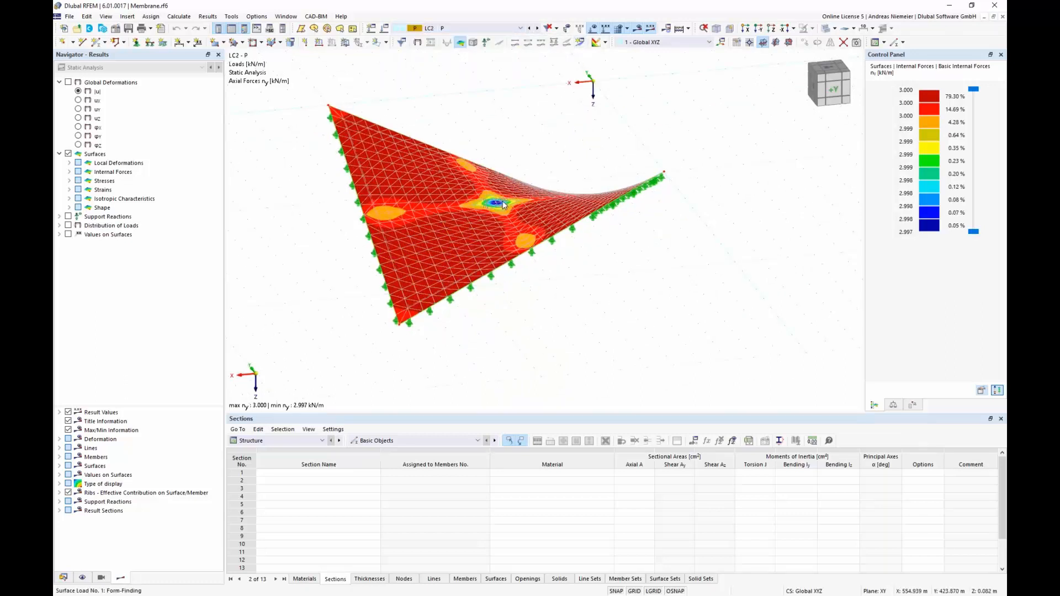
{"action": "double_click", "coordinate": [536, 248]}
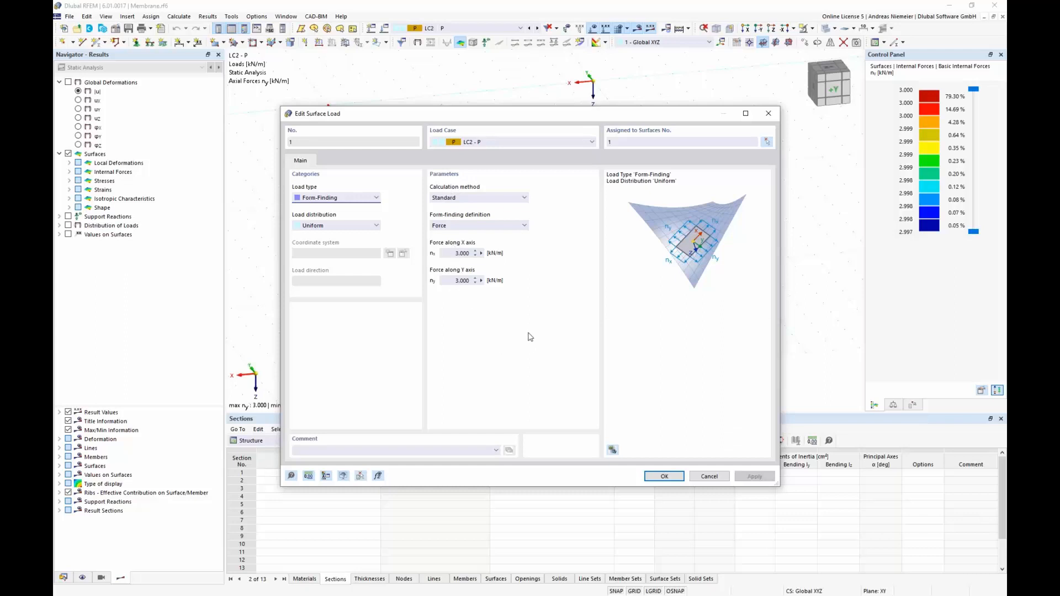
{"action": "left_click", "coordinate": [708, 476]}
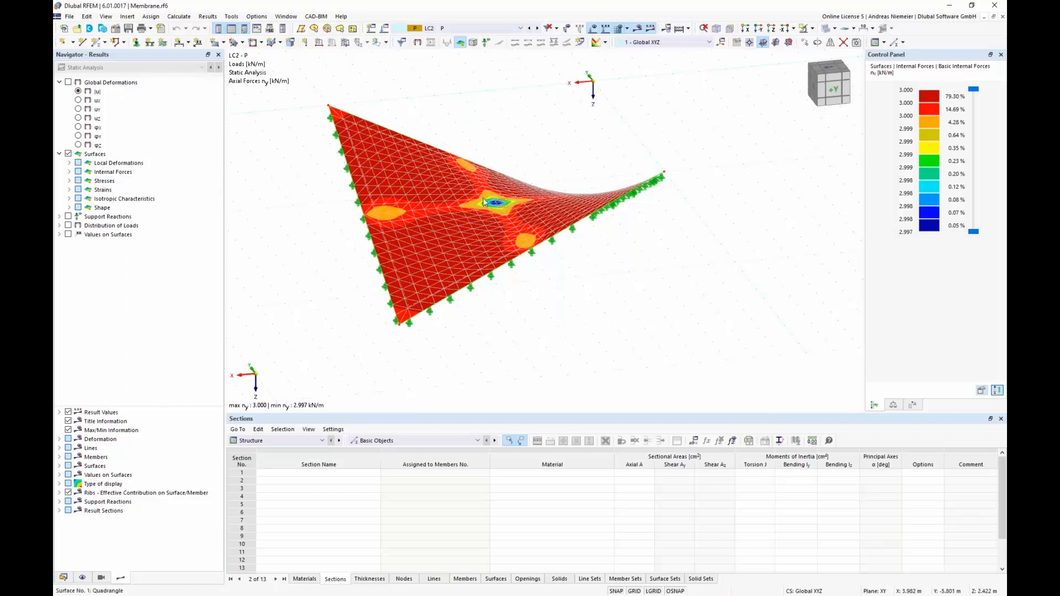
Step: Compare the basic internal forces n_x and n_y of the membrane surface in load case LC2
{"action": "left_click", "coordinate": [69, 172]}
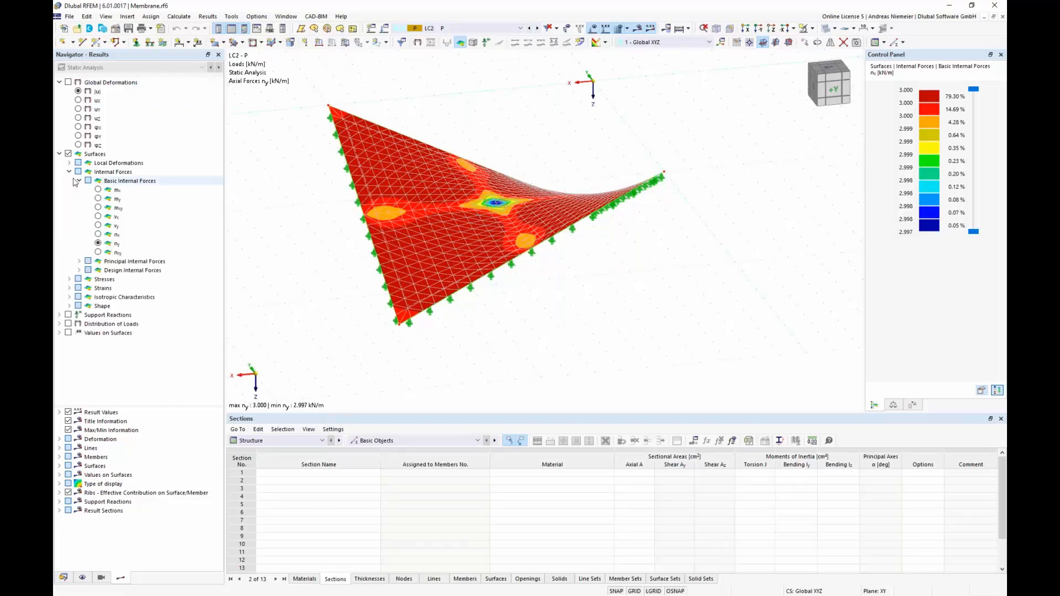
{"action": "left_click", "coordinate": [98, 235]}
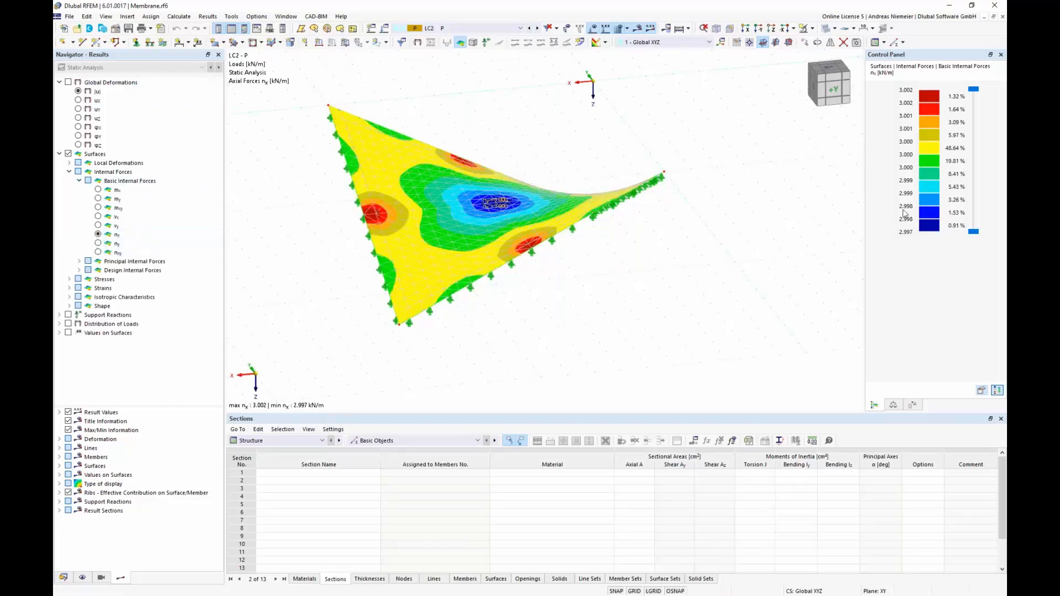
{"action": "left_click", "coordinate": [116, 243]}
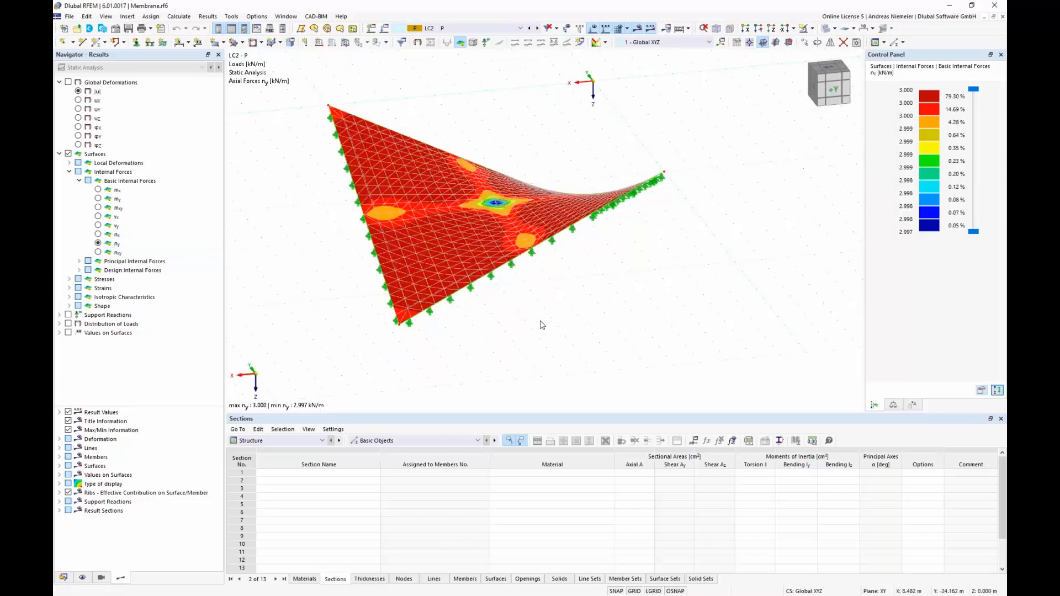
Step: Activate the combination wizard for the EN 1990 standard in the membrane model's load case and combination settings
{"action": "left_click", "coordinate": [480, 29]}
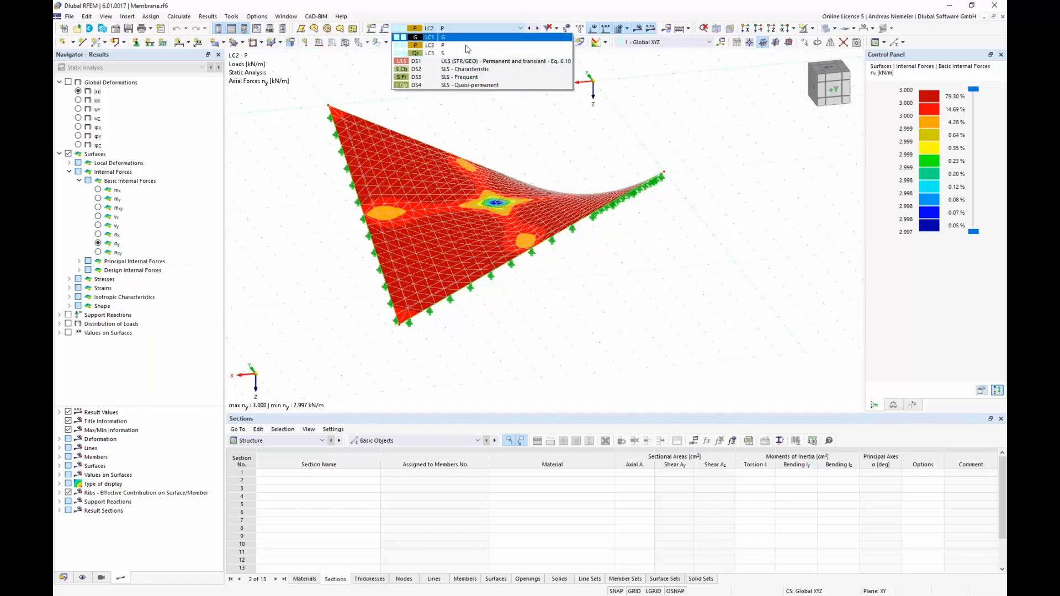
{"action": "left_click", "coordinate": [468, 46]}
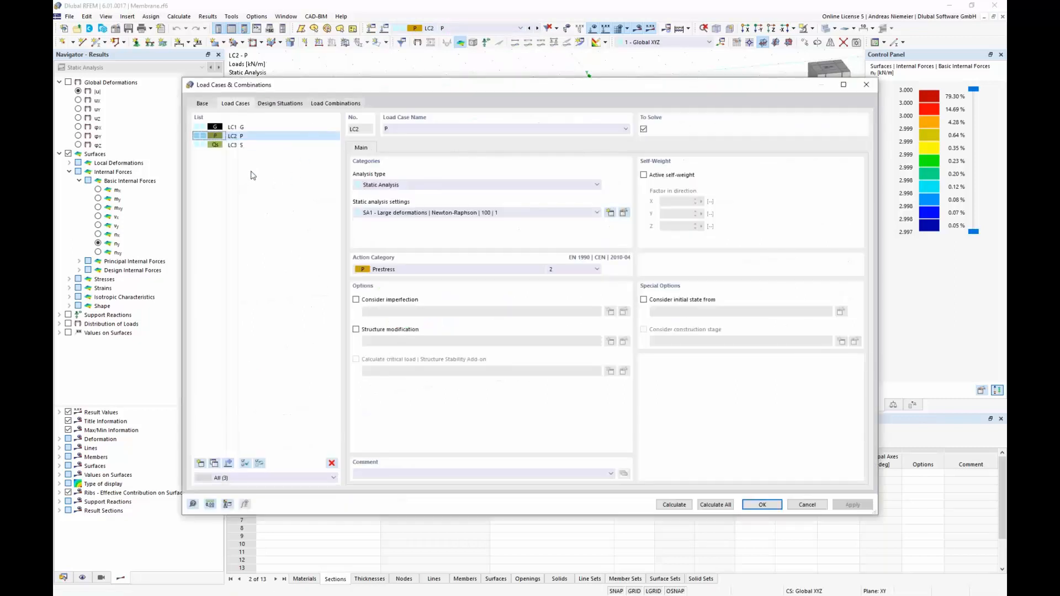
{"action": "left_click", "coordinate": [202, 103]}
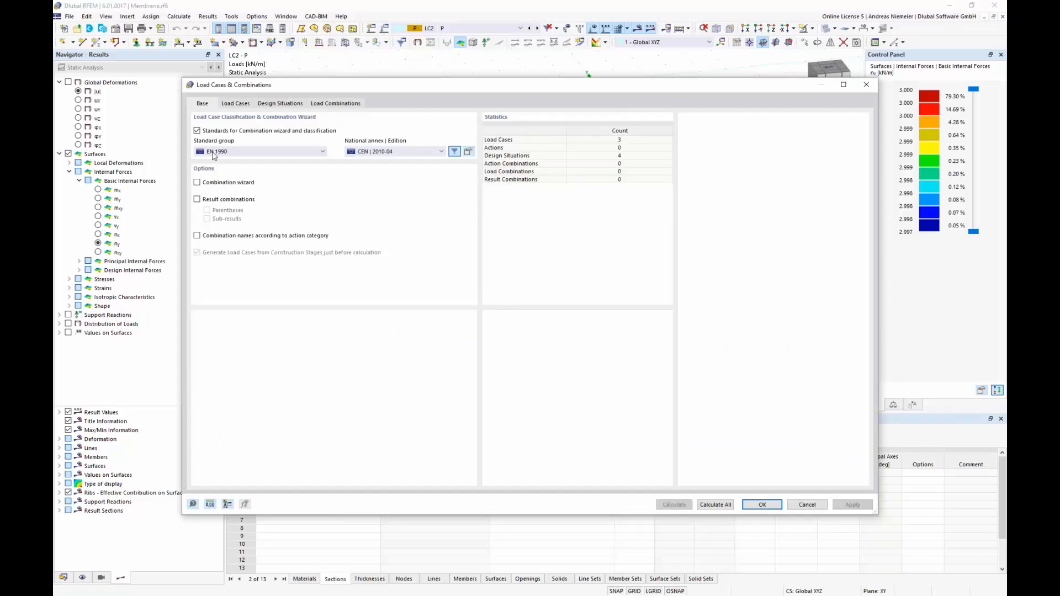
{"action": "left_click", "coordinate": [206, 187]}
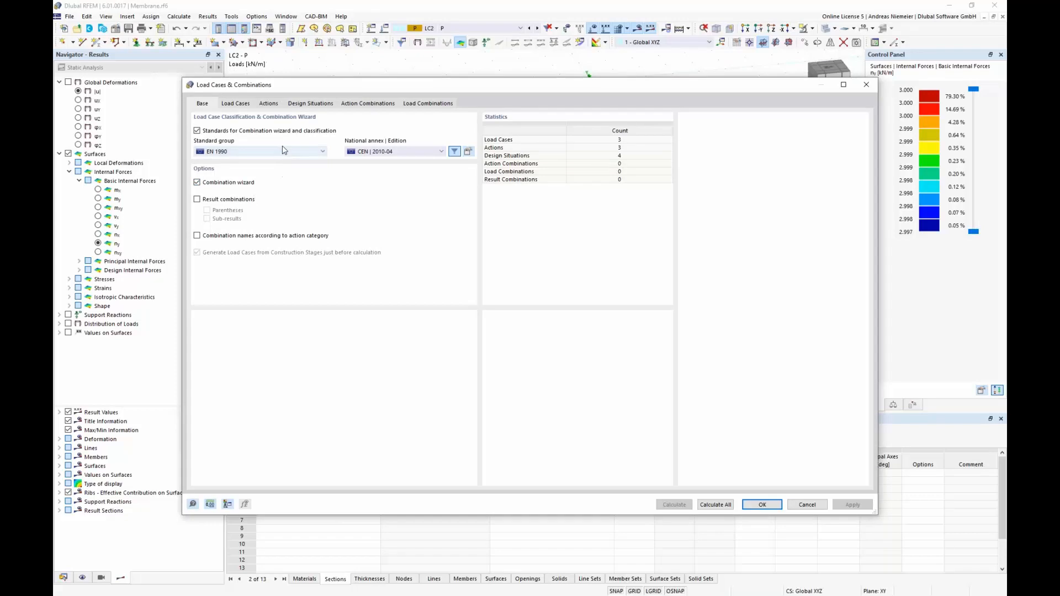
Step: Make the combination wizard for the load combinations consider the initial state from load case LC2 - P
{"action": "left_click", "coordinate": [297, 104]}
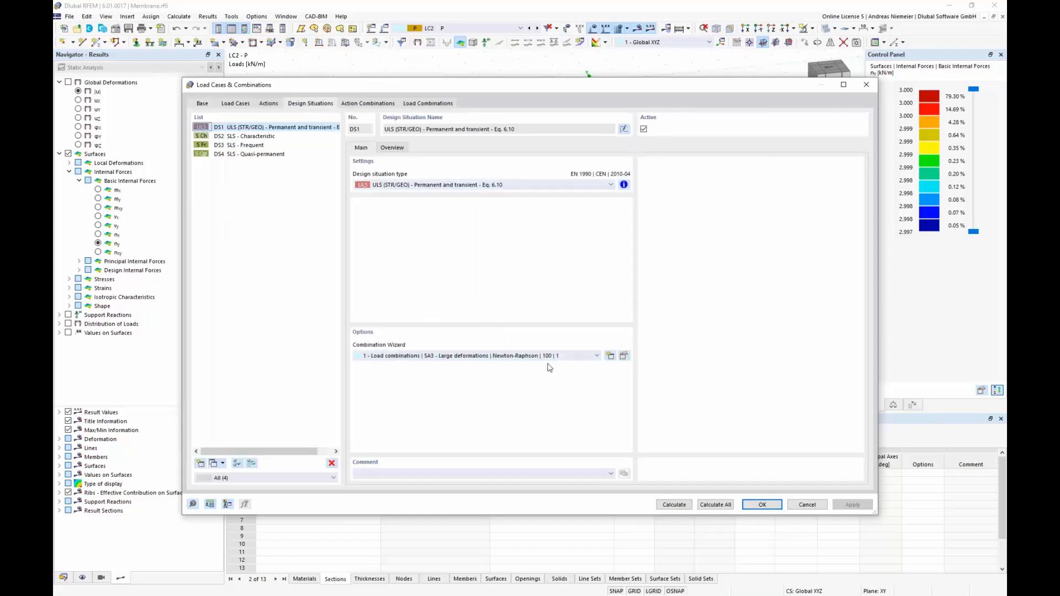
{"action": "left_click", "coordinate": [624, 356]}
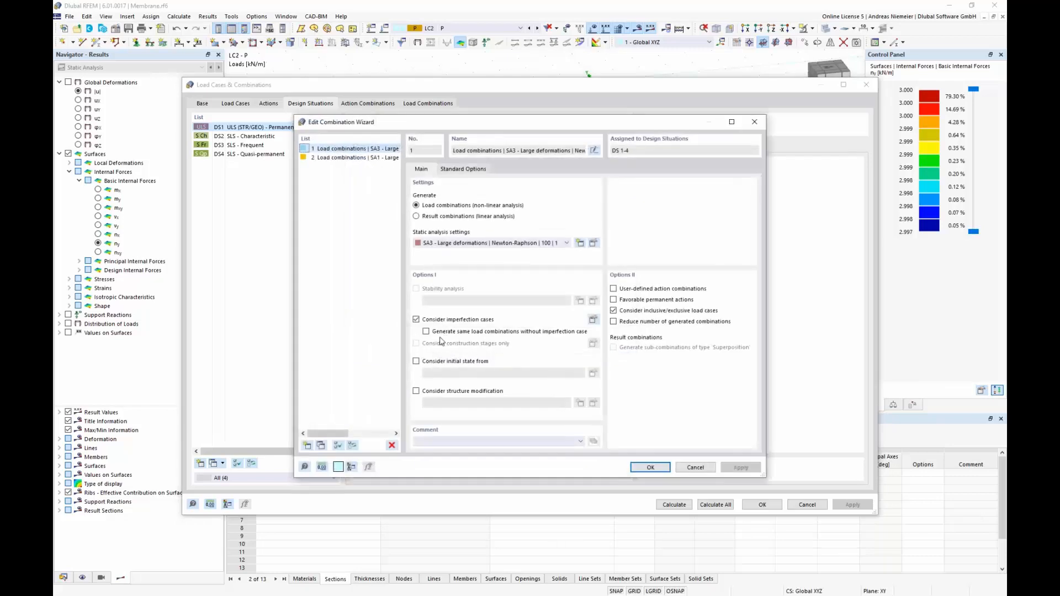
{"action": "left_click", "coordinate": [457, 362]}
{"action": "left_click", "coordinate": [463, 374]}
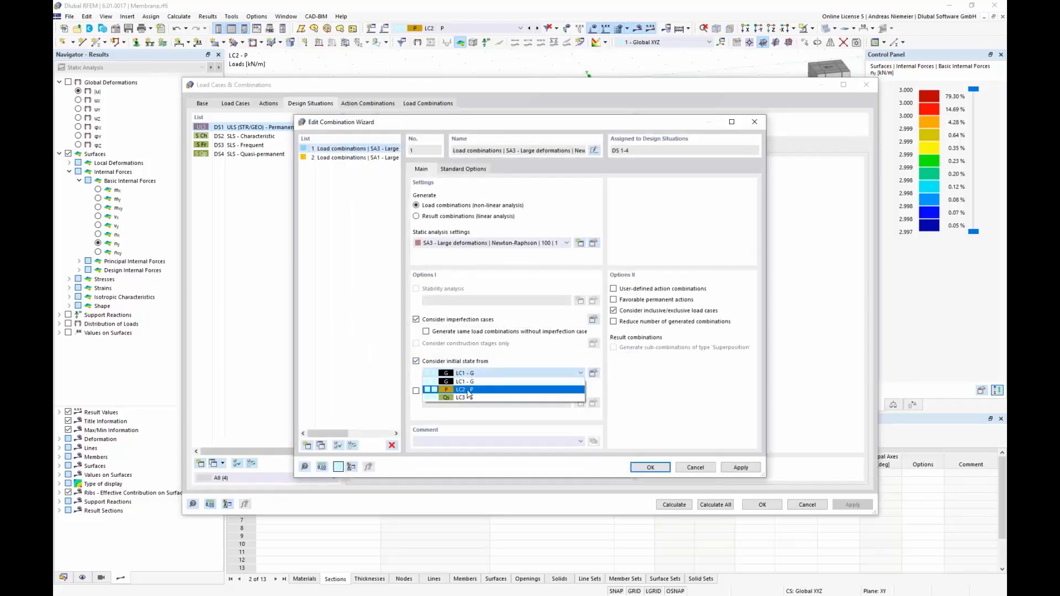
{"action": "left_click", "coordinate": [465, 390]}
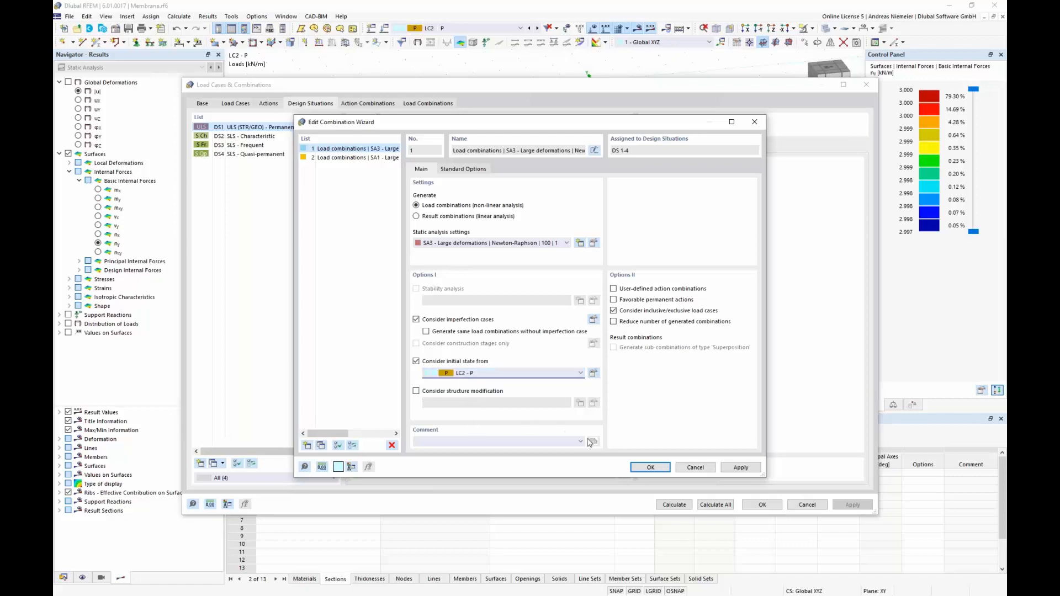
{"action": "left_click", "coordinate": [652, 473]}
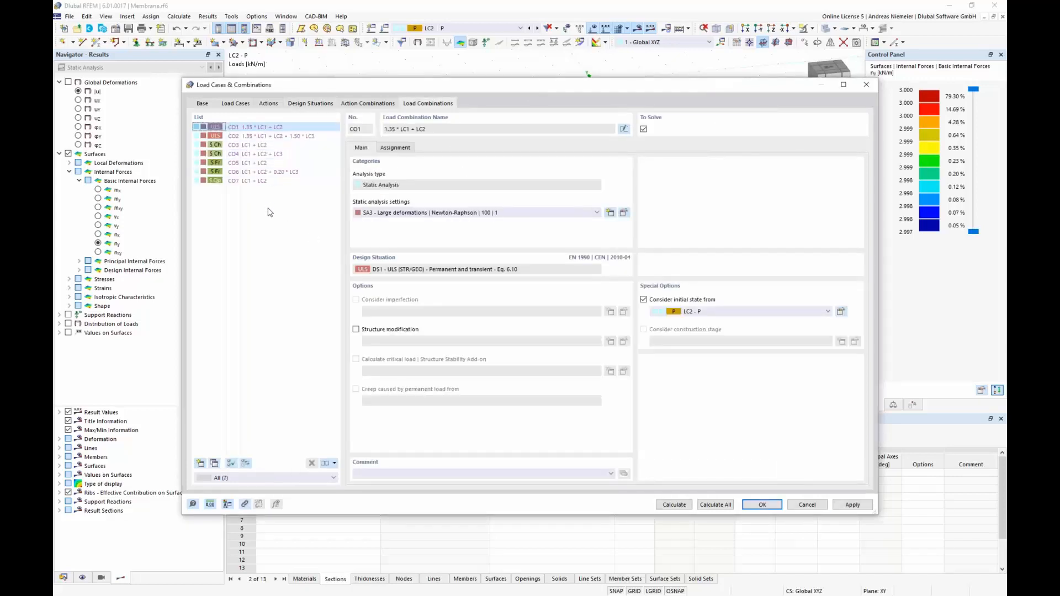
Step: Check the initial state settings of load combinations CO4 and CO7 and calculate all load cases and combinations
{"action": "left_click", "coordinate": [271, 154]}
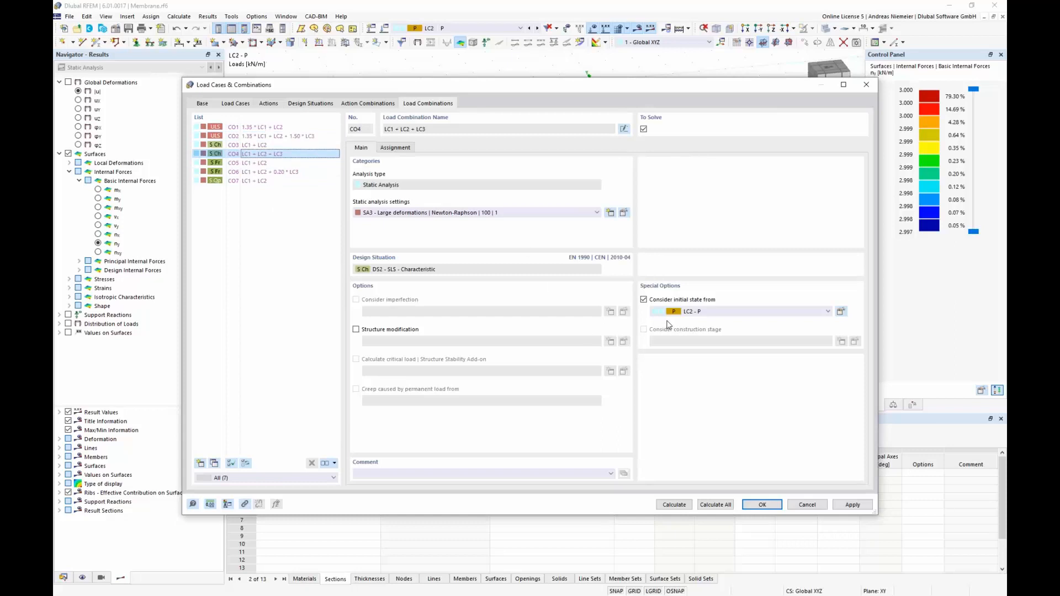
{"action": "left_click", "coordinate": [257, 181]}
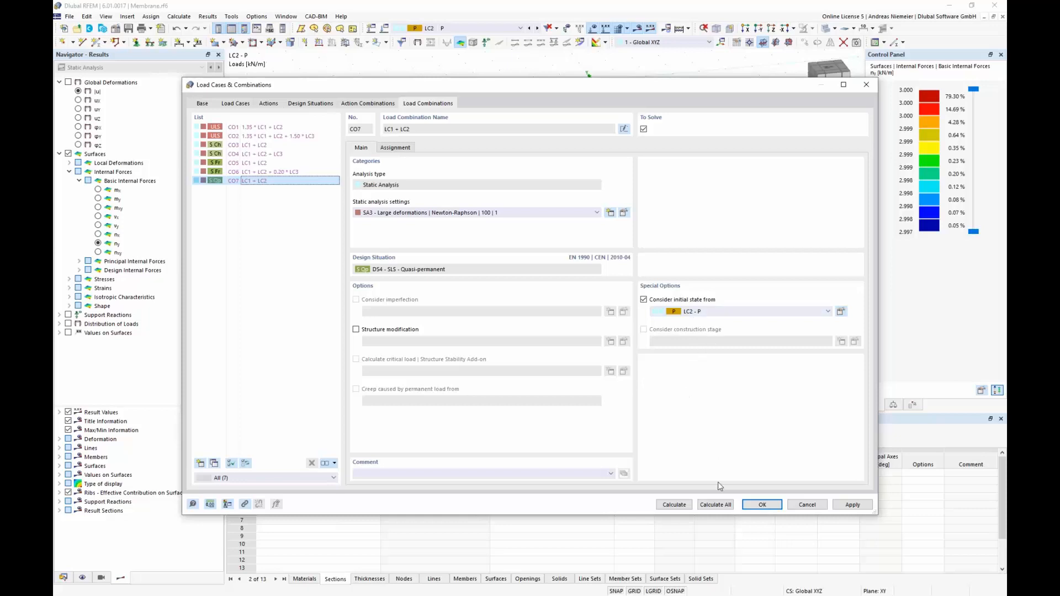
{"action": "left_click", "coordinate": [720, 505]}
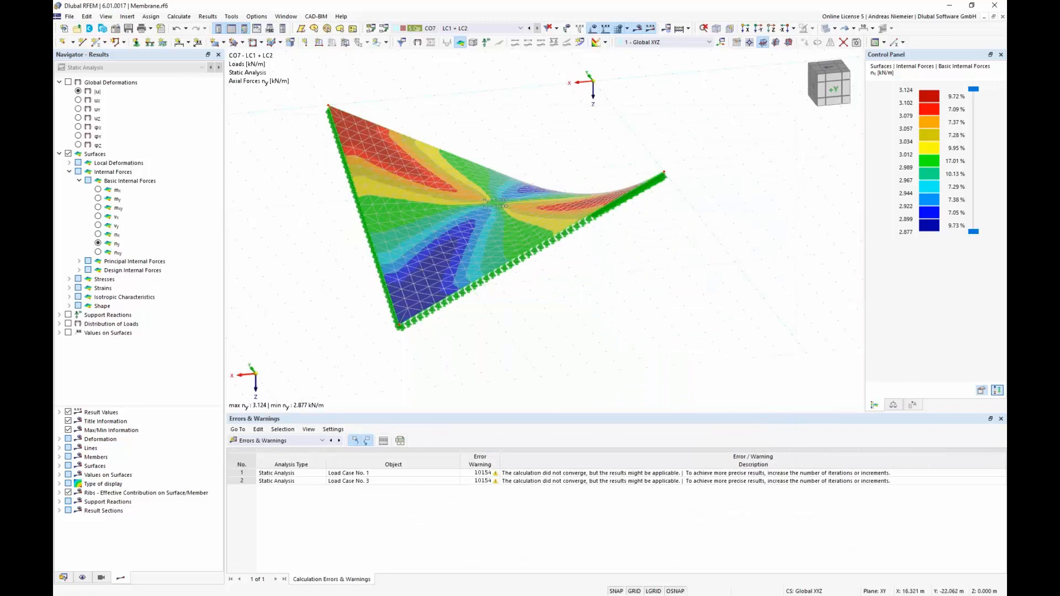
Step: Compare the membrane's axial forces n_y for load combinations CO5 and CO6
{"action": "middle_click_drag", "start_coordinate": [357, 325], "coordinate": [377, 273], "text": "ctrl"}
{"action": "scroll", "coordinate": [370, 271], "scroll_direction": "down", "scroll_amount": 1}
{"action": "left_click", "coordinate": [482, 29]}
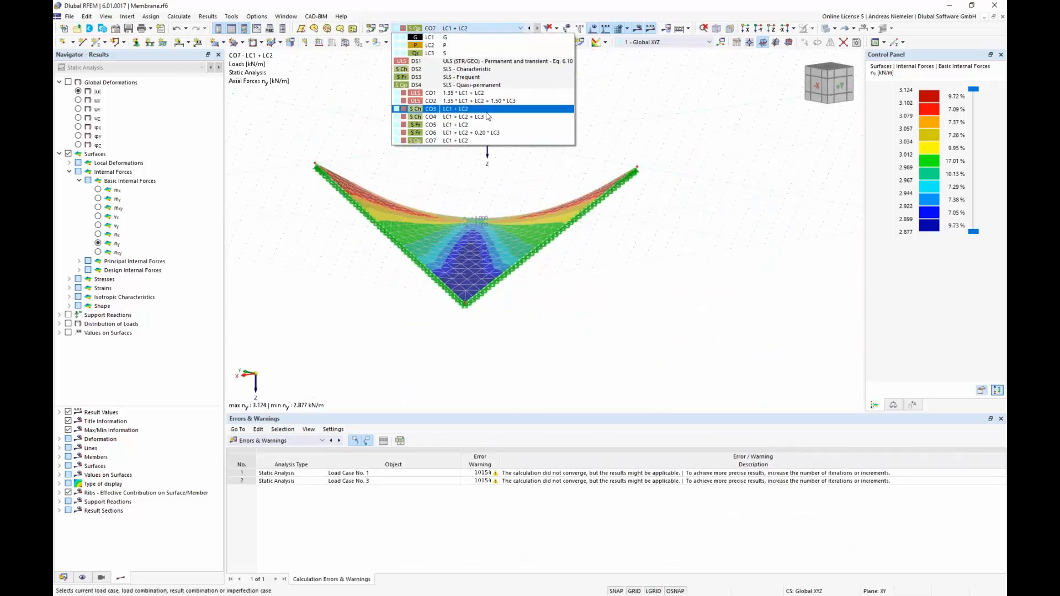
{"action": "left_click", "coordinate": [484, 126]}
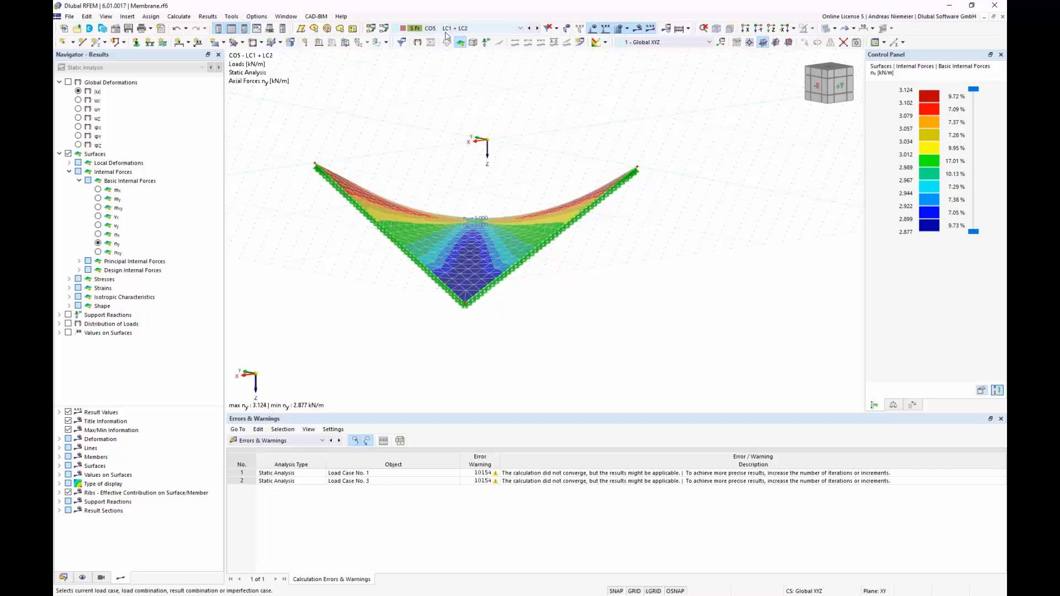
{"action": "middle_click_drag", "start_coordinate": [563, 169], "coordinate": [547, 172], "text": "ctrl"}
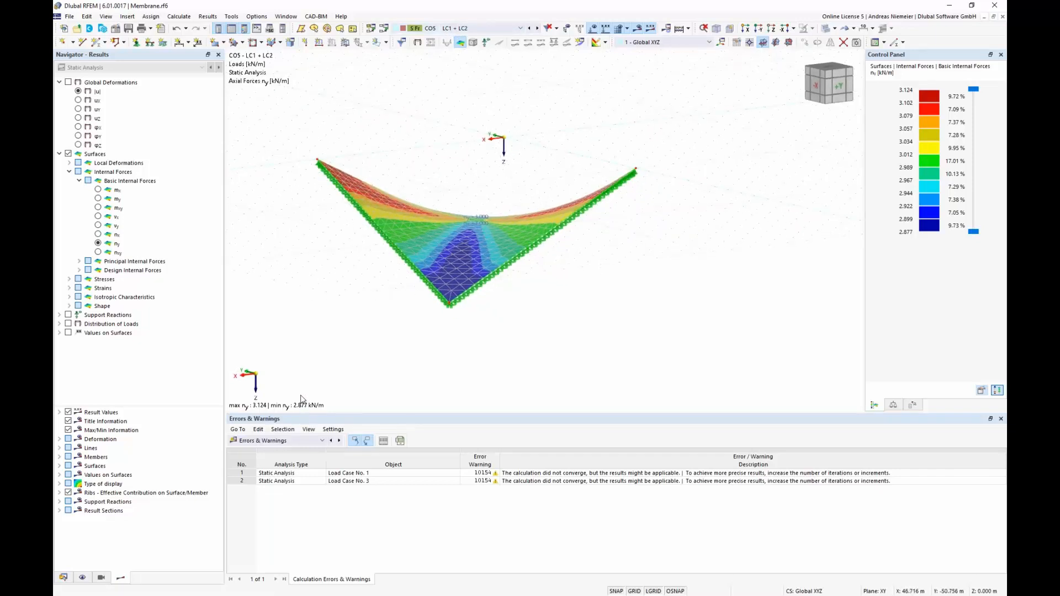
{"action": "left_click", "coordinate": [484, 28]}
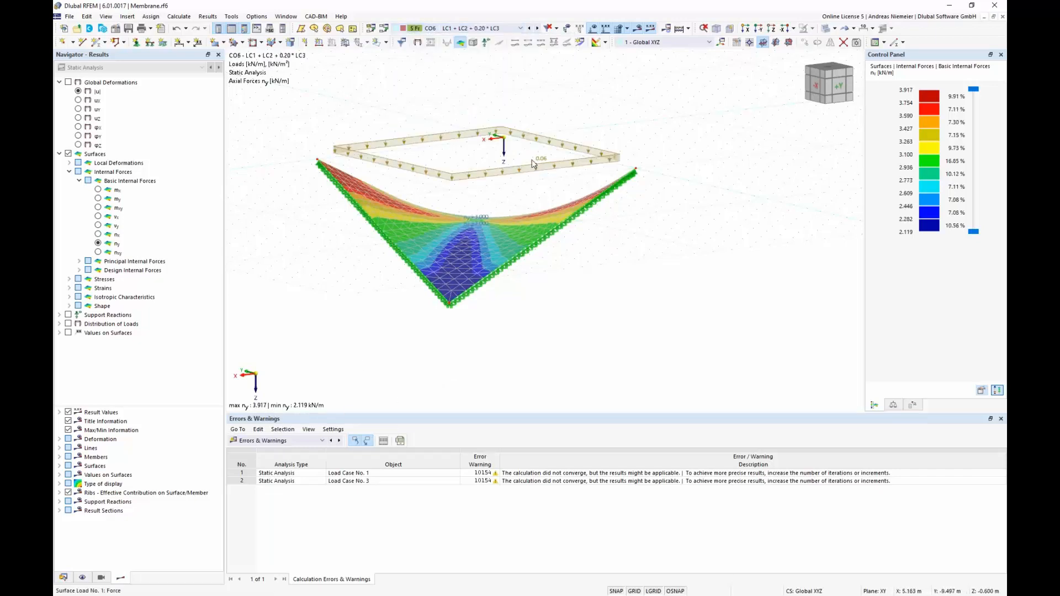
{"action": "scroll", "coordinate": [263, 410], "scroll_direction": "up", "scroll_amount": 1}
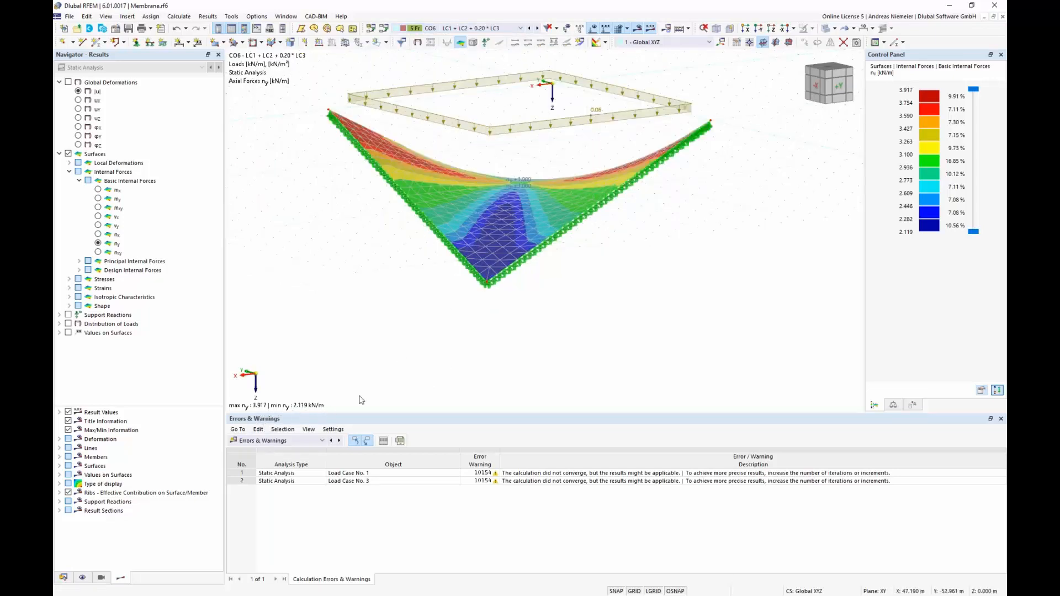
{"action": "scroll", "coordinate": [527, 325], "scroll_direction": "up", "scroll_amount": 2}
{"action": "middle_click_drag", "start_coordinate": [518, 321], "coordinate": [521, 288], "text": "ctrl"}
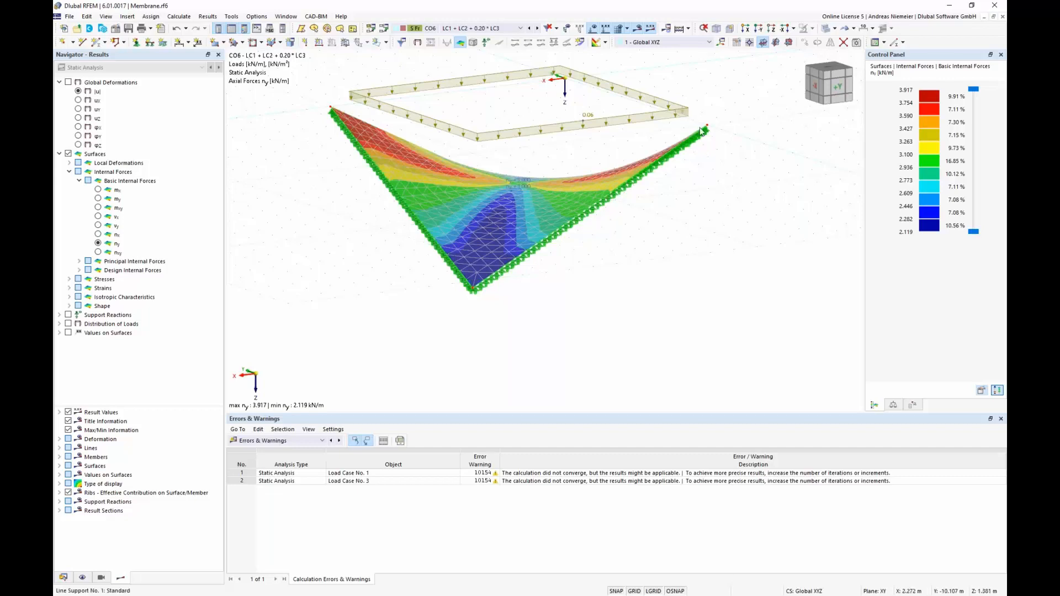
Step: Close the Membrane.rf6 model without saving its changes
{"action": "left_click", "coordinate": [1002, 17]}
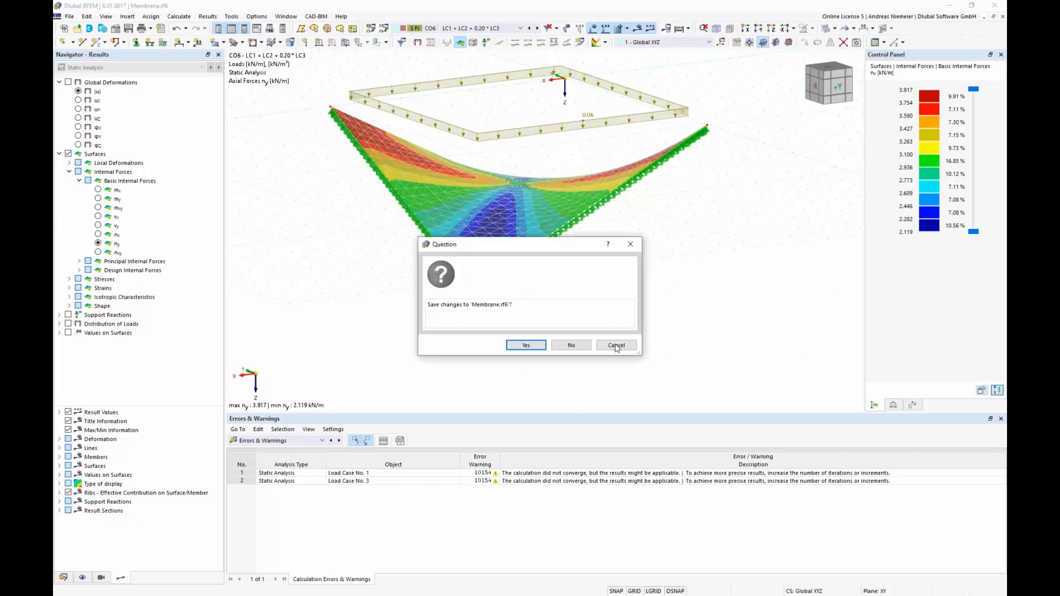
{"action": "left_click", "coordinate": [574, 347]}
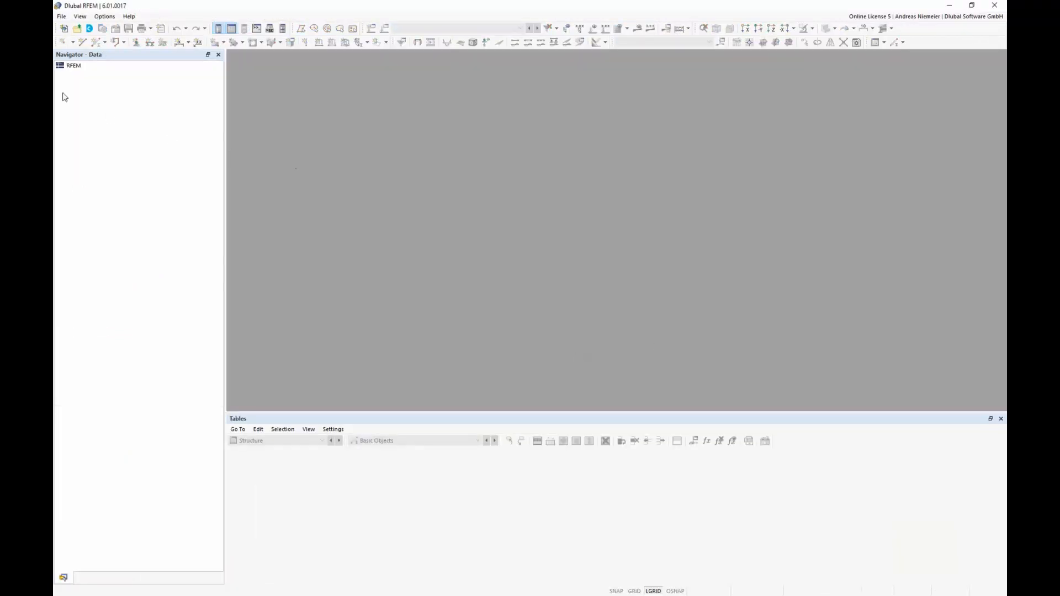
{"action": "left_click", "coordinate": [64, 29]}
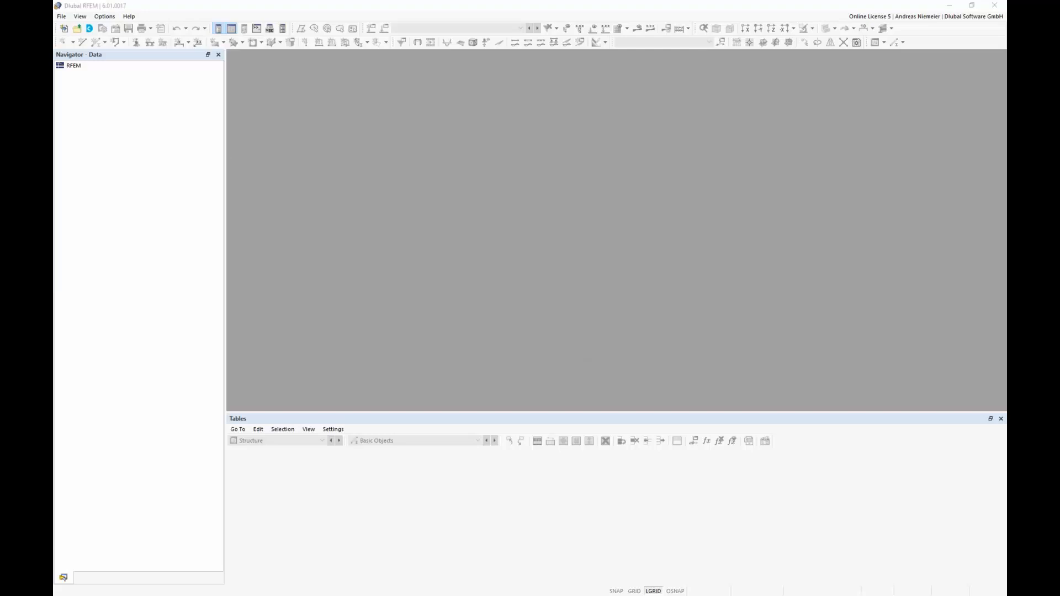
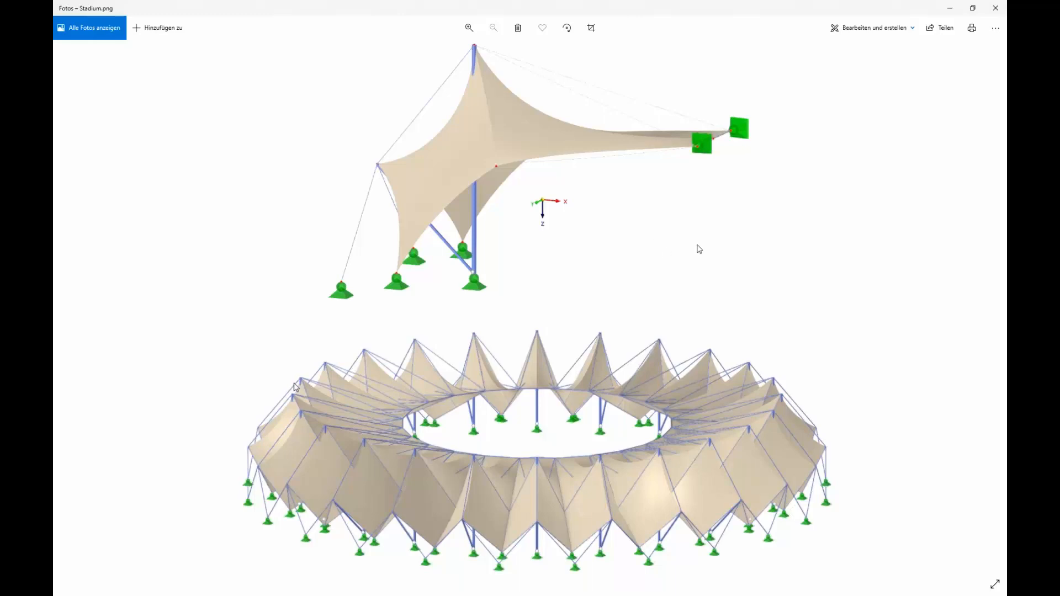
Step: Create a 3D model named S2 with the Form-Finding and Construction Stages Analysis add-ons, overwriting the existing model
{"action": "left_click", "coordinate": [950, 10]}
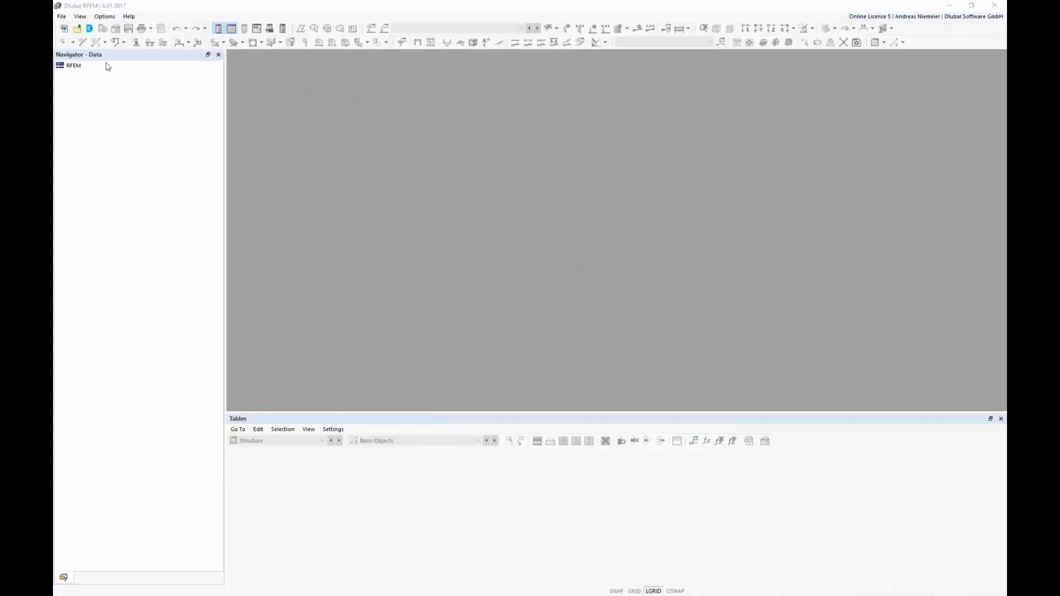
{"action": "left_click", "coordinate": [62, 16]}
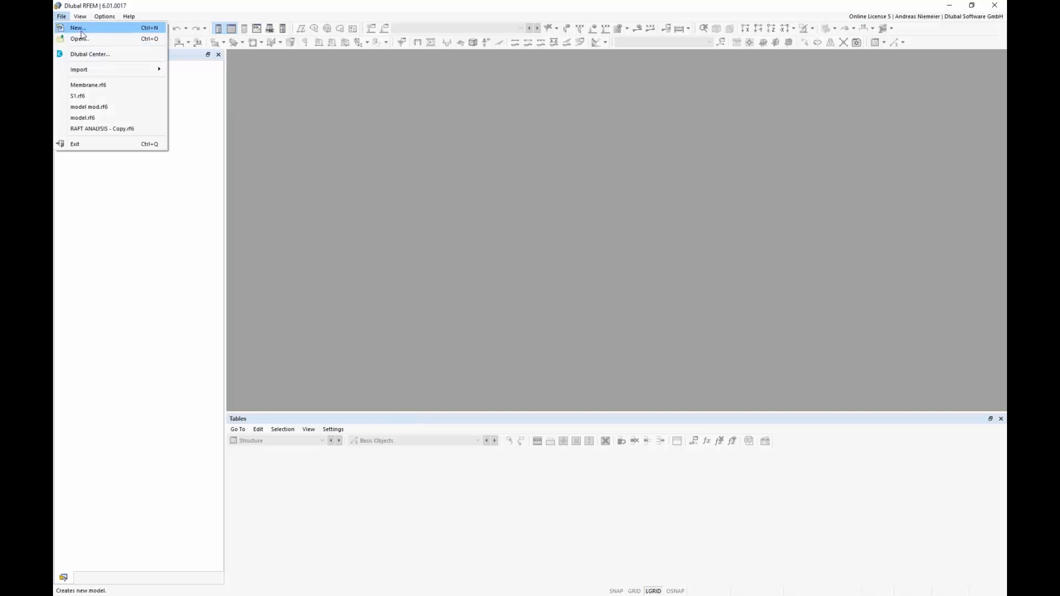
{"action": "left_click", "coordinate": [81, 29]}
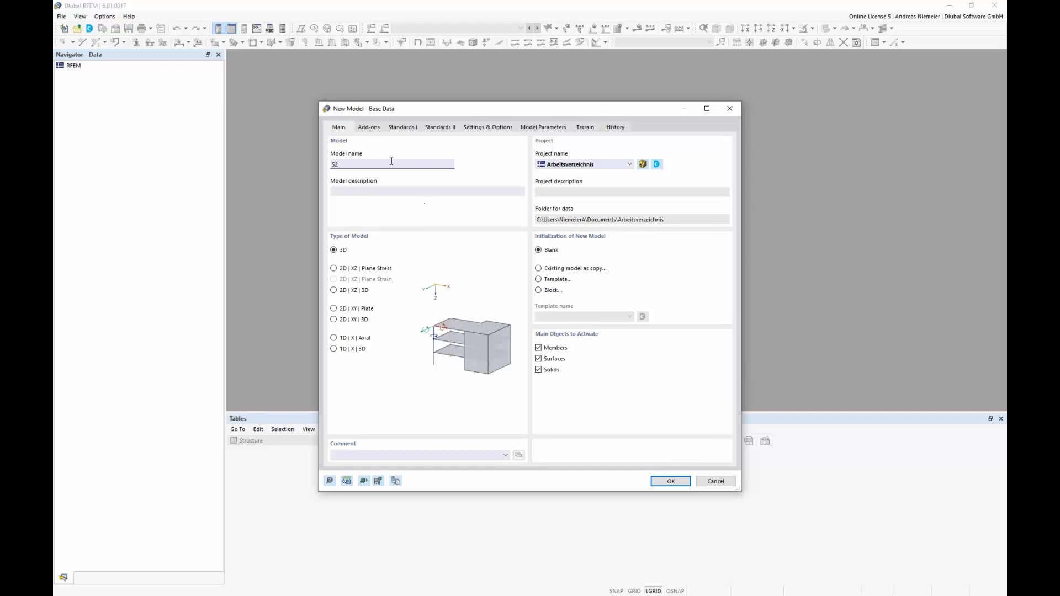
{"action": "left_click", "coordinate": [368, 127]}
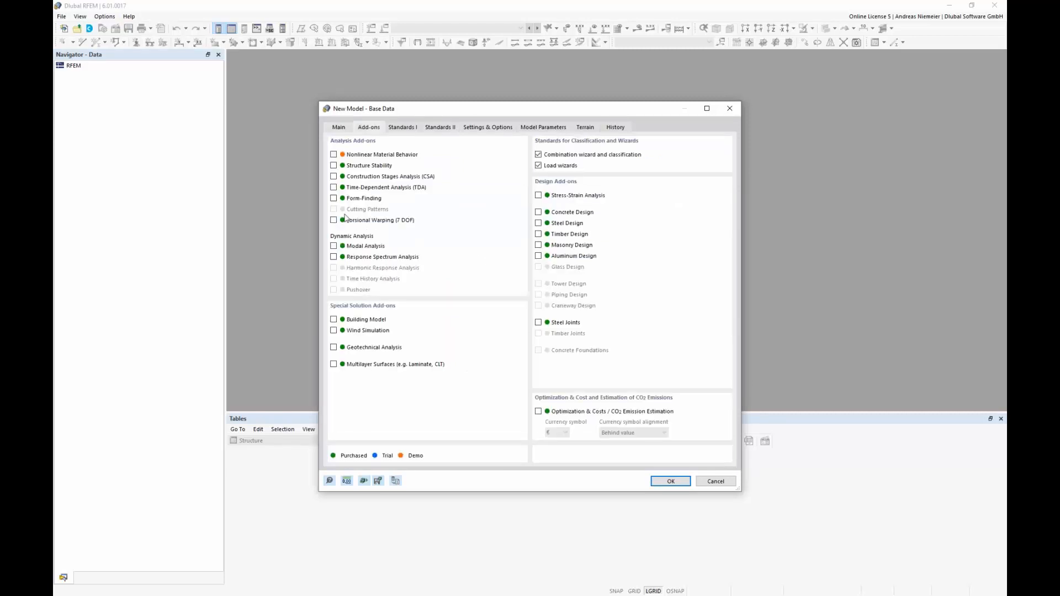
{"action": "left_click", "coordinate": [333, 198]}
{"action": "left_click", "coordinate": [334, 176]}
{"action": "left_click", "coordinate": [670, 485]}
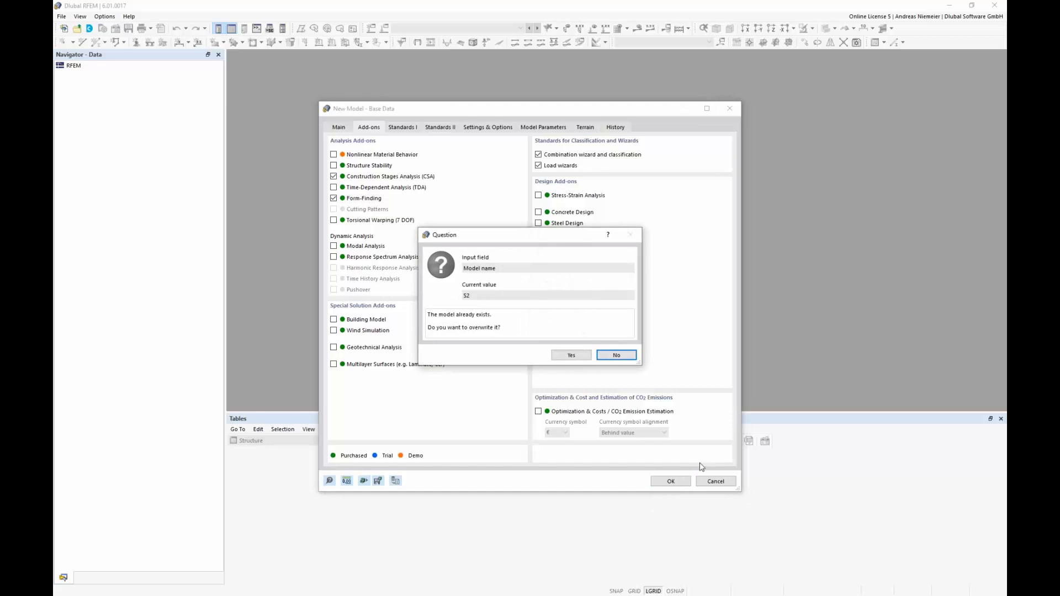
{"action": "left_click", "coordinate": [575, 356]}
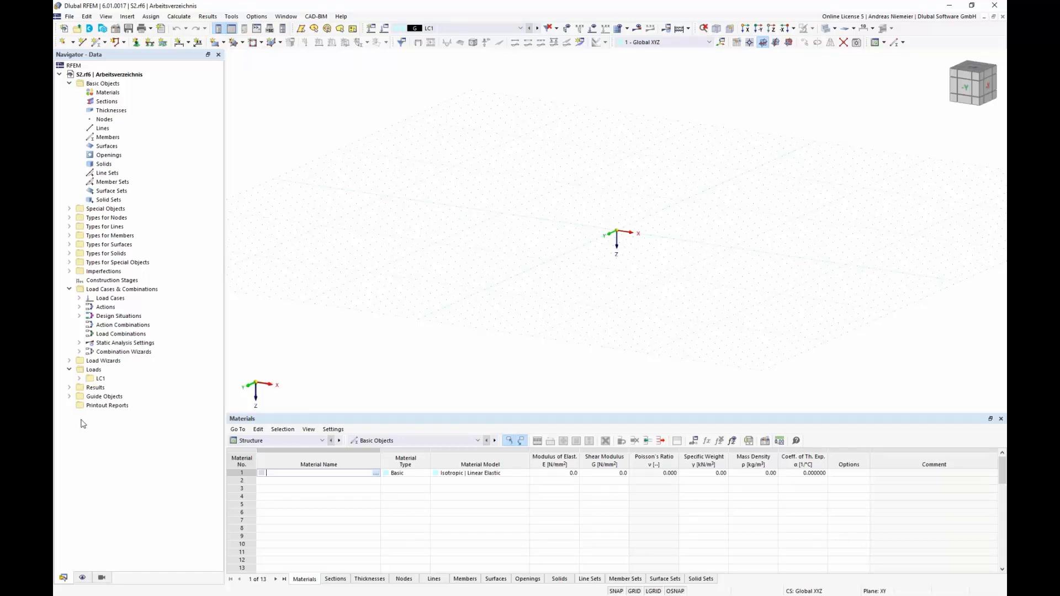
Step: Start a new background layer under the guide objects and load the Base.dxf file into it
{"action": "left_click", "coordinate": [69, 397]}
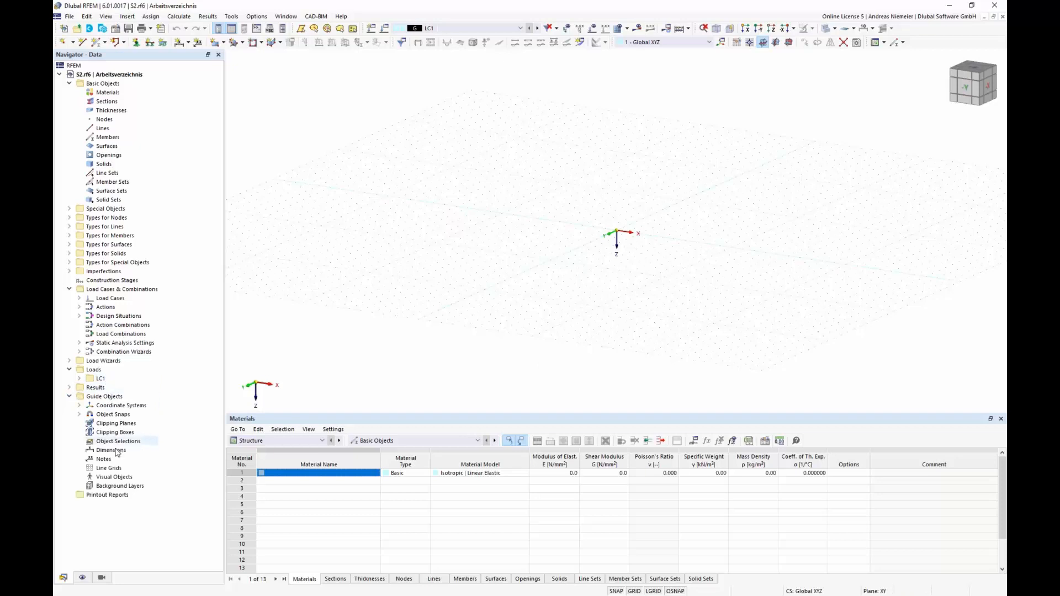
{"action": "left_click", "coordinate": [116, 487]}
{"action": "right_click", "coordinate": [114, 486]}
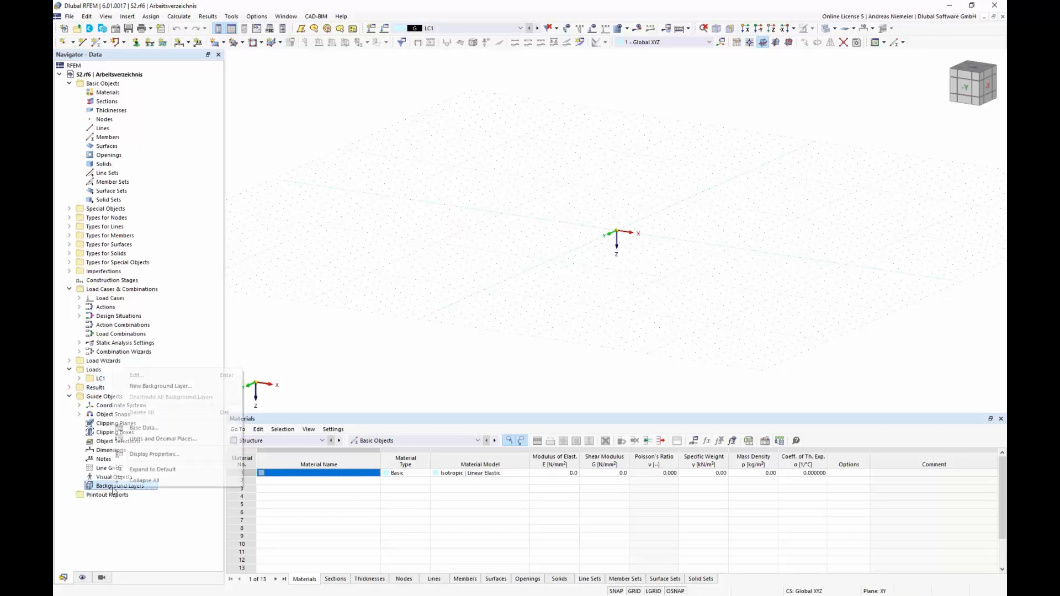
{"action": "left_click", "coordinate": [186, 387]}
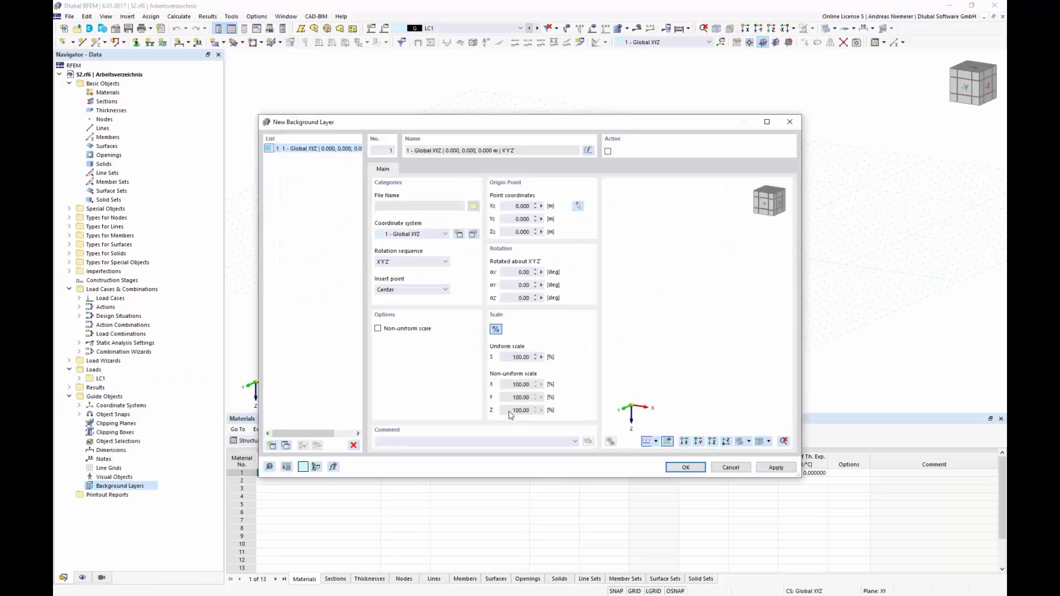
{"action": "left_click", "coordinate": [474, 206]}
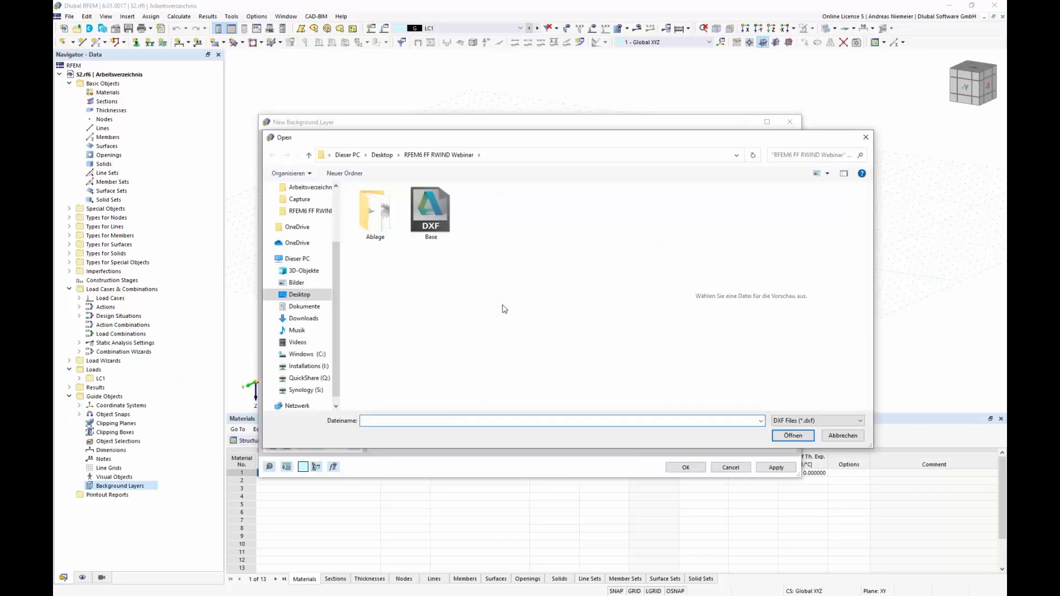
{"action": "left_click", "coordinate": [436, 214]}
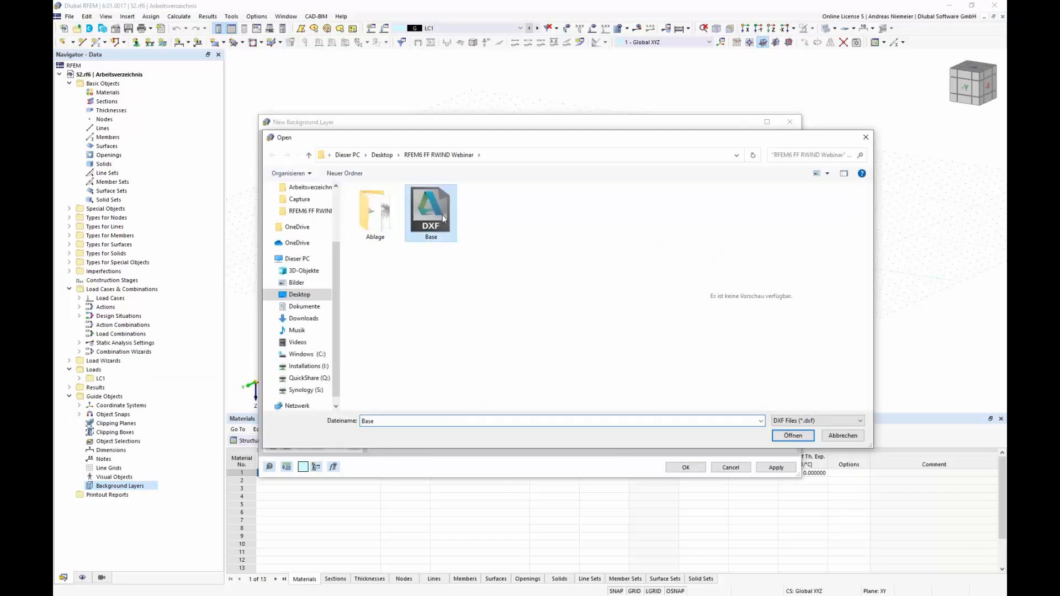
{"action": "left_click", "coordinate": [793, 436]}
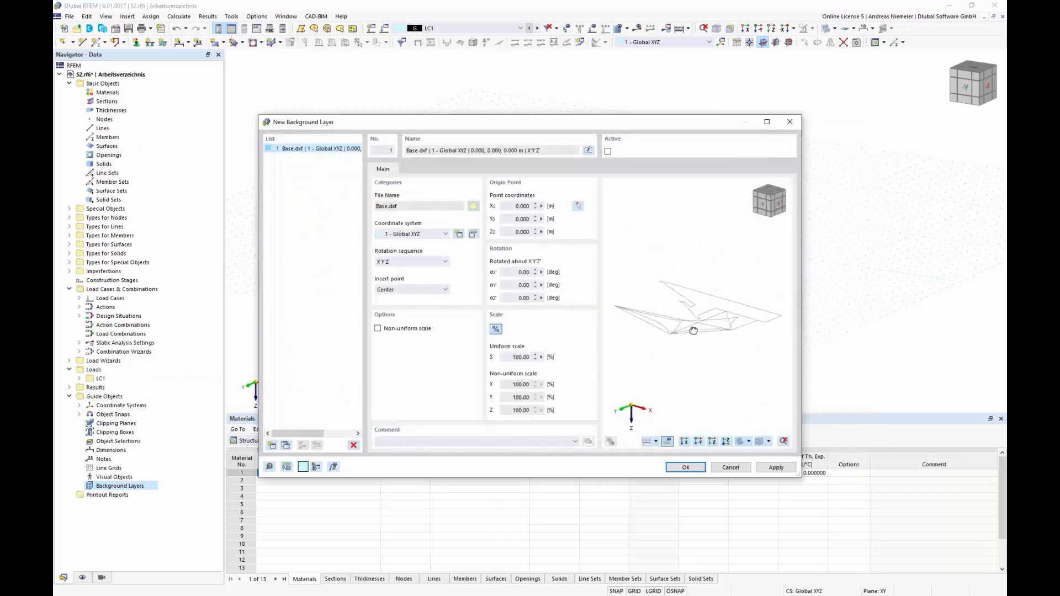
Step: Rotate the Base.dxf background layer 90° about X and 180° about Z, and confirm the layer
{"action": "middle_click_drag", "start_coordinate": [693, 330], "coordinate": [667, 369], "text": "ctrl"}
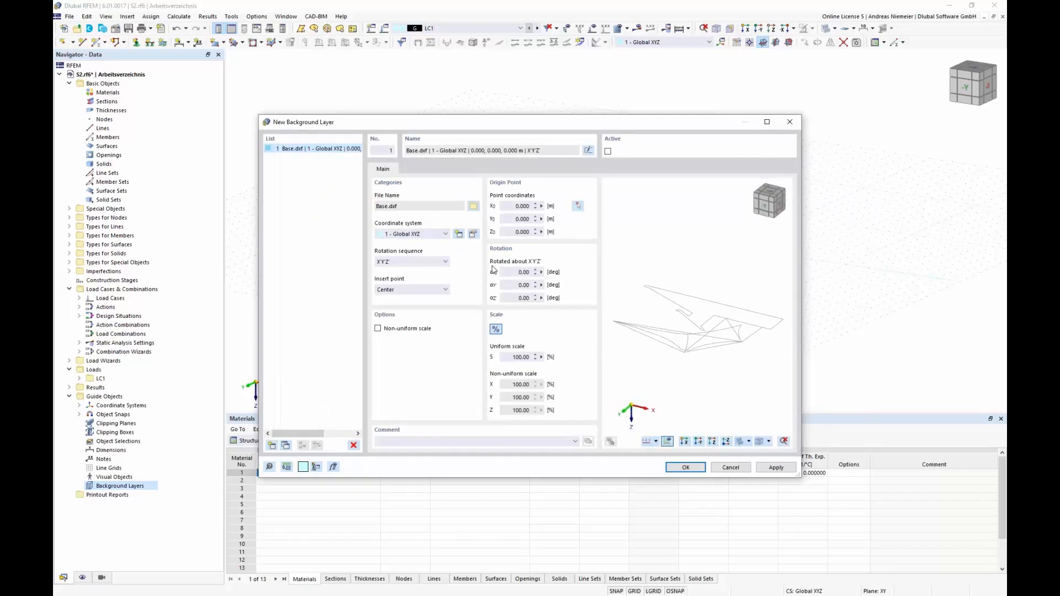
{"action": "left_click", "coordinate": [516, 273]}
{"action": "type", "text": "90"}
{"action": "left_click", "coordinate": [515, 298]}
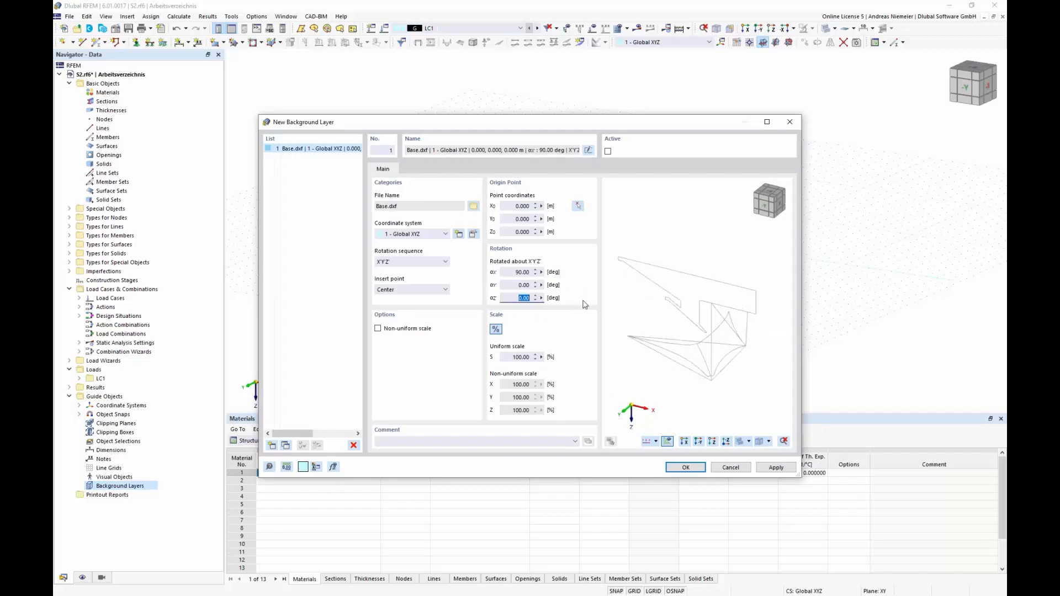
{"action": "type", "text": "180"}
{"action": "left_click", "coordinate": [522, 273]}
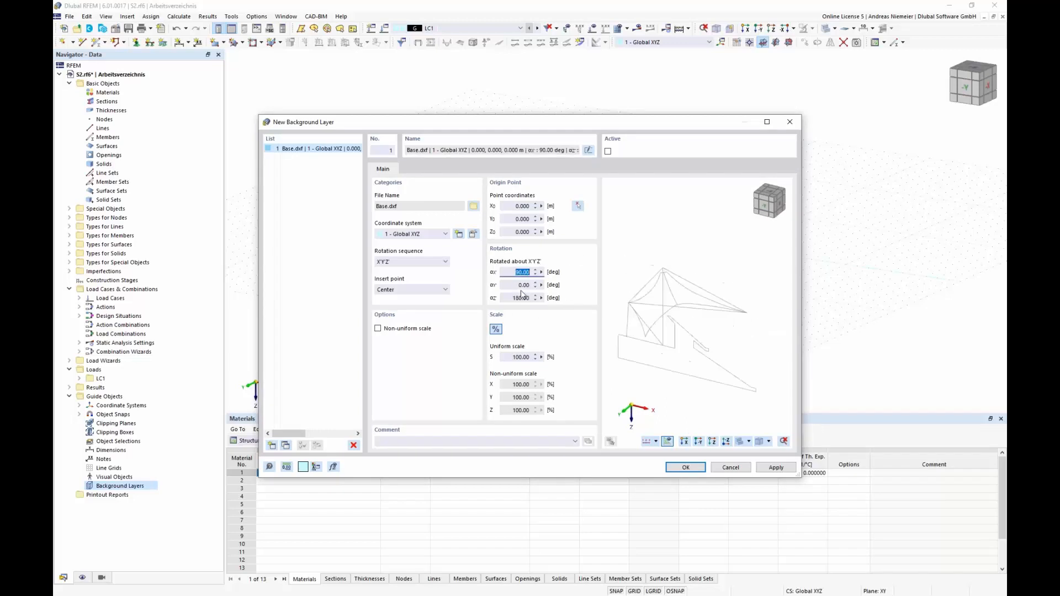
{"action": "left_click", "coordinate": [685, 467]}
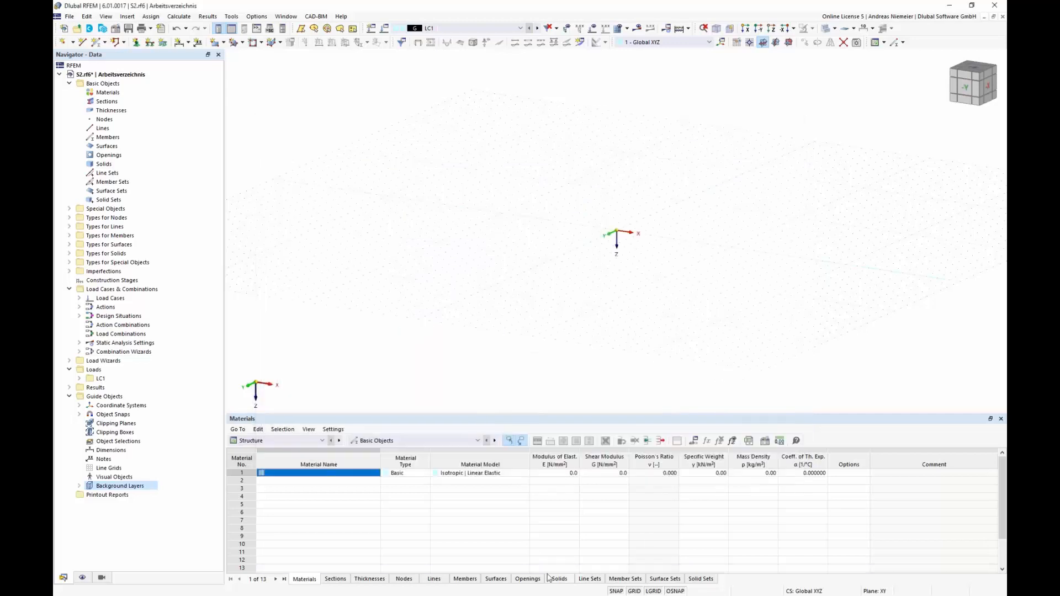
Step: Show the Base.dxf background layer in the model view and bring the whole drawing into view
{"action": "left_click", "coordinate": [79, 486]}
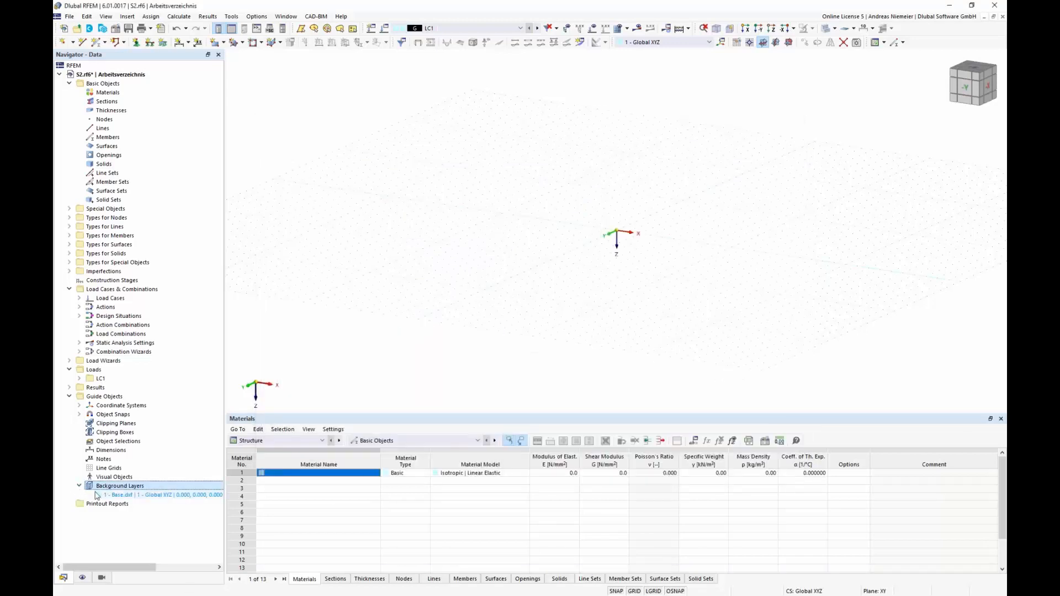
{"action": "right_click", "coordinate": [117, 495]}
{"action": "left_click", "coordinate": [164, 368]}
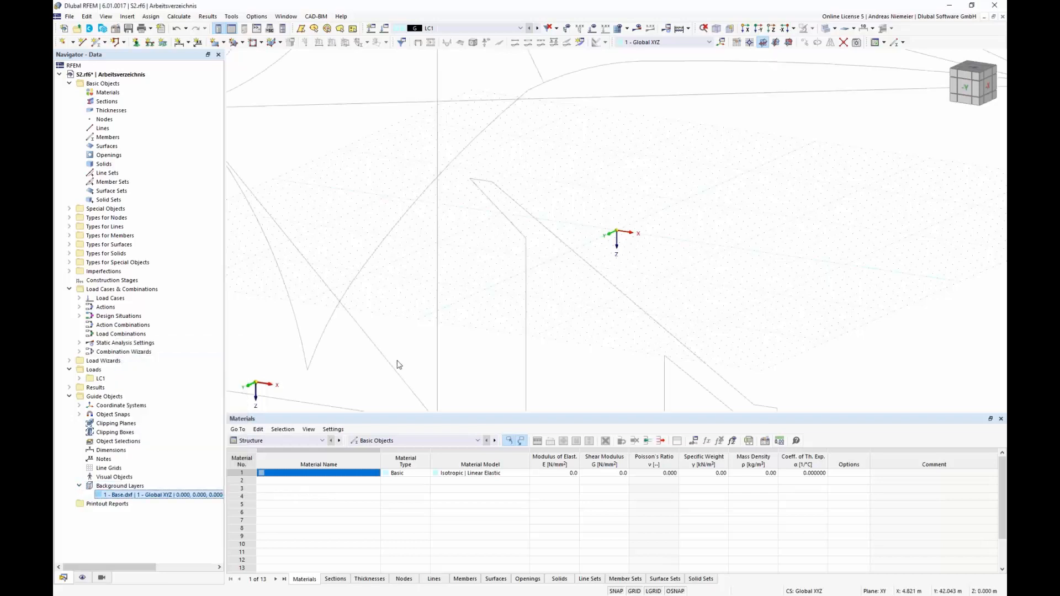
{"action": "scroll", "coordinate": [493, 189], "scroll_direction": "down", "scroll_amount": 7}
{"action": "middle_click_drag", "start_coordinate": [493, 190], "coordinate": [546, 359], "text": "ctrl"}
{"action": "scroll", "coordinate": [485, 244], "scroll_direction": "up", "scroll_amount": 4}
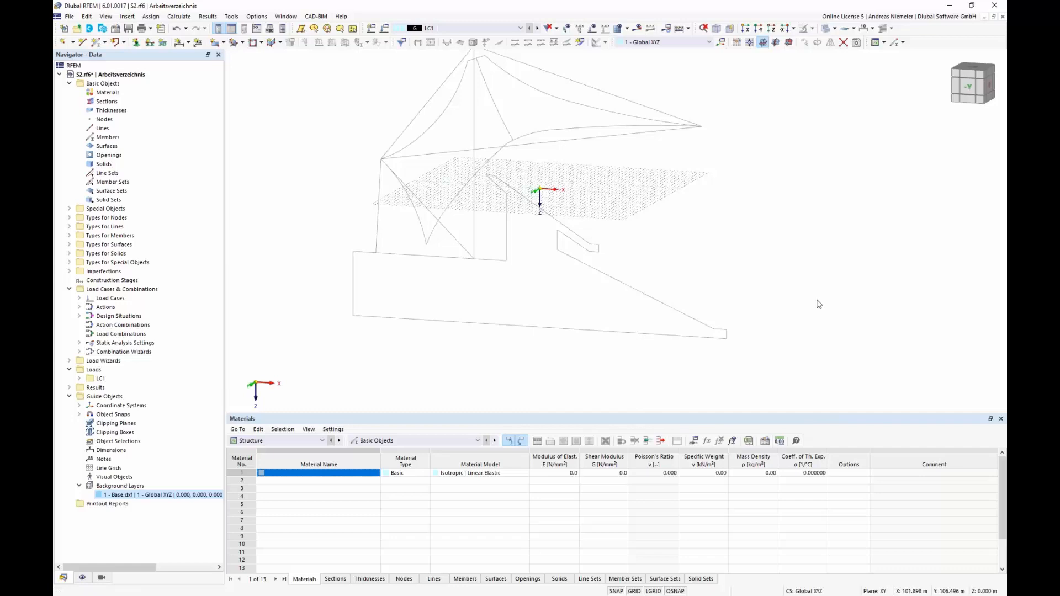
{"action": "scroll", "coordinate": [490, 369], "scroll_direction": "down", "scroll_amount": 2}
{"action": "scroll", "coordinate": [482, 282], "scroll_direction": "up", "scroll_amount": 2}
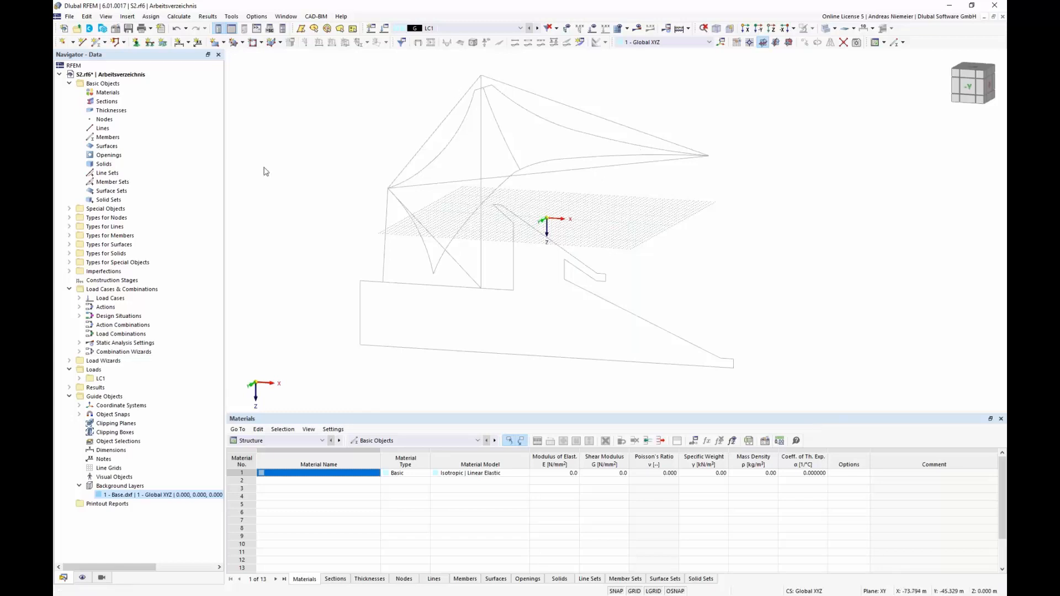
Step: Start a new beam member with a parametric thin-walled circular hollow section of 1000 mm diameter and 10 mm wall thickness
{"action": "left_click", "coordinate": [99, 44]}
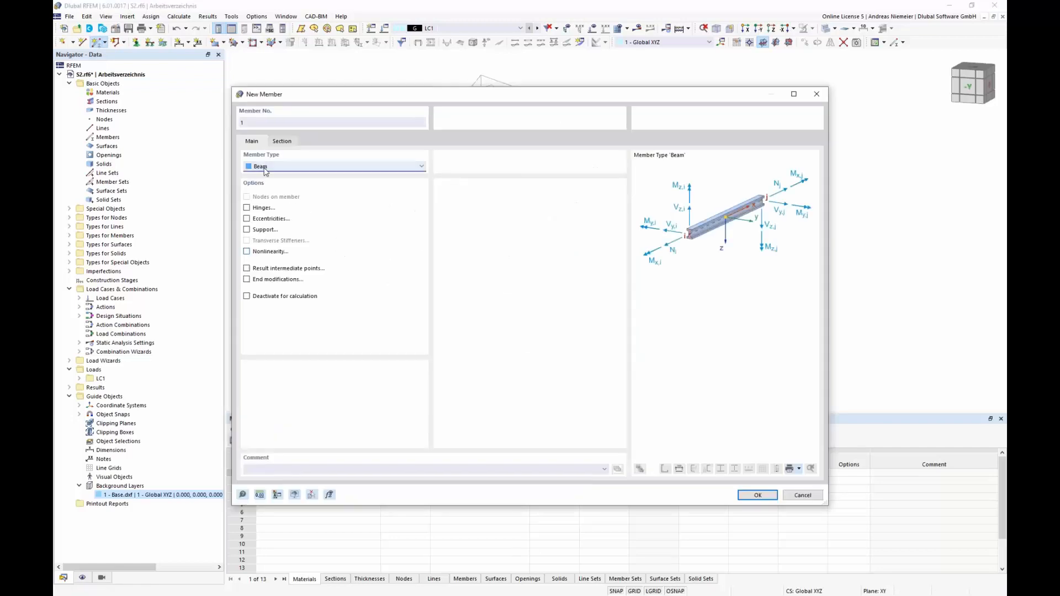
{"action": "left_click", "coordinate": [280, 140]}
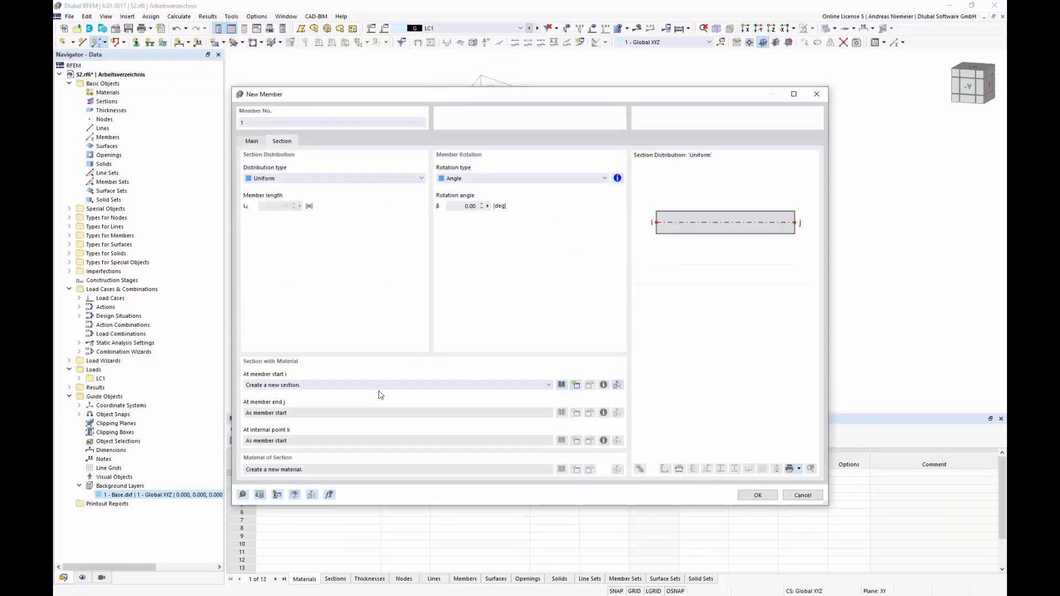
{"action": "left_click", "coordinate": [562, 385]}
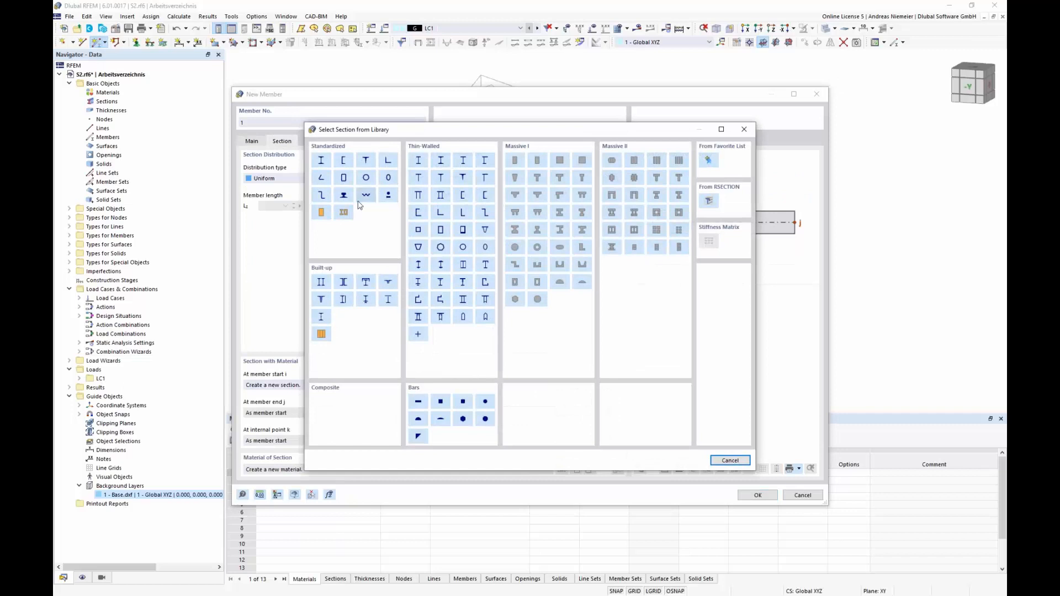
{"action": "left_click", "coordinate": [464, 248]}
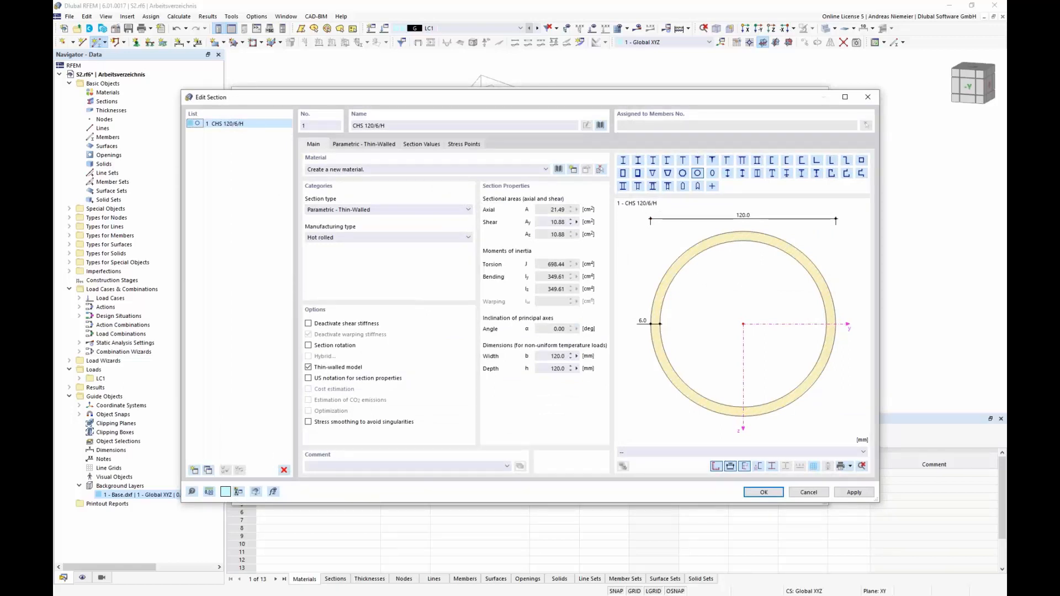
{"action": "left_click", "coordinate": [382, 144]}
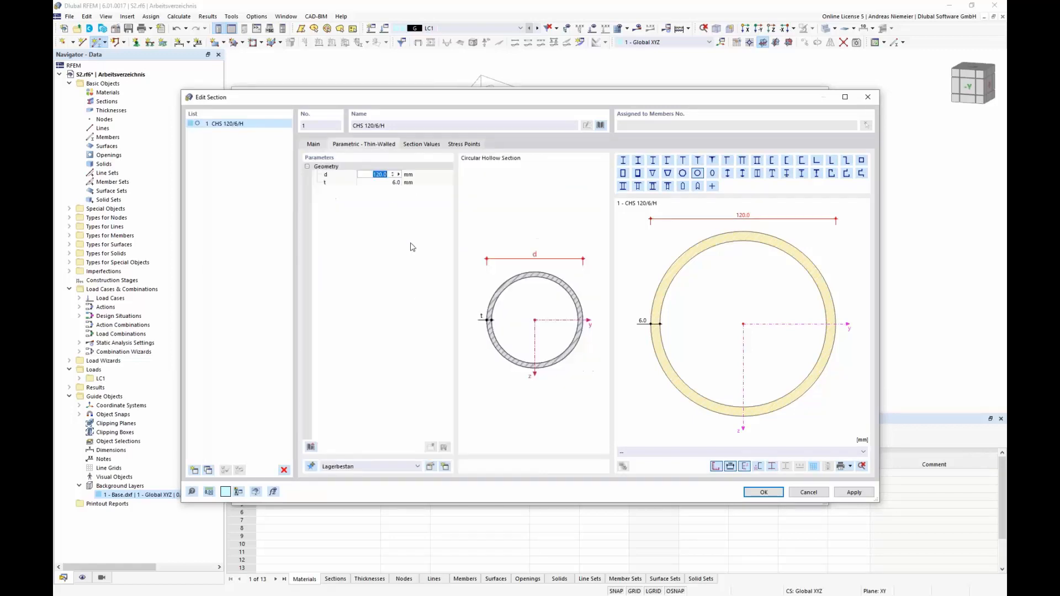
{"action": "type", "text": "1"}
{"action": "key", "text": "Tab"}
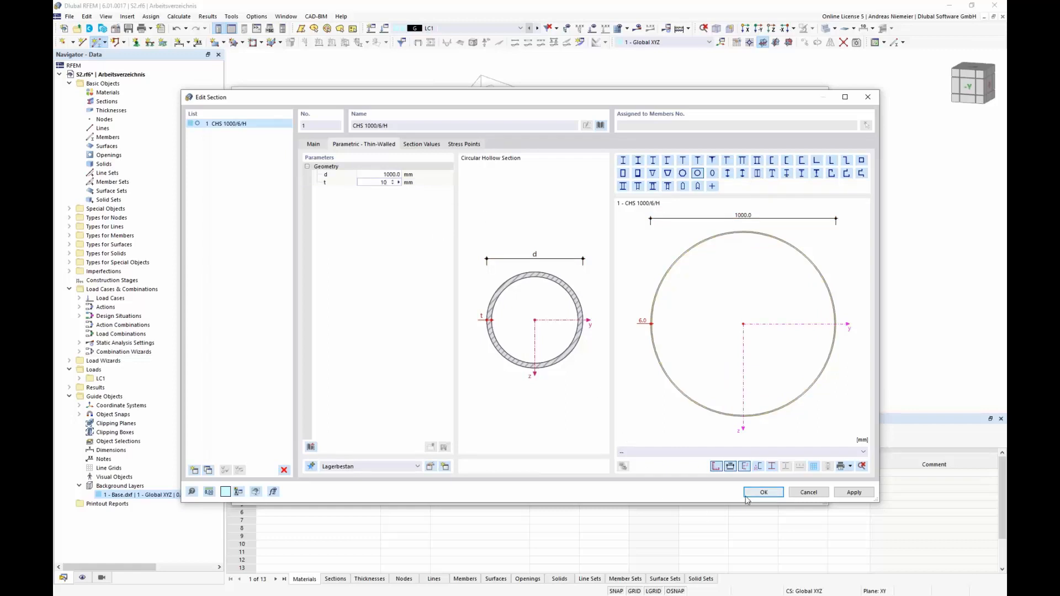
Step: Filter the material library for the section to steel under standard EN 1993-1-1:2005-05
{"action": "left_click", "coordinate": [313, 144]}
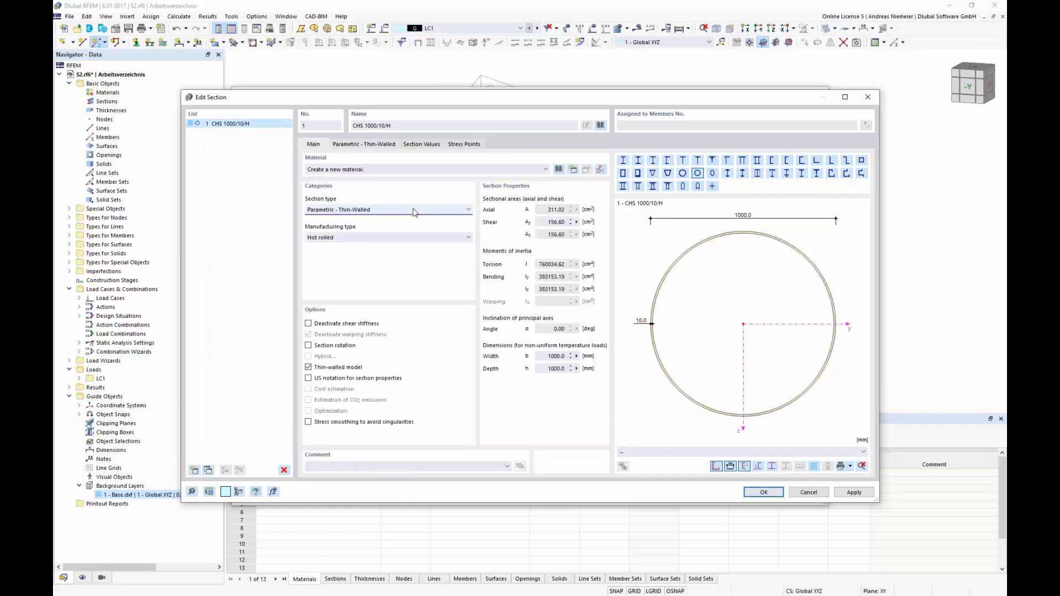
{"action": "left_click", "coordinate": [560, 170]}
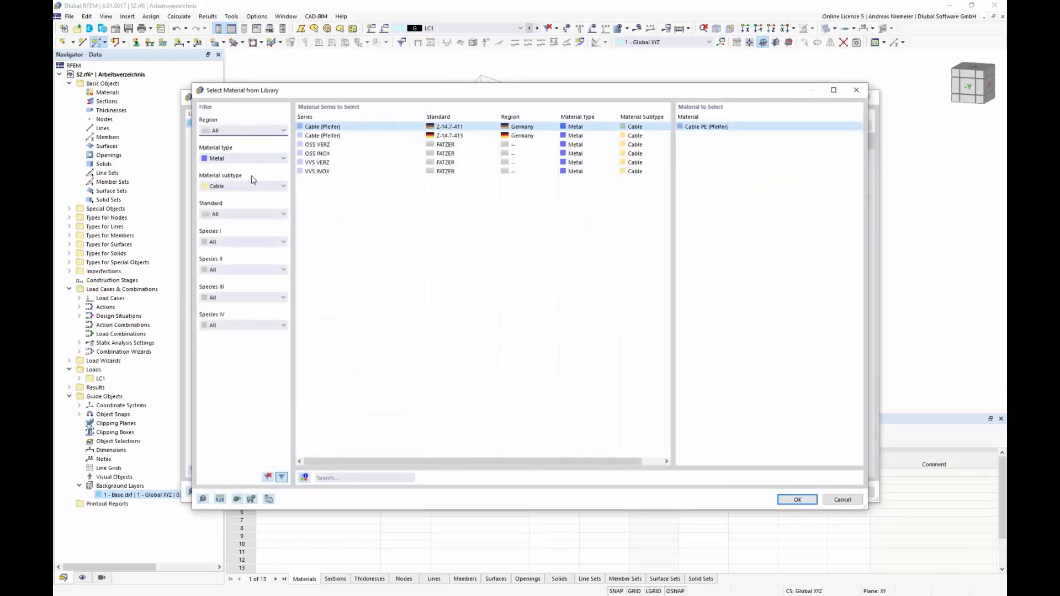
{"action": "left_click", "coordinate": [243, 158]}
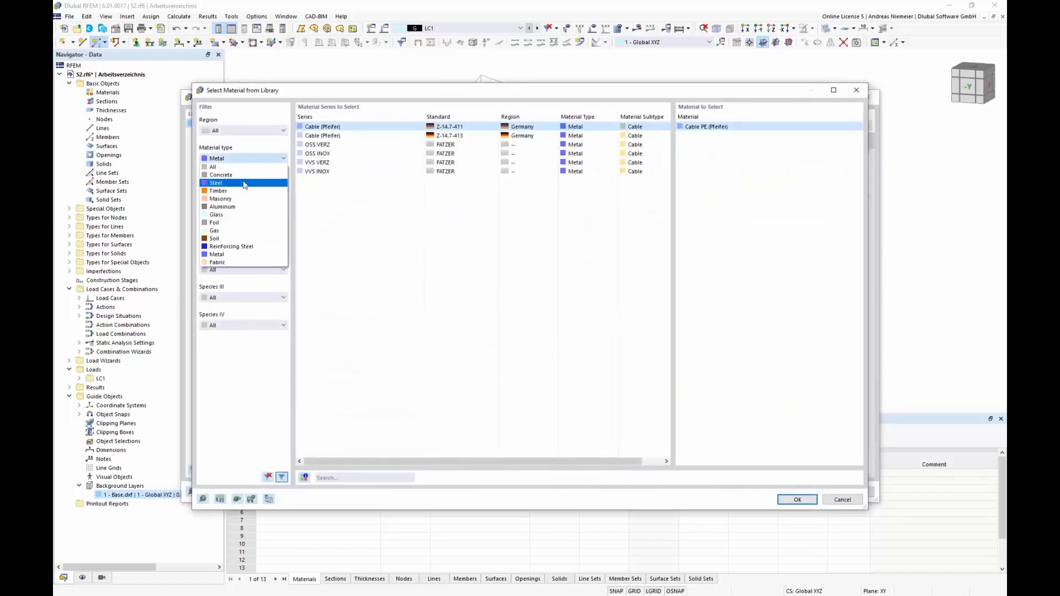
{"action": "left_click", "coordinate": [243, 176]}
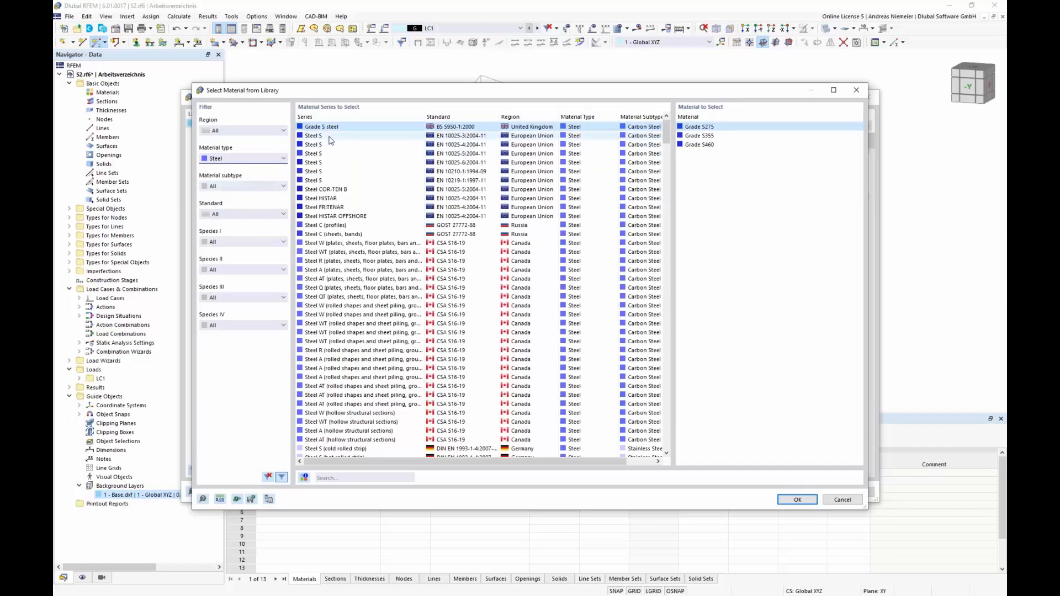
{"action": "left_click", "coordinate": [243, 185]}
{"action": "left_click", "coordinate": [243, 186]}
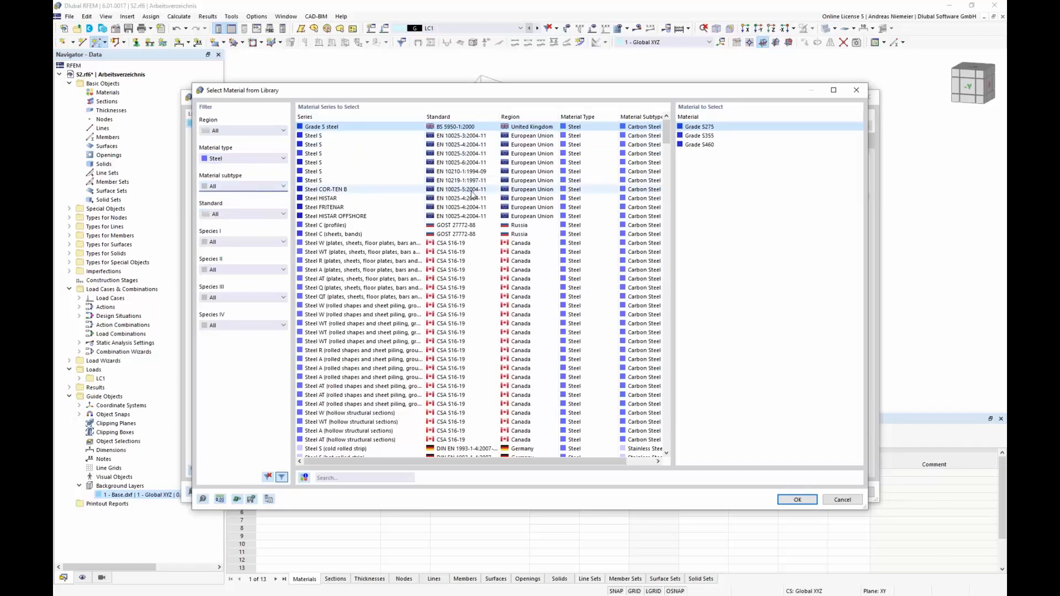
{"action": "scroll", "coordinate": [473, 194], "scroll_direction": "down", "scroll_amount": 9}
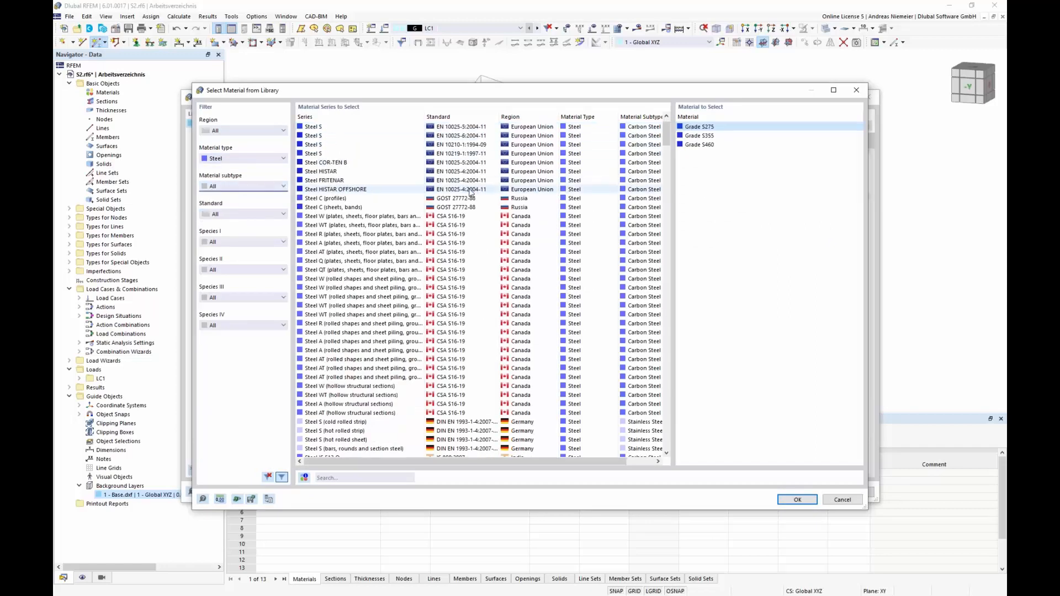
{"action": "left_click", "coordinate": [241, 215]}
{"action": "scroll", "coordinate": [248, 303], "scroll_direction": "down", "scroll_amount": 8}
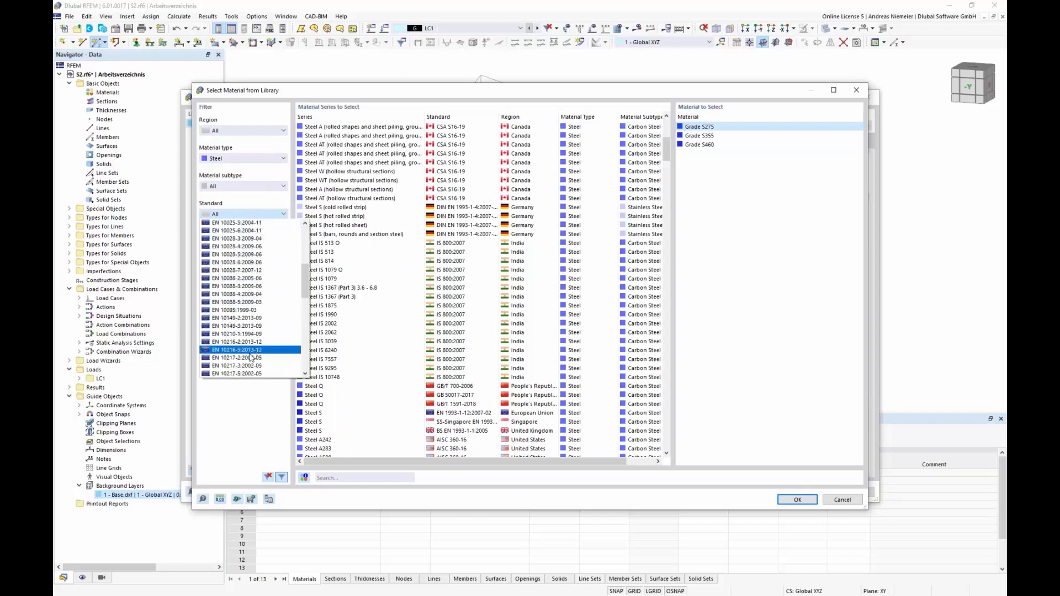
{"action": "scroll", "coordinate": [251, 358], "scroll_direction": "down", "scroll_amount": 4}
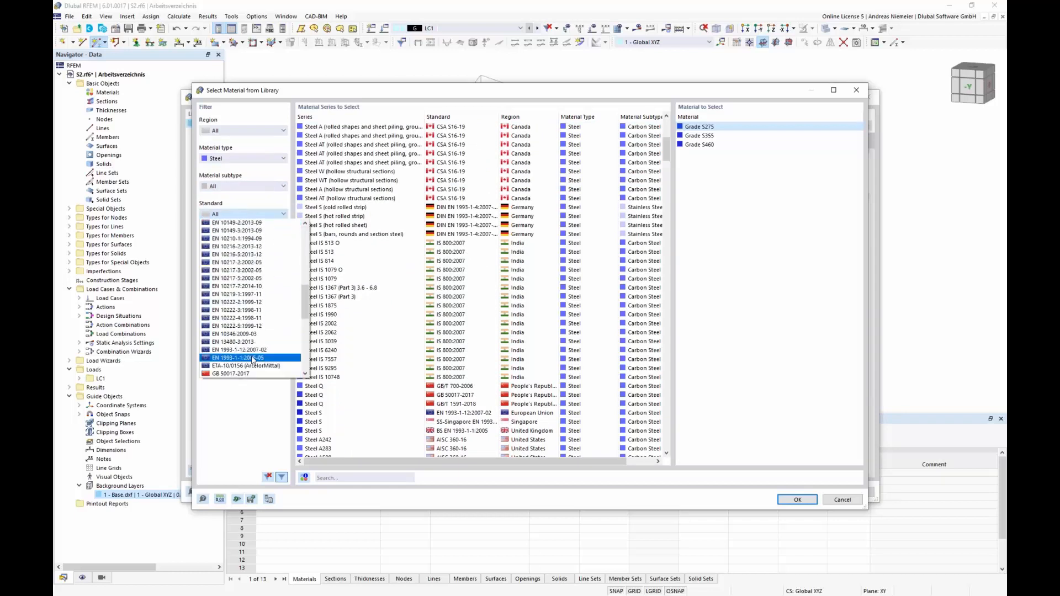
{"action": "left_click", "coordinate": [252, 359]}
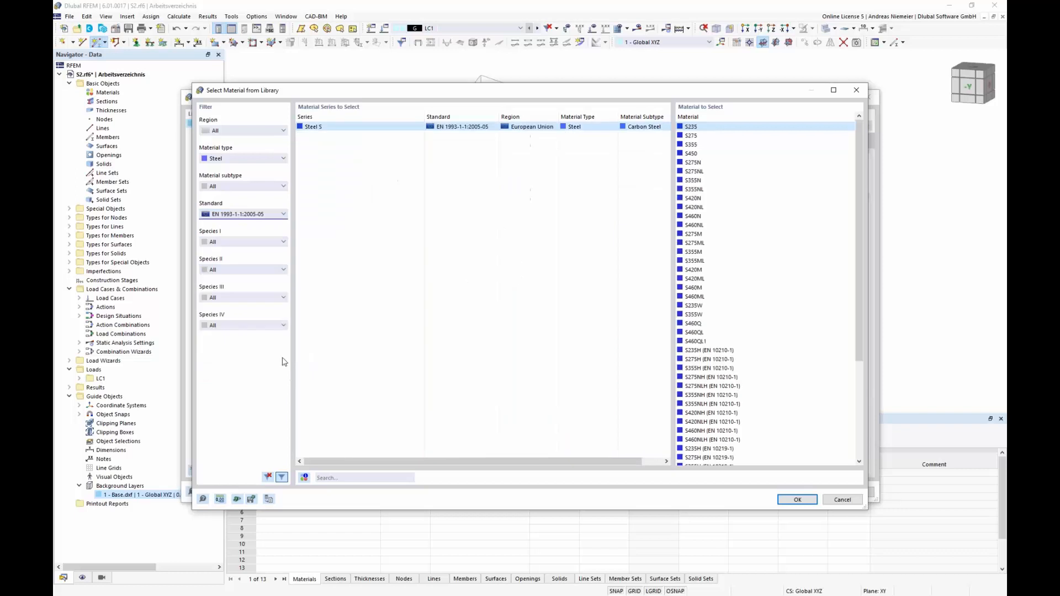
Step: Assign material S355 to the hollow section and accept the section and member definitions
{"action": "left_click", "coordinate": [694, 145]}
{"action": "left_click", "coordinate": [797, 500]}
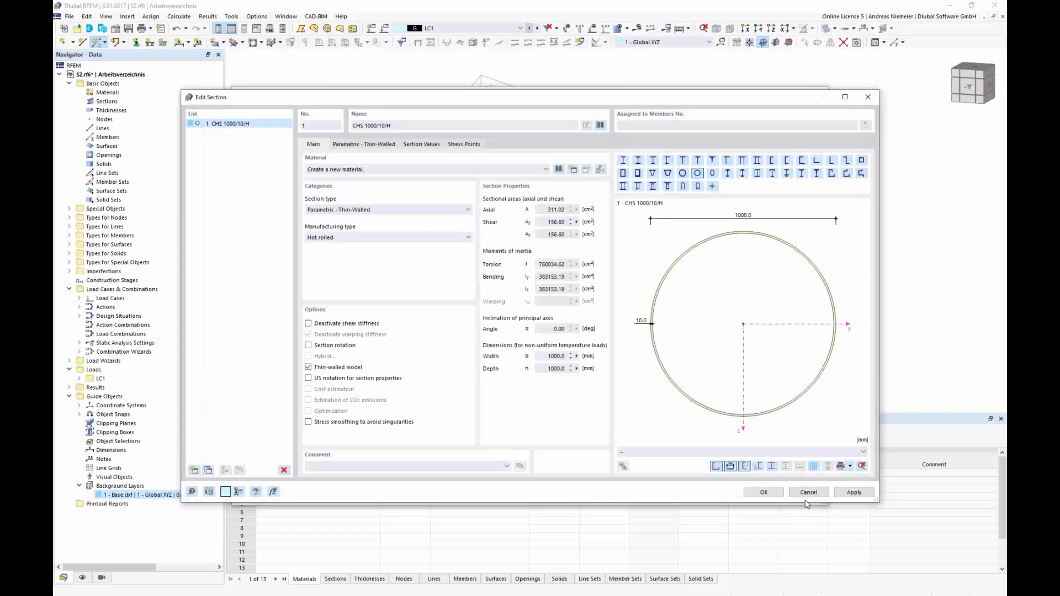
{"action": "left_click", "coordinate": [764, 493]}
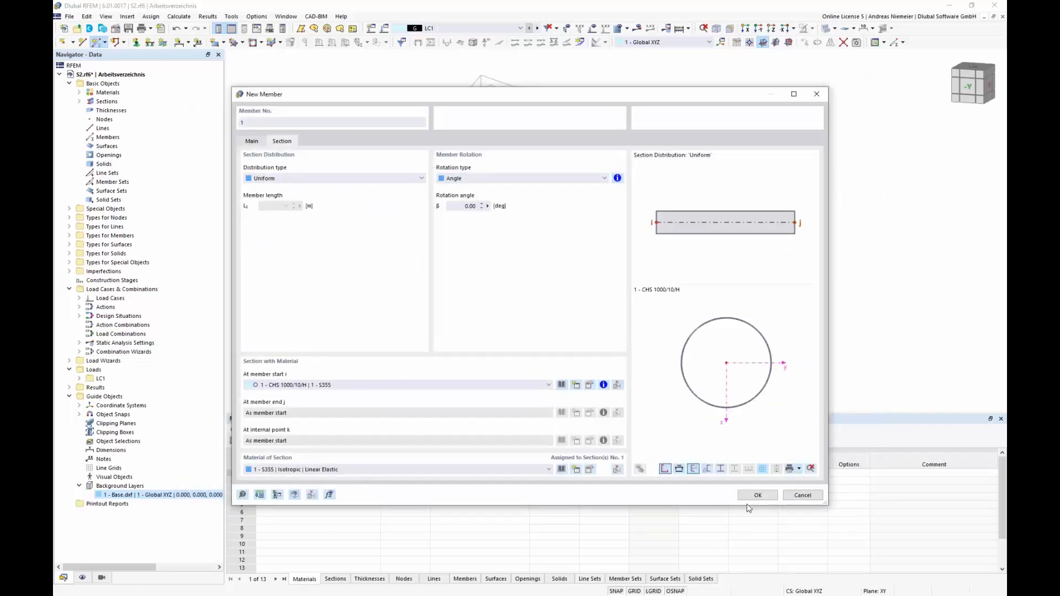
{"action": "left_click", "coordinate": [757, 496]}
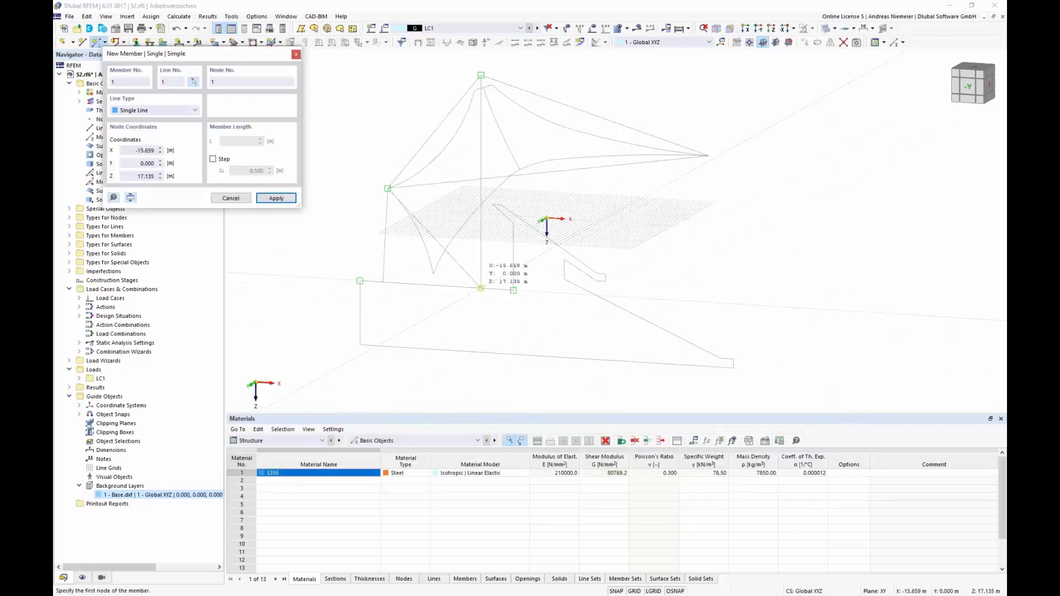
Step: Place the 49 m vertical mast member from its base point to the mast top on the background drawing
{"action": "left_click", "coordinate": [481, 287]}
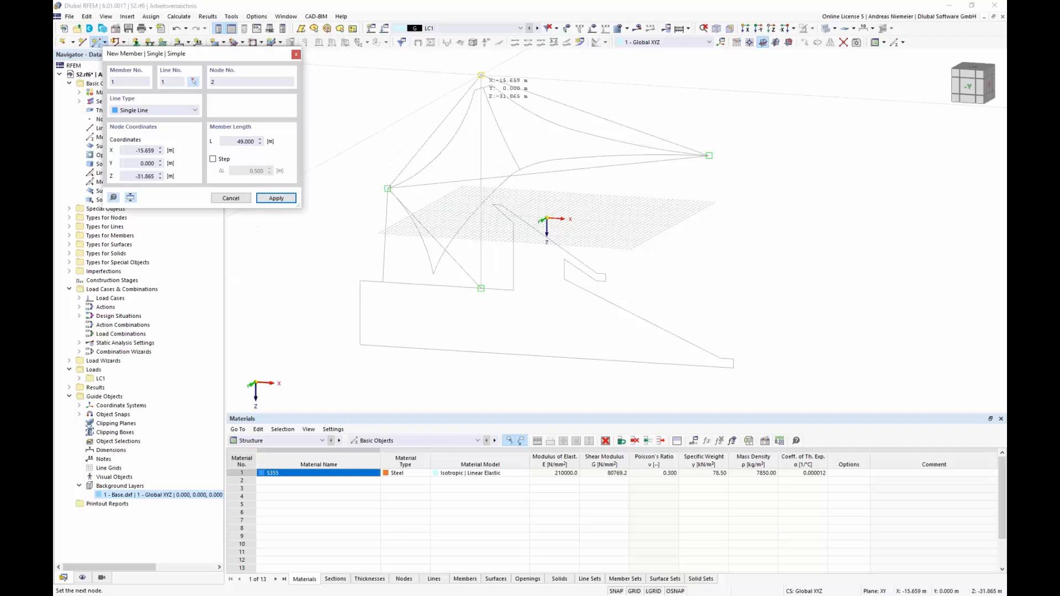
{"action": "left_click", "coordinate": [481, 76]}
{"action": "key", "text": "Escape"}
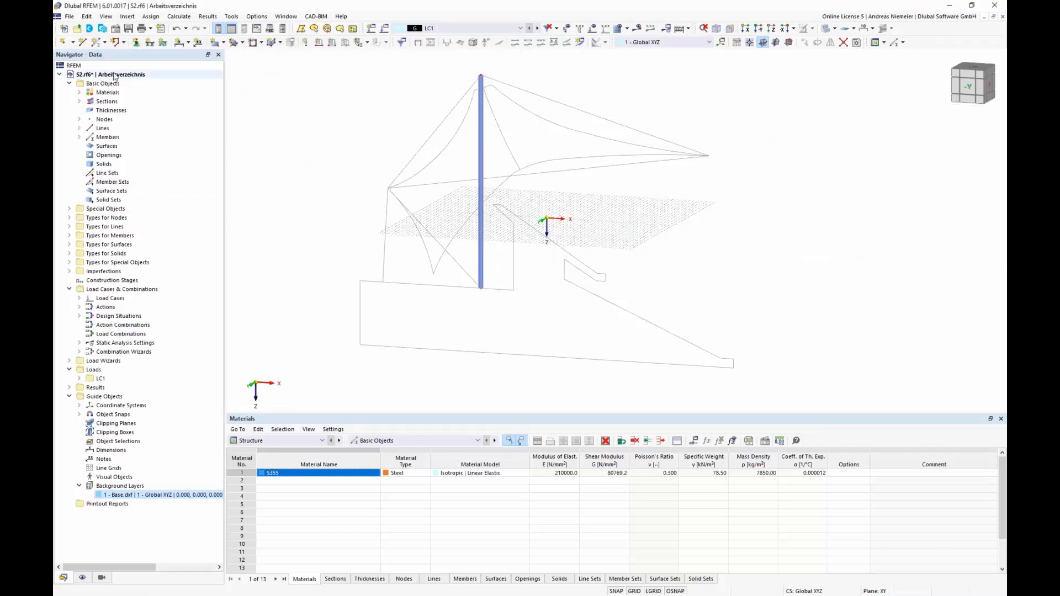
Step: Start a second beam member with hinges enabled and a circular hollow section of 600 mm diameter and 10 mm wall thickness
{"action": "left_click", "coordinate": [98, 42]}
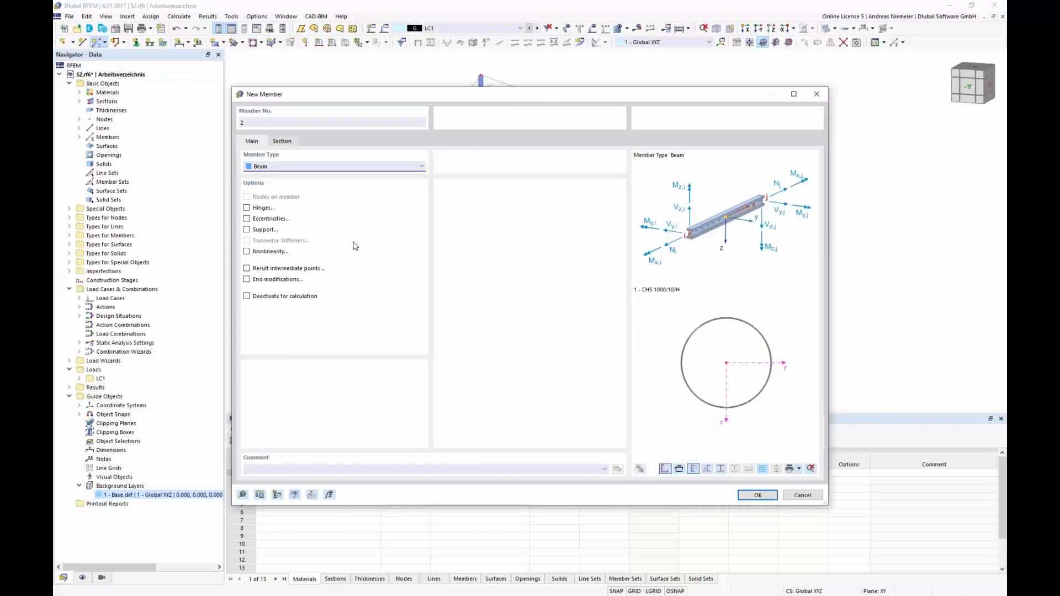
{"action": "left_click", "coordinate": [247, 208]}
{"action": "left_click", "coordinate": [281, 142]}
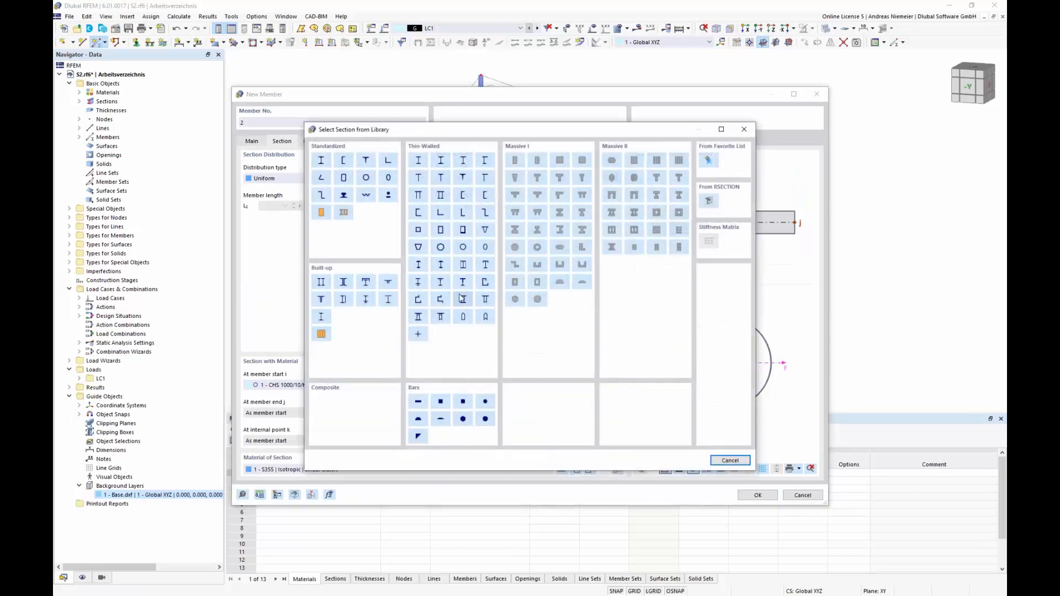
{"action": "left_click", "coordinate": [462, 251]}
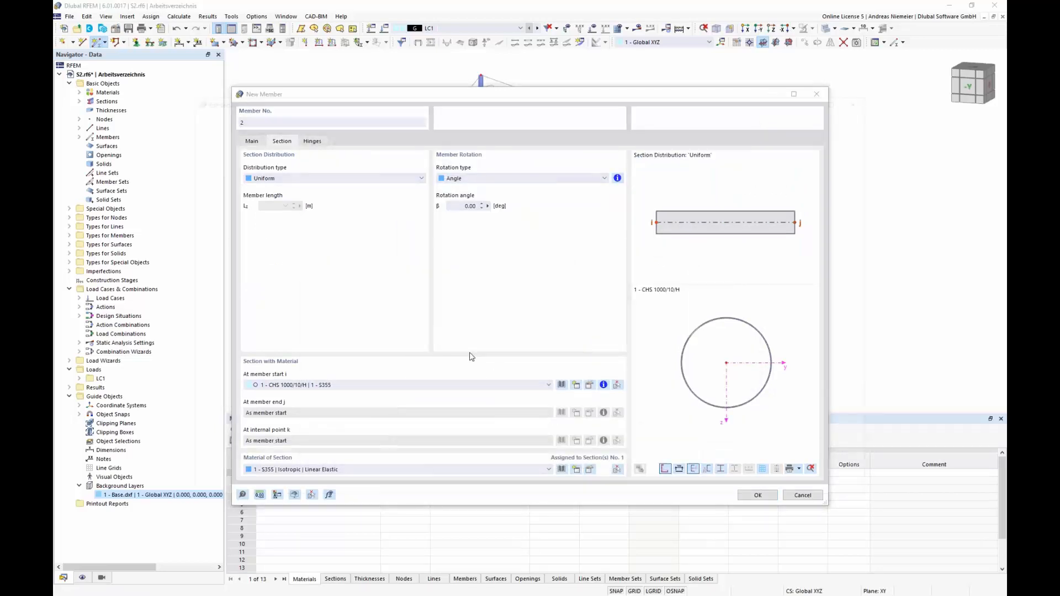
{"action": "left_click", "coordinate": [366, 144]}
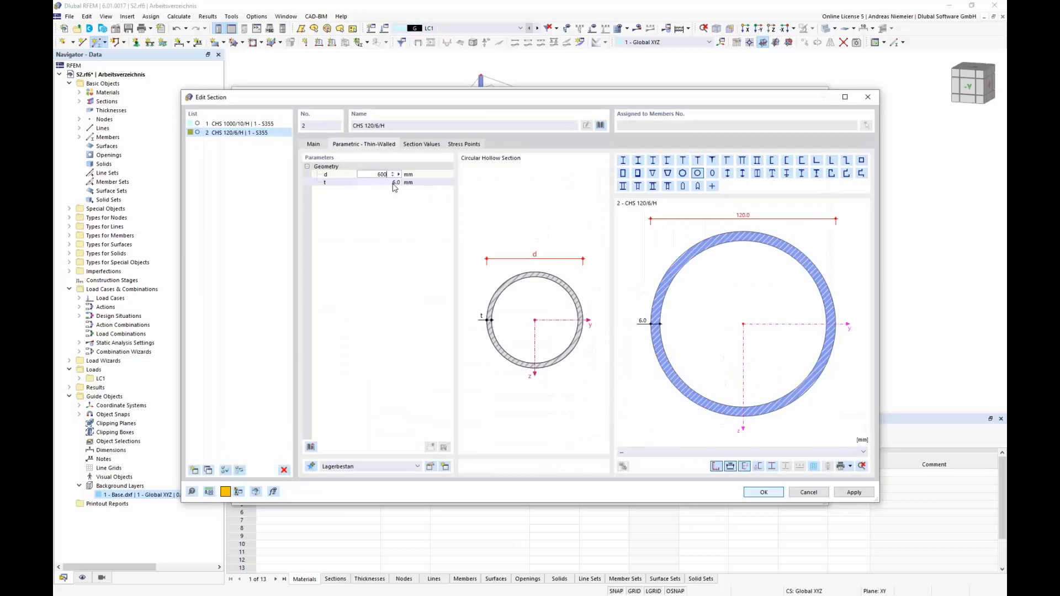
{"action": "type", "text": "600"}
{"action": "key", "text": "Tab"}
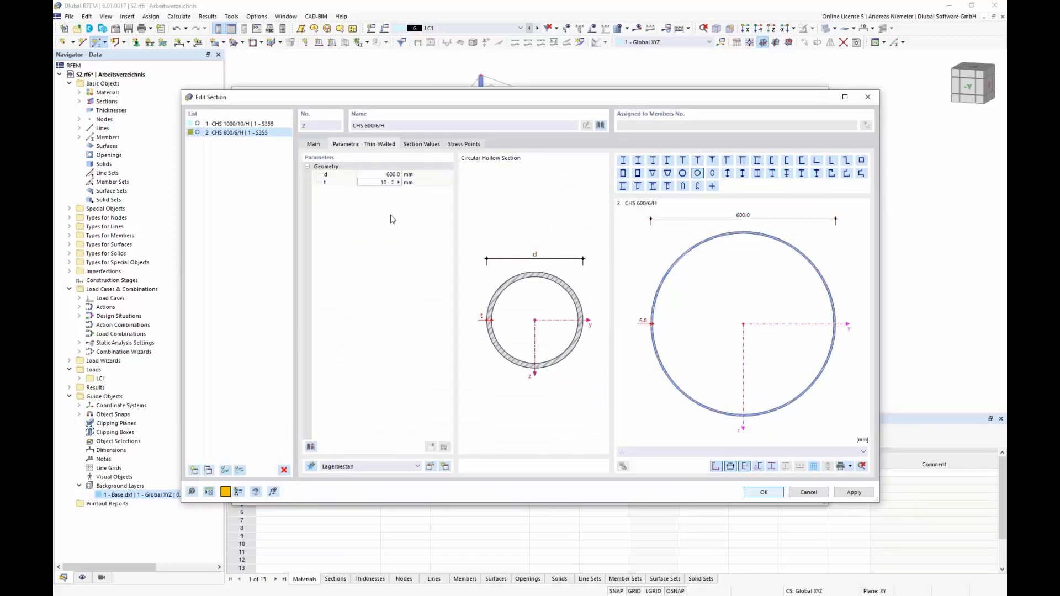
{"action": "key", "text": "Return"}
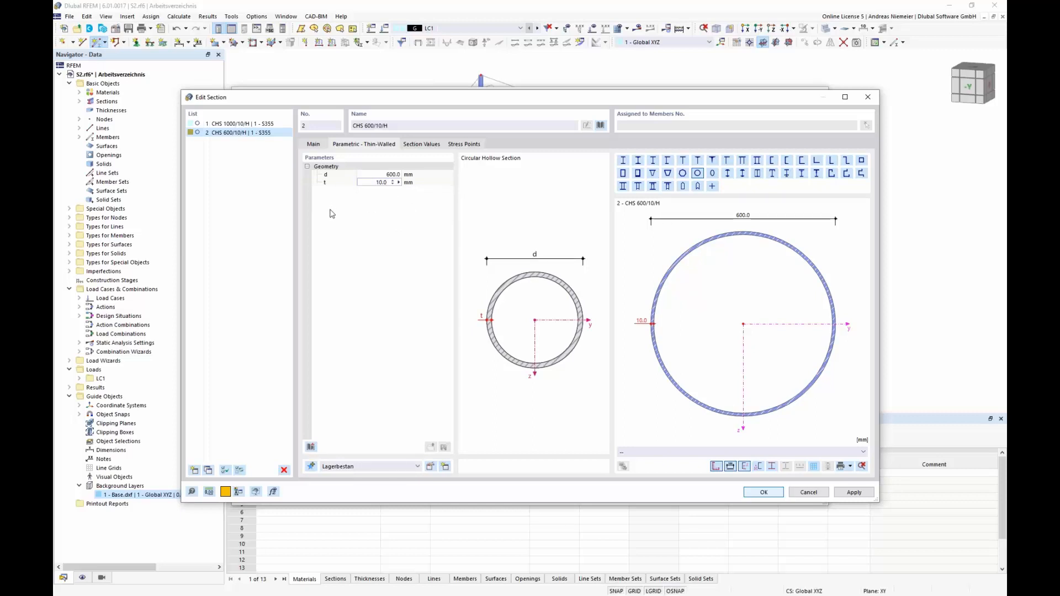
{"action": "left_click", "coordinate": [760, 493]}
Step: Create a member hinge at the member start releasing rotations φy and φz, and accept the member definition
{"action": "left_click", "coordinate": [313, 141]}
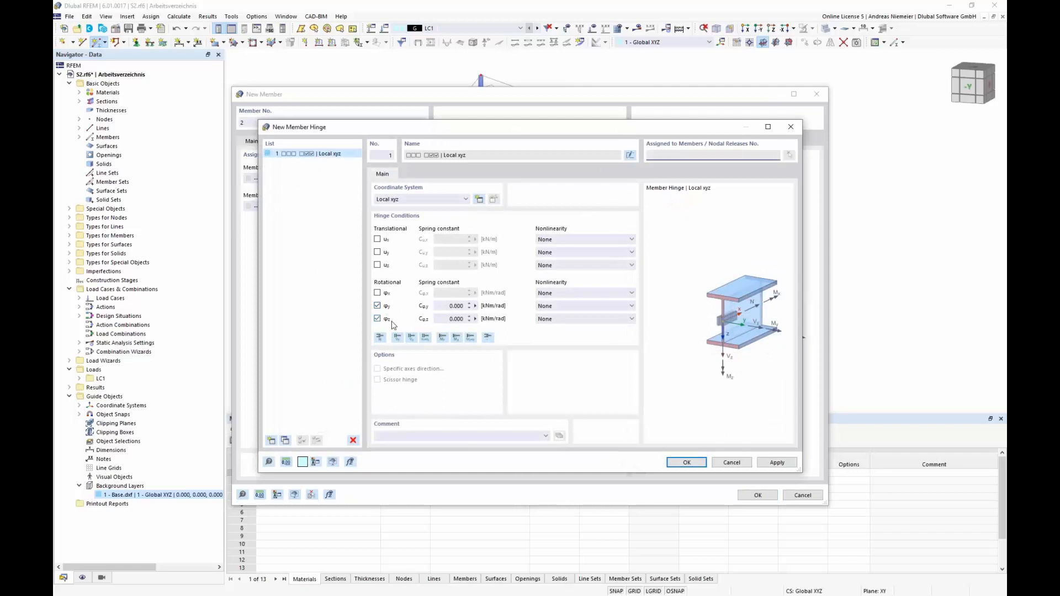
{"action": "left_click", "coordinate": [679, 463]}
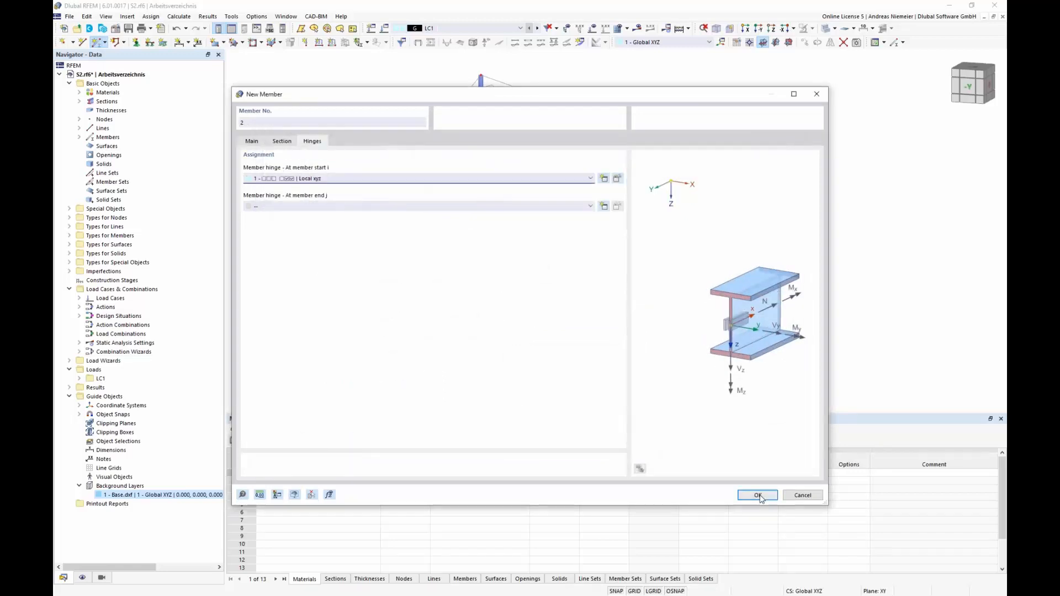
{"action": "left_click", "coordinate": [758, 495]}
Step: Place the inclined strut member from the mast base to the outer corner point of the membrane outline
{"action": "left_click", "coordinate": [481, 288]}
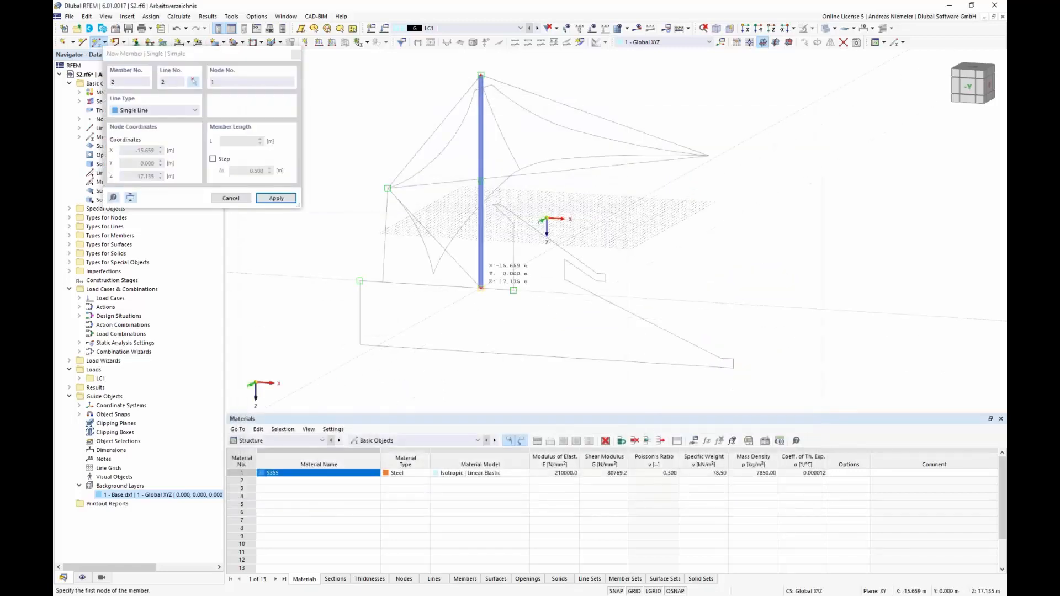
{"action": "left_click", "coordinate": [388, 189]}
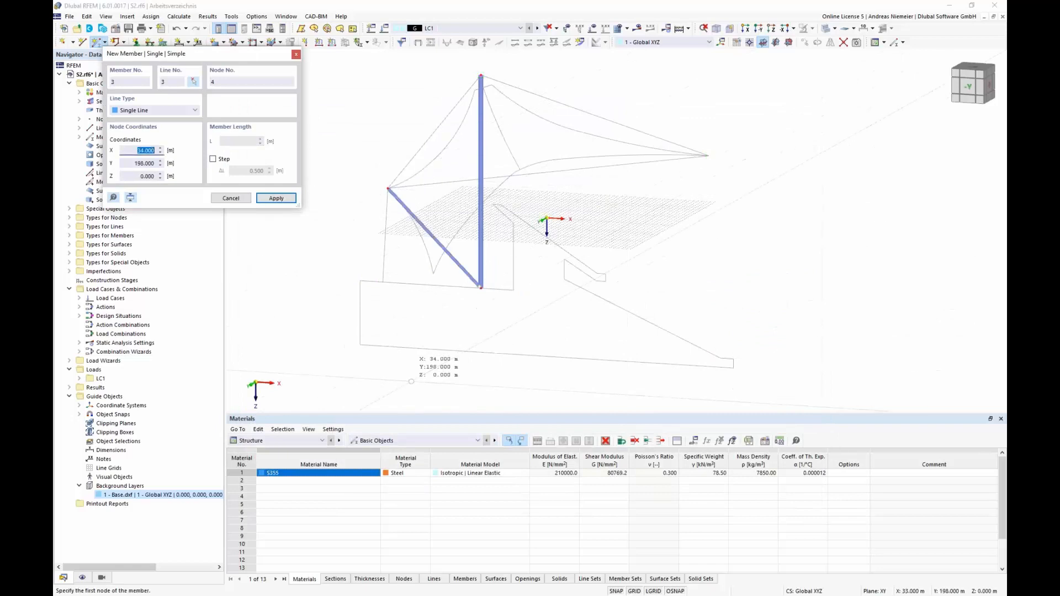
{"action": "key", "text": "Escape"}
{"action": "mouse_move", "coordinate": [578, 298]}
{"action": "middle_mouse_down", "text": "ctrl"}
{"action": "mouse_move", "coordinate": [414, 299]}
{"action": "mouse_move", "coordinate": [565, 298]}
{"action": "middle_mouse_up", "text": "ctrl"}
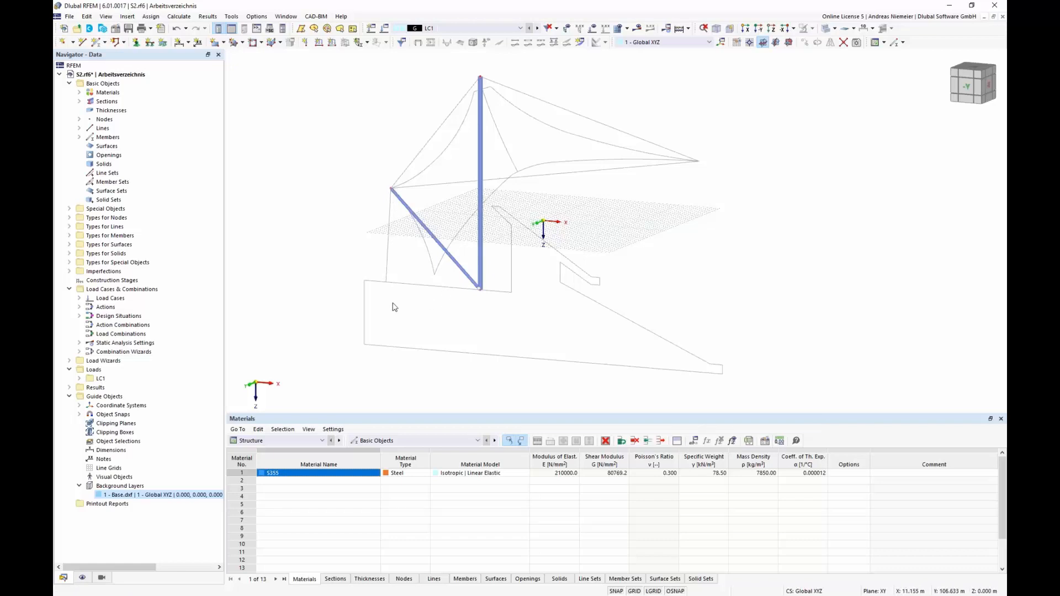
Step: Copy the outer end node of the inclined strut 144 m along the X direction
{"action": "middle_click_drag", "start_coordinate": [643, 282], "coordinate": [550, 242], "text": "ctrl"}
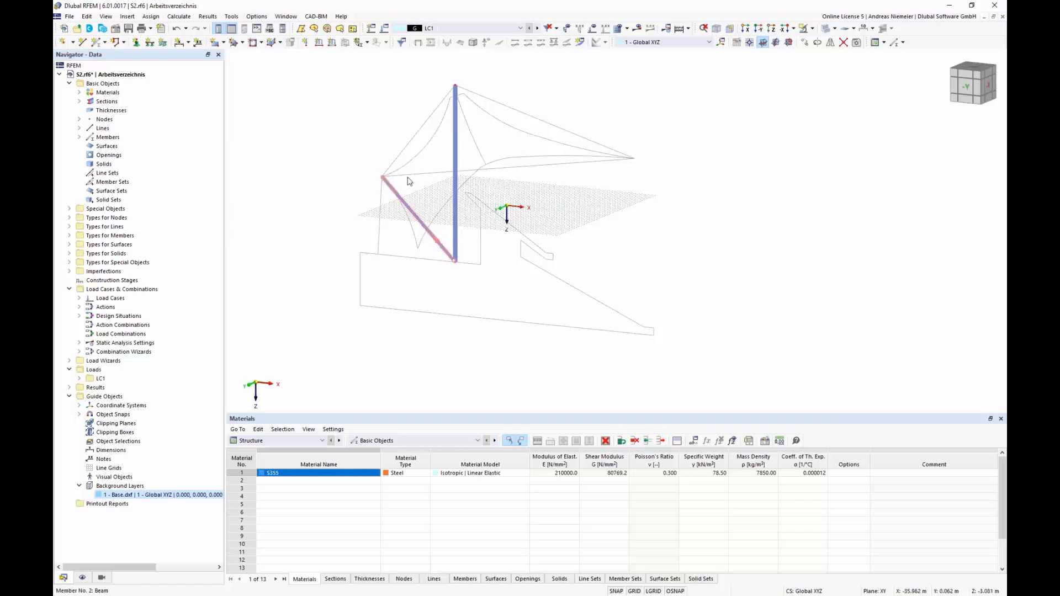
{"action": "left_click", "coordinate": [805, 43]}
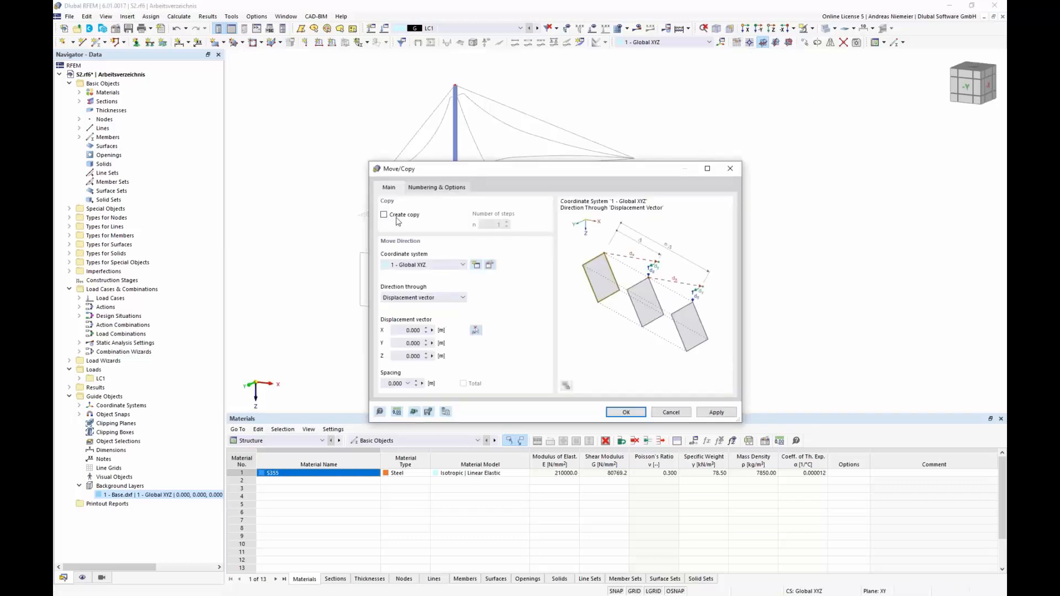
{"action": "left_click", "coordinate": [385, 215]}
{"action": "left_click", "coordinate": [404, 329]}
{"action": "type", "text": "144"}
{"action": "left_click", "coordinate": [614, 412]}
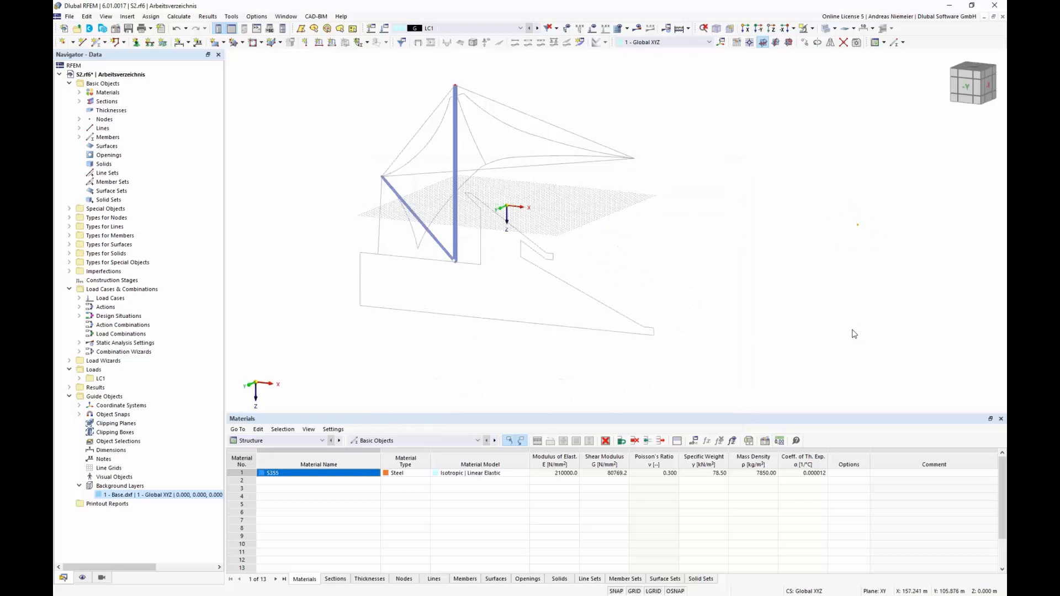
Step: Place new nodes on the background drawing at the rear cable foot, the low membrane corner and the far membrane tip
{"action": "left_click", "coordinate": [63, 47]}
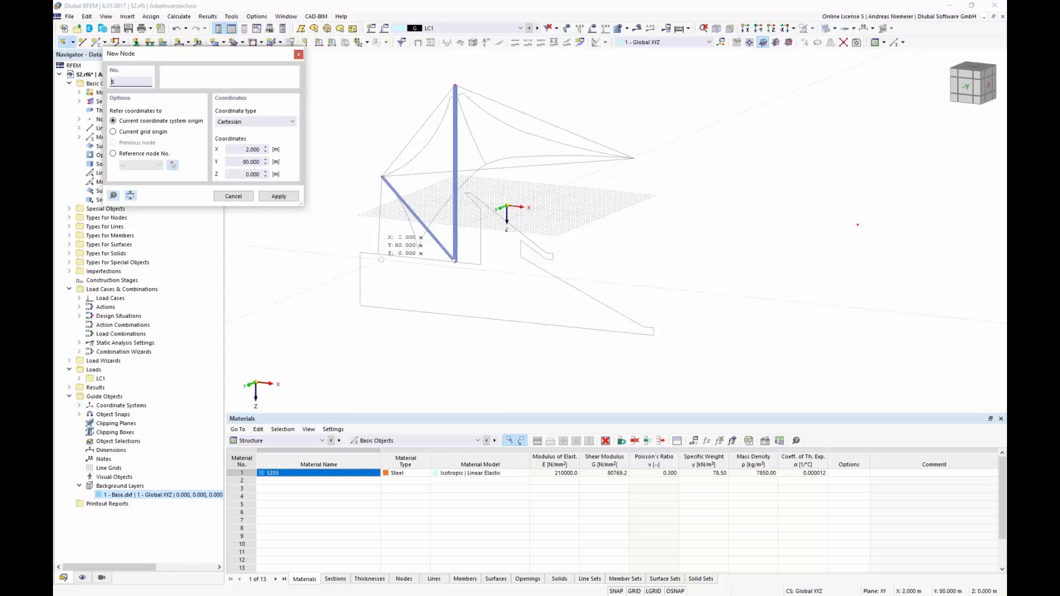
{"action": "left_click", "coordinate": [378, 254]}
{"action": "left_click", "coordinate": [418, 249]}
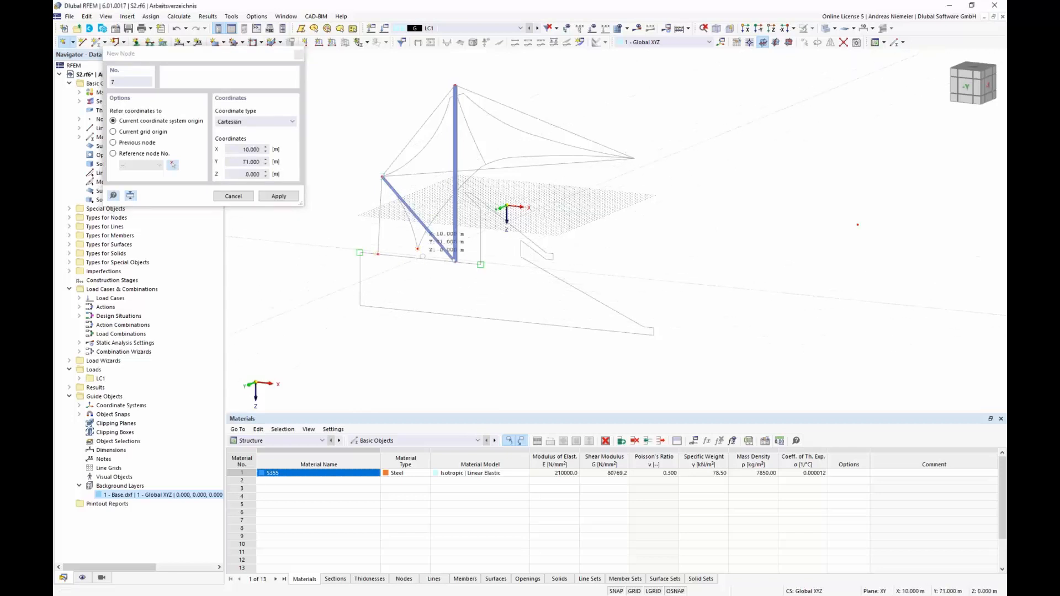
{"action": "key", "text": "Escape"}
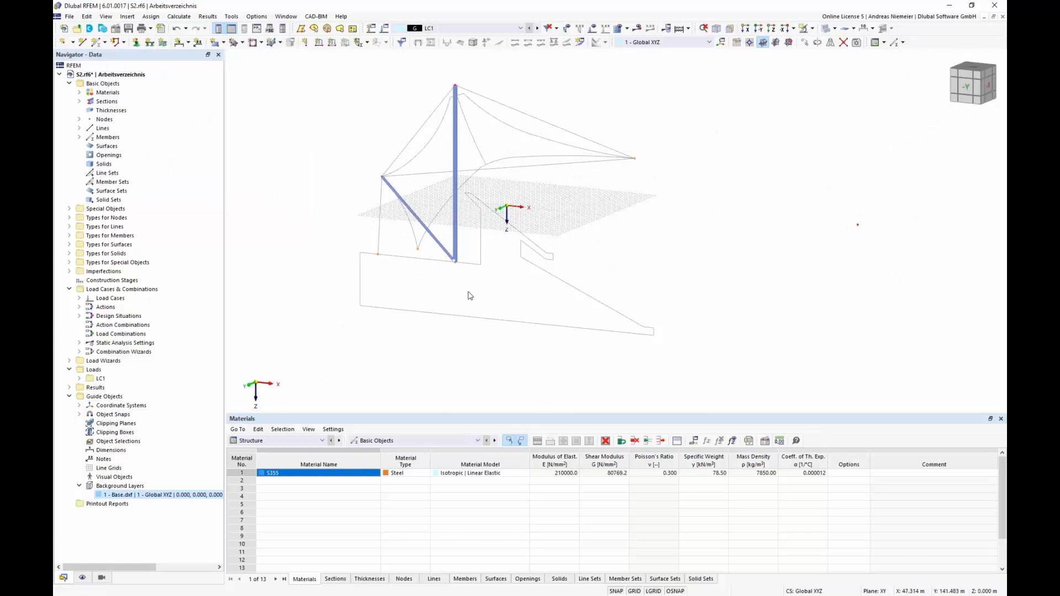
Step: Create copies of the three new nodes rotated 7.5° about the Z axis through the node at X 106.171 m
{"action": "left_click", "coordinate": [817, 42]}
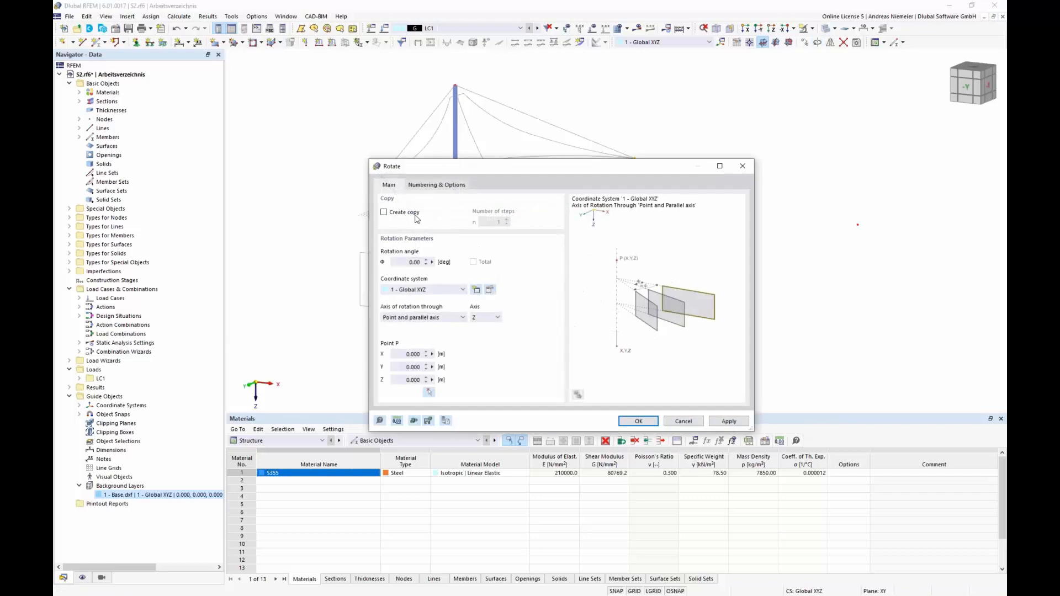
{"action": "left_click", "coordinate": [416, 217]}
{"action": "double_click", "coordinate": [405, 262]}
{"action": "type", "text": "7,5"}
{"action": "left_click", "coordinate": [430, 392]}
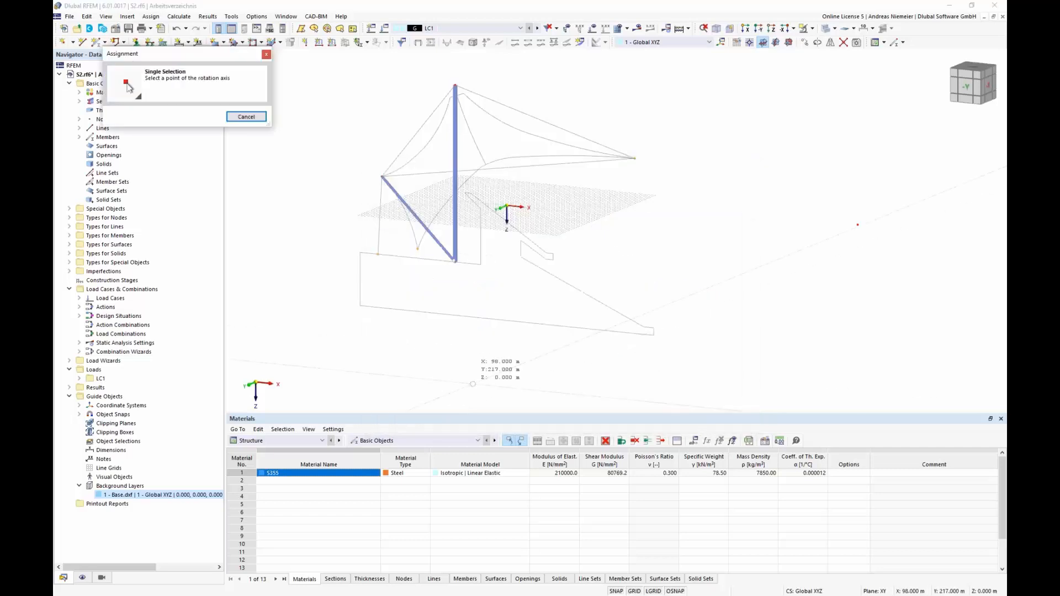
{"action": "left_click", "coordinate": [857, 224]}
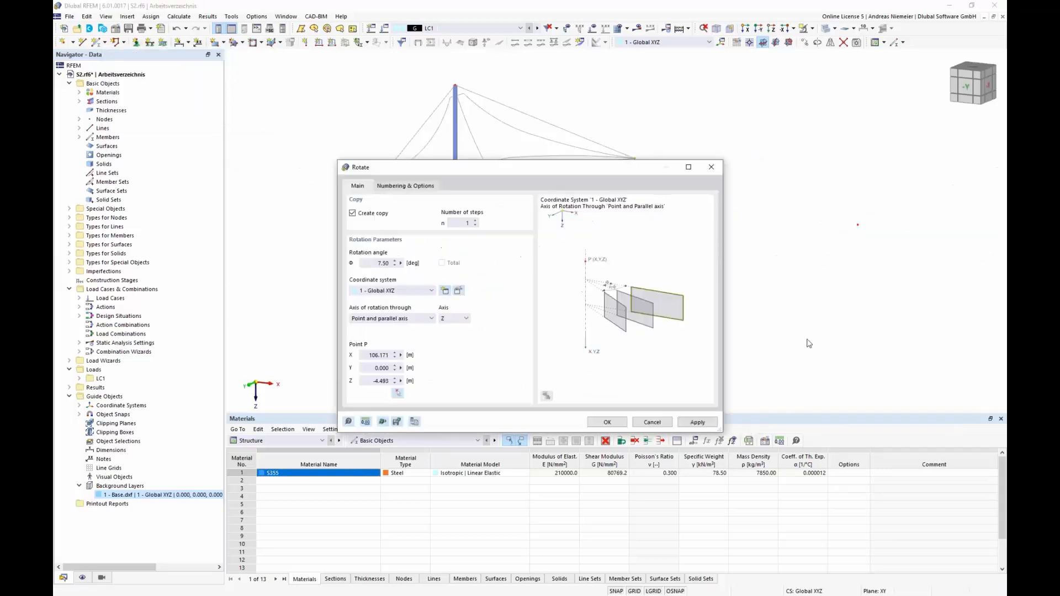
{"action": "left_click", "coordinate": [697, 422]}
Step: Create a second rotated copy with a 15° angle in the opposite direction, mirroring the nodes across the drawing plane
{"action": "double_click", "coordinate": [378, 264]}
{"action": "type", "text": "15"}
{"action": "left_click", "coordinate": [607, 423]}
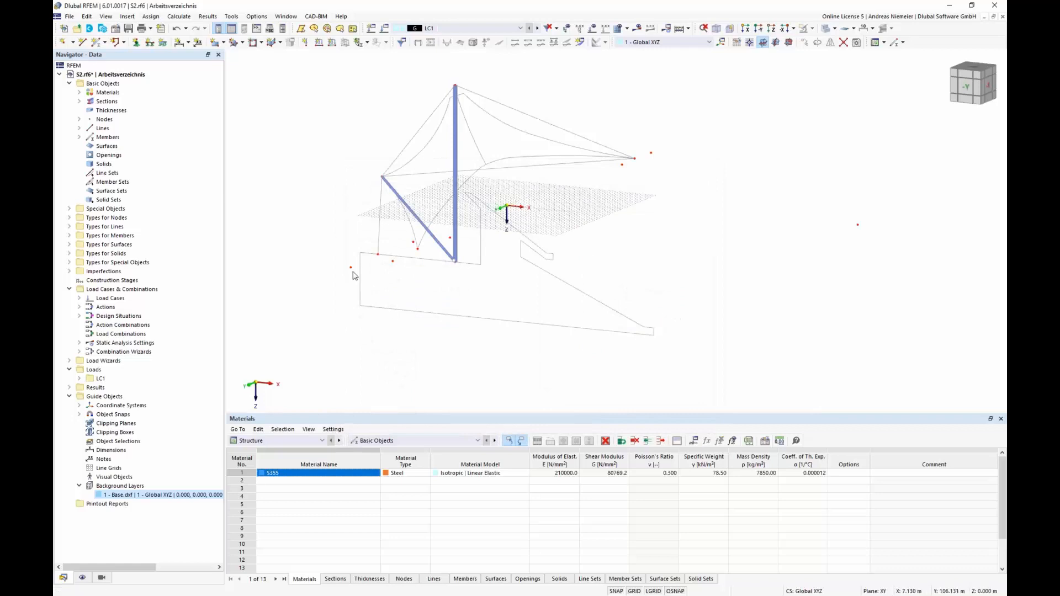
Step: Check the rotated nodes in plan and 3D, and delete the three original nodes lying in the drawing plane
{"action": "left_click", "coordinate": [972, 69]}
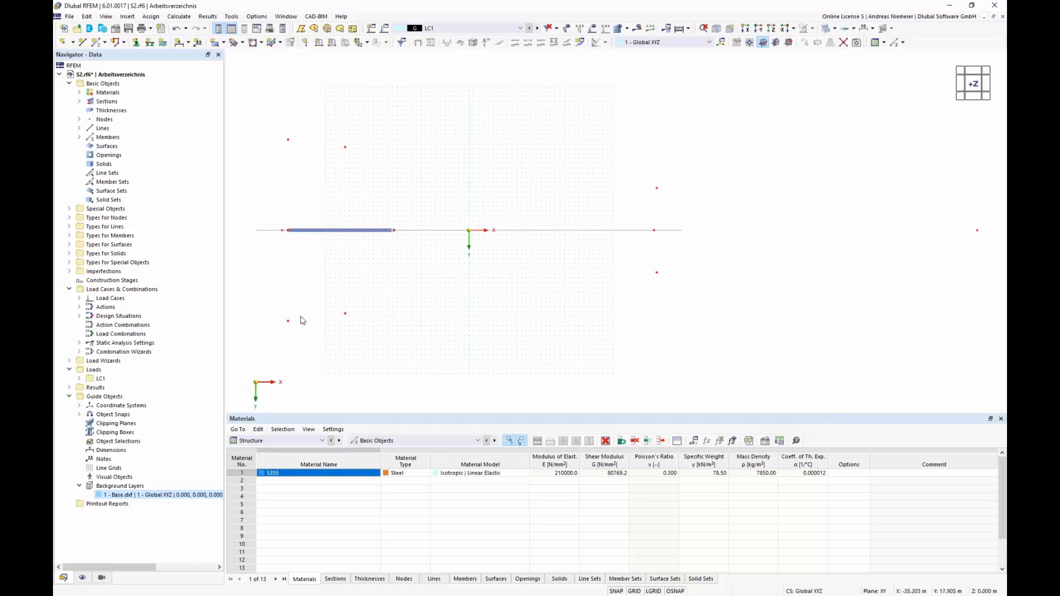
{"action": "left_click", "coordinate": [716, 29]}
{"action": "middle_click_drag", "start_coordinate": [466, 336], "coordinate": [371, 312], "text": "ctrl"}
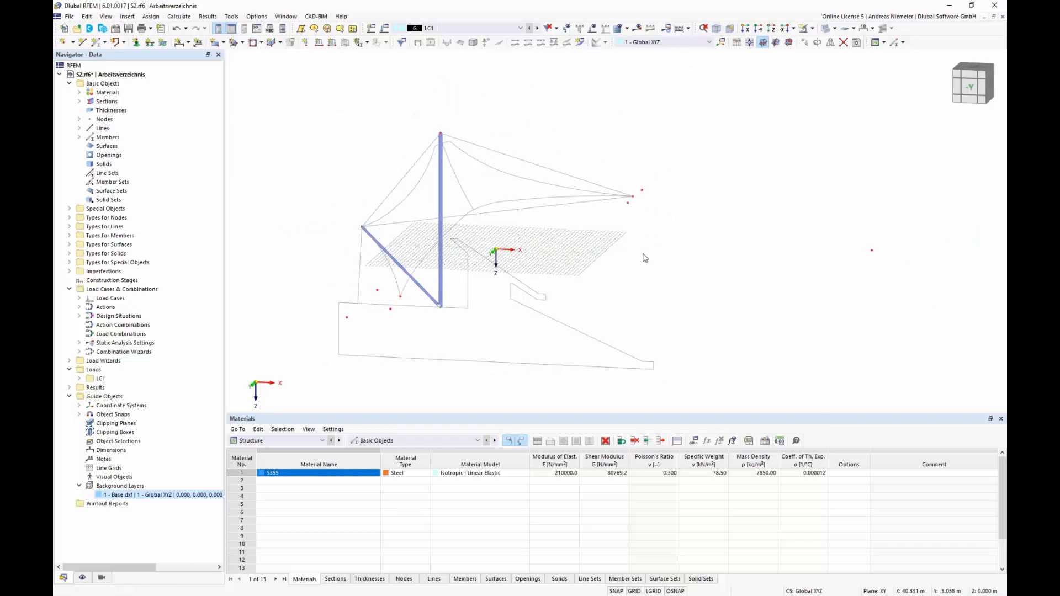
{"action": "scroll", "coordinate": [400, 301], "scroll_direction": "up", "scroll_amount": 3}
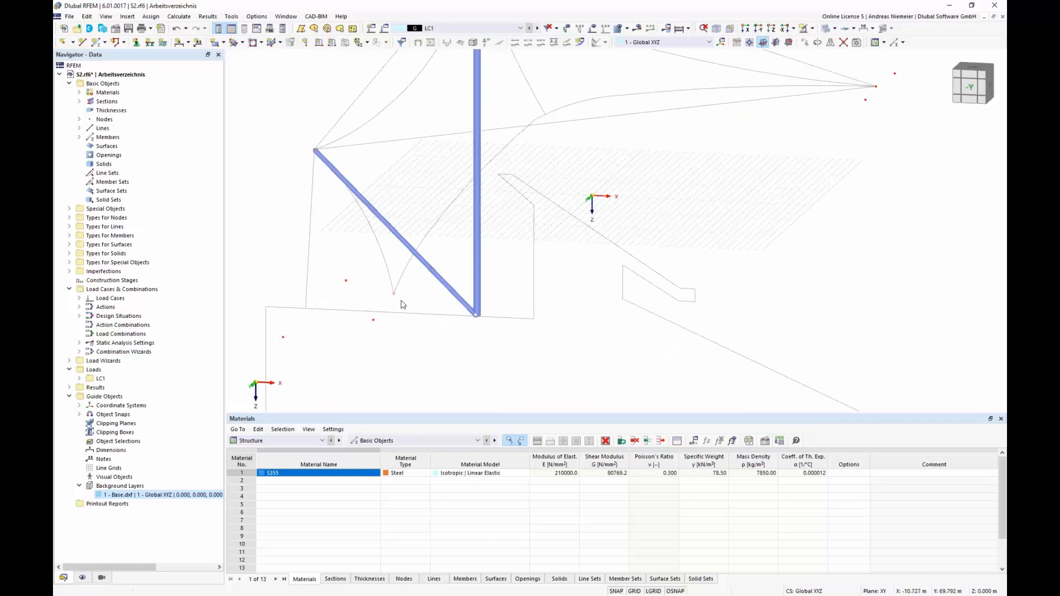
{"action": "scroll", "coordinate": [708, 306], "scroll_direction": "down", "scroll_amount": 2}
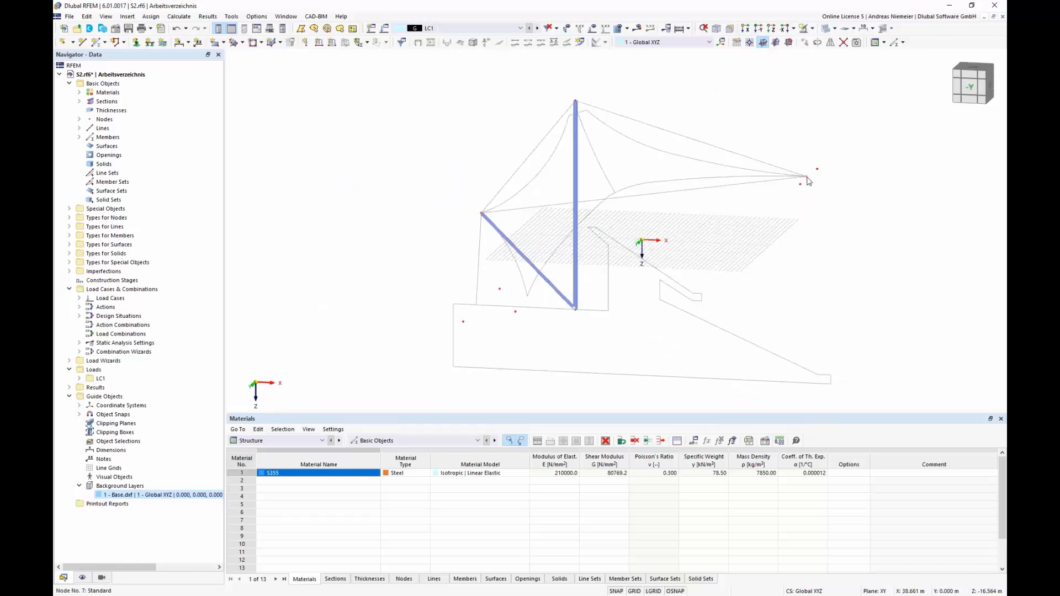
Step: Define a new single member of type Cable with a solid round bar section of 80 mm diameter
{"action": "left_click", "coordinate": [100, 45]}
{"action": "left_click", "coordinate": [285, 167]}
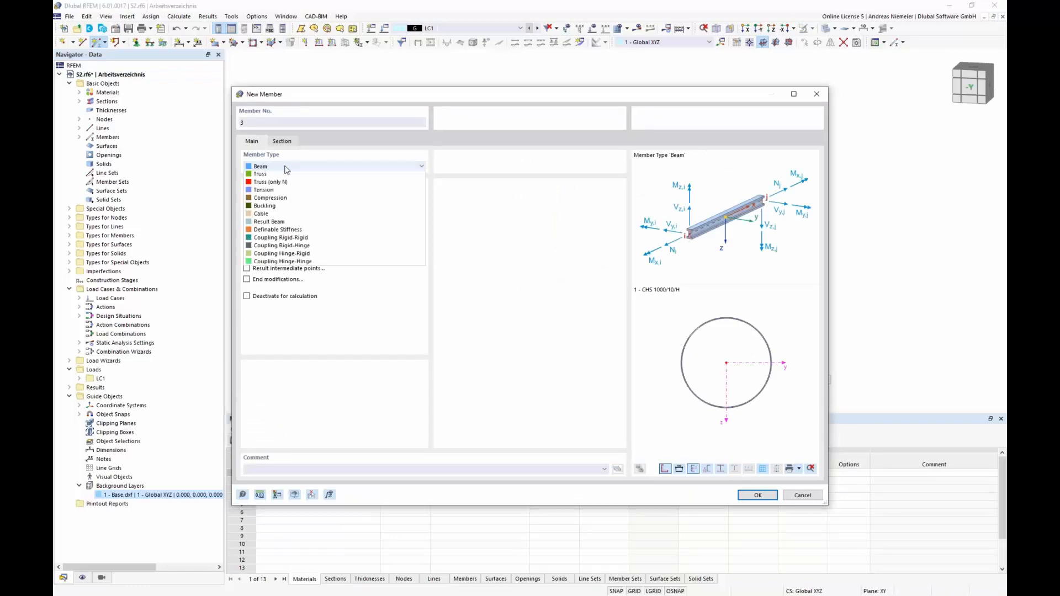
{"action": "left_click", "coordinate": [283, 240]}
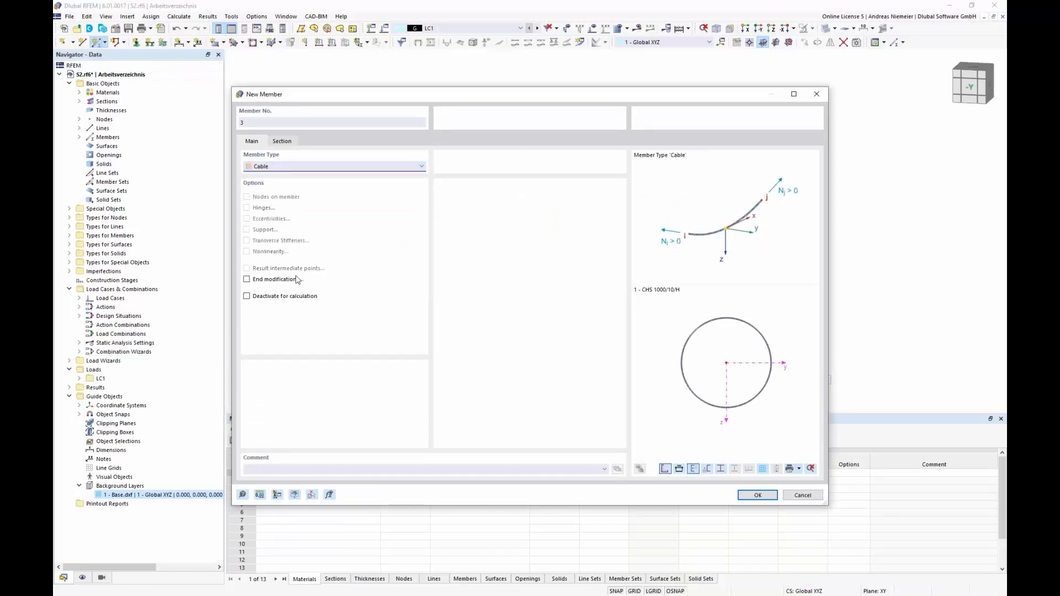
{"action": "left_click", "coordinate": [281, 143]}
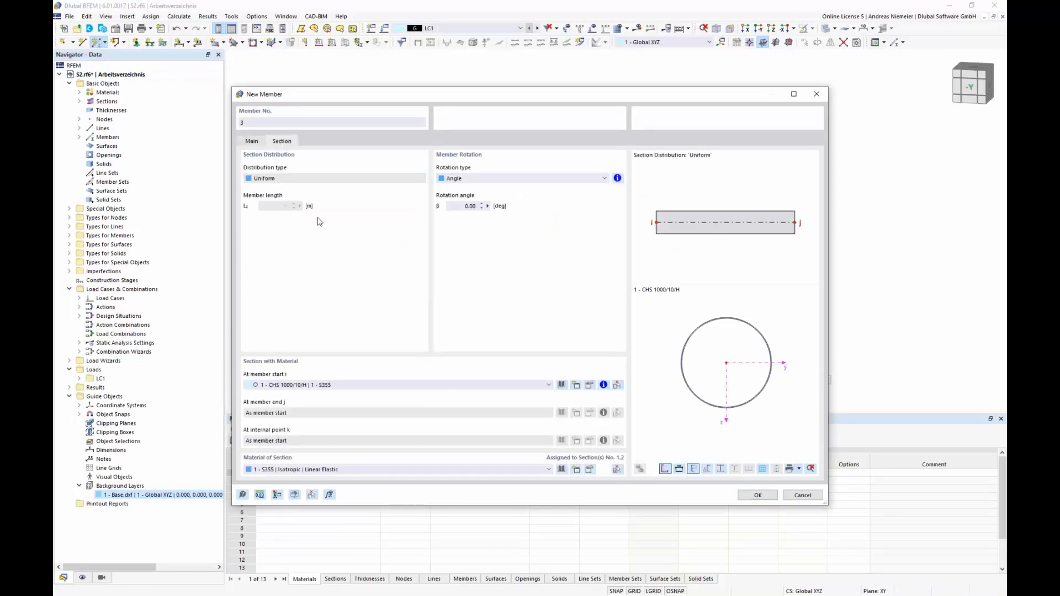
{"action": "left_click", "coordinate": [561, 385]}
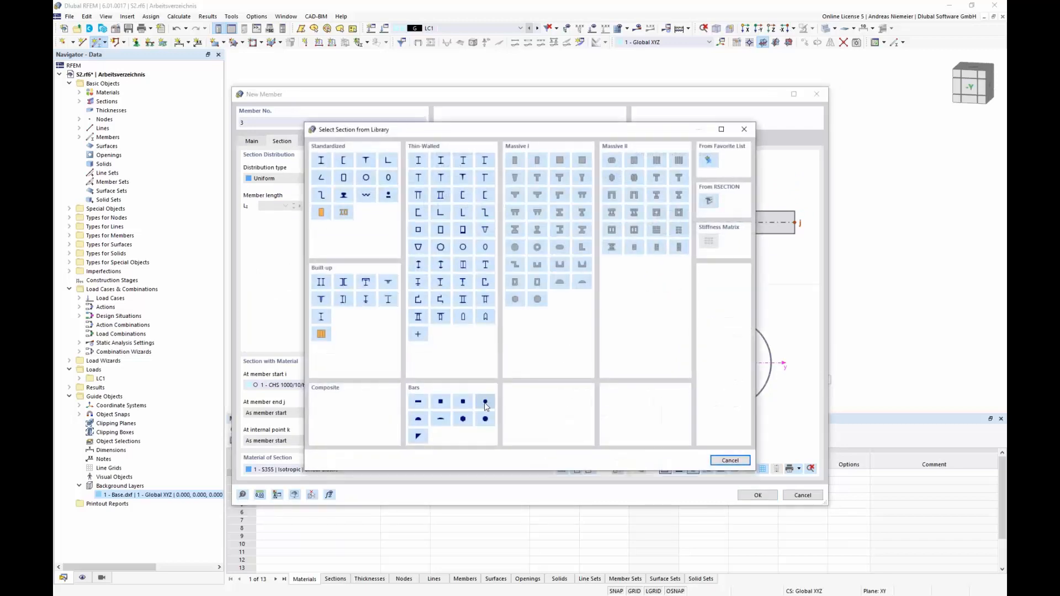
{"action": "key", "text": "Escape"}
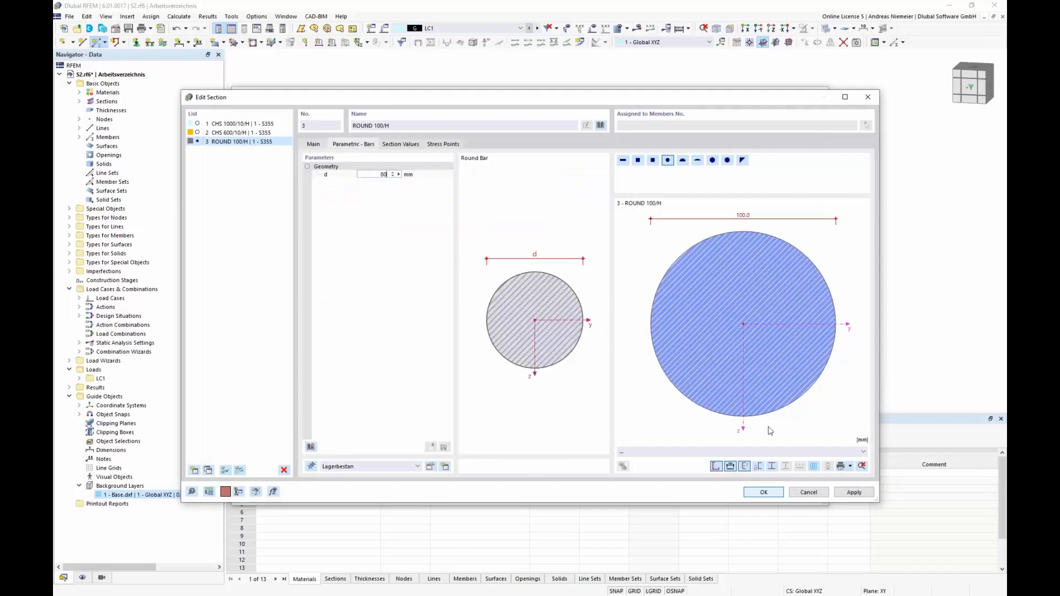
{"action": "left_click", "coordinate": [763, 492]}
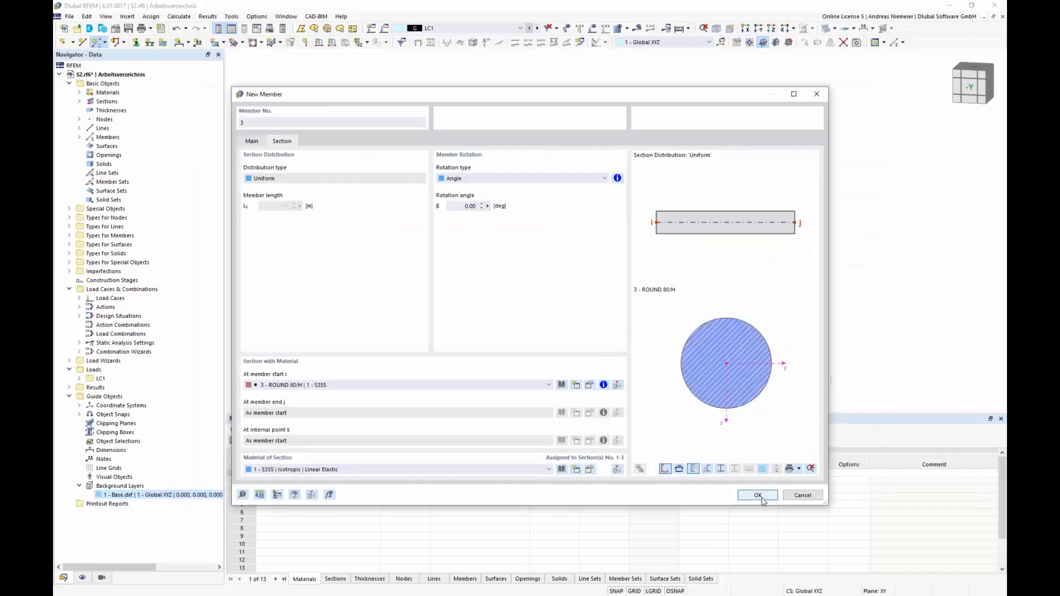
{"action": "left_click", "coordinate": [764, 499]}
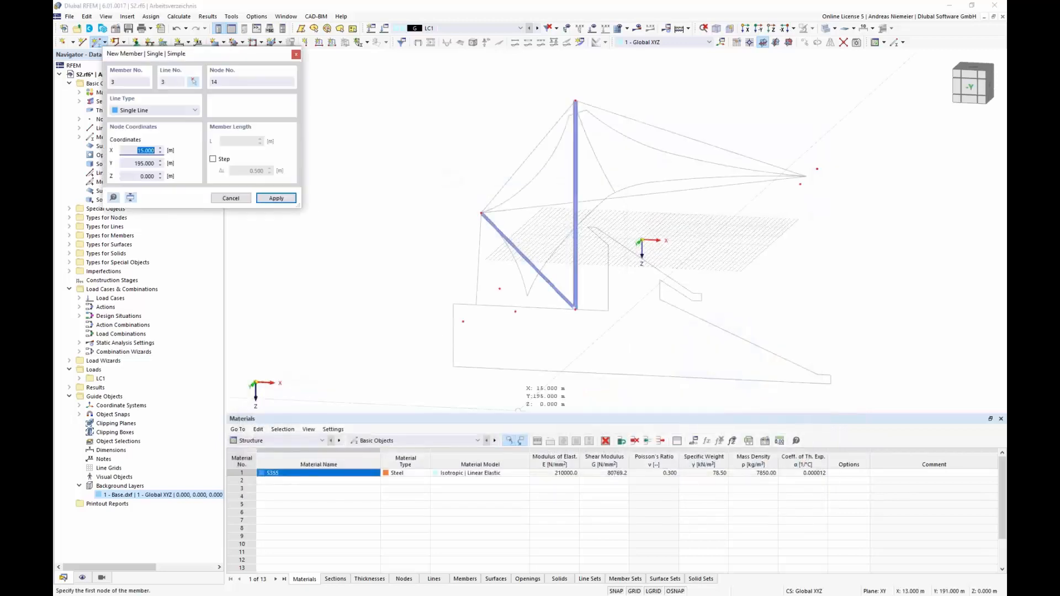
Step: Place cables from the two rear anchor nodes to the strut's outer end, and one from there to the mast top
{"action": "left_click", "coordinate": [463, 321]}
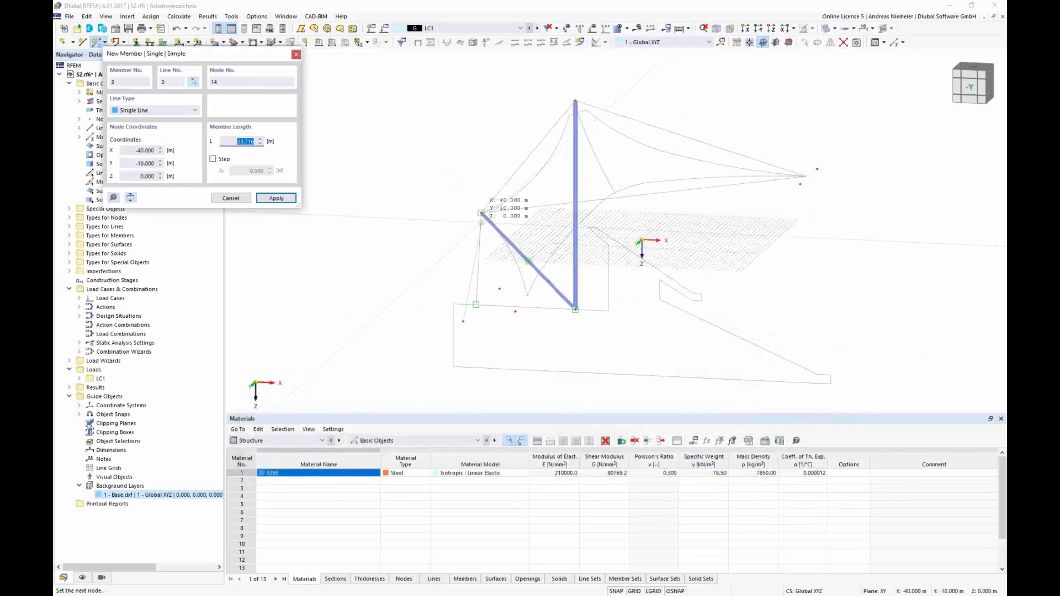
{"action": "left_click", "coordinate": [481, 213]}
{"action": "left_click", "coordinate": [500, 288]}
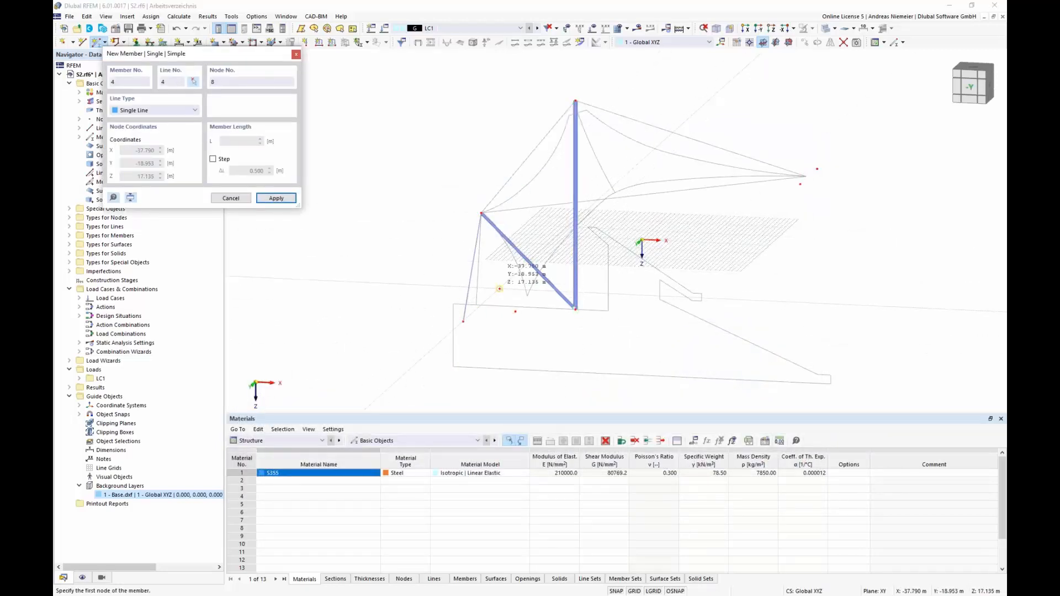
{"action": "left_click", "coordinate": [481, 213]}
{"action": "left_click", "coordinate": [481, 213]}
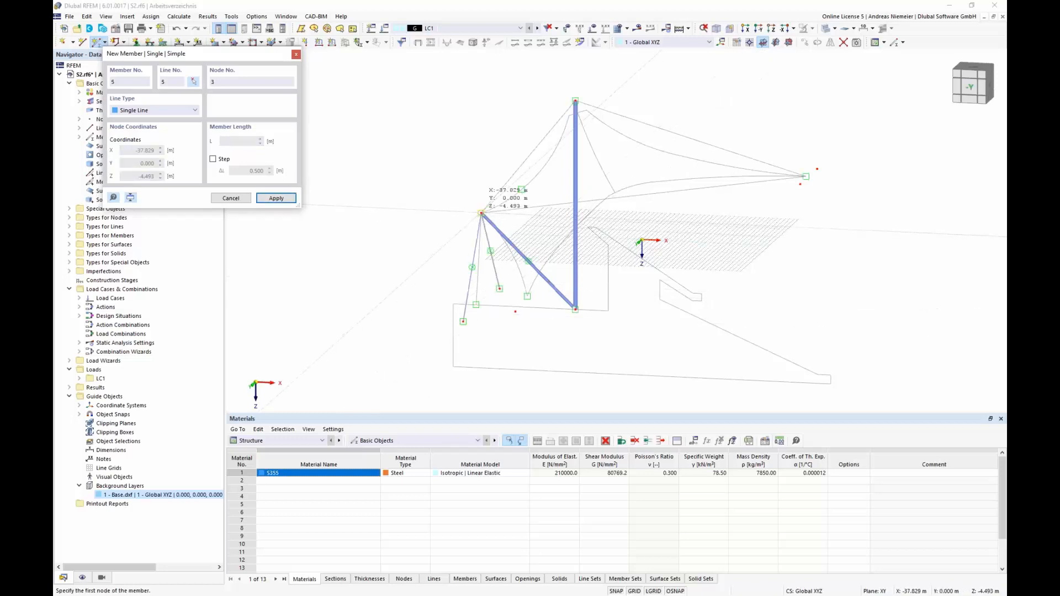
{"action": "left_click", "coordinate": [574, 102]}
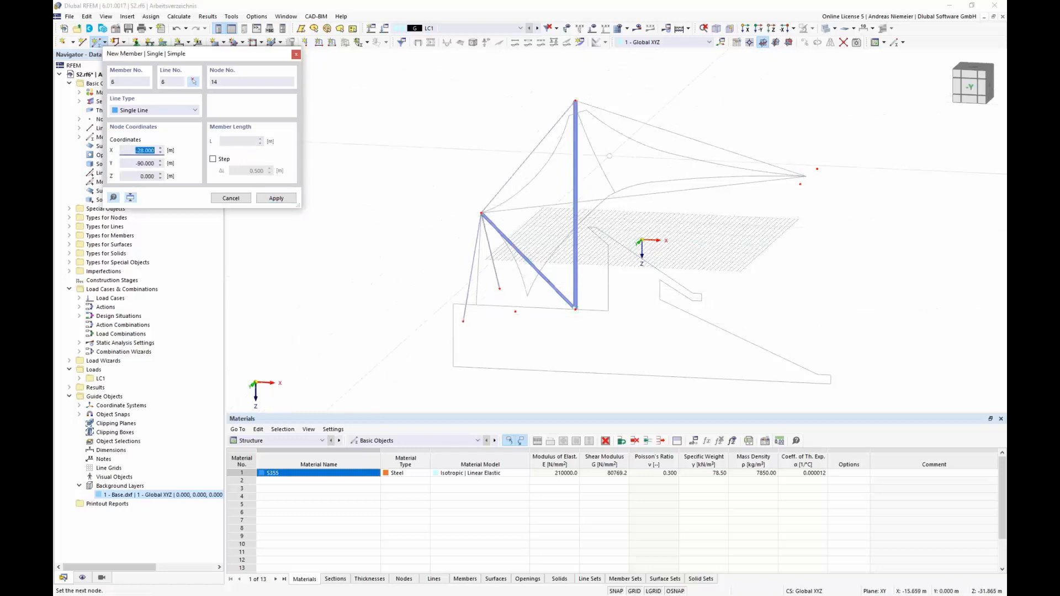
{"action": "key", "text": "Escape"}
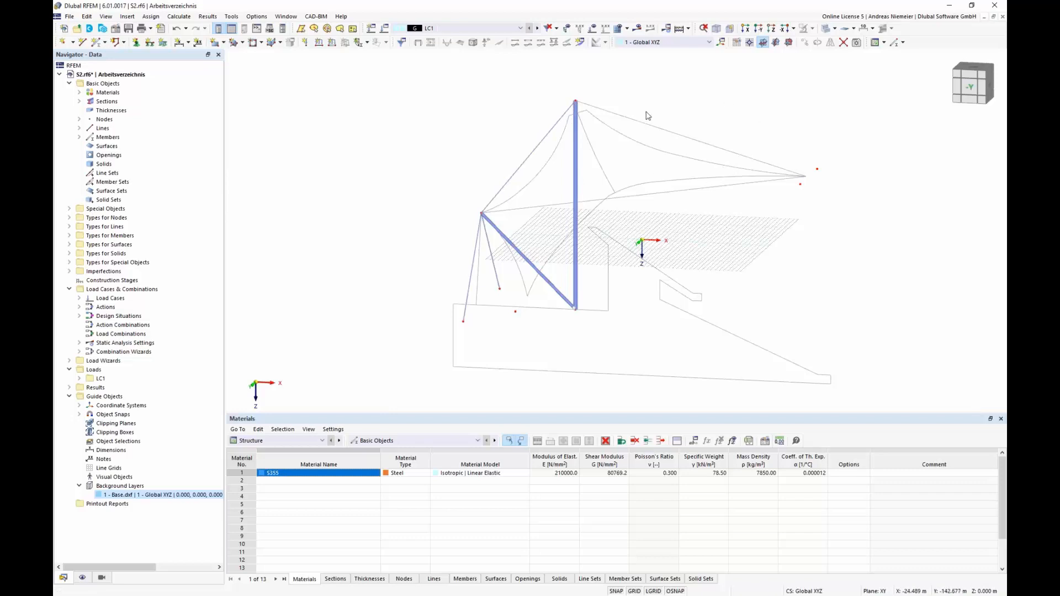
Step: Define a new single member of type Cable with a solid round bar section of 30 mm diameter
{"action": "left_click", "coordinate": [95, 42]}
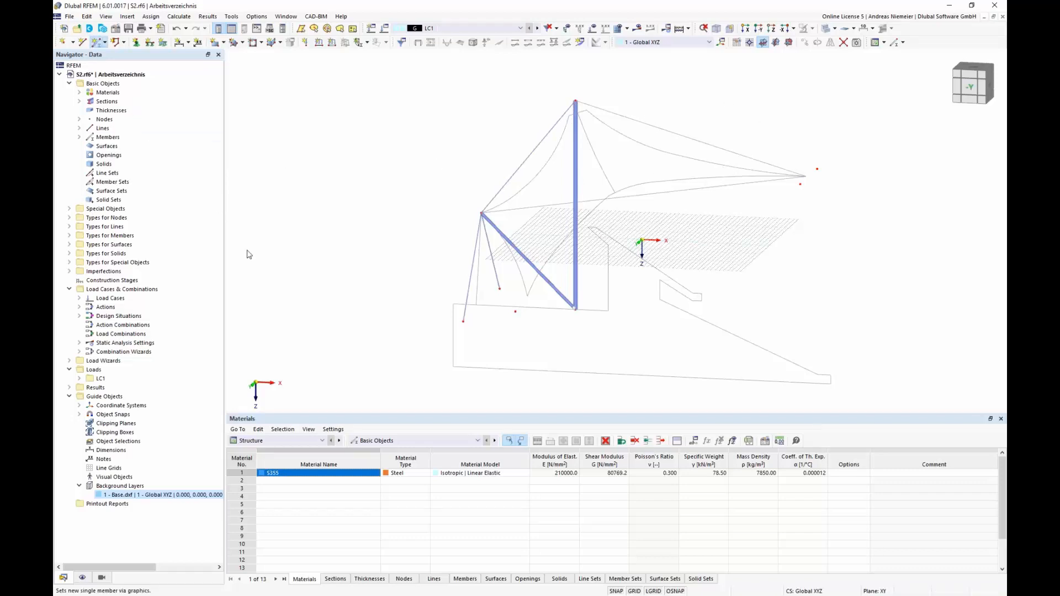
{"action": "left_click", "coordinate": [288, 167]}
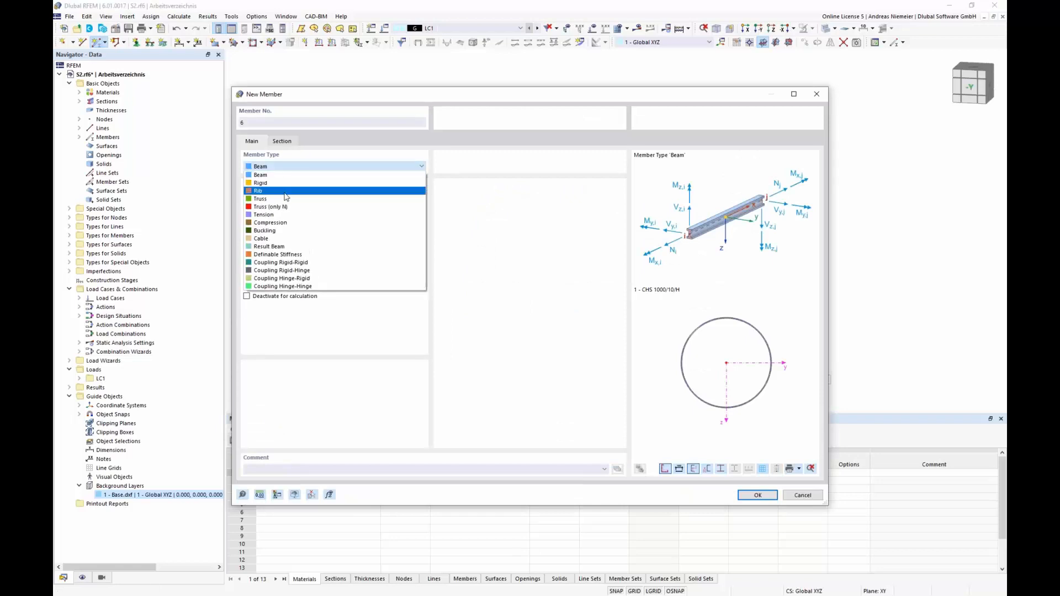
{"action": "left_click", "coordinate": [279, 241]}
{"action": "left_click", "coordinate": [283, 141]}
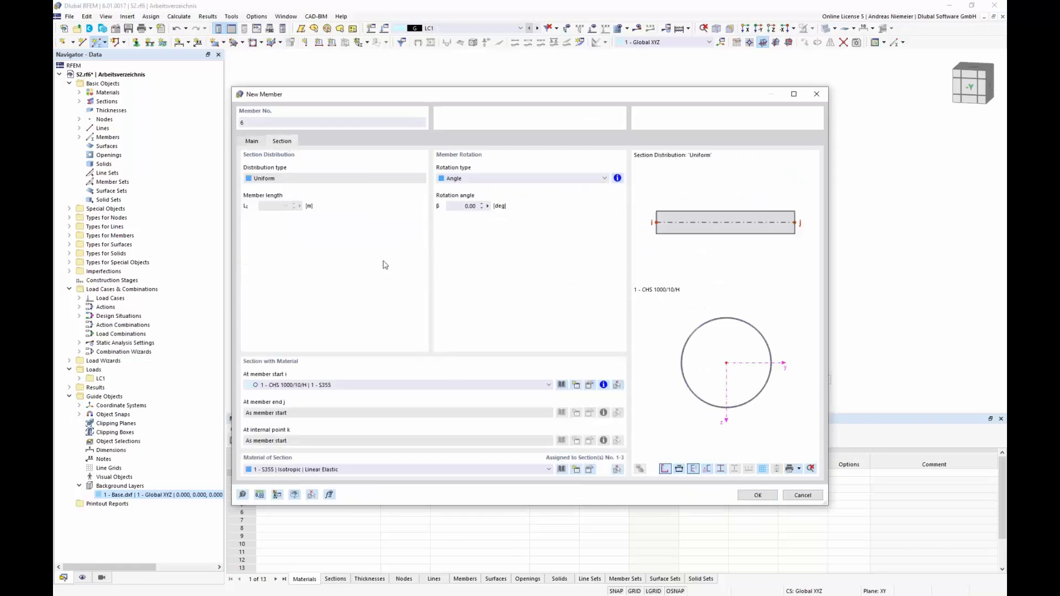
{"action": "left_click", "coordinate": [561, 388]}
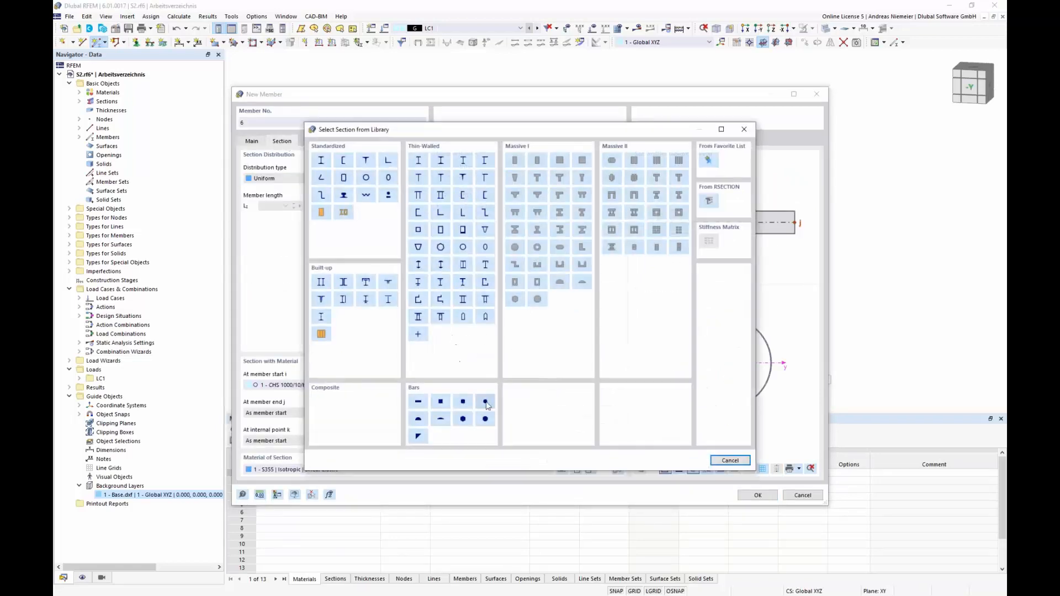
{"action": "left_click", "coordinate": [487, 404]}
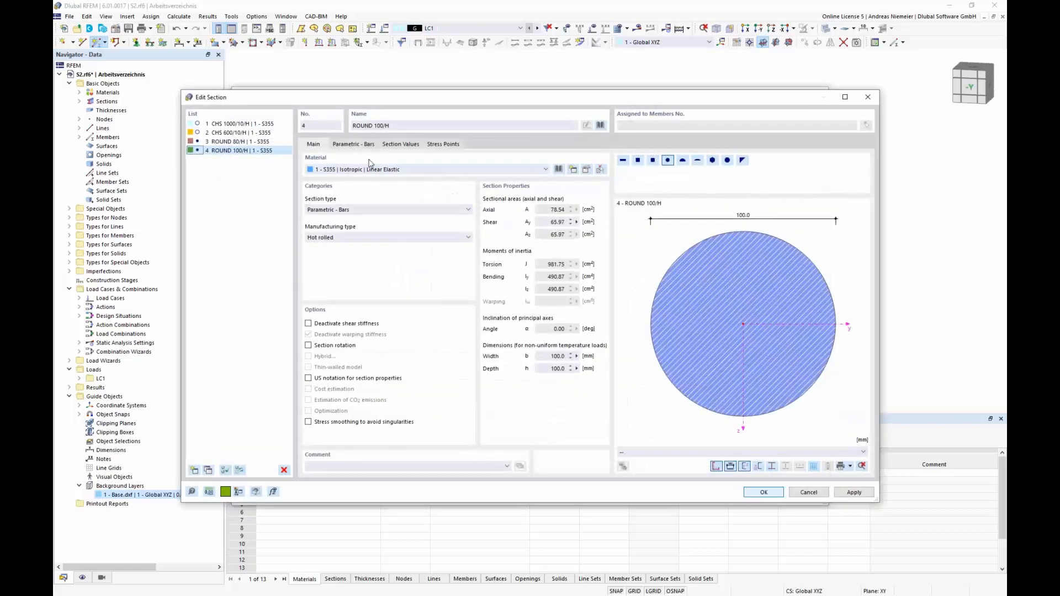
{"action": "type", "text": "30"}
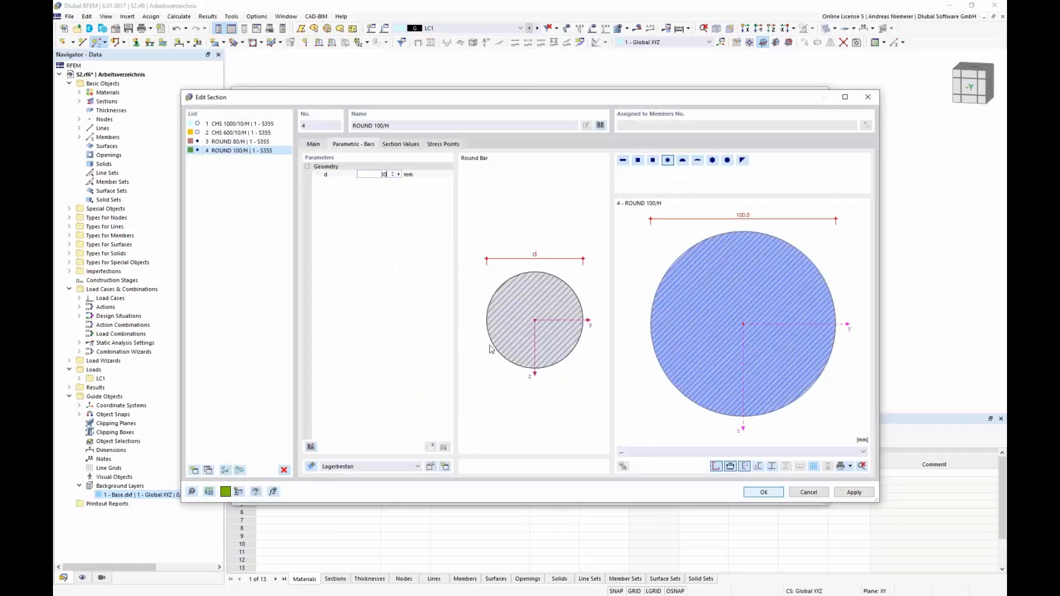
{"action": "left_click", "coordinate": [767, 494]}
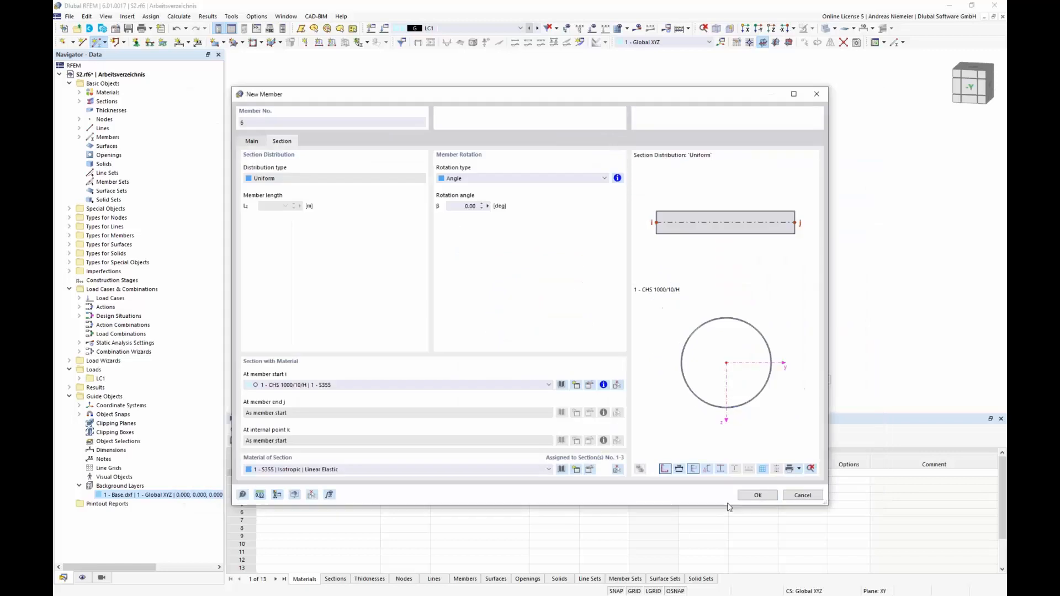
{"action": "left_click", "coordinate": [745, 497]}
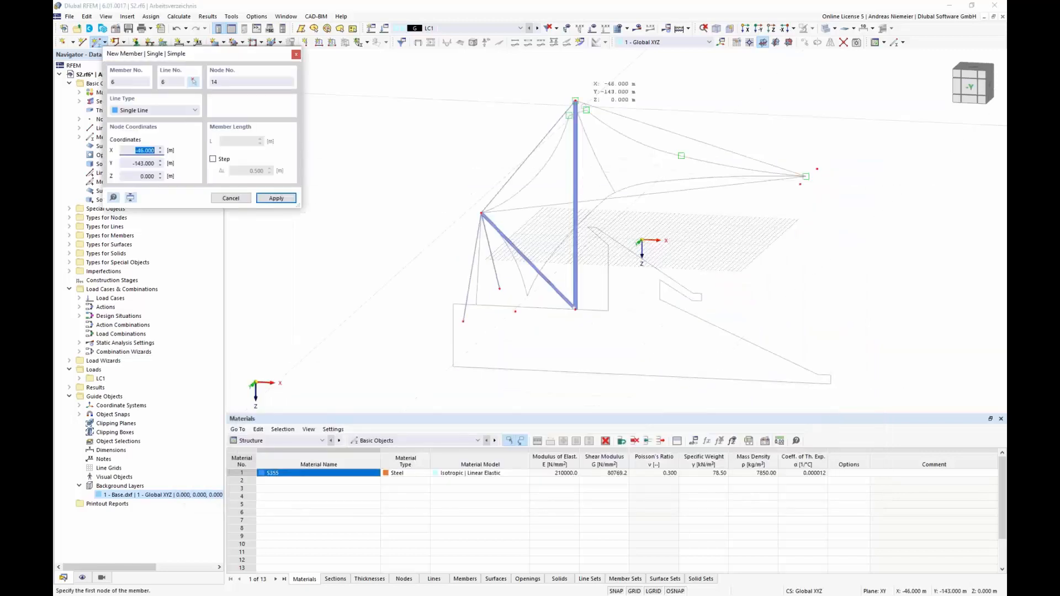
Step: Place four cables linking the mast top and the strut's outer end to each of the two front anchor nodes
{"action": "left_click", "coordinate": [576, 101]}
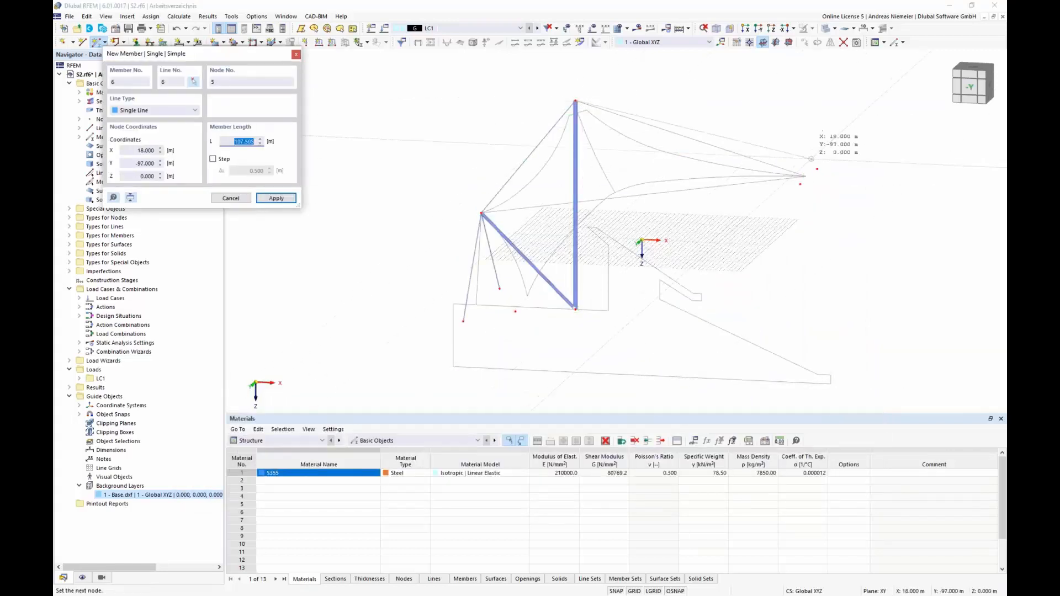
{"action": "left_click", "coordinate": [817, 169]}
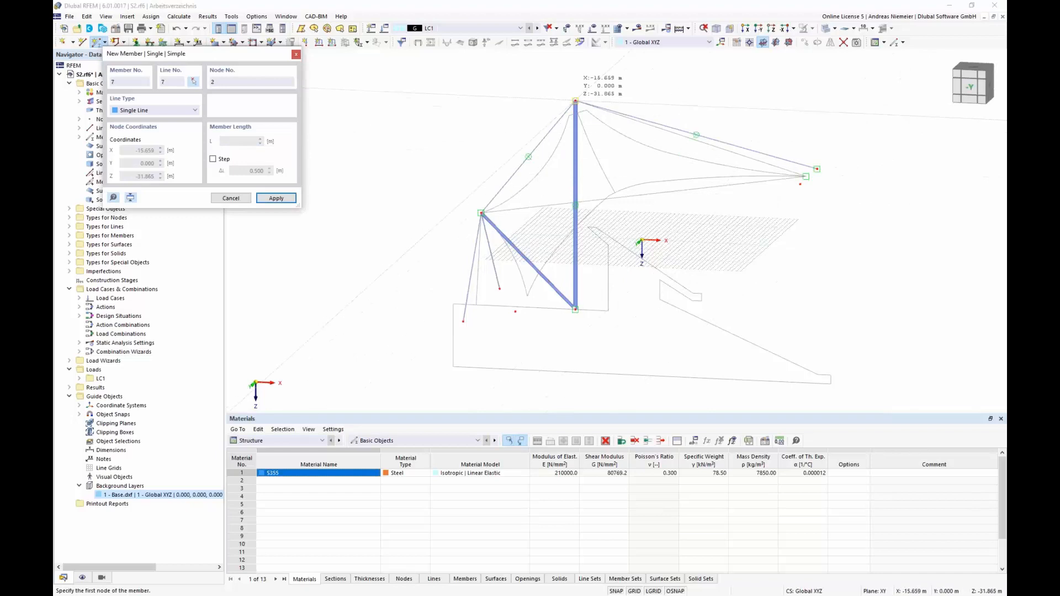
{"action": "left_click", "coordinate": [806, 177]}
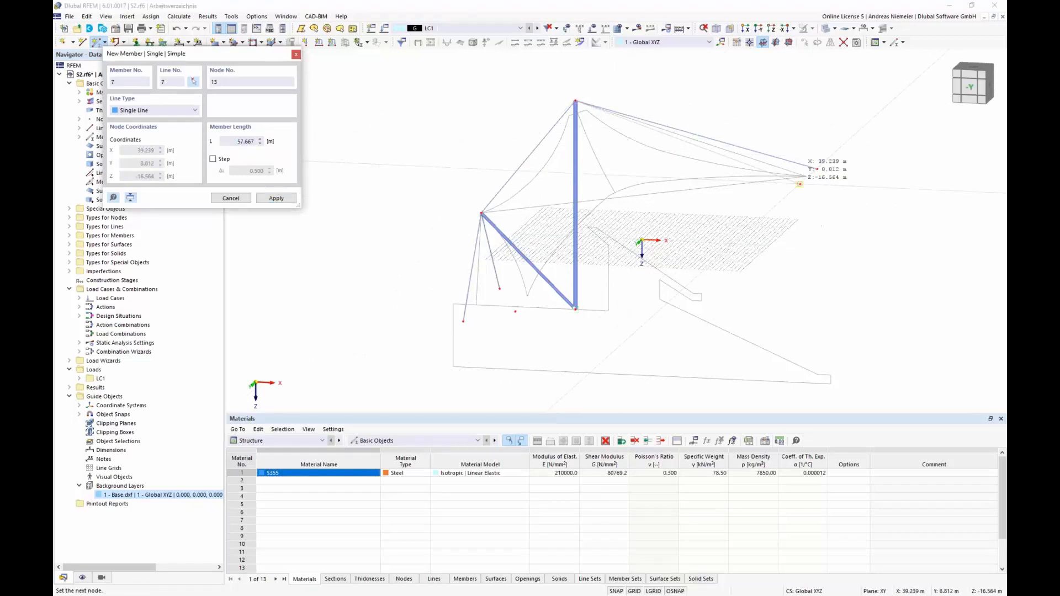
{"action": "left_click", "coordinate": [800, 184]}
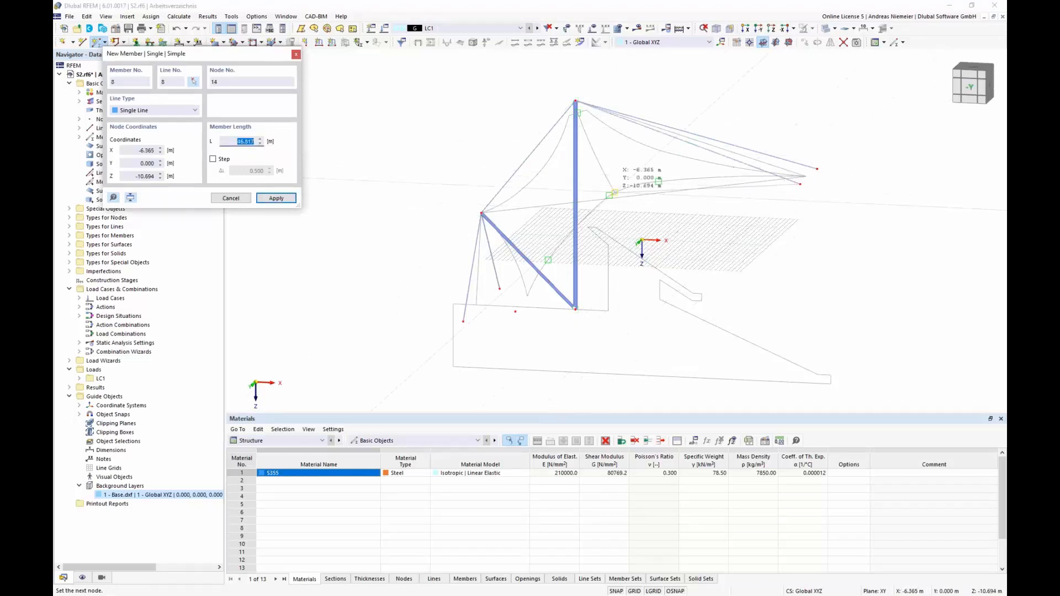
{"action": "left_click", "coordinate": [481, 213]}
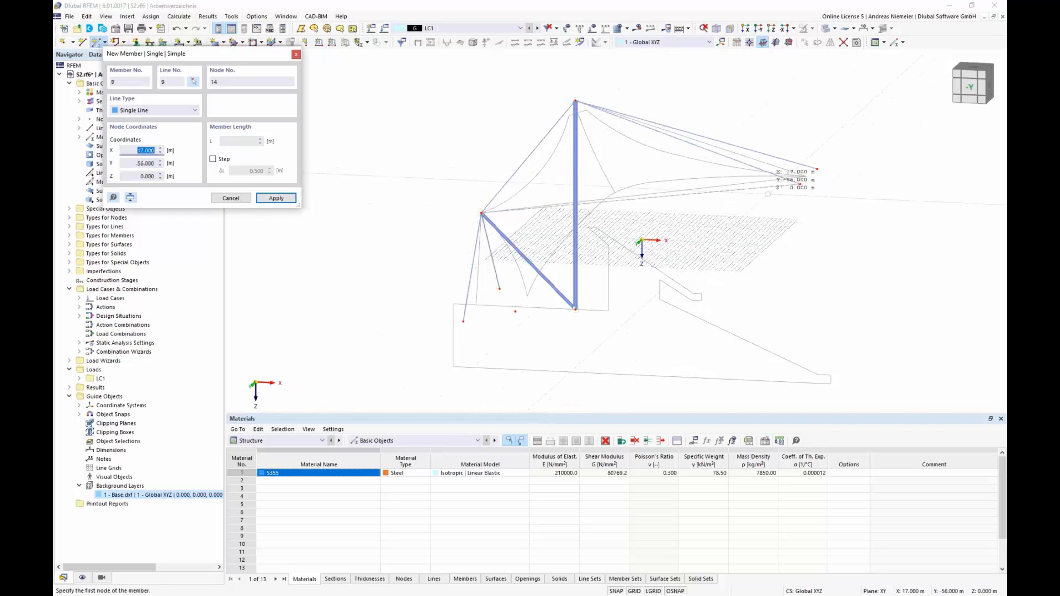
{"action": "left_click", "coordinate": [817, 168]}
{"action": "left_click", "coordinate": [818, 168]}
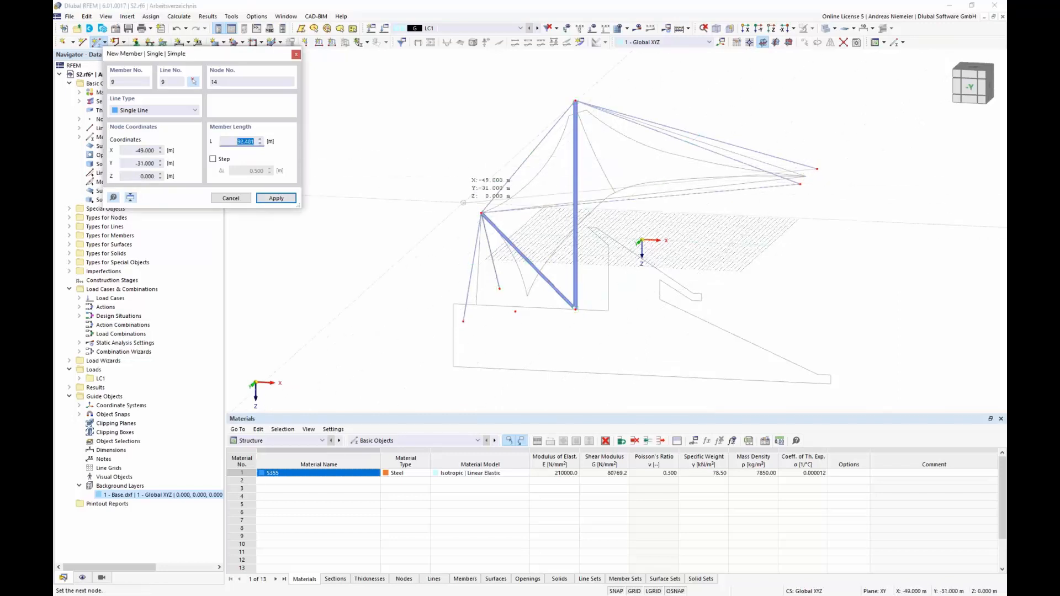
{"action": "left_click", "coordinate": [481, 212]}
{"action": "key", "text": "Escape"}
Step: Define a new single member of type Cable with a solid round bar section of 120 mm diameter
{"action": "middle_click_drag", "start_coordinate": [756, 238], "coordinate": [635, 270], "text": "ctrl"}
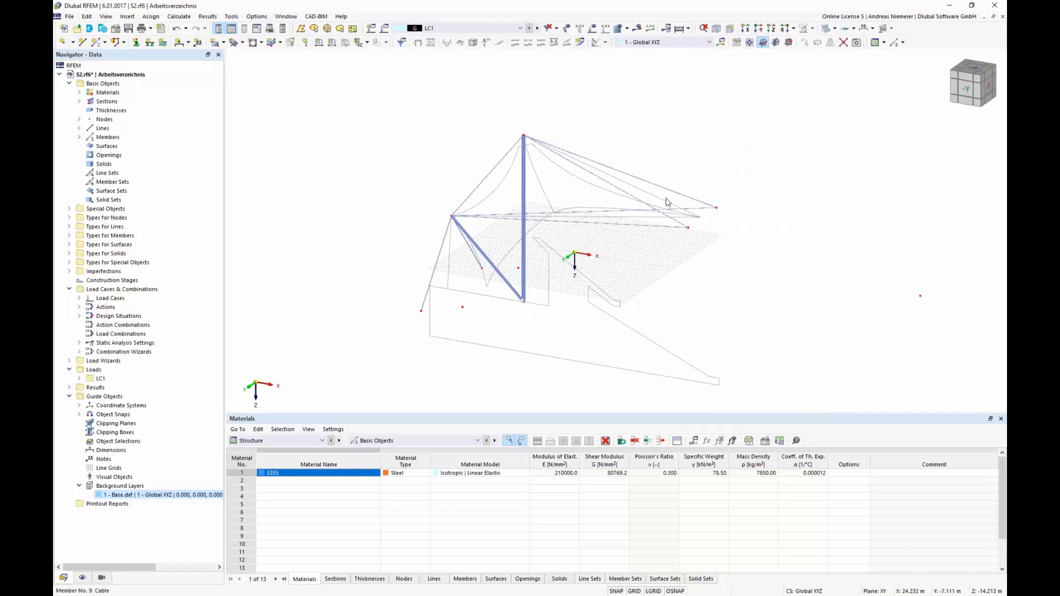
{"action": "scroll", "coordinate": [690, 237], "scroll_direction": "up", "scroll_amount": 2}
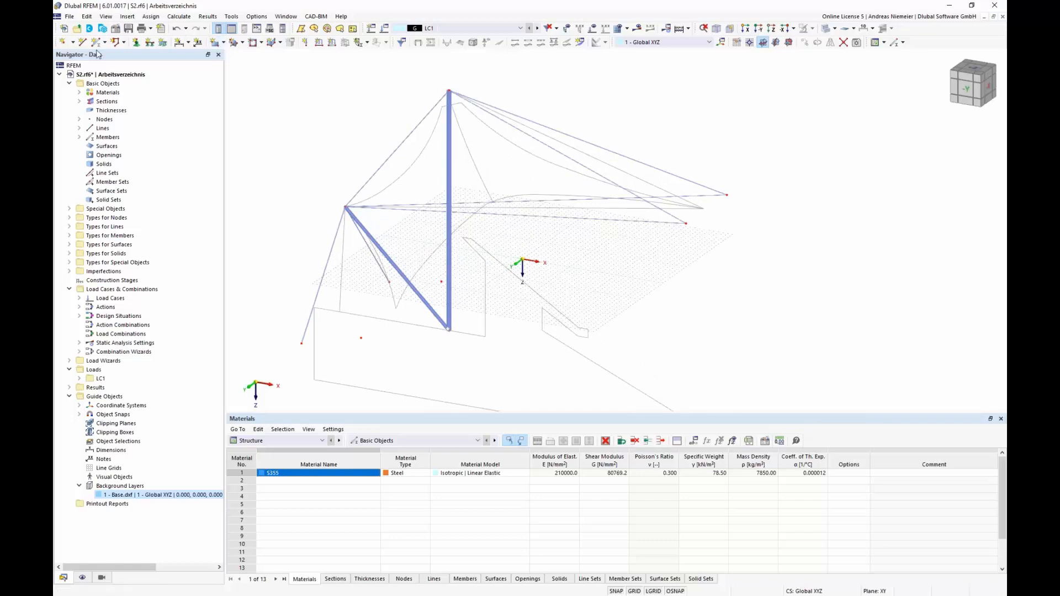
{"action": "left_click", "coordinate": [306, 169]}
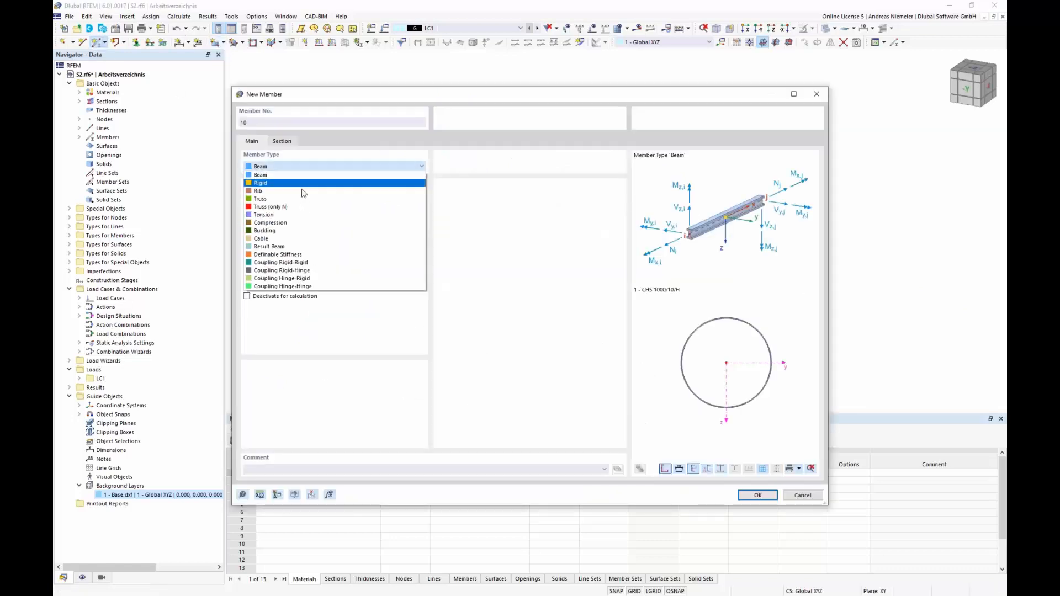
{"action": "left_click", "coordinate": [296, 239]}
{"action": "left_click", "coordinate": [282, 141]}
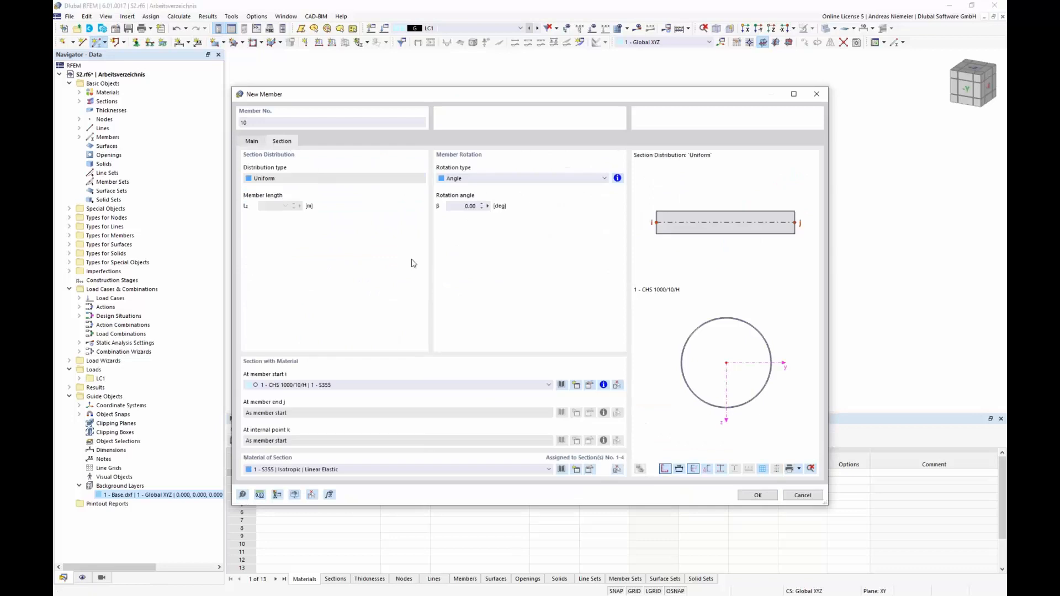
{"action": "left_click", "coordinate": [561, 384]}
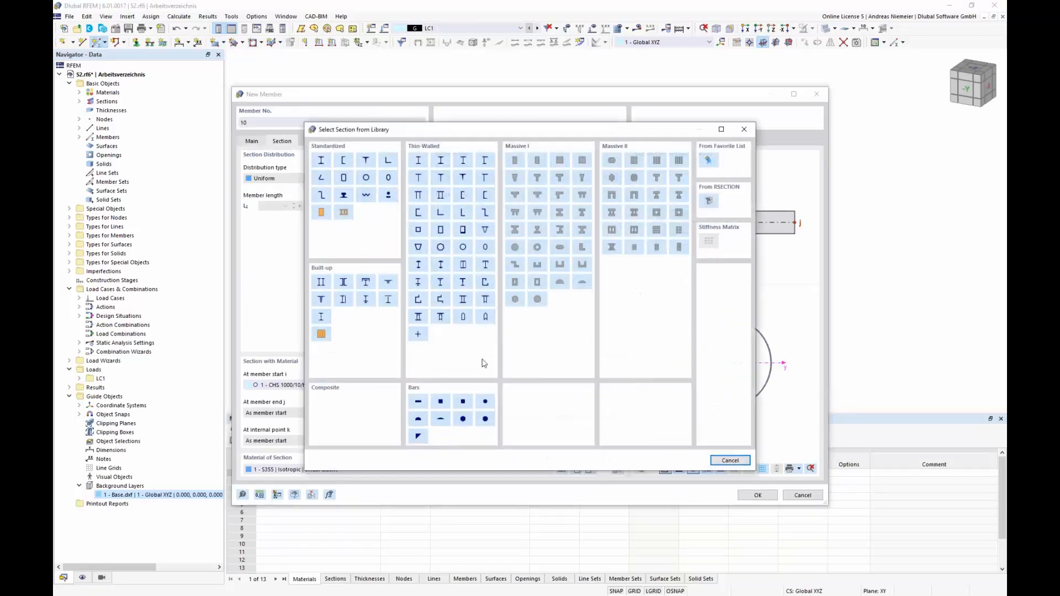
{"action": "left_click", "coordinate": [486, 403]}
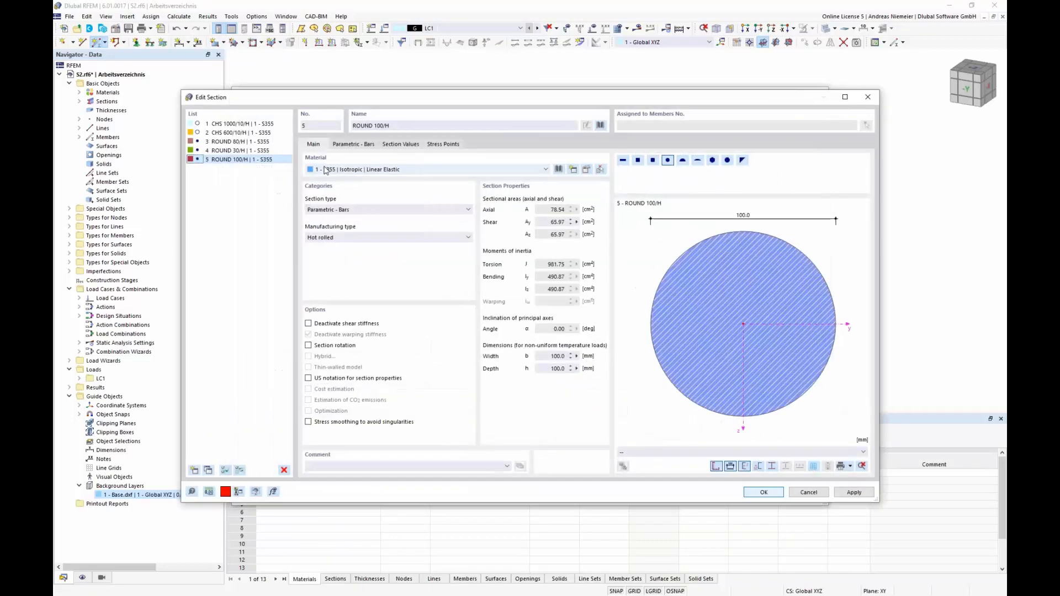
{"action": "left_click", "coordinate": [353, 146]}
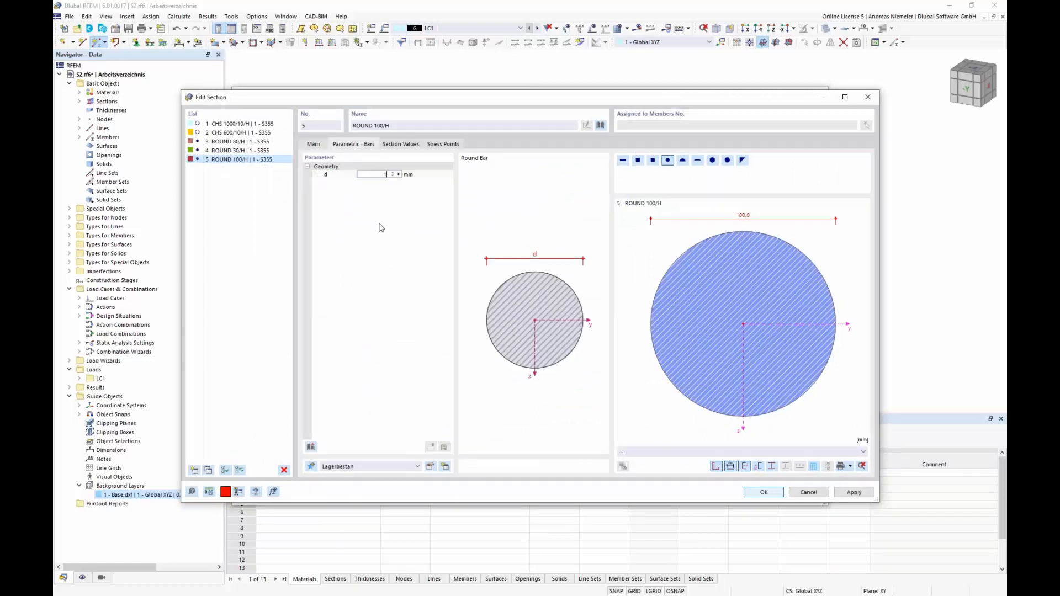
{"action": "left_click", "coordinate": [764, 493]}
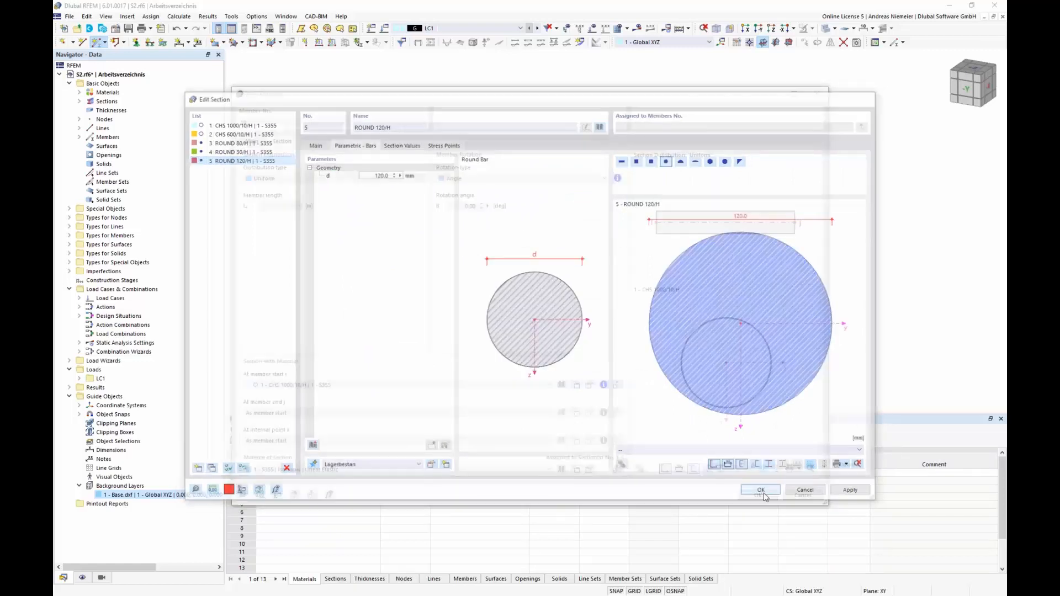
{"action": "left_click", "coordinate": [759, 495]}
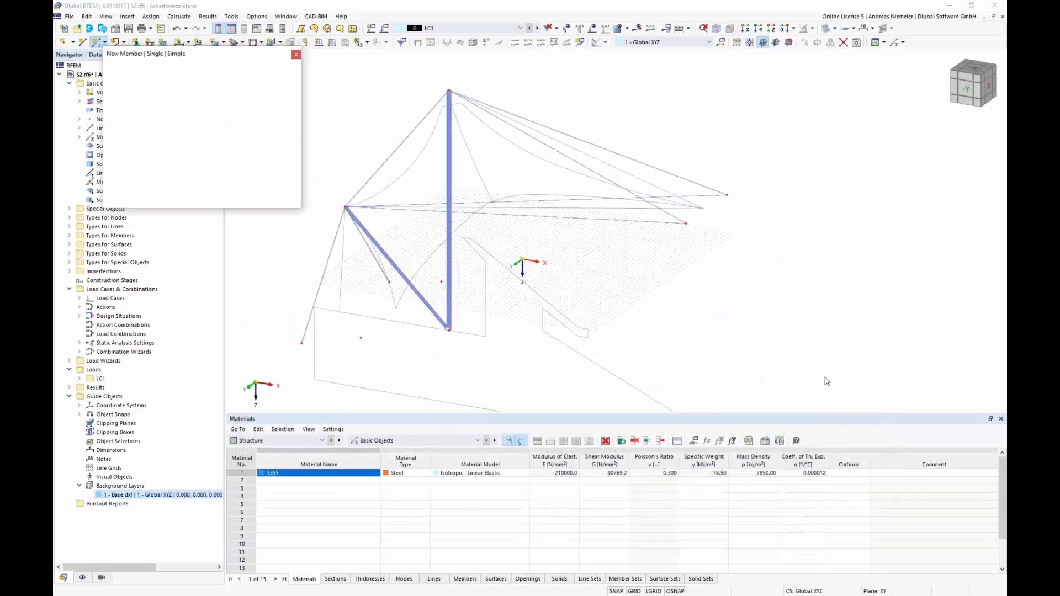
Step: Place the cable between the two front nodes and divide it at its middle with one intermediate node
{"action": "left_click", "coordinate": [727, 195]}
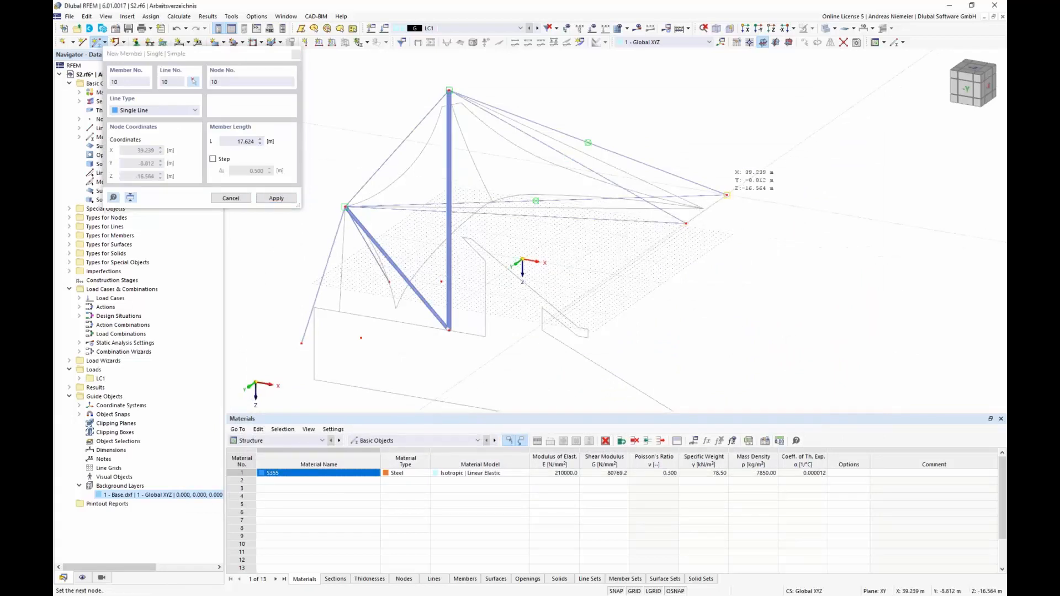
{"action": "right_click", "coordinate": [768, 238]}
{"action": "scroll", "coordinate": [696, 211], "scroll_direction": "up", "scroll_amount": 4}
{"action": "right_click", "coordinate": [721, 215]}
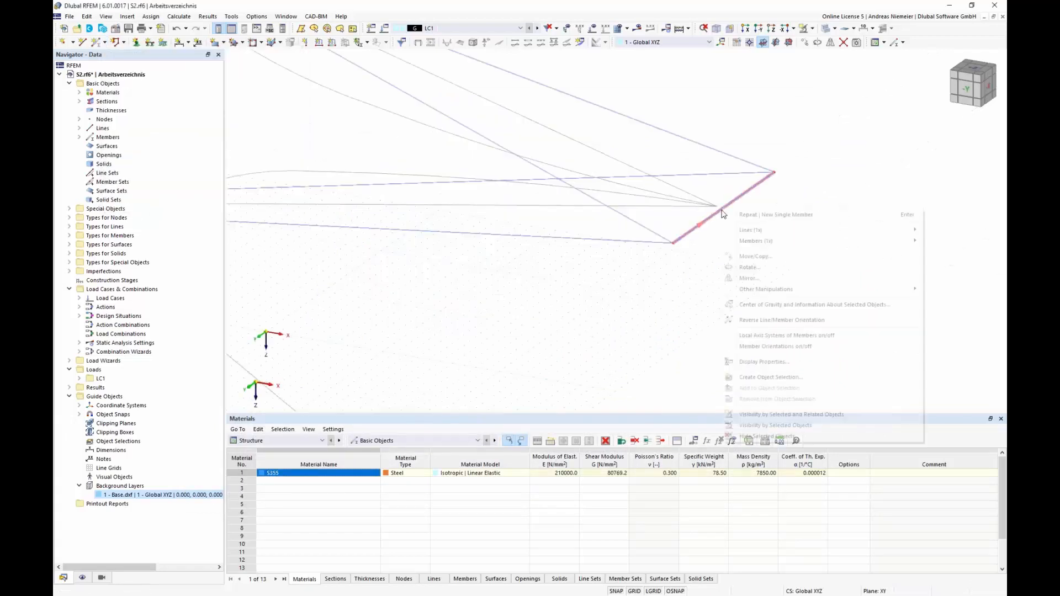
{"action": "mouse_move", "coordinate": [733, 243]}
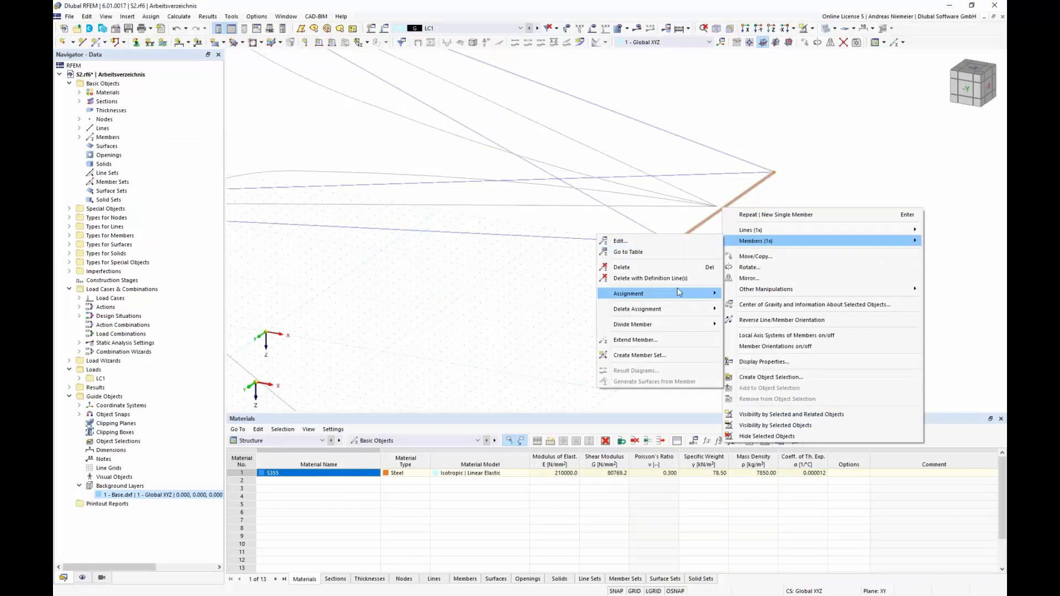
{"action": "mouse_move", "coordinate": [685, 330]}
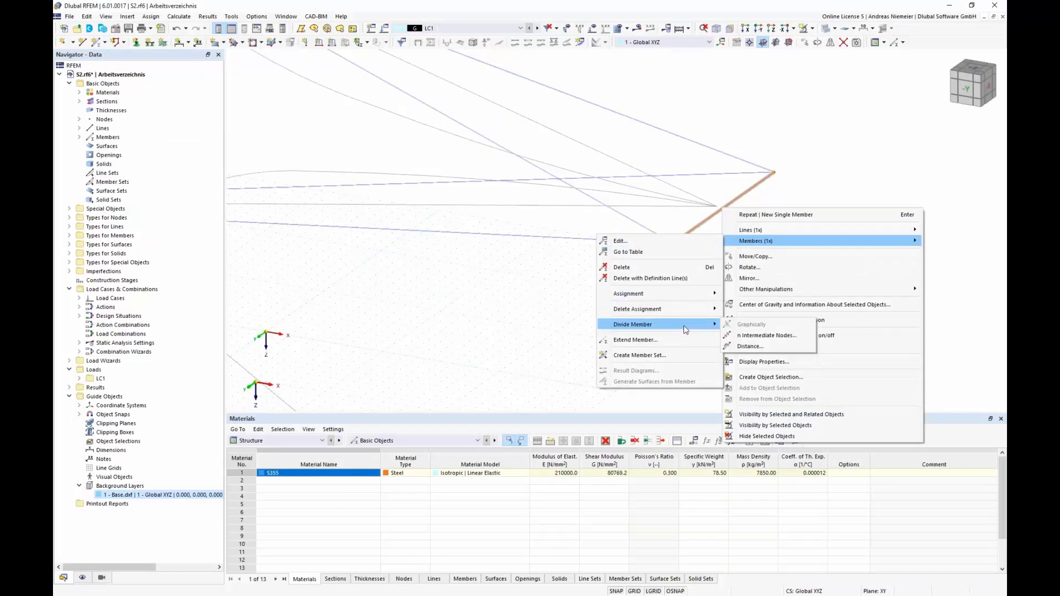
{"action": "left_click", "coordinate": [766, 335]}
{"action": "left_click", "coordinate": [626, 457]}
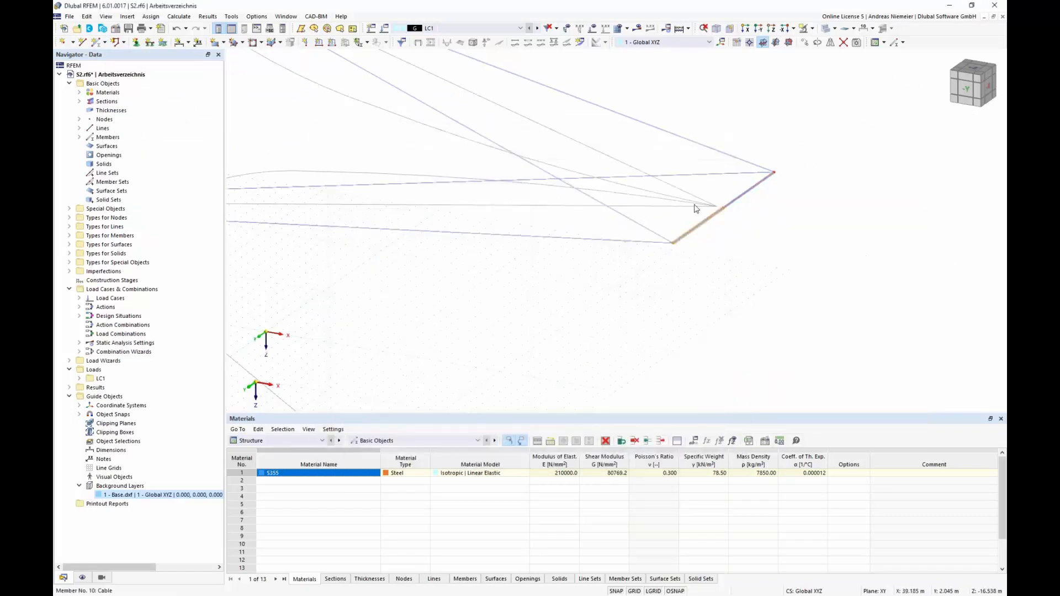
Step: Deactivate the Base.dxf background layer so only the structural model is displayed
{"action": "scroll", "coordinate": [687, 317], "scroll_direction": "down", "scroll_amount": 2}
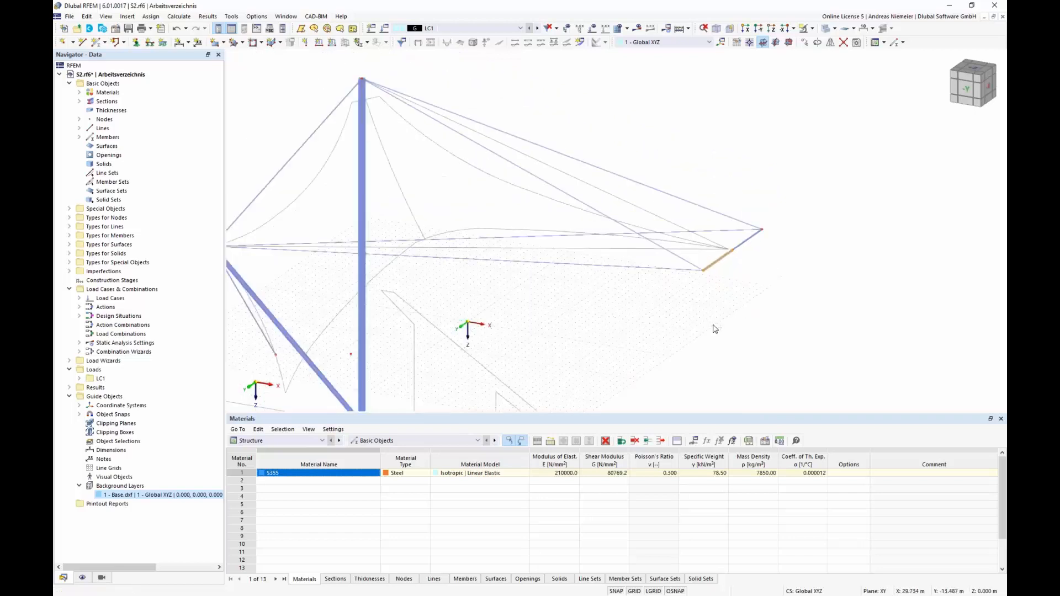
{"action": "middle_click_drag", "start_coordinate": [673, 319], "coordinate": [688, 330], "text": "ctrl"}
{"action": "left_click", "coordinate": [685, 358]}
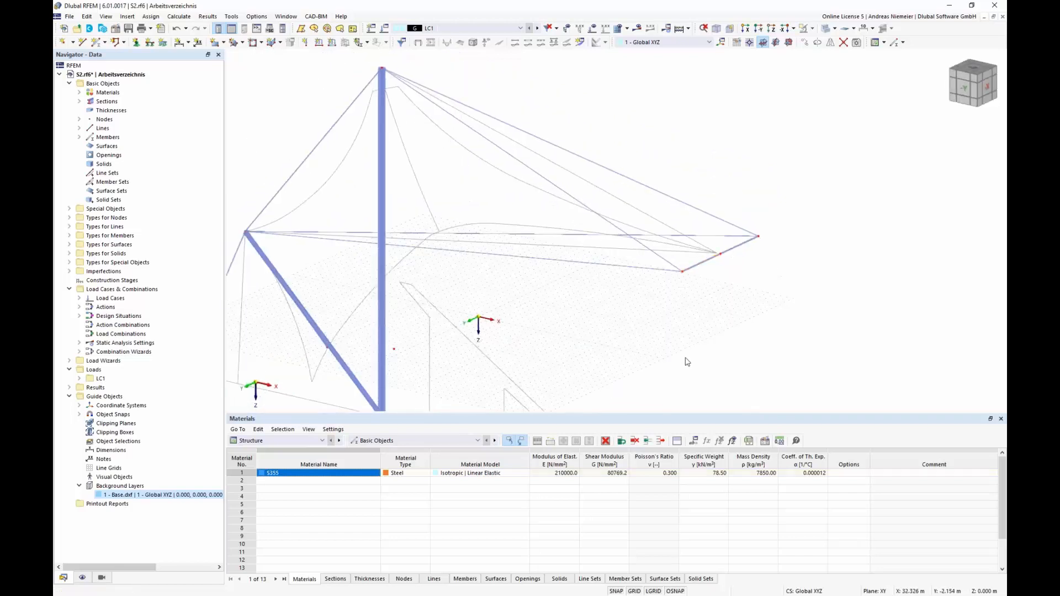
{"action": "middle_click_drag", "start_coordinate": [560, 338], "coordinate": [421, 367], "text": "ctrl"}
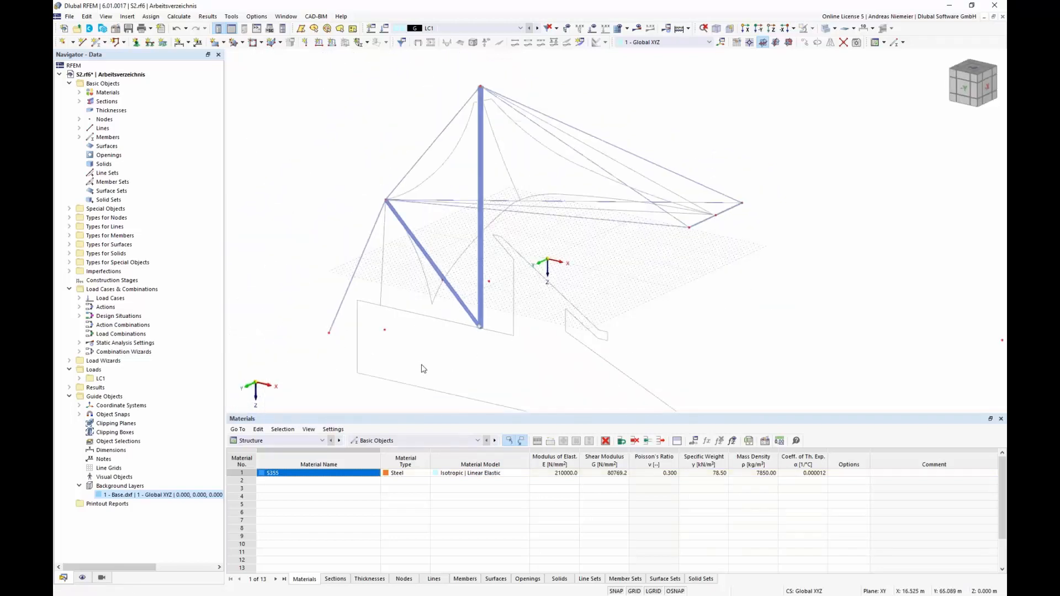
{"action": "right_click", "coordinate": [163, 496]}
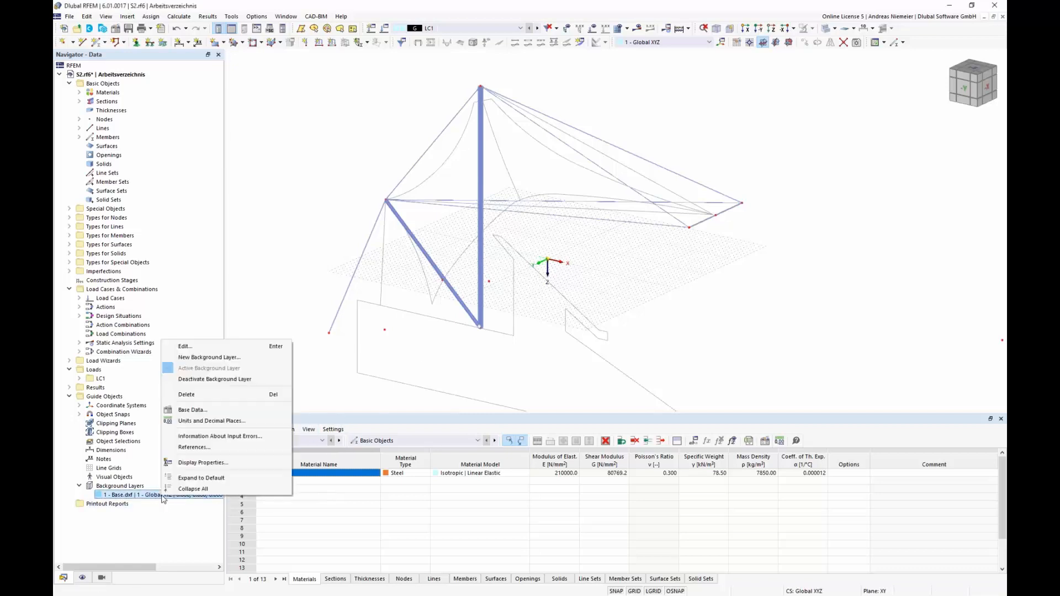
{"action": "left_click", "coordinate": [191, 379]}
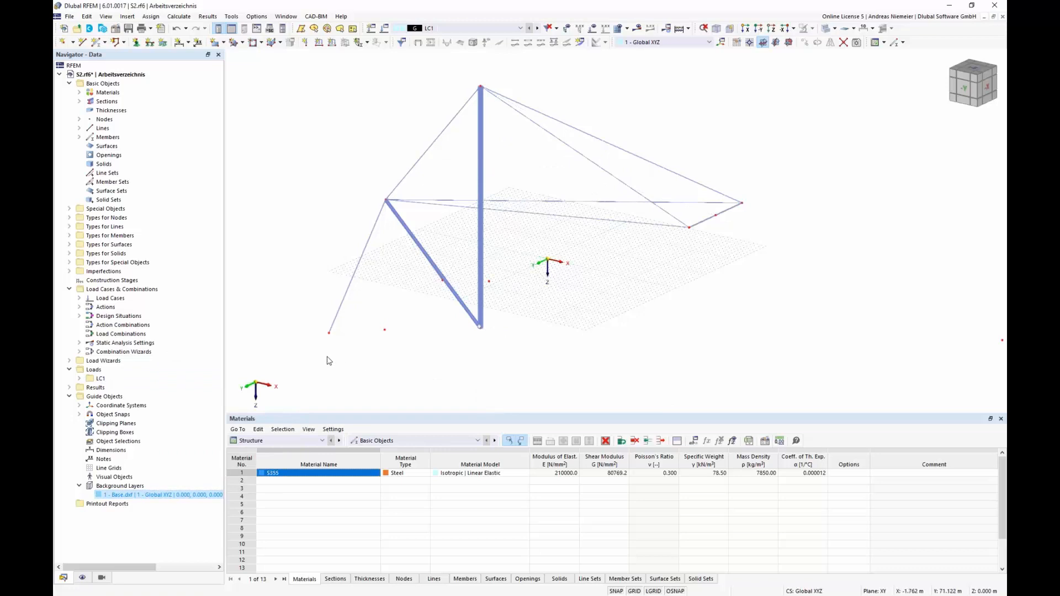
{"action": "middle_click_drag", "start_coordinate": [329, 361], "coordinate": [392, 335], "text": "ctrl"}
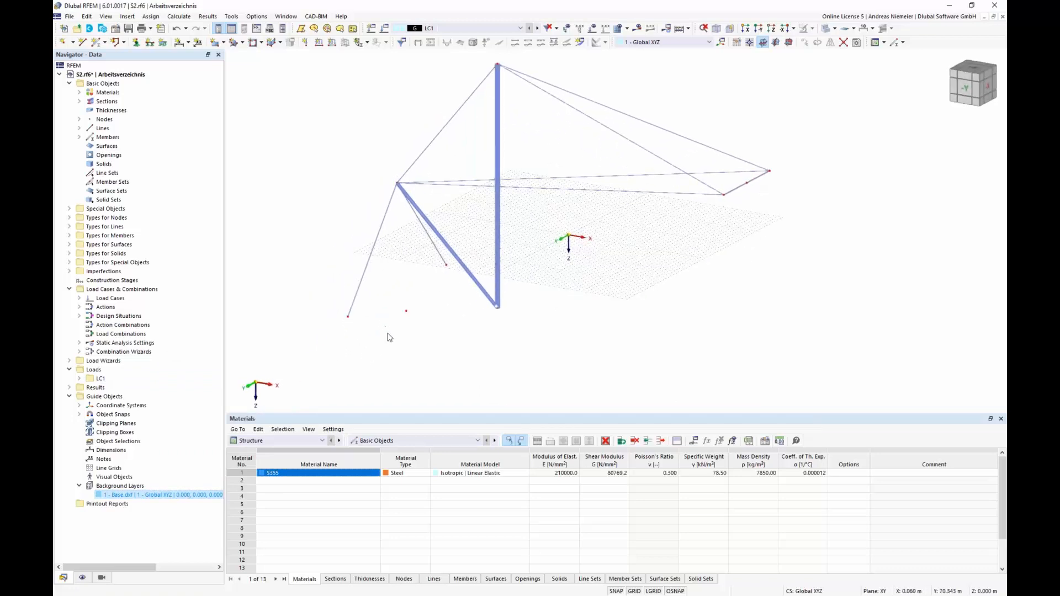
{"action": "scroll", "coordinate": [374, 315], "scroll_direction": "down", "scroll_amount": 2}
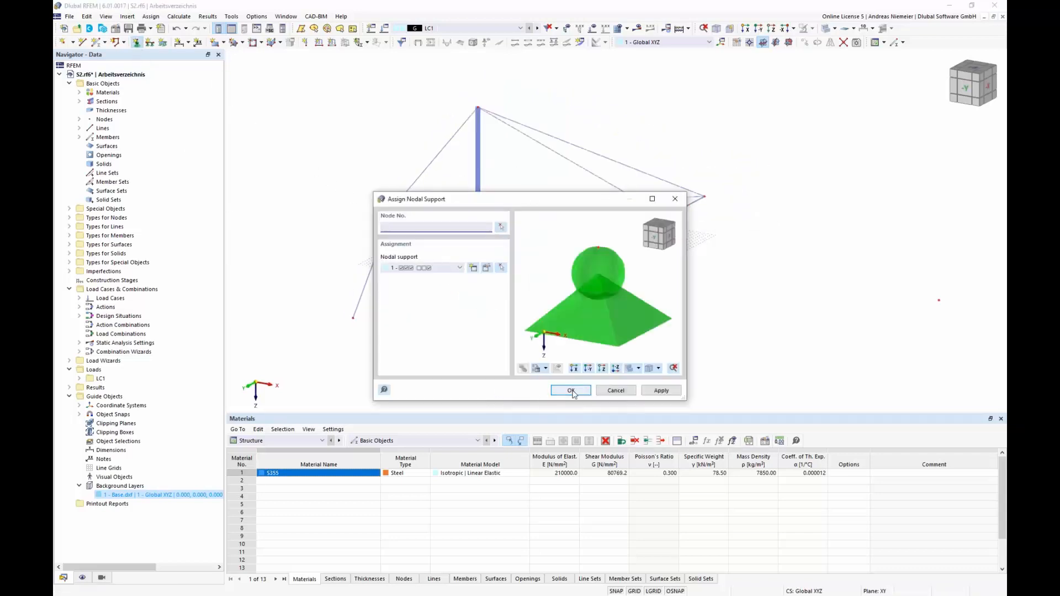
Step: Assign the existing nodal support 1 to the two rear cable anchor nodes and the mast base
{"action": "left_click", "coordinate": [571, 391]}
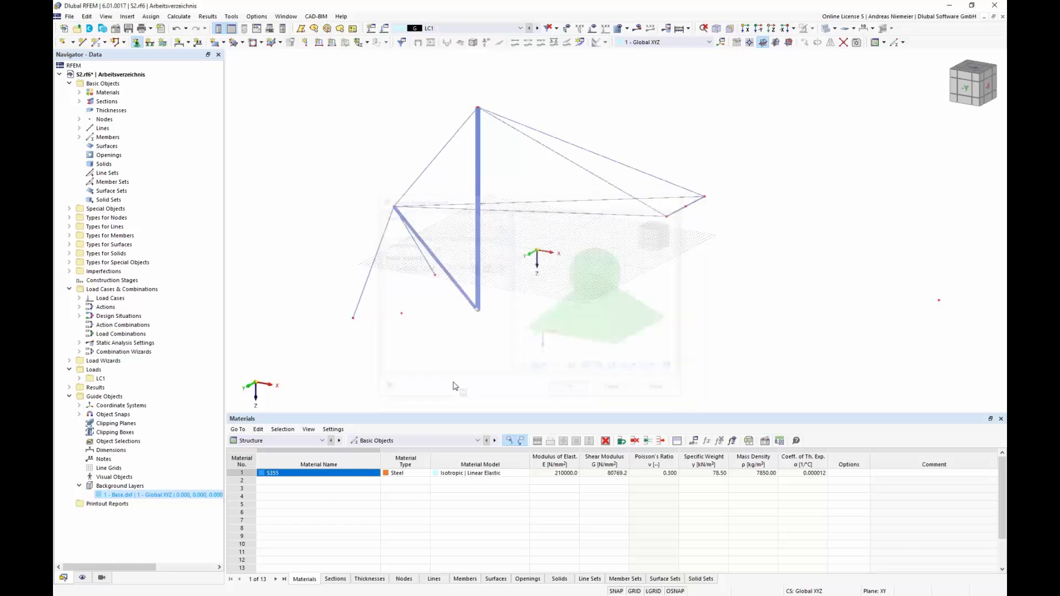
{"action": "left_click", "coordinate": [353, 318]}
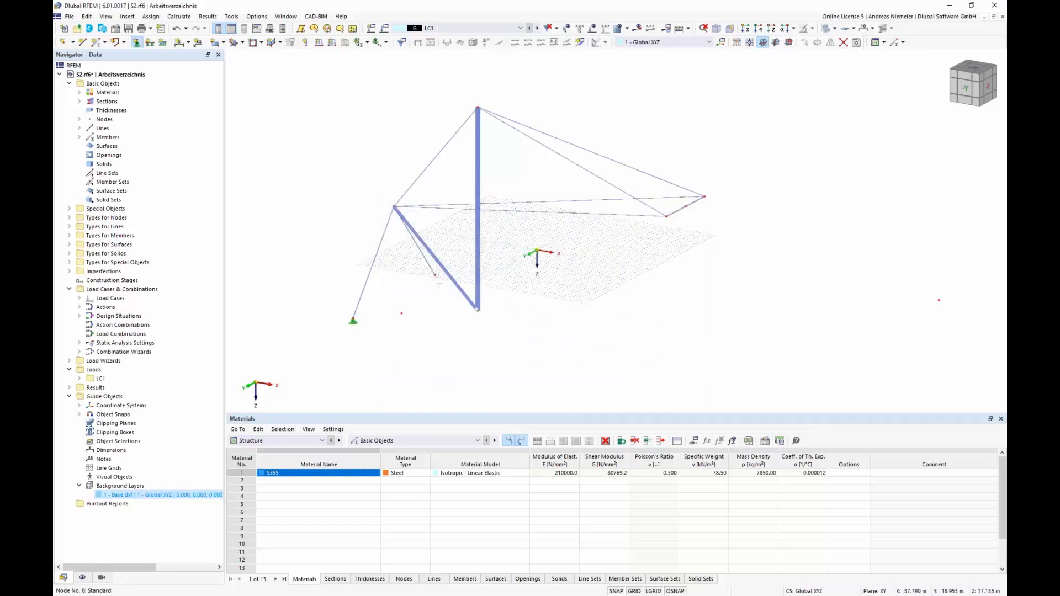
{"action": "left_click", "coordinate": [437, 275]}
{"action": "left_click", "coordinate": [478, 312]}
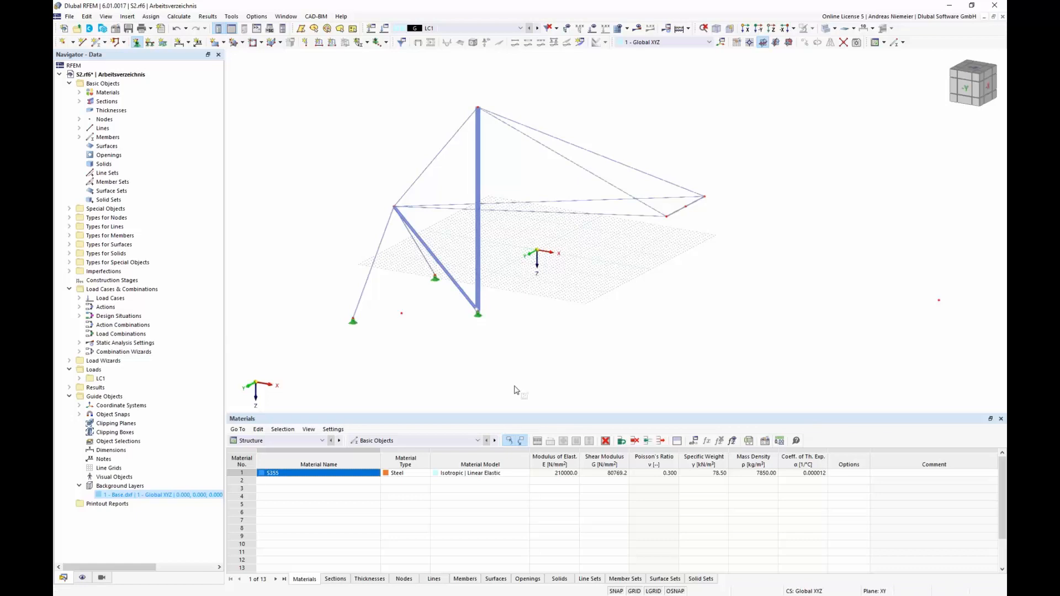
{"action": "key", "text": "Escape"}
Step: Define a new nodal support restrained only in uY, with a specific direction rotated 7.5° about Z
{"action": "left_click", "coordinate": [978, 71]}
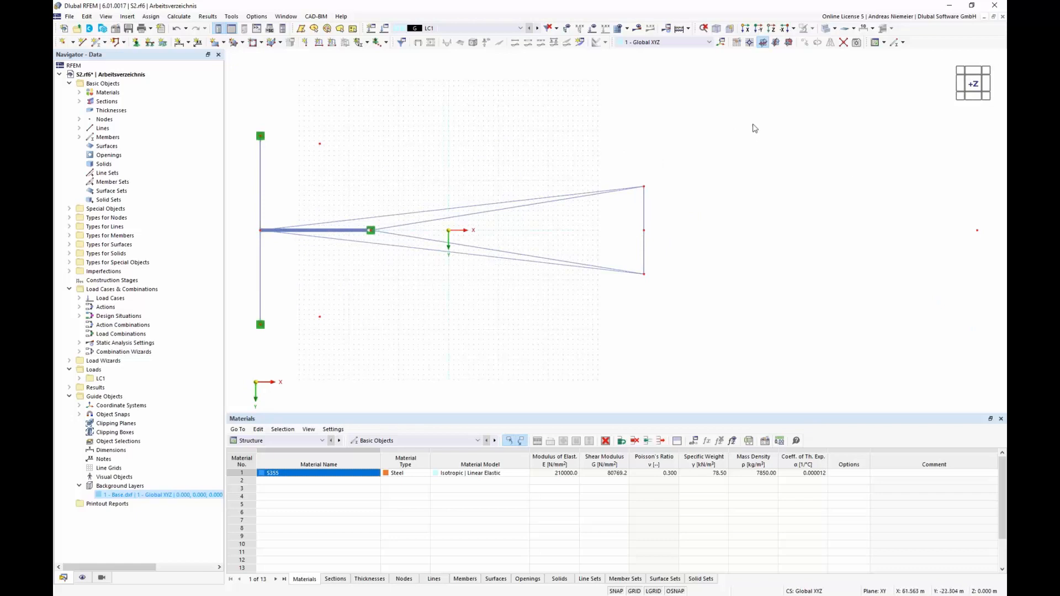
{"action": "left_click", "coordinate": [137, 42]}
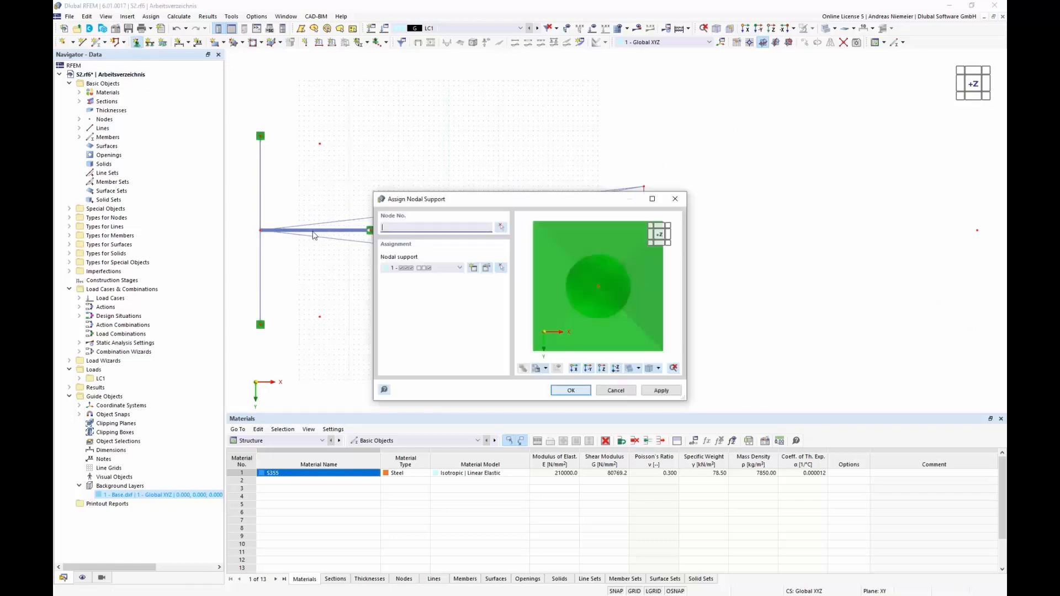
{"action": "left_click", "coordinate": [479, 268]}
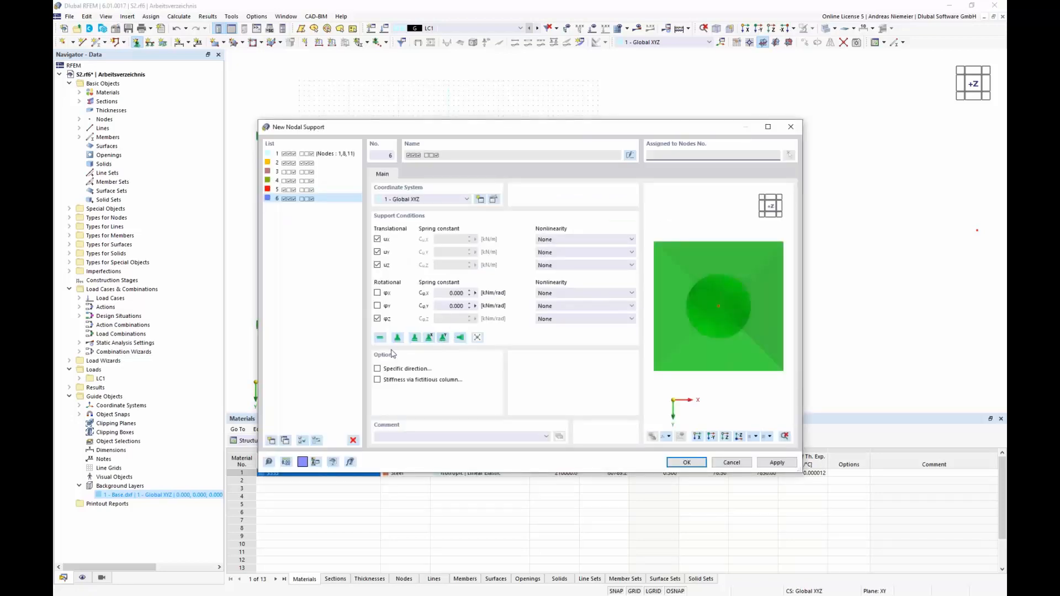
{"action": "left_click", "coordinate": [377, 318]}
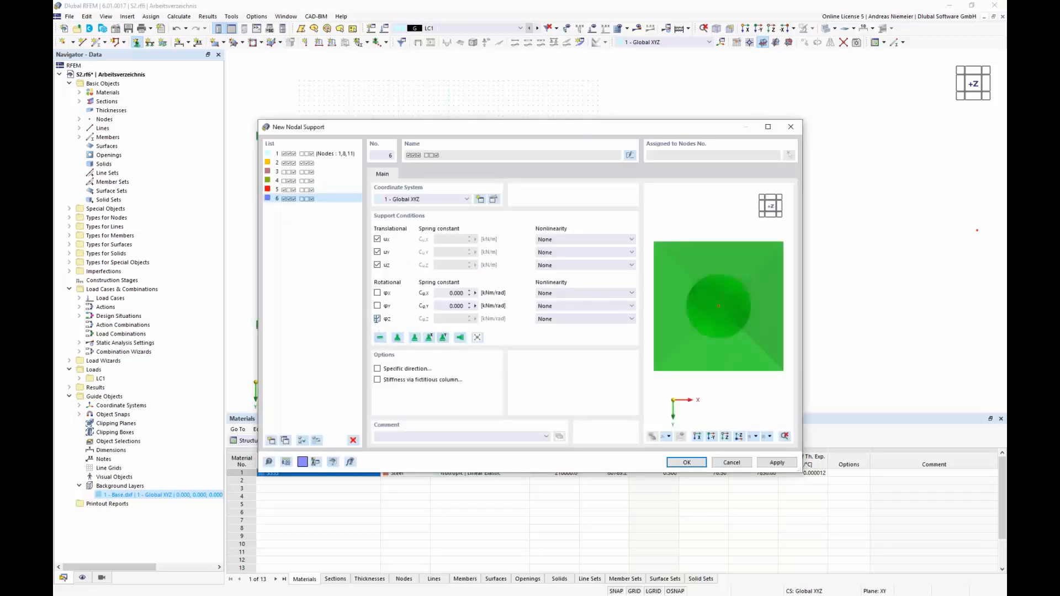
{"action": "left_click", "coordinate": [378, 265]}
{"action": "left_click", "coordinate": [377, 239]}
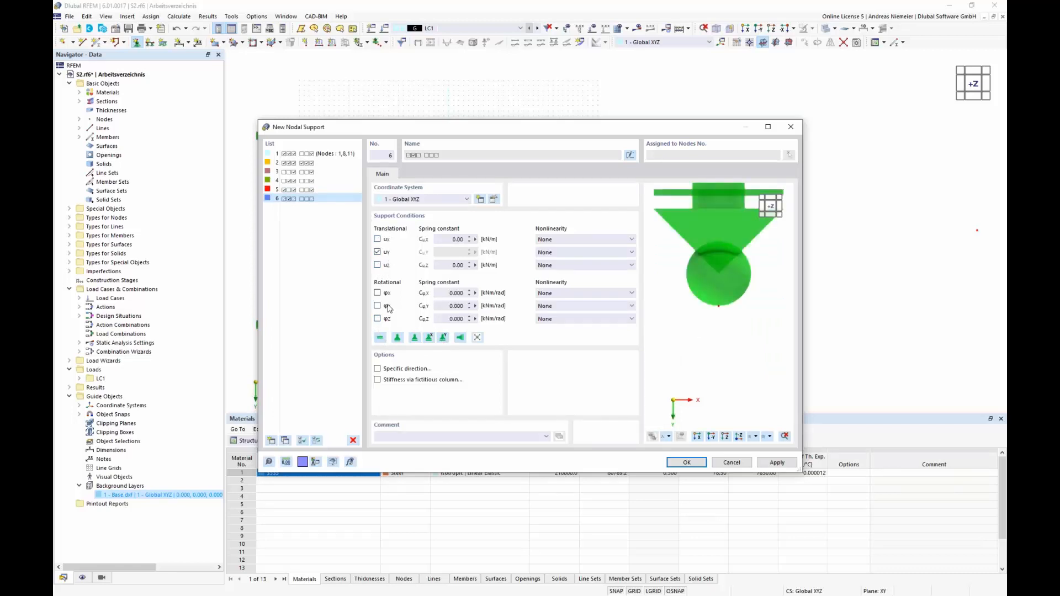
{"action": "left_click", "coordinate": [378, 368]}
{"action": "left_click", "coordinate": [429, 174]}
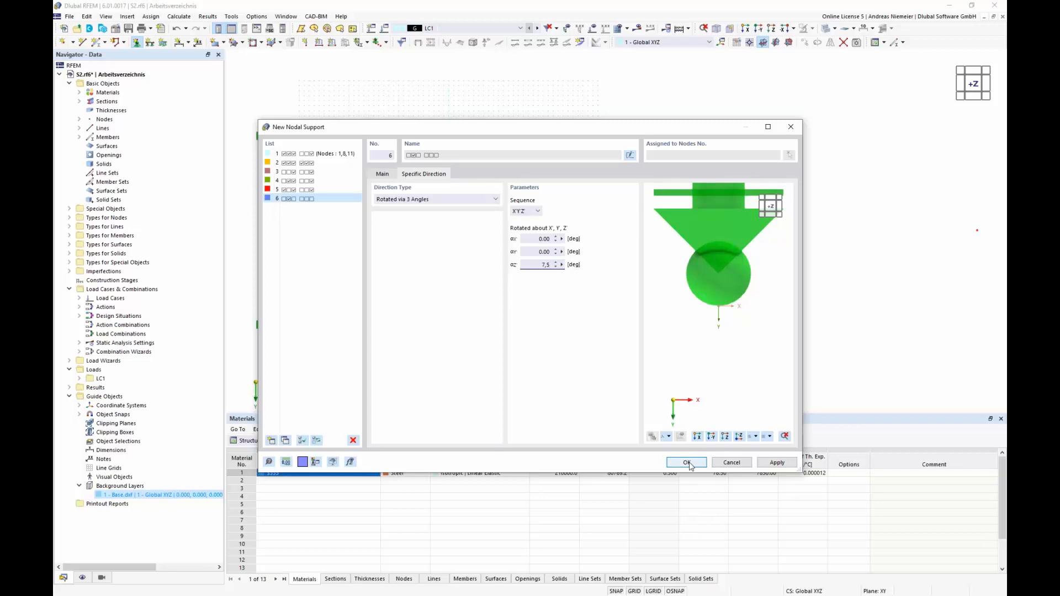
{"action": "left_click", "coordinate": [541, 251]}
{"action": "left_click", "coordinate": [303, 218]}
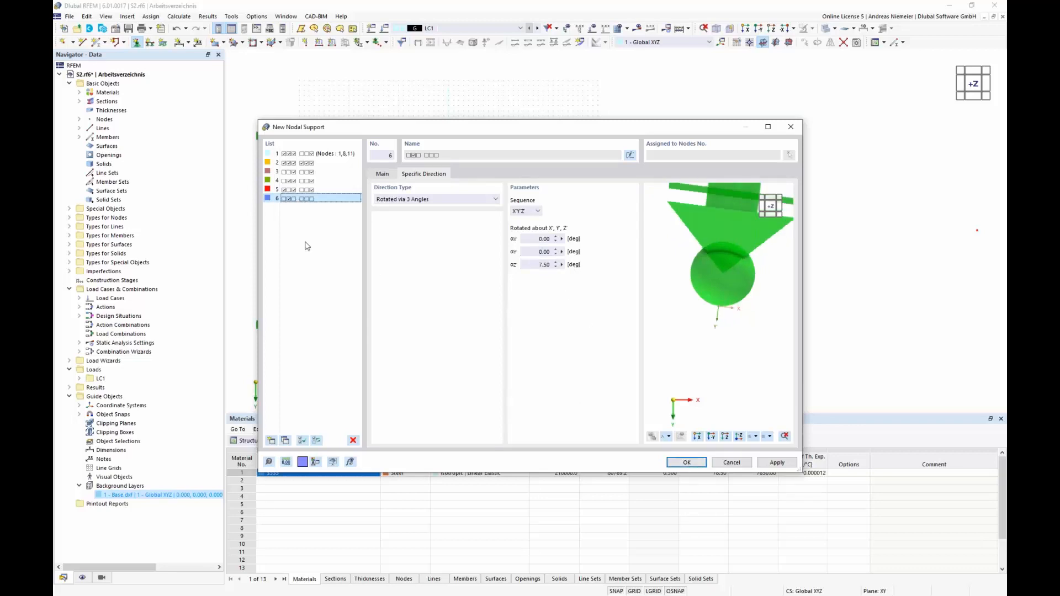
Step: Duplicate the rotated support with a Z rotation of -7.5°, and finish with the 7.5° version chosen for assignment
{"action": "left_click", "coordinate": [283, 442]}
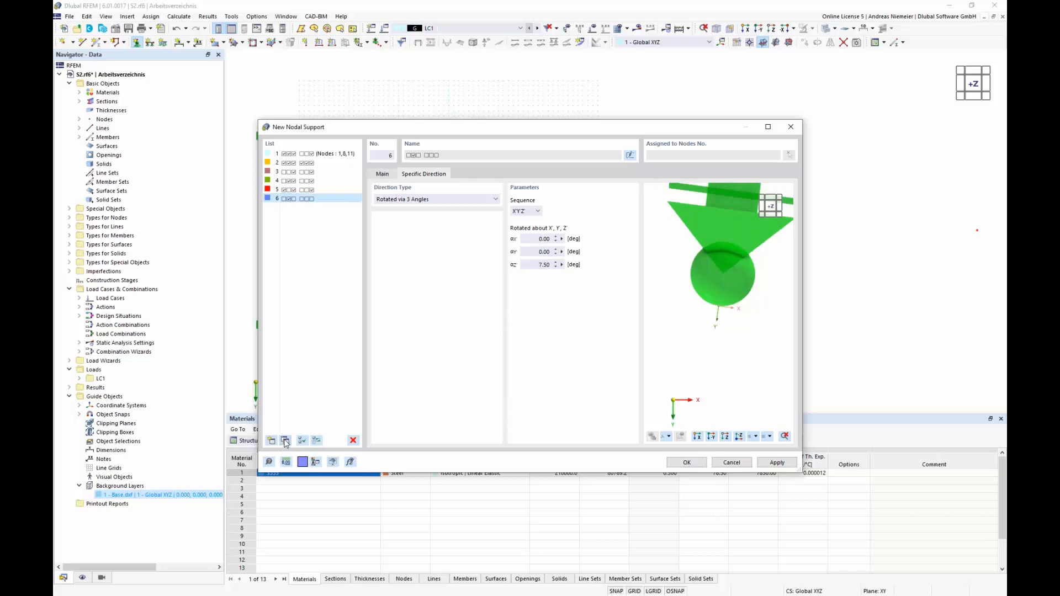
{"action": "left_click", "coordinate": [540, 252]}
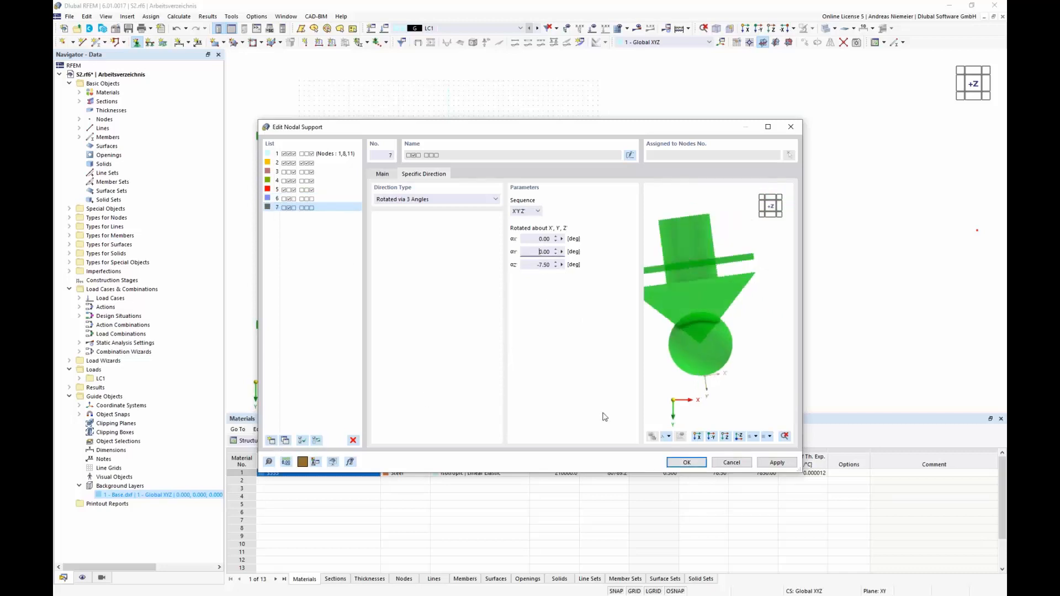
{"action": "left_click", "coordinate": [312, 200]}
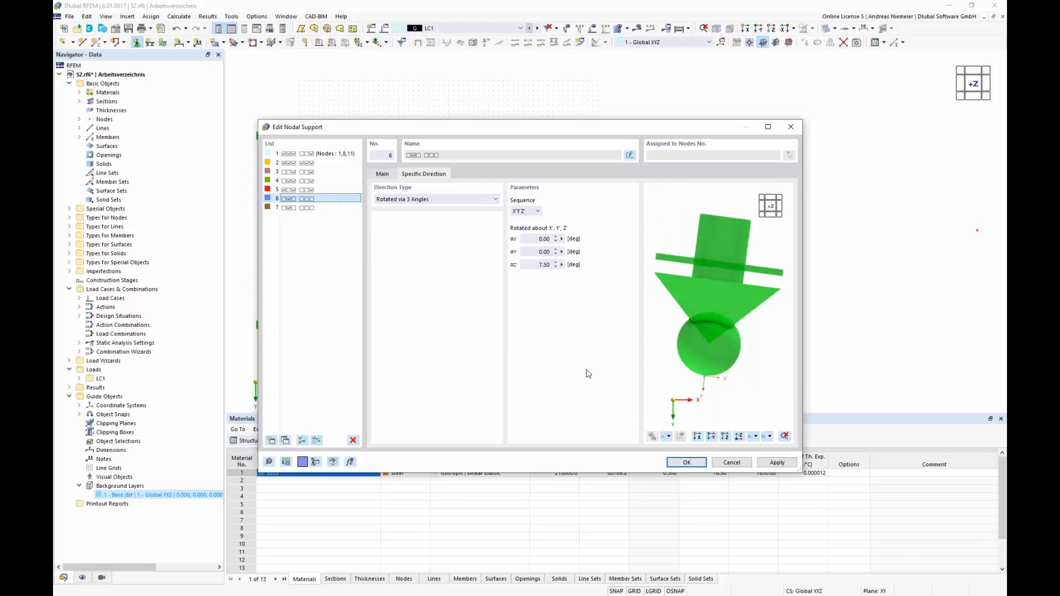
{"action": "left_click", "coordinate": [694, 464]}
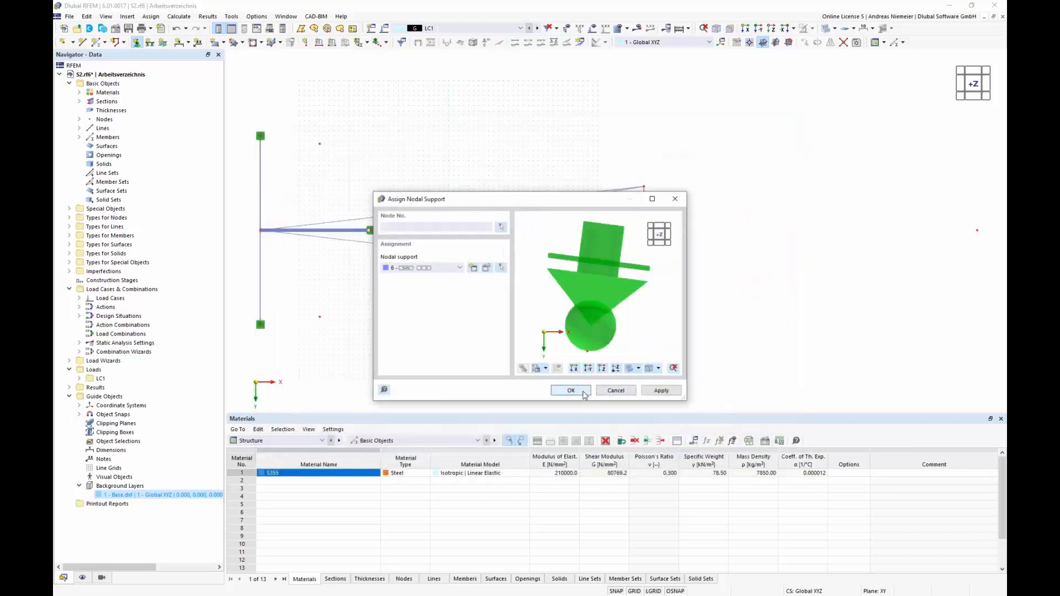
Step: Place the 7.5° rotated support on the front node at the negative-Y end of the front cable
{"action": "left_click", "coordinate": [571, 391]}
{"action": "left_click", "coordinate": [645, 188]}
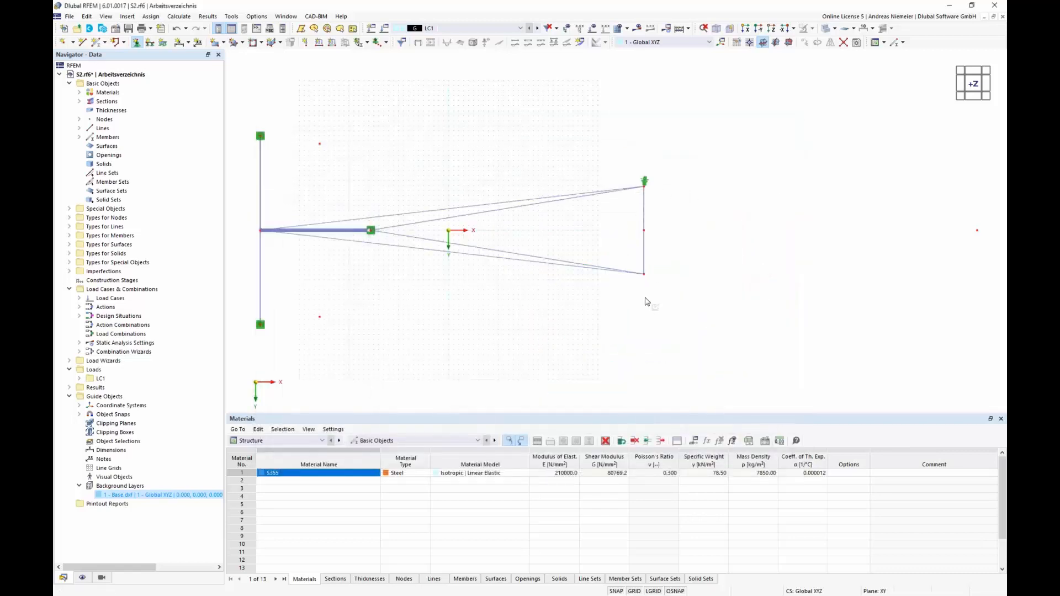
{"action": "key", "text": "Escape"}
Step: Assign the -7.5° rotated support to the front node at the positive-Y end of the front cable
{"action": "left_click", "coordinate": [138, 44]}
{"action": "left_click", "coordinate": [420, 268]}
{"action": "left_click", "coordinate": [419, 328]}
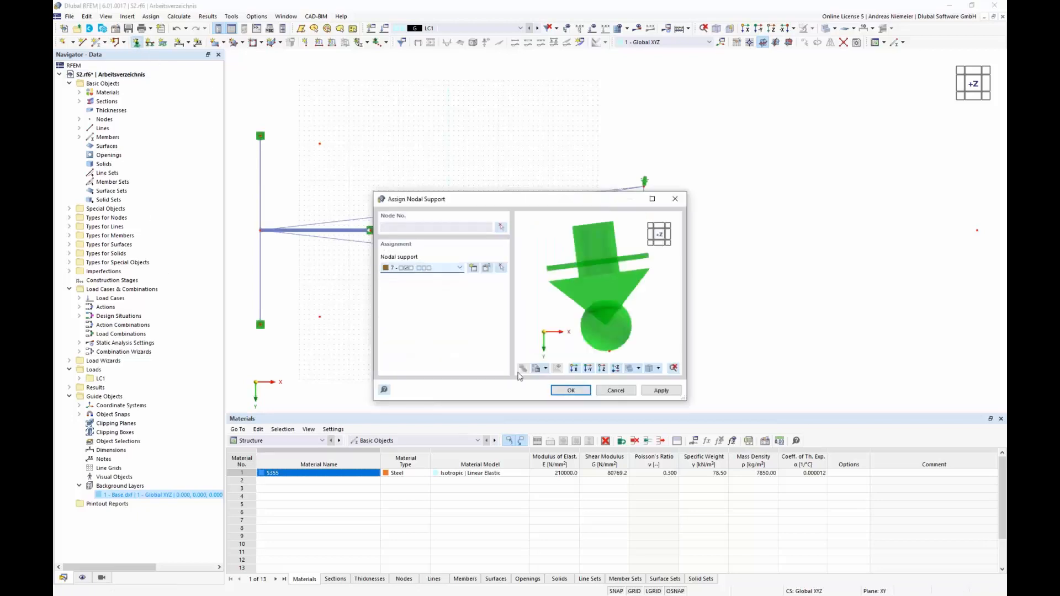
{"action": "left_click", "coordinate": [571, 391]}
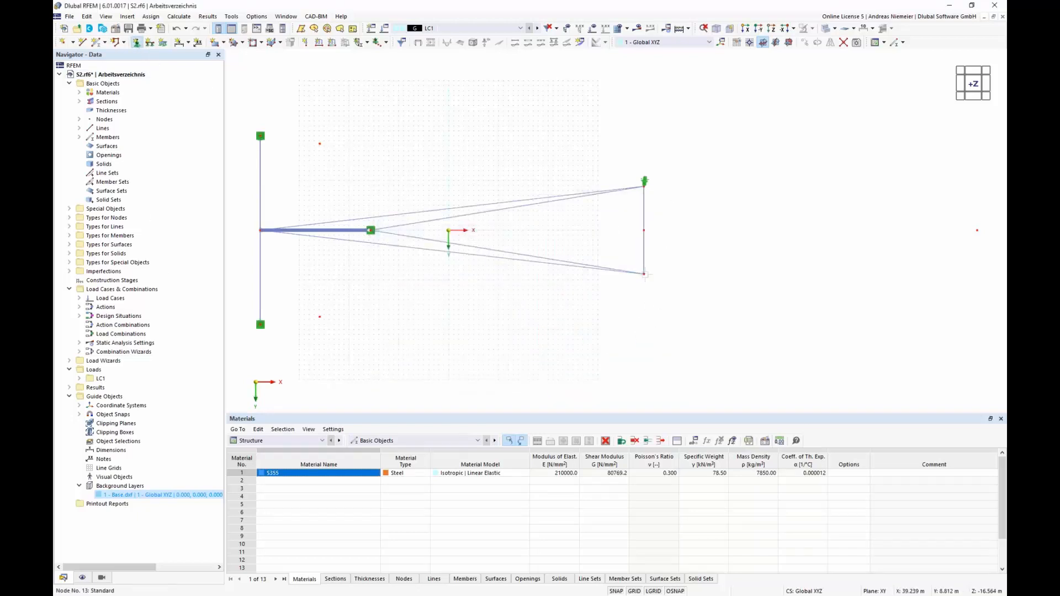
{"action": "left_click", "coordinate": [645, 274]}
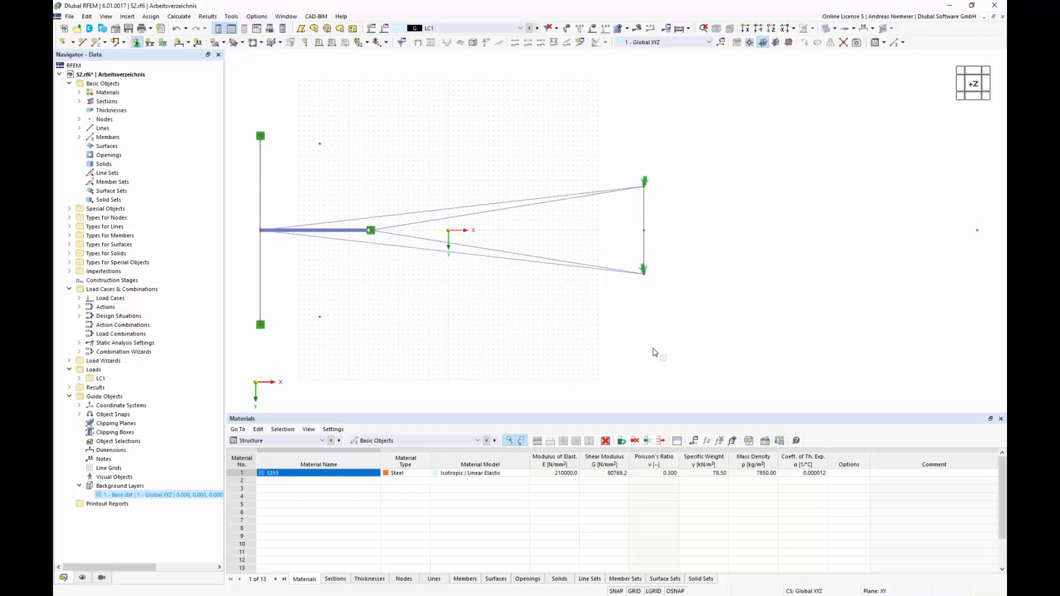
Step: Show the load cases table in place of the structure data and name load case LC1 "G"
{"action": "left_click", "coordinate": [721, 42]}
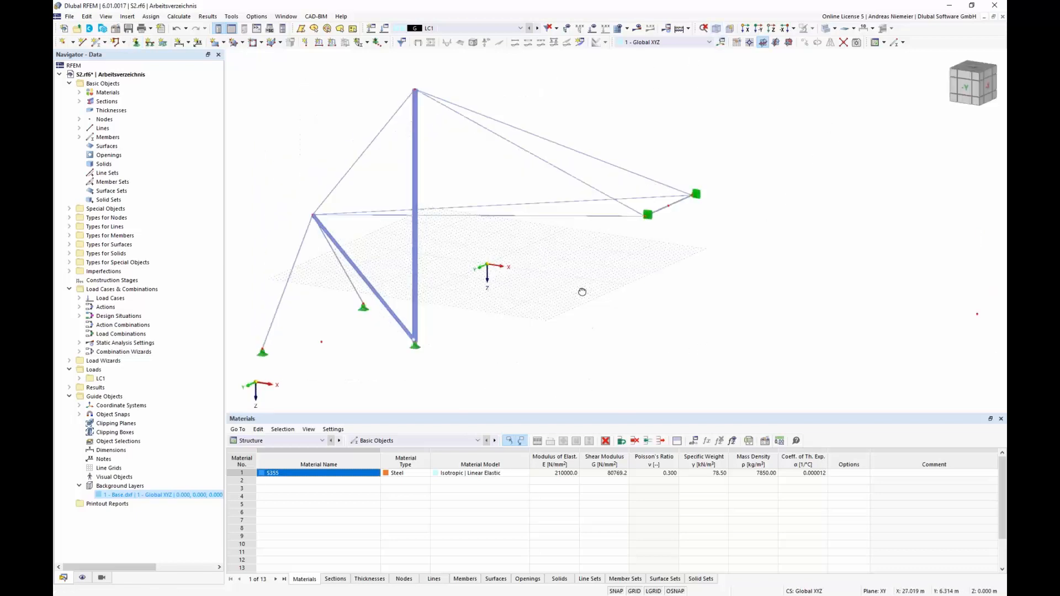
{"action": "middle_click_drag", "start_coordinate": [582, 292], "coordinate": [539, 344], "text": "ctrl"}
{"action": "middle_click_drag", "start_coordinate": [578, 311], "coordinate": [582, 310]}
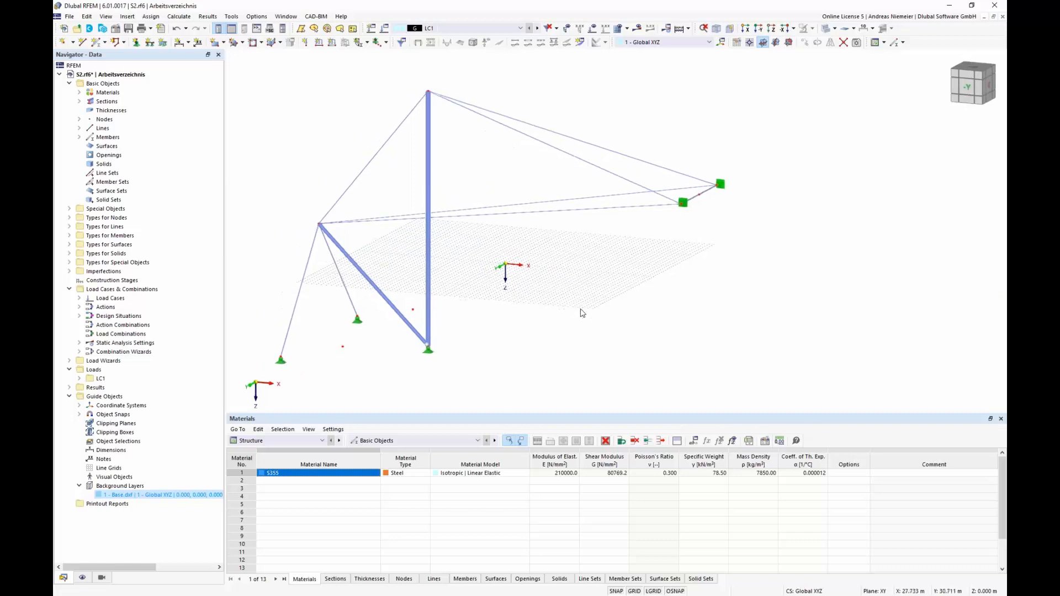
{"action": "scroll", "coordinate": [581, 311], "scroll_direction": "down", "scroll_amount": 1}
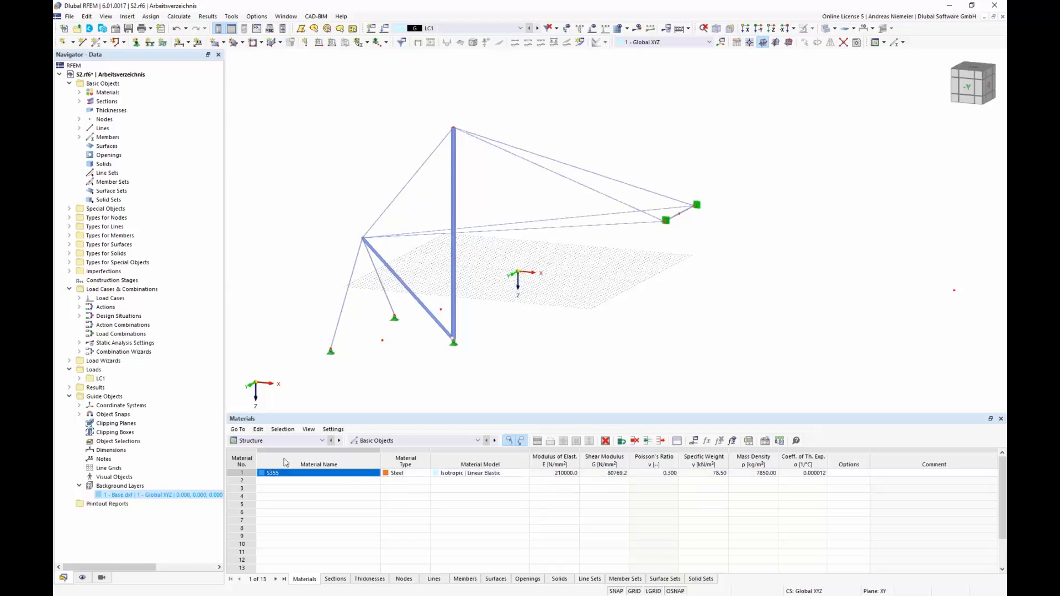
{"action": "left_click", "coordinate": [290, 441]}
{"action": "left_click", "coordinate": [276, 465]}
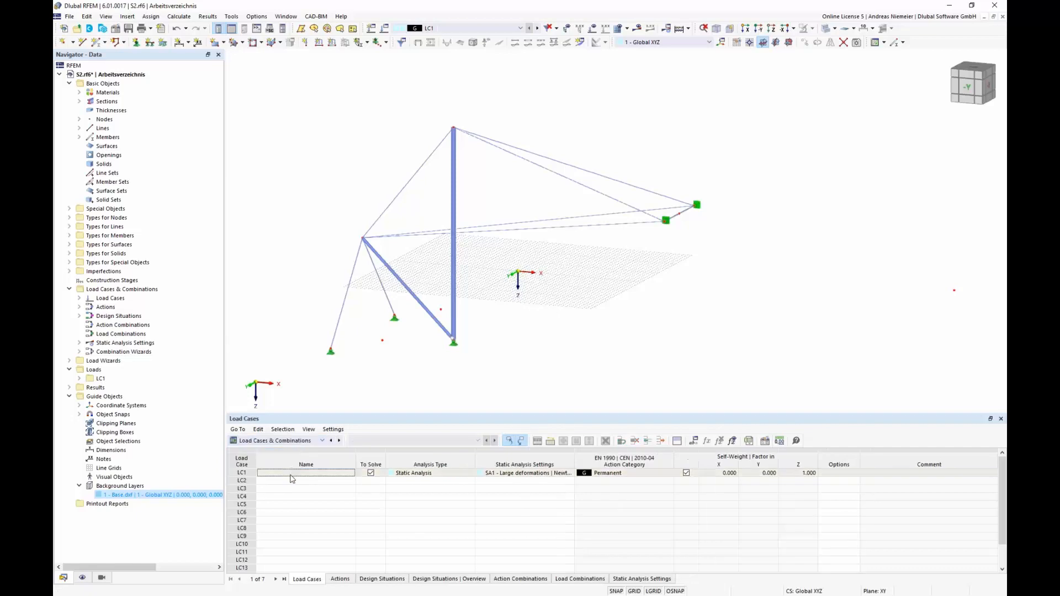
{"action": "left_click", "coordinate": [290, 505]}
{"action": "left_click", "coordinate": [291, 475]}
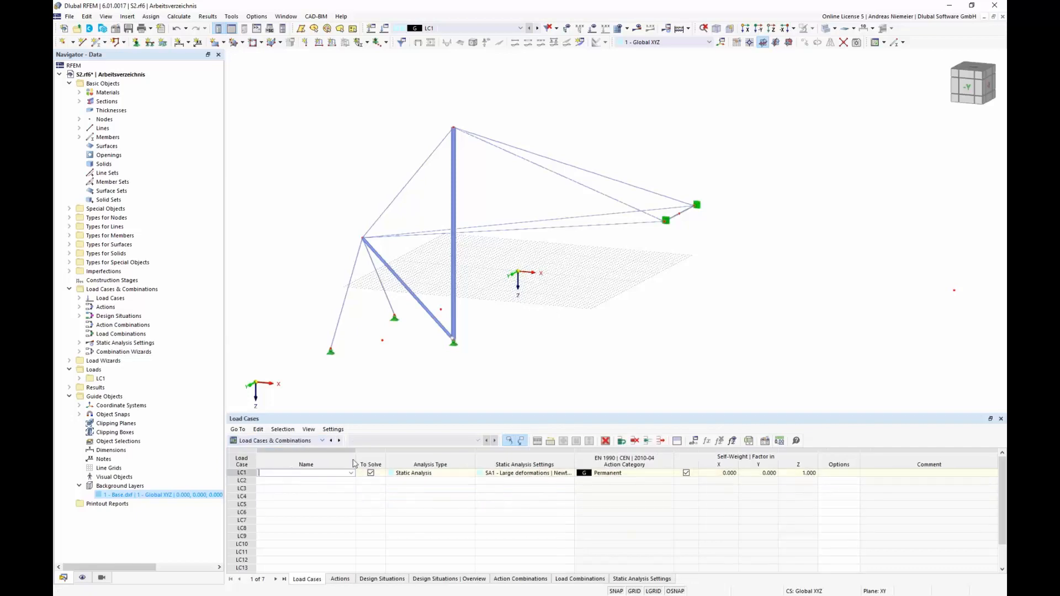
{"action": "type", "text": "G"}
{"action": "key", "text": "Return"}
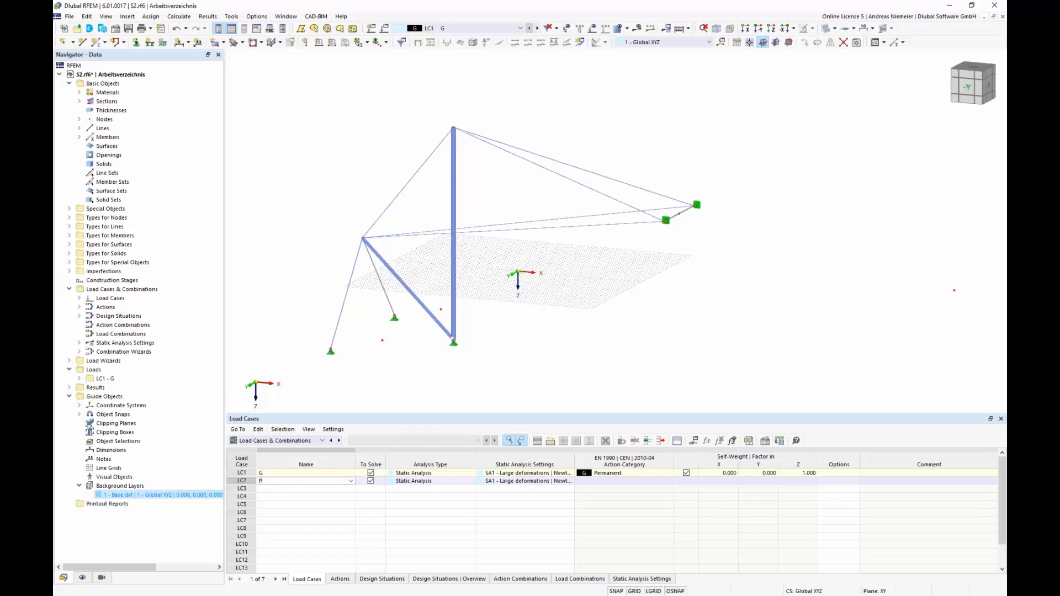
Step: Add load case LC2 named "P" and set its action category to Prestress
{"action": "left_click", "coordinate": [600, 483]}
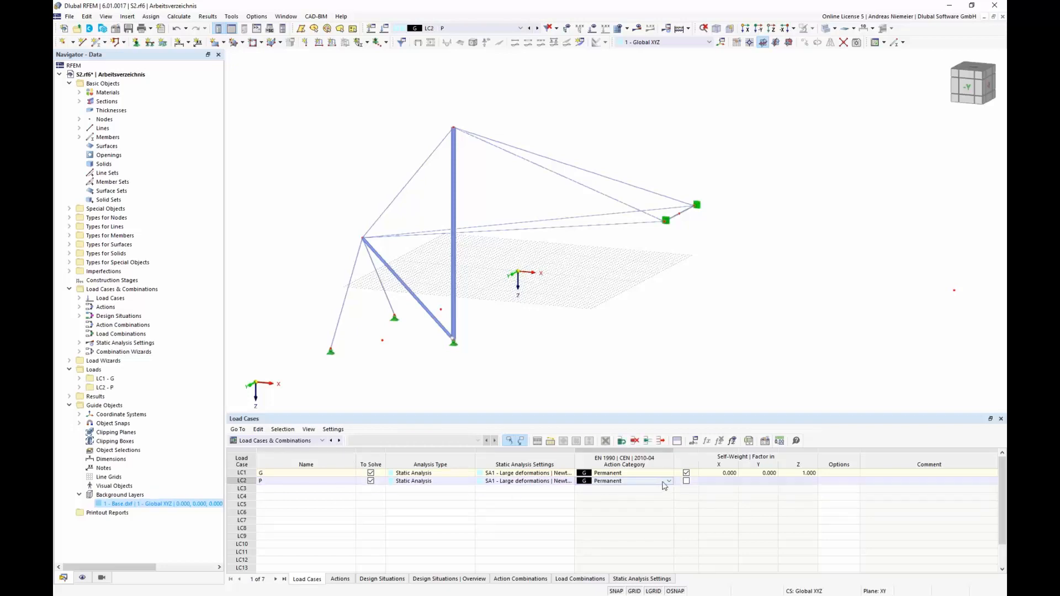
{"action": "left_click", "coordinate": [672, 481]}
{"action": "left_click", "coordinate": [639, 347]}
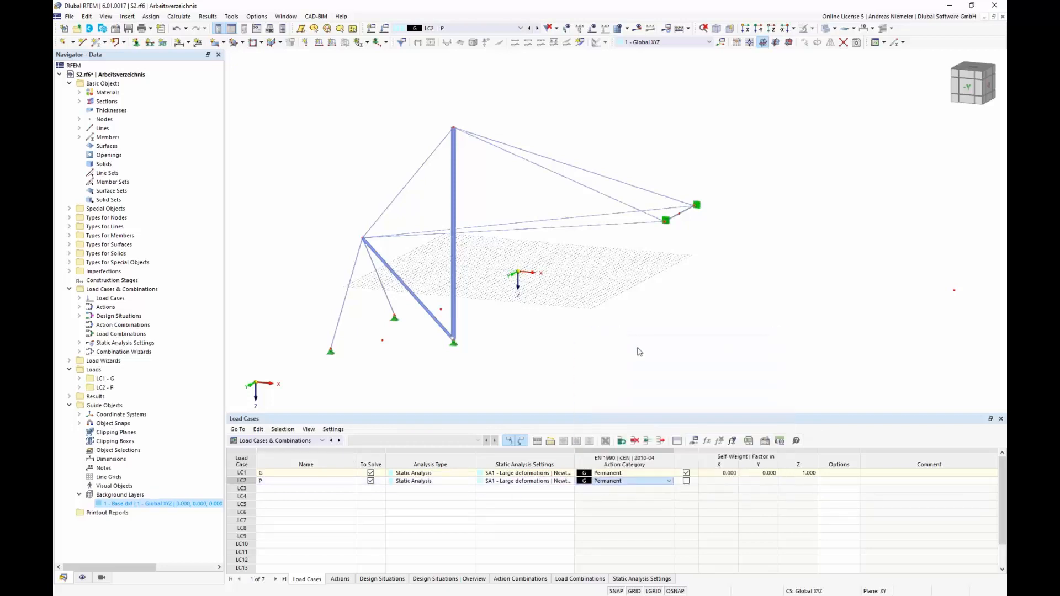
{"action": "left_click", "coordinate": [607, 520]}
{"action": "left_click", "coordinate": [619, 483]}
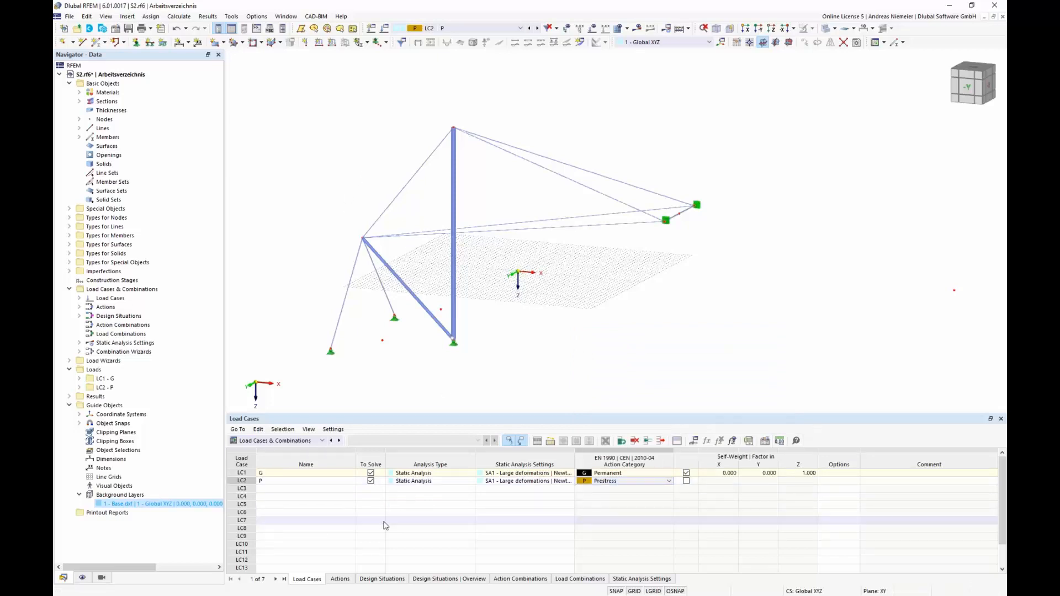
Step: Start a new member load in load case LC2 - P with the load type Form-Finding
{"action": "left_click", "coordinate": [334, 43]}
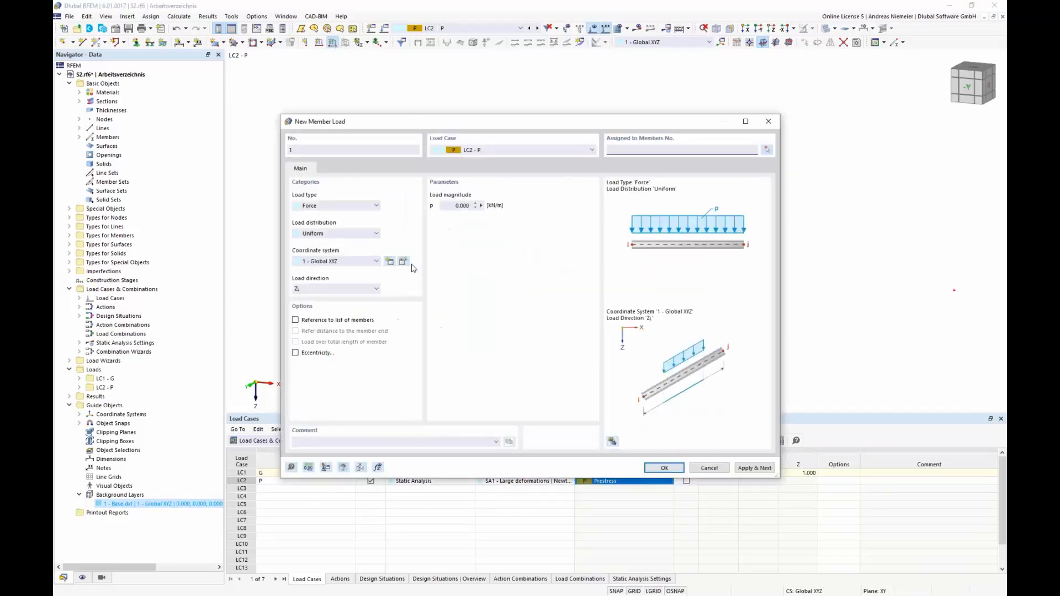
{"action": "left_click", "coordinate": [340, 206]}
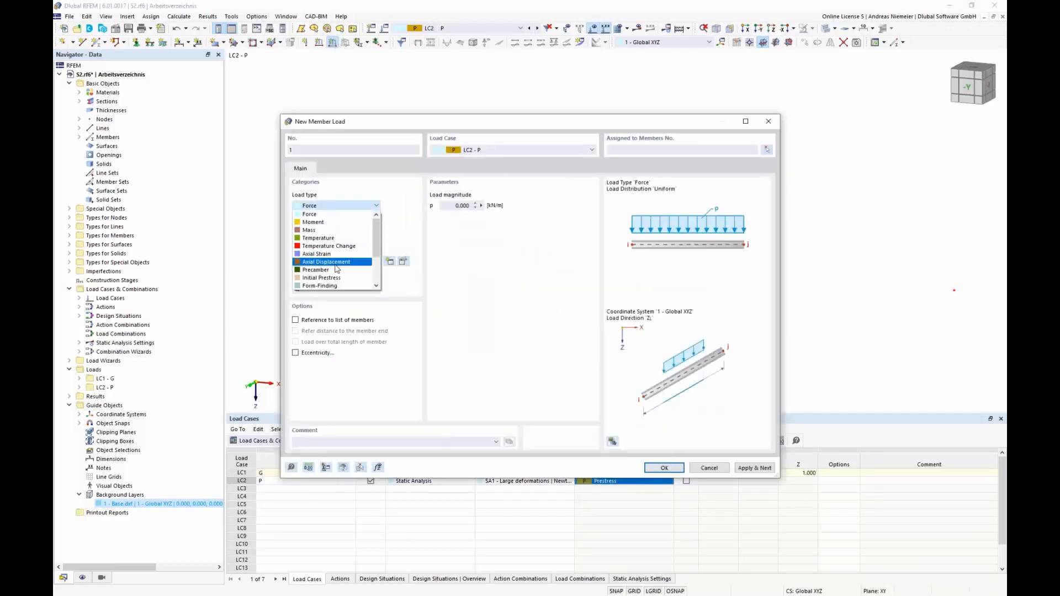
{"action": "left_click", "coordinate": [333, 287]}
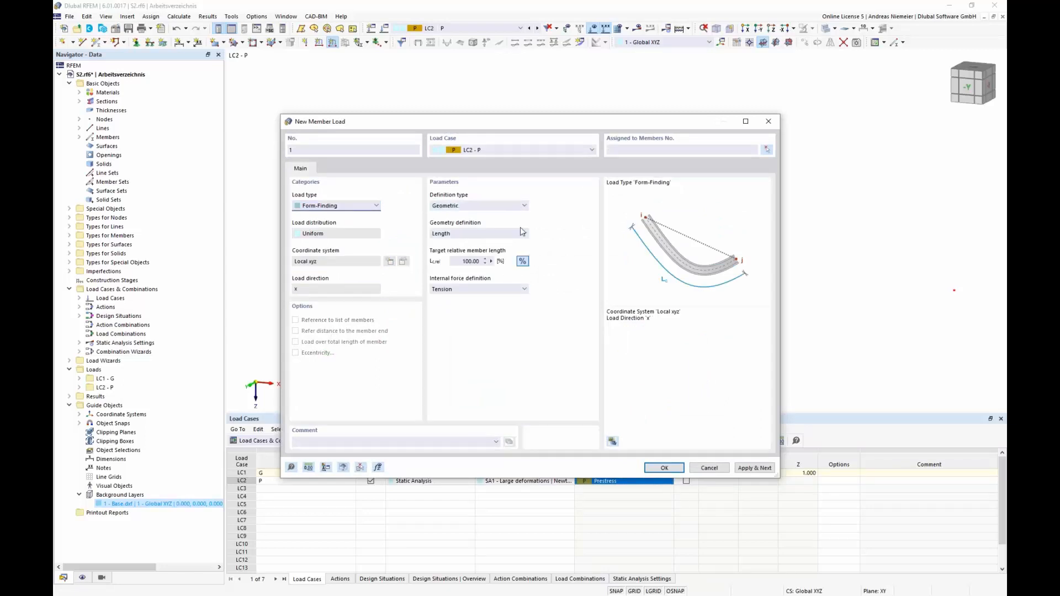
Step: Try the Force definition type for the form-finding load in place of Geometric
{"action": "left_click", "coordinate": [503, 206]}
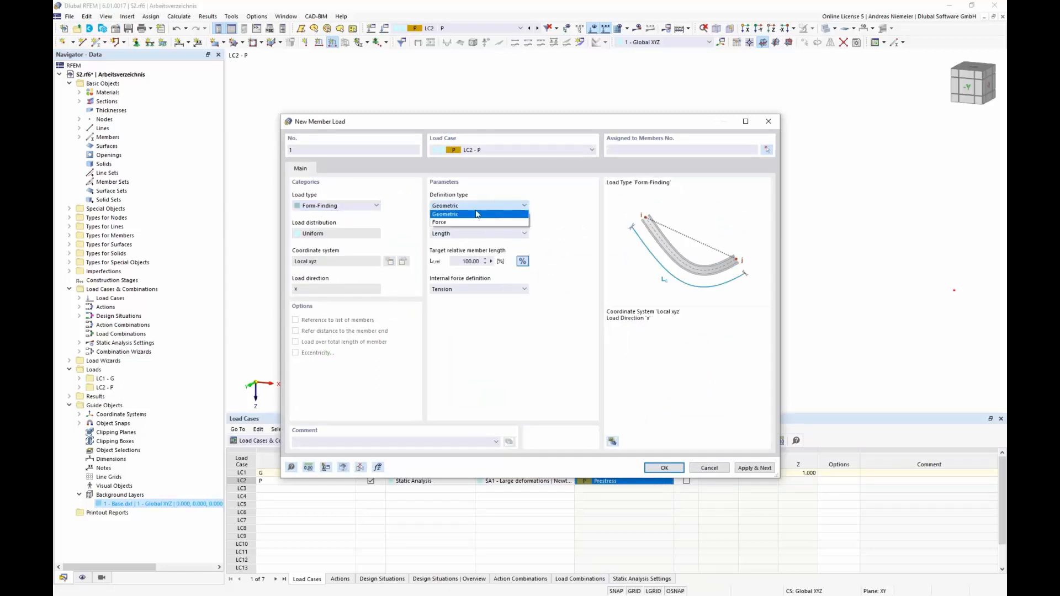
{"action": "left_click", "coordinate": [448, 215]}
{"action": "left_click", "coordinate": [466, 206]}
{"action": "left_click", "coordinate": [459, 223]}
{"action": "left_click", "coordinate": [462, 207]}
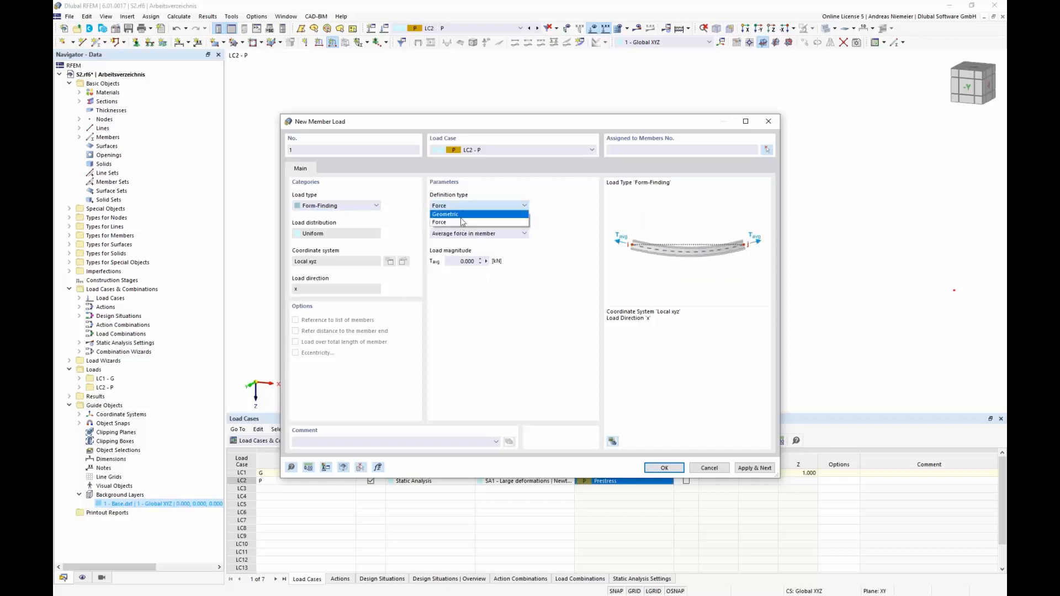
{"action": "left_click", "coordinate": [462, 214]}
Step: Define the form-finding load as Geometric with a 100 % relative member length and assign it to all the cable members
{"action": "left_click_drag", "start_coordinate": [484, 122], "coordinate": [680, 262]}
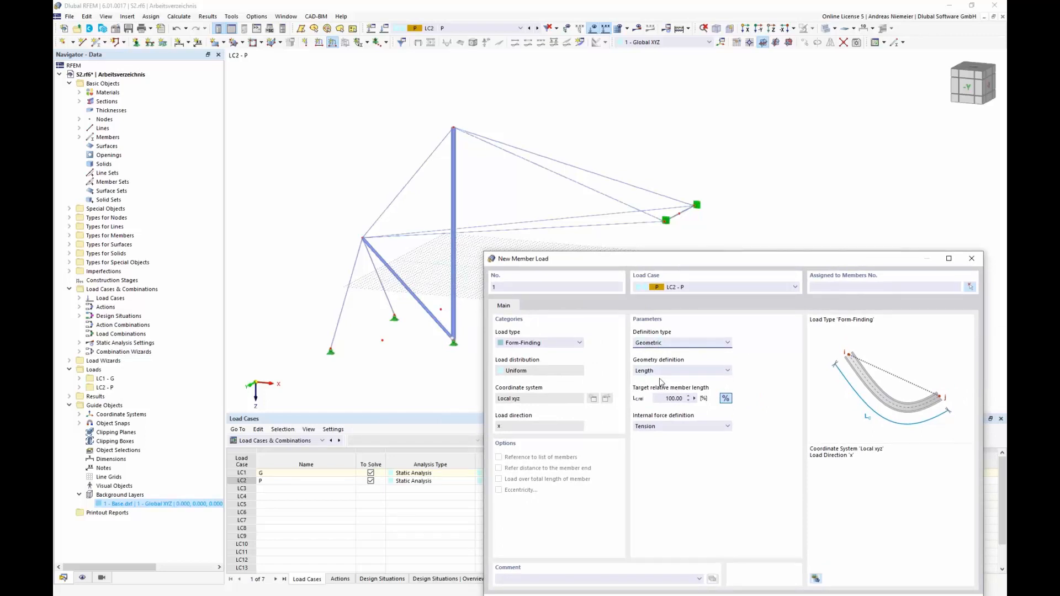
{"action": "left_click_drag", "start_coordinate": [723, 261], "coordinate": [657, 123]}
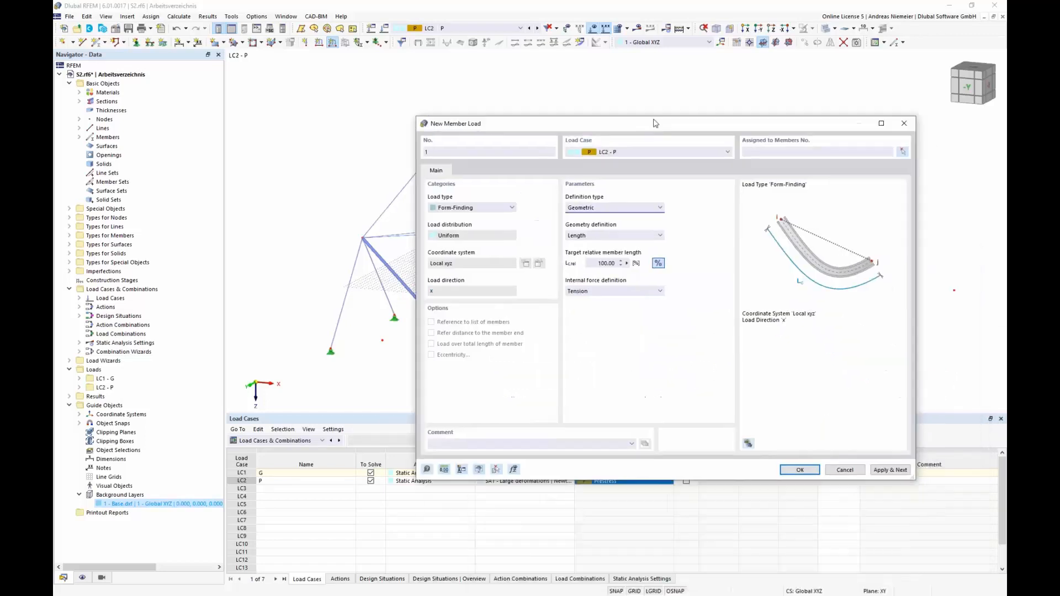
{"action": "left_click", "coordinate": [797, 468]}
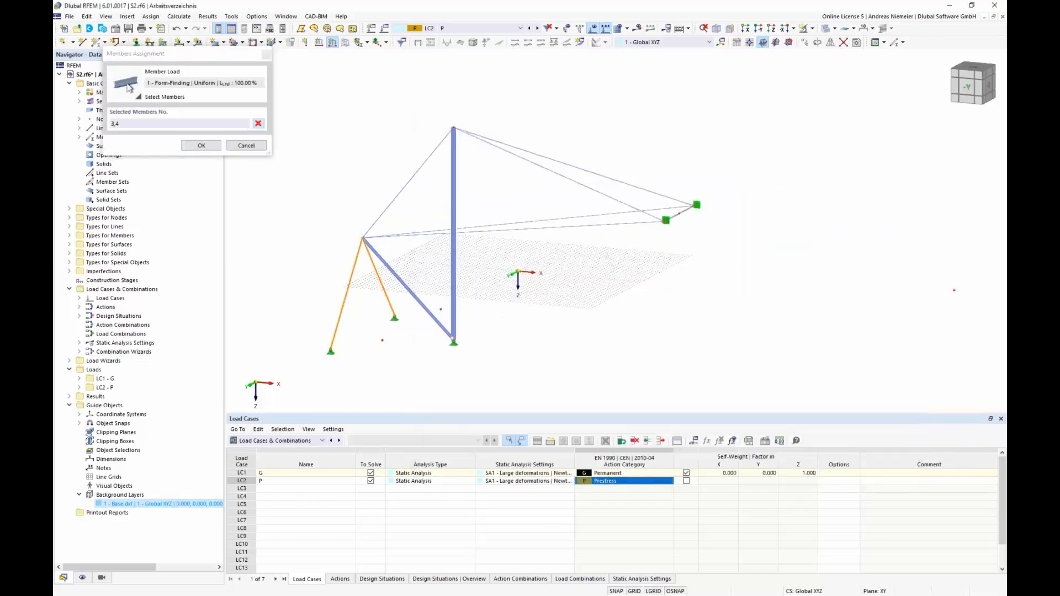
{"action": "left_click_drag", "start_coordinate": [603, 252], "coordinate": [506, 158]}
{"action": "left_click", "coordinate": [406, 185]}
{"action": "left_click", "coordinate": [674, 216]}
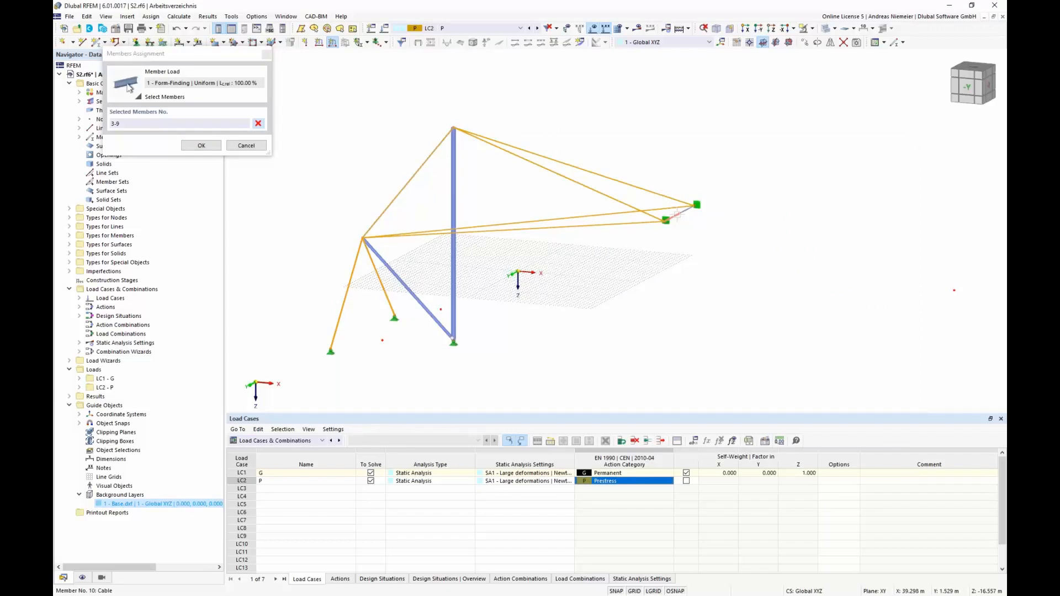
{"action": "left_click", "coordinate": [688, 210]}
{"action": "left_click", "coordinate": [201, 145]}
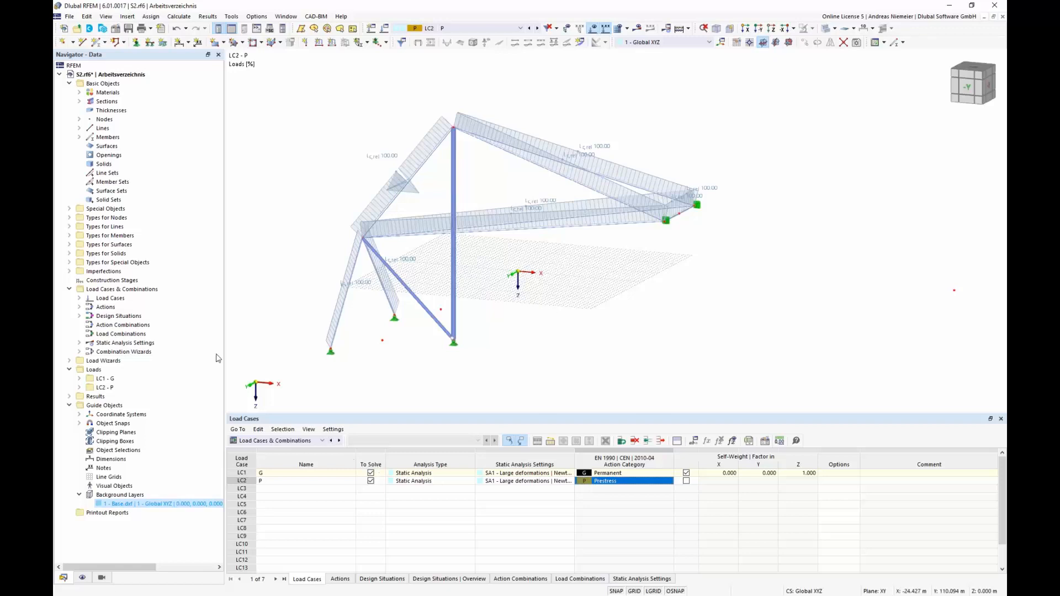
Step: Create a construction stage named "Shape 1" and enable its changes to members and nodal supports
{"action": "right_click", "coordinate": [118, 285]}
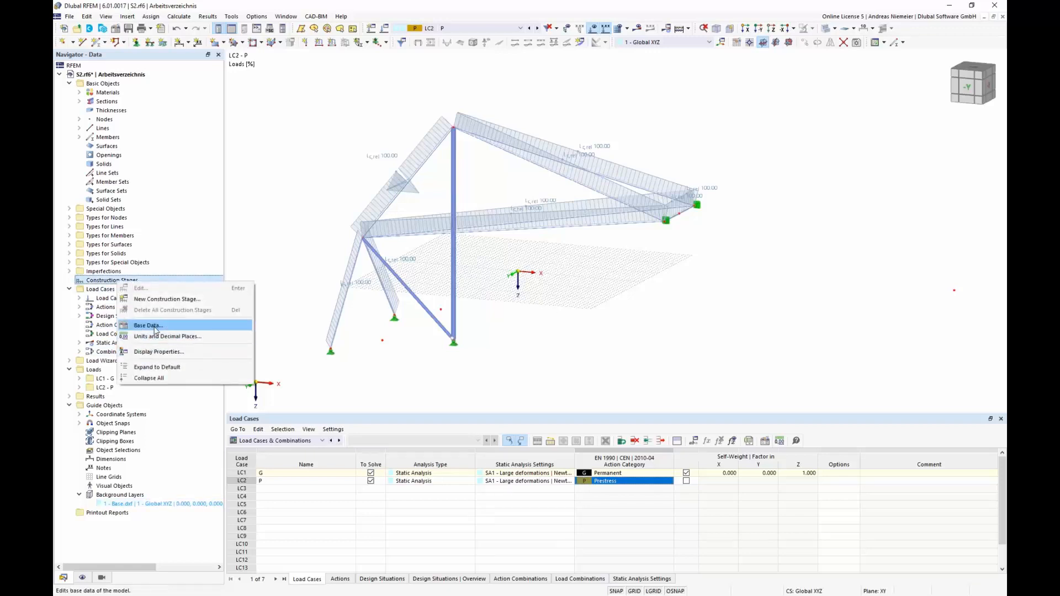
{"action": "left_click", "coordinate": [166, 298]}
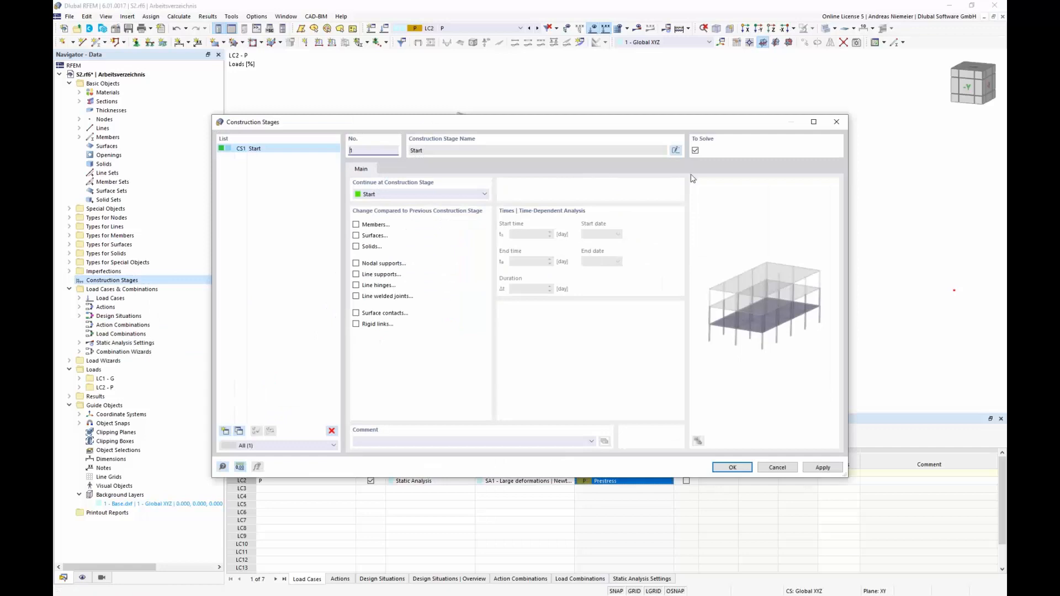
{"action": "left_click", "coordinate": [676, 151]}
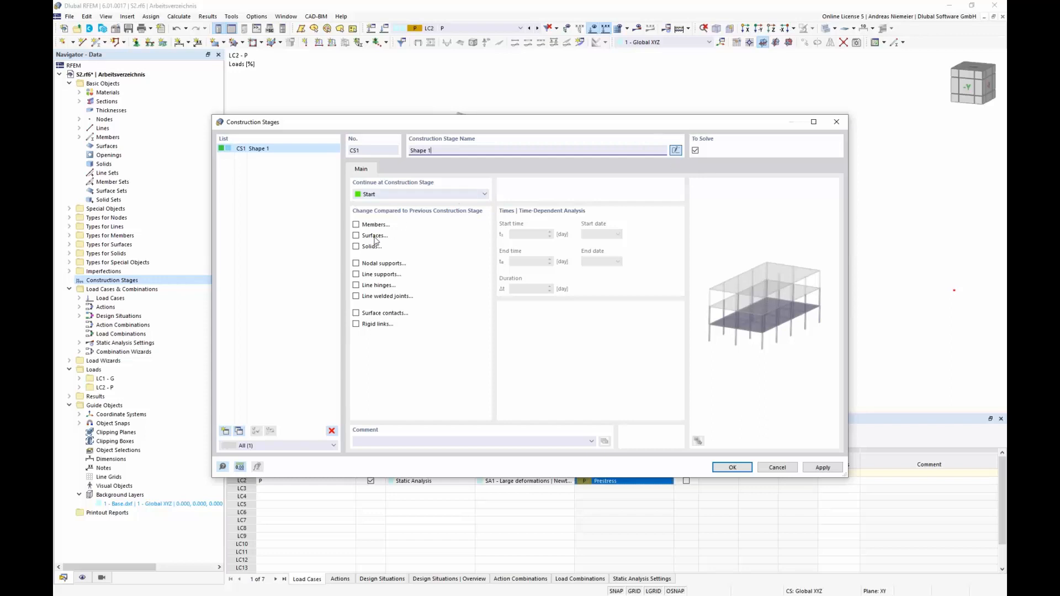
{"action": "left_click", "coordinate": [356, 225]}
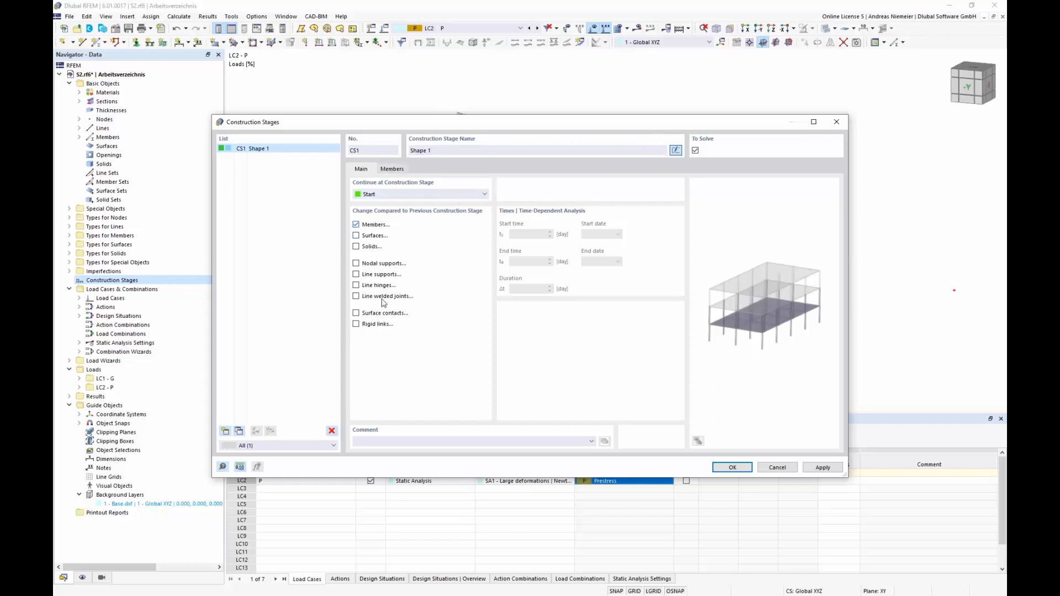
{"action": "left_click", "coordinate": [358, 264]}
Step: Add all members 1-11 of the model to construction stage Shape 1
{"action": "left_click", "coordinate": [393, 169]}
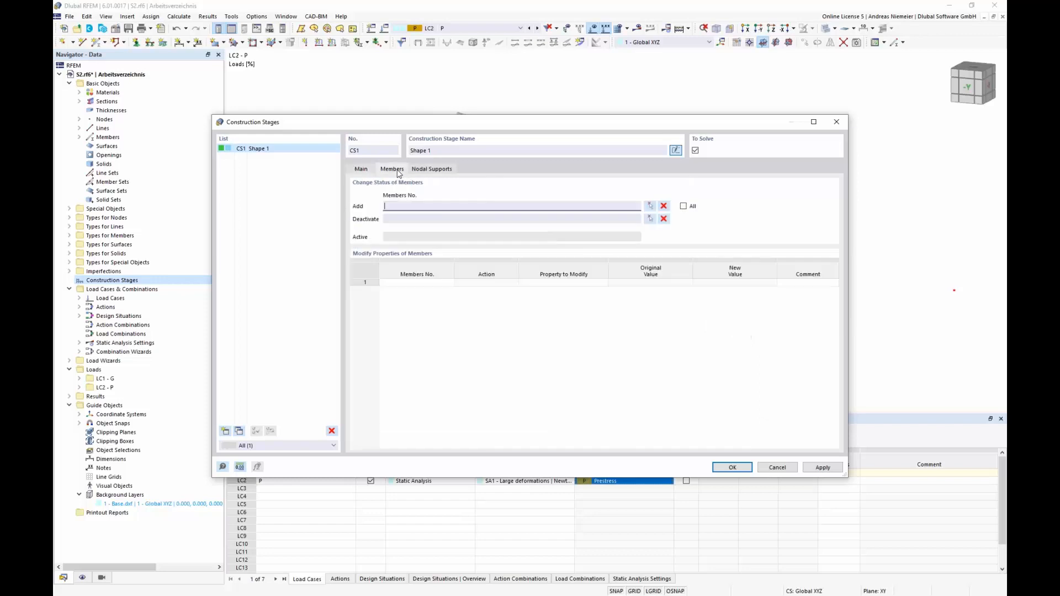
{"action": "left_click", "coordinate": [651, 206]}
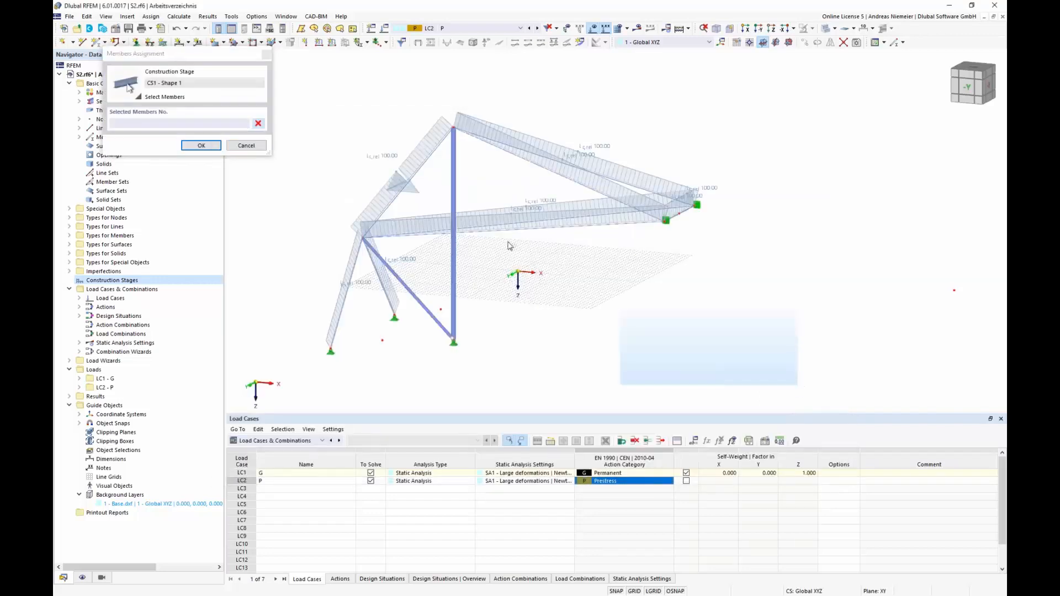
{"action": "left_click_drag", "start_coordinate": [316, 102], "coordinate": [313, 91]}
{"action": "left_click", "coordinate": [201, 145]}
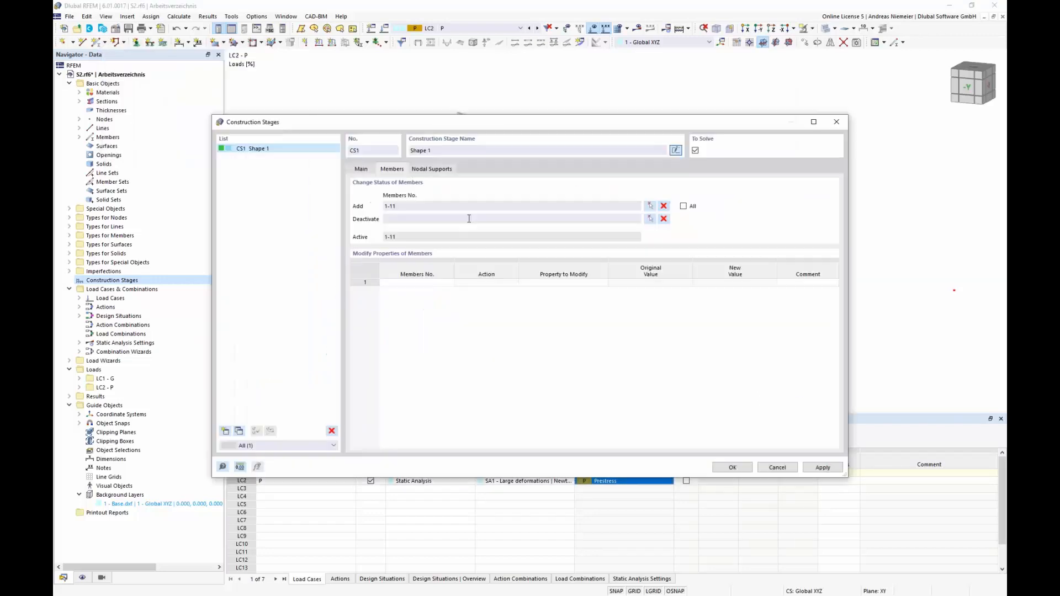
Step: Add the nodal supports at nodes 1, 8, 10, 11 and 13 to construction stage Shape 1 and accept the stage
{"action": "left_click", "coordinate": [452, 172]}
{"action": "left_click", "coordinate": [650, 206]}
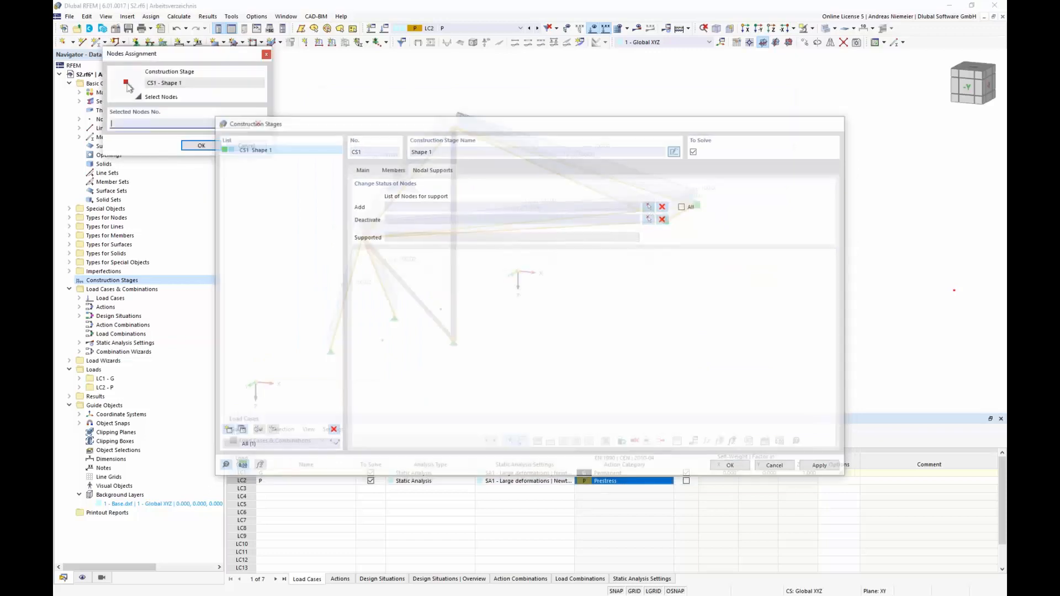
{"action": "left_click_drag", "start_coordinate": [397, 172], "coordinate": [301, 93]}
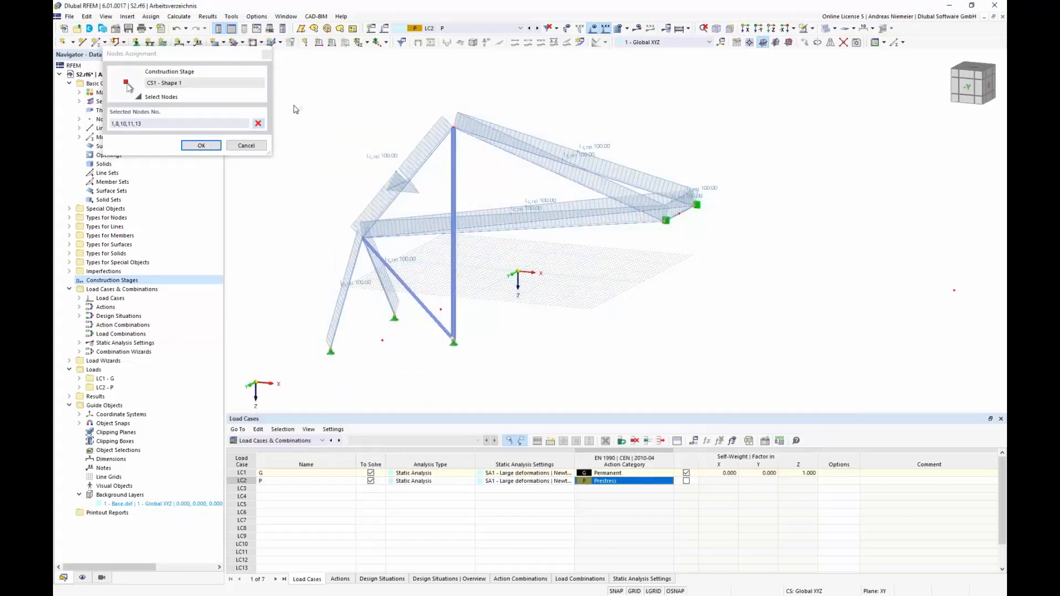
{"action": "left_click", "coordinate": [202, 146]}
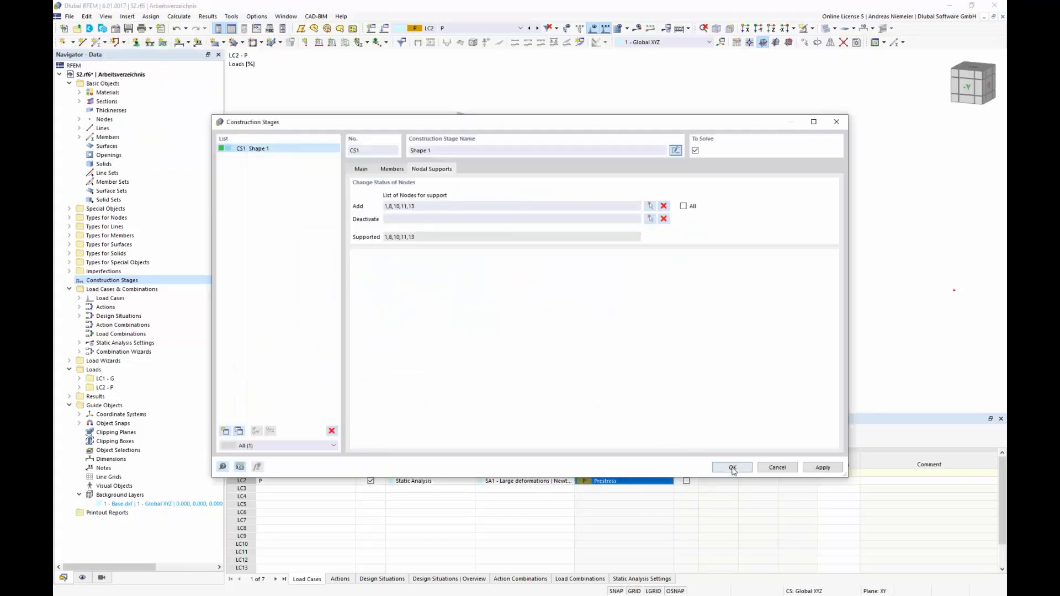
{"action": "left_click", "coordinate": [732, 469]}
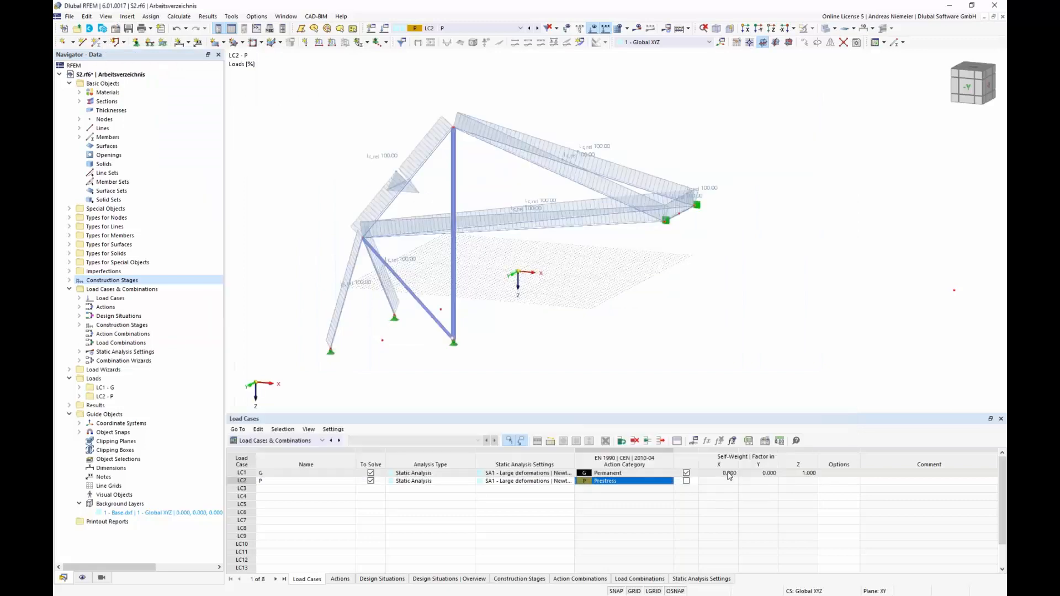
Step: Assign load cases LC1 - G and LC2 - P to construction stage Shape 1 and calculate the stage
{"action": "left_click", "coordinate": [69, 281]}
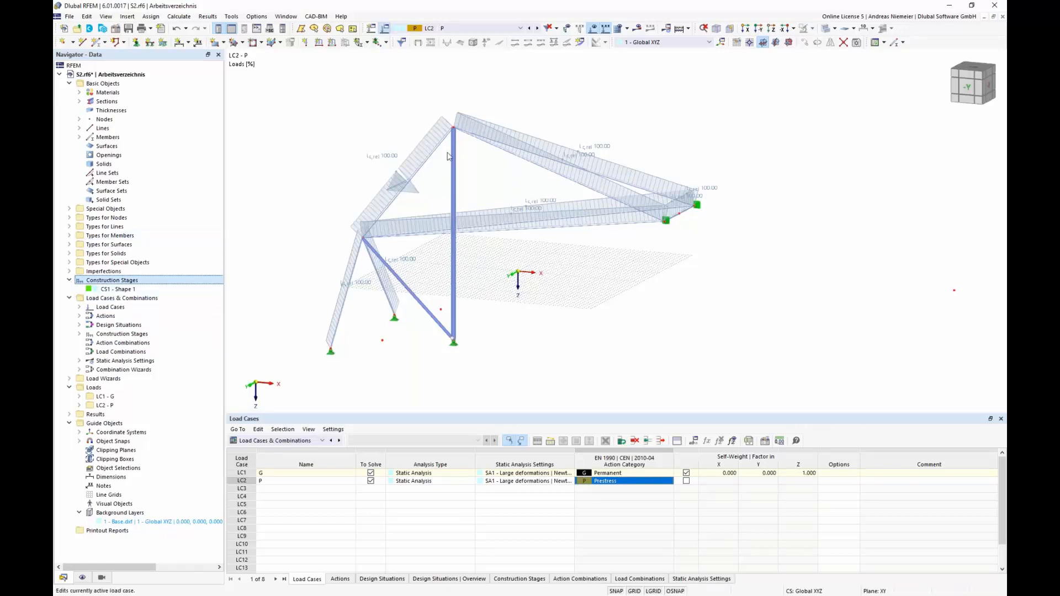
{"action": "double_click", "coordinate": [449, 244]}
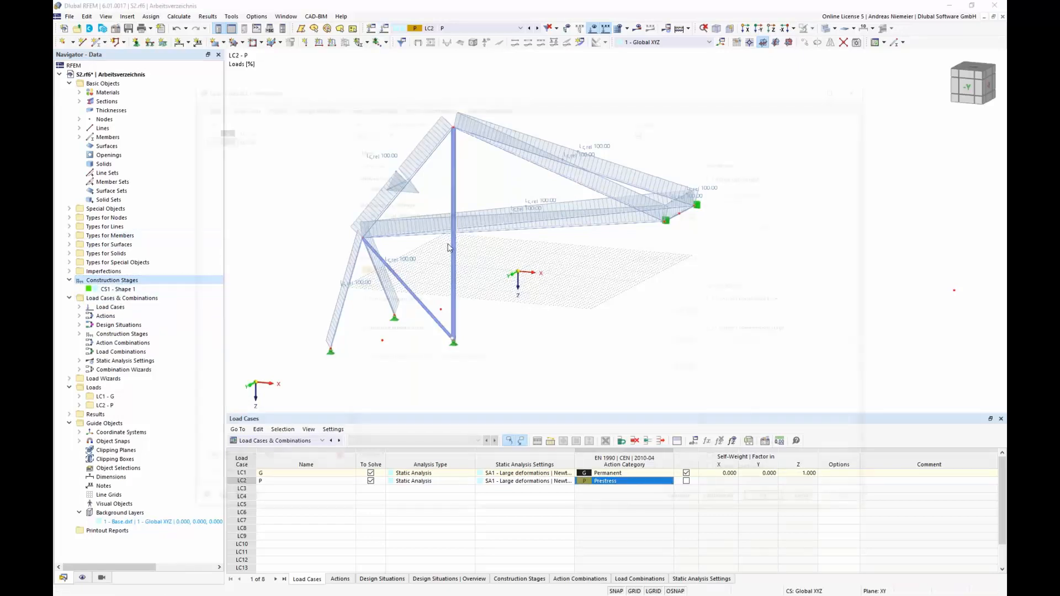
{"action": "left_click", "coordinate": [380, 105]}
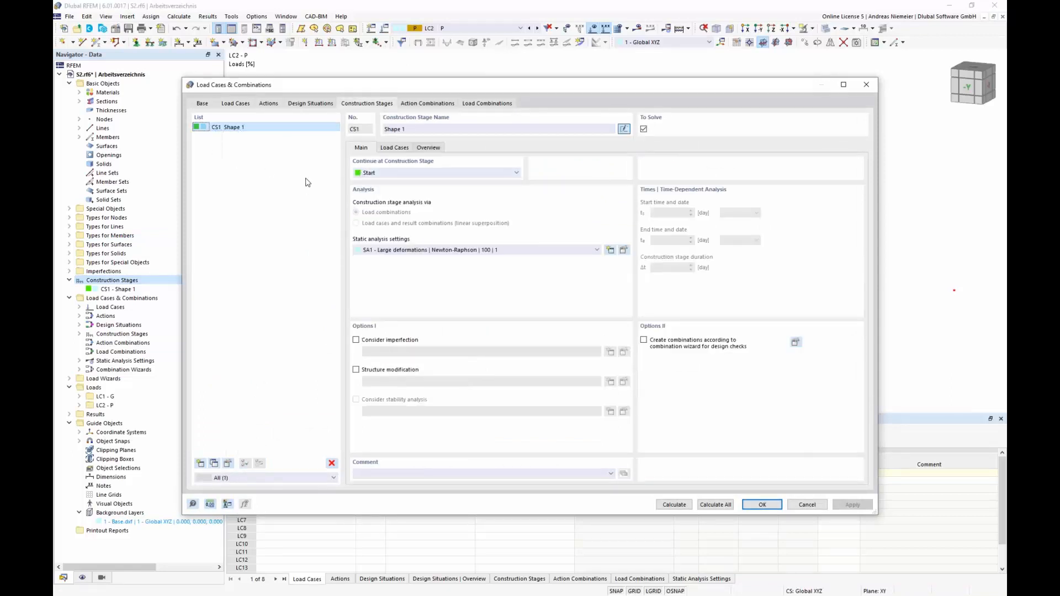
{"action": "left_click", "coordinate": [390, 149]}
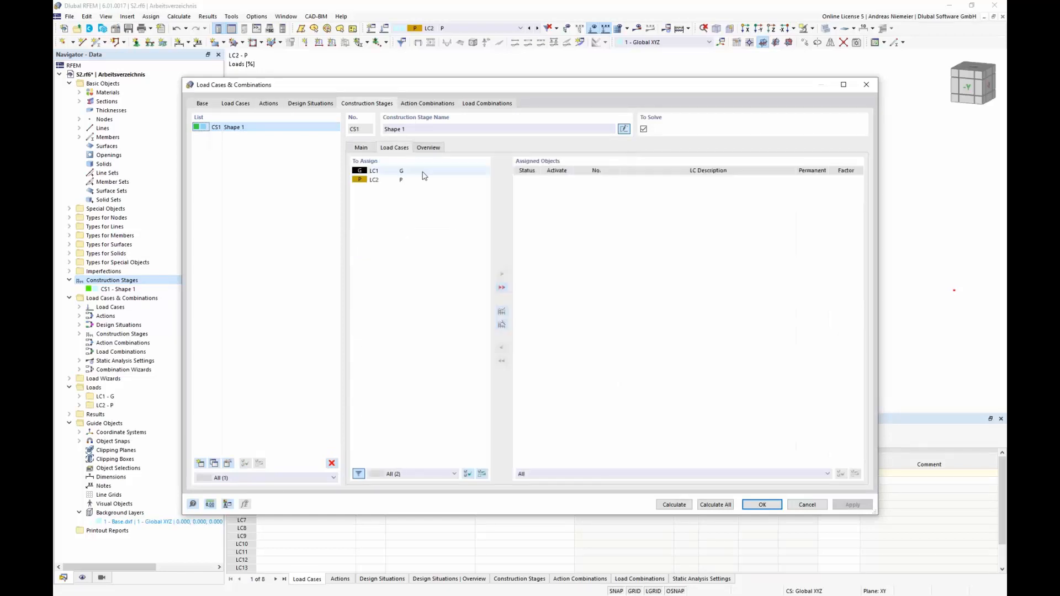
{"action": "left_click", "coordinate": [406, 180]}
{"action": "double_click", "coordinate": [407, 181]}
{"action": "double_click", "coordinate": [411, 171]}
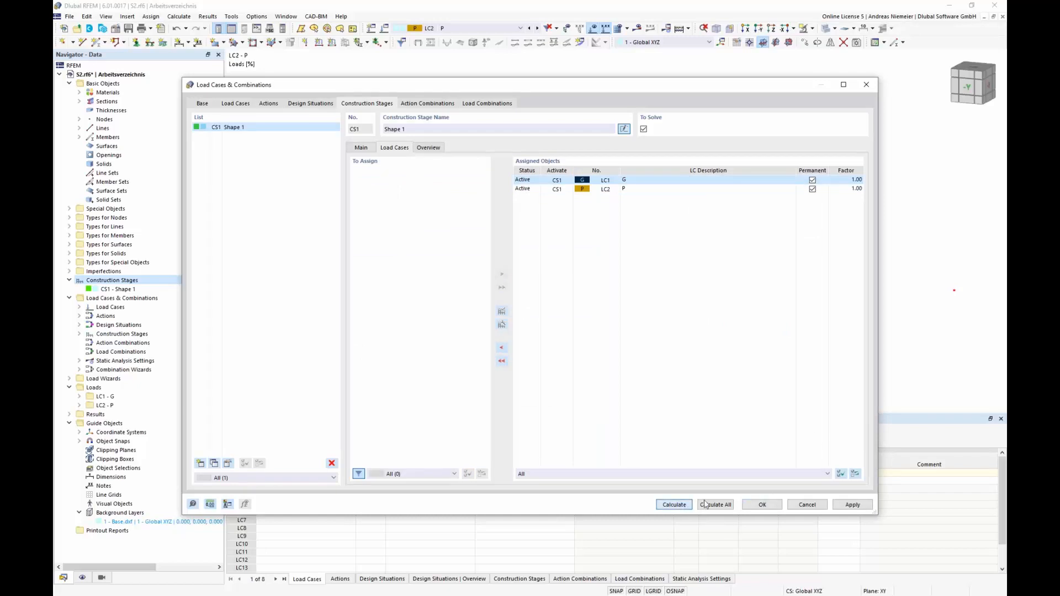
{"action": "left_click", "coordinate": [685, 506]}
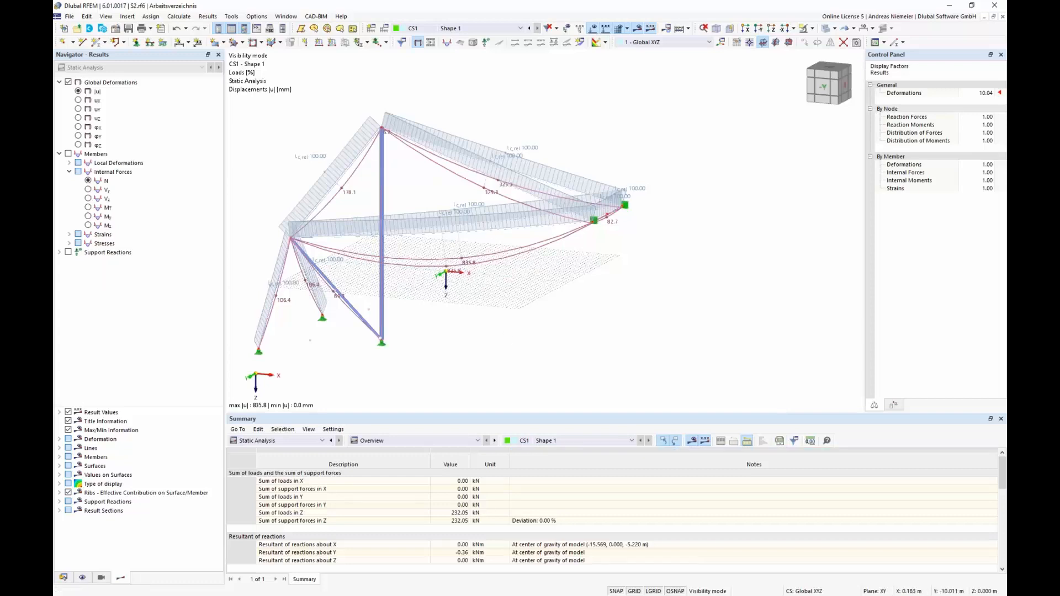
Step: Display the axial forces N of the members in place of the global deformations and inspect them
{"action": "middle_click_drag", "start_coordinate": [462, 260], "coordinate": [509, 266]}
{"action": "scroll", "coordinate": [509, 270], "scroll_direction": "down", "scroll_amount": 1}
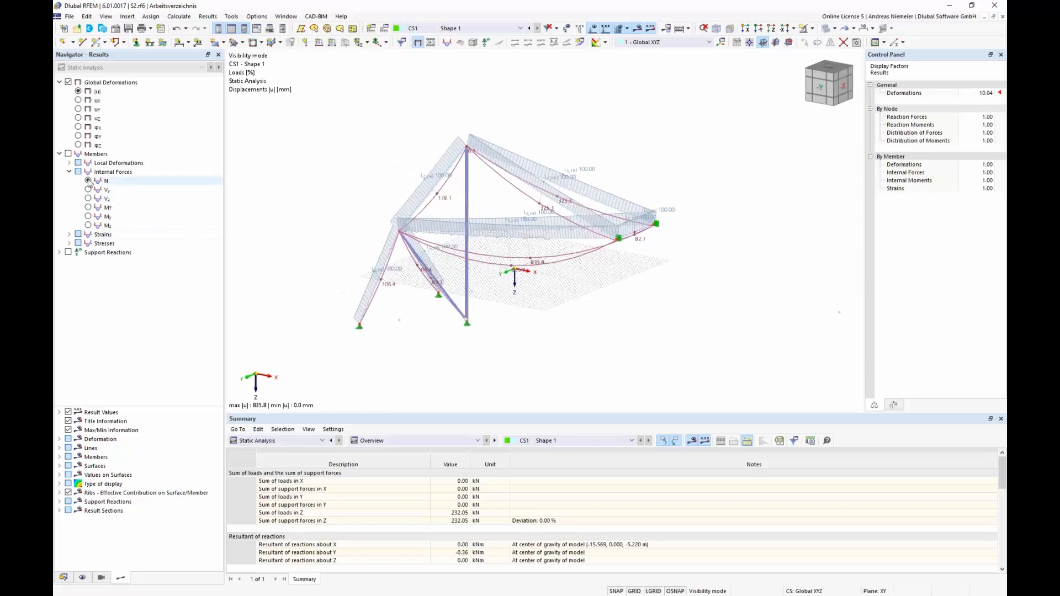
{"action": "left_click", "coordinate": [68, 154]}
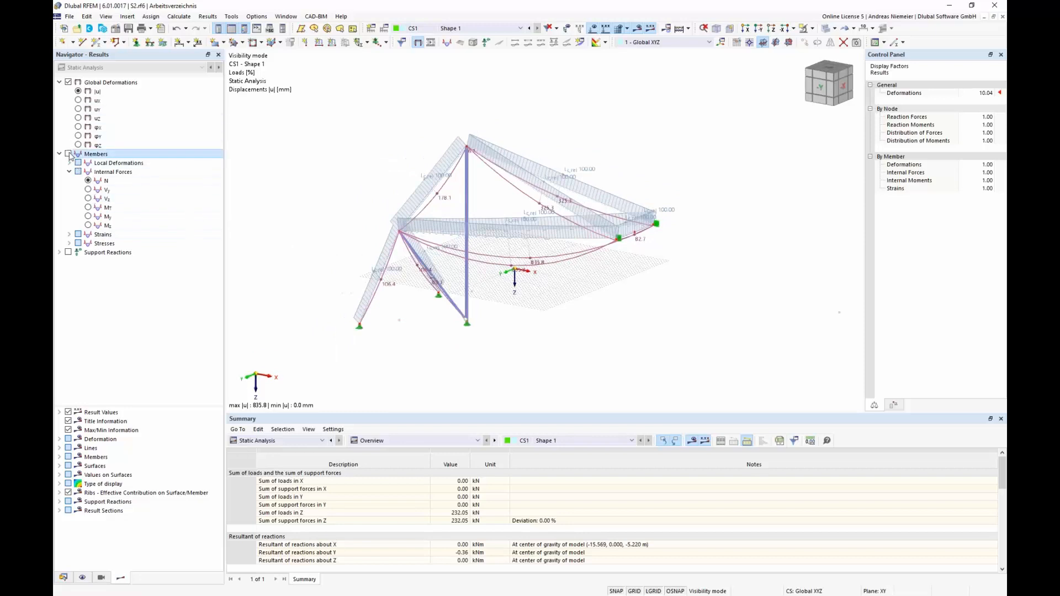
{"action": "middle_click_drag", "start_coordinate": [469, 286], "coordinate": [536, 298], "text": "ctrl"}
{"action": "scroll", "coordinate": [536, 298], "scroll_direction": "up", "scroll_amount": 1}
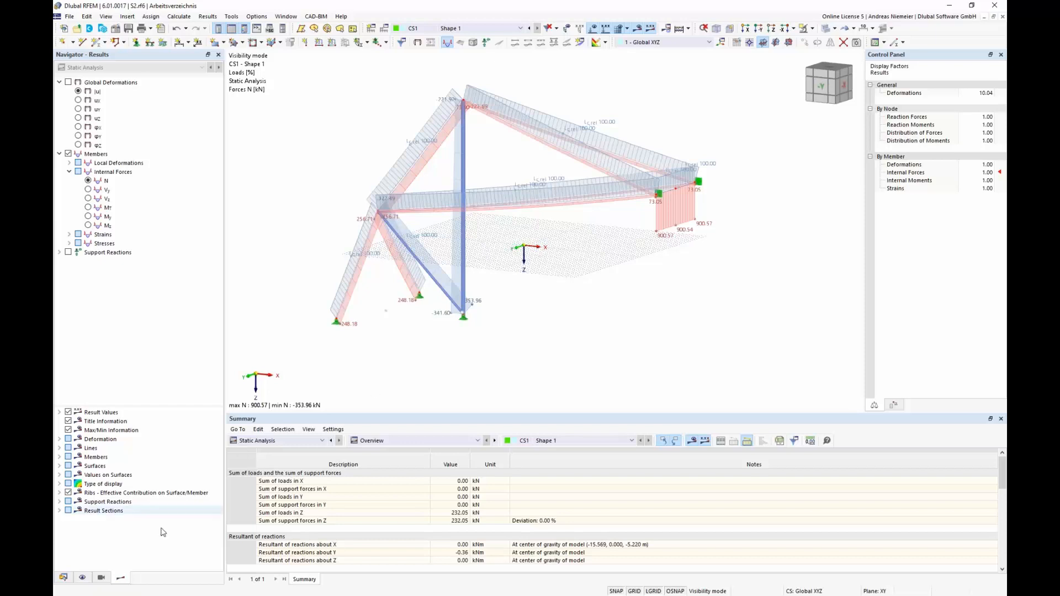
Step: Activate the background layer 1 - Base.dxf
{"action": "left_click", "coordinate": [64, 577]}
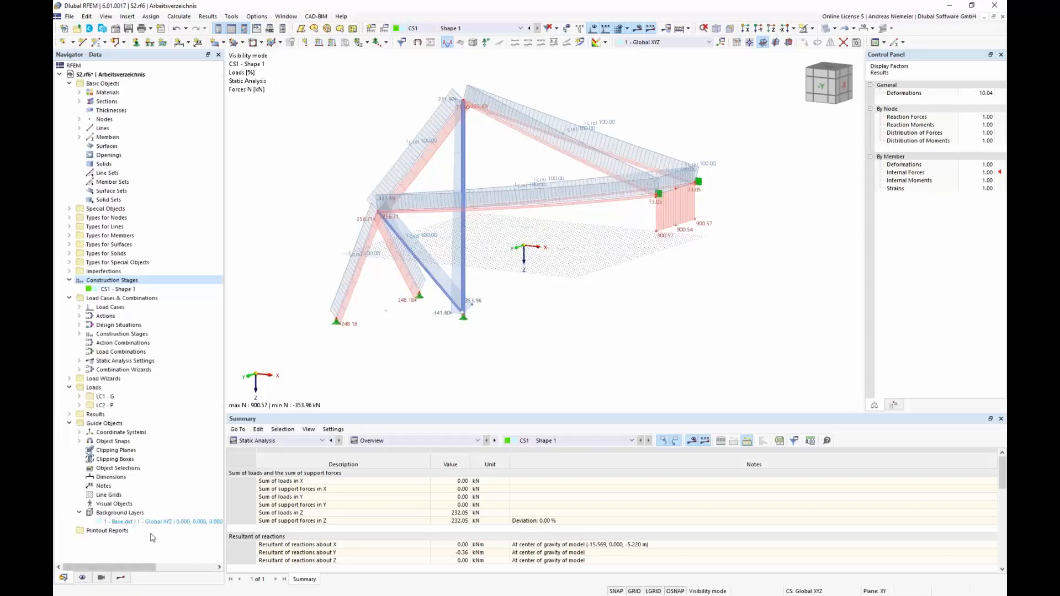
{"action": "right_click", "coordinate": [157, 522]}
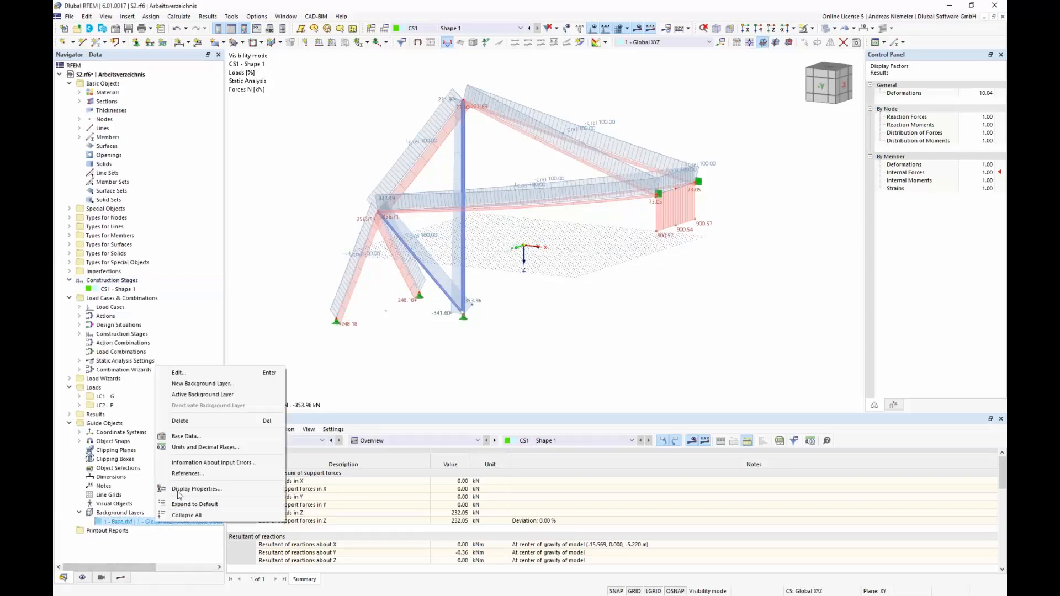
{"action": "left_click", "coordinate": [194, 398]}
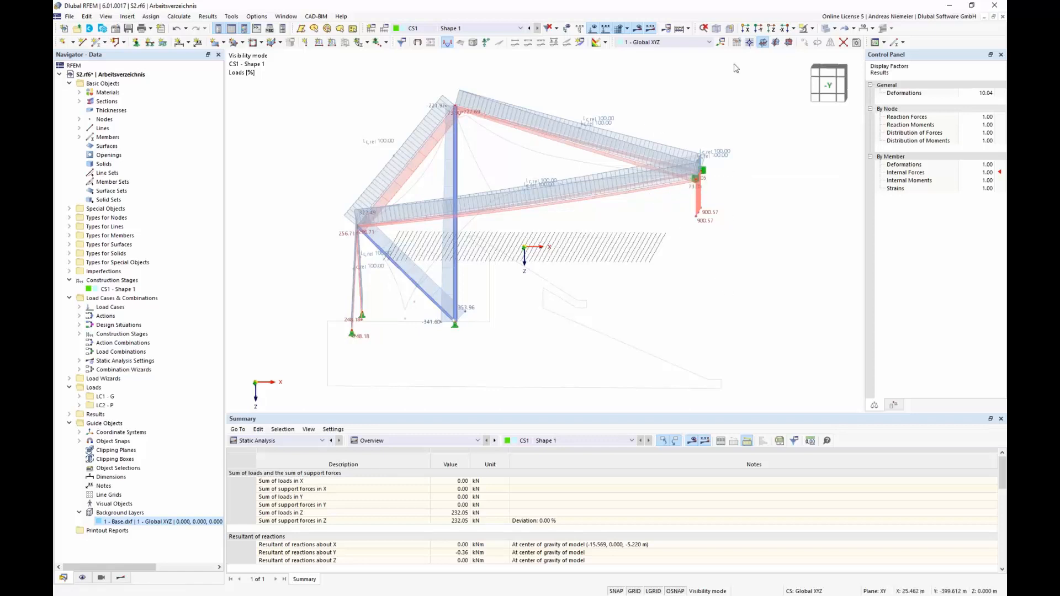
Step: Hide the results and load display and switch from construction stage Shape 1 to load case LC1 - G
{"action": "left_click", "coordinate": [628, 31]}
{"action": "left_click", "coordinate": [626, 43]}
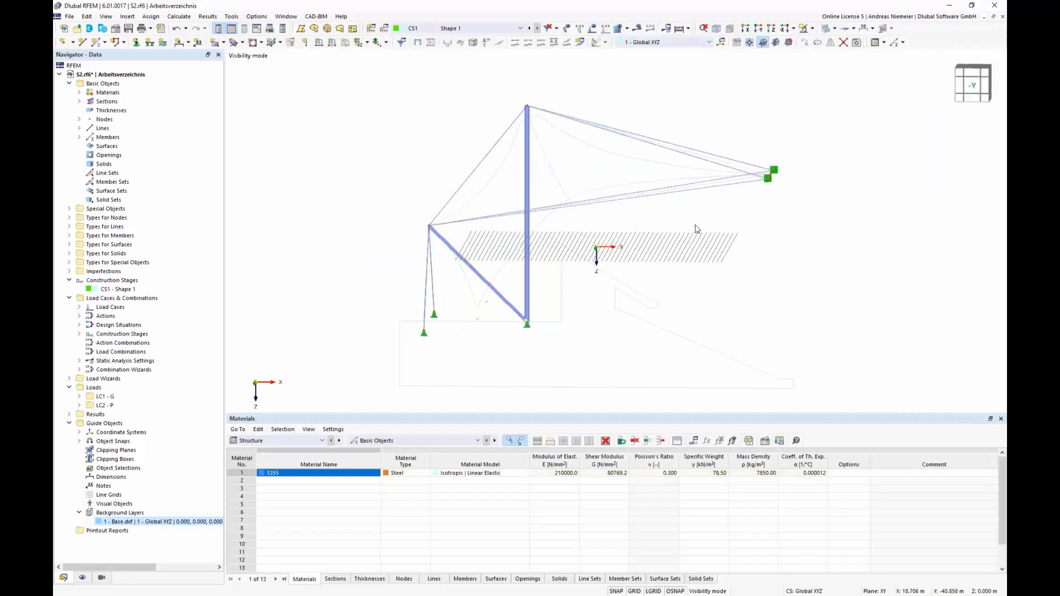
{"action": "left_click", "coordinate": [502, 31]}
{"action": "left_click", "coordinate": [491, 39]}
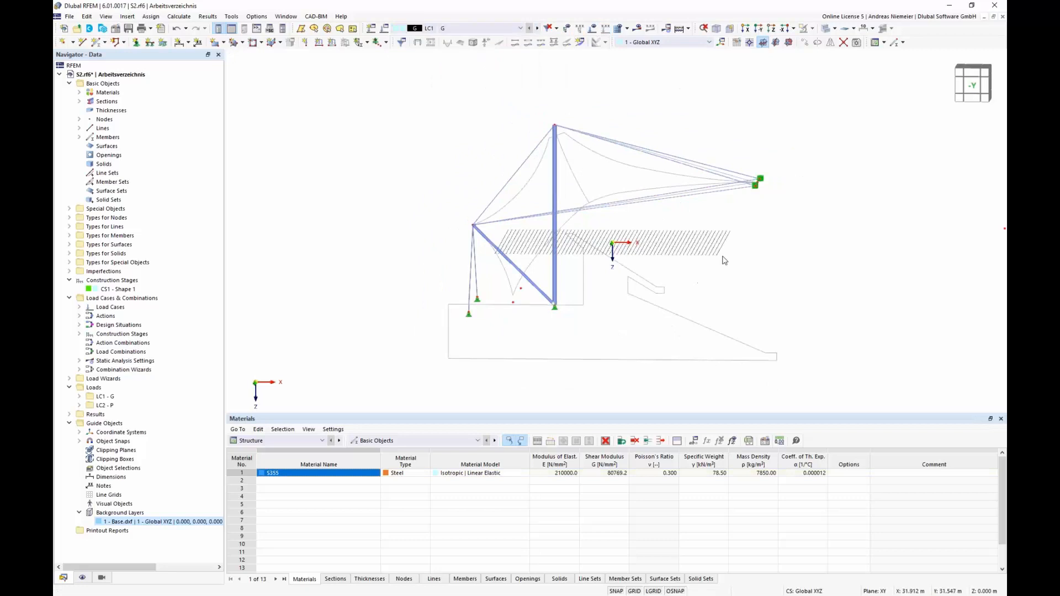
Step: Draw two single lines from the outer end of the inclined strut to the free lower node and on to the nearer supported corner node
{"action": "middle_click_drag", "start_coordinate": [723, 259], "coordinate": [655, 256], "text": "ctrl"}
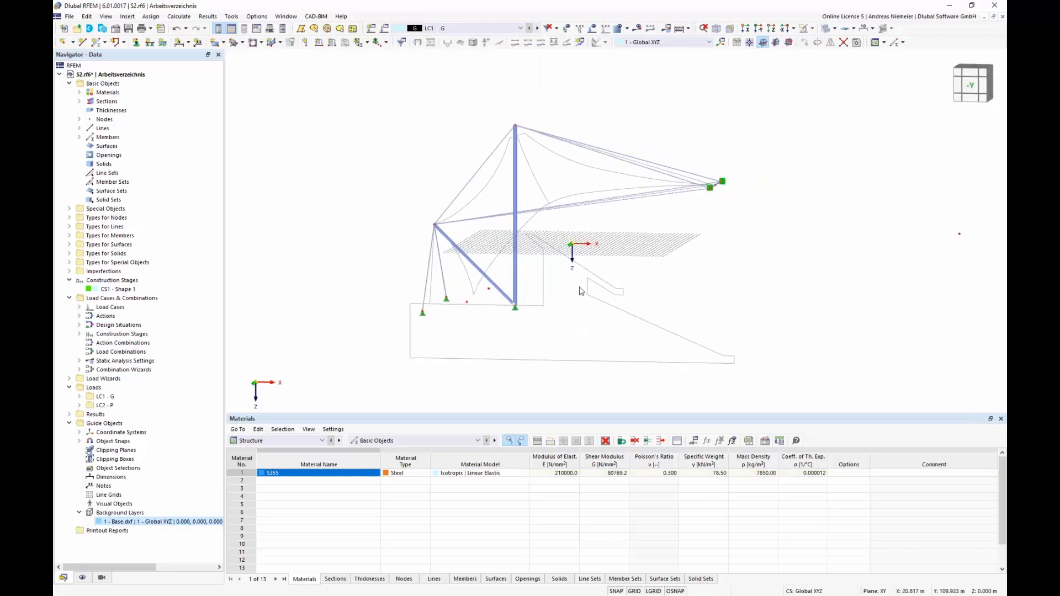
{"action": "left_click", "coordinate": [82, 42]}
{"action": "scroll", "coordinate": [406, 252], "scroll_direction": "up", "scroll_amount": 2}
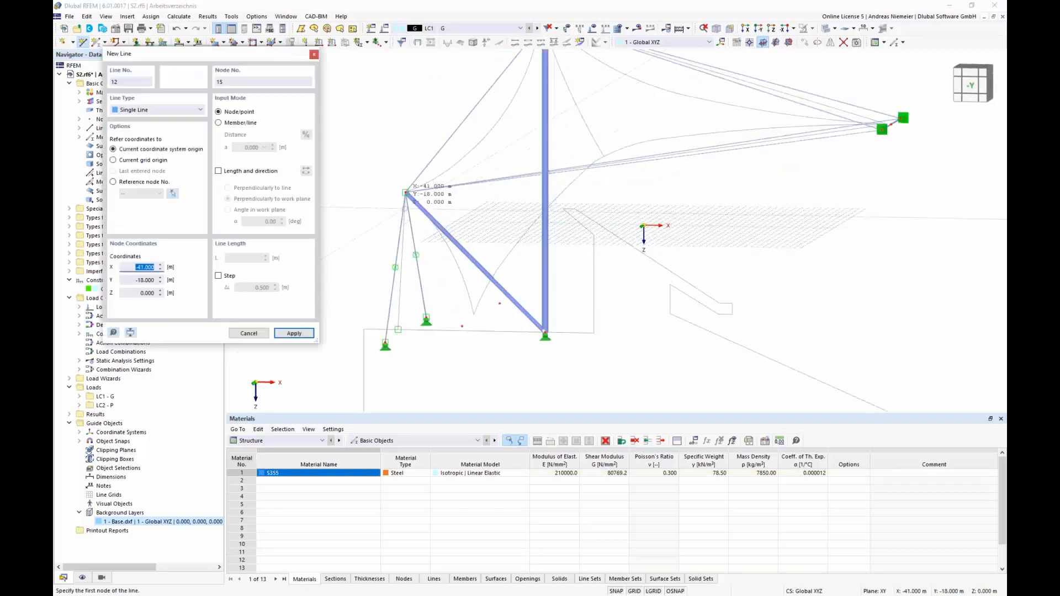
{"action": "left_click", "coordinate": [406, 194]}
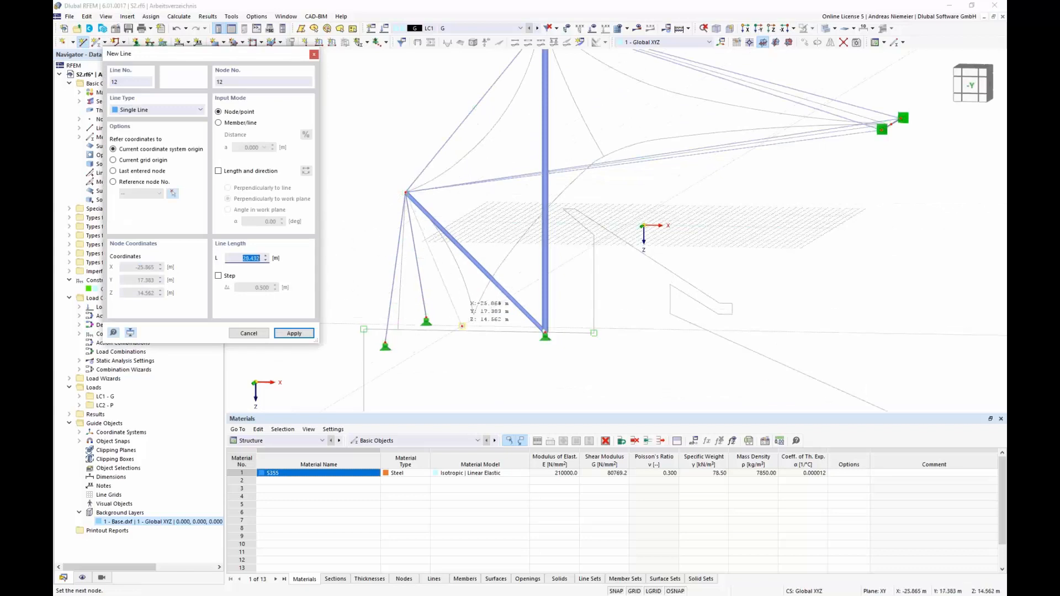
{"action": "left_click", "coordinate": [463, 327]}
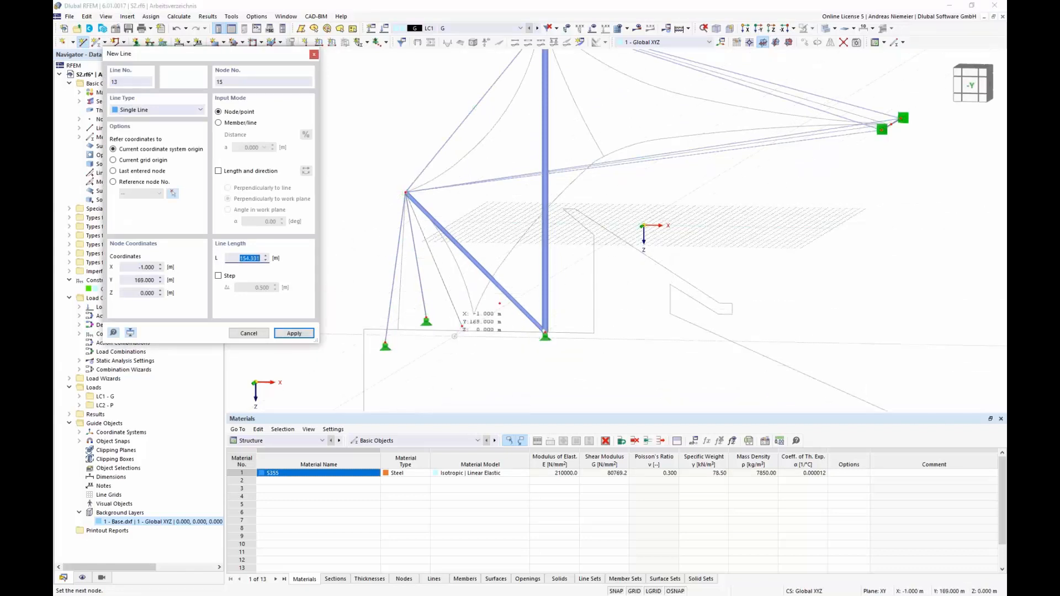
{"action": "scroll", "coordinate": [478, 337], "scroll_direction": "down", "scroll_amount": 2}
{"action": "scroll", "coordinate": [777, 183], "scroll_direction": "up", "scroll_amount": 3}
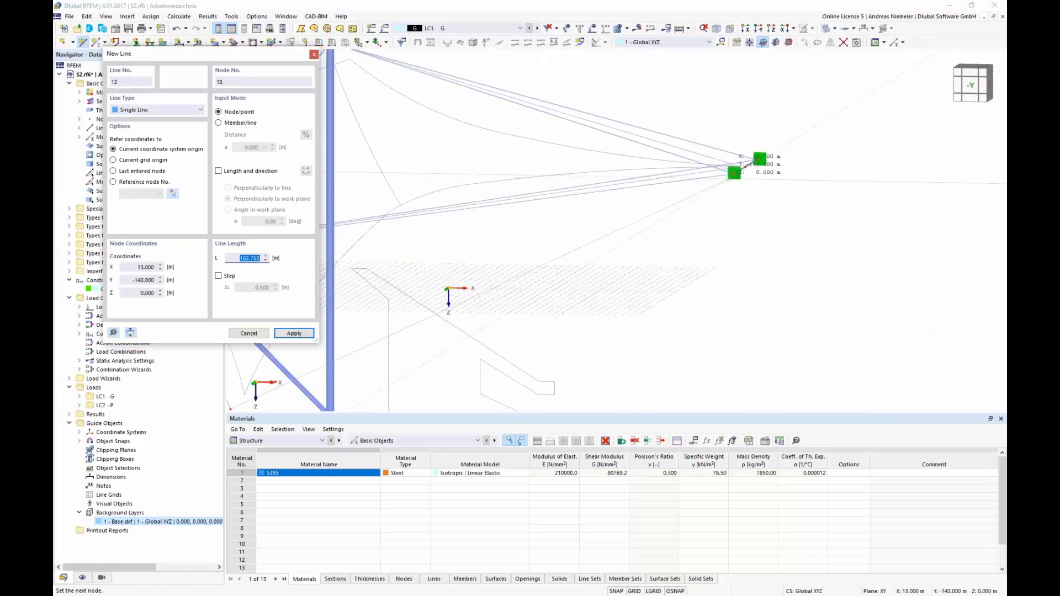
{"action": "left_click", "coordinate": [734, 174]}
{"action": "right_click", "coordinate": [750, 265]}
{"action": "scroll", "coordinate": [749, 265], "scroll_direction": "down", "scroll_amount": 3}
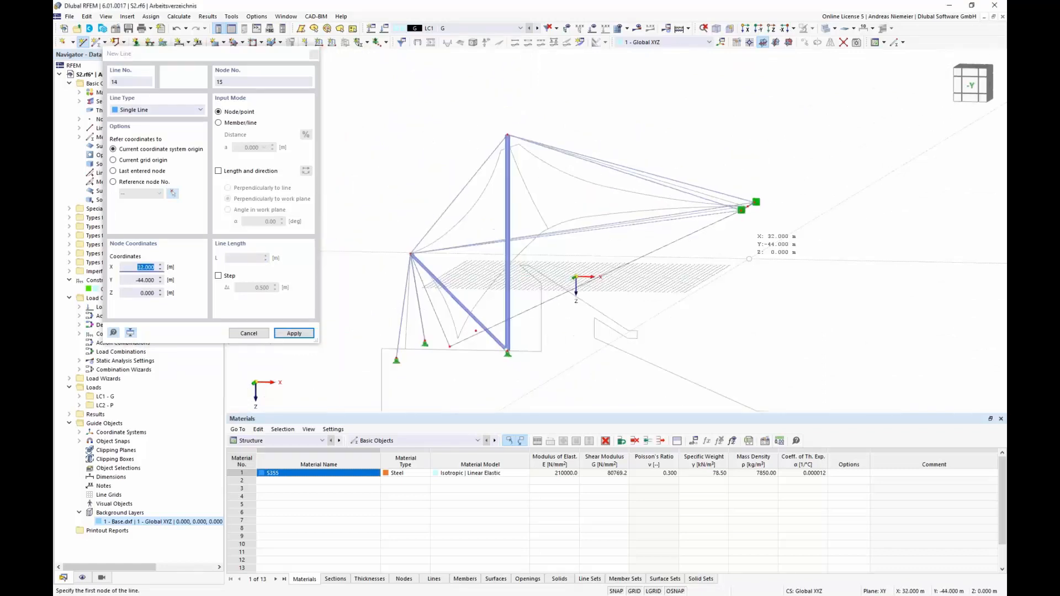
{"action": "right_click", "coordinate": [750, 263]}
Step: Set the work plane to XZ and show the model in the -Y view
{"action": "scroll", "coordinate": [654, 231], "scroll_direction": "up", "scroll_amount": 2}
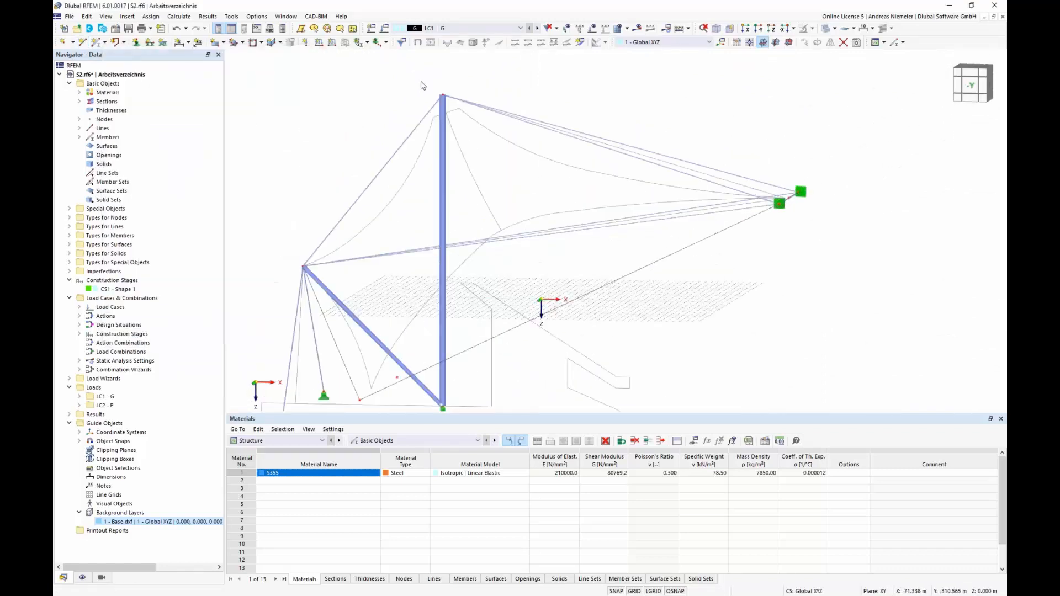
{"action": "middle_click_drag", "start_coordinate": [815, 240], "coordinate": [802, 259], "text": "ctrl"}
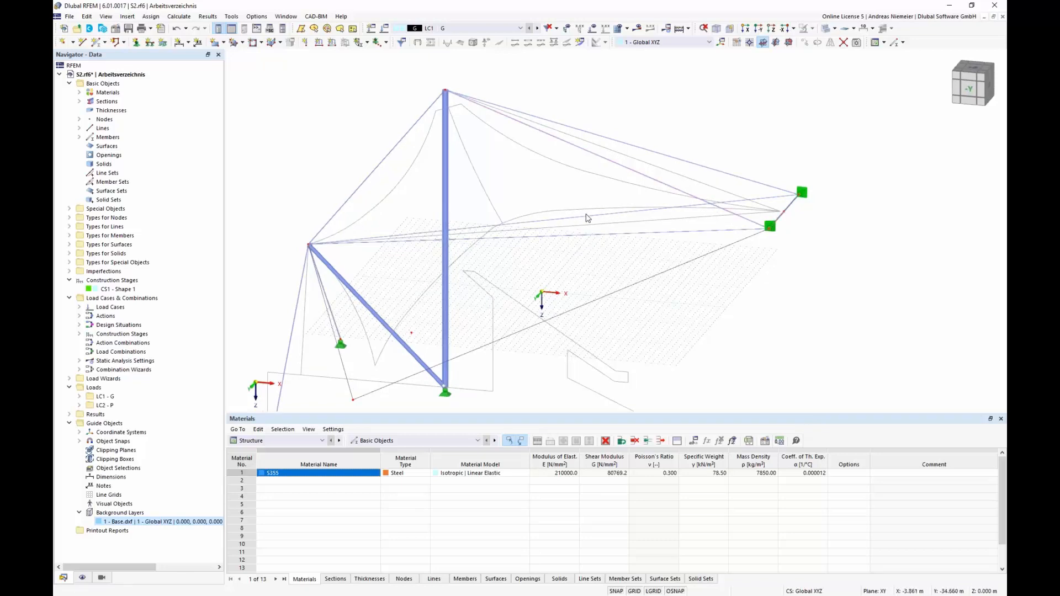
{"action": "left_click", "coordinate": [776, 42]}
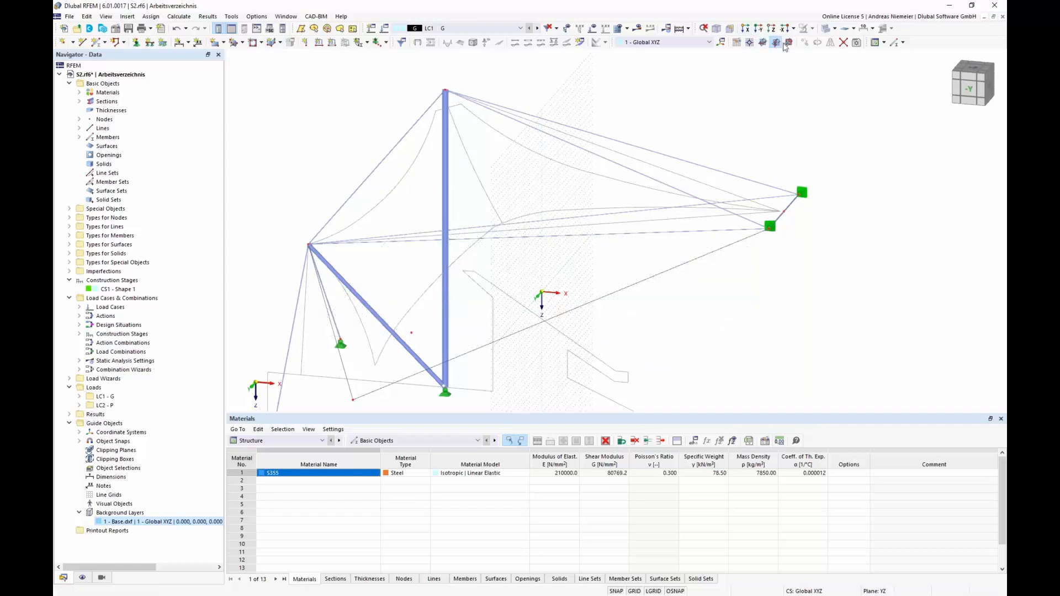
{"action": "left_click", "coordinate": [788, 44]}
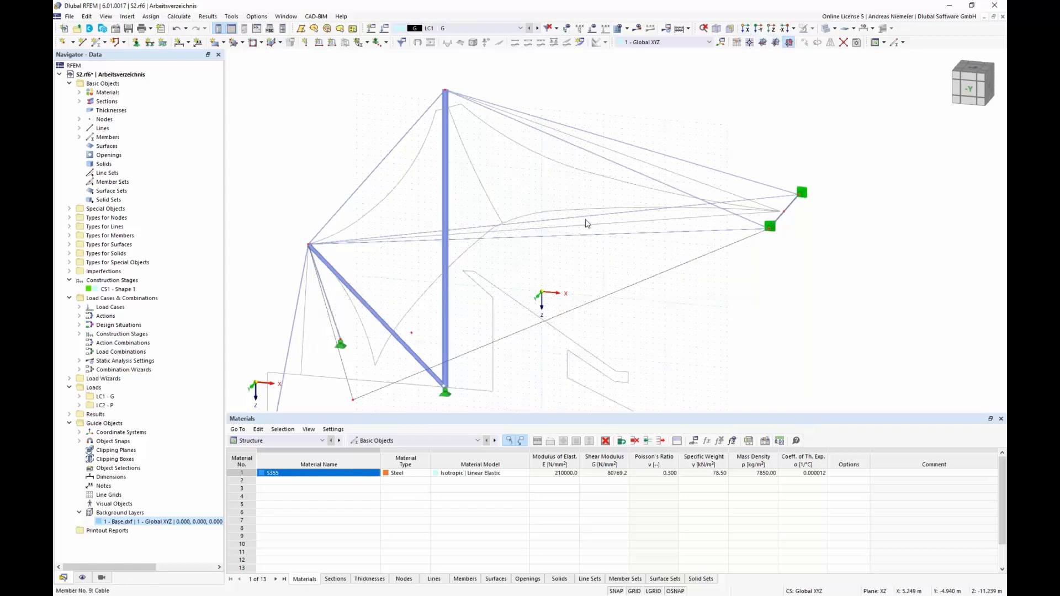
{"action": "left_click", "coordinate": [969, 90]}
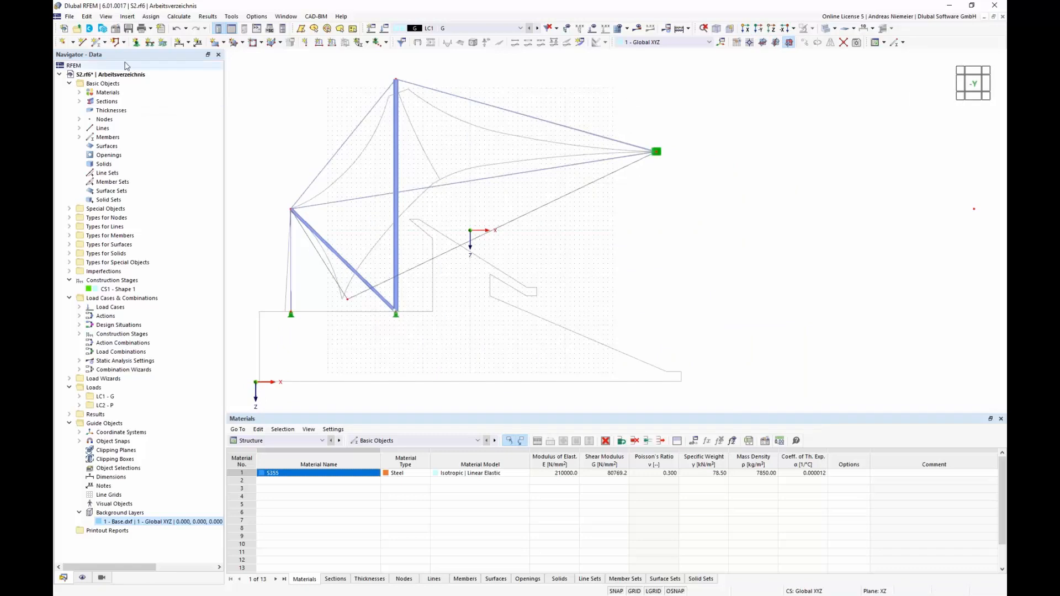
Step: Draw an arc from the mast top through the background curve point X 9.226, Z -20.020 m to the node midway between the two supported corners
{"action": "left_click", "coordinate": [124, 43]}
{"action": "left_click", "coordinate": [128, 78]}
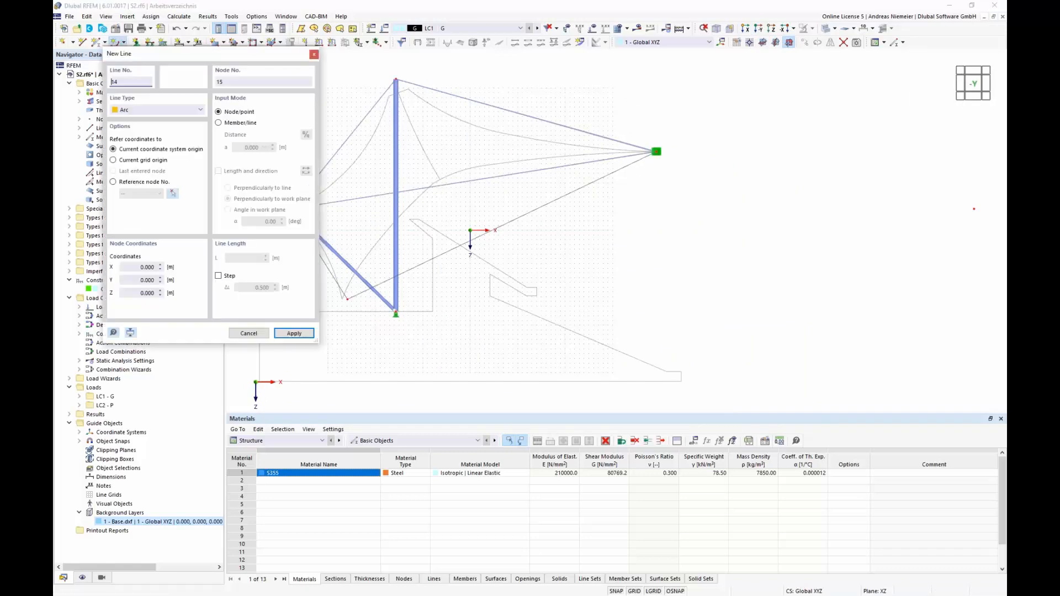
{"action": "left_click", "coordinate": [396, 81]}
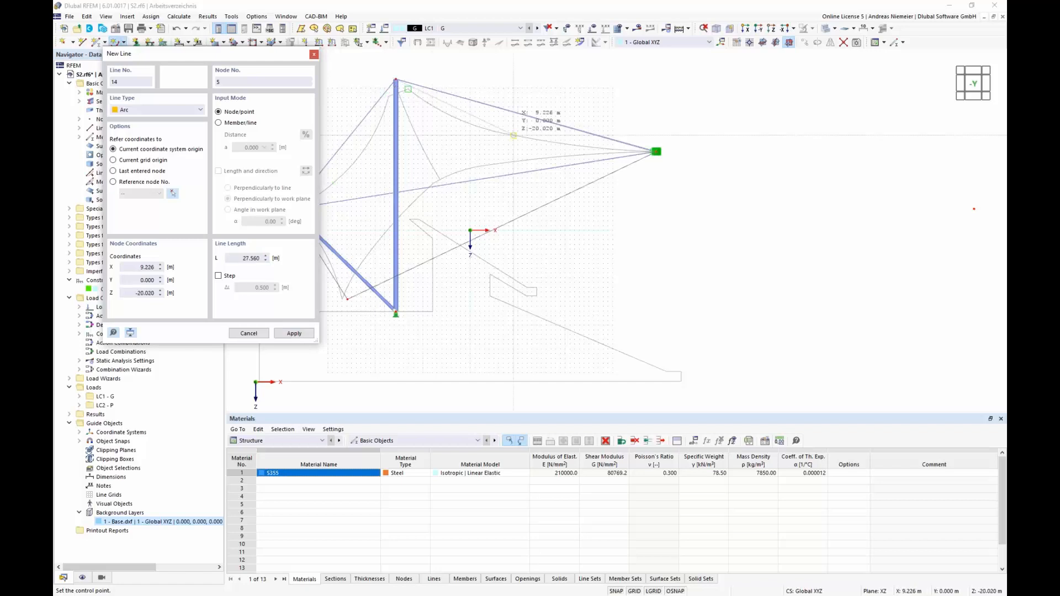
{"action": "left_click", "coordinate": [514, 135]}
{"action": "scroll", "coordinate": [690, 161], "scroll_direction": "up", "scroll_amount": 3}
{"action": "middle_click_drag", "start_coordinate": [693, 161], "coordinate": [671, 211], "text": "ctrl"}
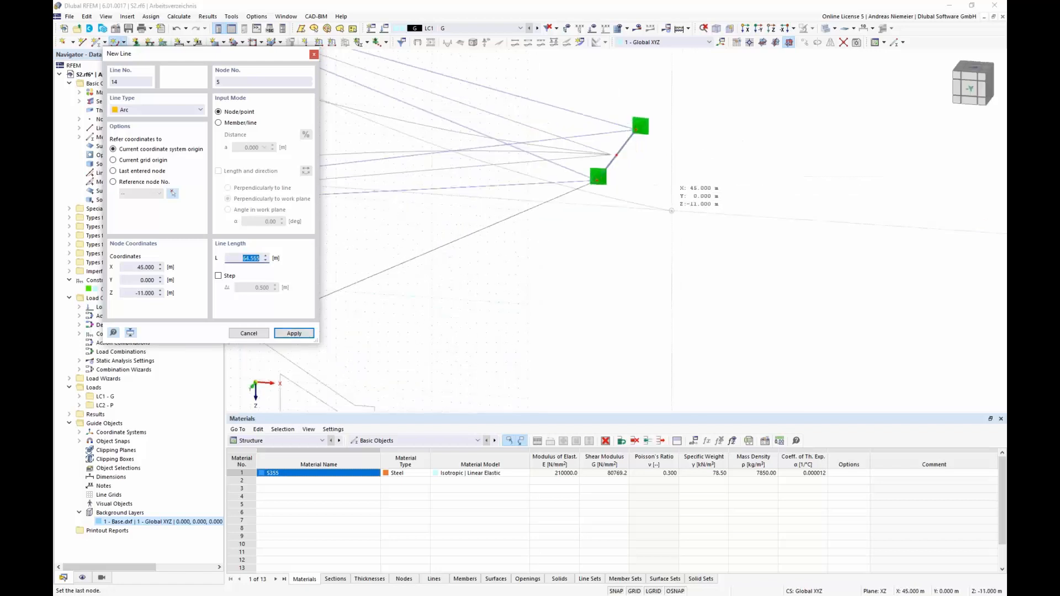
{"action": "left_click", "coordinate": [654, 161]}
{"action": "scroll", "coordinate": [717, 198], "scroll_direction": "down", "scroll_amount": 3}
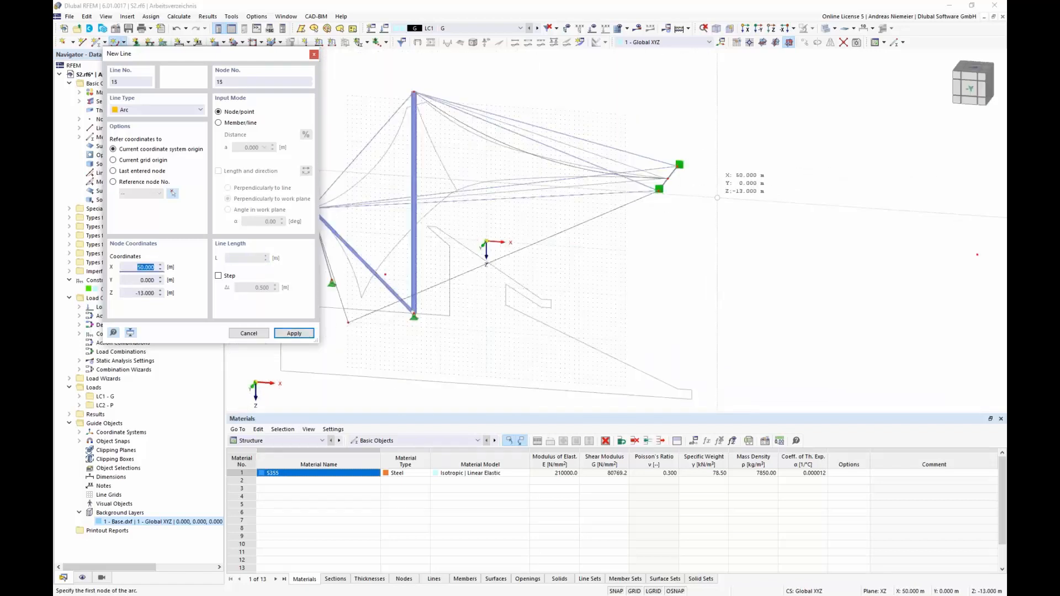
Step: Draw an arc from the mast top through a control point near the shorter background curve to the outer end of the inclined strut
{"action": "left_click", "coordinate": [413, 92]}
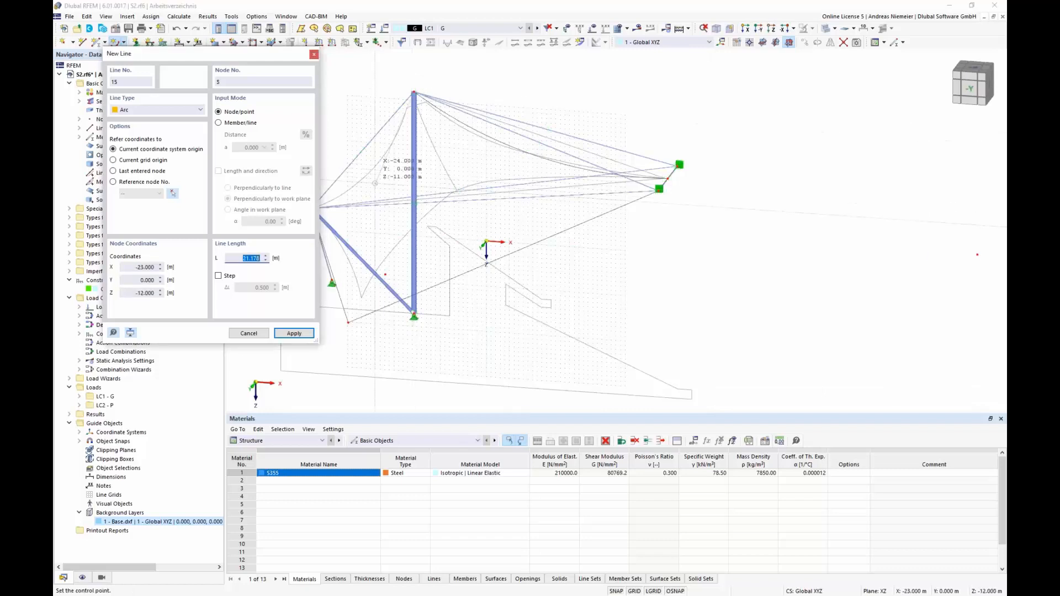
{"action": "left_click", "coordinate": [382, 166]}
{"action": "scroll", "coordinate": [326, 207], "scroll_direction": "up", "scroll_amount": 2}
{"action": "middle_click_drag", "start_coordinate": [326, 208], "coordinate": [406, 197]}
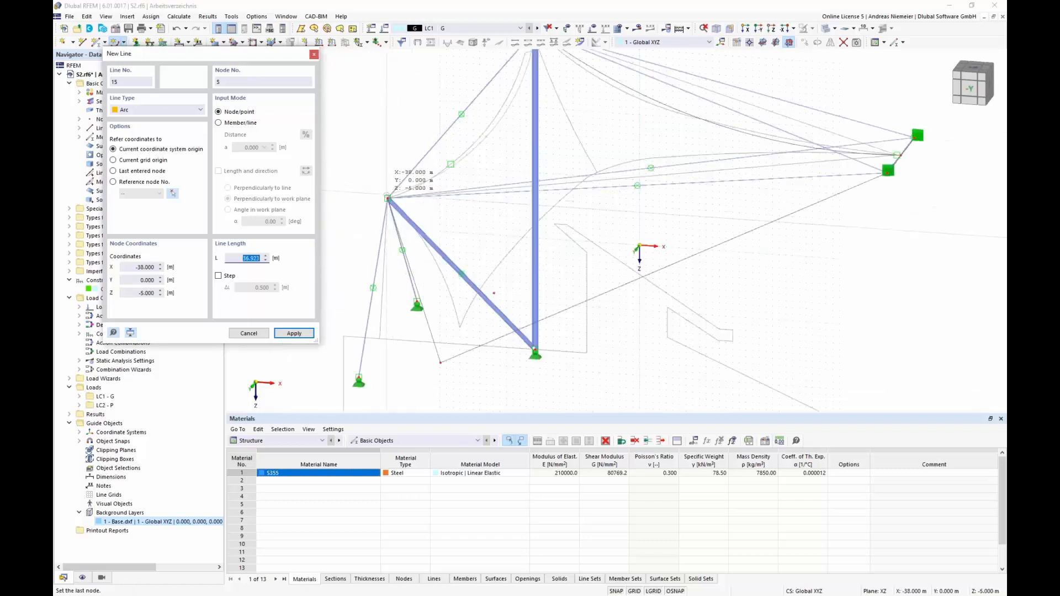
{"action": "left_click", "coordinate": [388, 199]}
{"action": "key", "text": "Escape"}
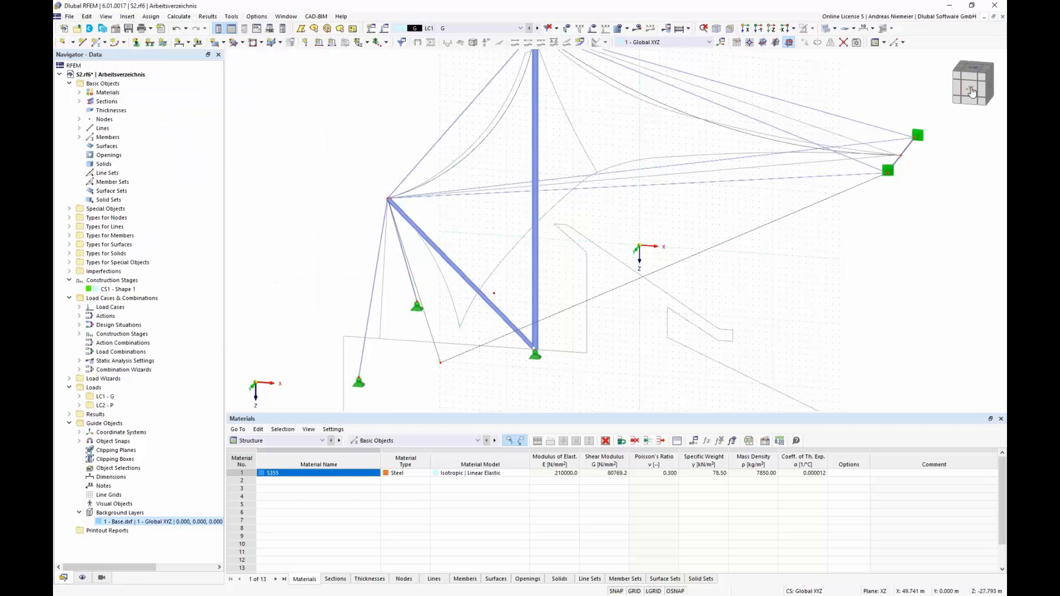
Step: Draw a single line from the mast top to the membrane's long lower edge line, meeting it with the Perpendicular object snap
{"action": "left_click", "coordinate": [972, 92]}
{"action": "scroll", "coordinate": [388, 81], "scroll_direction": "up", "scroll_amount": 3}
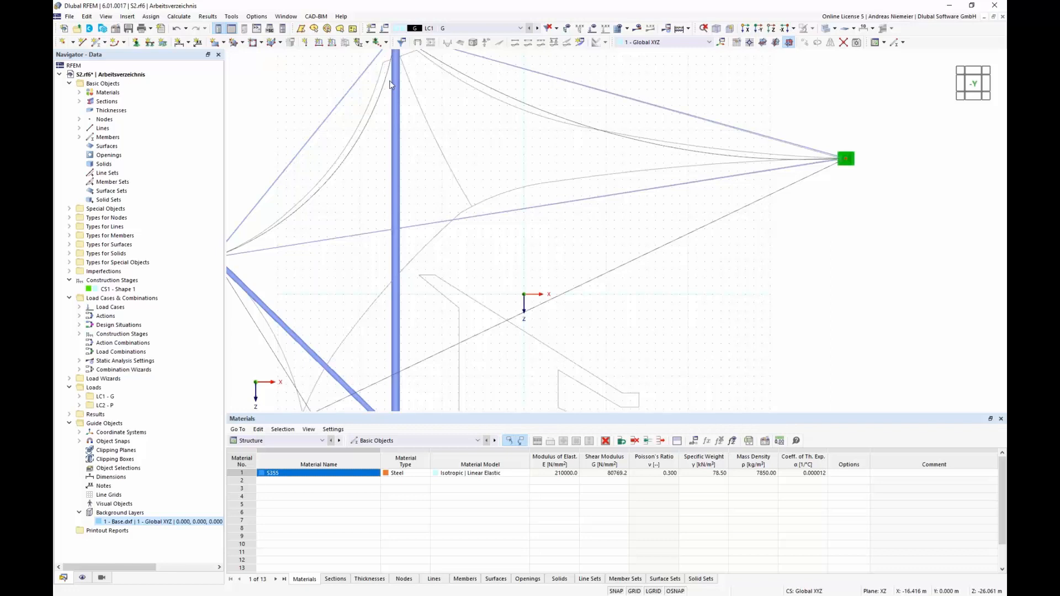
{"action": "right_click", "coordinate": [168, 523]}
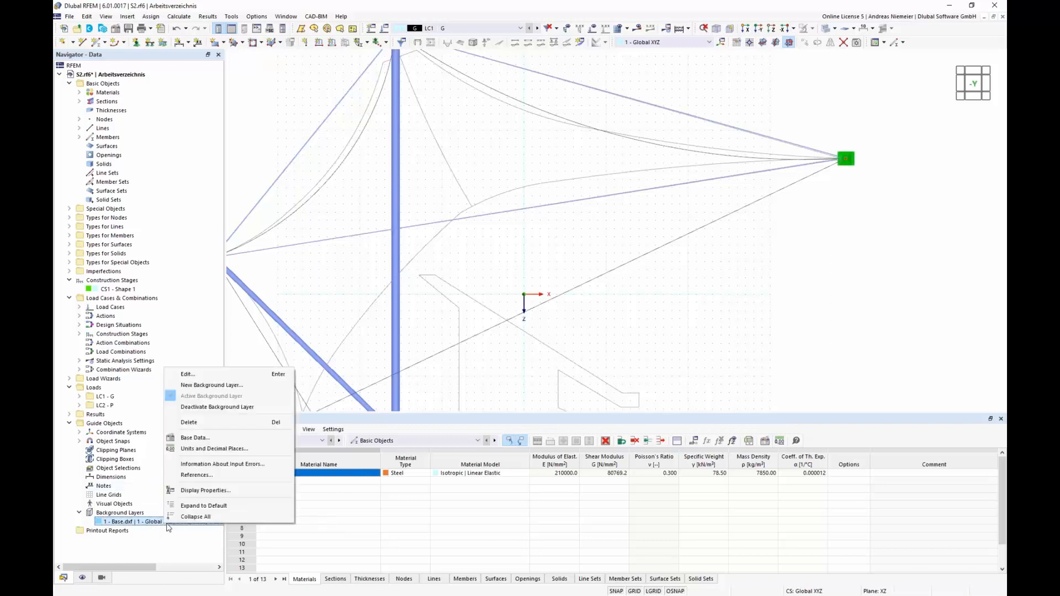
{"action": "left_click", "coordinate": [604, 385]}
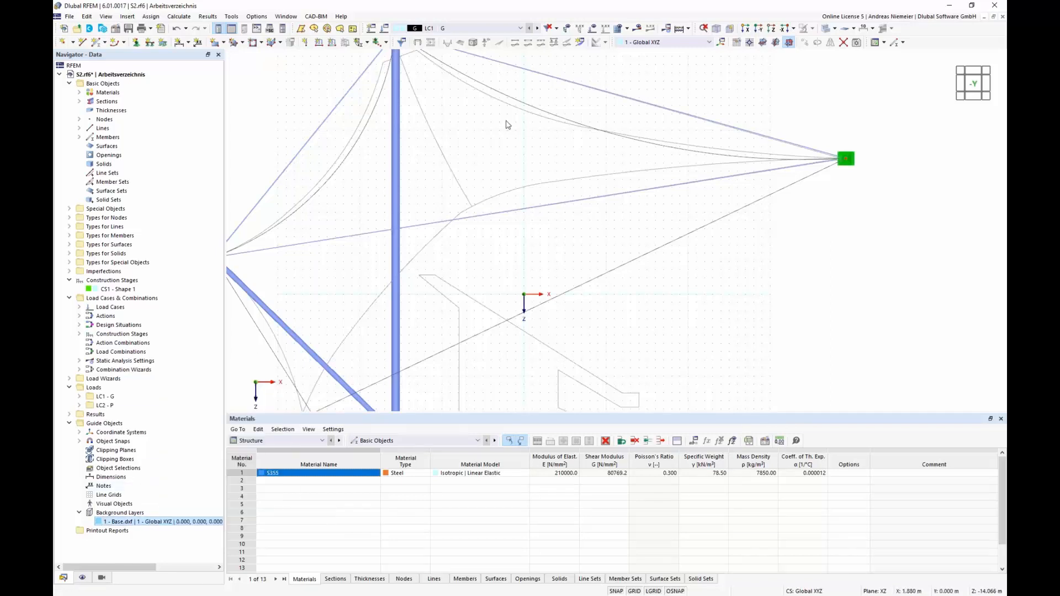
{"action": "left_click", "coordinate": [83, 42]}
{"action": "scroll", "coordinate": [422, 90], "scroll_direction": "down", "scroll_amount": 2}
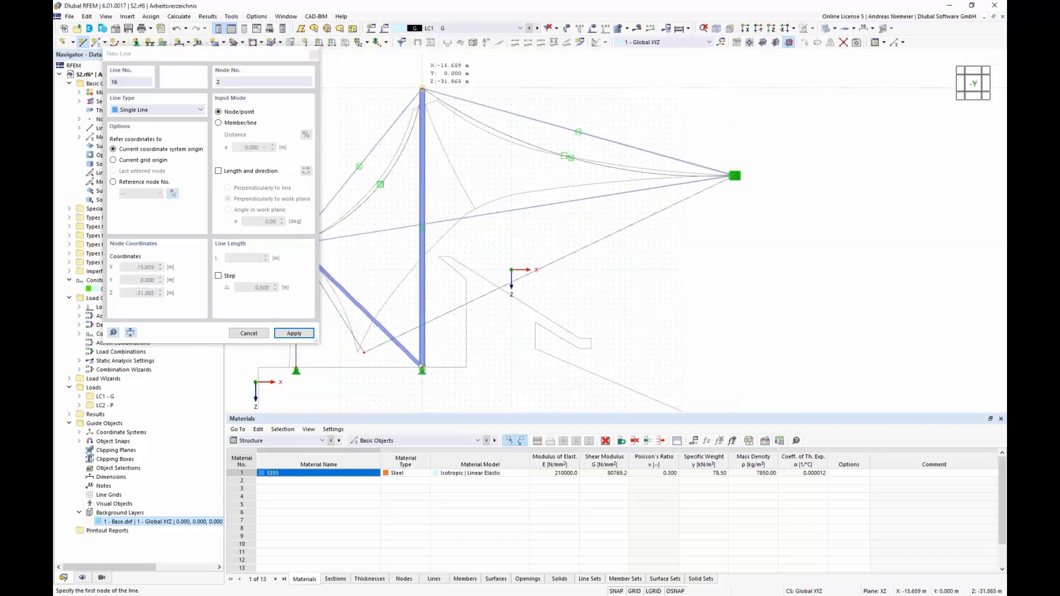
{"action": "left_click", "coordinate": [422, 88]}
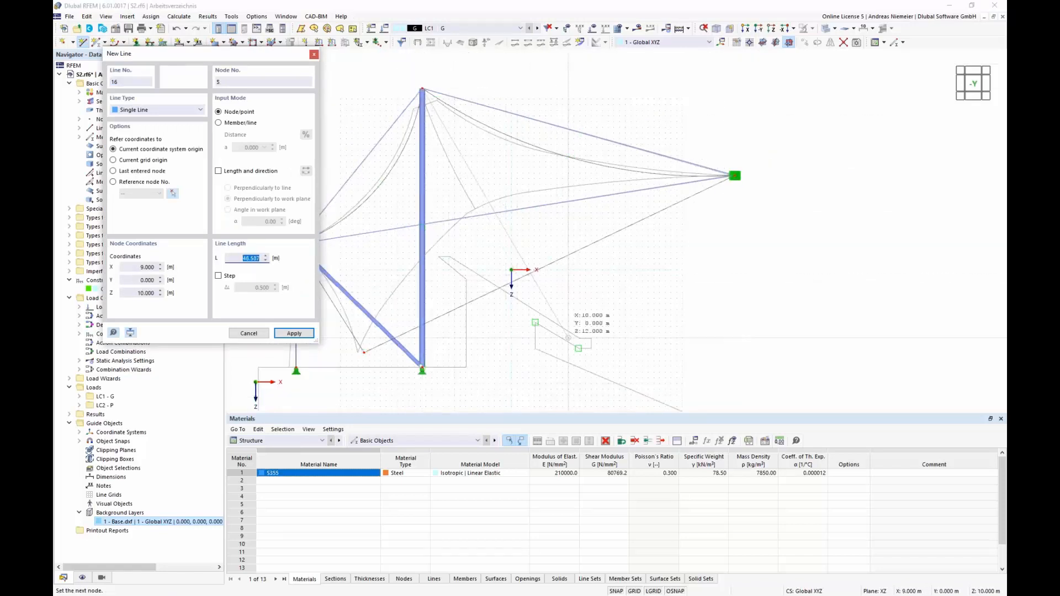
{"action": "right_click", "coordinate": [679, 379]}
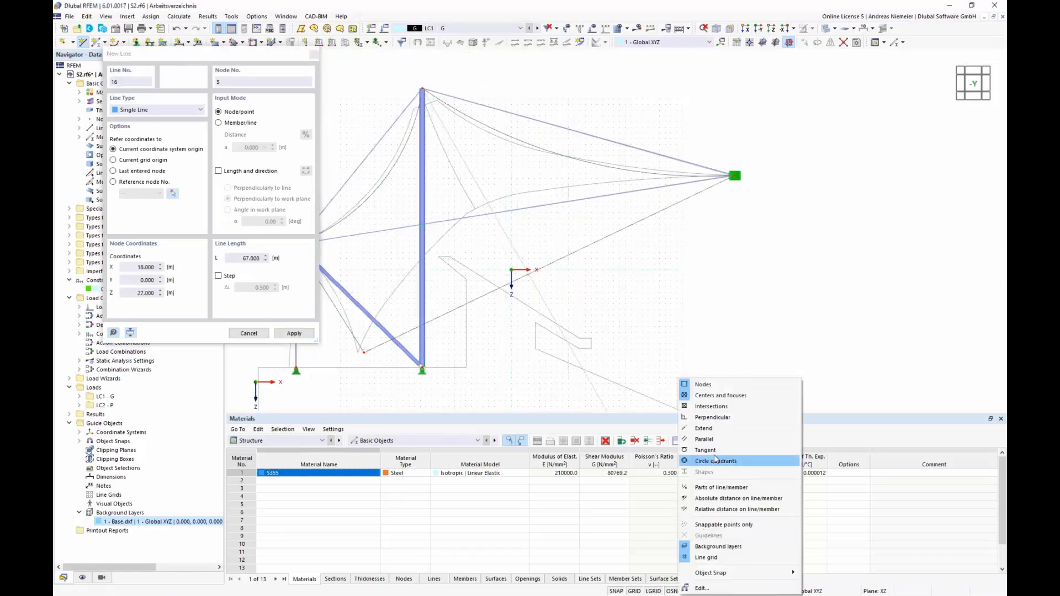
{"action": "left_click", "coordinate": [705, 421]}
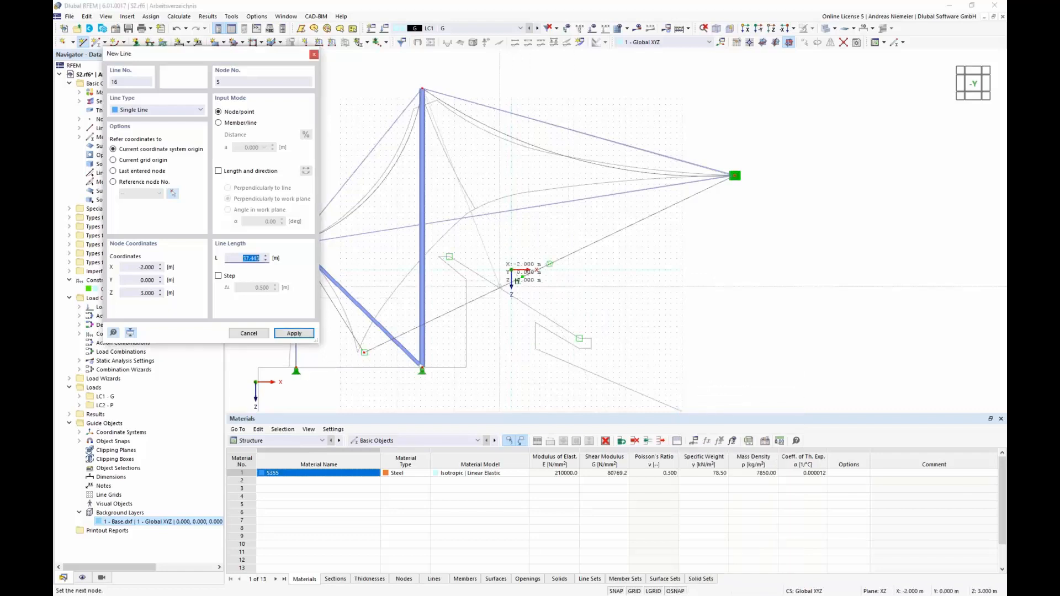
{"action": "left_click", "coordinate": [519, 278]}
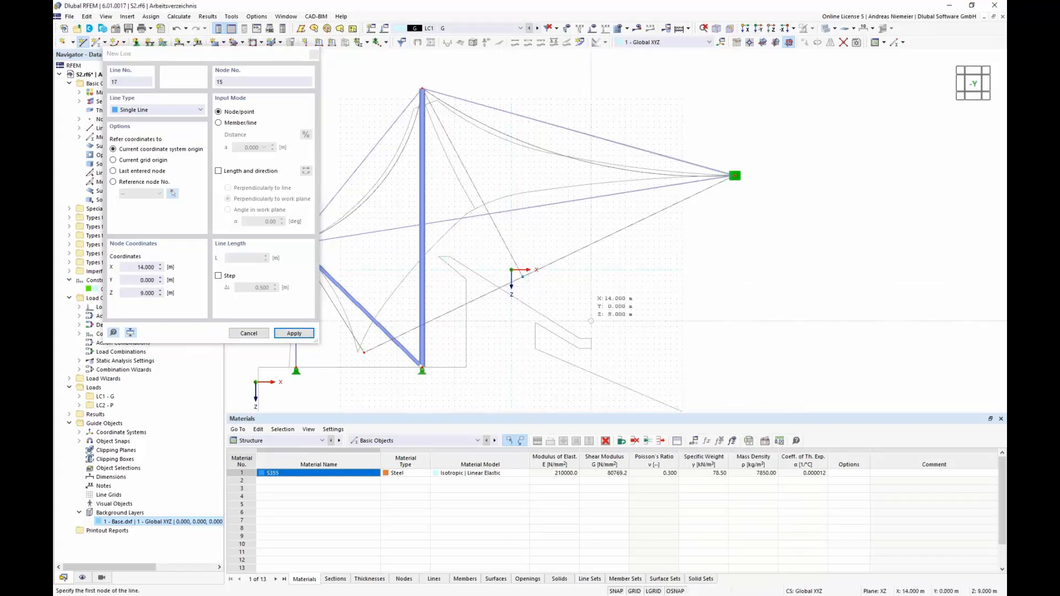
{"action": "key", "text": "Escape"}
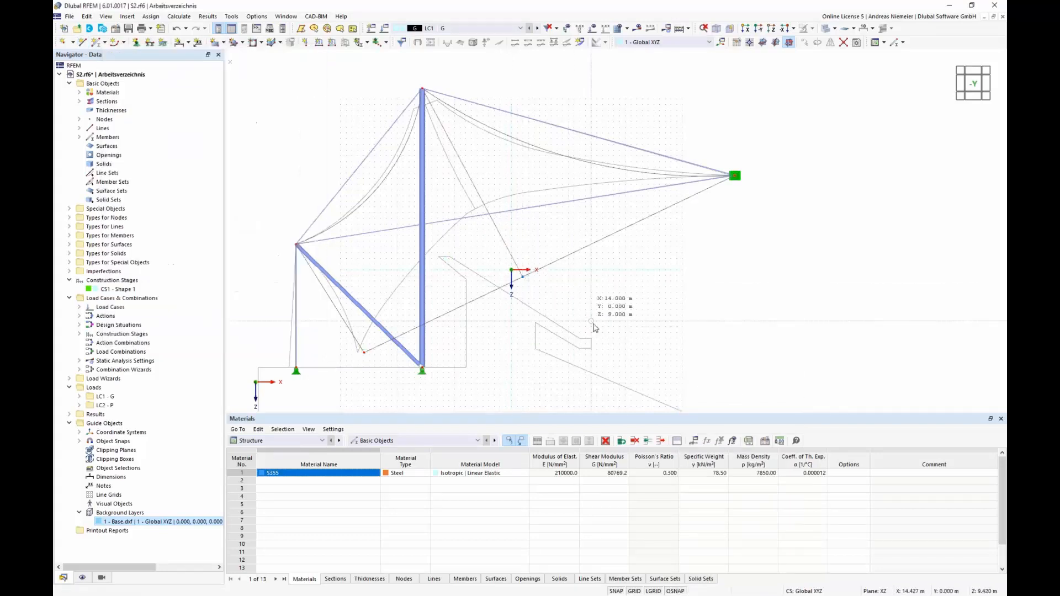
Step: Deactivate the background layer 1 - Base.dxf
{"action": "right_click", "coordinate": [130, 523]}
{"action": "left_click", "coordinate": [175, 409]}
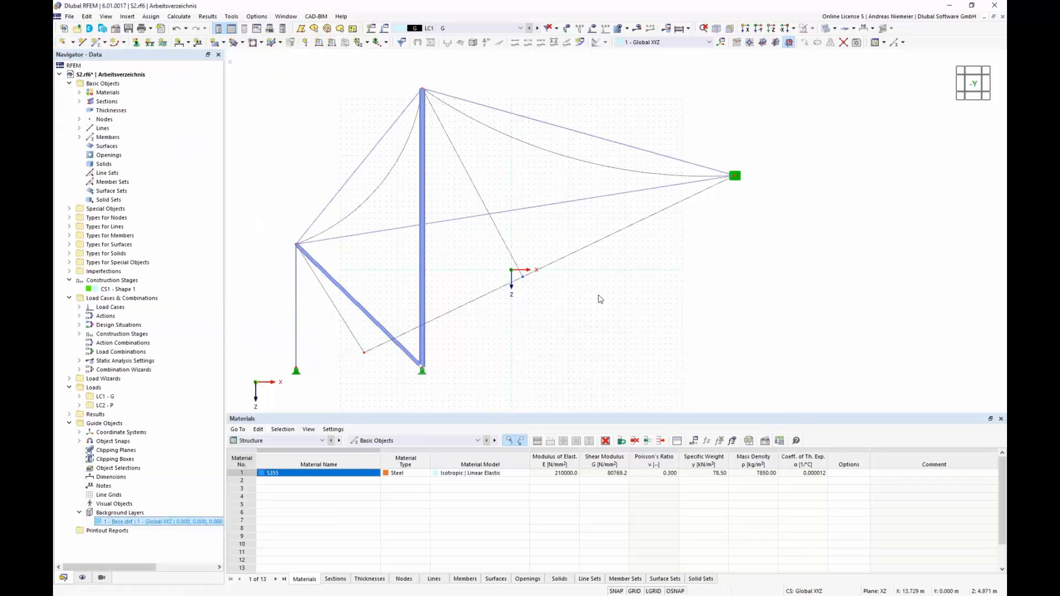
{"action": "middle_click_drag", "start_coordinate": [600, 299], "coordinate": [543, 303], "text": "ctrl"}
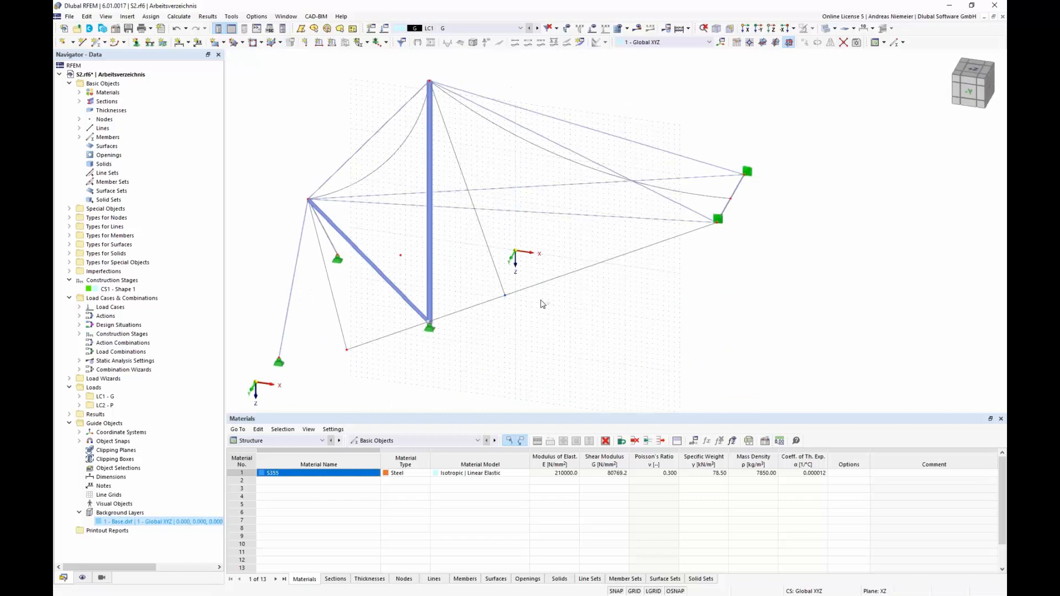
{"action": "scroll", "coordinate": [607, 323], "scroll_direction": "down", "scroll_amount": 1}
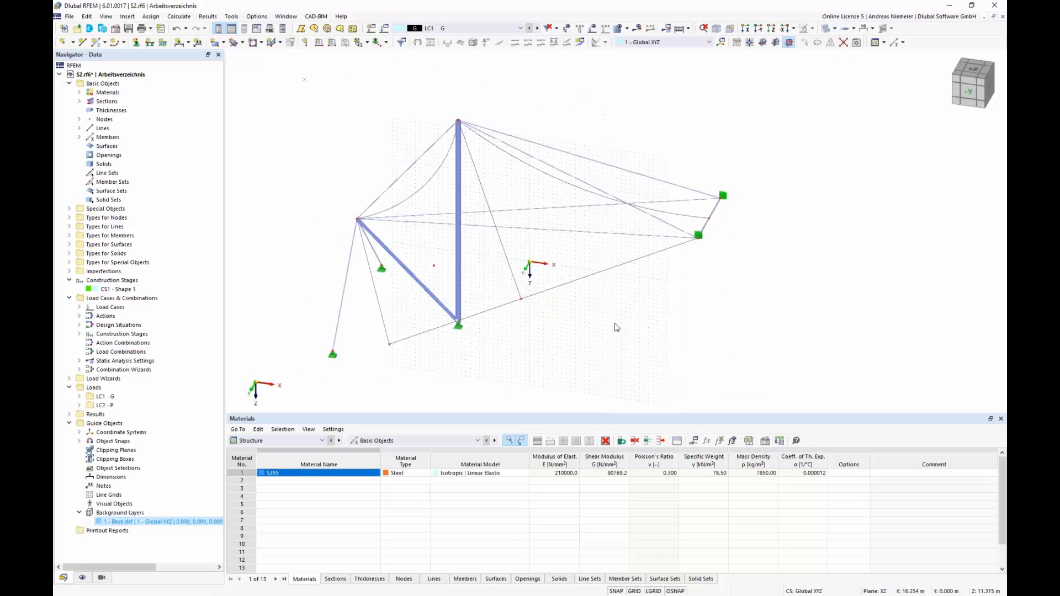
Step: Edit the membrane's boundary and dividing lines 12-17 together and give them a new member of type Cable
{"action": "scroll", "coordinate": [652, 332], "scroll_direction": "down", "scroll_amount": 1}
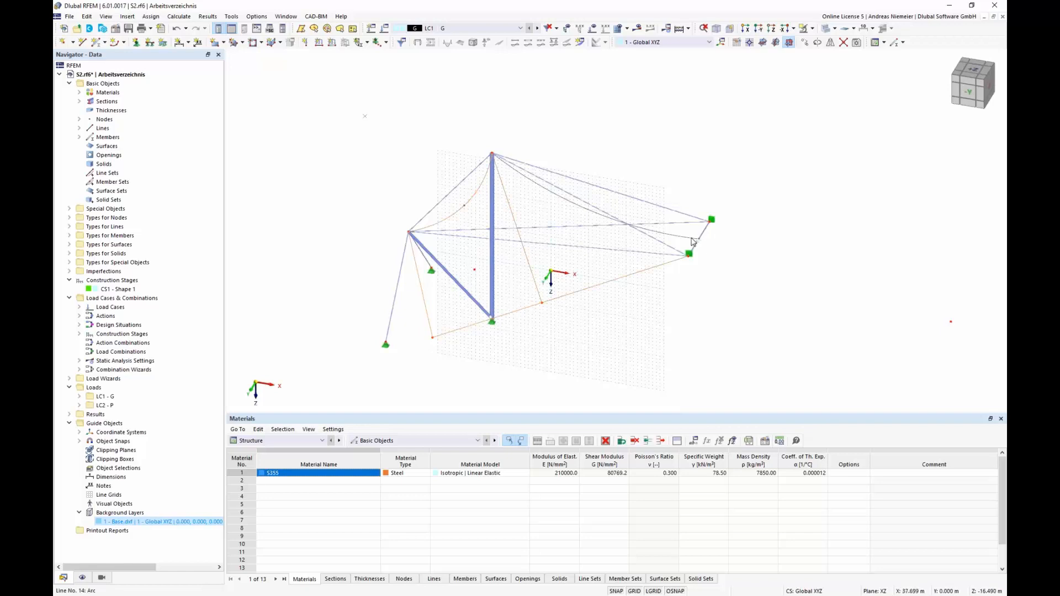
{"action": "right_click", "coordinate": [620, 279]}
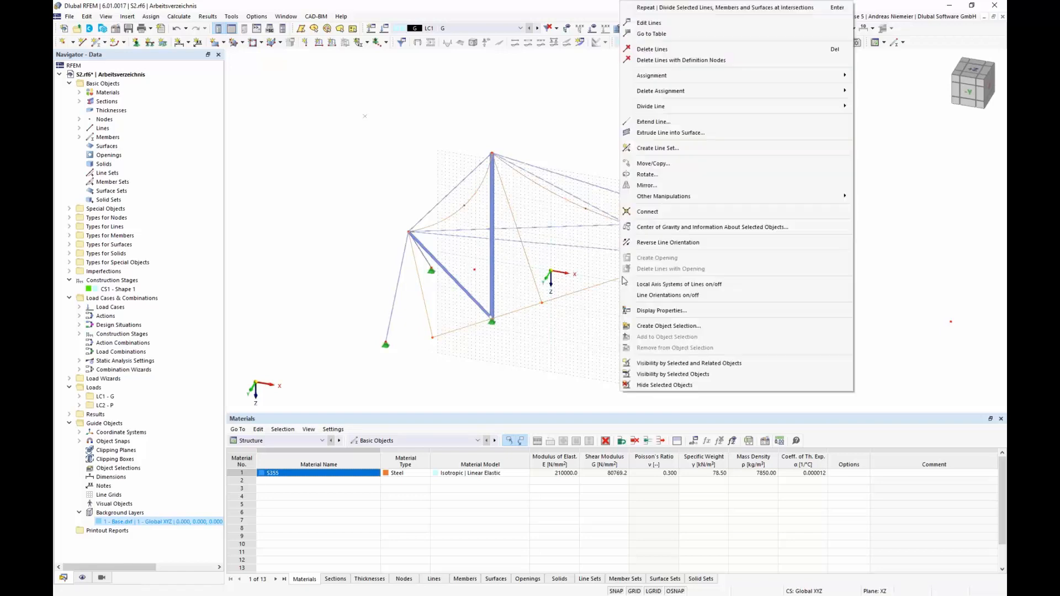
{"action": "left_click", "coordinate": [670, 25]}
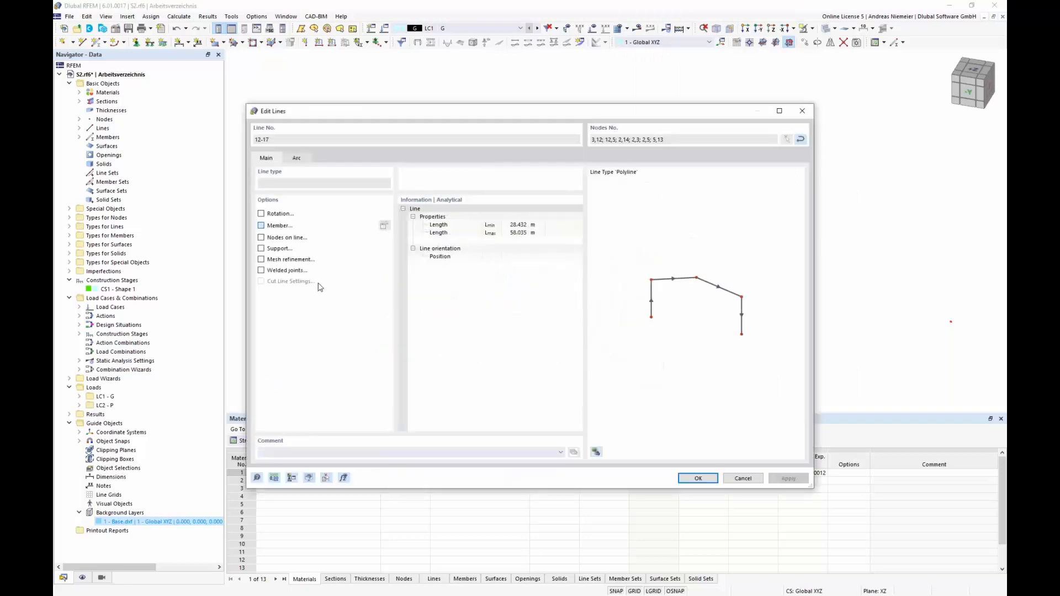
{"action": "left_click", "coordinate": [274, 167]}
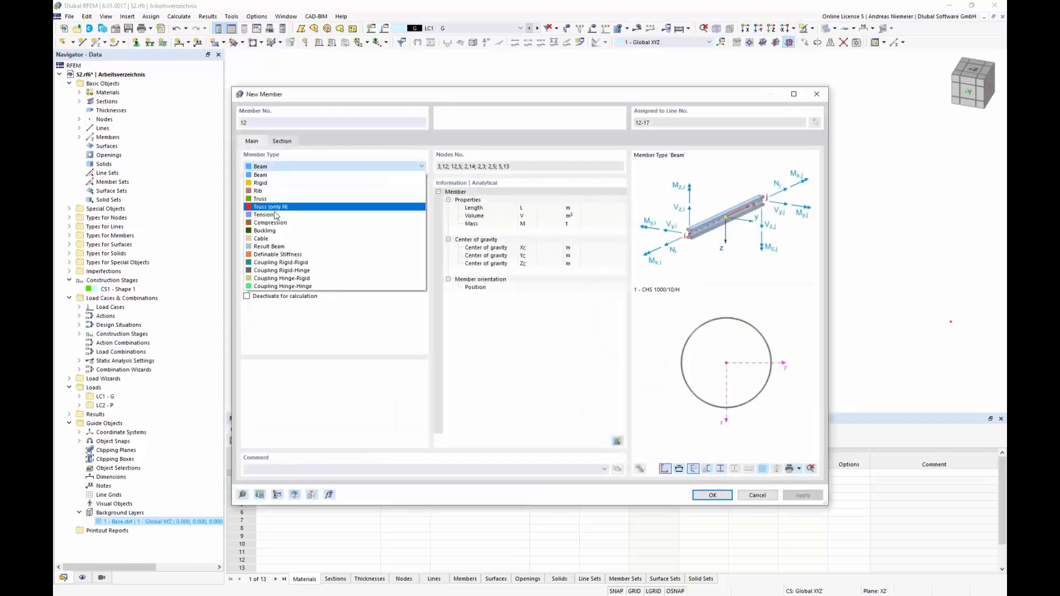
{"action": "left_click", "coordinate": [280, 244]}
Step: Create a round bar section ROUND 20/H in S355 for the new cable members and assign it to them
{"action": "left_click", "coordinate": [283, 142]}
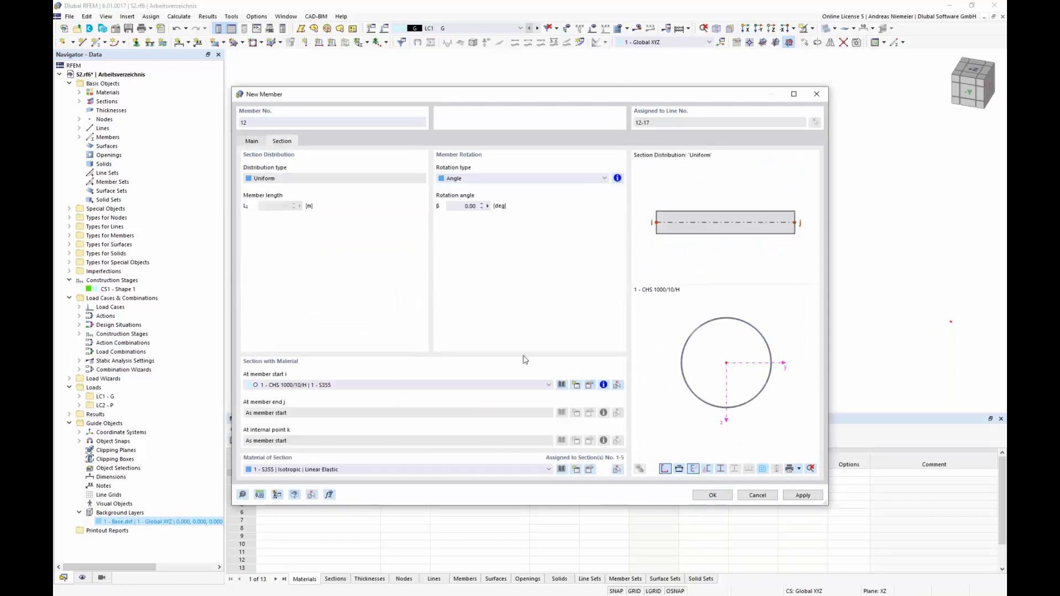
{"action": "left_click", "coordinate": [561, 385]}
{"action": "left_click", "coordinate": [490, 412]}
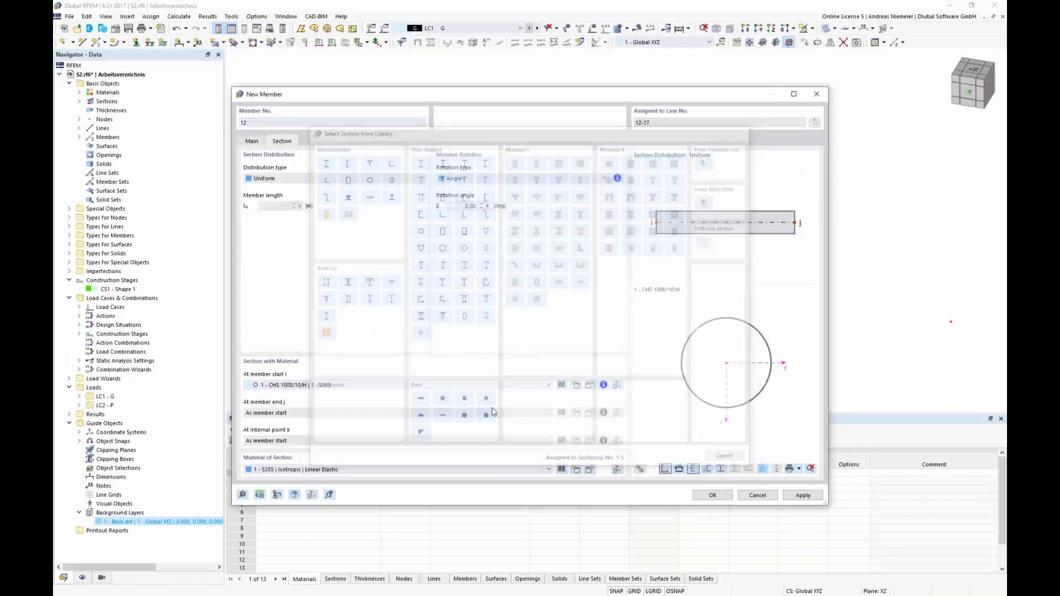
{"action": "left_click", "coordinate": [354, 144]}
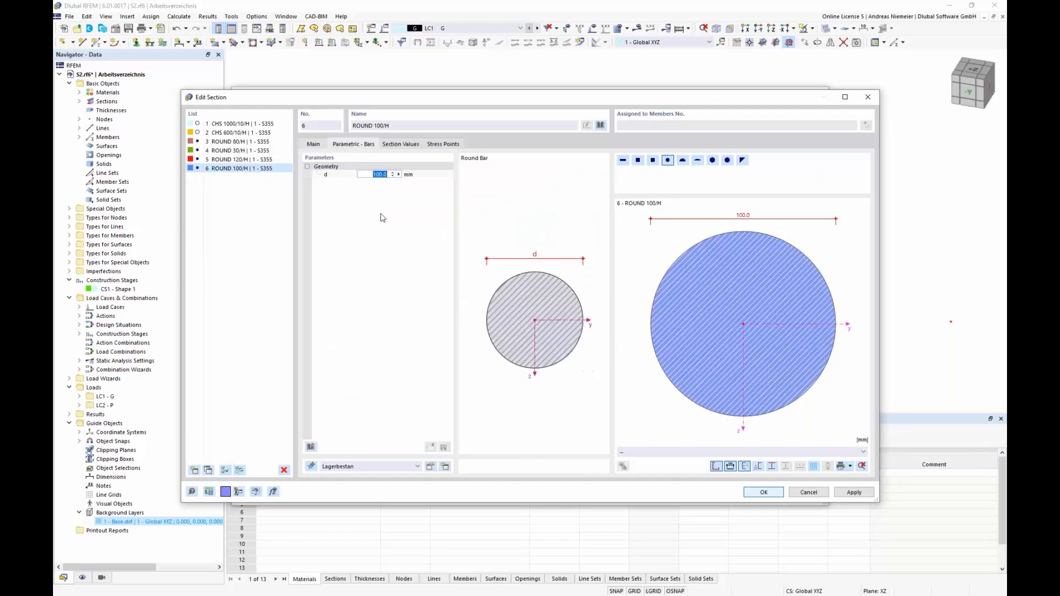
{"action": "left_click", "coordinate": [755, 492]}
{"action": "left_click", "coordinate": [710, 494]}
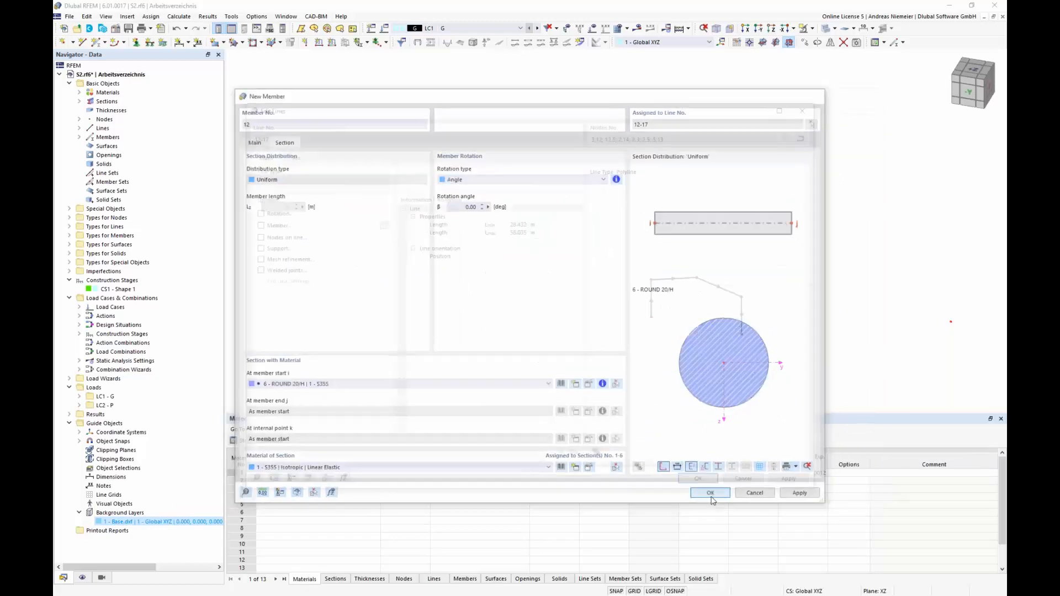
{"action": "left_click", "coordinate": [709, 479]}
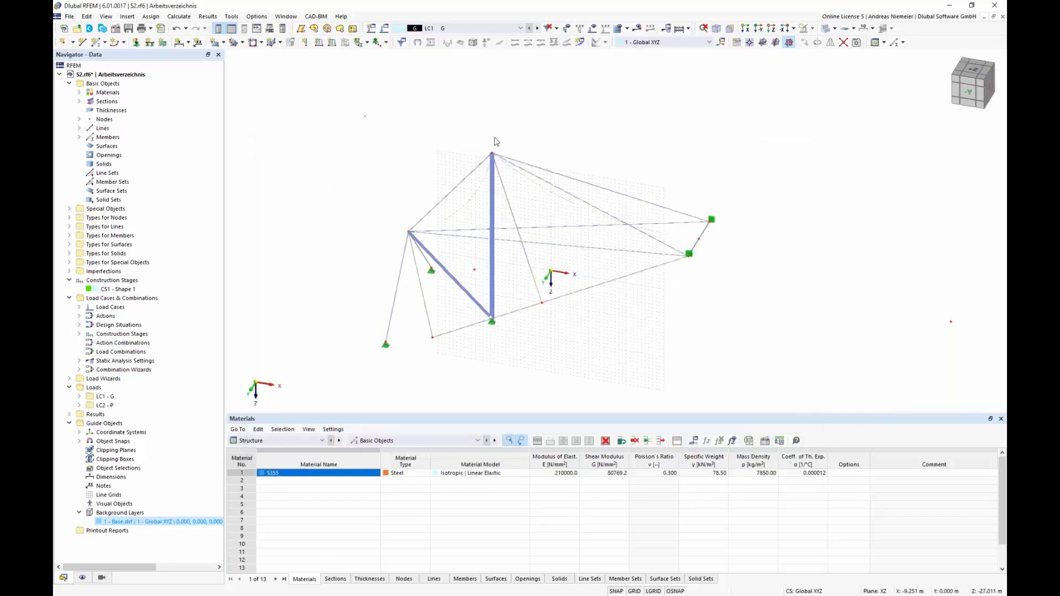
Step: Display the model as a wireframe
{"action": "left_click", "coordinate": [838, 31]}
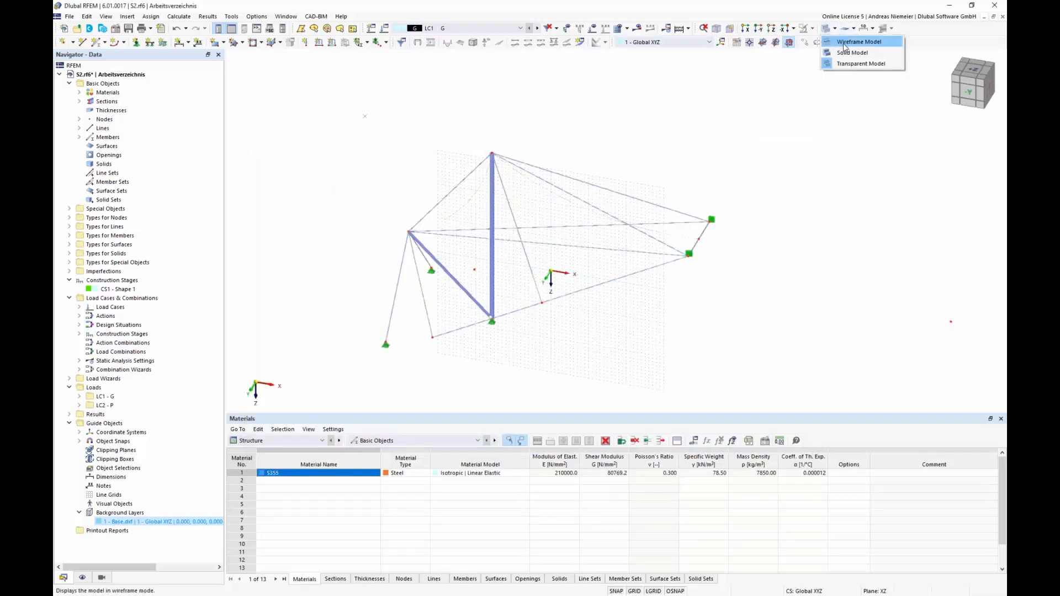
{"action": "left_click", "coordinate": [855, 40]}
{"action": "middle_click_drag", "start_coordinate": [680, 316], "coordinate": [655, 311], "text": "ctrl"}
{"action": "scroll", "coordinate": [646, 309], "scroll_direction": "down", "scroll_amount": 1}
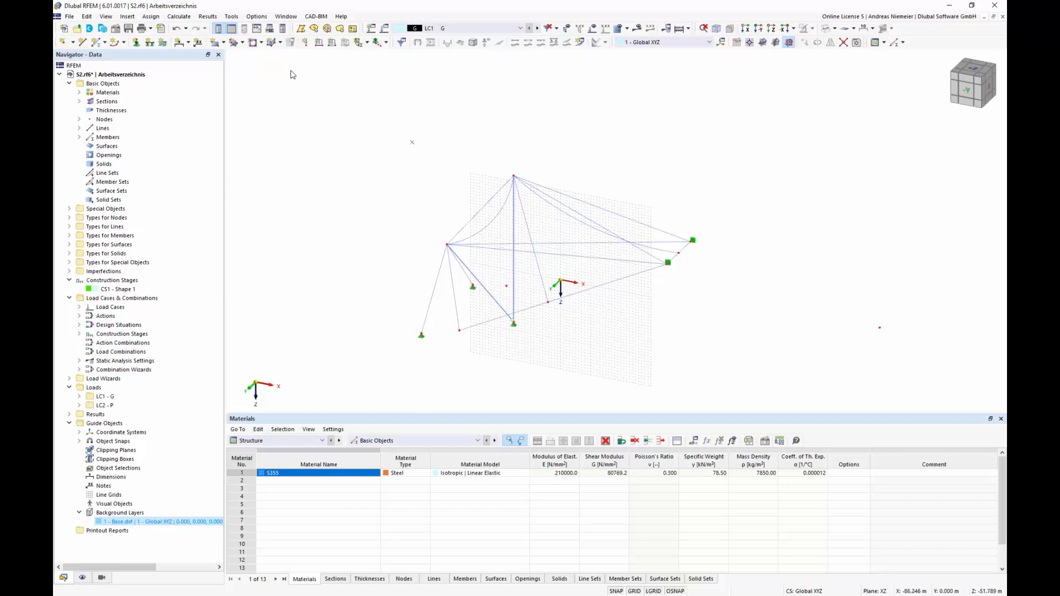
Step: Start a new quadrangle surface with the stiffness type Membrane
{"action": "left_click", "coordinate": [243, 43]}
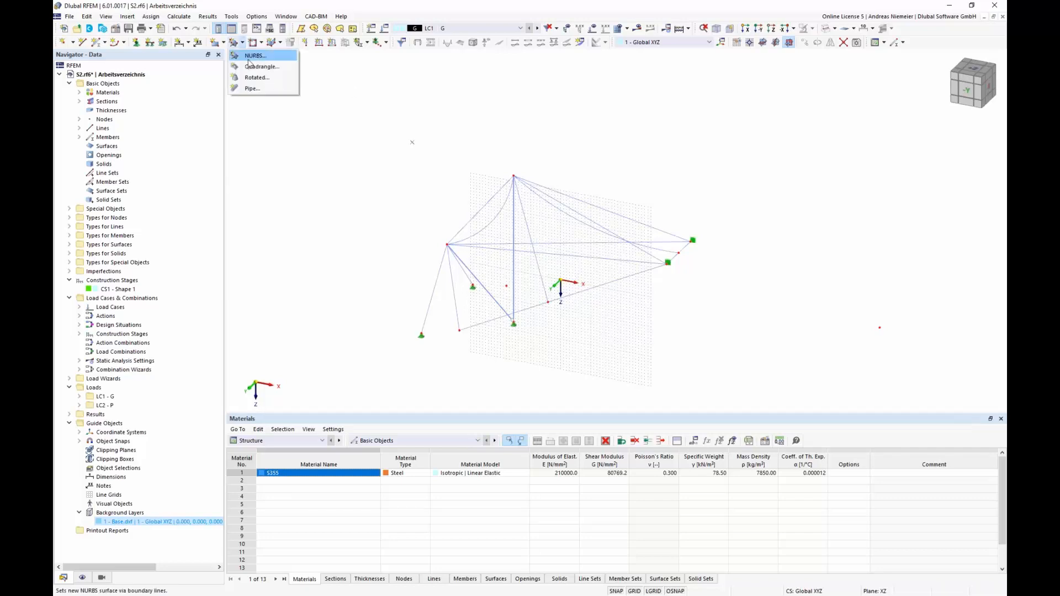
{"action": "left_click", "coordinate": [261, 67]}
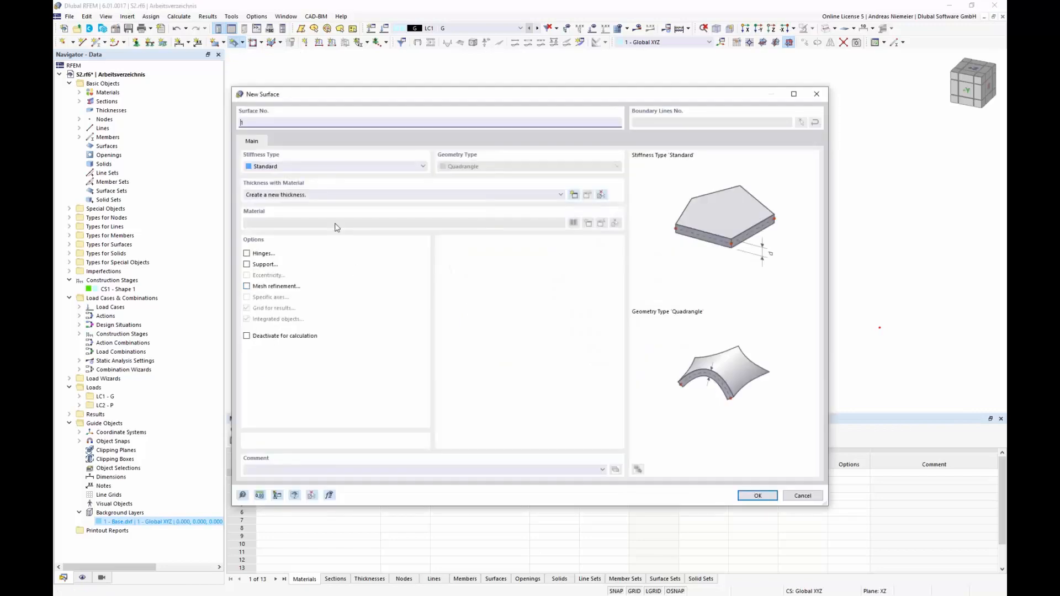
{"action": "left_click", "coordinate": [291, 167]}
{"action": "left_click", "coordinate": [273, 195]}
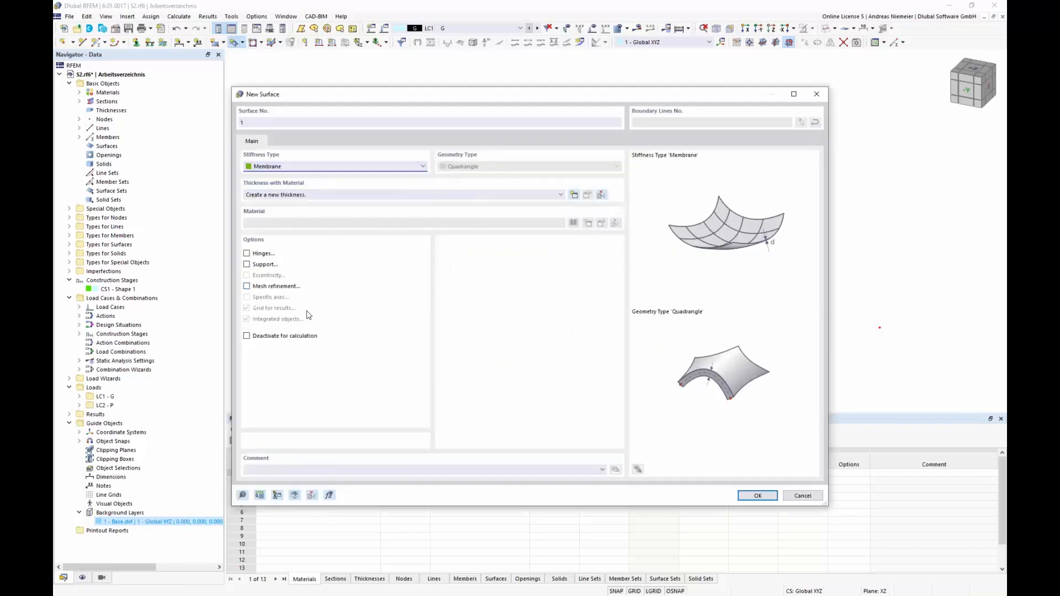
Step: Create a uniform 1.0 mm thickness for the surface using the fabric material Glass-PTFE Typ III from the library
{"action": "left_click", "coordinate": [575, 195]}
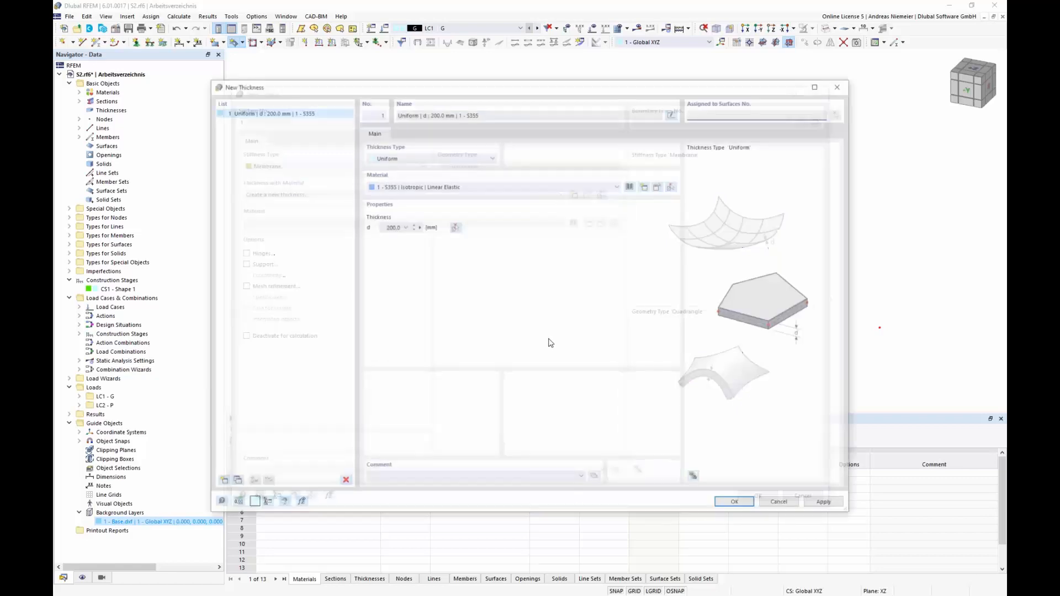
{"action": "left_click", "coordinate": [631, 185]}
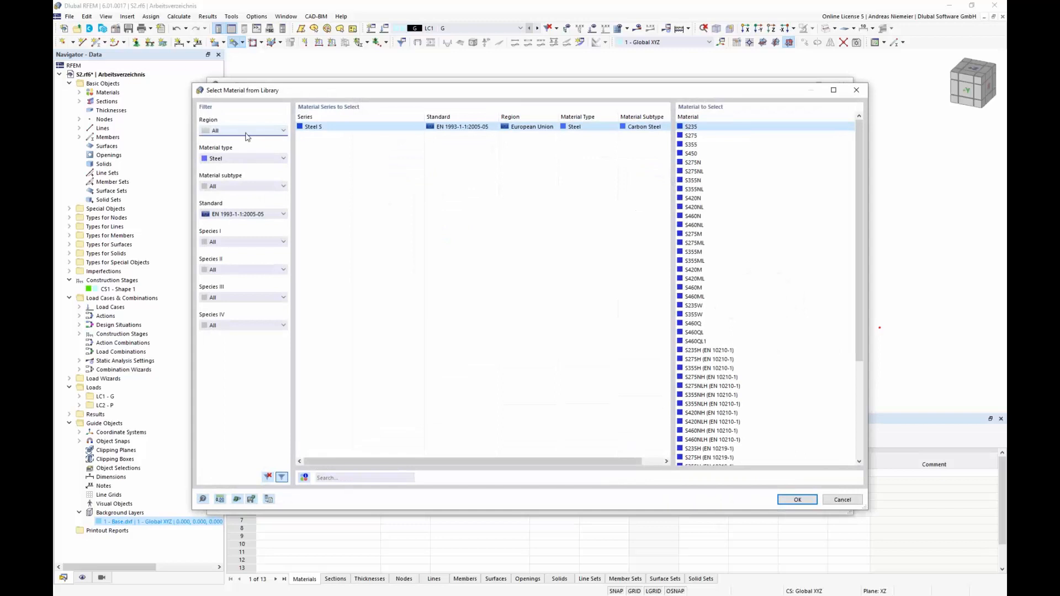
{"action": "left_click", "coordinate": [245, 158]}
{"action": "left_click", "coordinate": [232, 265]}
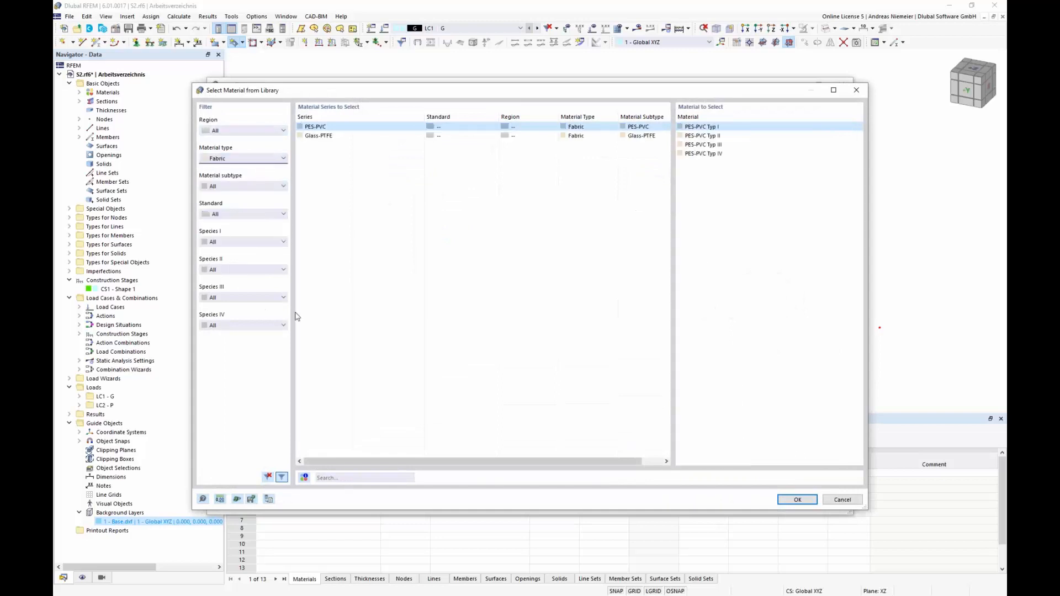
{"action": "left_click", "coordinate": [315, 136]}
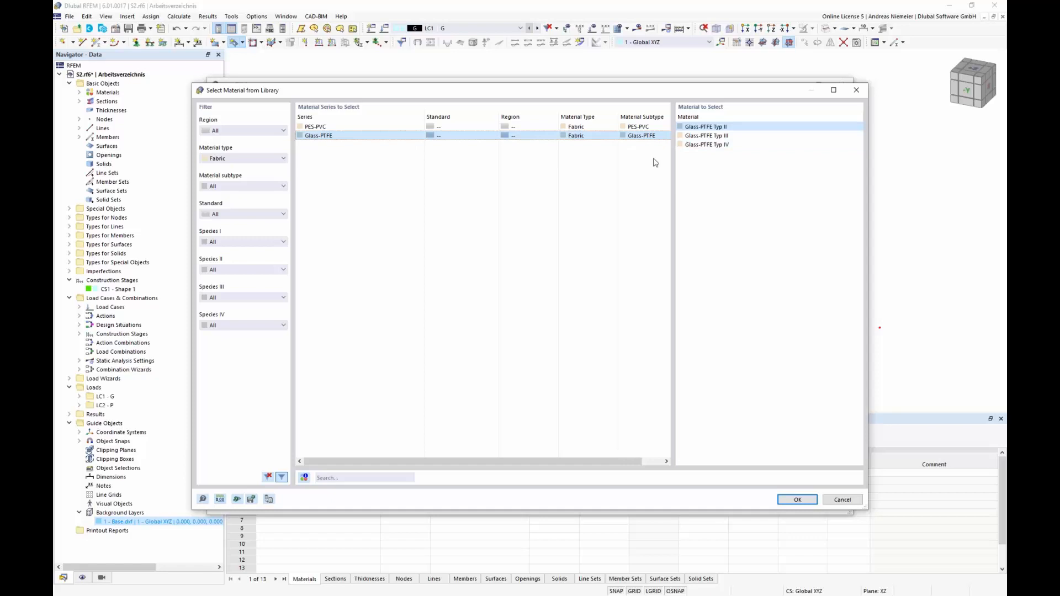
{"action": "left_click", "coordinate": [707, 136]}
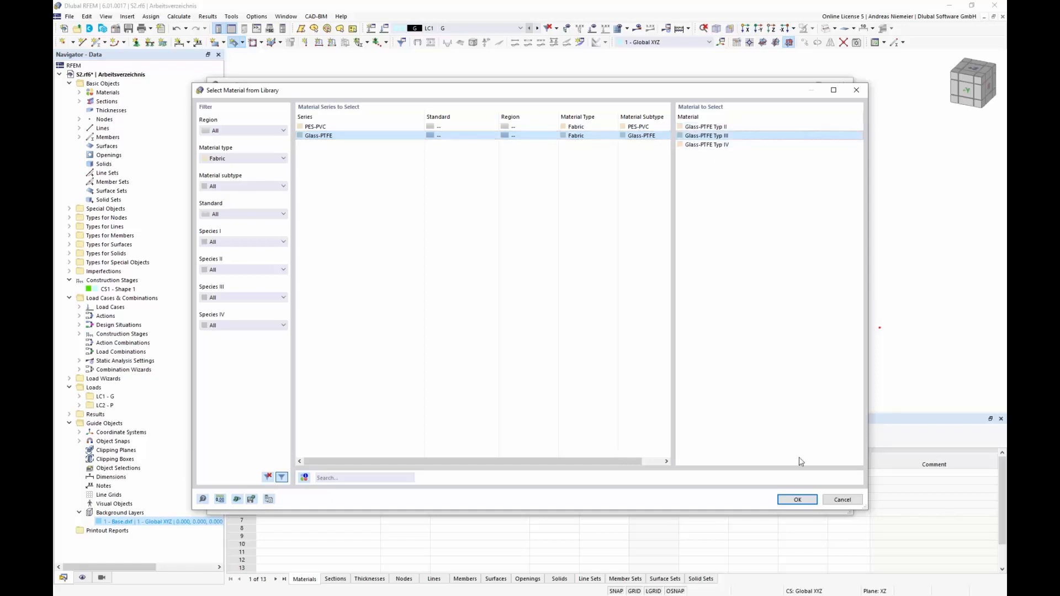
{"action": "left_click", "coordinate": [795, 499]}
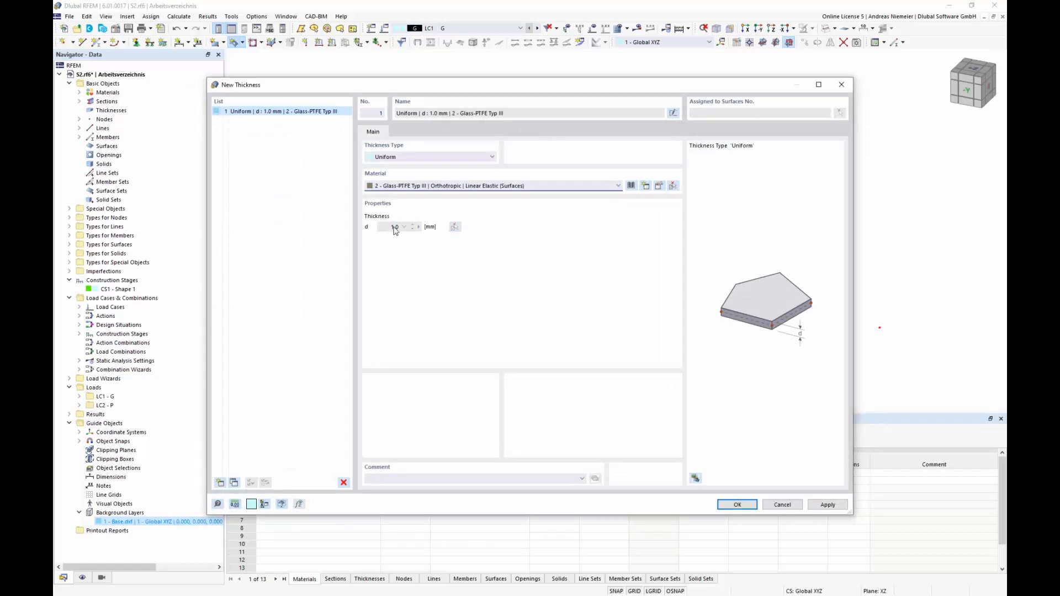
{"action": "left_click", "coordinate": [726, 506]}
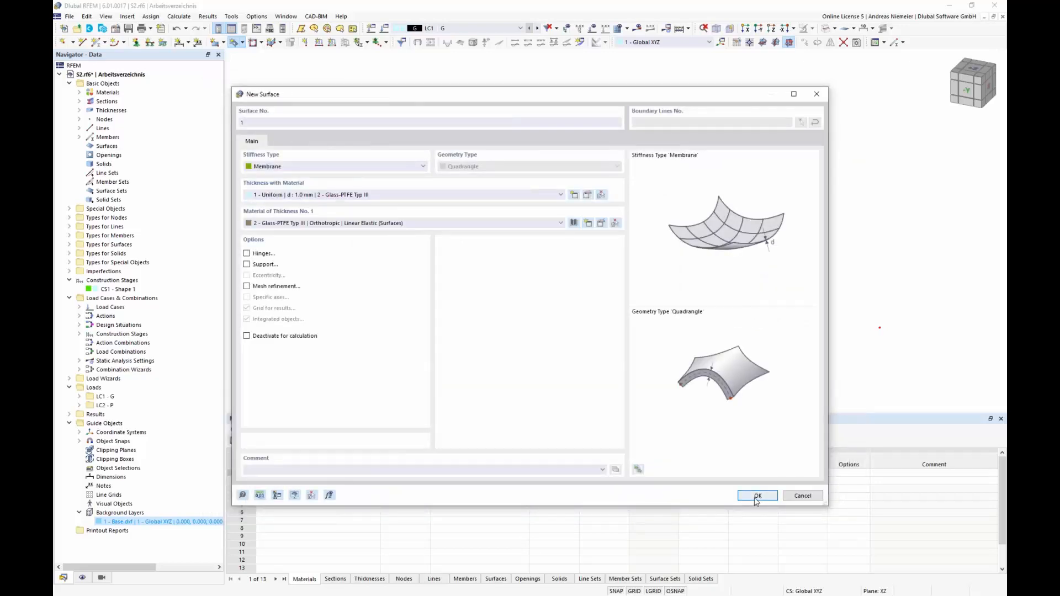
Step: Create two quadrangle membrane surfaces from the boundary lines on either side of the dividing line, and display the model as transparent
{"action": "left_click", "coordinate": [752, 499]}
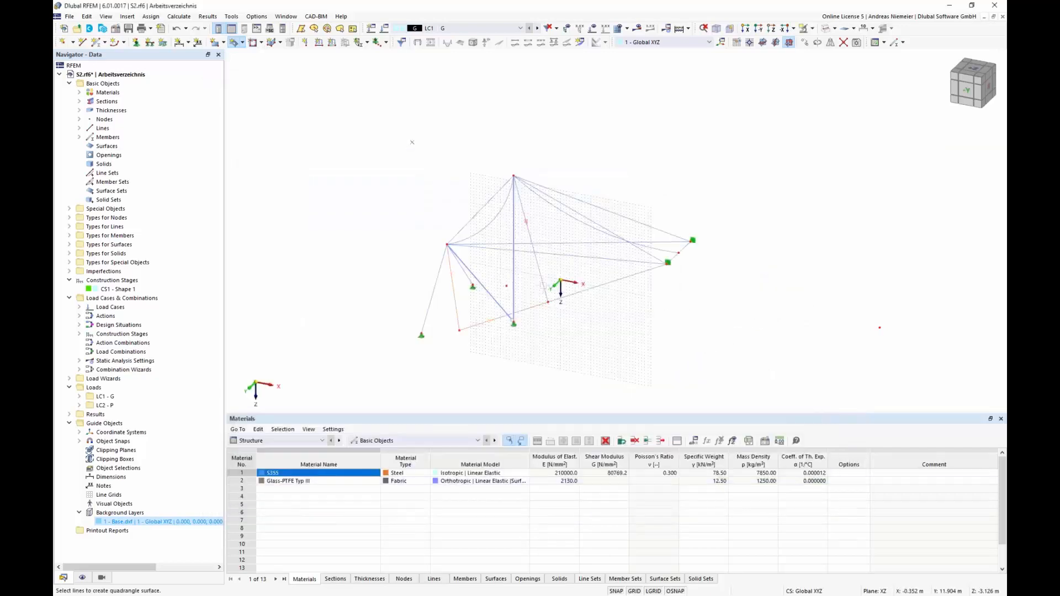
{"action": "left_click", "coordinate": [491, 222]}
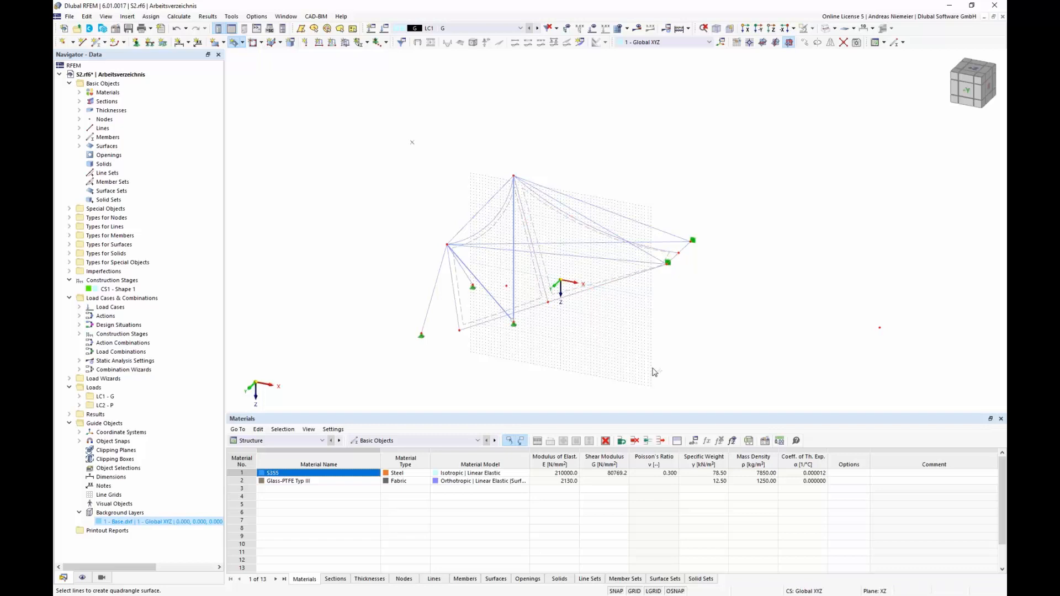
{"action": "left_click", "coordinate": [834, 28]}
{"action": "left_click", "coordinate": [846, 65]}
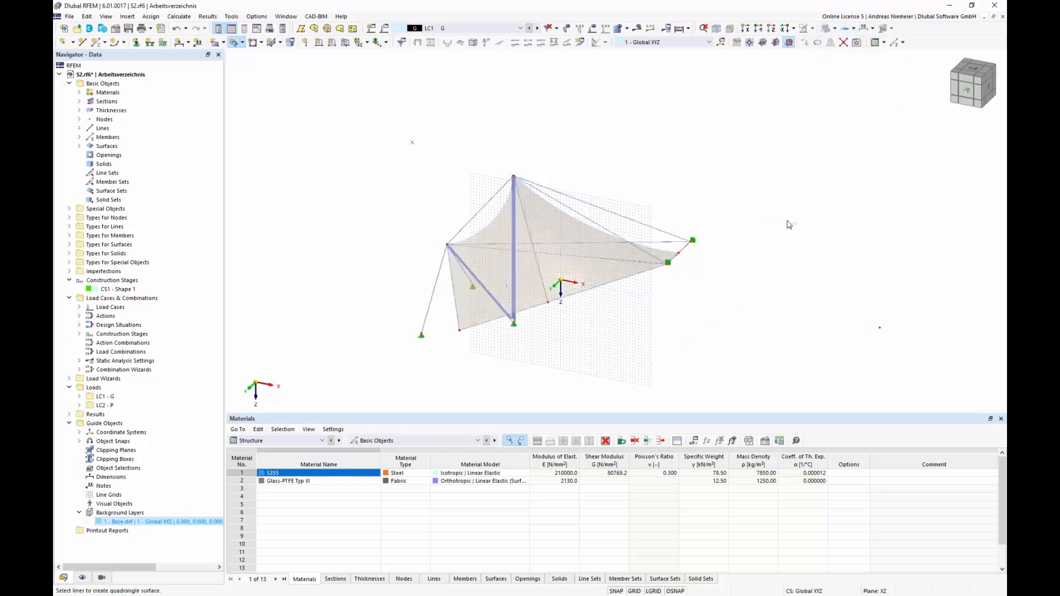
{"action": "middle_click_drag", "start_coordinate": [788, 223], "coordinate": [594, 330], "text": "ctrl"}
{"action": "key", "text": "Escape"}
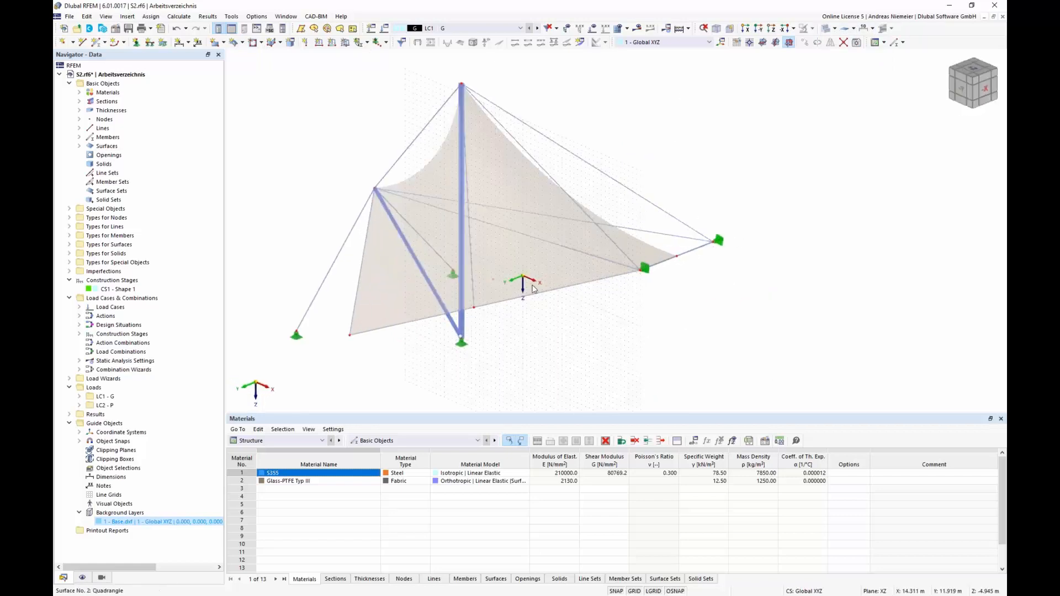
Step: Mirror a copy of both membrane surfaces and their edge cables across the global XZ plane through the origin
{"action": "left_click", "coordinate": [541, 271]}
{"action": "left_click", "coordinate": [391, 307], "text": "ctrl"}
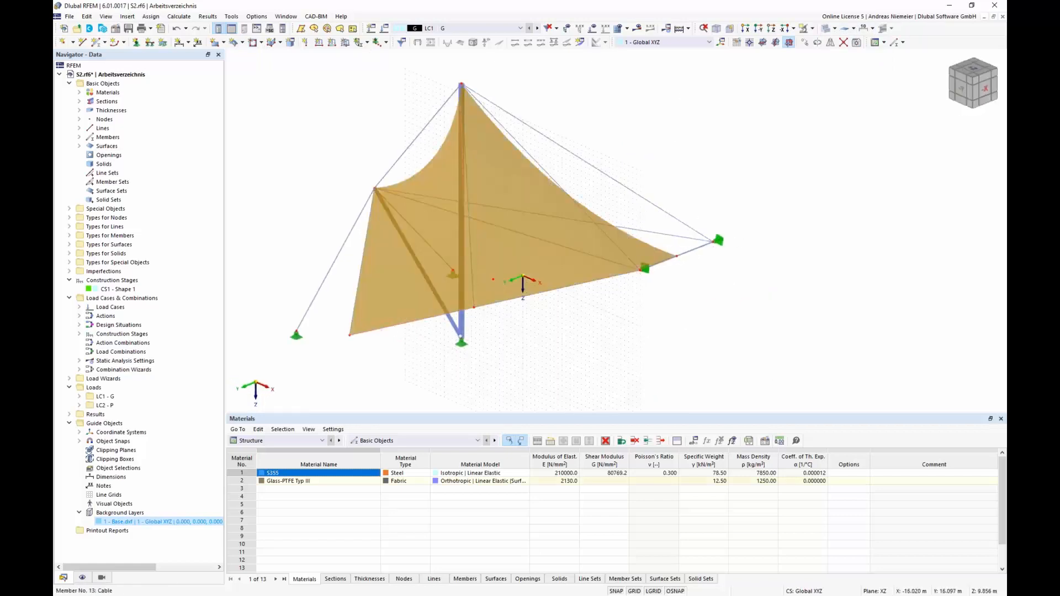
{"action": "left_click", "coordinate": [473, 297], "text": "ctrl"}
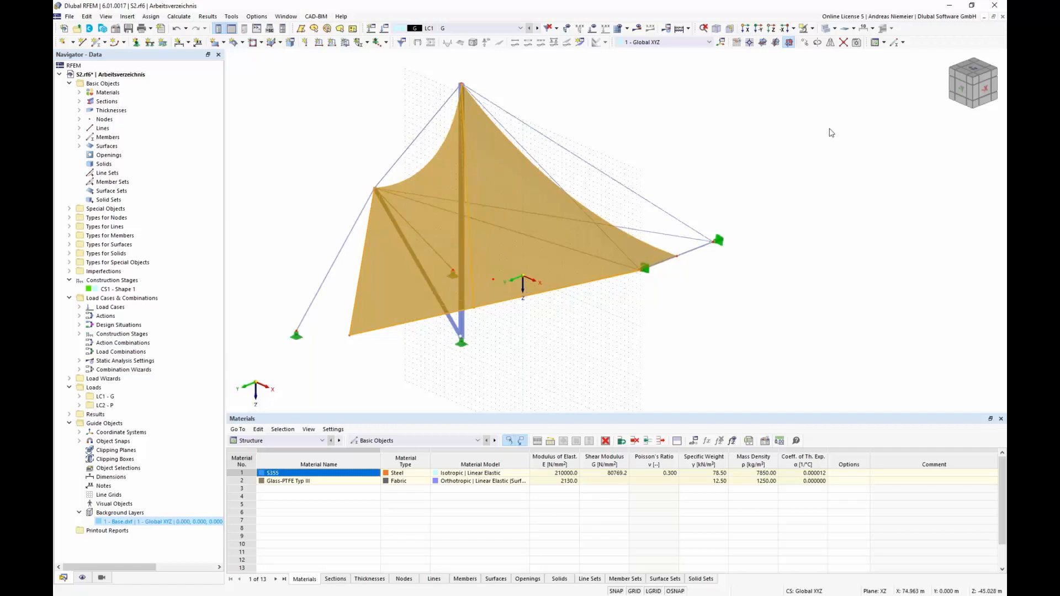
{"action": "left_click", "coordinate": [830, 42]}
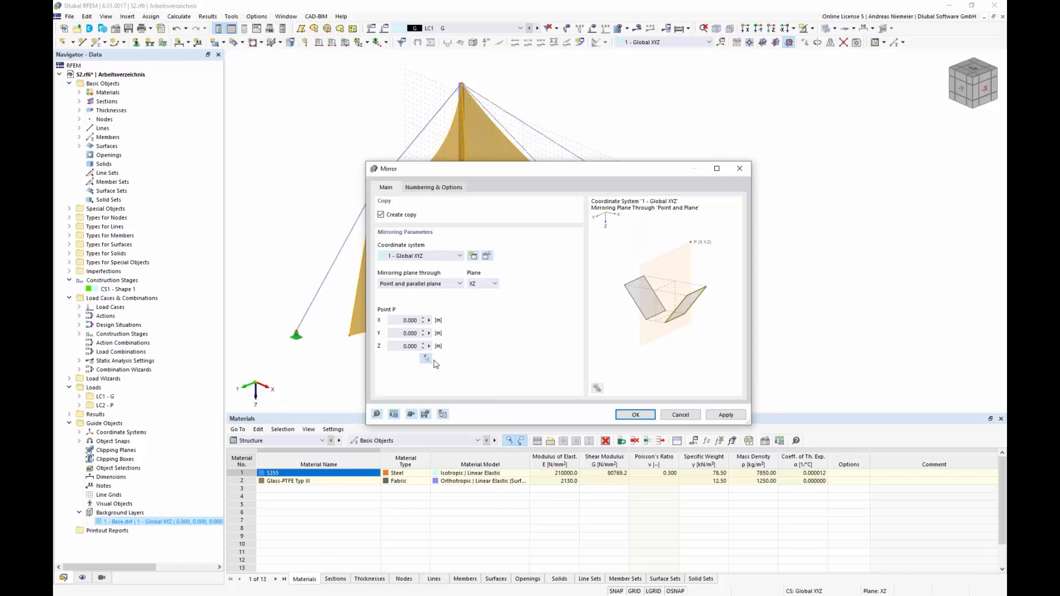
{"action": "left_click", "coordinate": [636, 415]}
{"action": "left_click", "coordinate": [689, 349]}
{"action": "scroll", "coordinate": [403, 378], "scroll_direction": "up", "scroll_amount": 2}
{"action": "middle_click_drag", "start_coordinate": [407, 378], "coordinate": [514, 333], "text": "ctrl"}
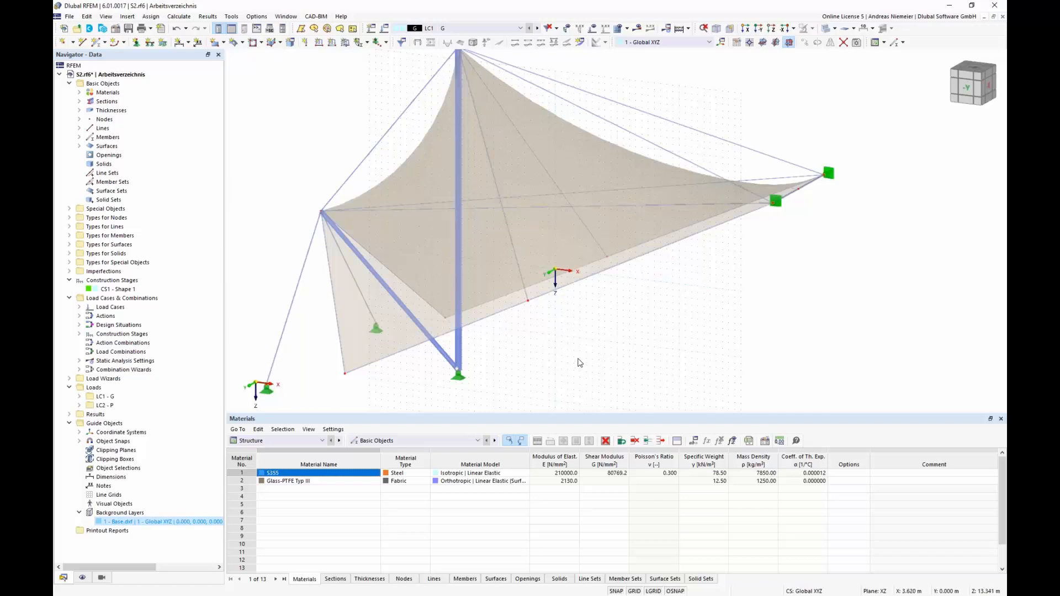
Step: Assign nodal support 1 to the two unsupported lower corner nodes of the membrane on the strut side
{"action": "middle_click_drag", "start_coordinate": [580, 363], "coordinate": [597, 331]}
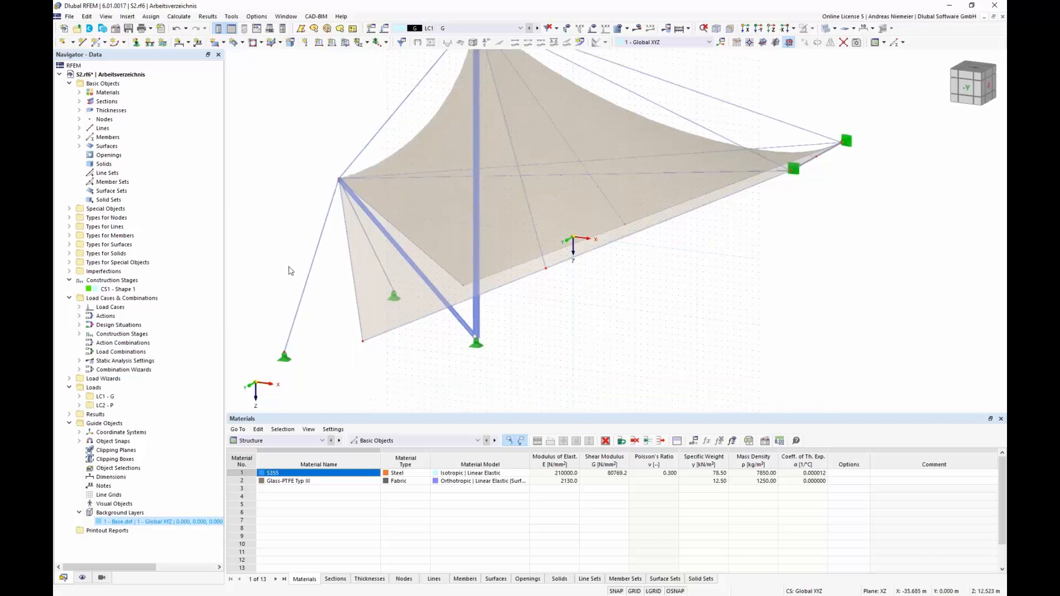
{"action": "left_click", "coordinate": [136, 42]}
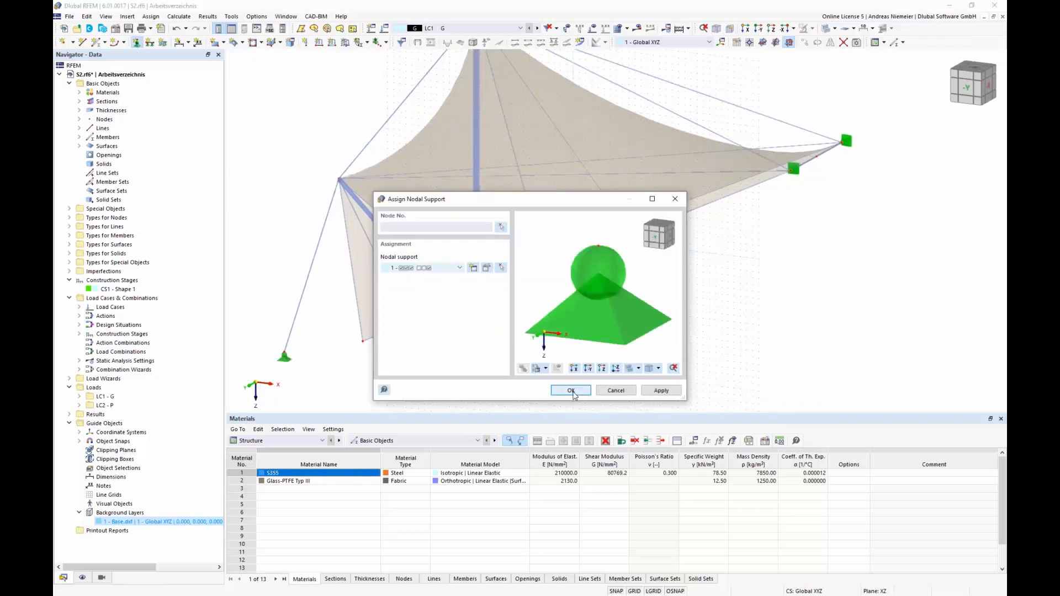
{"action": "left_click", "coordinate": [571, 390]}
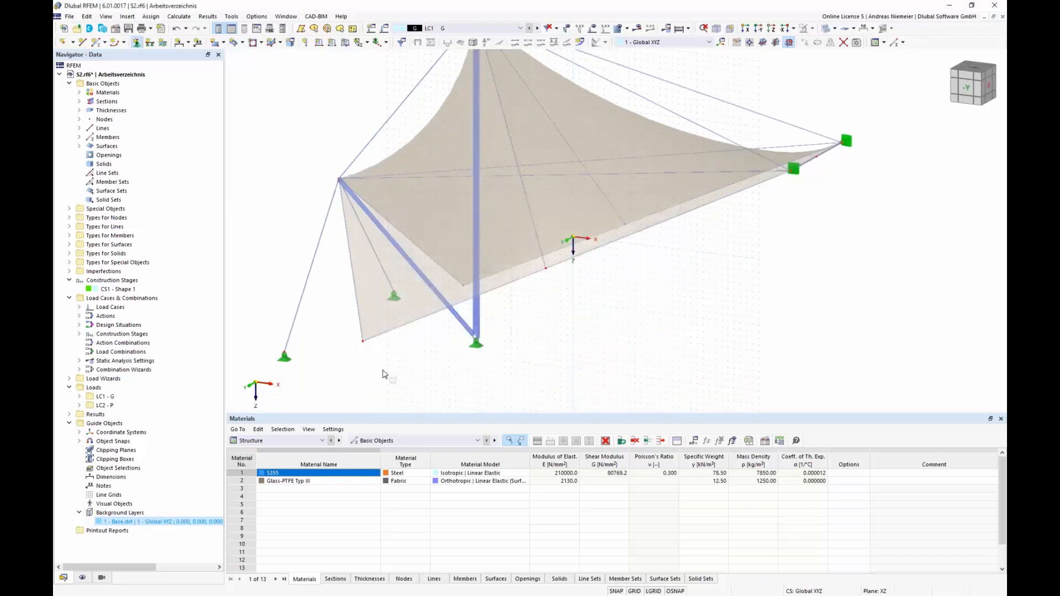
{"action": "left_click", "coordinate": [464, 285]}
{"action": "key", "text": "Escape"}
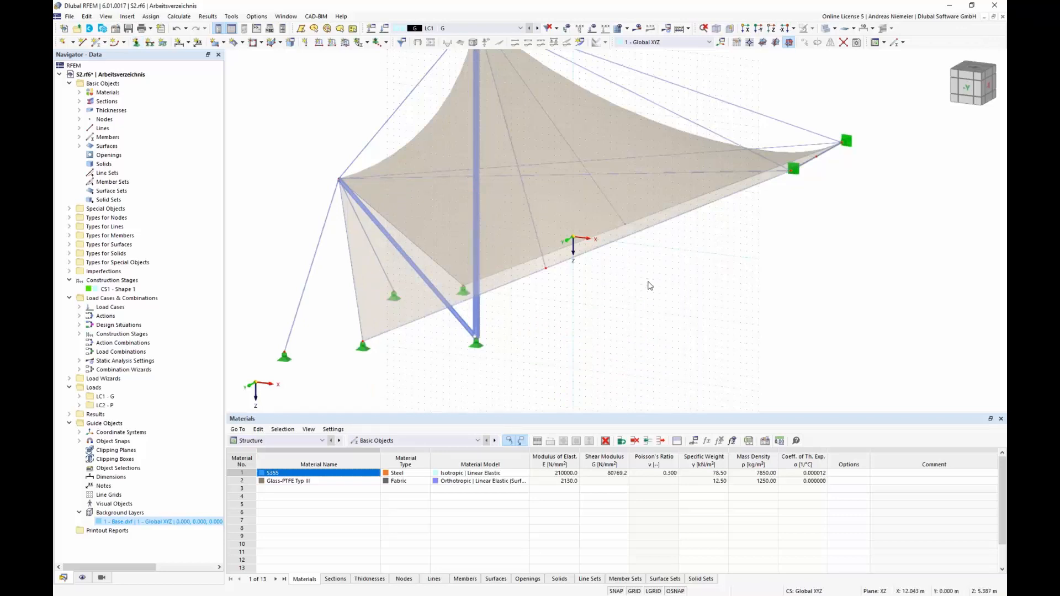
Step: Create a new line support type in the local xyz coordinate system with only the y translation fixed
{"action": "left_click", "coordinate": [967, 73]}
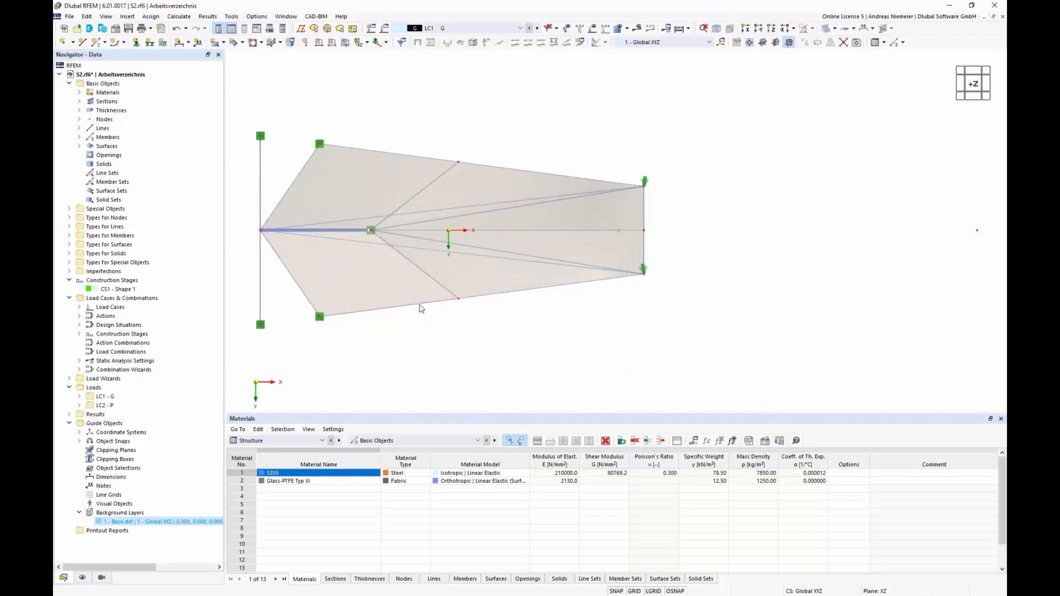
{"action": "middle_click_drag", "start_coordinate": [554, 273], "coordinate": [387, 265], "text": "ctrl"}
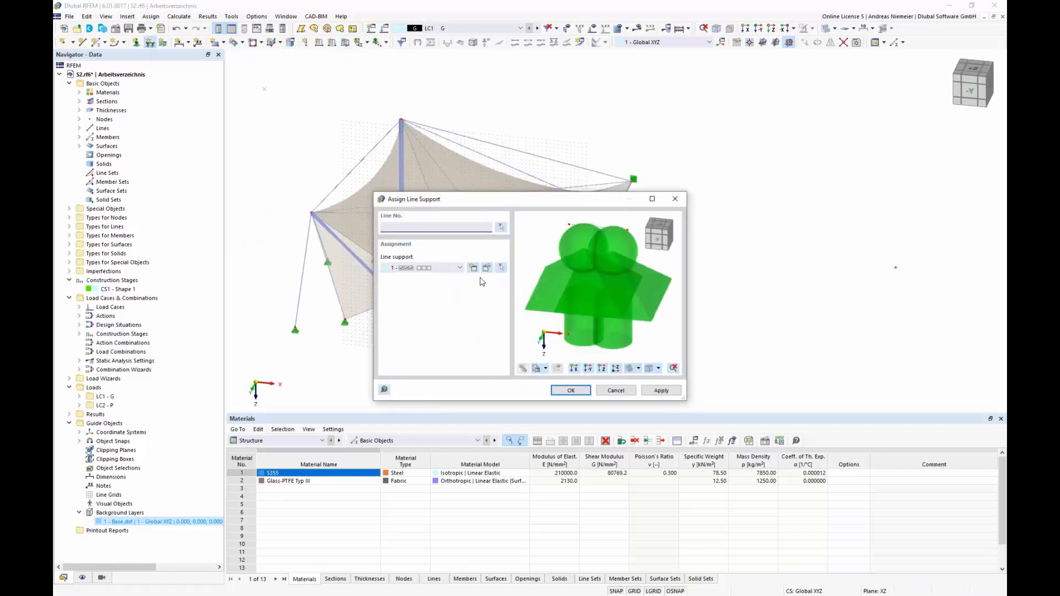
{"action": "left_click", "coordinate": [473, 268]}
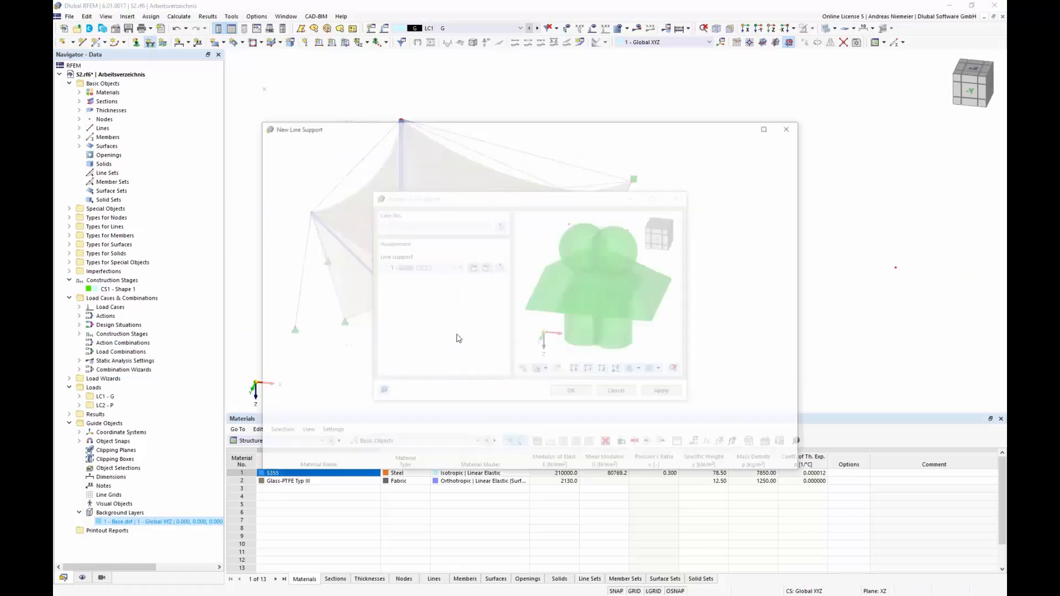
{"action": "left_click", "coordinate": [418, 200]}
{"action": "left_click", "coordinate": [415, 209]}
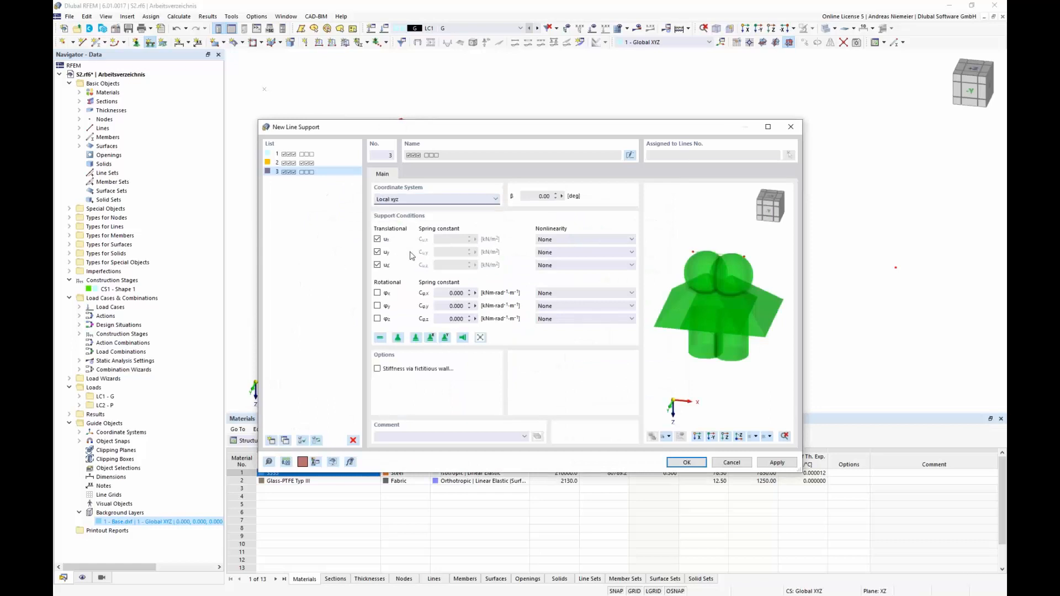
{"action": "left_click", "coordinate": [377, 265]}
{"action": "left_click", "coordinate": [377, 239]}
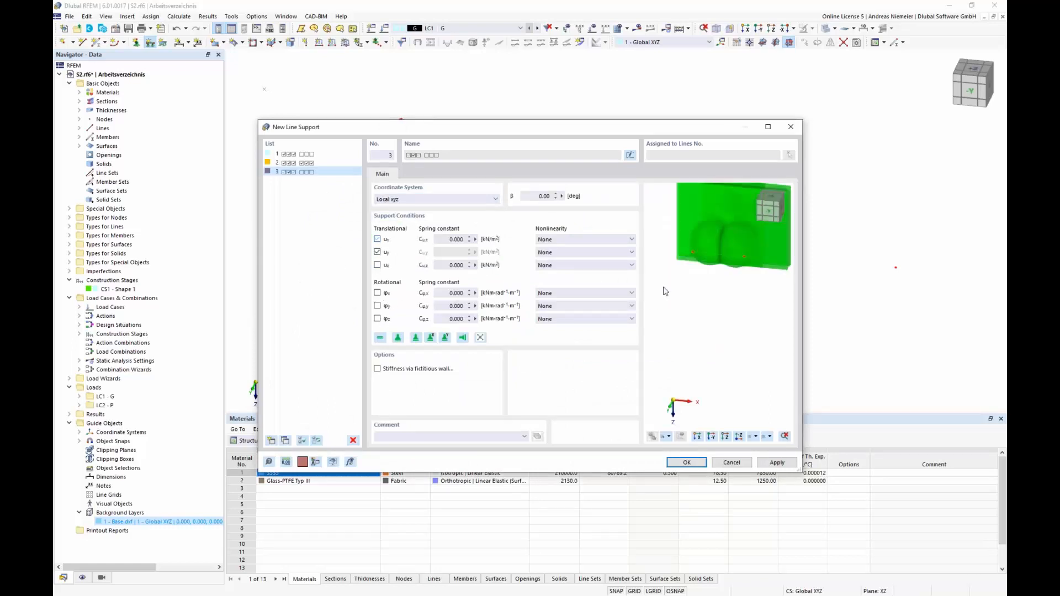
{"action": "left_click", "coordinate": [687, 463]}
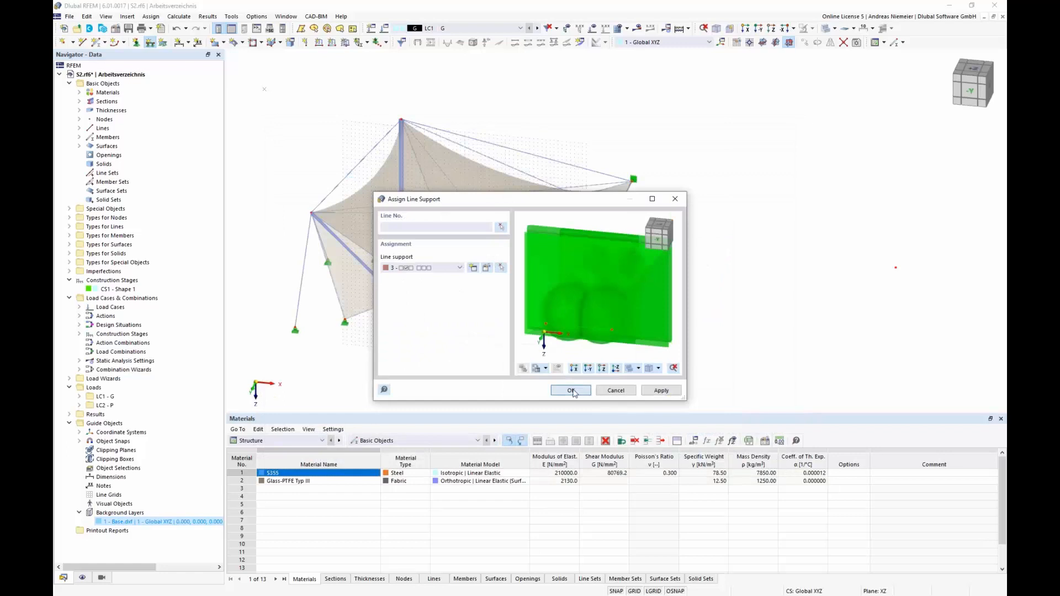
Step: Assign the new line support to the boundary lines along both long lower edges of the membrane
{"action": "left_click", "coordinate": [573, 391]}
{"action": "left_click", "coordinate": [379, 306]}
{"action": "left_click", "coordinate": [514, 253]}
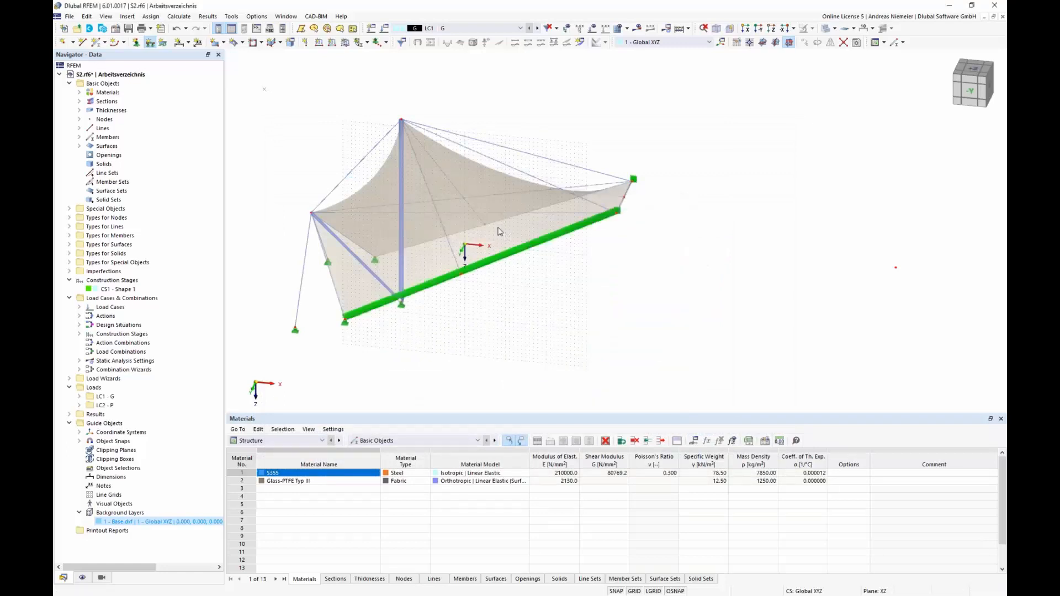
{"action": "left_click", "coordinate": [473, 228]}
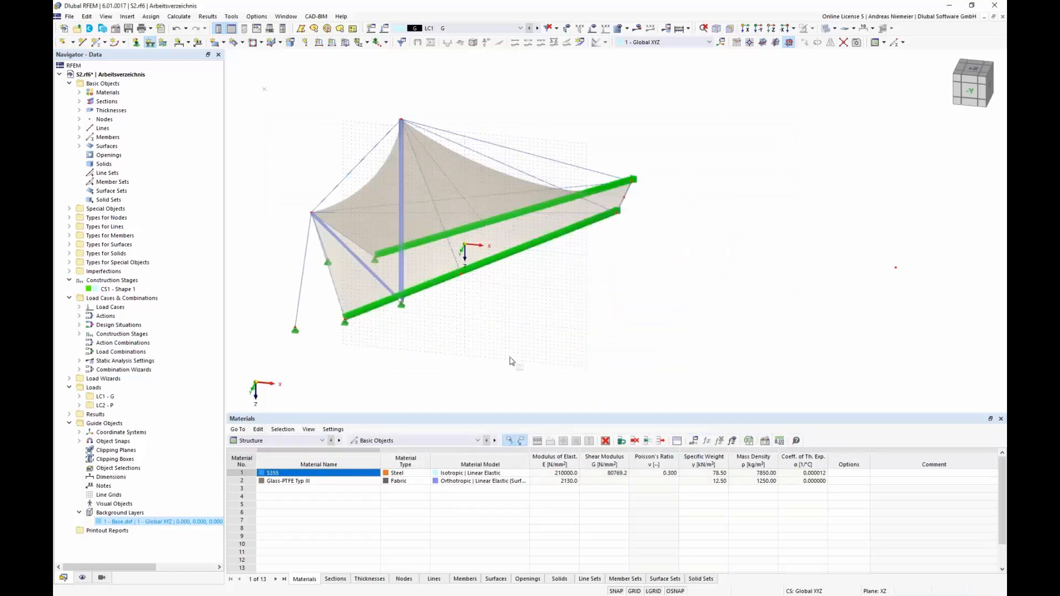
{"action": "middle_click_drag", "start_coordinate": [568, 319], "coordinate": [529, 312], "text": "ctrl"}
{"action": "left_click", "coordinate": [343, 311]}
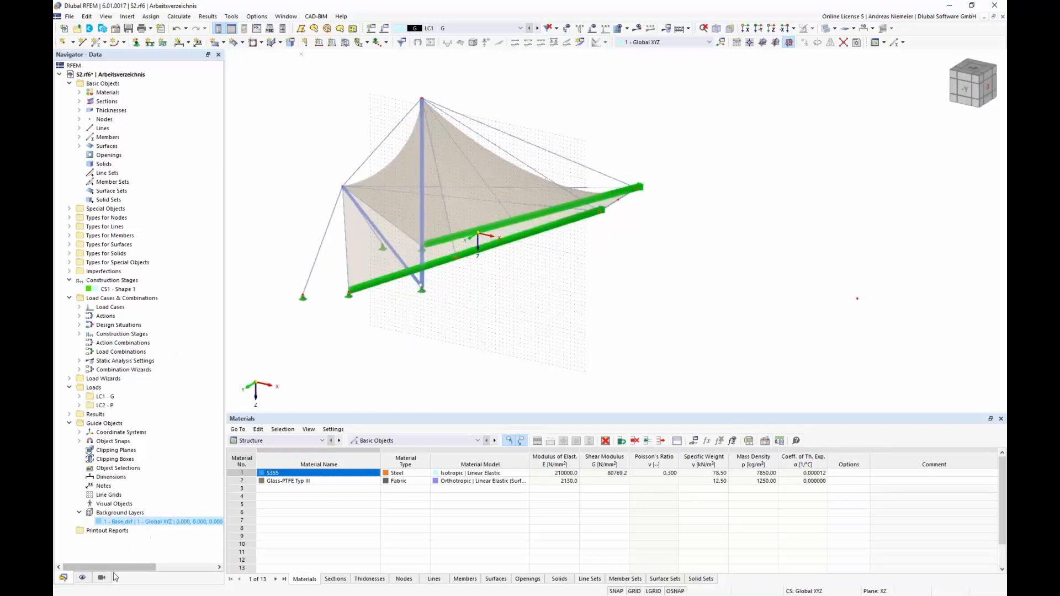
Step: Hide the types for lines in the model display
{"action": "left_click", "coordinate": [84, 578]}
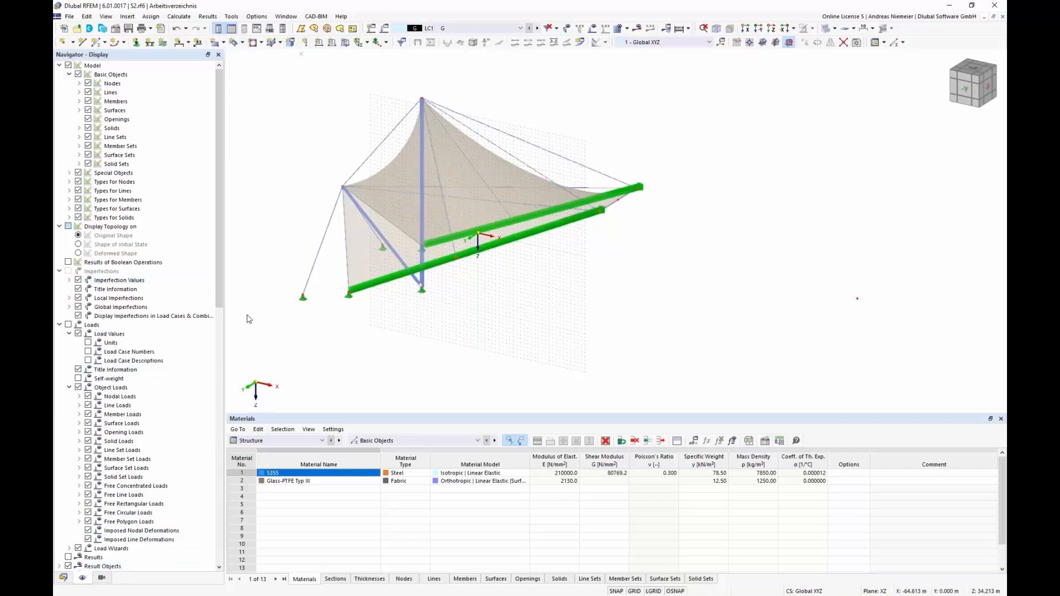
{"action": "left_click", "coordinate": [77, 191]}
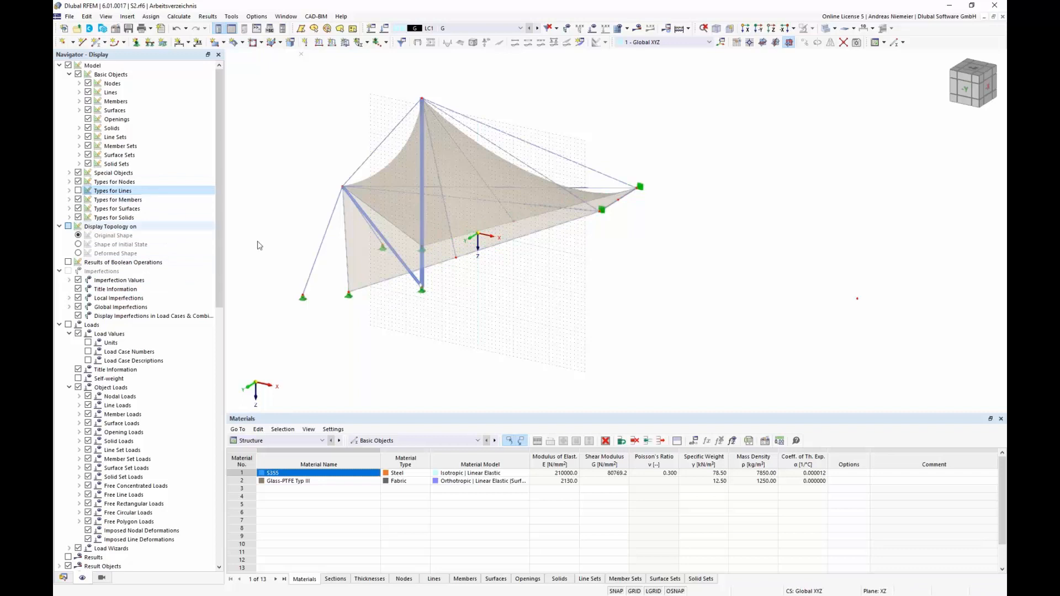
{"action": "middle_click_drag", "start_coordinate": [530, 281], "coordinate": [593, 297]}
{"action": "scroll", "coordinate": [593, 297], "scroll_direction": "down", "scroll_amount": 1}
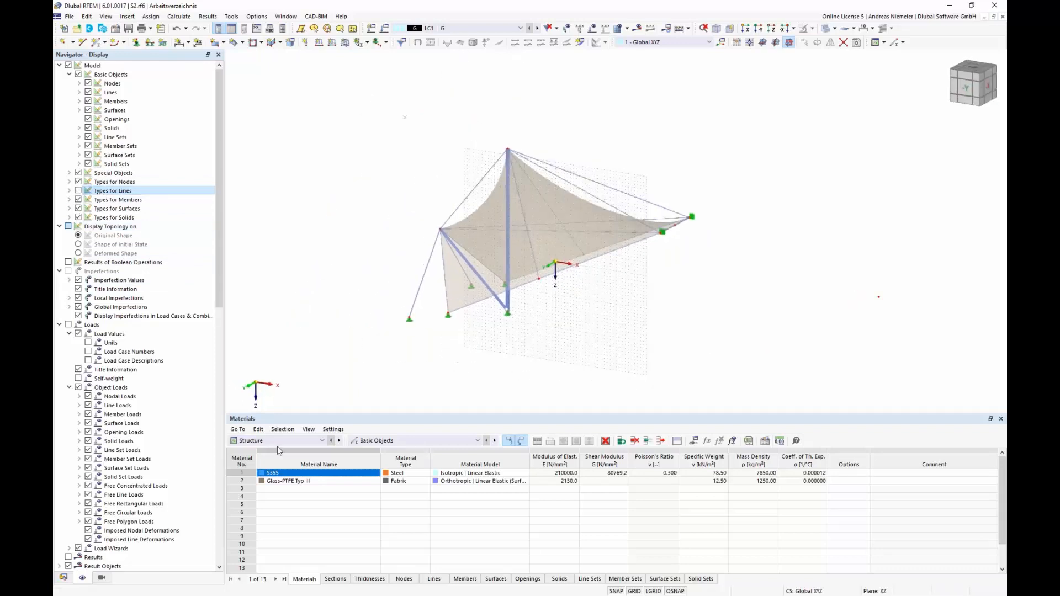
Step: Set up a new surface load in load case LC2 - P as uniform Form-Finding with the Standard calculation method and Force definition
{"action": "left_click", "coordinate": [478, 29]}
{"action": "left_click", "coordinate": [478, 44]}
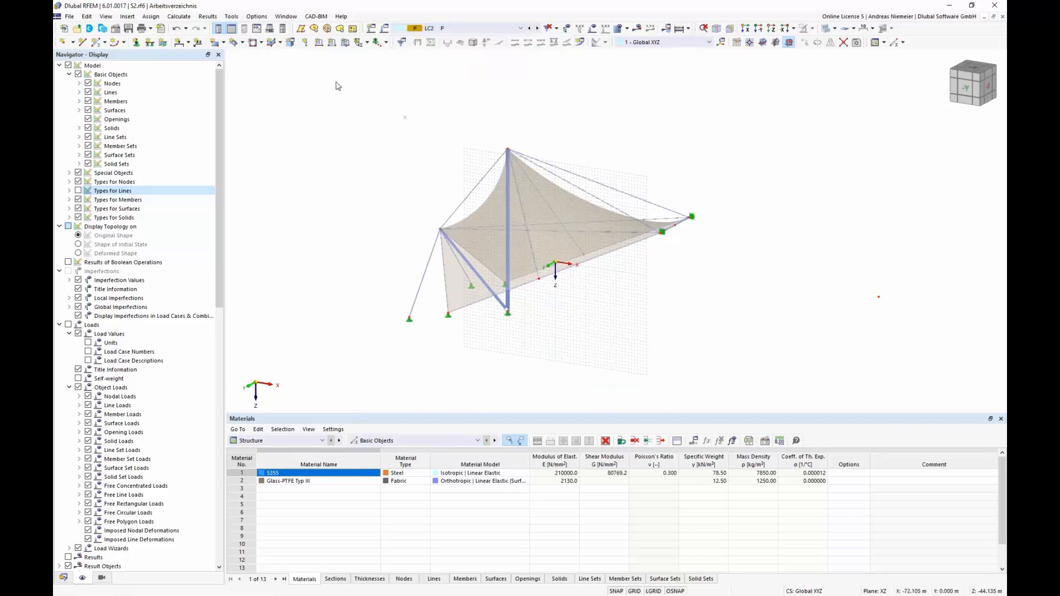
{"action": "left_click", "coordinate": [346, 44]}
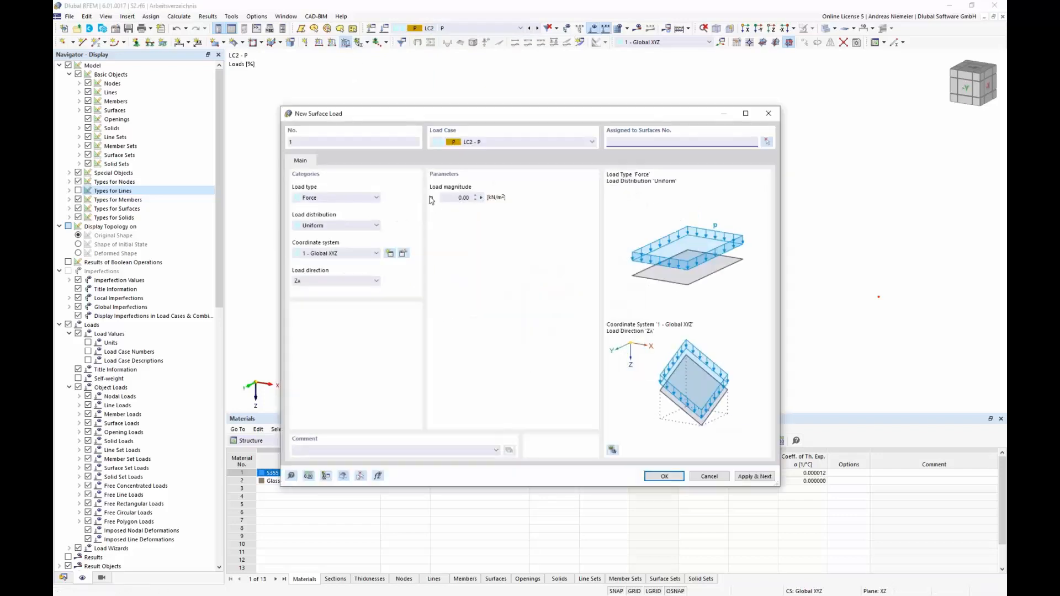
{"action": "left_click", "coordinate": [334, 198]}
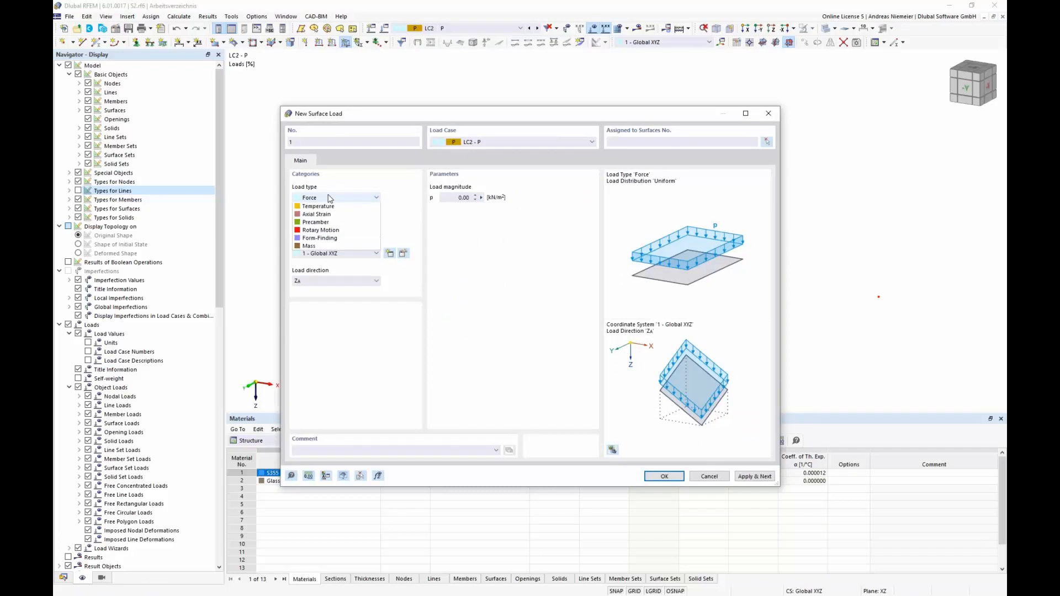
{"action": "left_click", "coordinate": [332, 252]}
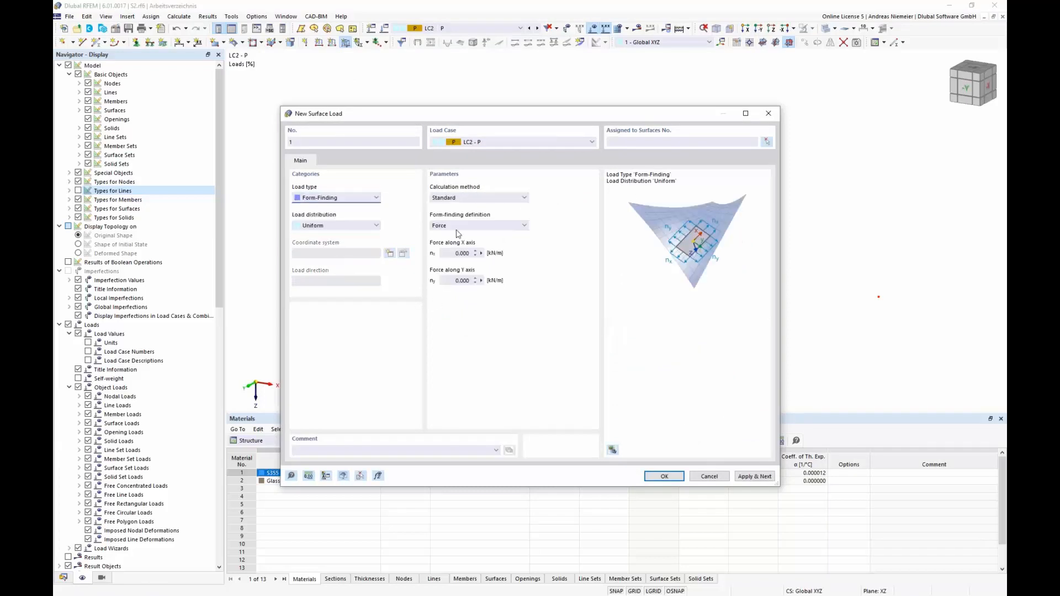
{"action": "left_click", "coordinate": [474, 199]}
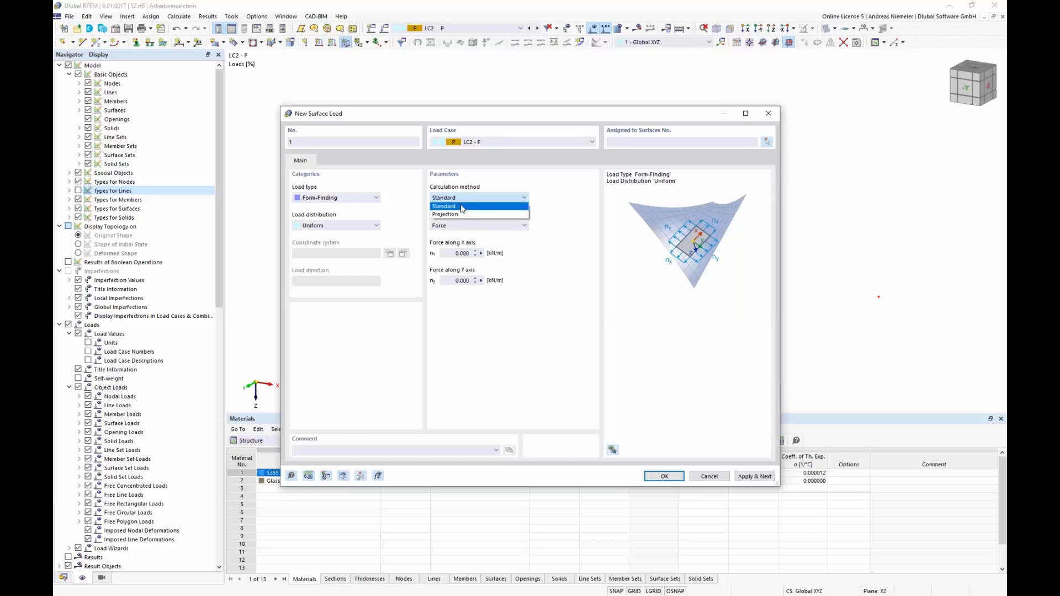
{"action": "left_click", "coordinate": [462, 207]}
{"action": "left_click", "coordinate": [464, 226]}
{"action": "left_click", "coordinate": [462, 235]}
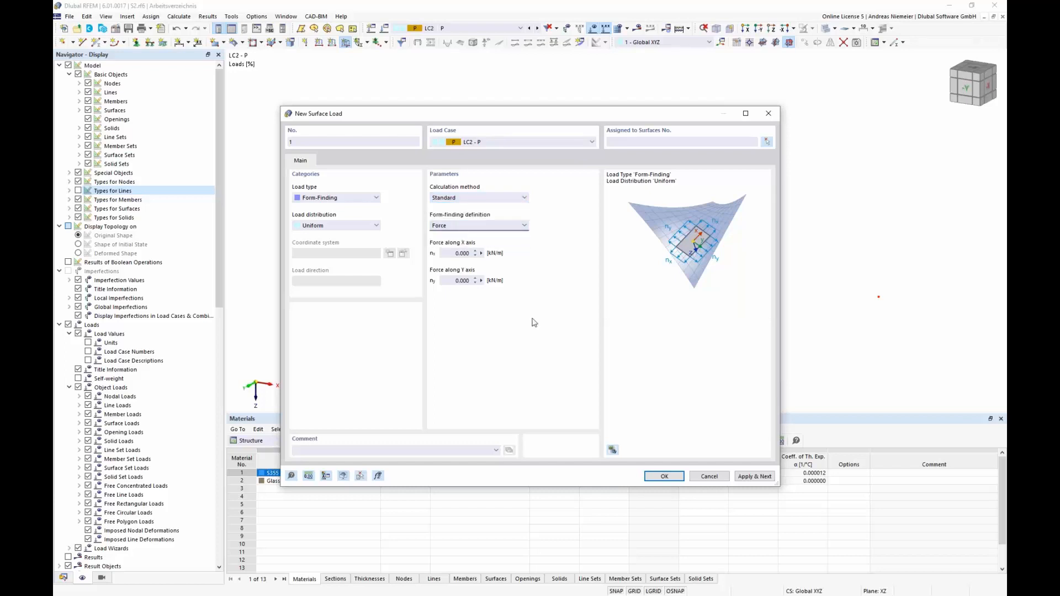
Step: Set the form-finding forces along the x and y axes to 2 kN/m and assign the load to all membrane surfaces
{"action": "left_click", "coordinate": [462, 253]}
{"action": "type", "text": "2"}
{"action": "key", "text": "Tab"}
{"action": "type", "text": "2"}
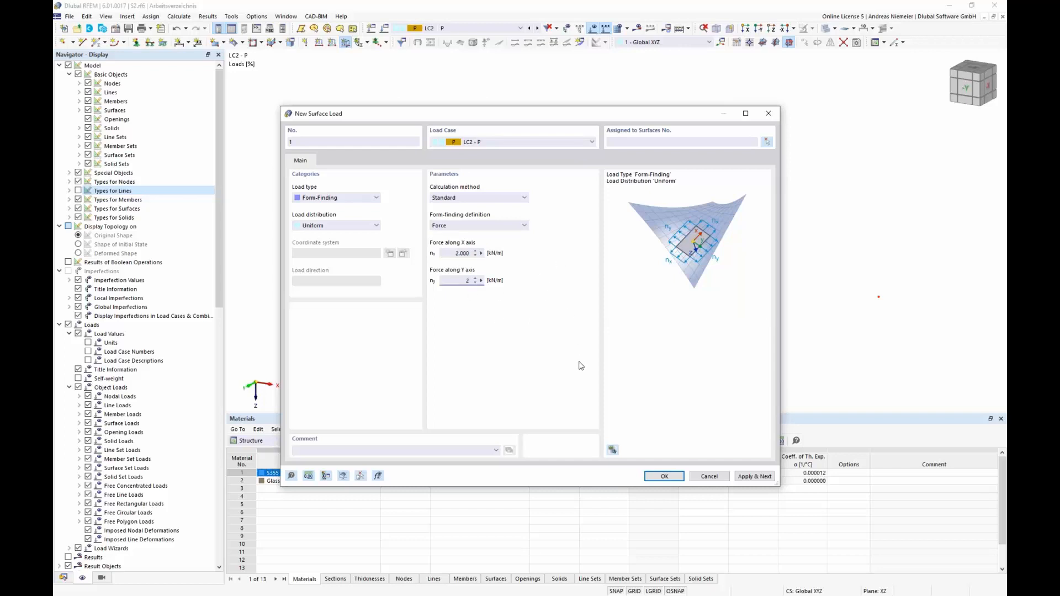
{"action": "left_click", "coordinate": [678, 477]}
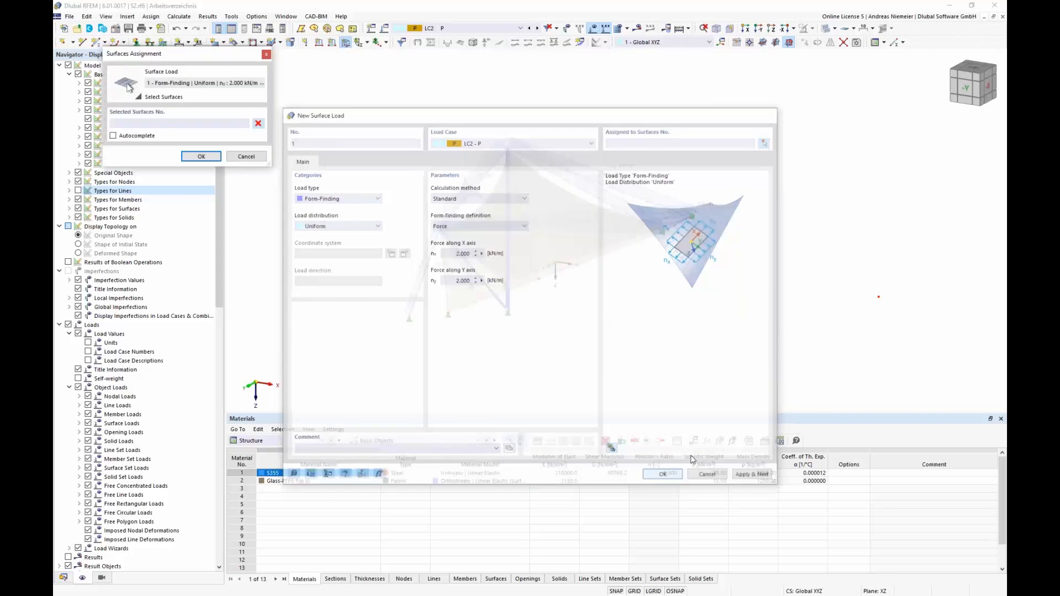
{"action": "left_click_drag", "start_coordinate": [733, 372], "coordinate": [376, 128]}
{"action": "left_click", "coordinate": [214, 158]}
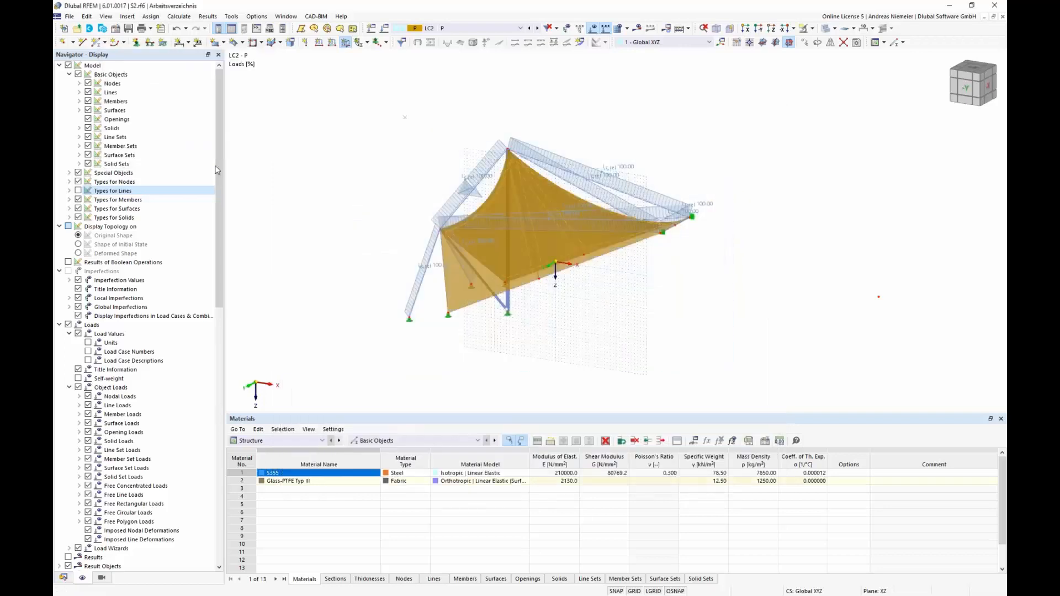
{"action": "right_click", "coordinate": [562, 367]}
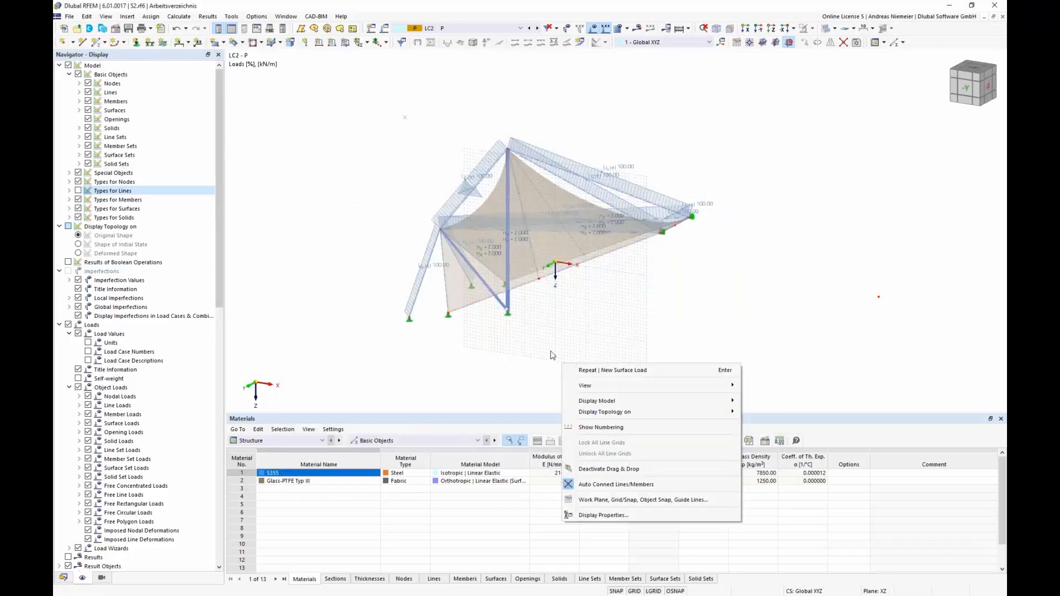
{"action": "key", "text": "Escape"}
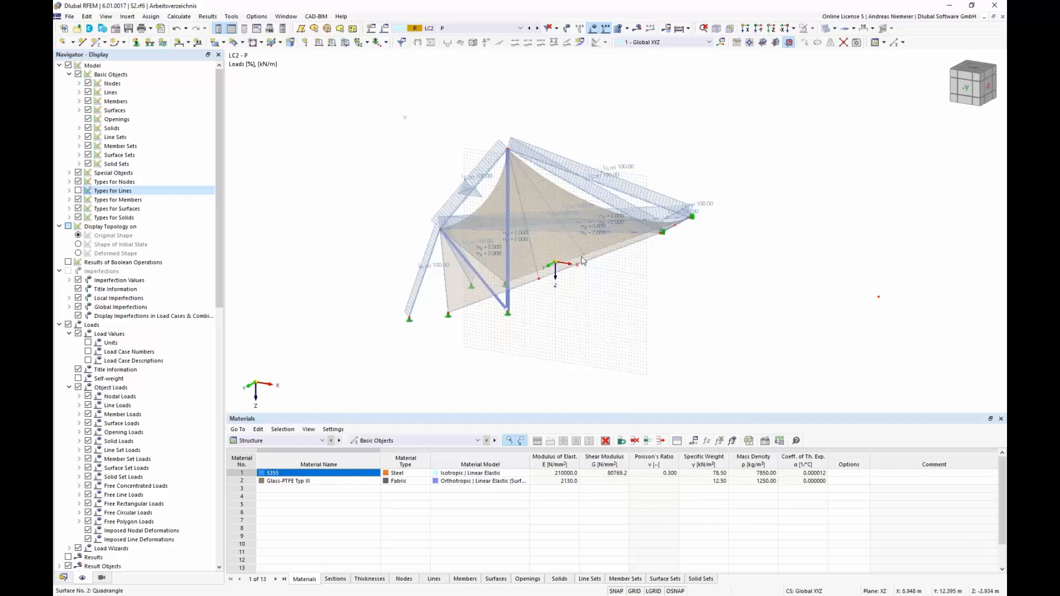
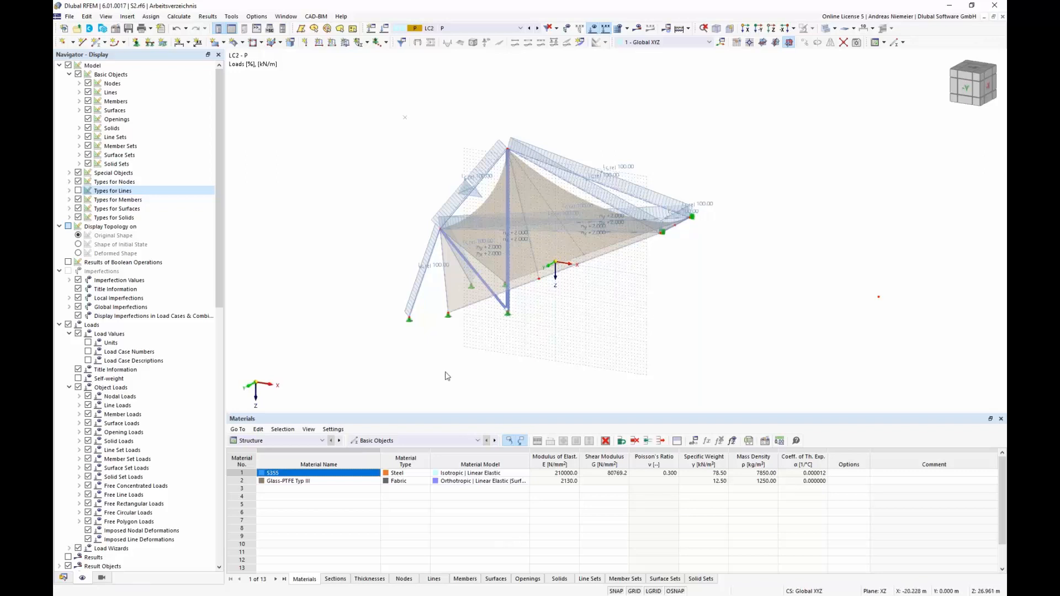
Step: Limit the visible objects to the members with section 6 - ROUND 20/H
{"action": "left_click", "coordinate": [102, 578]}
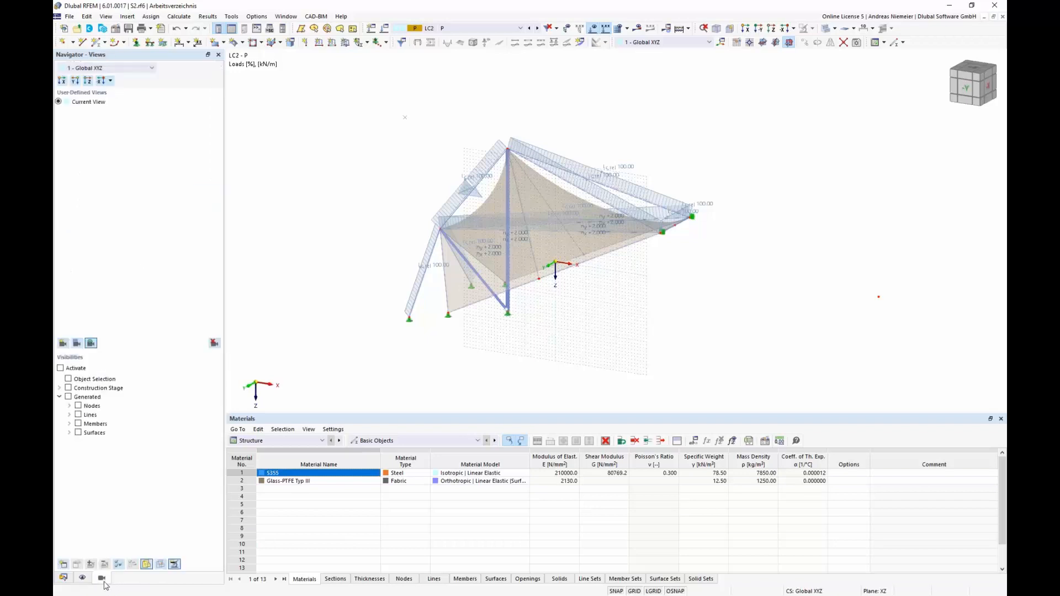
{"action": "left_click", "coordinate": [69, 424]}
{"action": "left_click", "coordinate": [80, 442]}
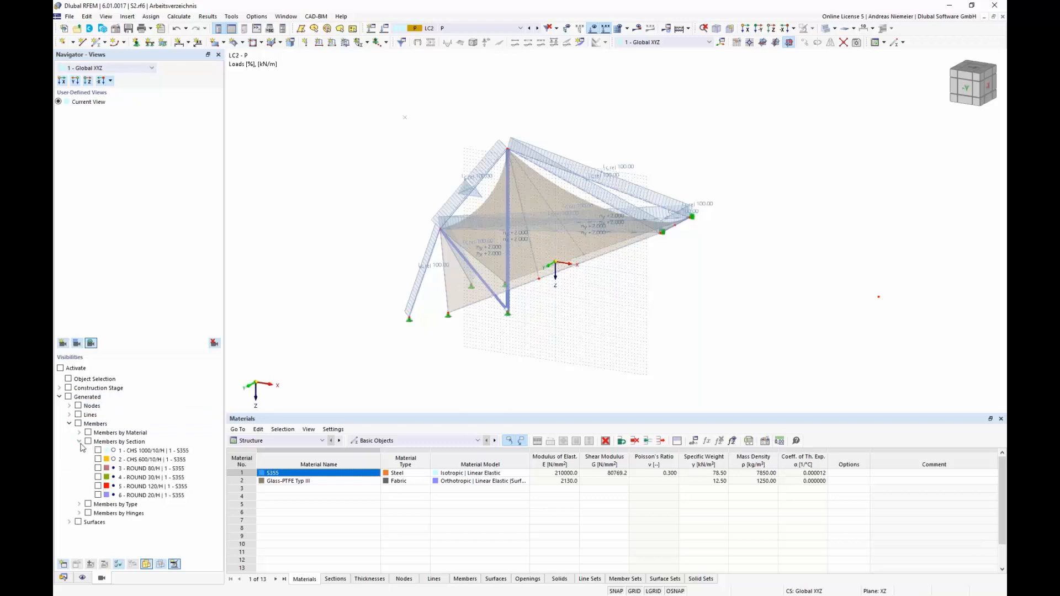
{"action": "left_click", "coordinate": [98, 496]}
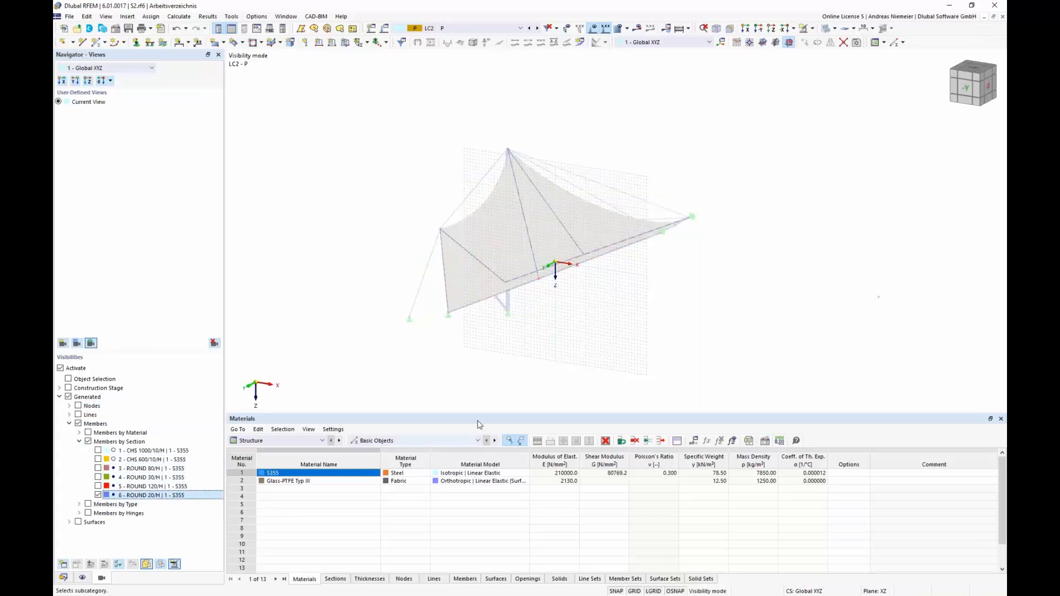
{"action": "middle_click_drag", "start_coordinate": [642, 311], "coordinate": [622, 319]}
{"action": "mouse_move", "coordinate": [622, 320]}
{"action": "middle_mouse_down", "text": "ctrl"}
{"action": "mouse_move", "coordinate": [584, 322]}
{"action": "mouse_move", "coordinate": [622, 320]}
{"action": "middle_mouse_up", "text": "ctrl"}
{"action": "scroll", "coordinate": [622, 320], "scroll_direction": "down", "scroll_amount": 1}
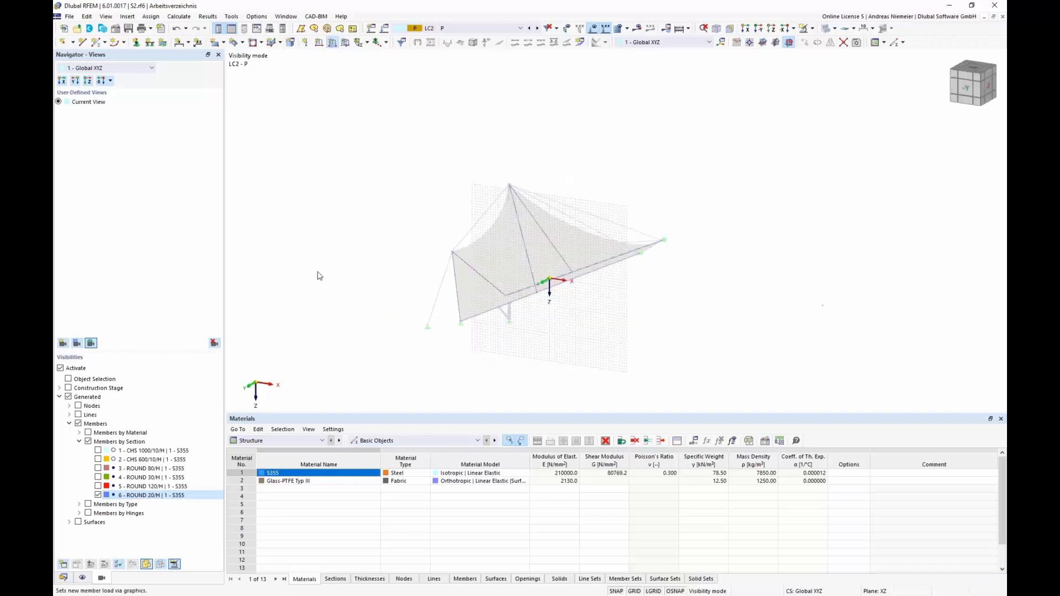
Step: Set the new member load in LC2 - P to the Form-Finding load type with the Force definition type
{"action": "left_click", "coordinate": [459, 206]}
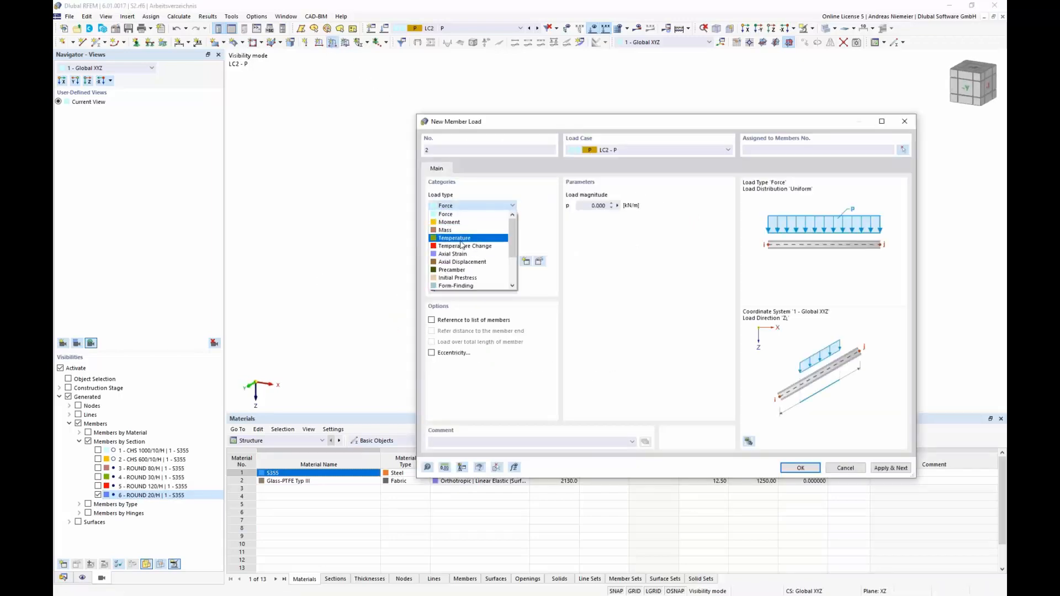
{"action": "left_click", "coordinate": [461, 286]}
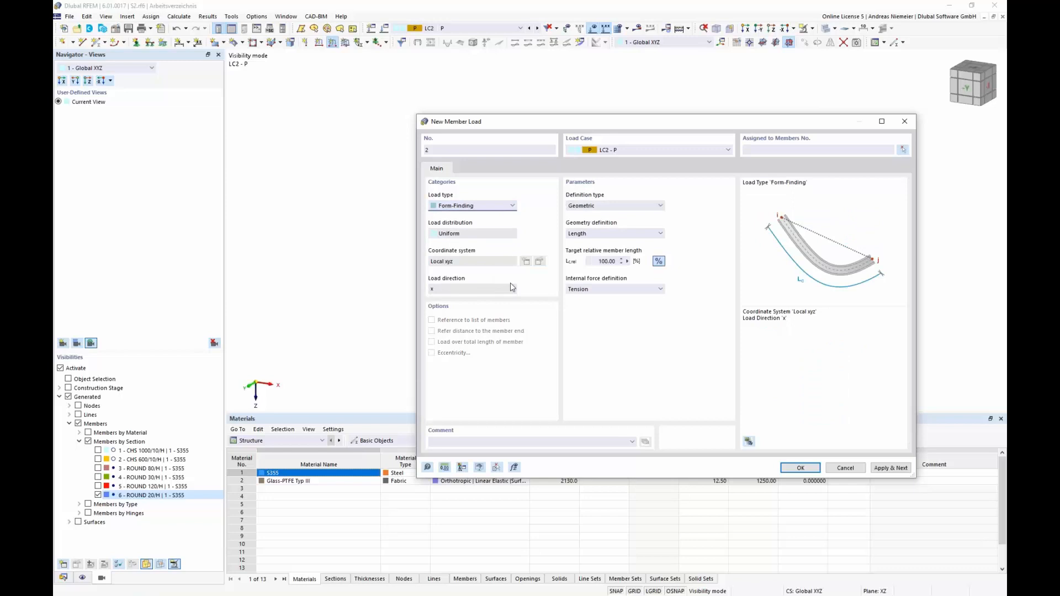
{"action": "left_click", "coordinate": [619, 207]}
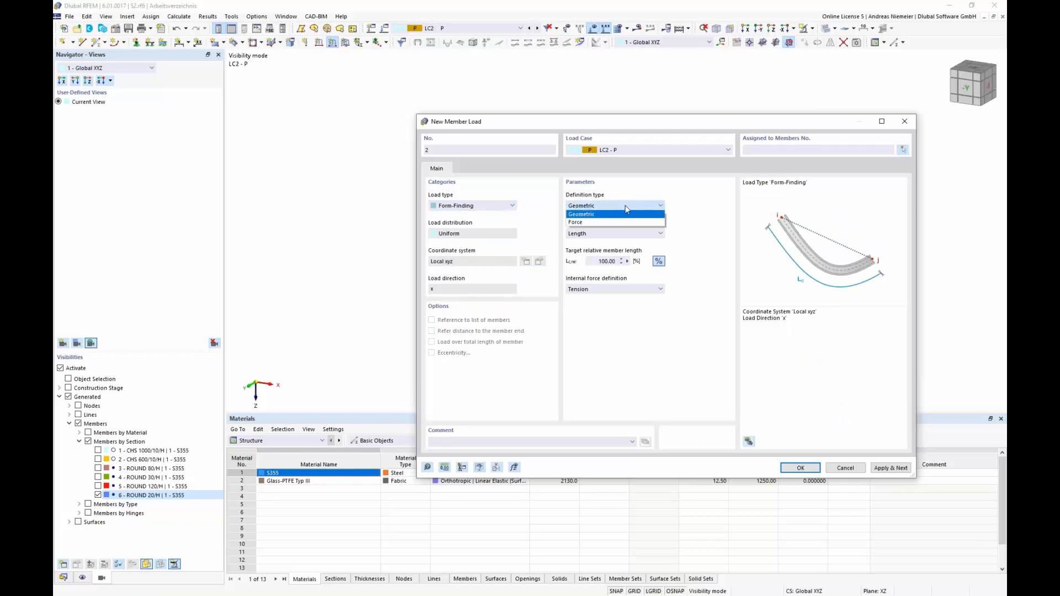
{"action": "left_click", "coordinate": [593, 222]}
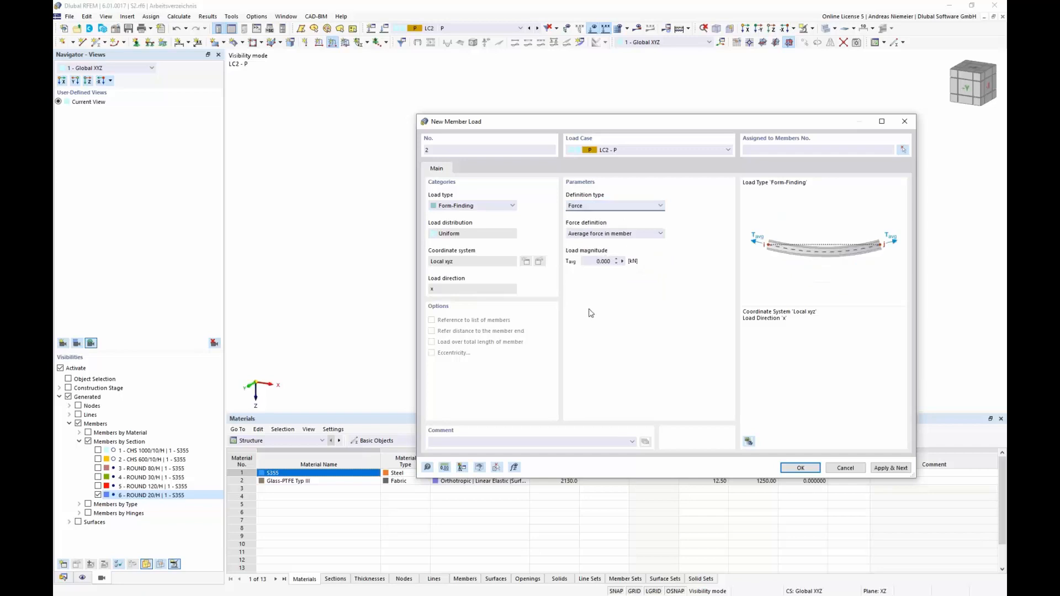
Step: Go through the member load's force definition options, from maximum force in member to force density, and compare their diagrams
{"action": "left_click", "coordinate": [613, 235]}
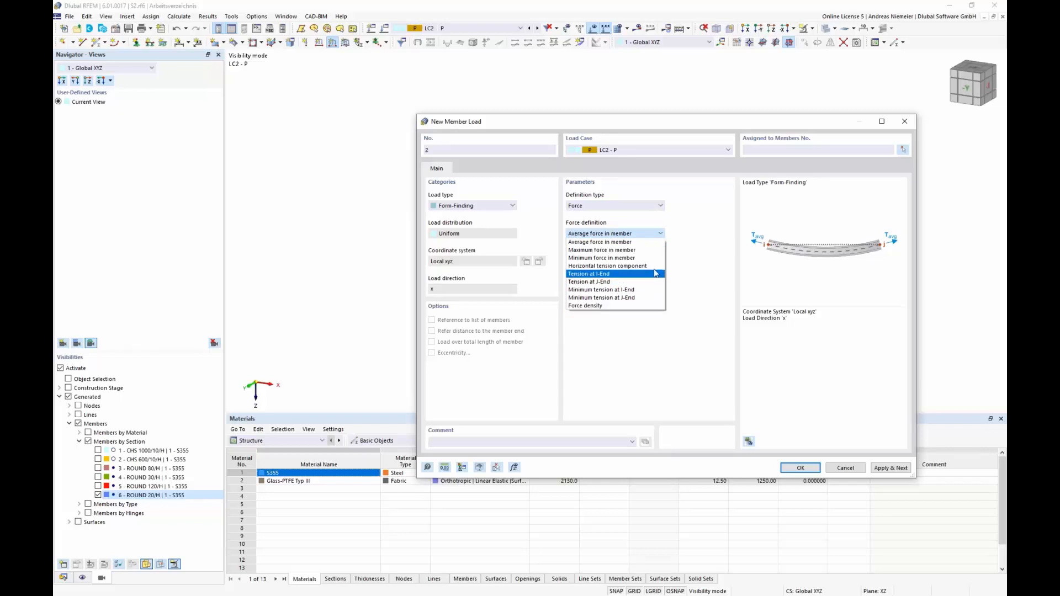
{"action": "left_click", "coordinate": [606, 250]}
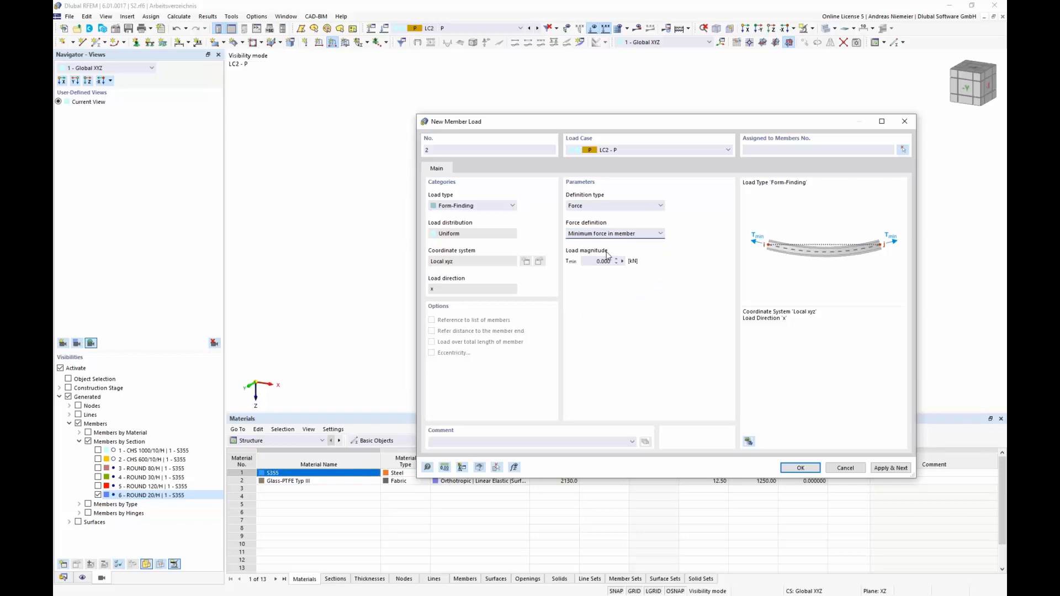
{"action": "key", "text": "Down"}
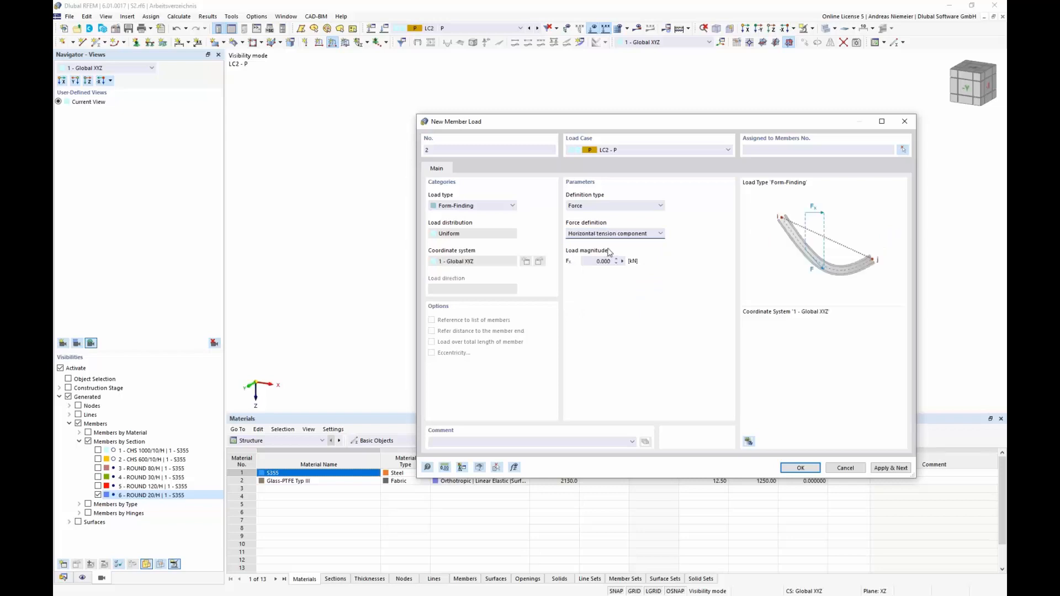
{"action": "key", "text": "Down"}
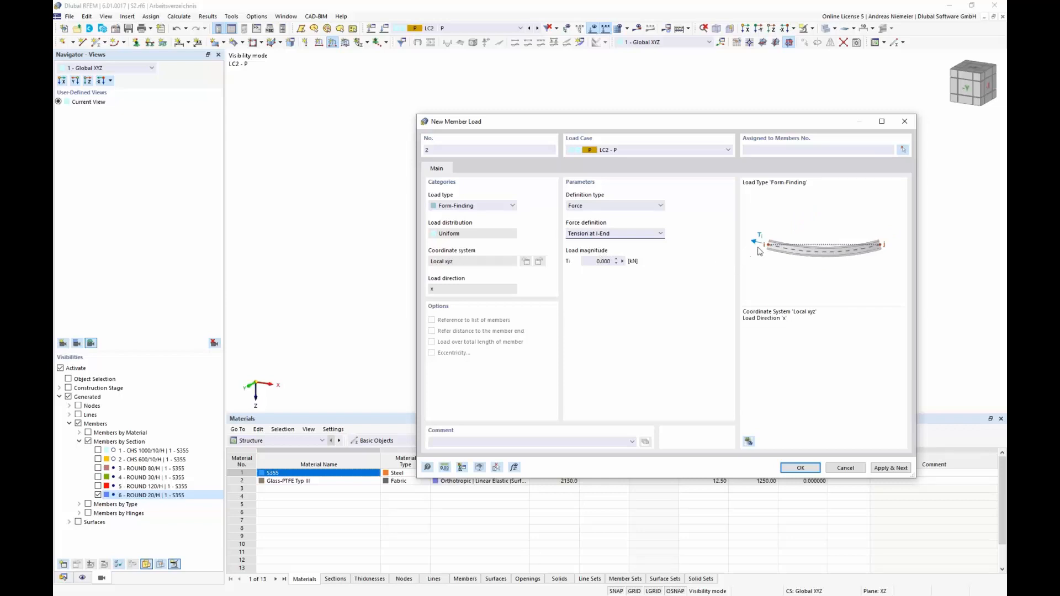
{"action": "key", "text": "Down"}
{"action": "key", "text": "Down"}
{"action": "key", "text": "Down"}
{"action": "key", "text": "Down"}
Step: Define the load as an average force in member of 50 kN and assign it to all visible ROUND 20/H members
{"action": "left_click", "coordinate": [623, 236]}
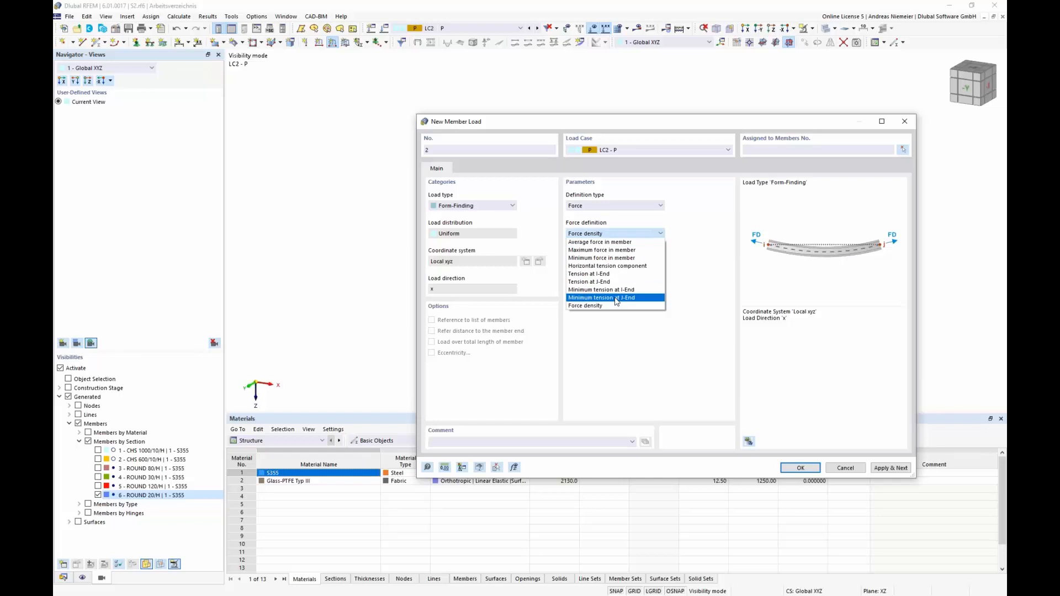
{"action": "left_click", "coordinate": [599, 242]}
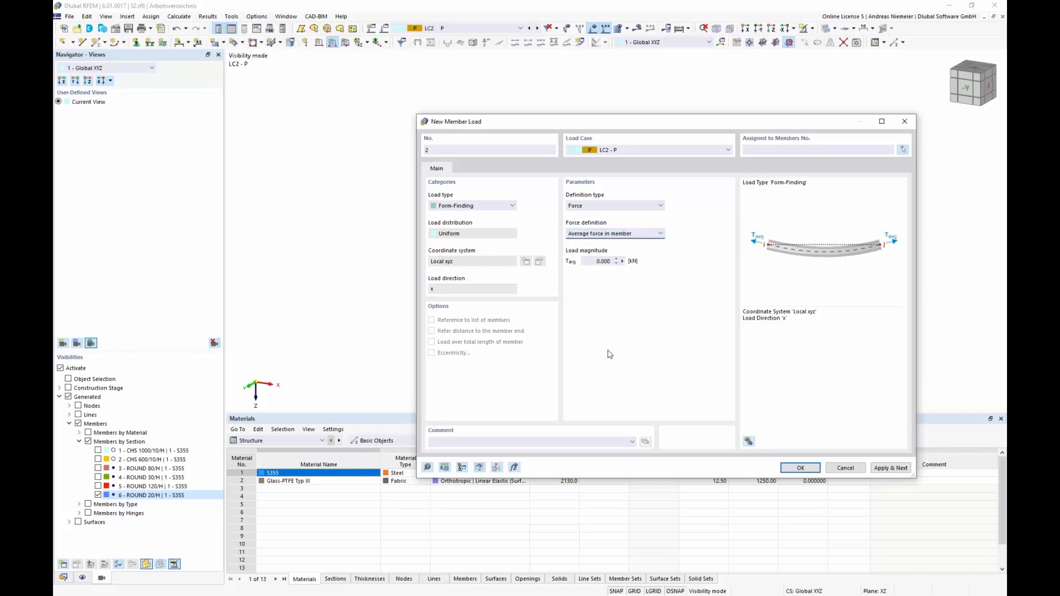
{"action": "left_click", "coordinate": [598, 264]}
{"action": "type", "text": "50"}
{"action": "left_click", "coordinate": [800, 469]}
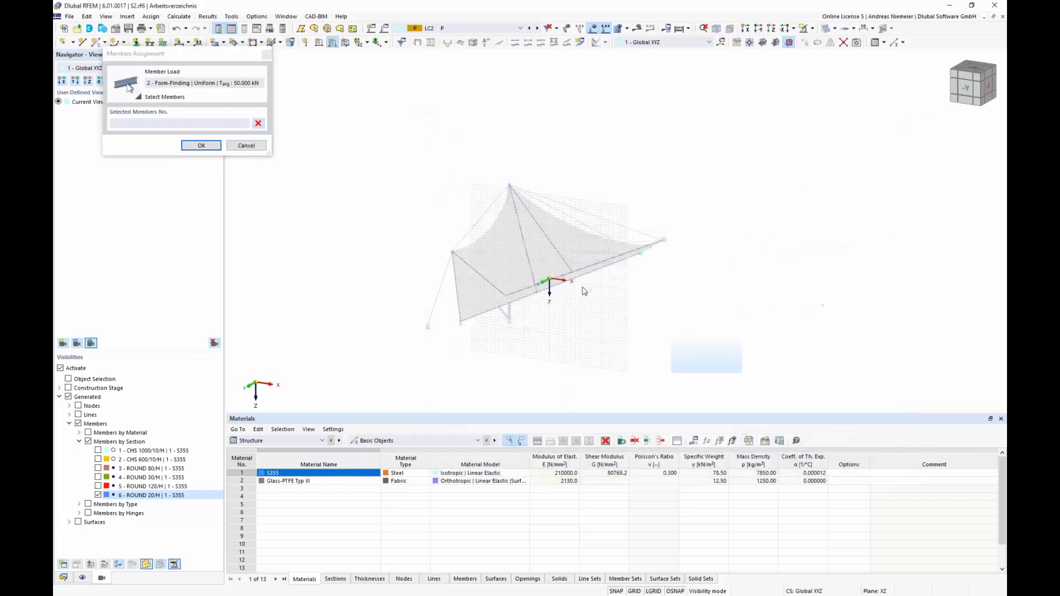
{"action": "left_click_drag", "start_coordinate": [385, 139], "coordinate": [385, 140]}
{"action": "left_click", "coordinate": [201, 145]}
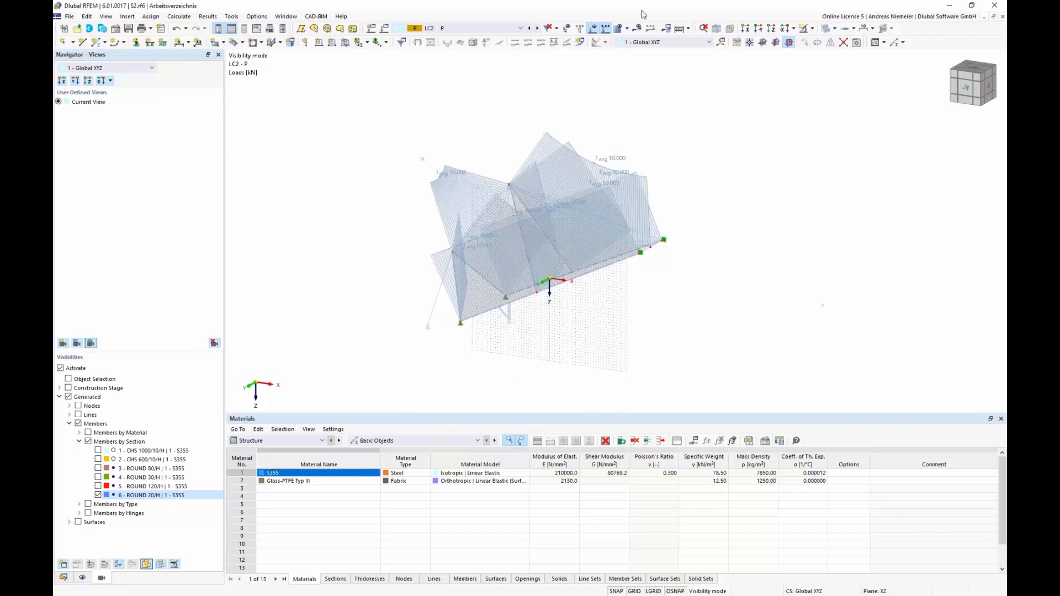
Step: Cancel the visibility mode so the whole model is shown, and hide the loads in the model display
{"action": "left_click", "coordinate": [812, 29]}
{"action": "left_click", "coordinate": [842, 94]}
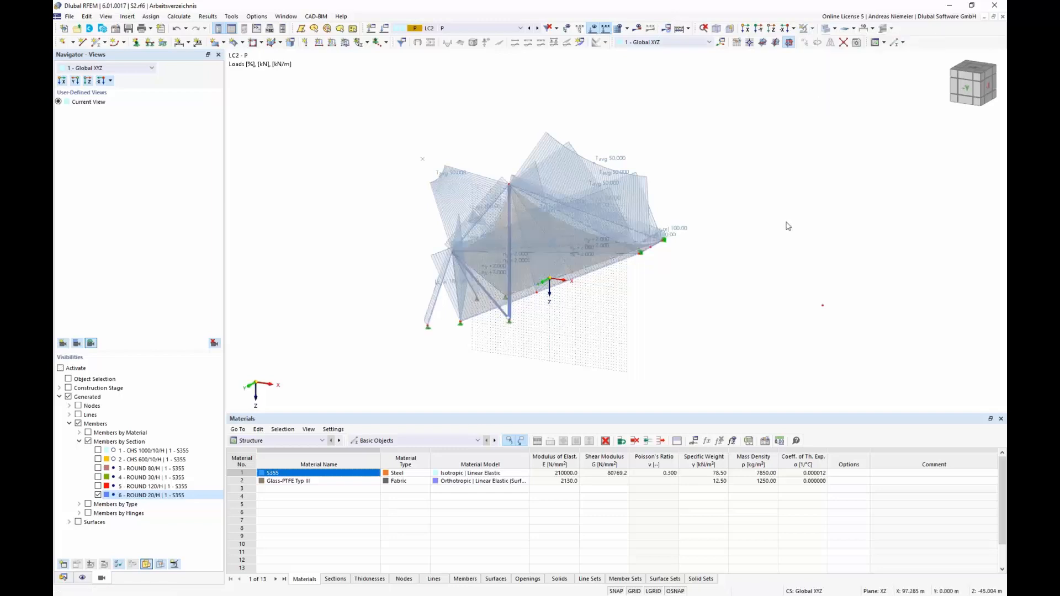
{"action": "middle_click_drag", "start_coordinate": [768, 221], "coordinate": [697, 222], "text": "ctrl"}
{"action": "left_click", "coordinate": [594, 31]}
{"action": "middle_click_drag", "start_coordinate": [598, 347], "coordinate": [530, 353], "text": "ctrl"}
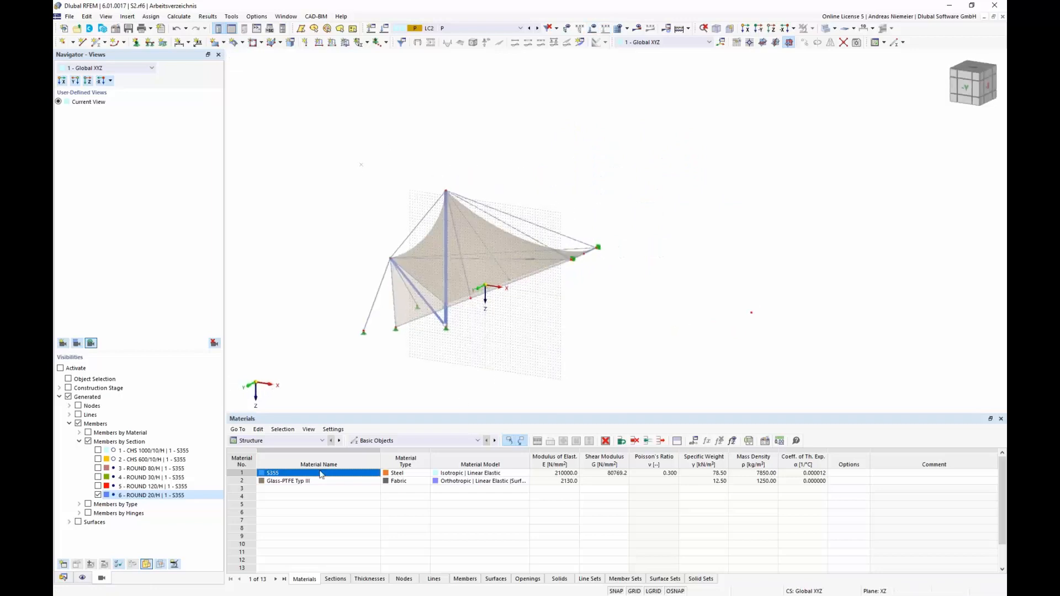
Step: Create a new construction stage CS2 based on CS1 and name it Shape 2 on Shape 1
{"action": "left_click", "coordinate": [62, 580]}
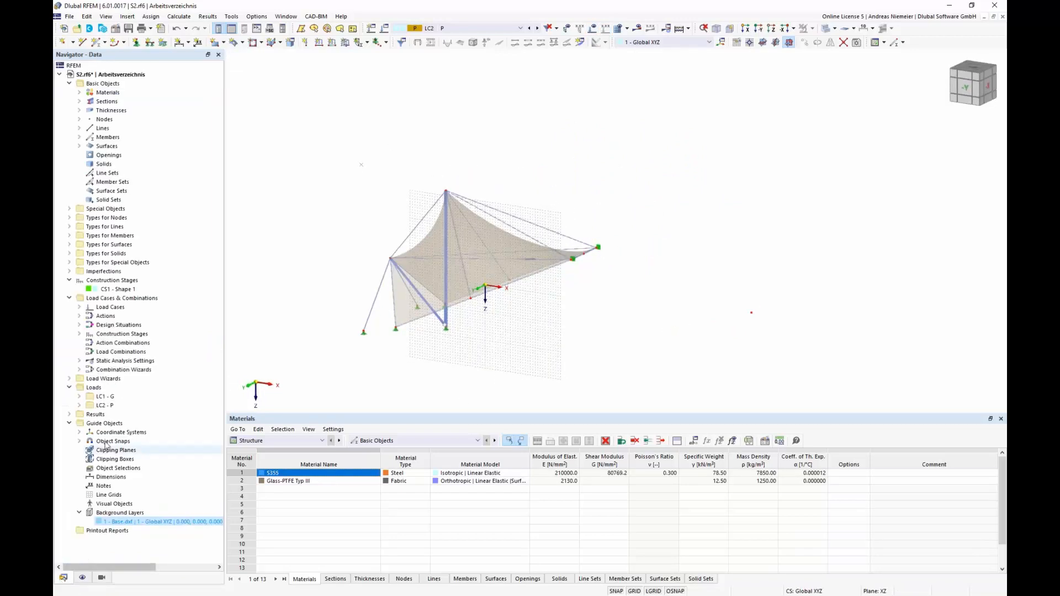
{"action": "right_click", "coordinate": [106, 283]}
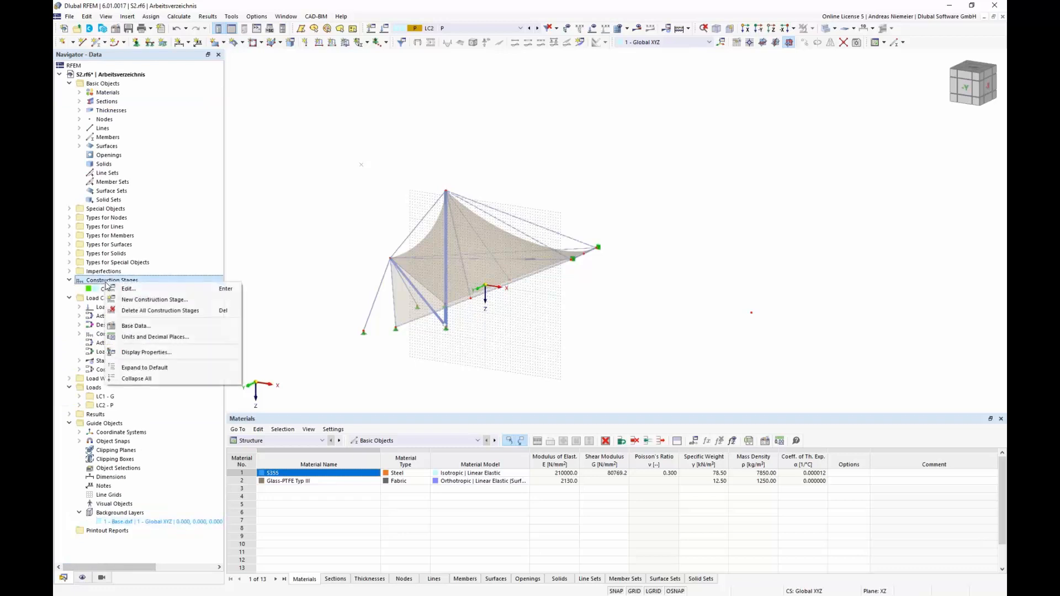
{"action": "left_click", "coordinate": [129, 301]}
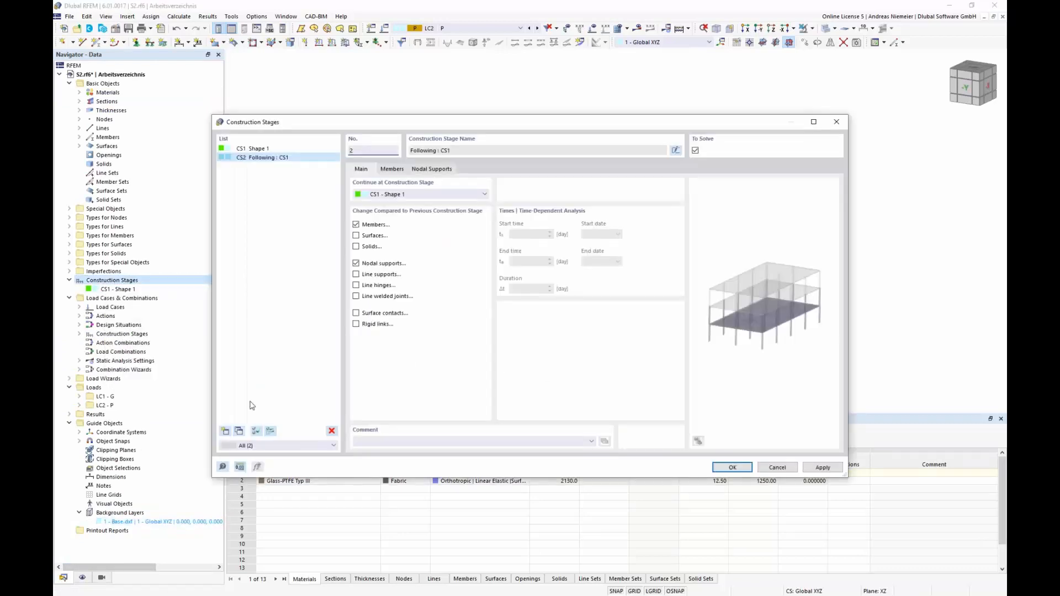
{"action": "left_click", "coordinate": [676, 150]}
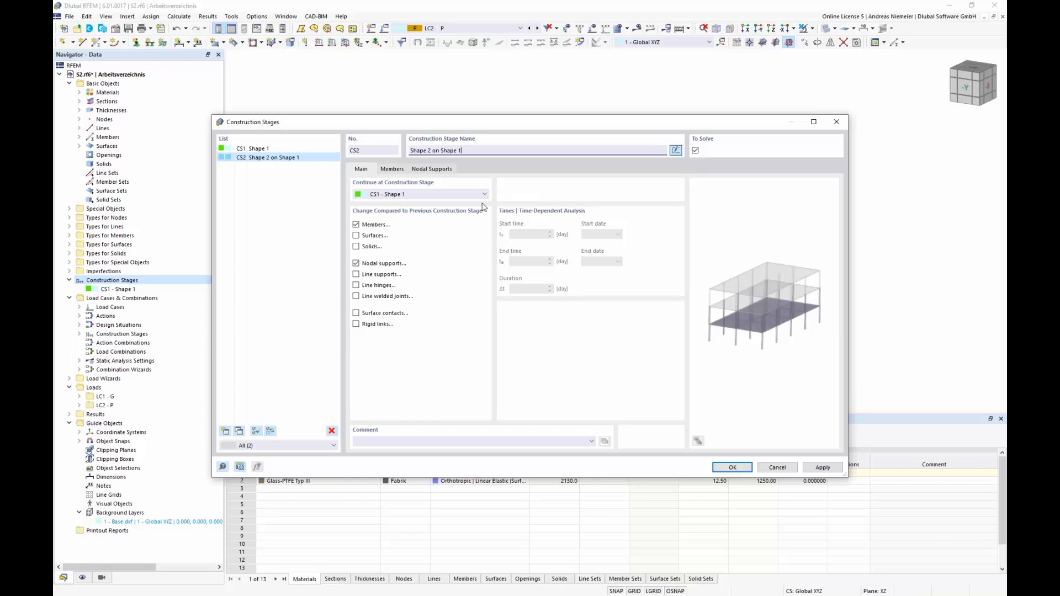
Step: Include surfaces and line supports in the changes of construction stage CS2 and go through its member, surface, nodal and line support settings
{"action": "left_click", "coordinate": [355, 236]}
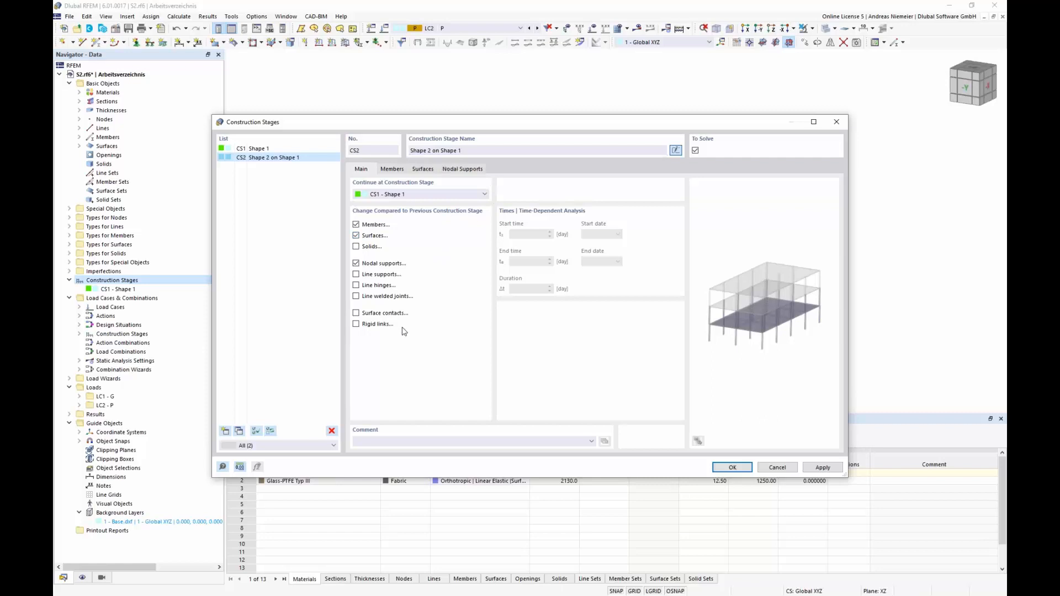
{"action": "left_click", "coordinate": [356, 275]}
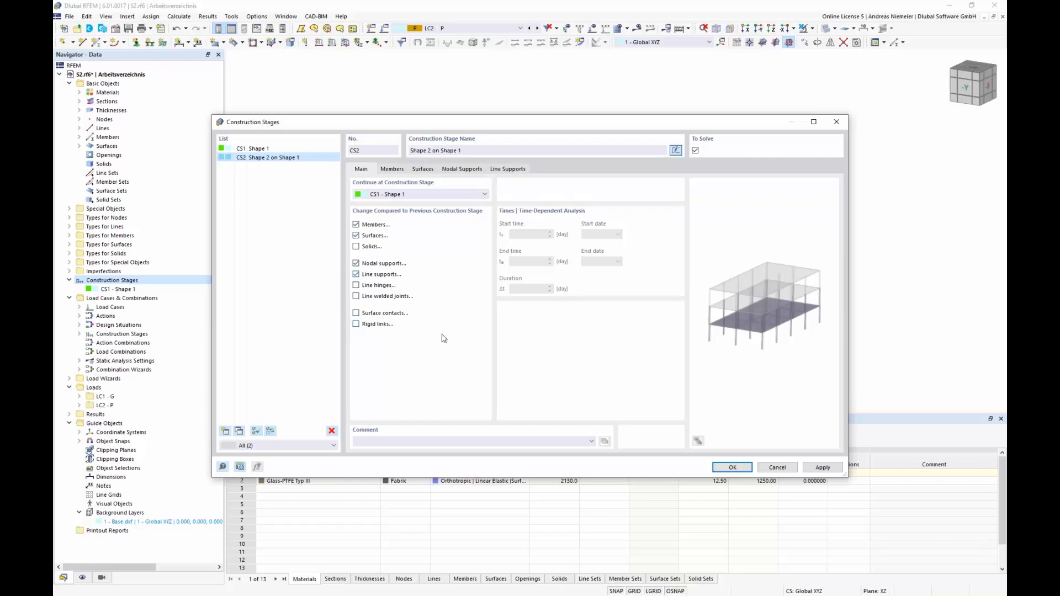
{"action": "left_click", "coordinate": [393, 170]}
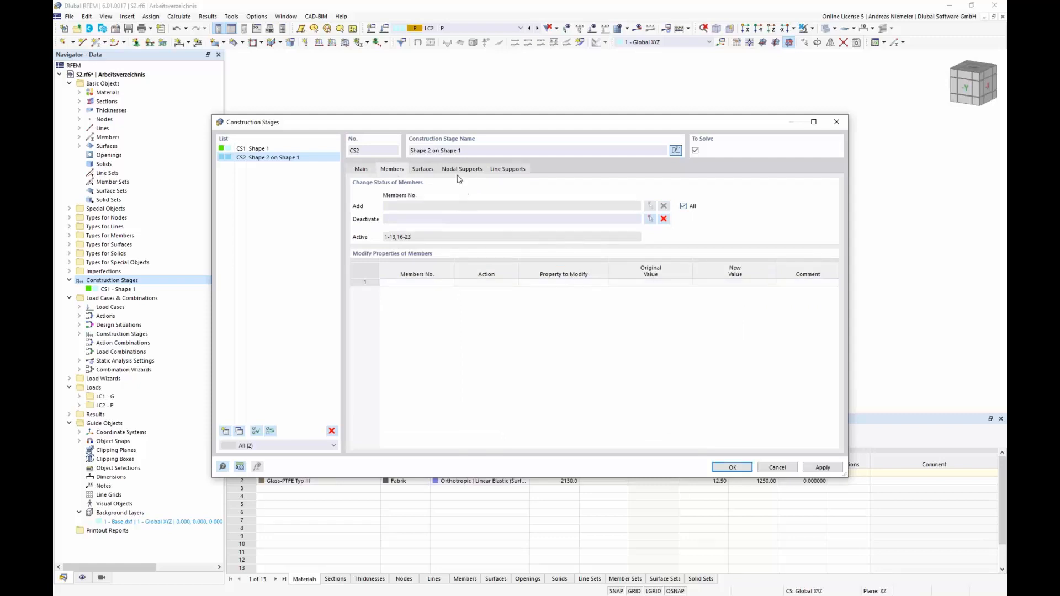
{"action": "left_click", "coordinate": [425, 169]}
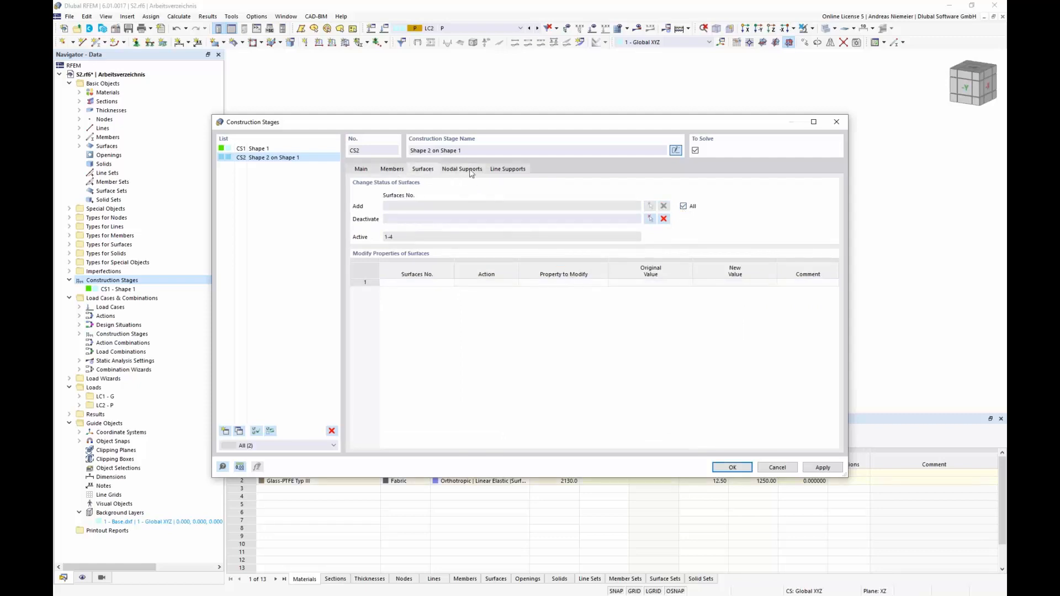
{"action": "left_click", "coordinate": [471, 170]}
{"action": "left_click", "coordinate": [507, 170]}
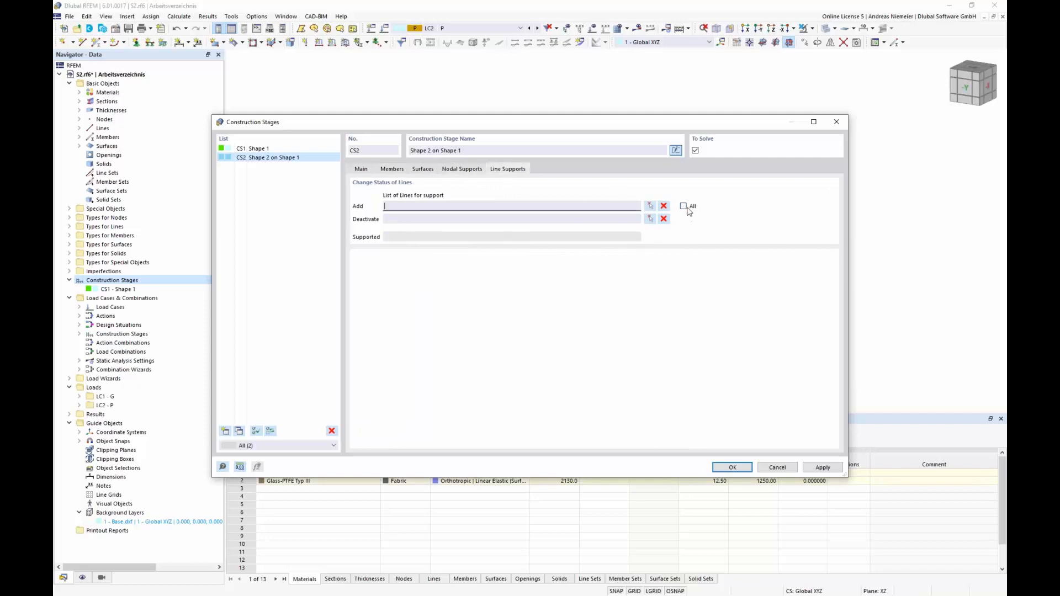
Step: Add line support to all lines in construction stage CS2, Shape 2 on Shape 1
{"action": "left_click", "coordinate": [684, 207]}
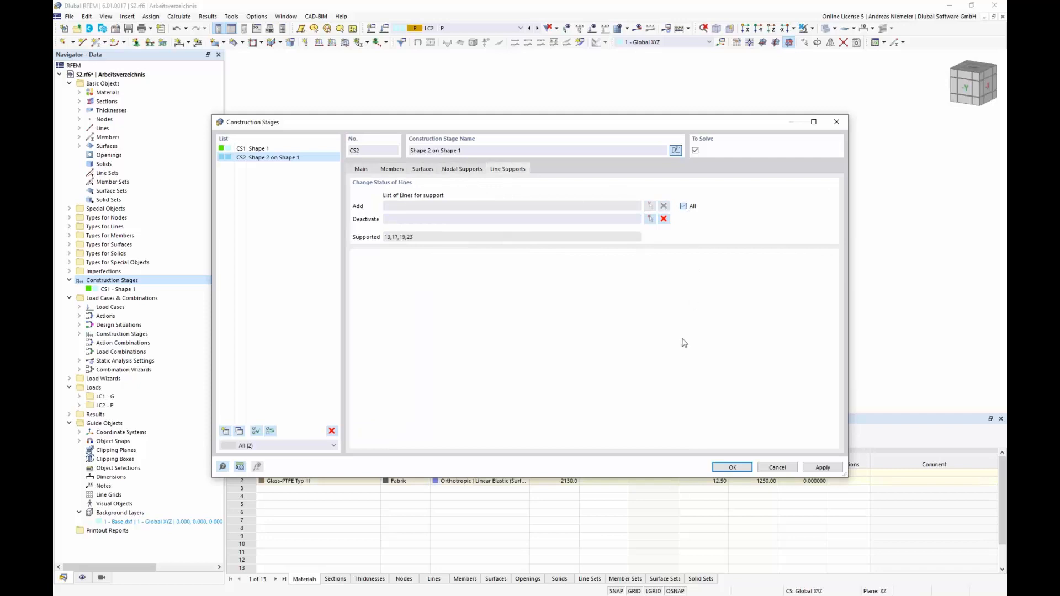
{"action": "left_click", "coordinate": [732, 467]}
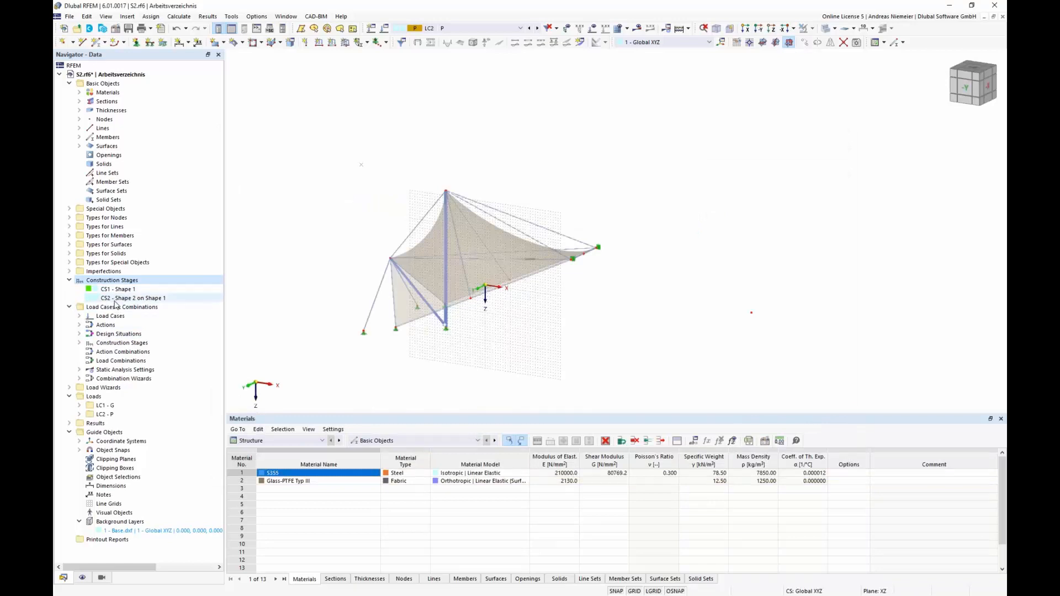
Step: Check the load cases assigned to construction stages CS1 and CS2, and calculate CS2
{"action": "left_click", "coordinate": [385, 28]}
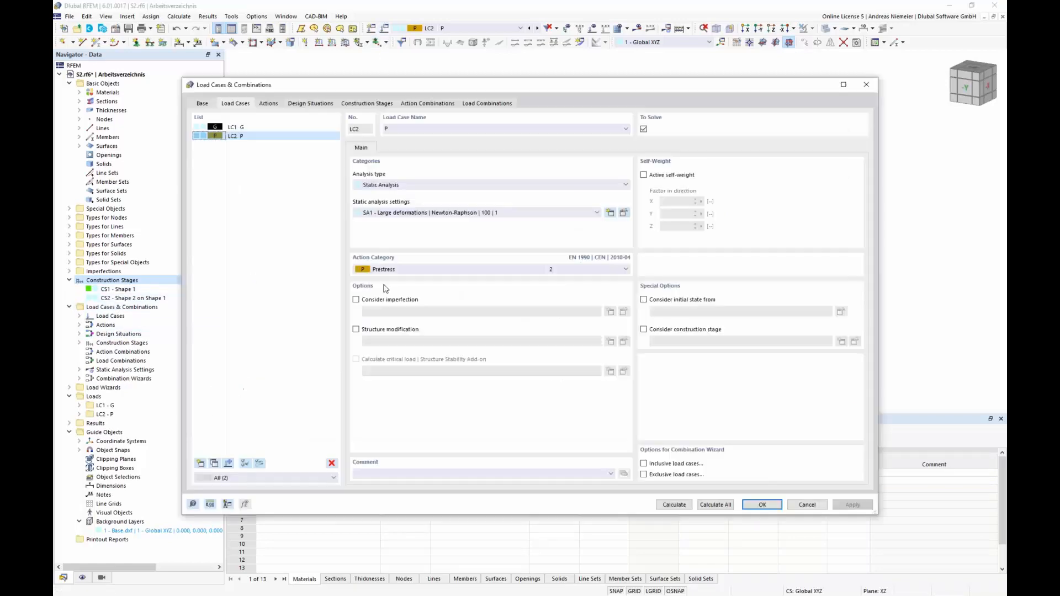
{"action": "left_click", "coordinate": [373, 105]}
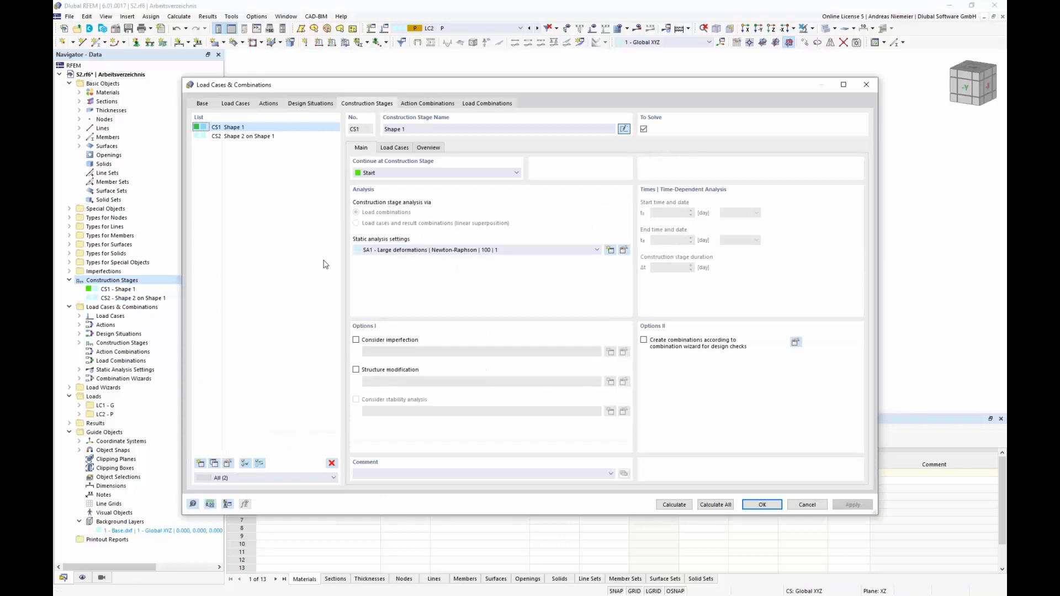
{"action": "left_click", "coordinate": [395, 148]}
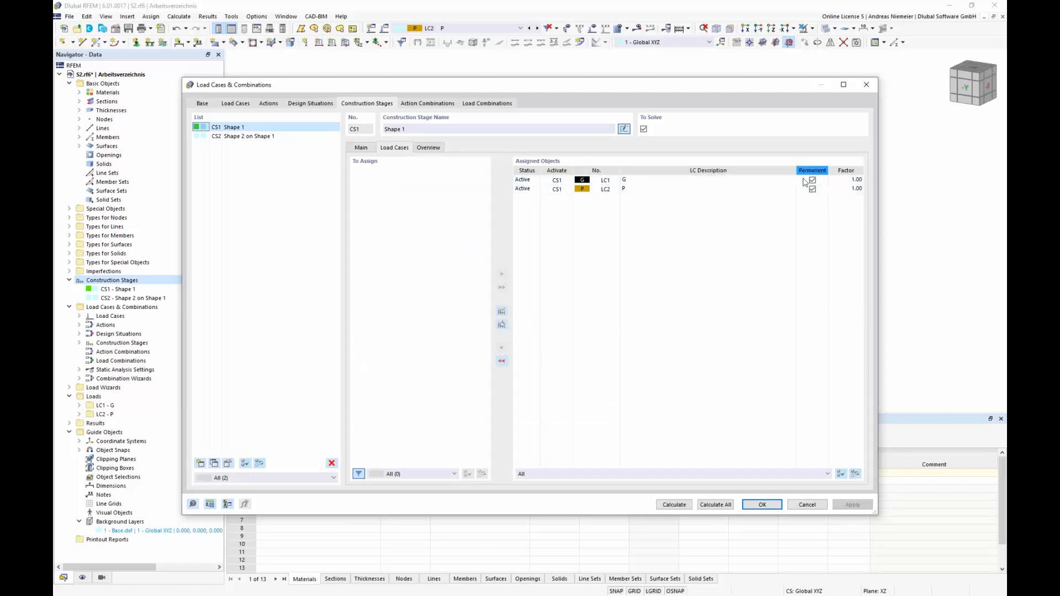
{"action": "left_click", "coordinate": [277, 137]}
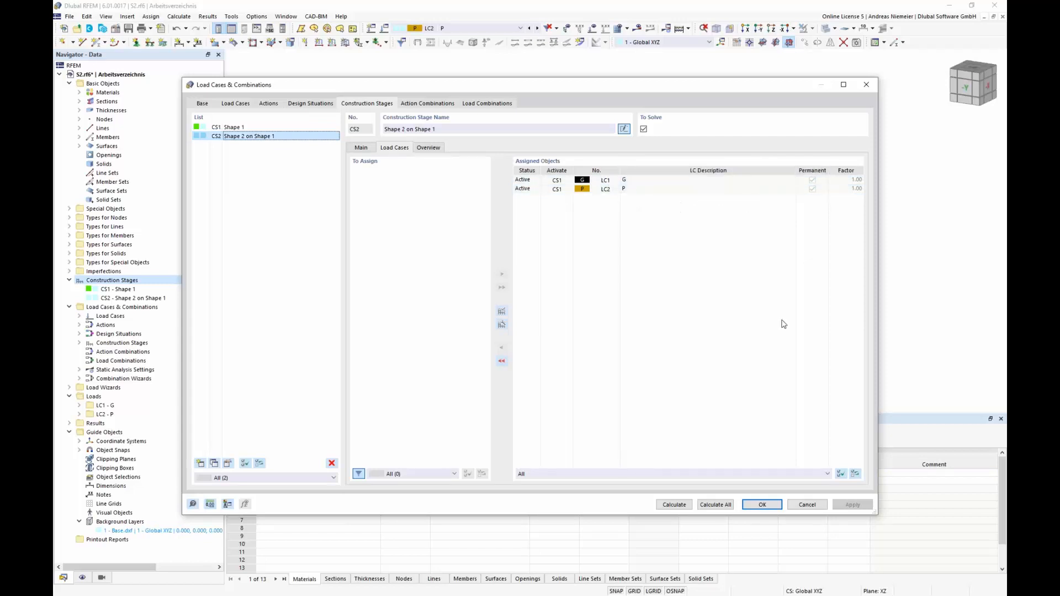
{"action": "left_click", "coordinate": [674, 504]}
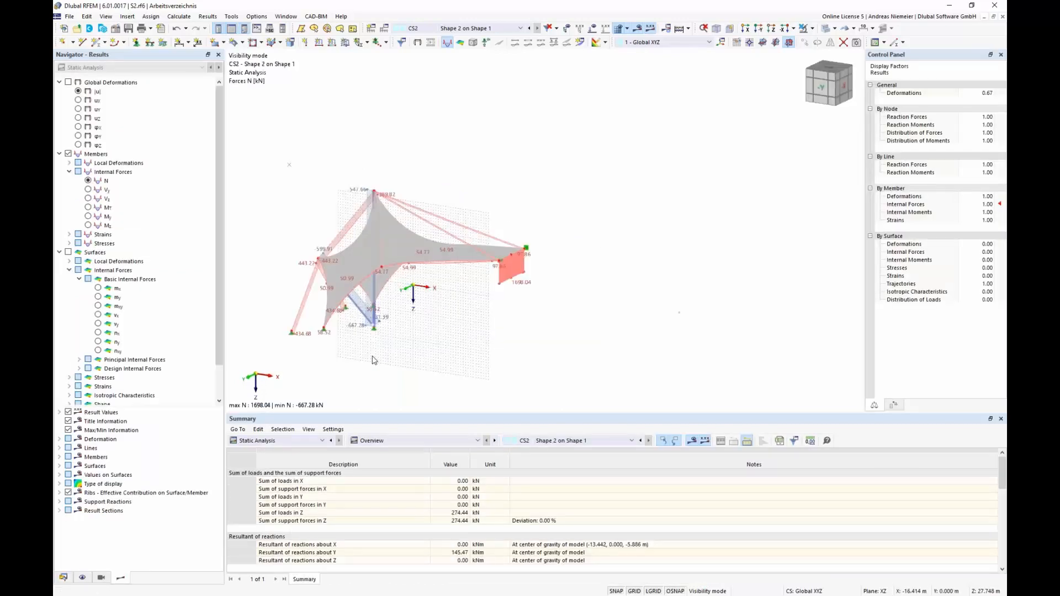
Step: Examine the member forces and the surface axial forces nx and ny of CS2, and compare with the results of CS1
{"action": "middle_click_drag", "start_coordinate": [391, 345], "coordinate": [569, 307]}
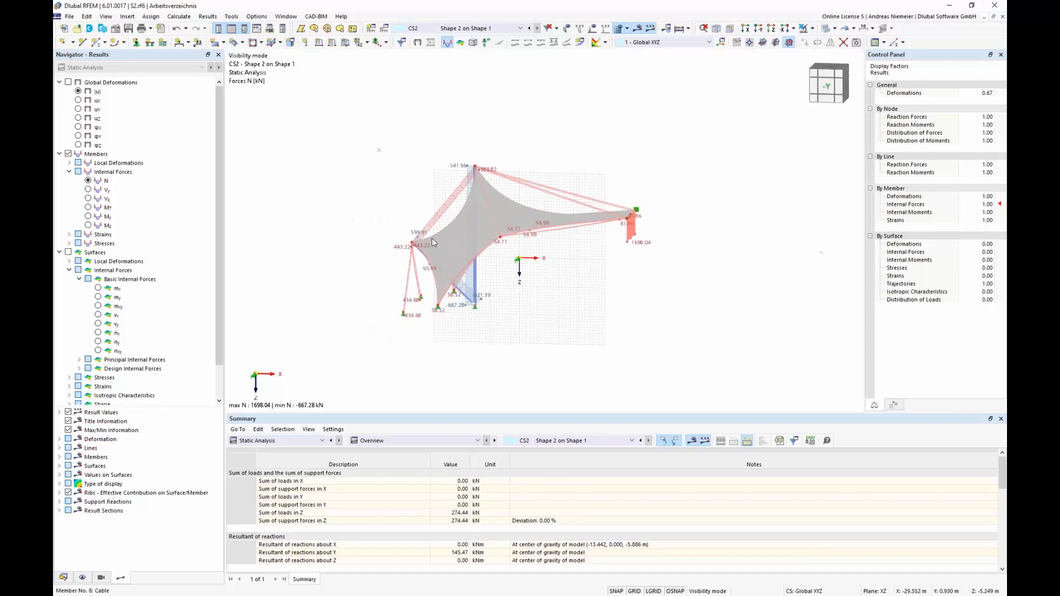
{"action": "scroll", "coordinate": [433, 237], "scroll_direction": "up", "scroll_amount": 2}
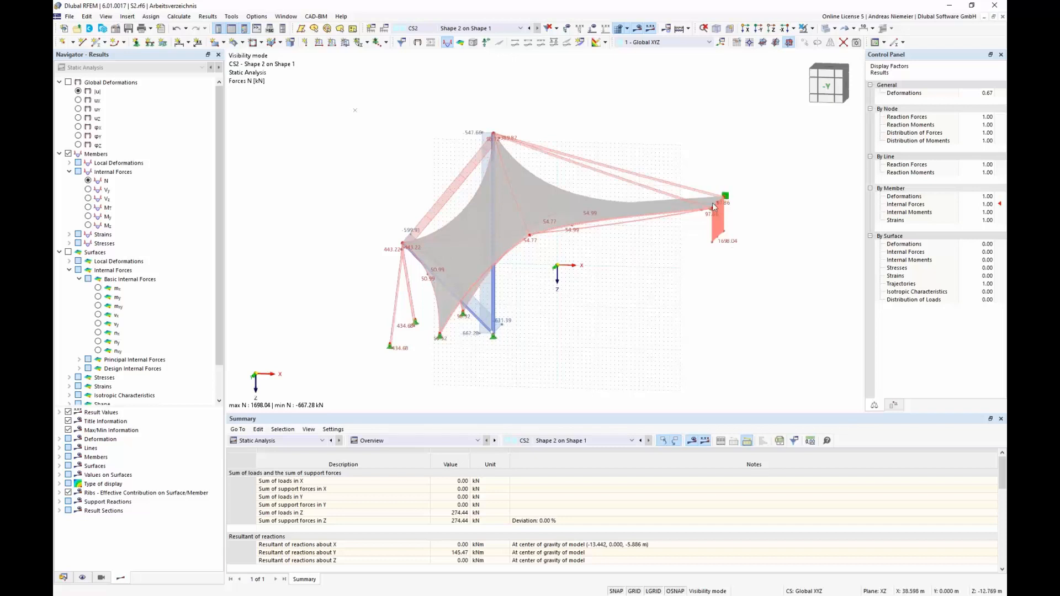
{"action": "mouse_move", "coordinate": [645, 251]}
{"action": "middle_mouse_down"}
{"action": "mouse_move", "coordinate": [603, 267]}
{"action": "mouse_move", "coordinate": [630, 255]}
{"action": "middle_mouse_up"}
{"action": "scroll", "coordinate": [632, 256], "scroll_direction": "up", "scroll_amount": 1}
{"action": "scroll", "coordinate": [631, 255], "scroll_direction": "down", "scroll_amount": 1}
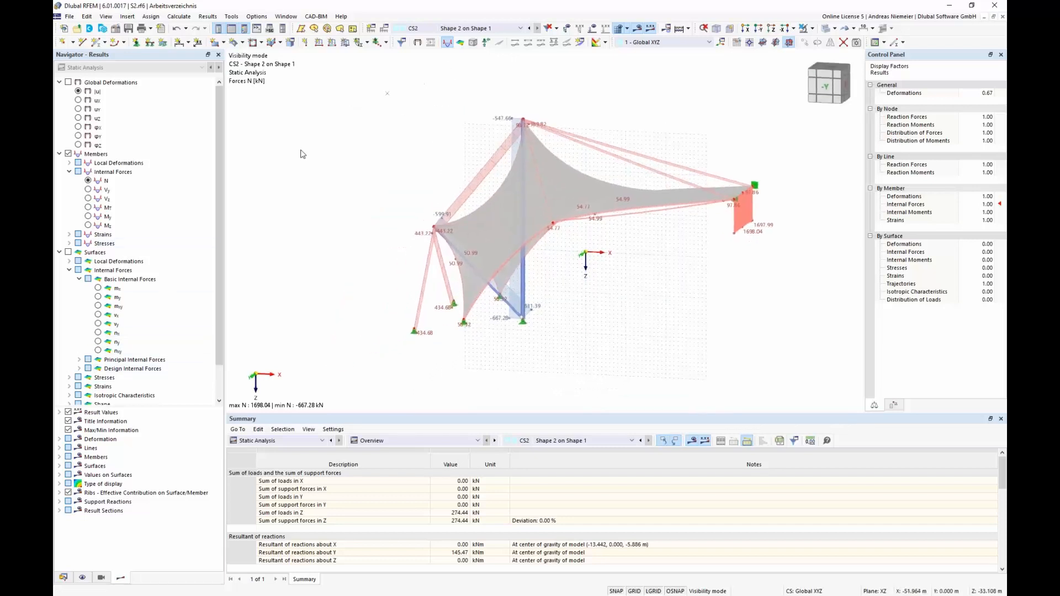
{"action": "left_click", "coordinate": [98, 333]}
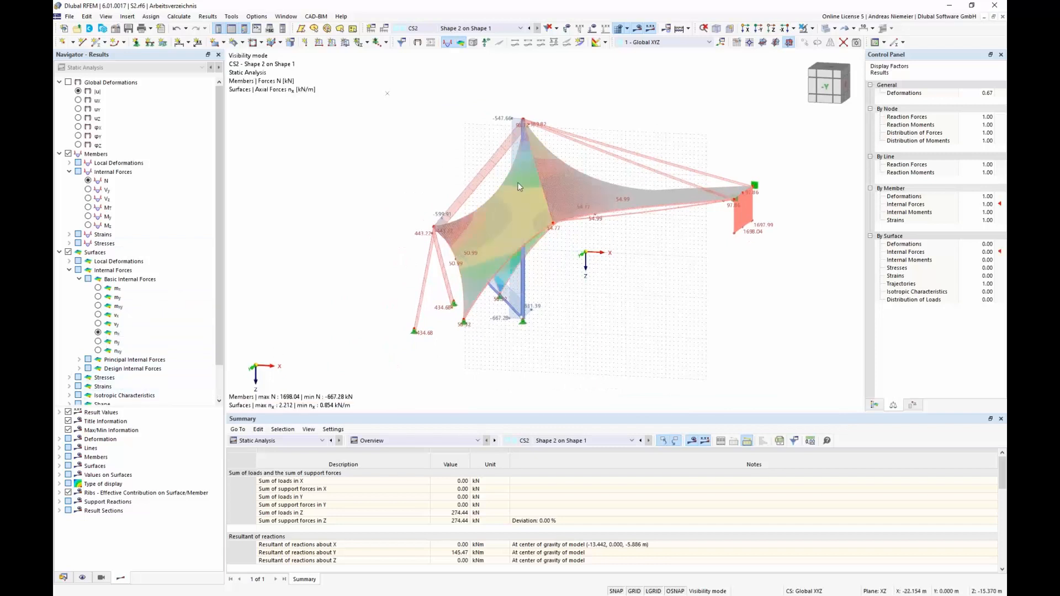
{"action": "left_click", "coordinate": [97, 343]}
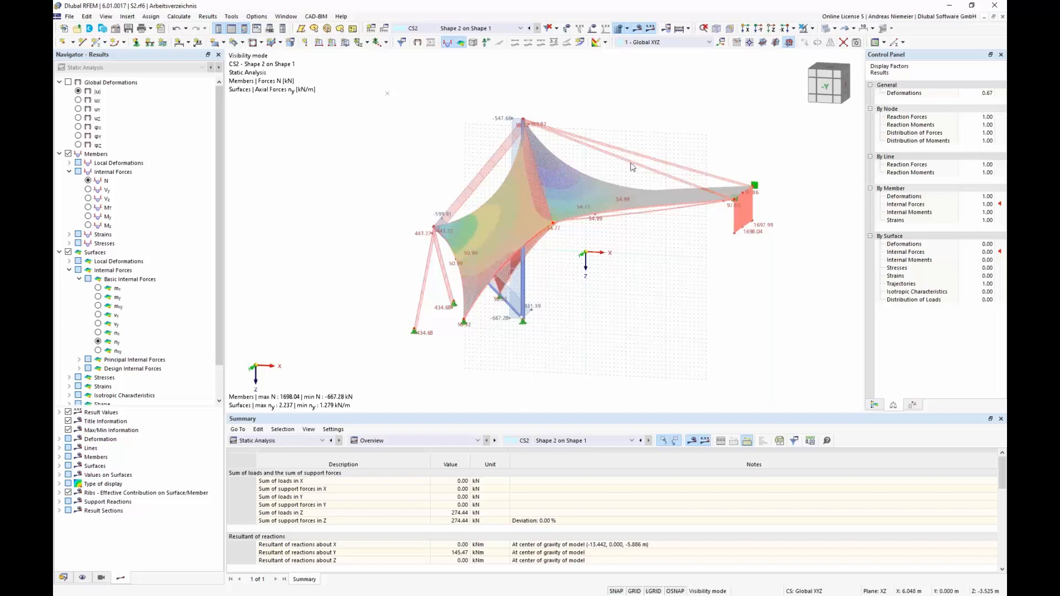
{"action": "left_click", "coordinate": [486, 28]}
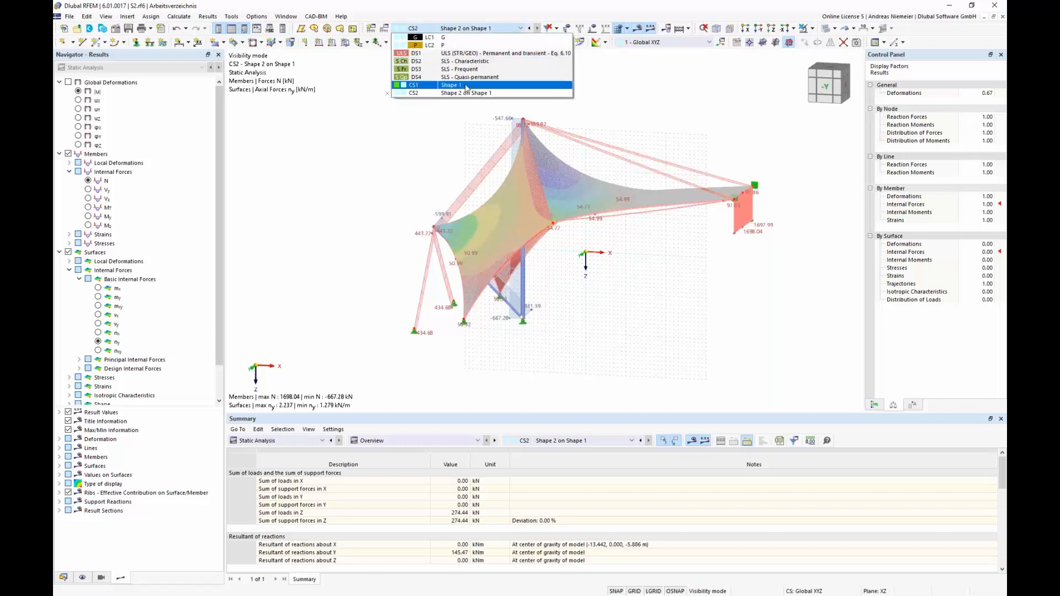
{"action": "left_click", "coordinate": [465, 85]}
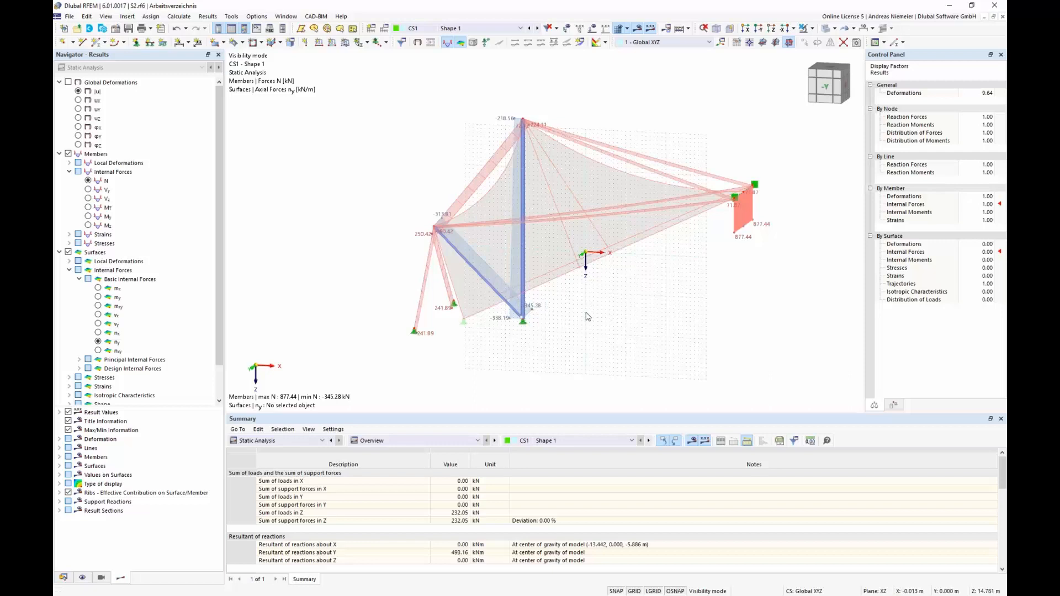
Step: Add load case LC3 named Q to the load cases table with the action category Imposed loads - category H: roofs
{"action": "left_click", "coordinate": [65, 577]}
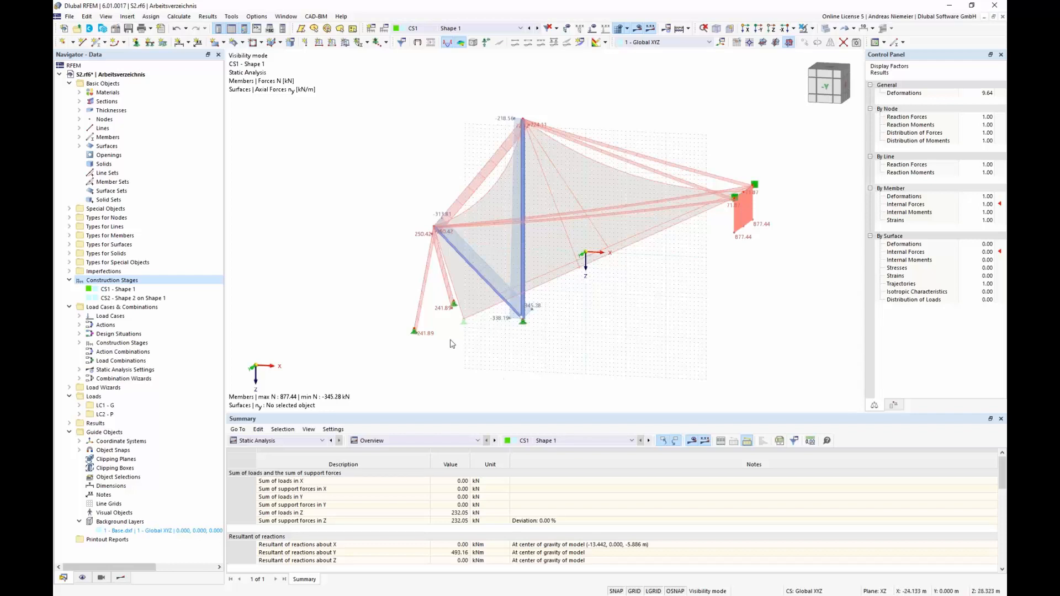
{"action": "left_click", "coordinate": [291, 440]}
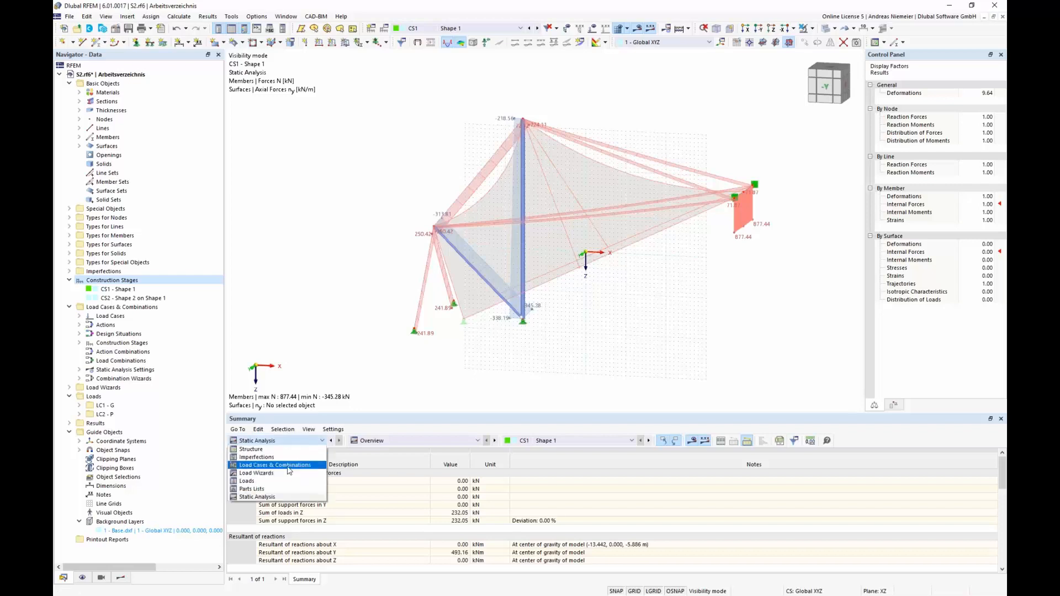
{"action": "left_click", "coordinate": [289, 467]}
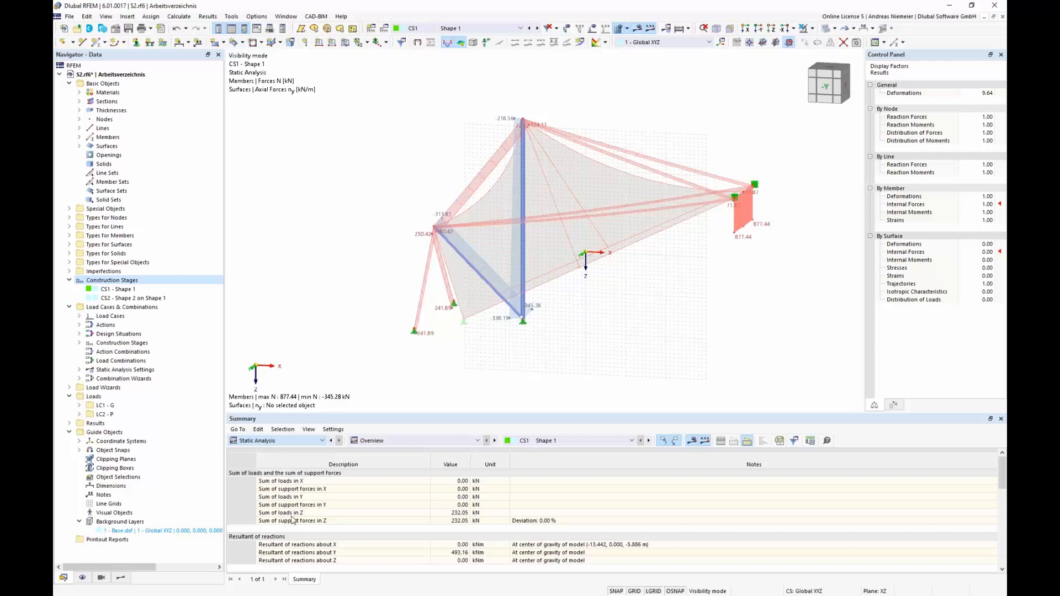
{"action": "left_click", "coordinate": [284, 441]}
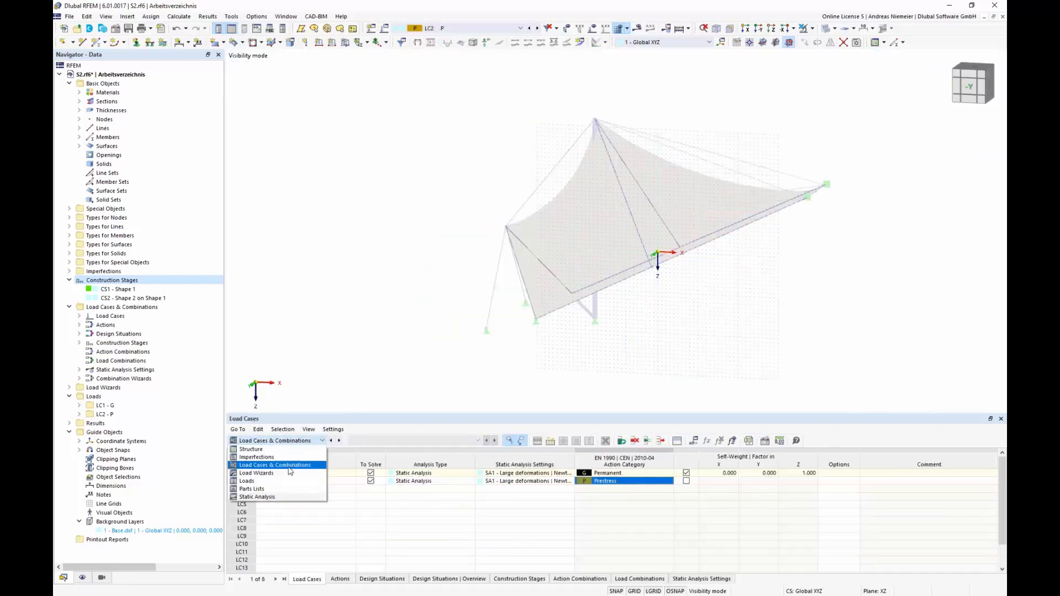
{"action": "left_click", "coordinate": [286, 465]}
{"action": "left_click", "coordinate": [398, 490]}
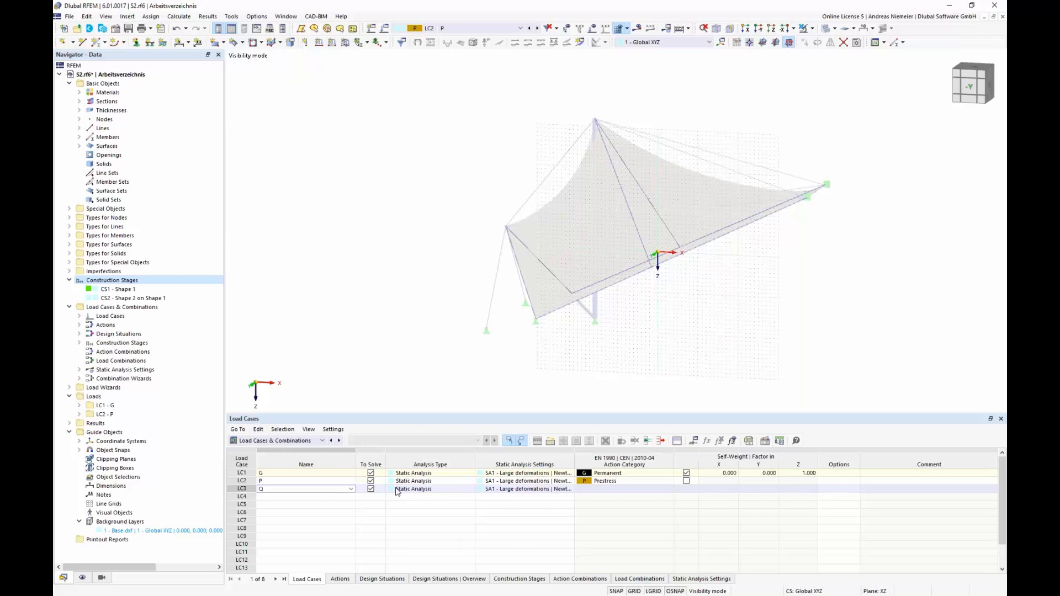
{"action": "left_click", "coordinate": [507, 523]}
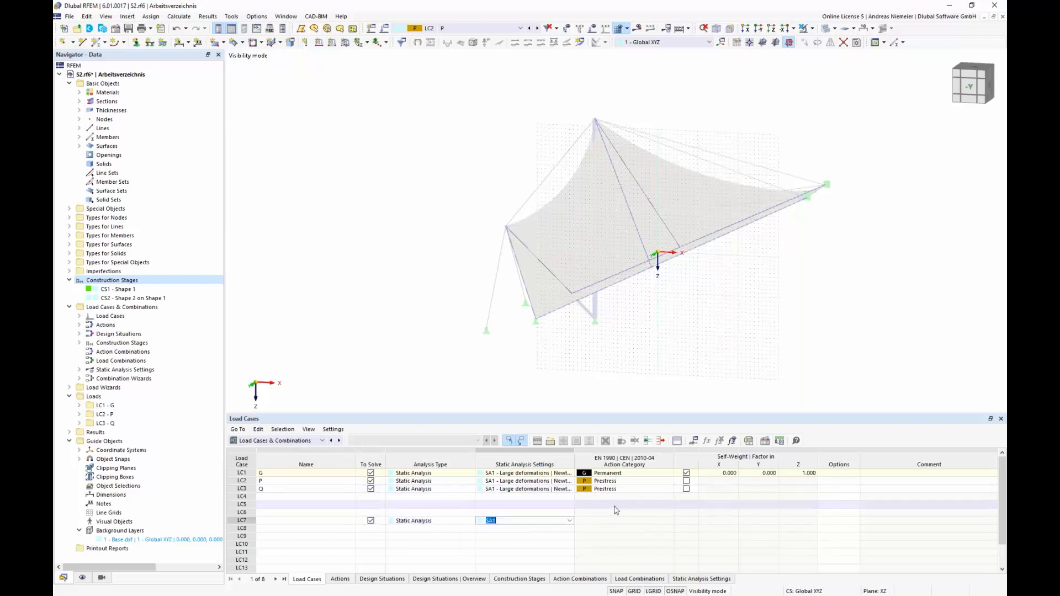
{"action": "left_click", "coordinate": [669, 490]}
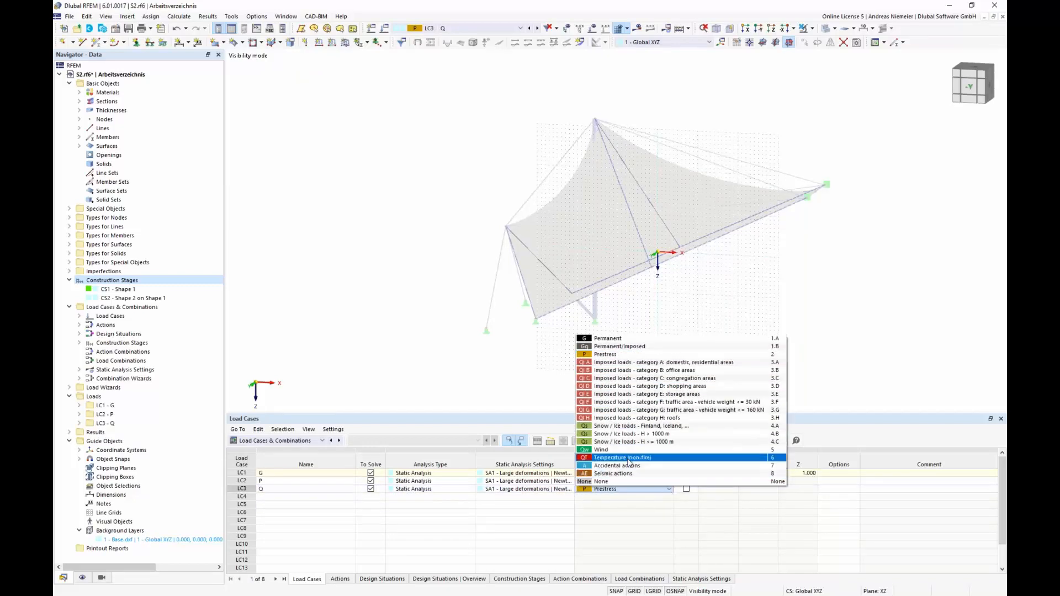
{"action": "left_click", "coordinate": [608, 421]}
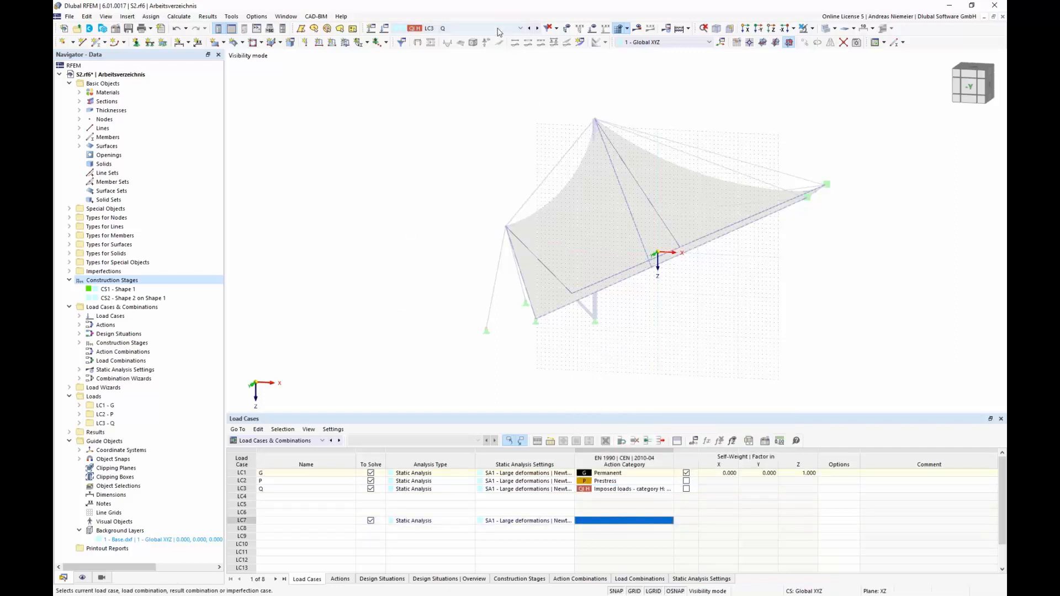
Step: Make load case LC1 - G current and cancel the visibility mode so all objects are displayed
{"action": "left_click", "coordinate": [470, 30]}
{"action": "left_click", "coordinate": [456, 41]}
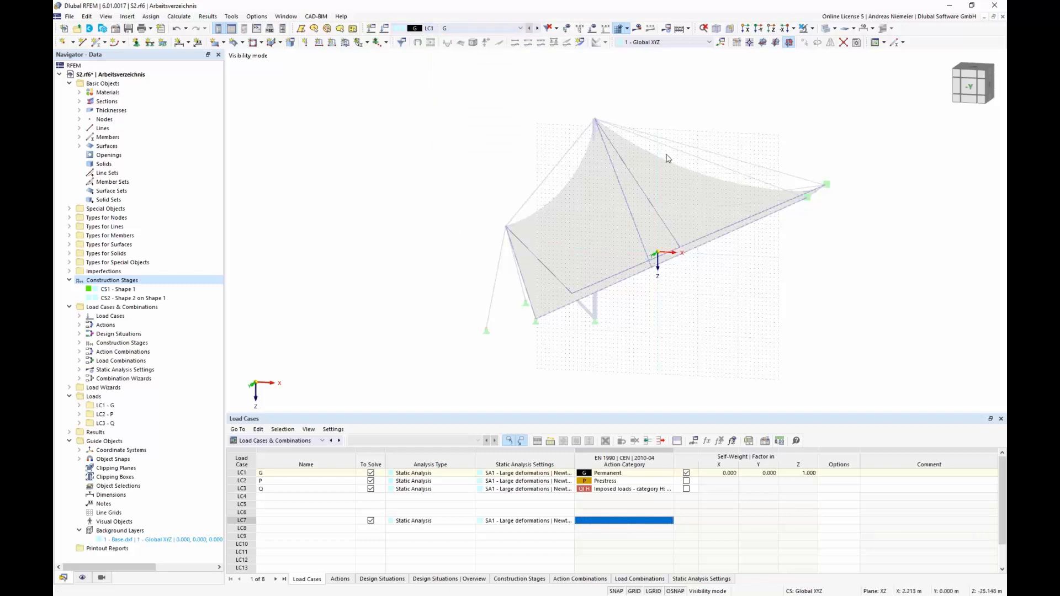
{"action": "scroll", "coordinate": [702, 326], "scroll_direction": "down", "scroll_amount": 2}
{"action": "middle_click_drag", "start_coordinate": [716, 315], "coordinate": [676, 314]}
{"action": "scroll", "coordinate": [676, 315], "scroll_direction": "down", "scroll_amount": 1}
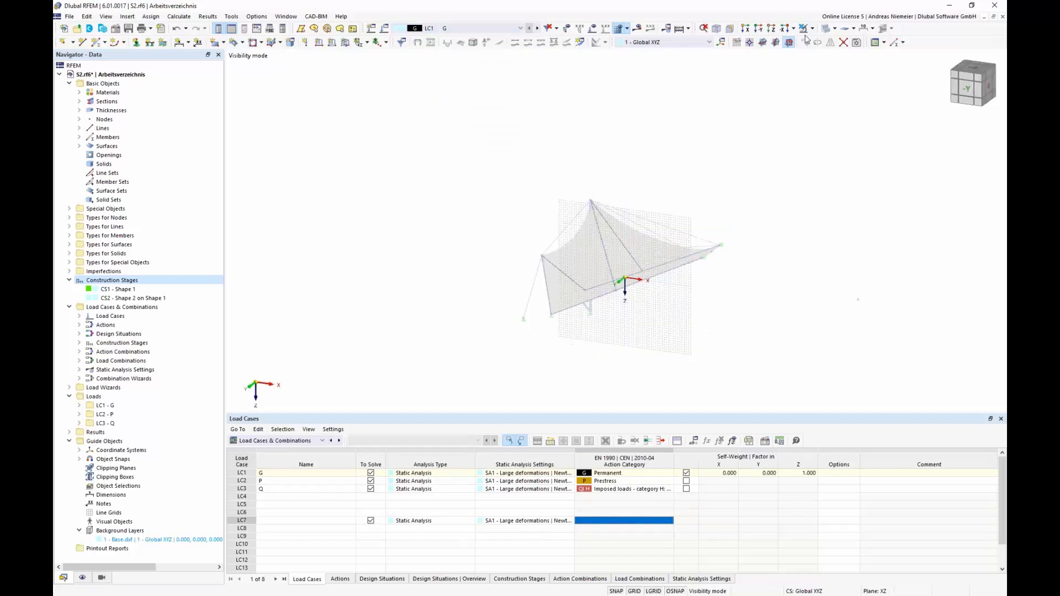
{"action": "left_click", "coordinate": [804, 28]}
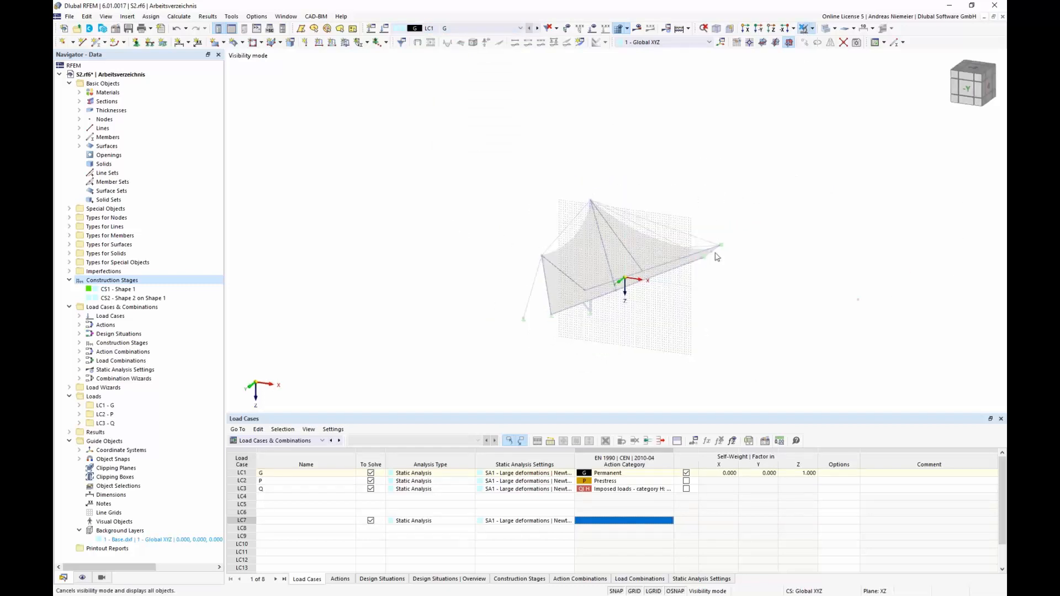
Step: Apply a uniform surface load of 0.20 kN/m² in the projected global Z direction to surfaces 1-4 in LC1, accepting the deletion of results
{"action": "left_click", "coordinate": [346, 43]}
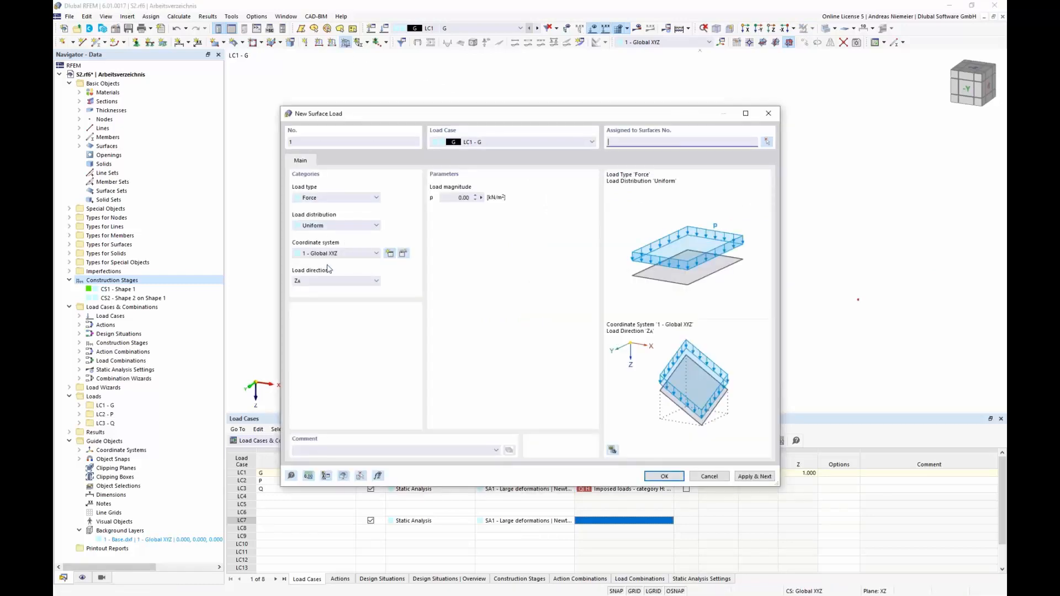
{"action": "left_click", "coordinate": [332, 282]}
{"action": "left_click", "coordinate": [381, 312]}
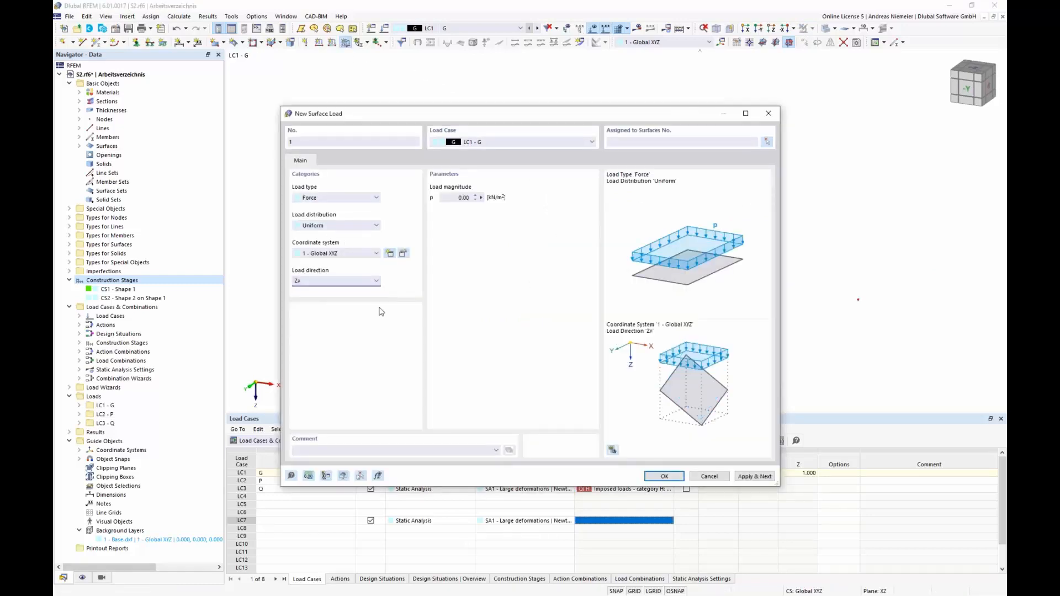
{"action": "left_click", "coordinate": [459, 197]}
{"action": "left_click", "coordinate": [664, 476]}
{"action": "left_click_drag", "start_coordinate": [466, 154], "coordinate": [466, 153]}
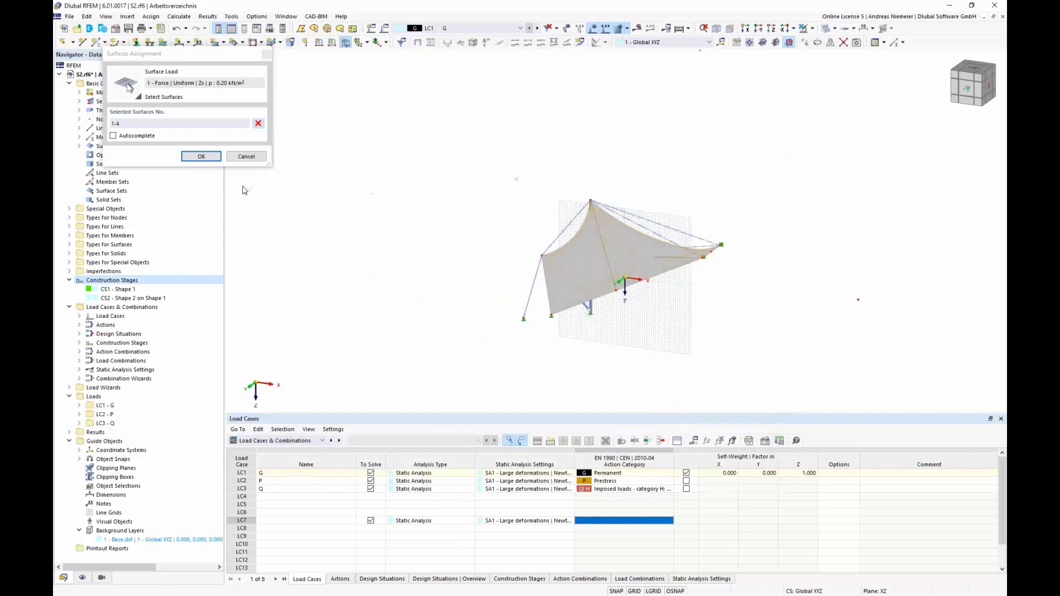
{"action": "left_click", "coordinate": [209, 157]}
{"action": "left_click", "coordinate": [587, 346]}
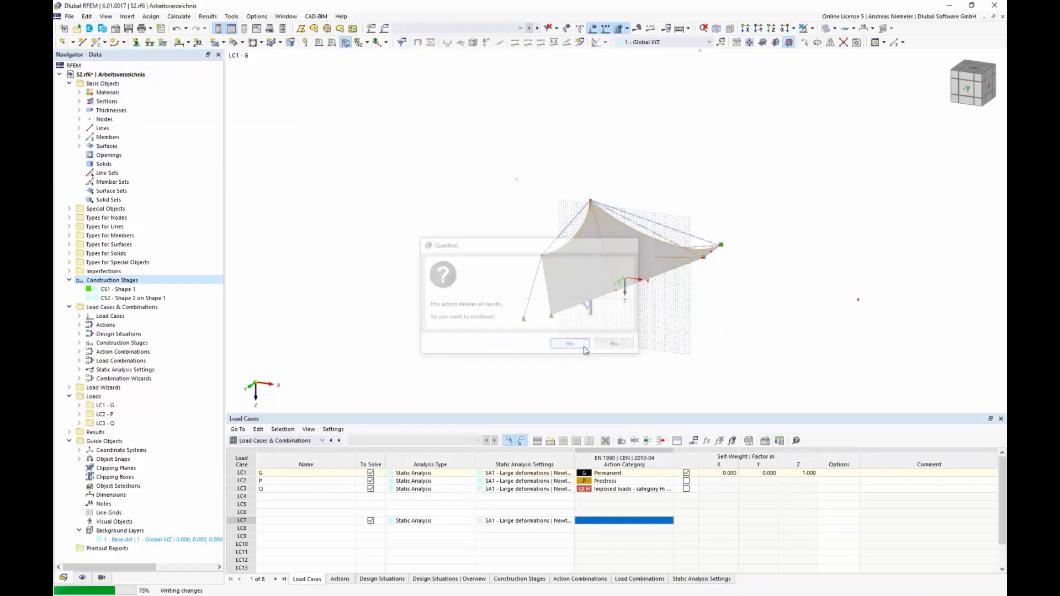
{"action": "middle_click_drag", "start_coordinate": [609, 215], "coordinate": [624, 310], "text": "ctrl"}
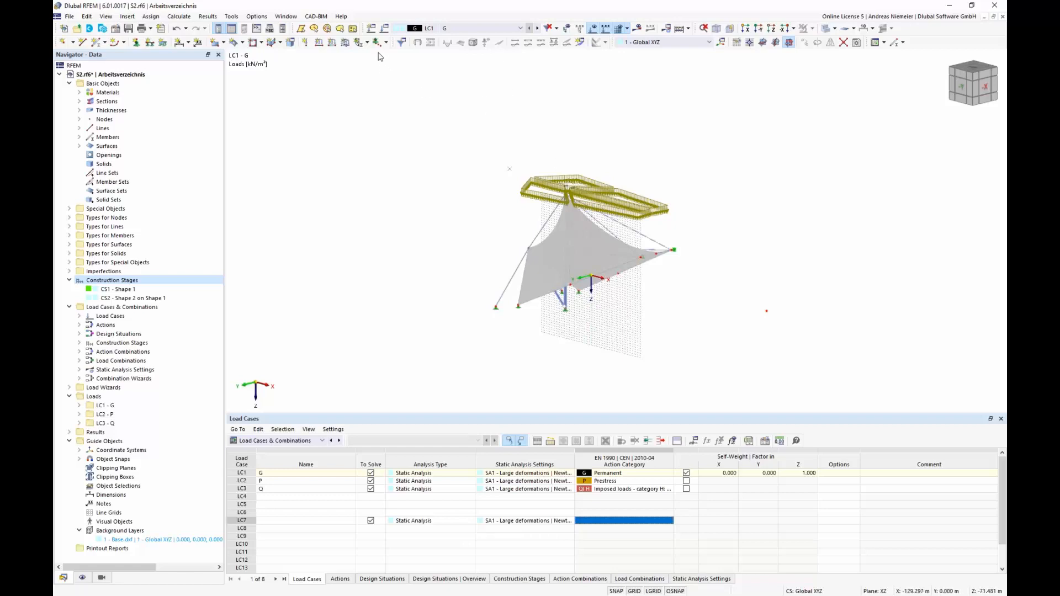
{"action": "left_click", "coordinate": [385, 35]}
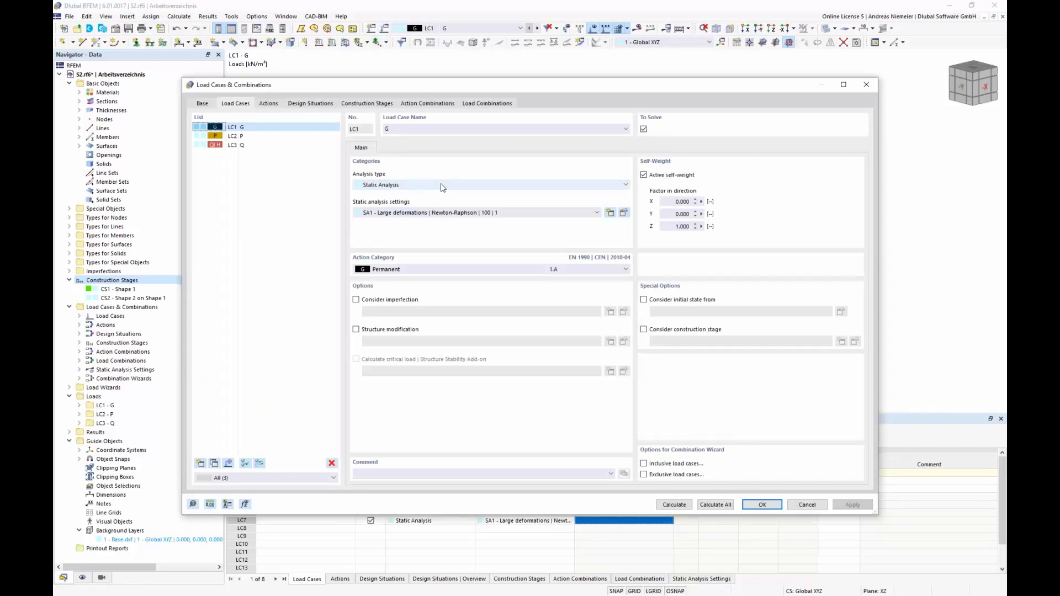
{"action": "left_click", "coordinate": [378, 104]}
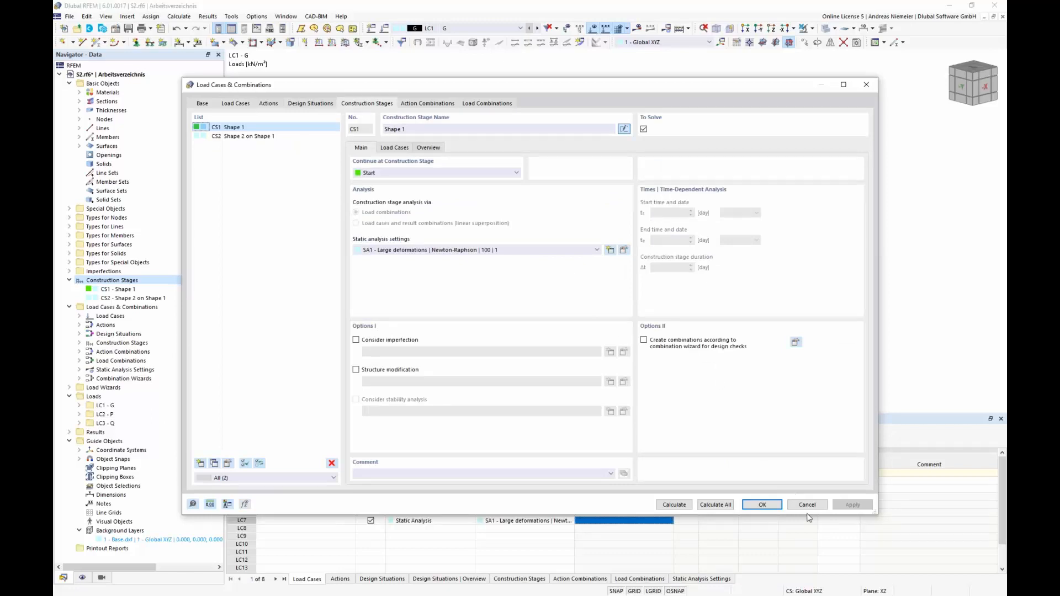
{"action": "left_click", "coordinate": [762, 504]}
Step: Create construction stage CS3 named "Structural Calculation on Shape 2", continuing from CS2
{"action": "middle_click_drag", "start_coordinate": [614, 339], "coordinate": [548, 336]}
{"action": "scroll", "coordinate": [546, 336], "scroll_direction": "up", "scroll_amount": 2}
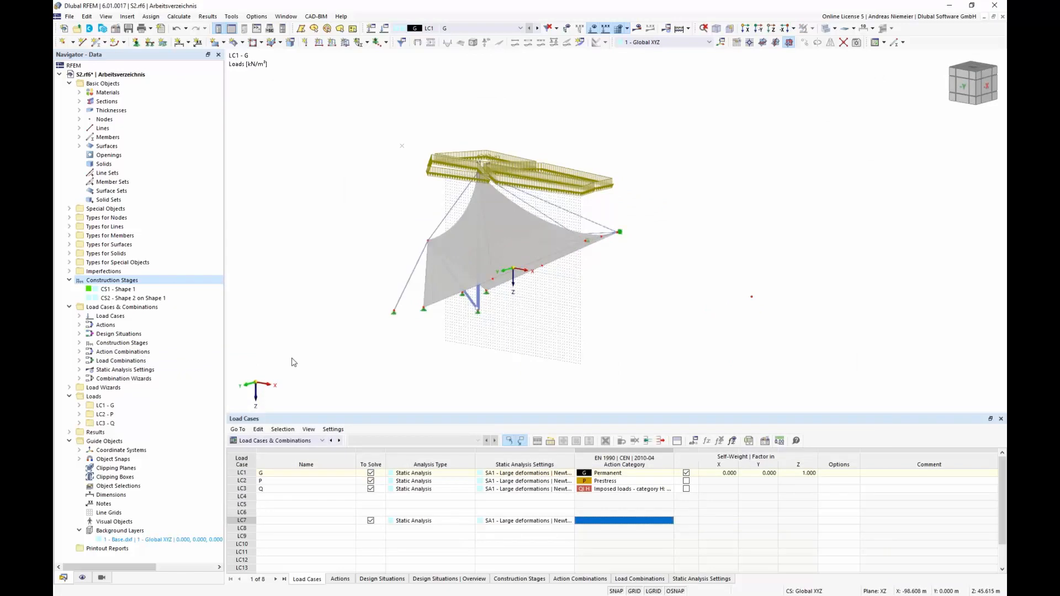
{"action": "right_click", "coordinate": [143, 281]}
{"action": "left_click", "coordinate": [166, 301]}
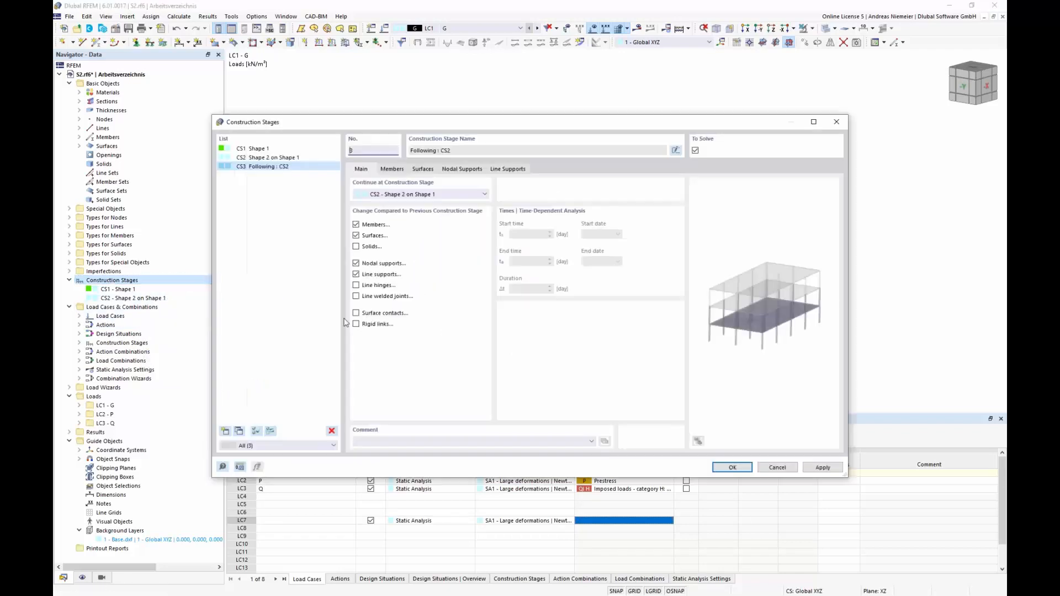
{"action": "left_click", "coordinate": [677, 151]}
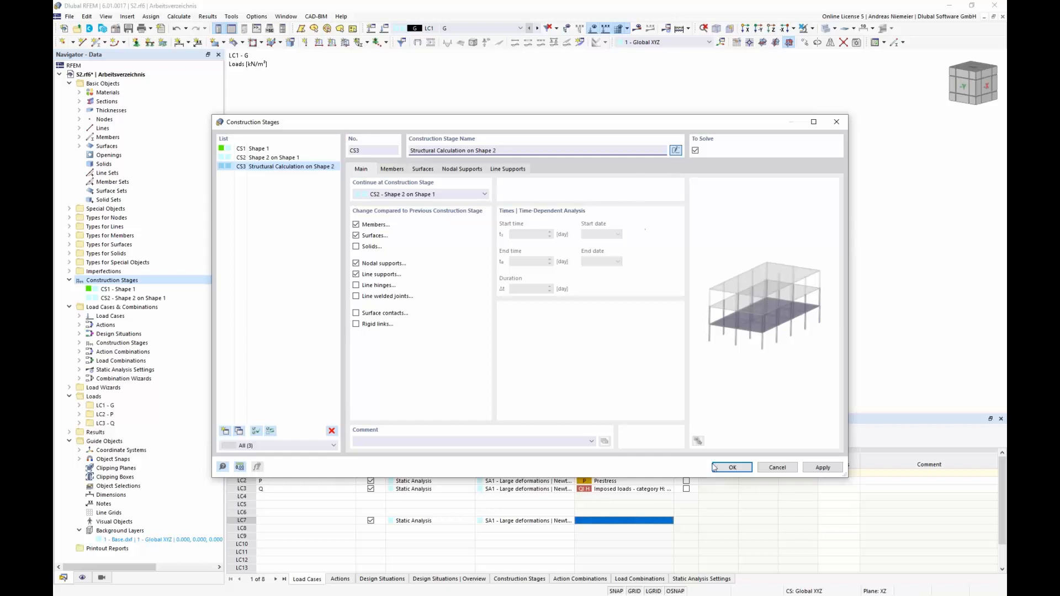
Step: Assign load case LC3 (Q) to construction stage CS3 in the load cases and combinations settings
{"action": "left_click", "coordinate": [730, 468]}
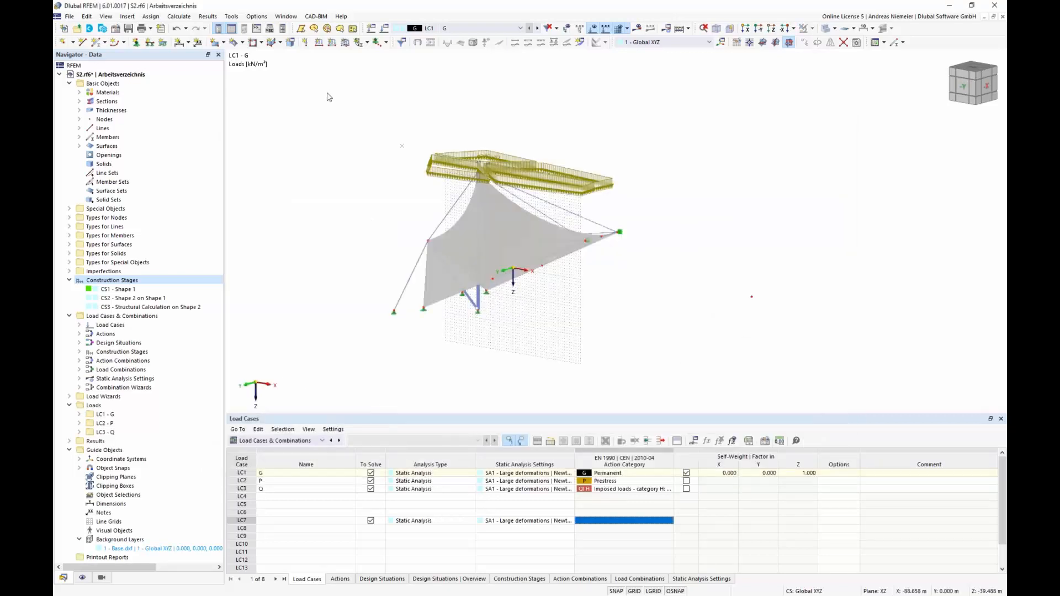
{"action": "left_click", "coordinate": [384, 29]}
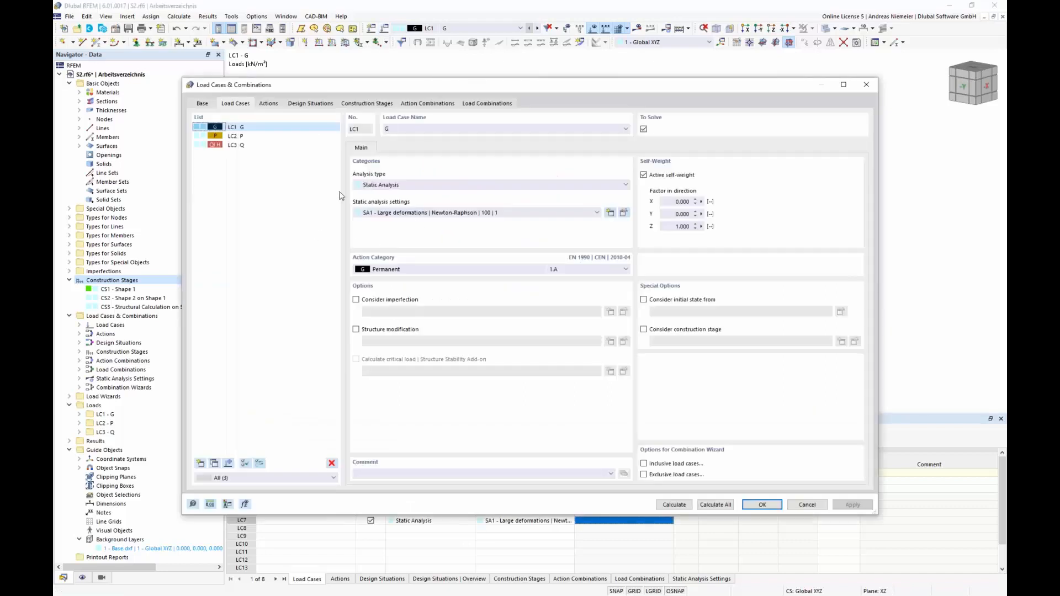
{"action": "left_click", "coordinate": [368, 105]}
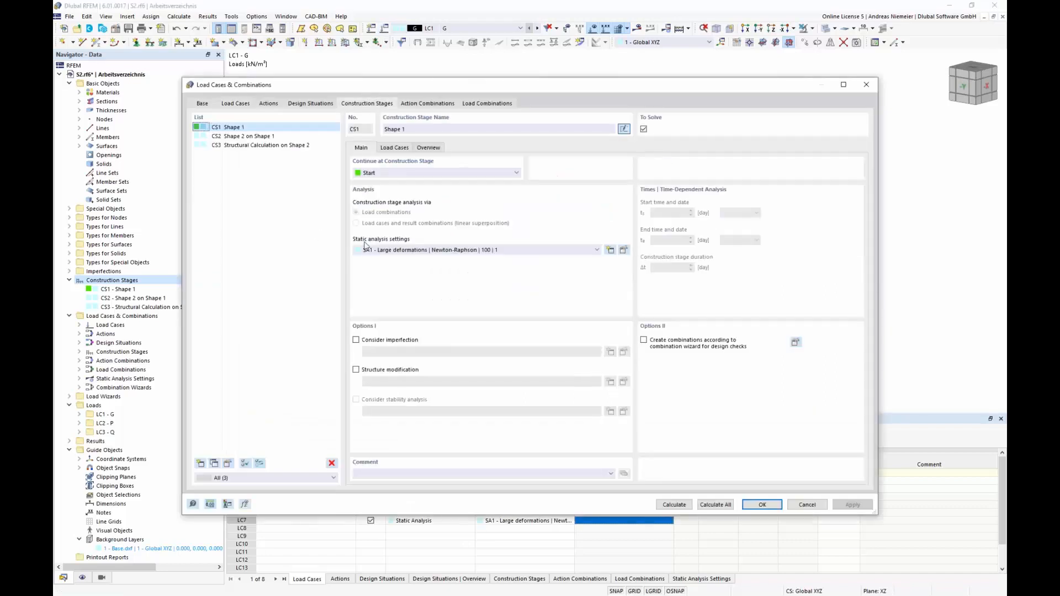
{"action": "left_click", "coordinate": [239, 136]}
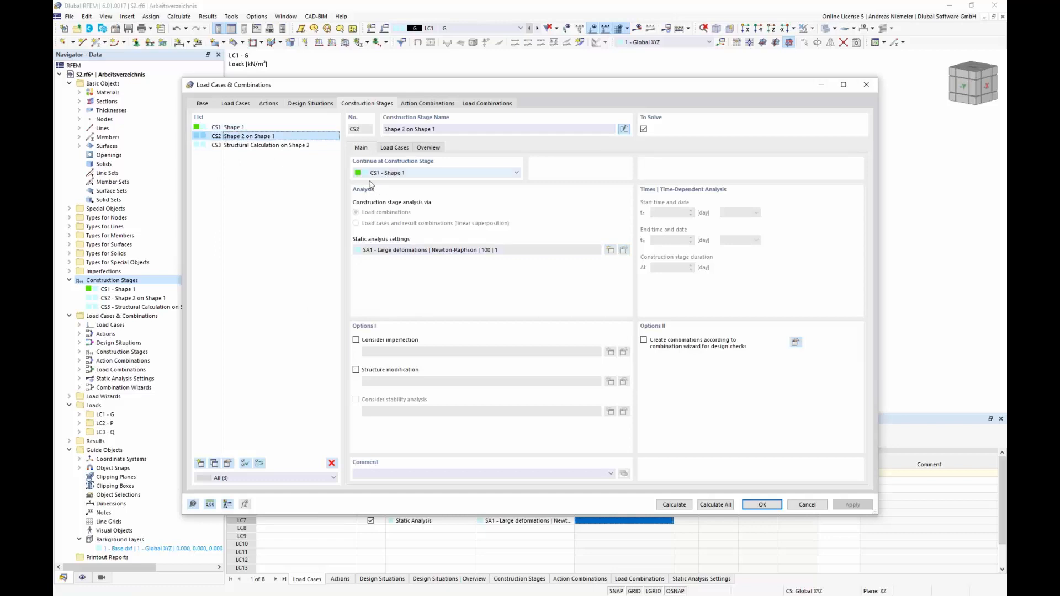
{"action": "left_click", "coordinate": [257, 145]}
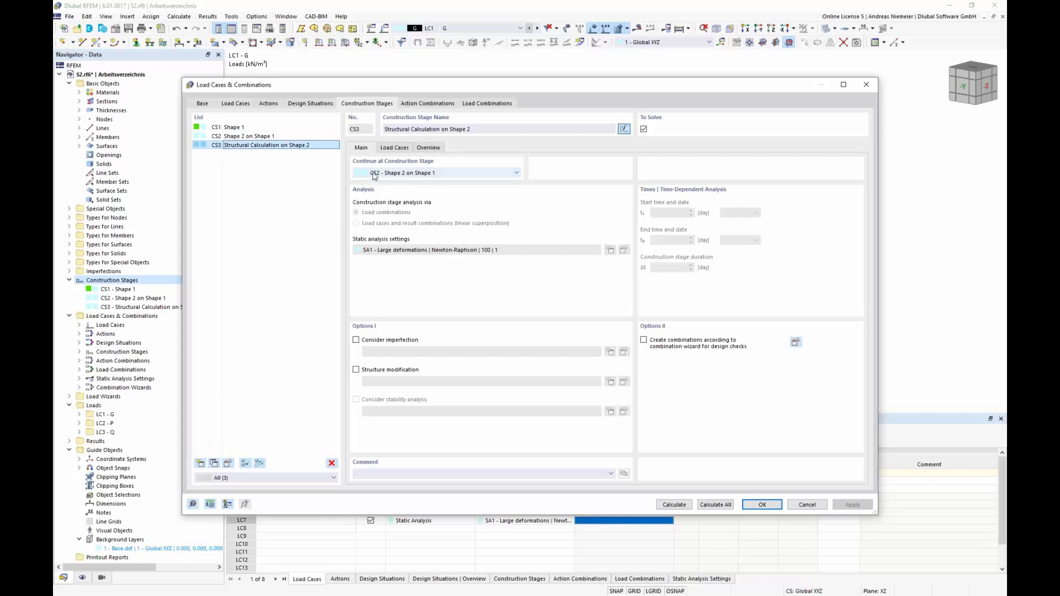
{"action": "left_click", "coordinate": [393, 148]}
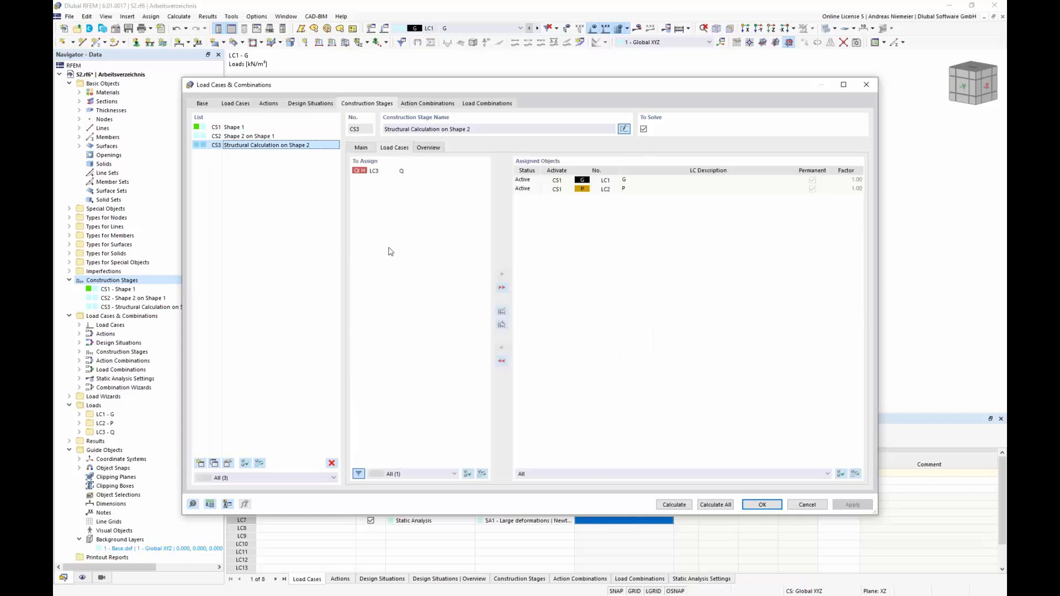
{"action": "double_click", "coordinate": [374, 171]}
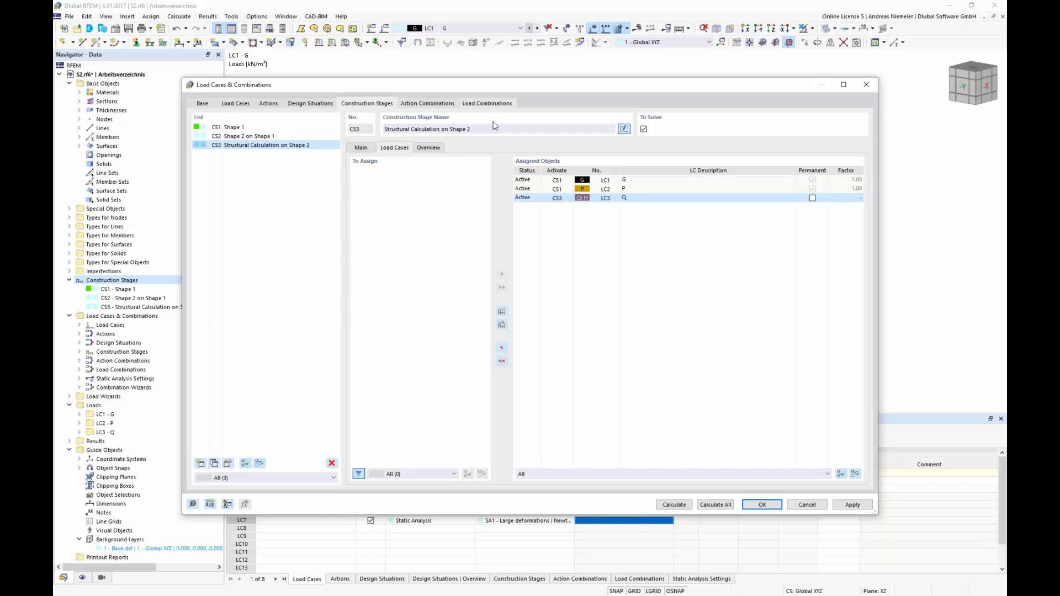
Step: Enable creating combinations according to the combination wizard for design checks for all three construction stages, CS1 to CS3
{"action": "left_click", "coordinate": [490, 105]}
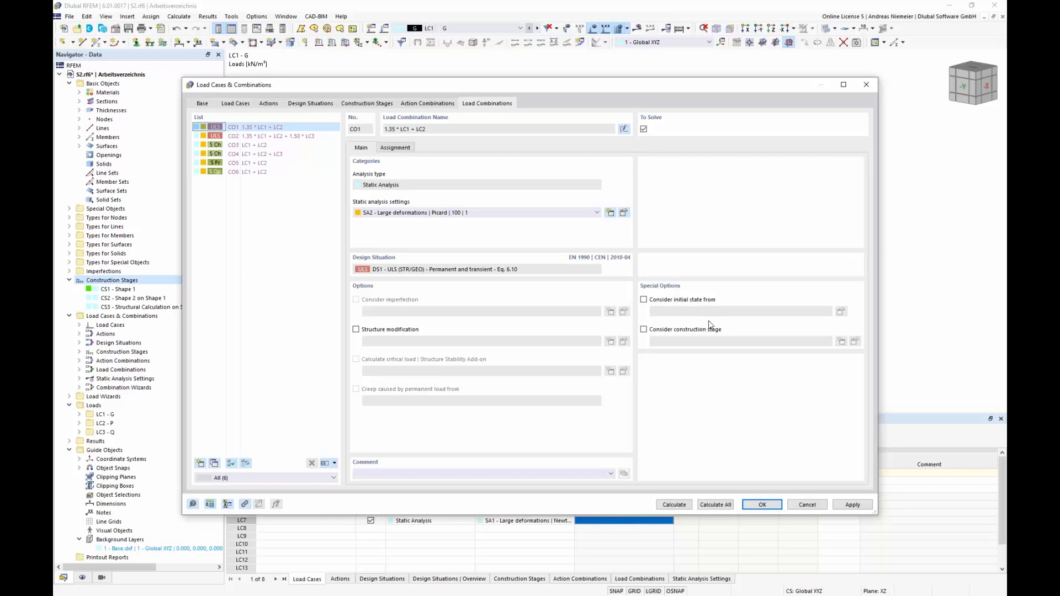
{"action": "left_click", "coordinate": [367, 104]}
{"action": "left_click_drag", "start_coordinate": [287, 145], "coordinate": [276, 131]}
{"action": "left_click", "coordinate": [361, 148]}
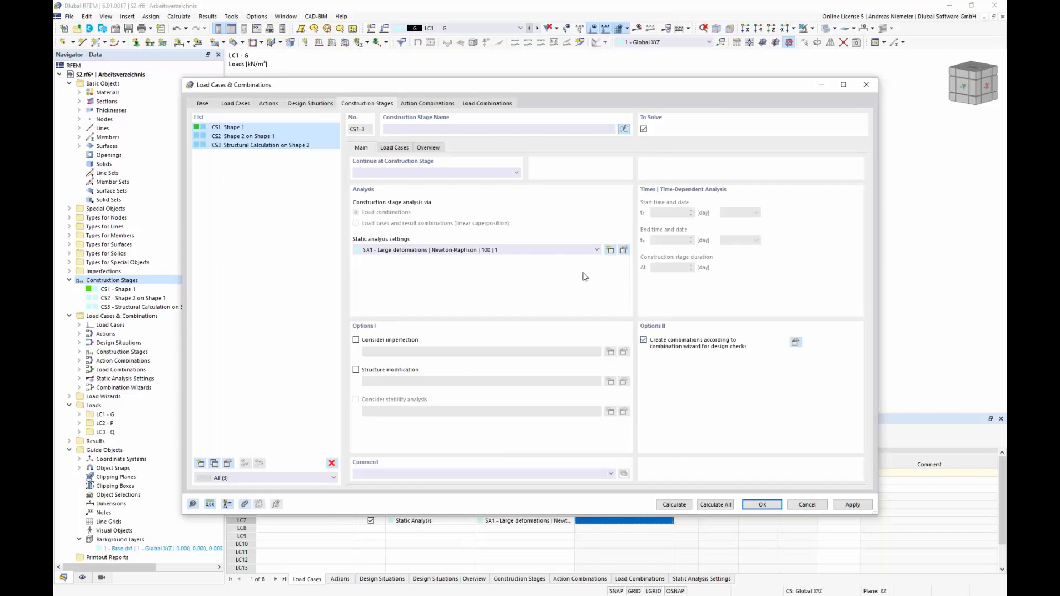
Step: Set combination wizard 1 to consider construction stages only and use analysis settings SA3 - Large deformations | Newton-Raphson | 100 | 1
{"action": "left_click", "coordinate": [310, 104]}
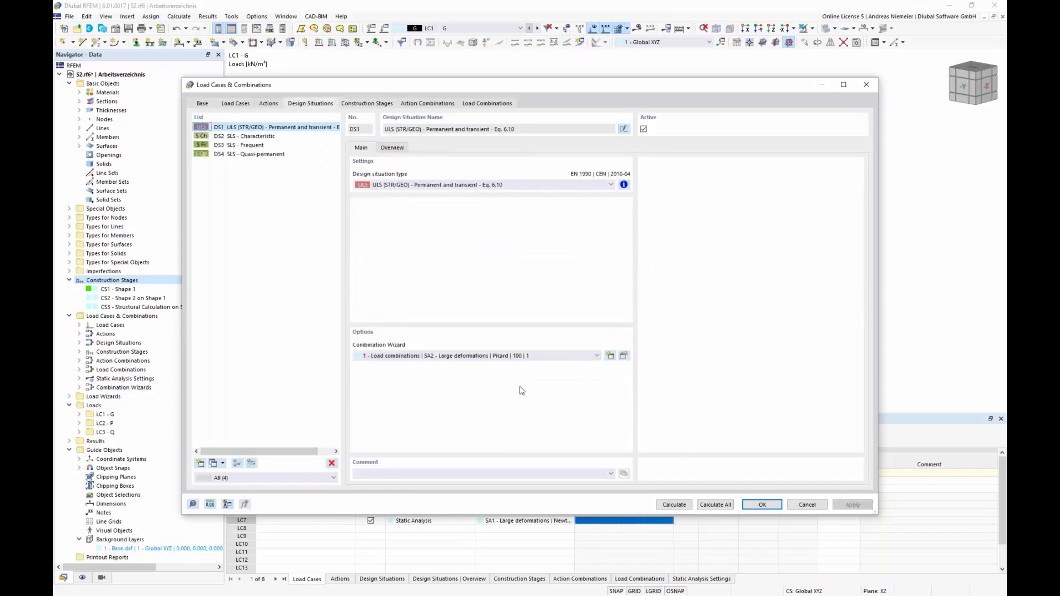
{"action": "left_click", "coordinate": [624, 355]}
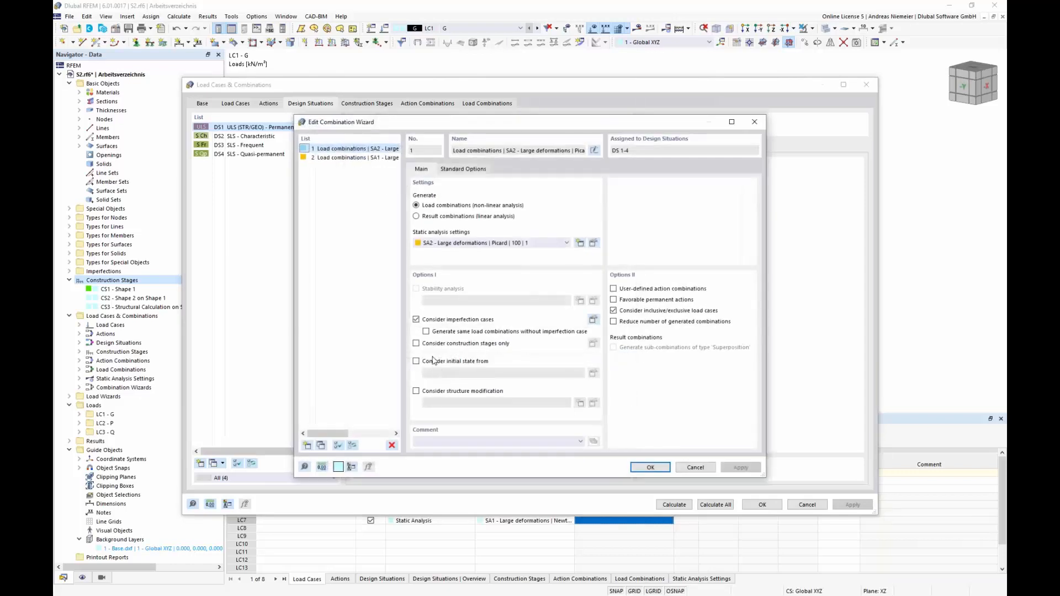
{"action": "left_click", "coordinate": [416, 344]}
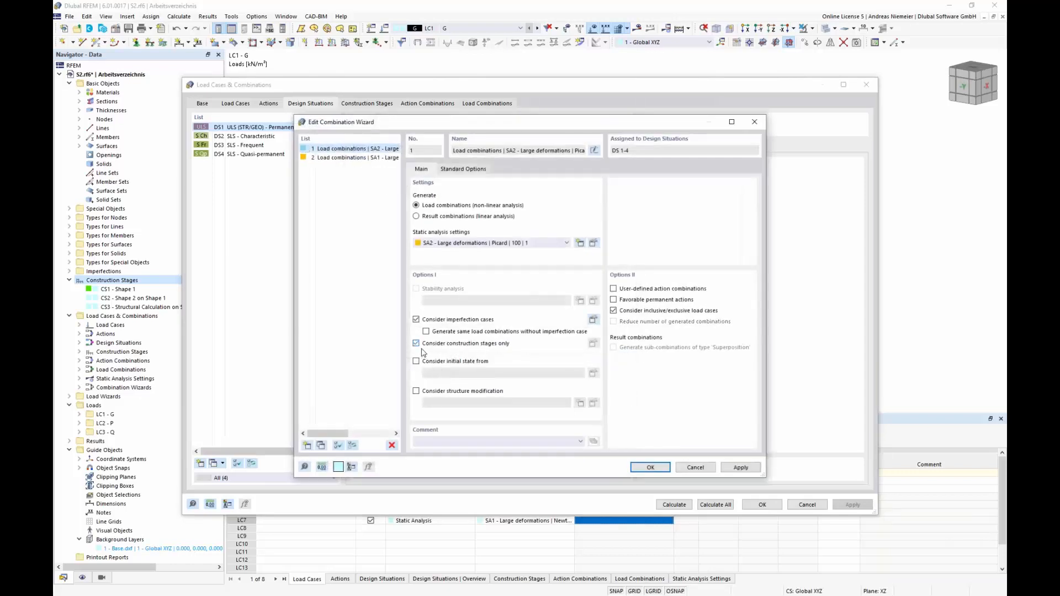
{"action": "left_click", "coordinate": [496, 248]}
{"action": "left_click", "coordinate": [499, 267]}
{"action": "left_click", "coordinate": [655, 469]}
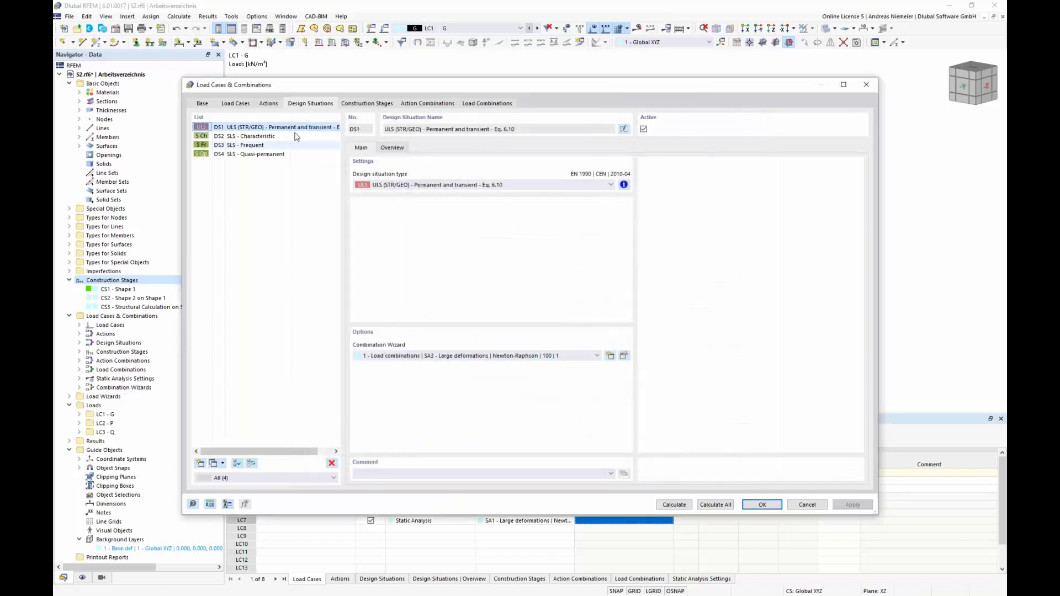
Step: Examine the generated load combinations for their construction stages and initial states, and check the load cases assigned to CO8
{"action": "left_click", "coordinate": [485, 104]}
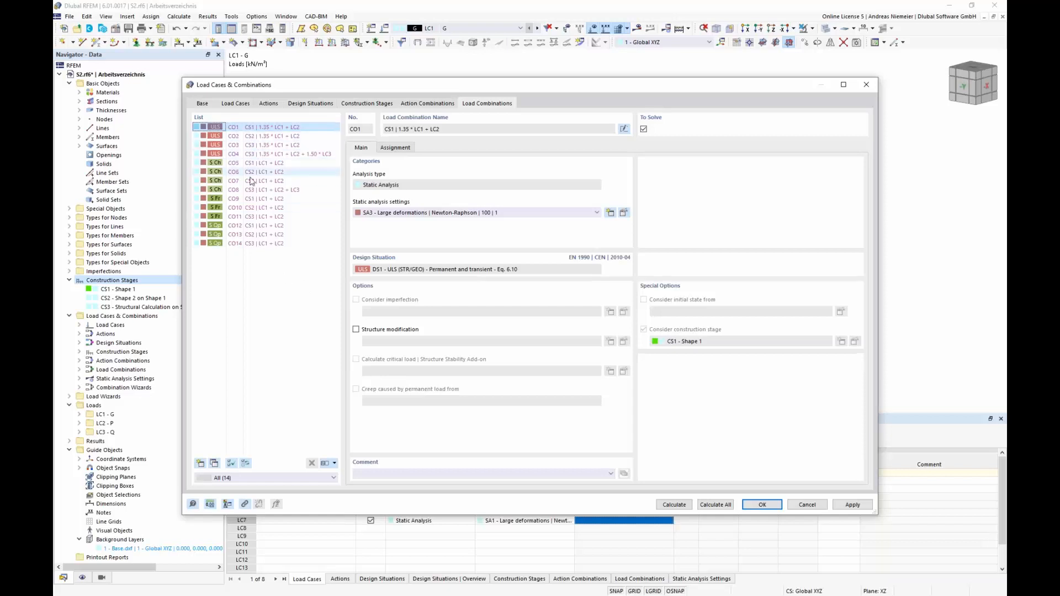
{"action": "left_click", "coordinate": [252, 137]}
{"action": "left_click", "coordinate": [254, 145]}
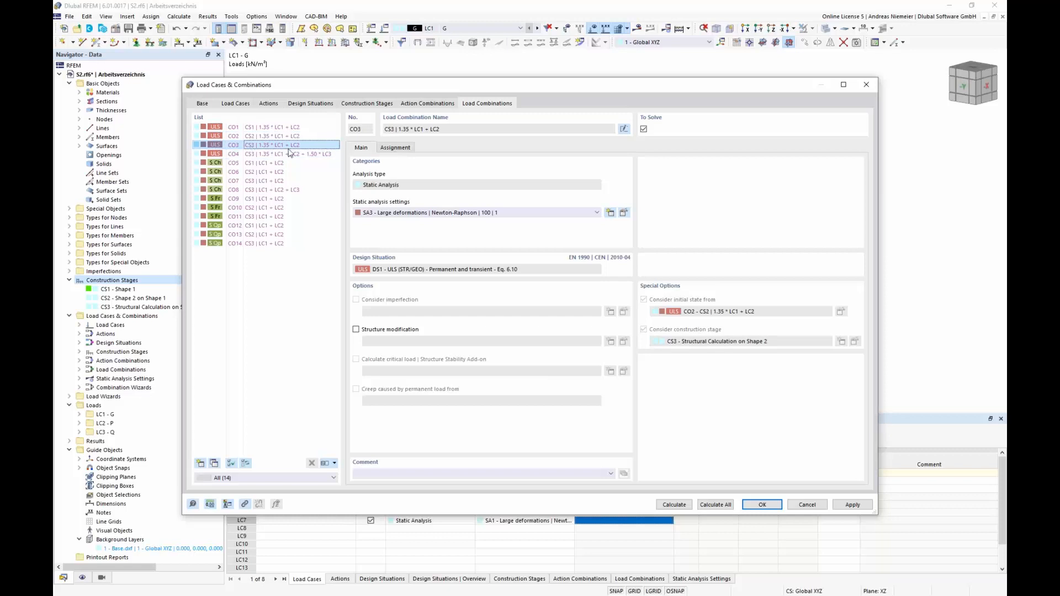
{"action": "left_click", "coordinate": [251, 164]}
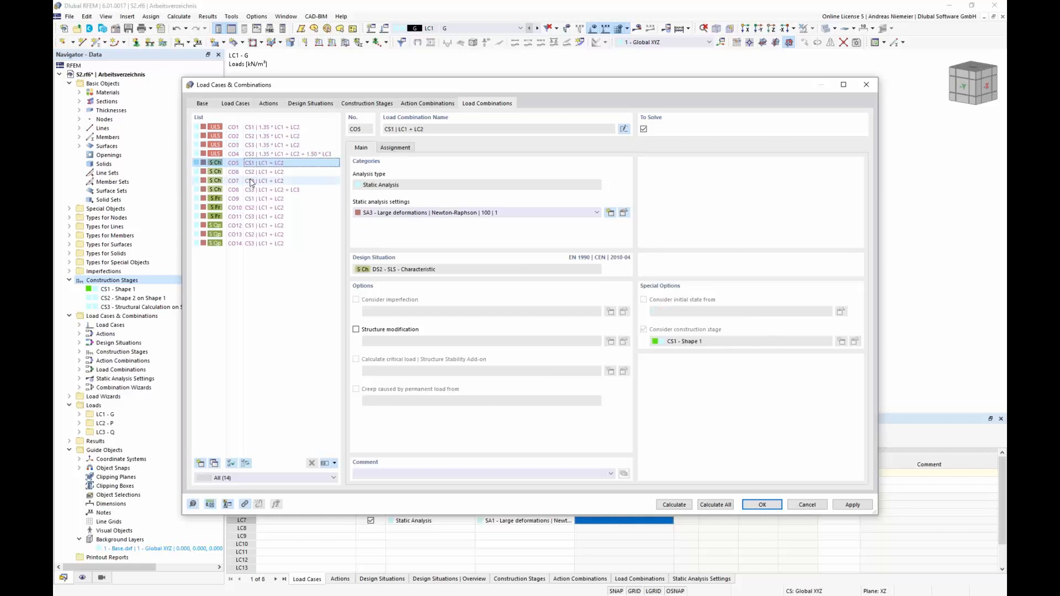
{"action": "left_click", "coordinate": [251, 181]}
{"action": "left_click", "coordinate": [252, 208]}
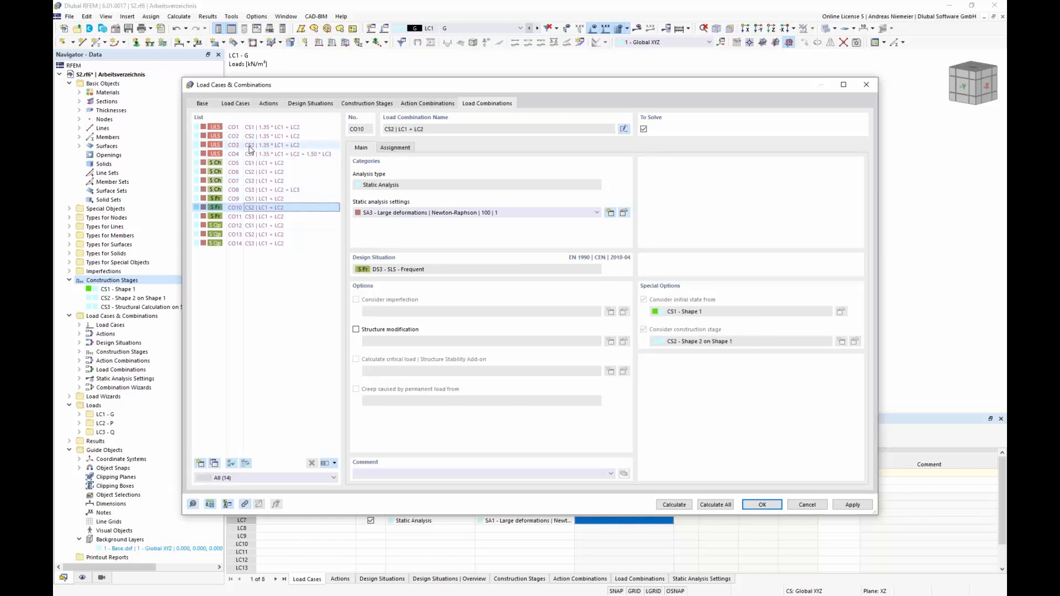
{"action": "left_click", "coordinate": [252, 190]}
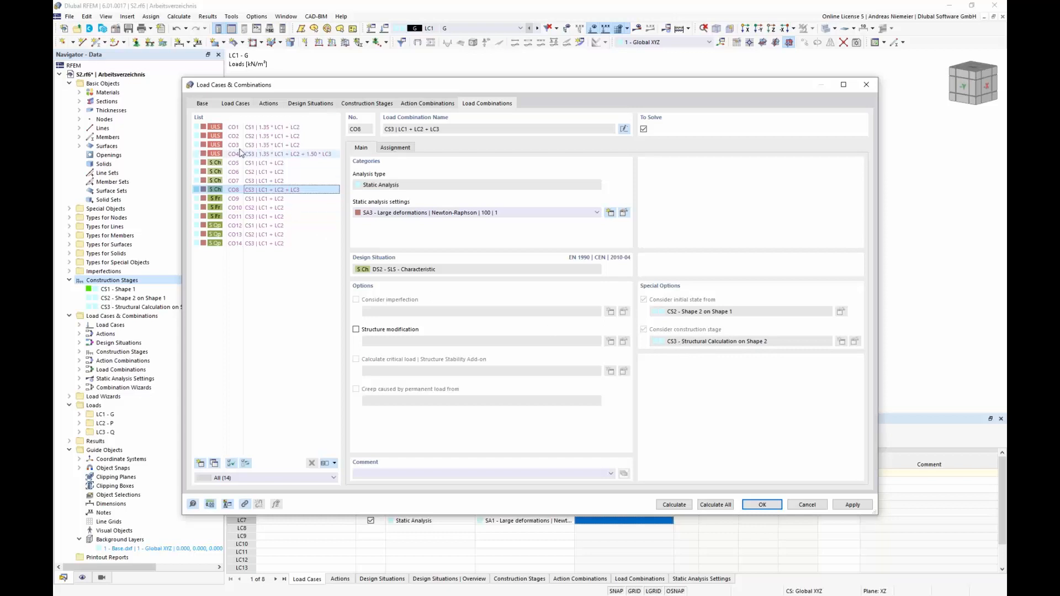
{"action": "left_click", "coordinate": [397, 148]}
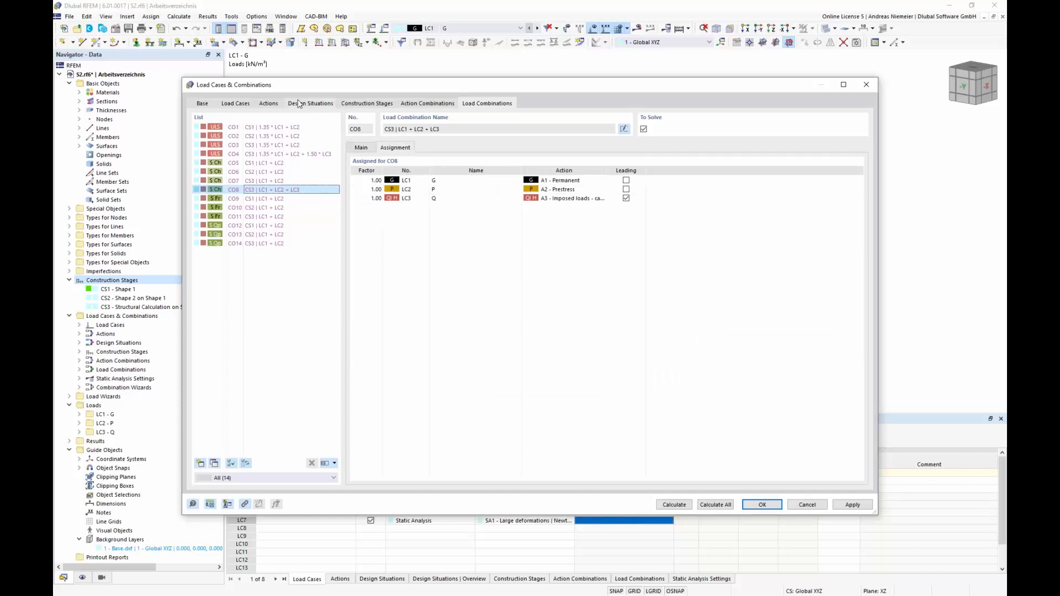
Step: Exclude load cases LC1 to LC3 from solving and run the calculation of everything else
{"action": "left_click", "coordinate": [231, 109]}
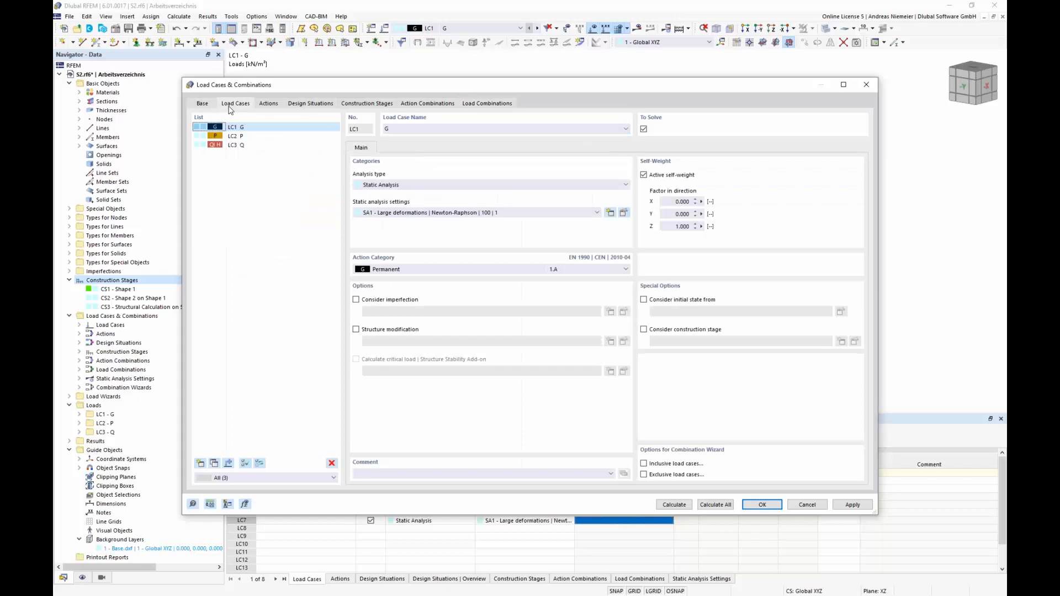
{"action": "left_click", "coordinate": [235, 145], "text": "shift"}
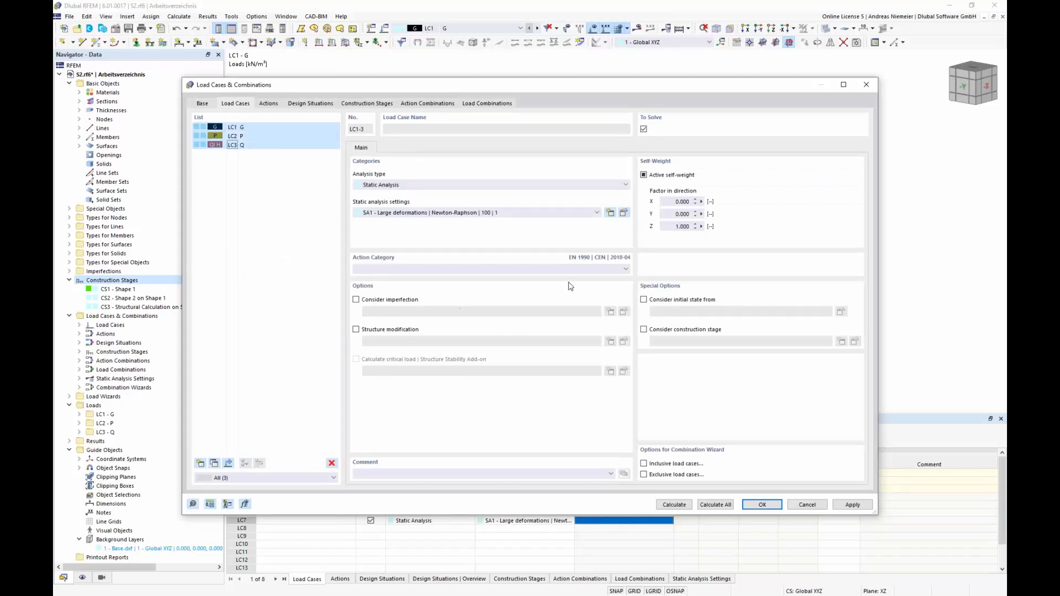
{"action": "left_click", "coordinate": [644, 129]}
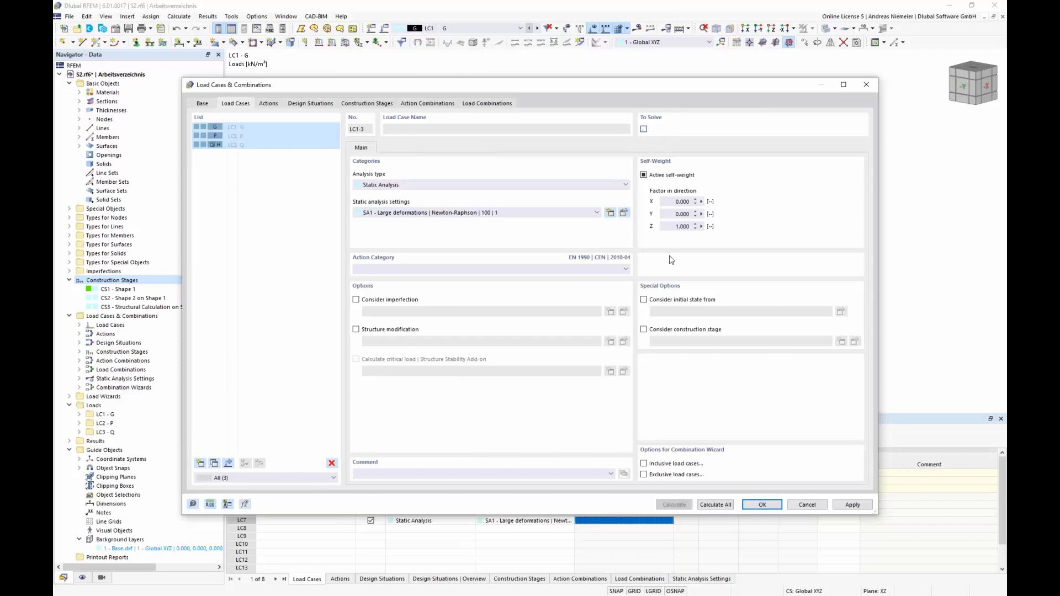
{"action": "left_click", "coordinate": [493, 105]}
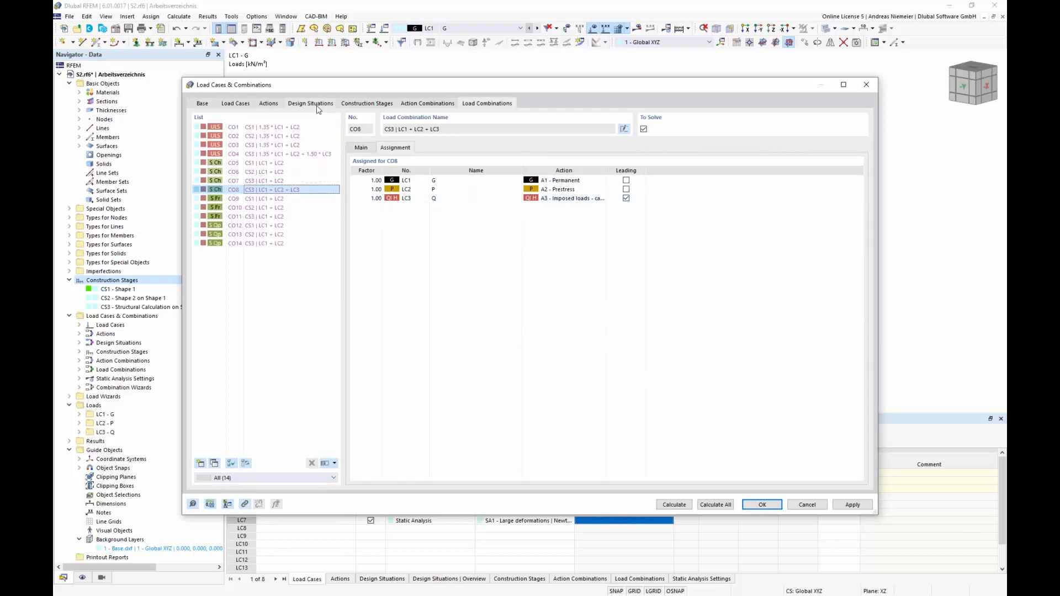
{"action": "left_click", "coordinate": [715, 504]}
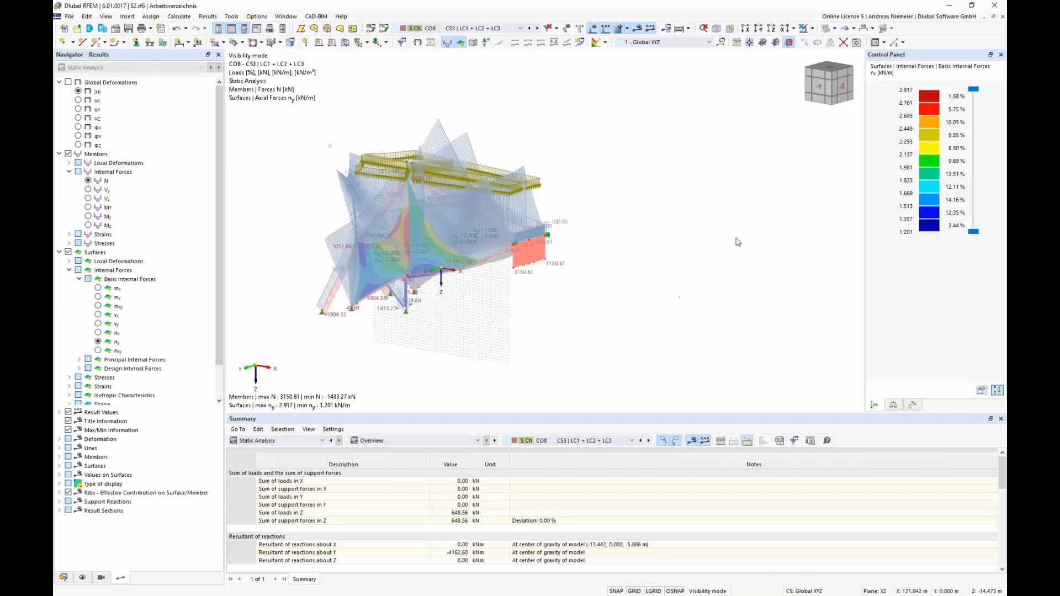
Step: Hide the loads in the CO8 results view so the membrane and member forces can be inspected
{"action": "middle_click_drag", "start_coordinate": [437, 320], "coordinate": [544, 298]}
{"action": "left_click", "coordinate": [594, 31]}
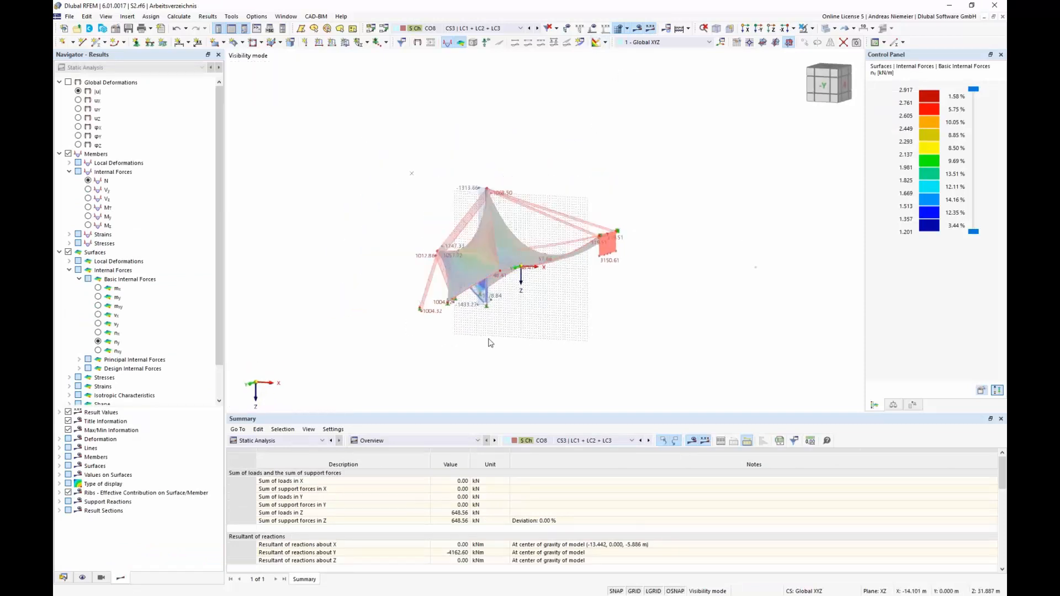
{"action": "middle_click_drag", "start_coordinate": [488, 332], "coordinate": [502, 331], "text": "ctrl"}
{"action": "scroll", "coordinate": [510, 305], "scroll_direction": "up", "scroll_amount": 3}
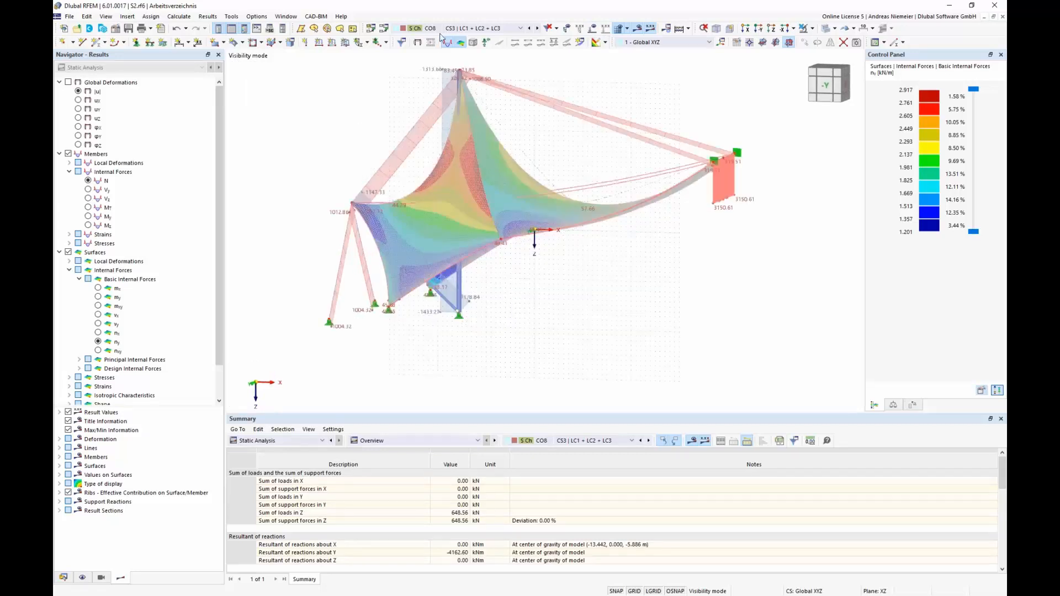
Step: Display the results of load combination CO3 (CS3 | 1.35 * LC1 + LC2) and inspect the forces from several sides
{"action": "left_click", "coordinate": [475, 28]}
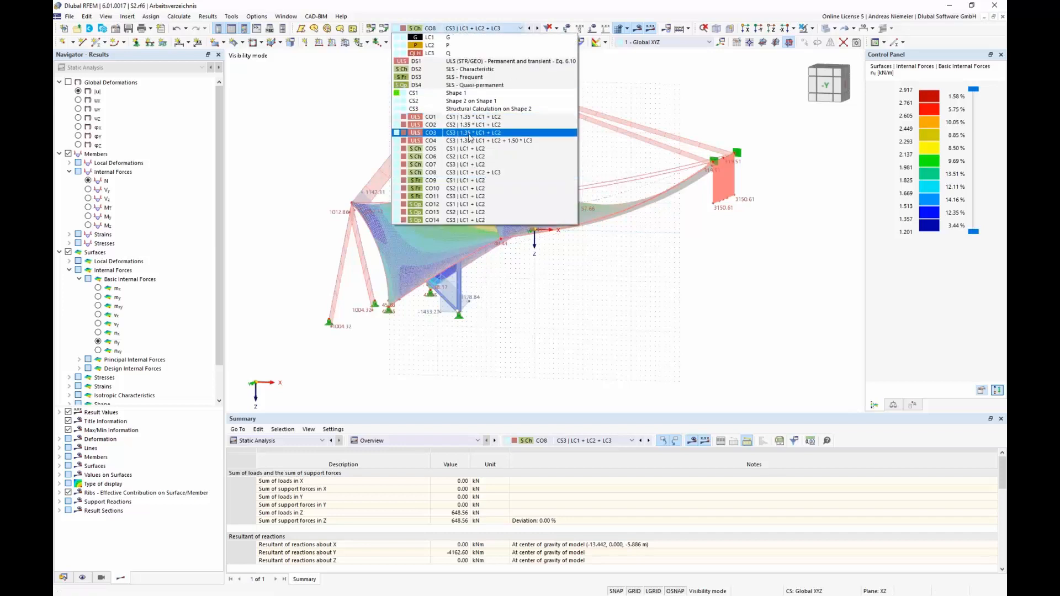
{"action": "left_click", "coordinate": [540, 277]}
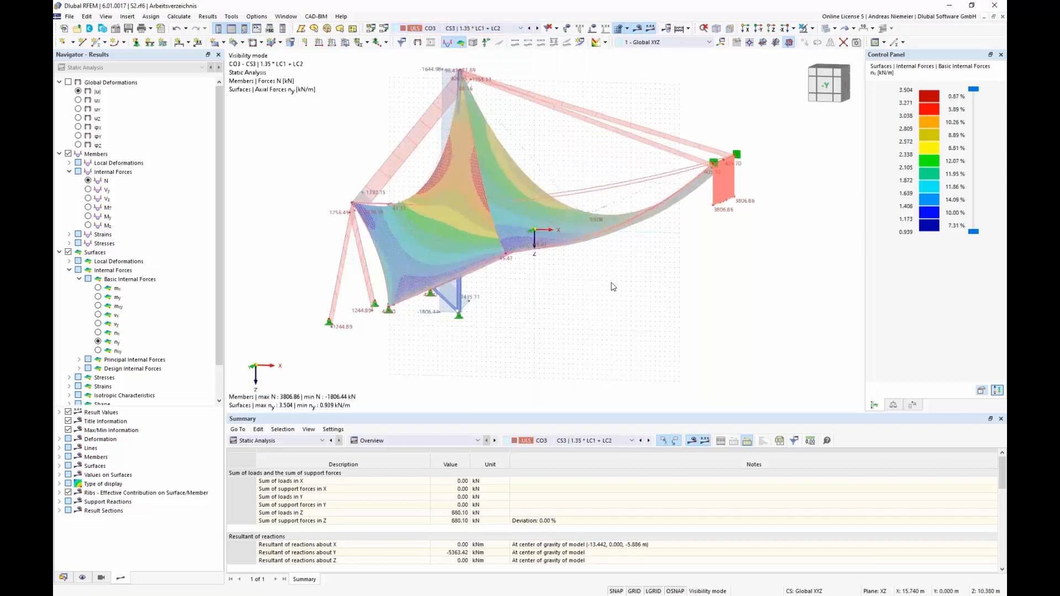
{"action": "scroll", "coordinate": [611, 283], "scroll_direction": "up", "scroll_amount": 2}
{"action": "middle_click_drag", "start_coordinate": [611, 285], "coordinate": [513, 283], "text": "ctrl"}
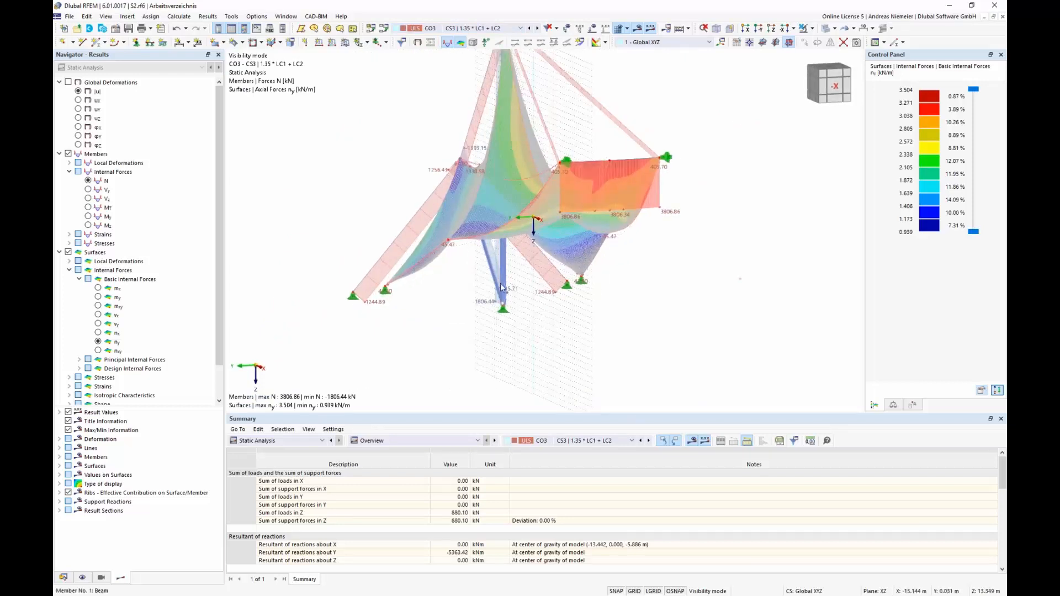
{"action": "middle_click_drag", "start_coordinate": [402, 381], "coordinate": [511, 386], "text": "ctrl"}
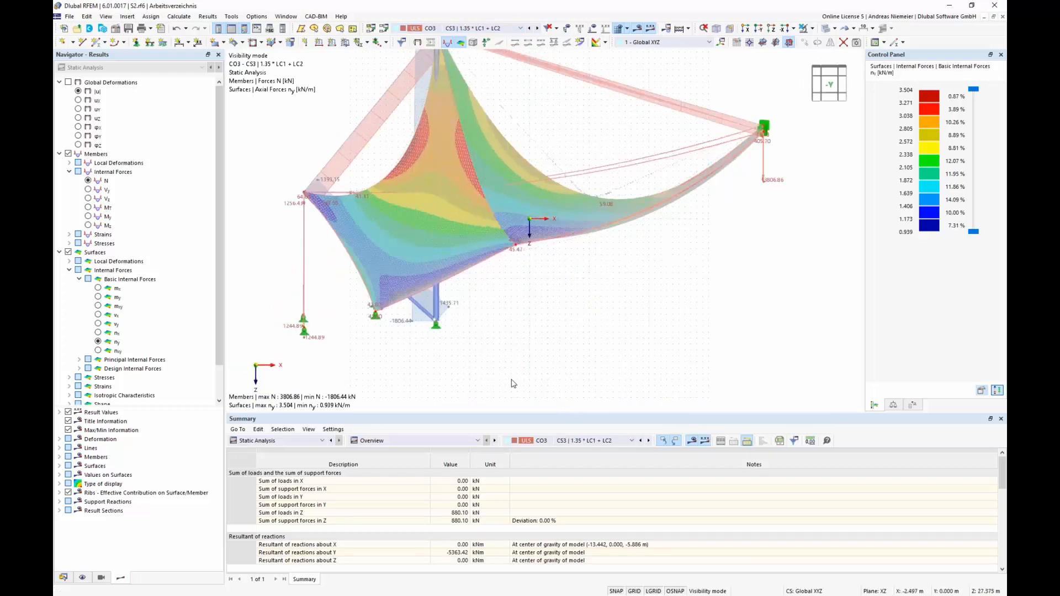
{"action": "left_click", "coordinate": [458, 28]}
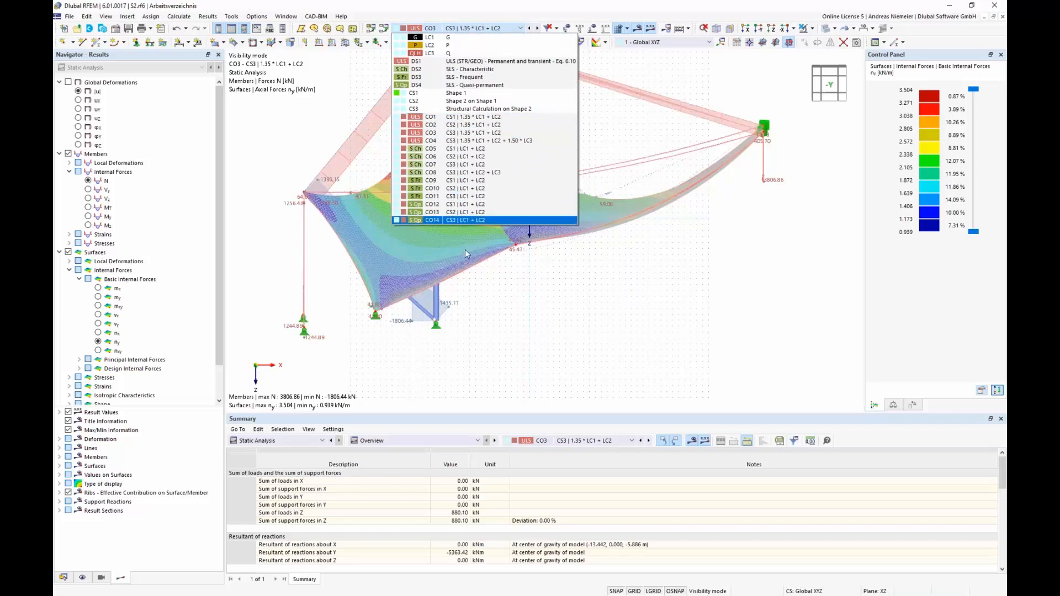
{"action": "left_click", "coordinate": [631, 307]}
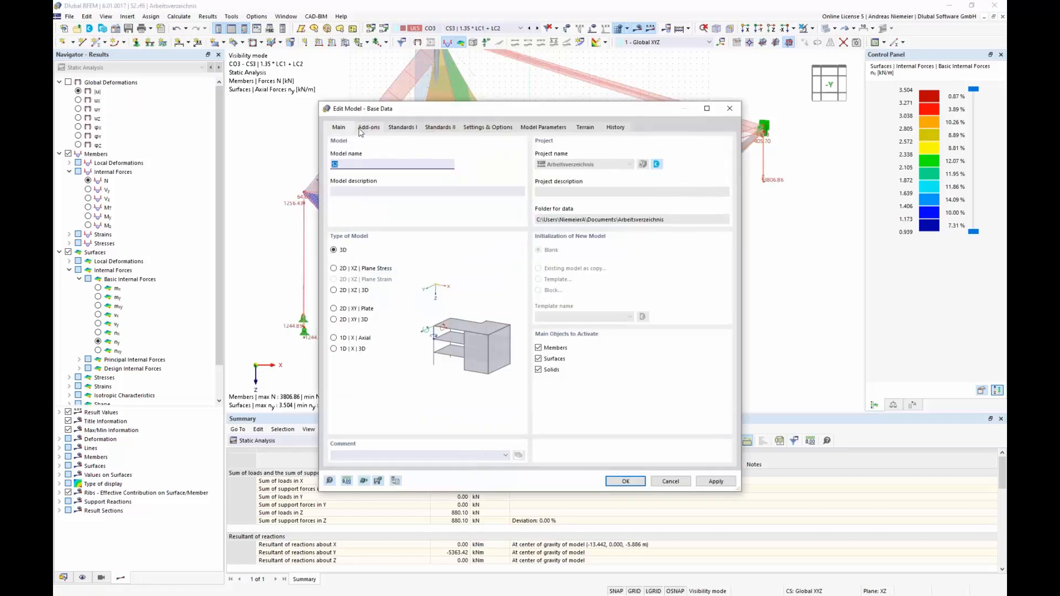
Step: Review the activated add-ons in the model's base data and close the dialog
{"action": "left_click", "coordinate": [365, 128]}
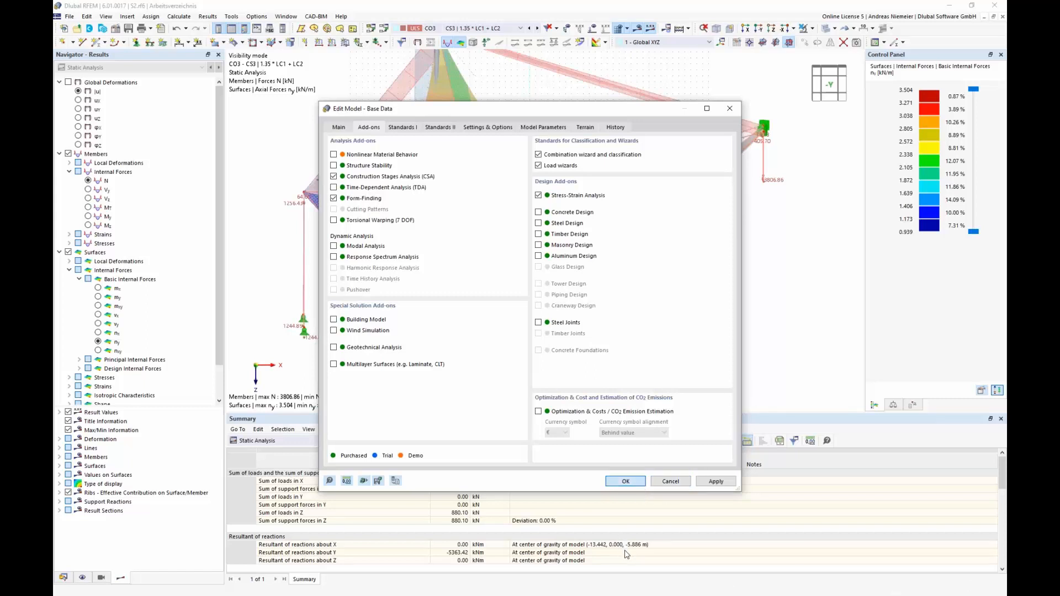
{"action": "left_click", "coordinate": [626, 481]}
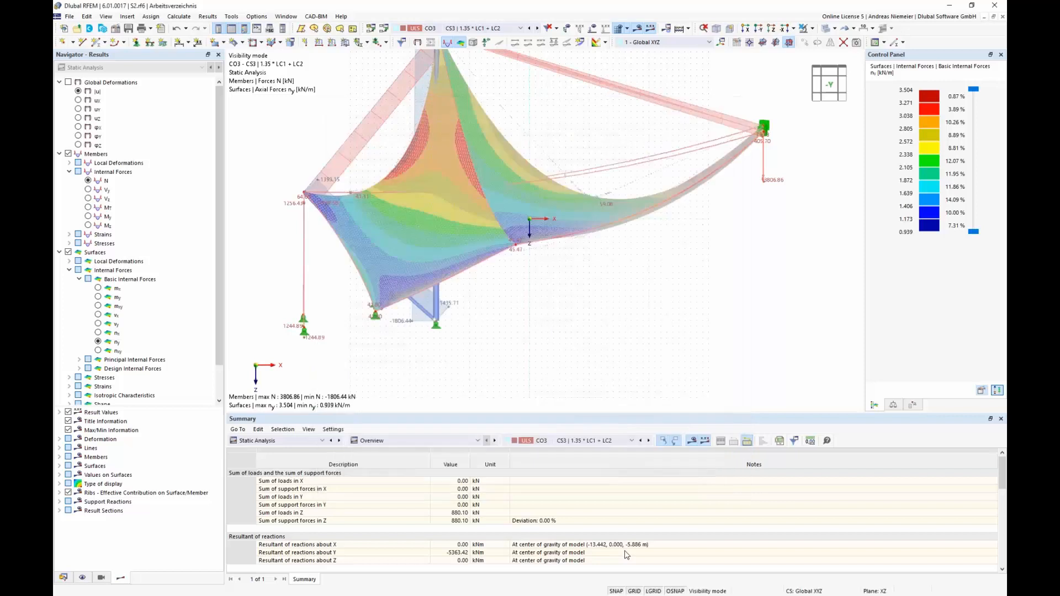
Step: Restrict the default member configuration of the Stress-Strain Analysis to the von Mises equivalent stress and accept the change
{"action": "left_click", "coordinate": [284, 440]}
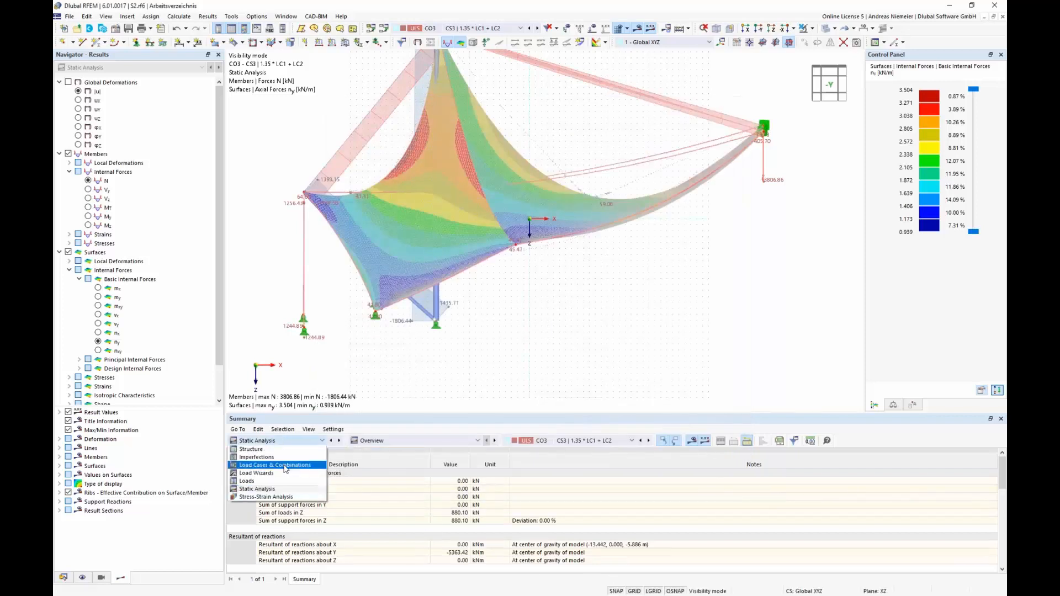
{"action": "left_click", "coordinate": [277, 498]}
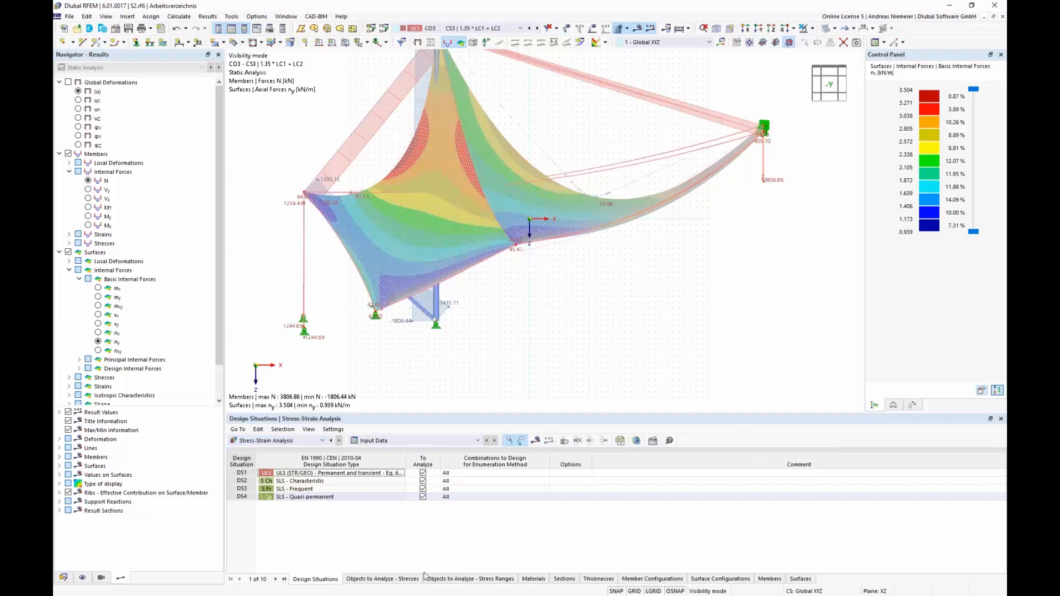
{"action": "left_click", "coordinate": [646, 581]}
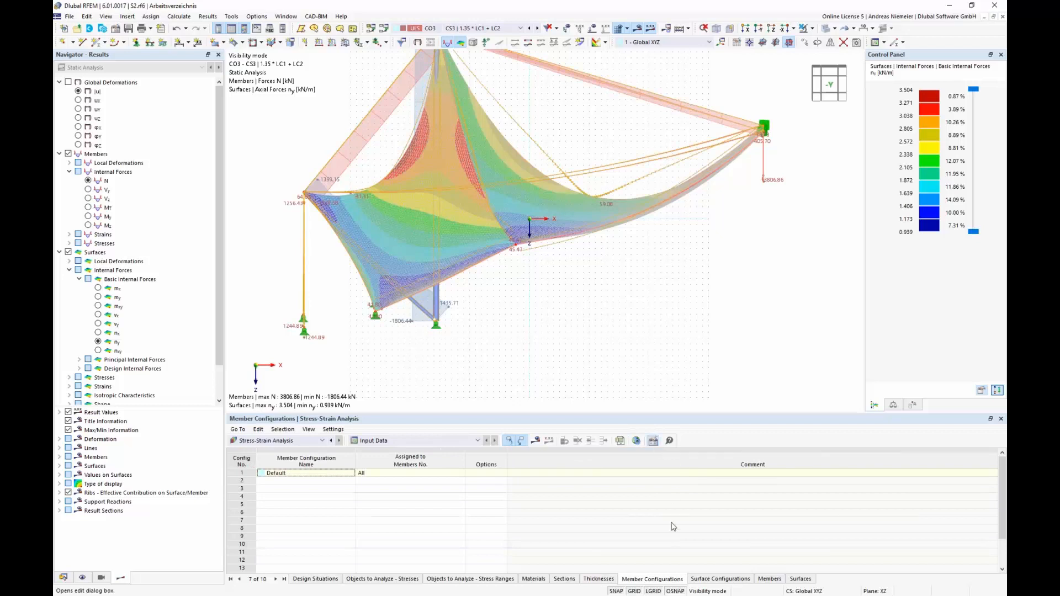
{"action": "double_click", "coordinate": [673, 527]}
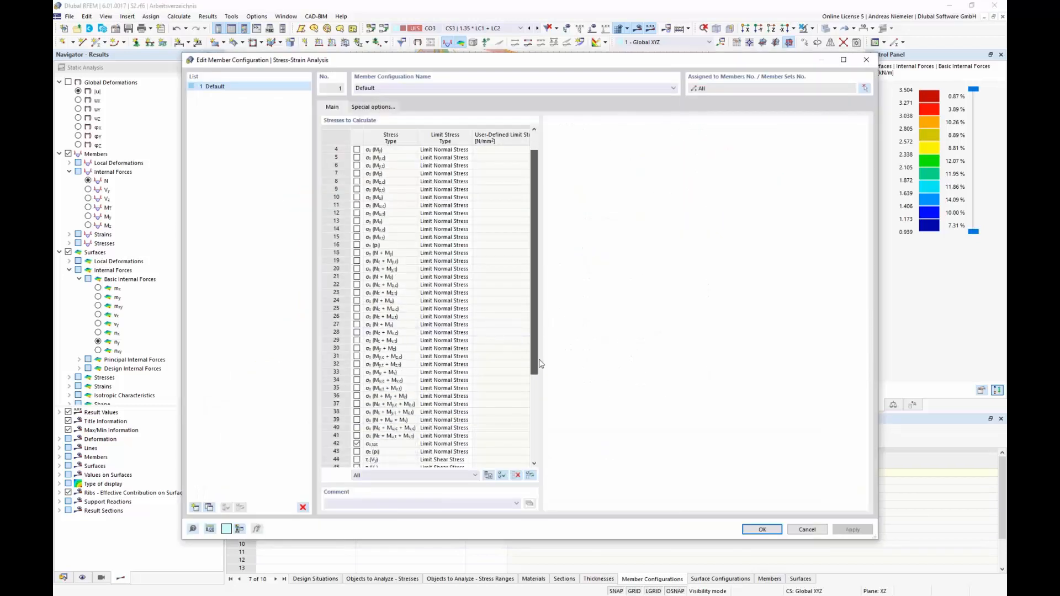
{"action": "scroll", "coordinate": [519, 364], "scroll_direction": "down", "scroll_amount": 4}
{"action": "scroll", "coordinate": [385, 226], "scroll_direction": "up", "scroll_amount": 5}
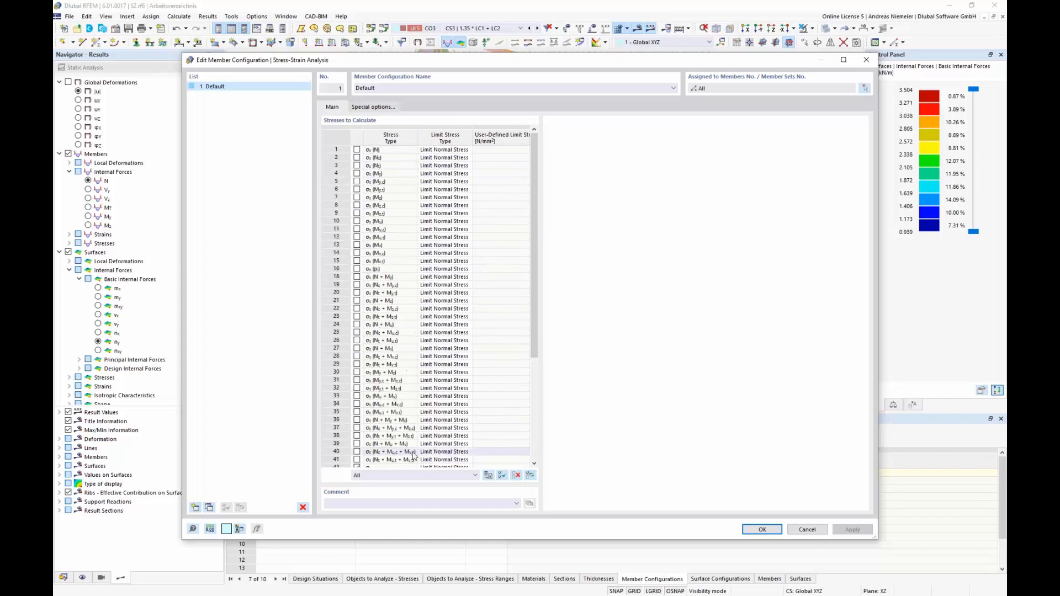
{"action": "scroll", "coordinate": [409, 387], "scroll_direction": "down", "scroll_amount": 6}
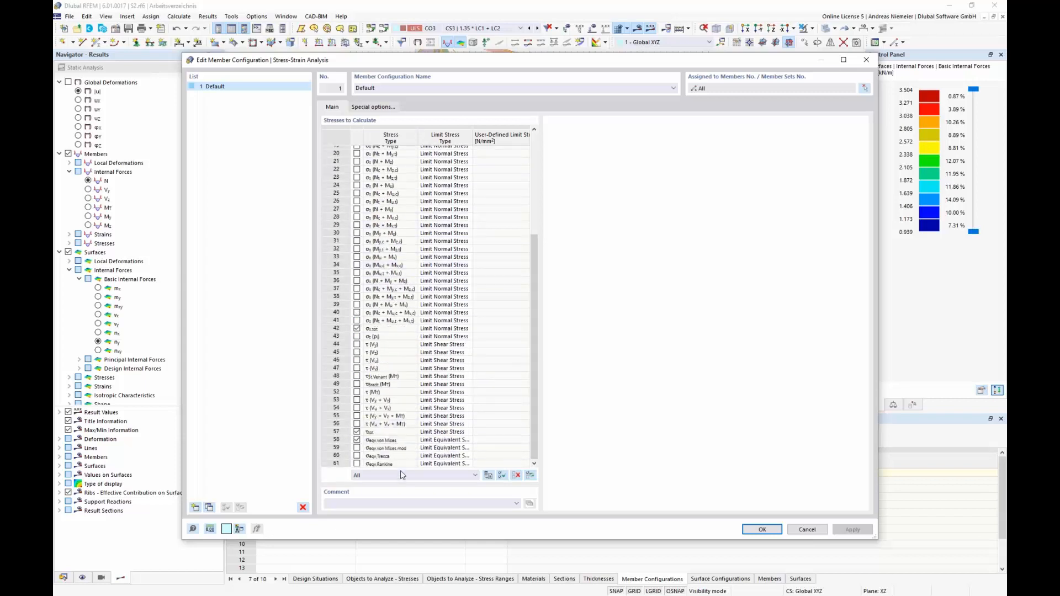
{"action": "left_click", "coordinate": [516, 475]}
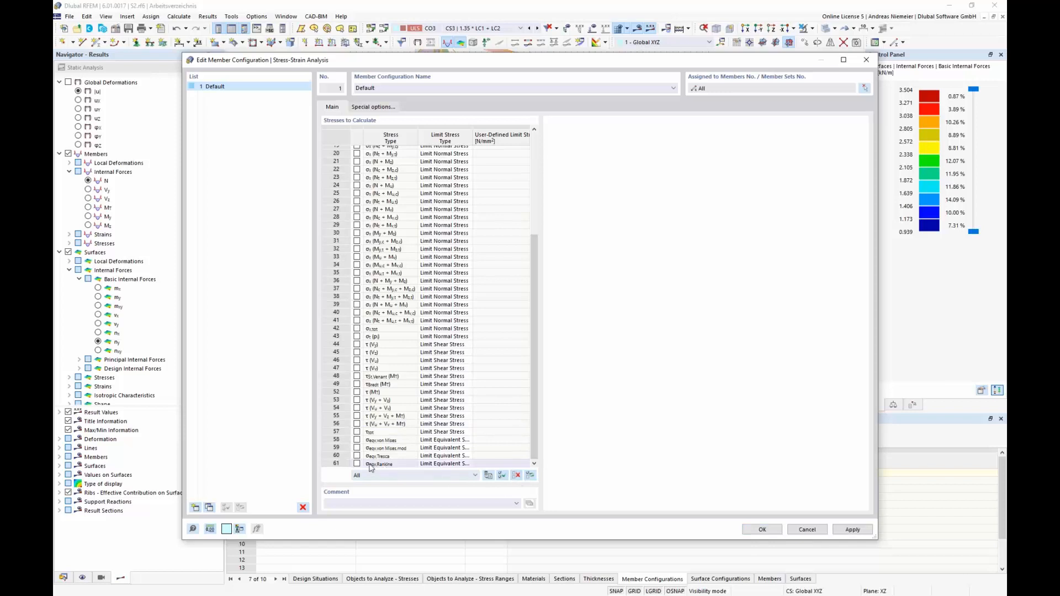
{"action": "left_click", "coordinate": [357, 440]}
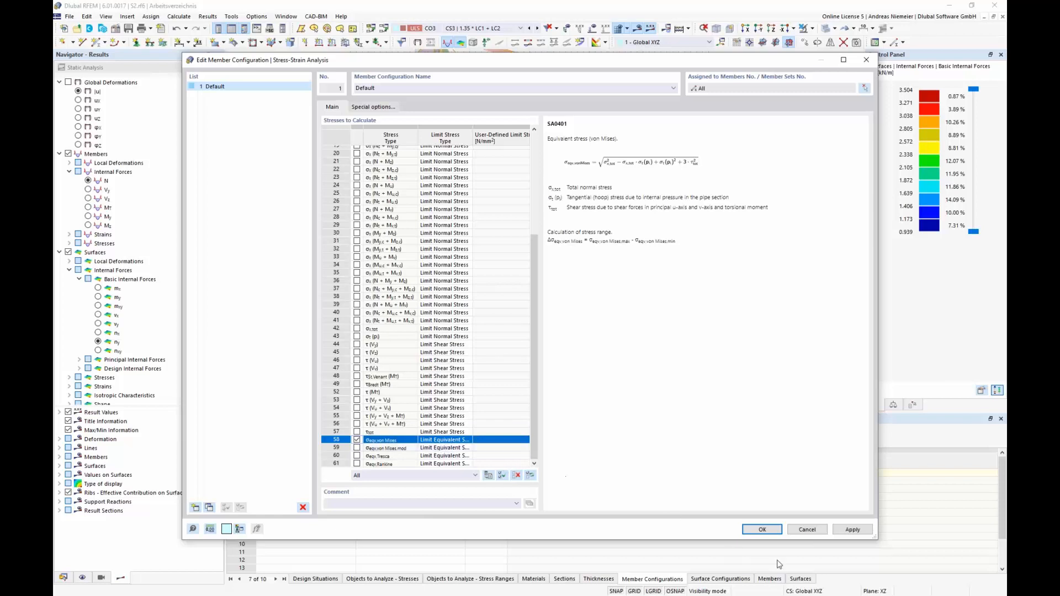
{"action": "left_click", "coordinate": [853, 530]}
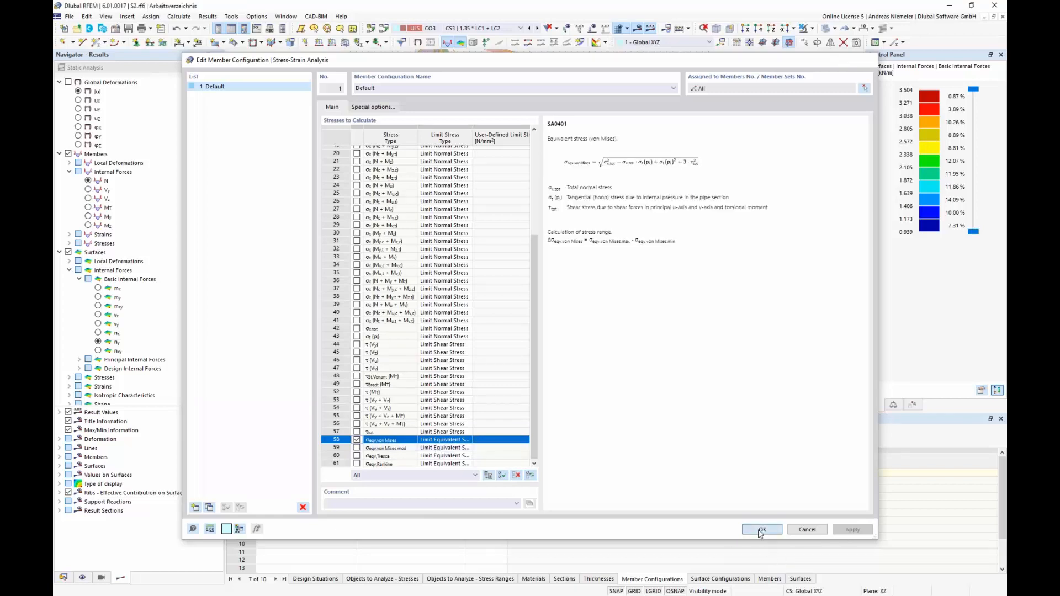
{"action": "left_click", "coordinate": [761, 530]}
Step: In the default surface configuration, clear all stresses to calculate and enable only the membrane stresses σx,m and σy,m
{"action": "left_click", "coordinate": [731, 583]}
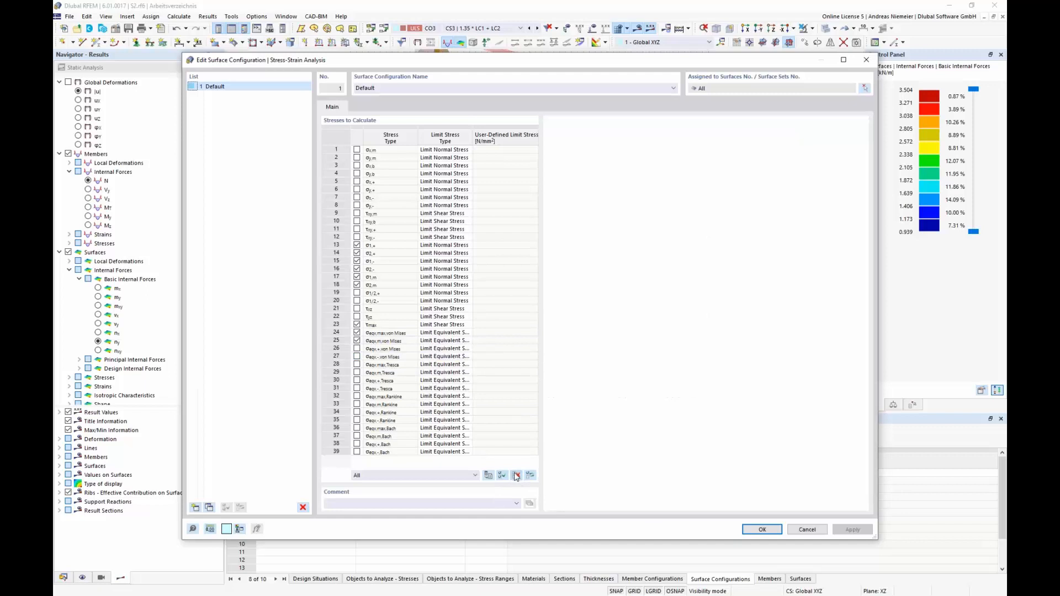
{"action": "left_click", "coordinate": [516, 476]}
{"action": "left_click", "coordinate": [357, 150]}
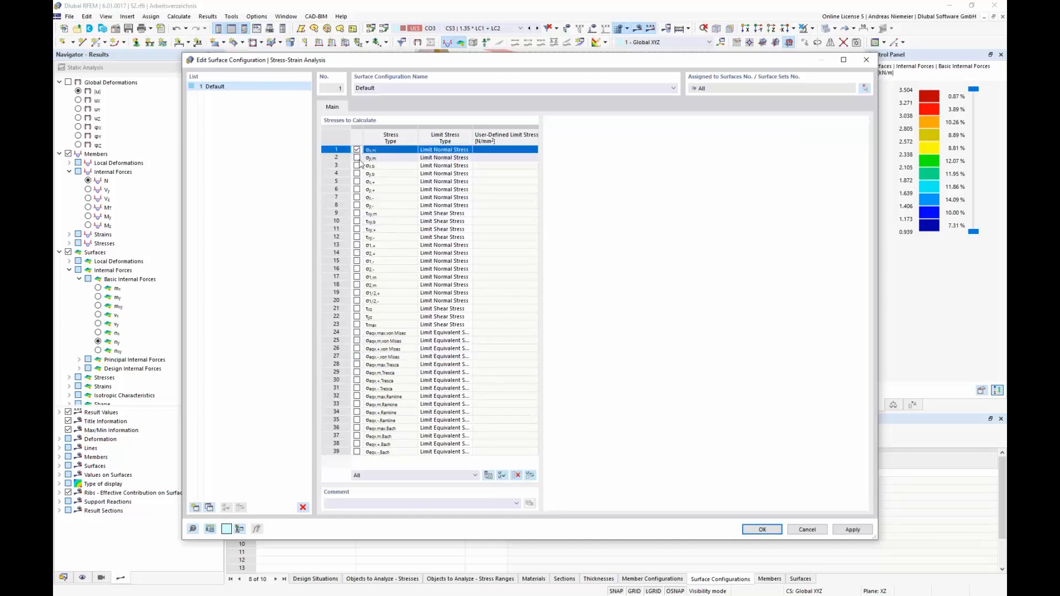
{"action": "left_click", "coordinate": [357, 158]}
Step: Give the membrane stress σx,m a user-defined limit of 35 N/mm²
{"action": "left_click", "coordinate": [467, 150]}
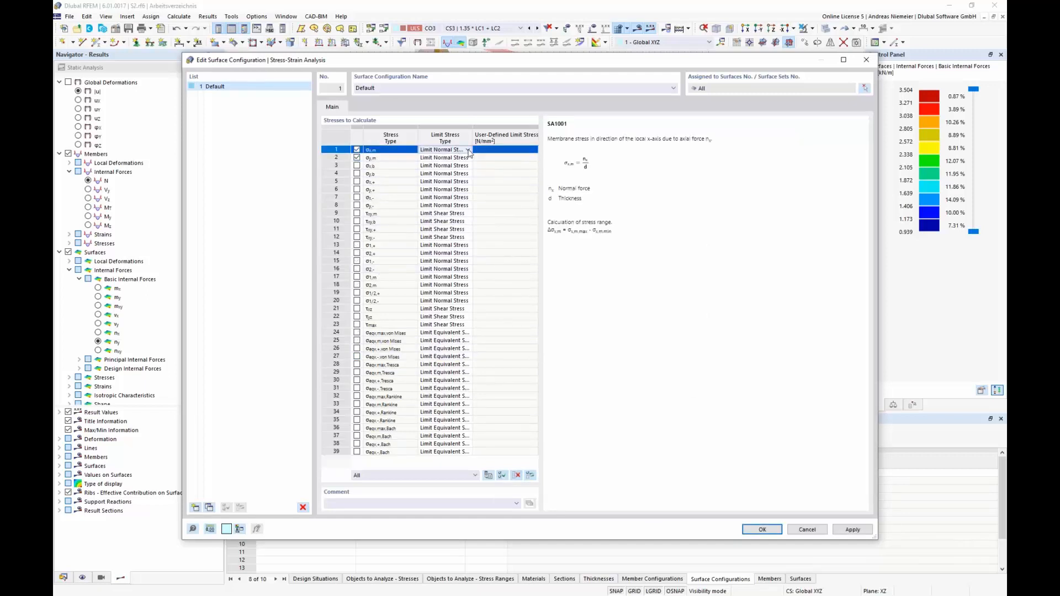
{"action": "left_click", "coordinate": [468, 150]}
{"action": "left_click", "coordinate": [446, 187]}
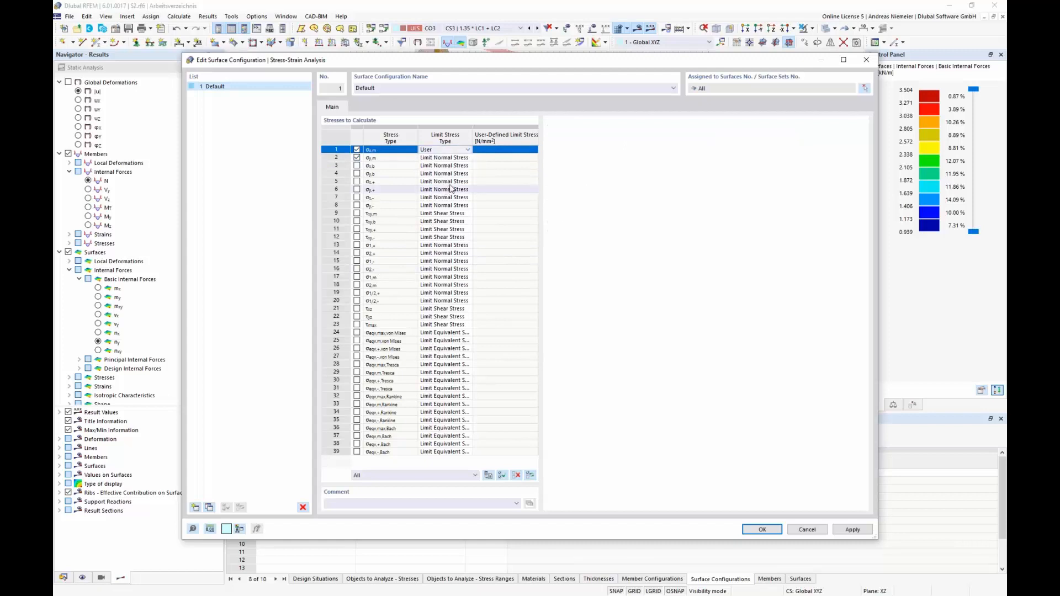
{"action": "left_click", "coordinate": [489, 152]}
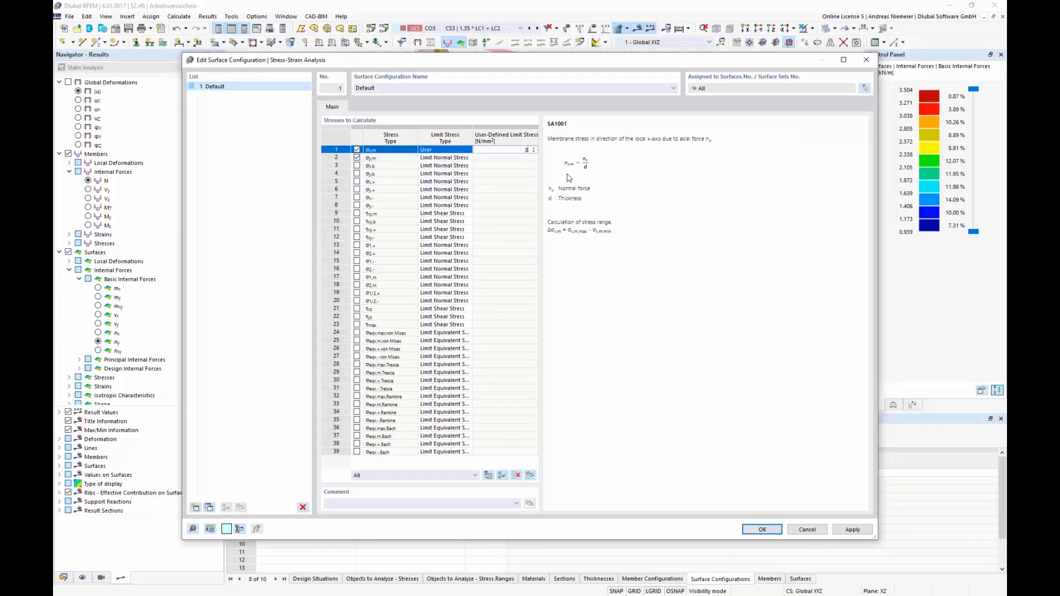
{"action": "type", "text": "35"}
Step: Give the membrane stress σy,m a user-defined limit of 25 N/mm² and accept the surface configuration
{"action": "left_click", "coordinate": [453, 158]}
{"action": "left_click", "coordinate": [468, 158]}
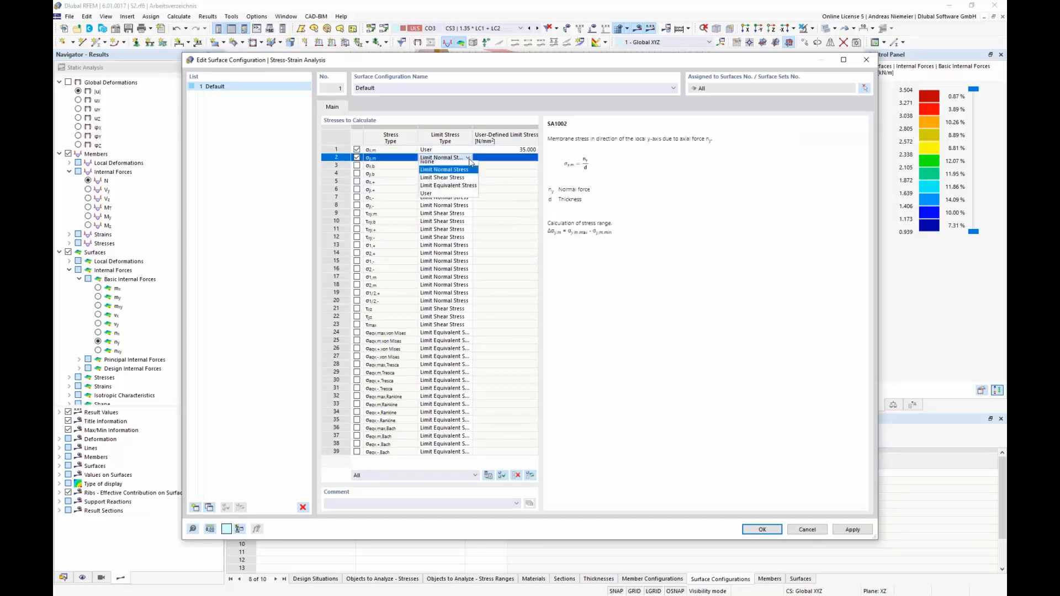
{"action": "left_click", "coordinate": [437, 196]}
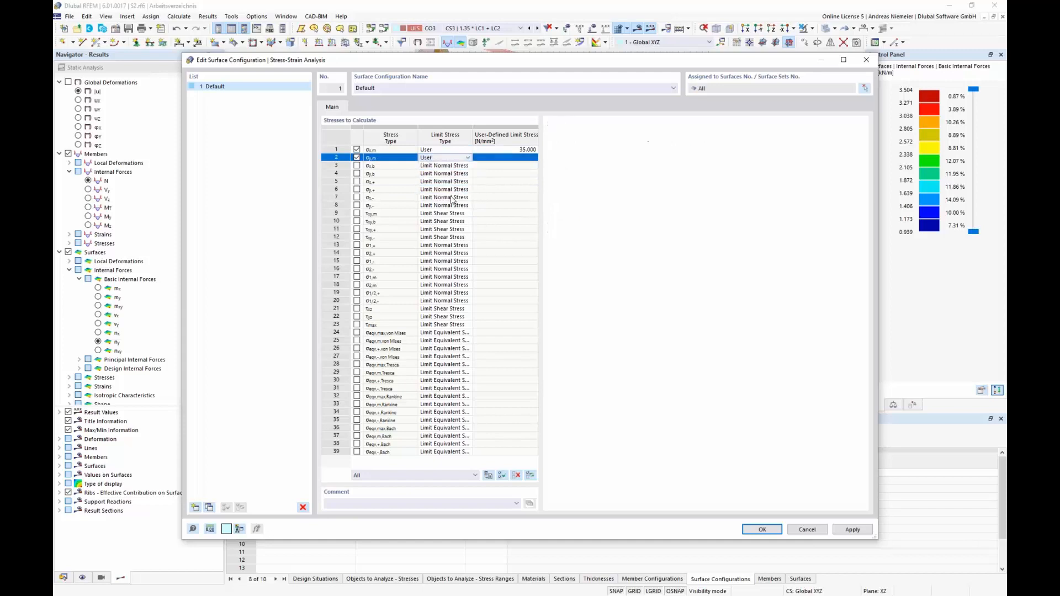
{"action": "left_click", "coordinate": [516, 159]}
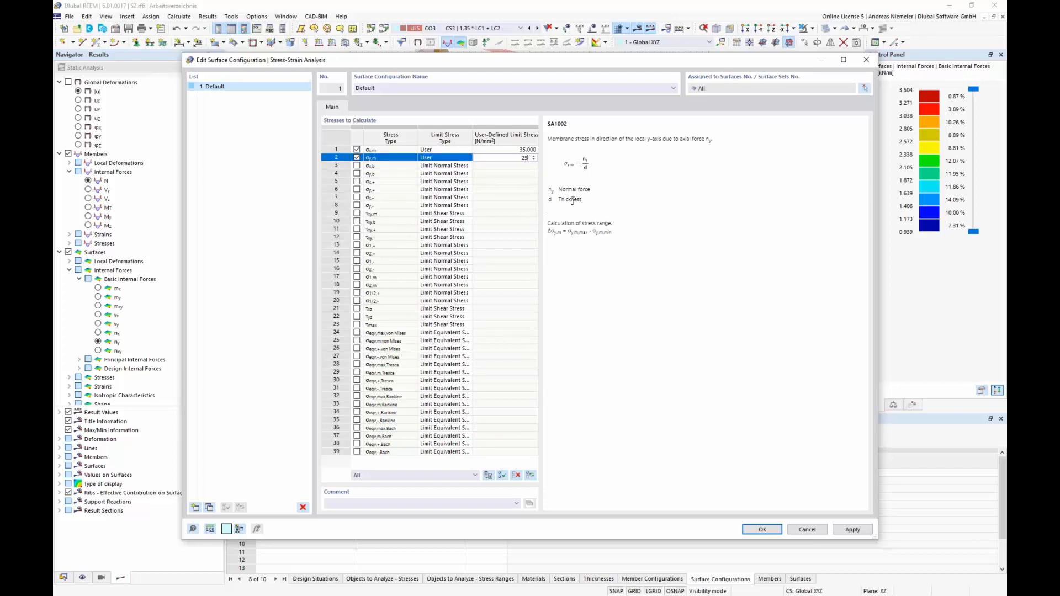
{"action": "left_click", "coordinate": [851, 529]}
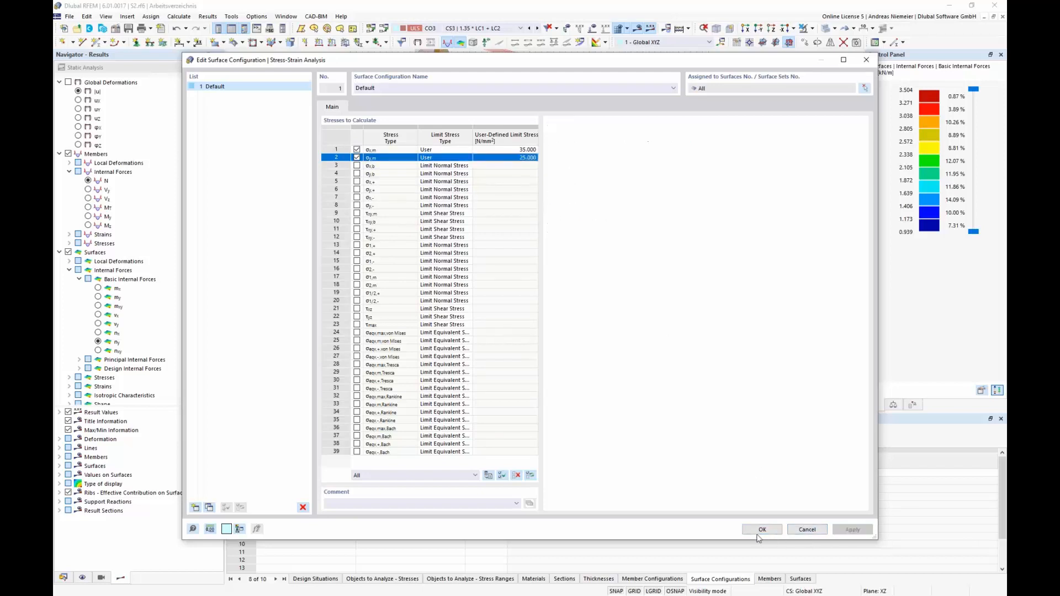
{"action": "left_click", "coordinate": [761, 531]}
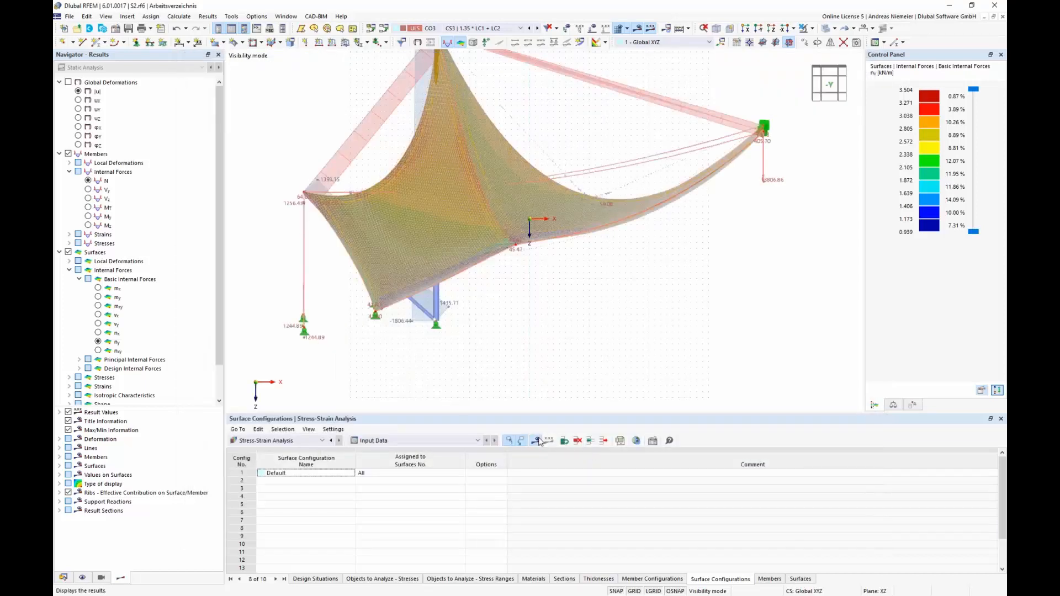
Step: Calculate the stress-strain analysis and look at the member and surface stresses from an oblique angle
{"action": "left_click", "coordinate": [568, 345]}
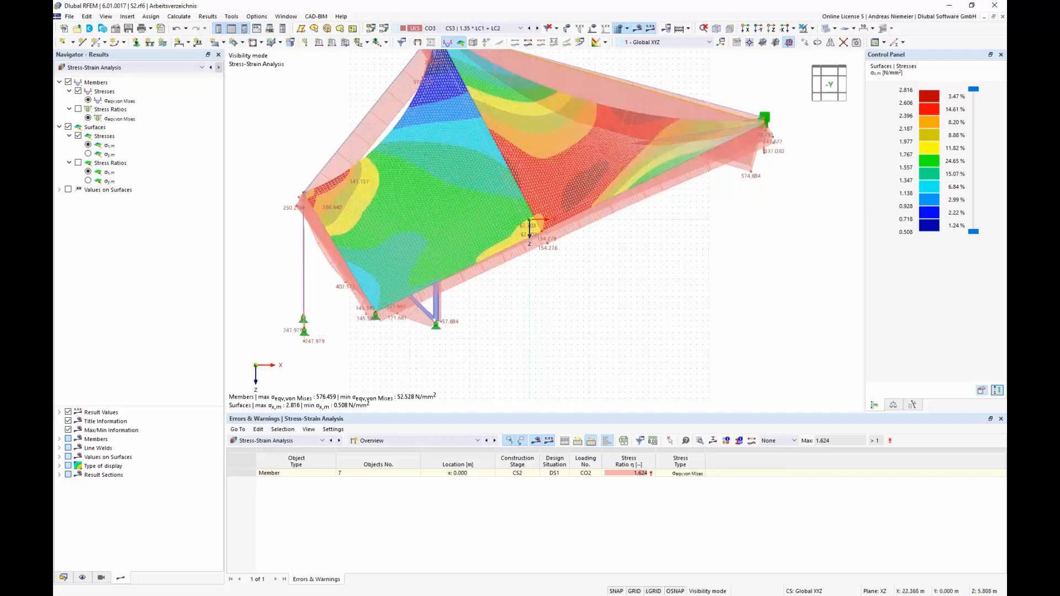
{"action": "scroll", "coordinate": [657, 257], "scroll_direction": "down", "scroll_amount": 1}
{"action": "middle_click_drag", "start_coordinate": [657, 258], "coordinate": [575, 265], "text": "ctrl"}
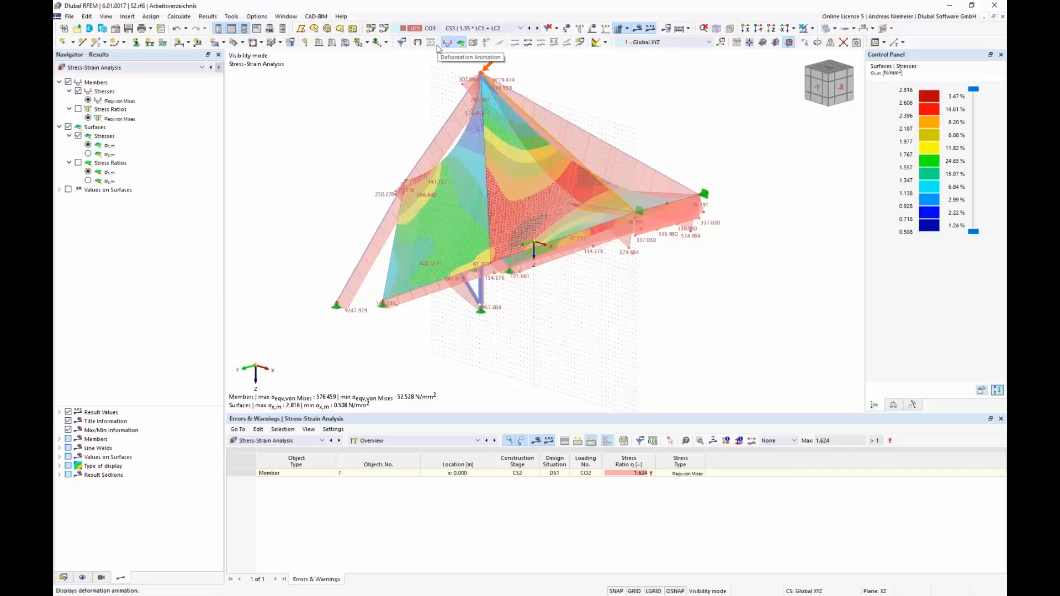
{"action": "left_click", "coordinate": [439, 47]}
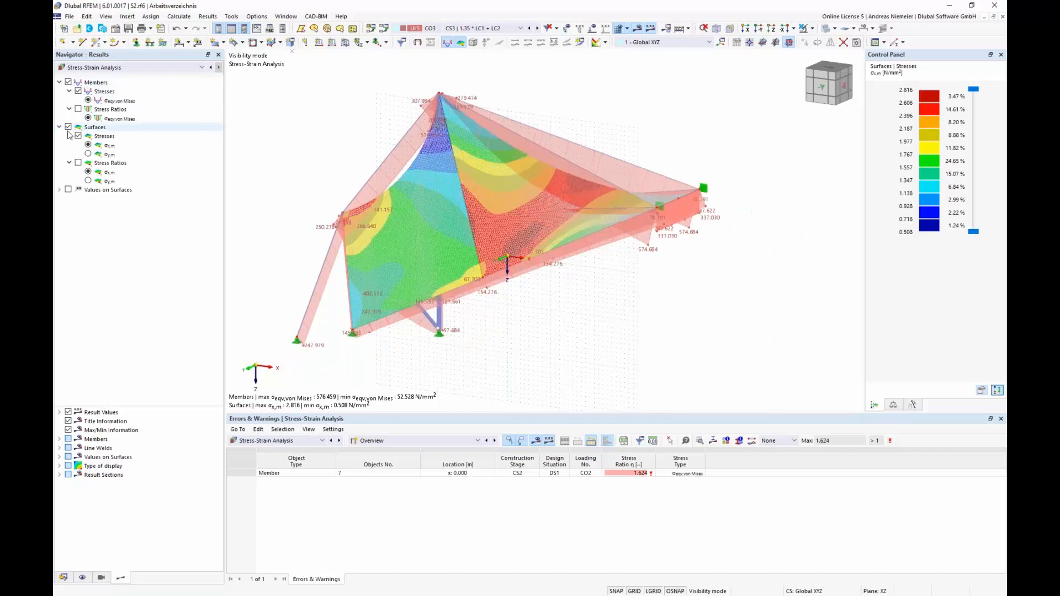
Step: Hide the surface results and display the members' von Mises stress ratios instead of their stresses
{"action": "left_click", "coordinate": [68, 128]}
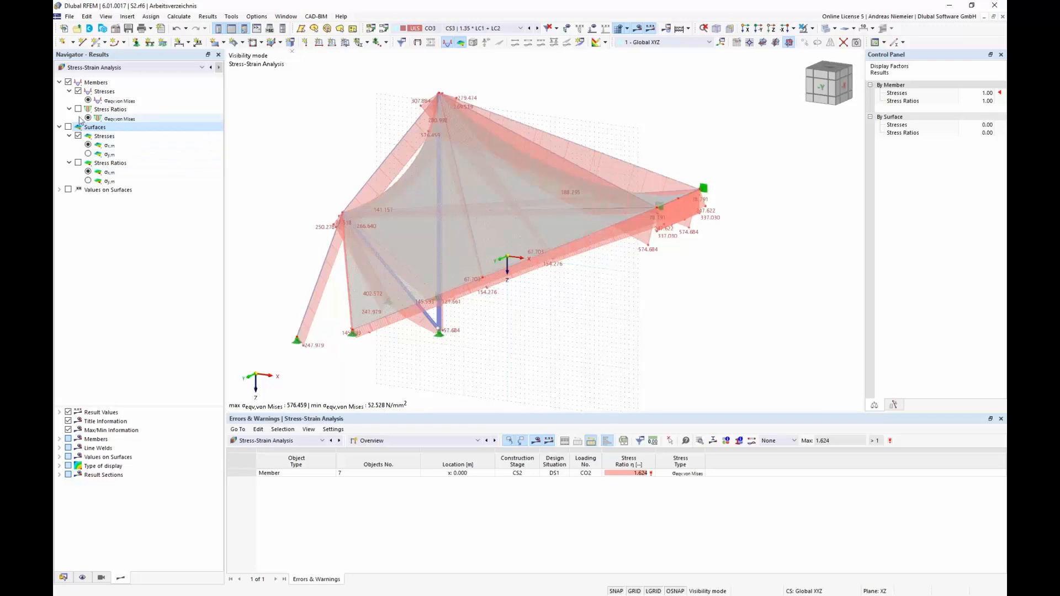
{"action": "left_click", "coordinate": [110, 109]}
{"action": "scroll", "coordinate": [250, 291], "scroll_direction": "down", "scroll_amount": 1}
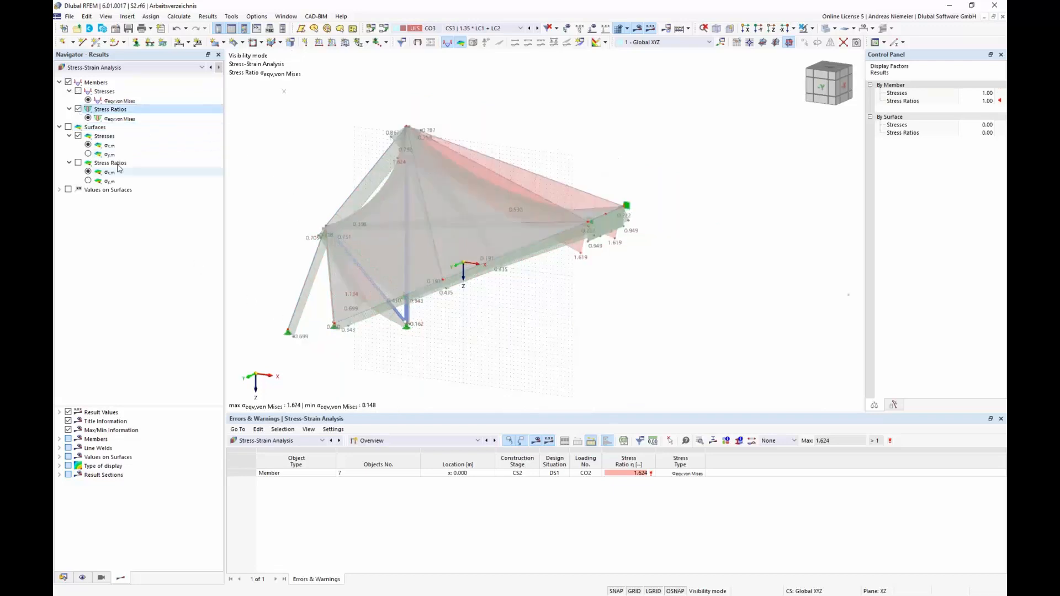
{"action": "middle_click_drag", "start_coordinate": [277, 155], "coordinate": [351, 136]}
Step: Turn off the membrane surface fill and inspect the member stress ratios from several sides
{"action": "left_click", "coordinate": [620, 30]}
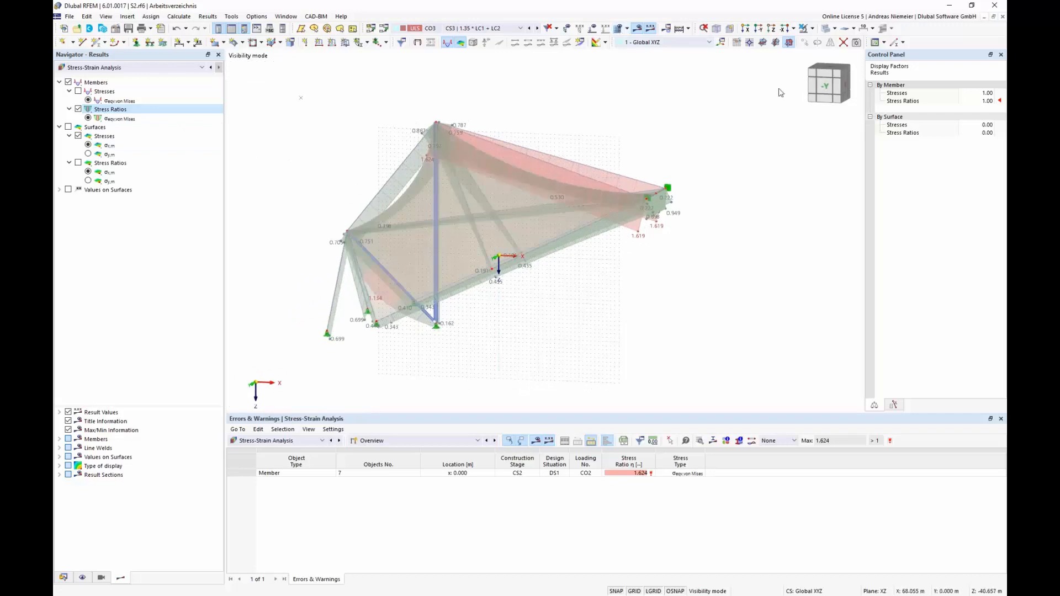
{"action": "left_click", "coordinate": [841, 43]}
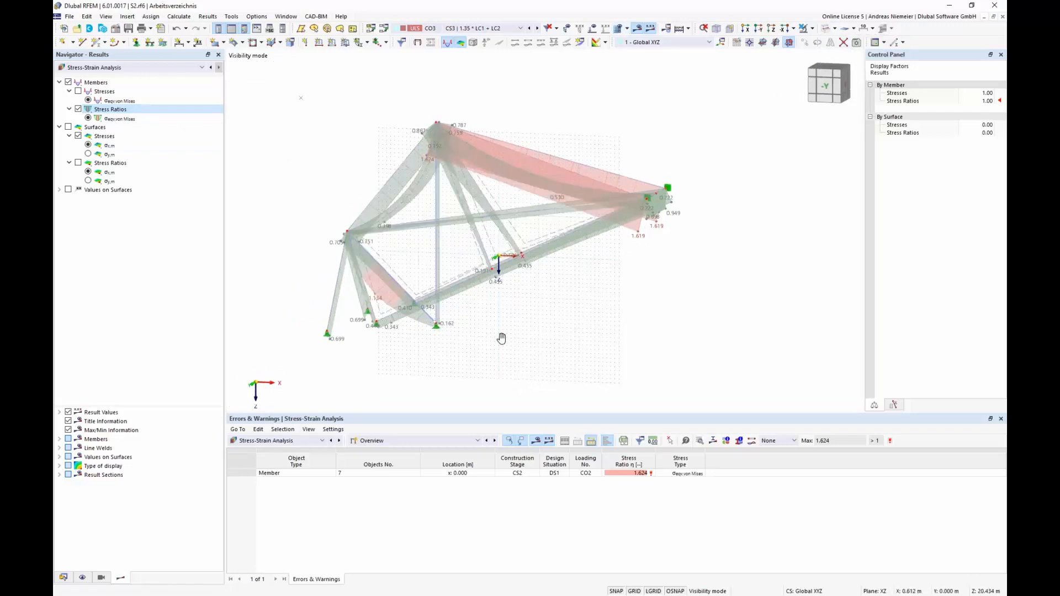
{"action": "middle_click_drag", "start_coordinate": [502, 338], "coordinate": [514, 288]}
{"action": "scroll", "coordinate": [546, 318], "scroll_direction": "down", "scroll_amount": 1}
{"action": "scroll", "coordinate": [512, 284], "scroll_direction": "up", "scroll_amount": 2}
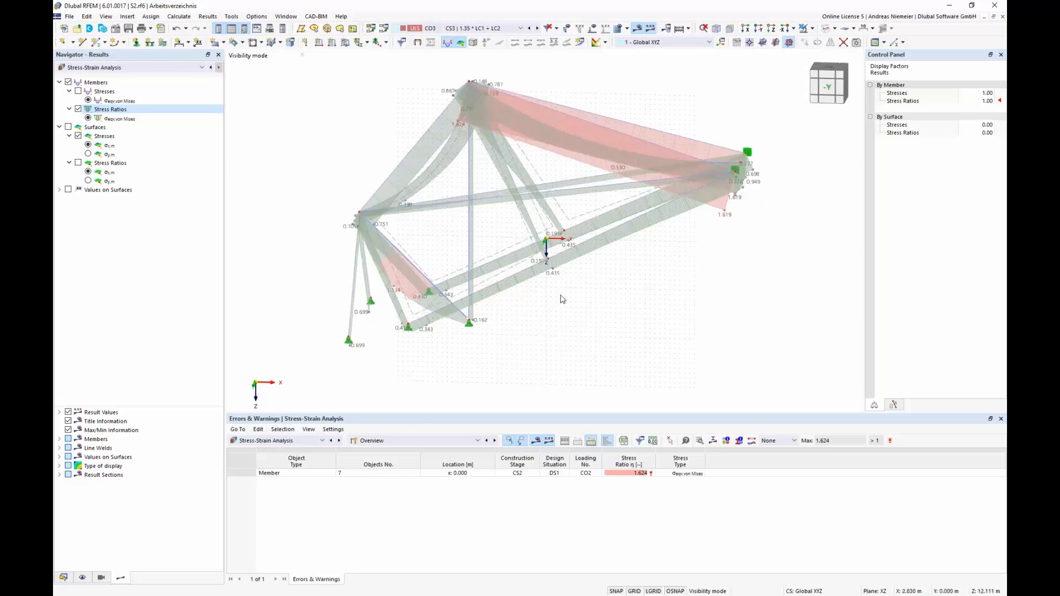
{"action": "middle_click_drag", "start_coordinate": [448, 313], "coordinate": [627, 287], "text": "ctrl"}
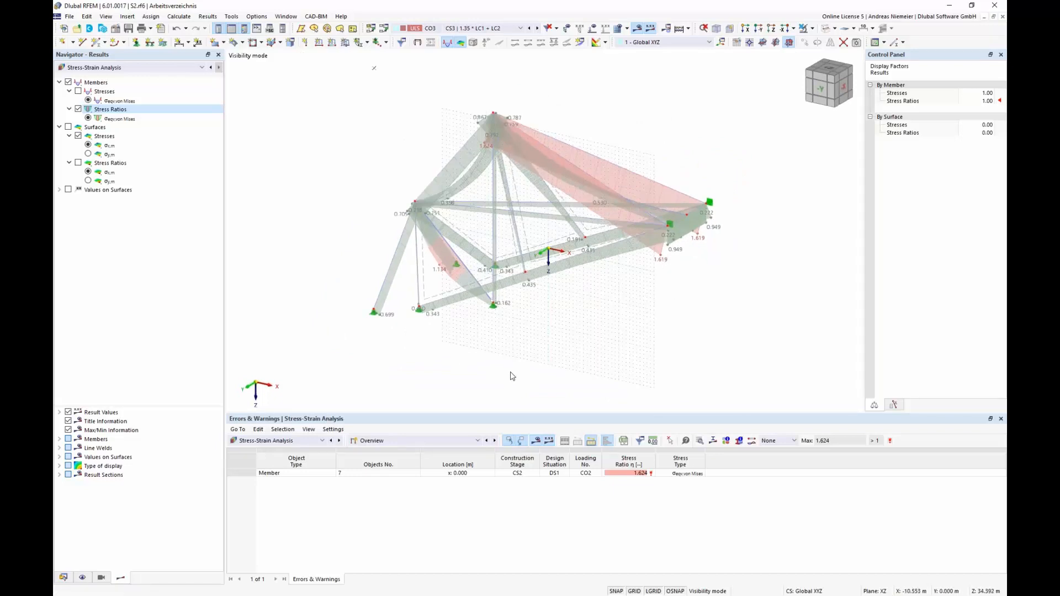
{"action": "mouse_move", "coordinate": [567, 344]}
{"action": "middle_mouse_down"}
{"action": "mouse_move", "coordinate": [549, 353]}
{"action": "mouse_move", "coordinate": [561, 339]}
{"action": "middle_mouse_up"}
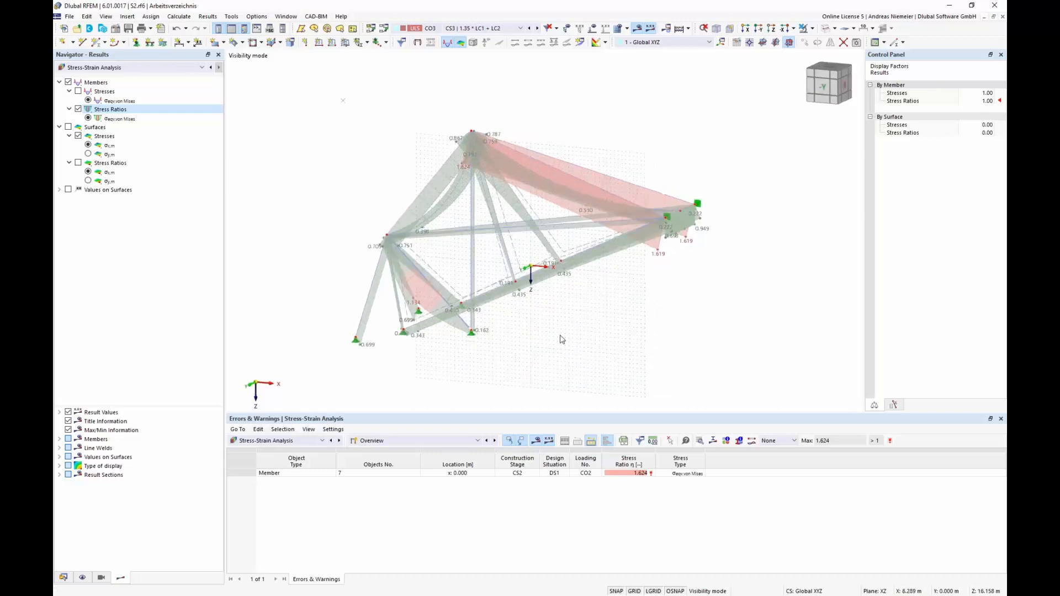
{"action": "scroll", "coordinate": [562, 339], "scroll_direction": "down", "scroll_amount": 1}
Step: List the member stresses by section and enlarge the results table to review the stress ratio of every section
{"action": "left_click", "coordinate": [422, 442]}
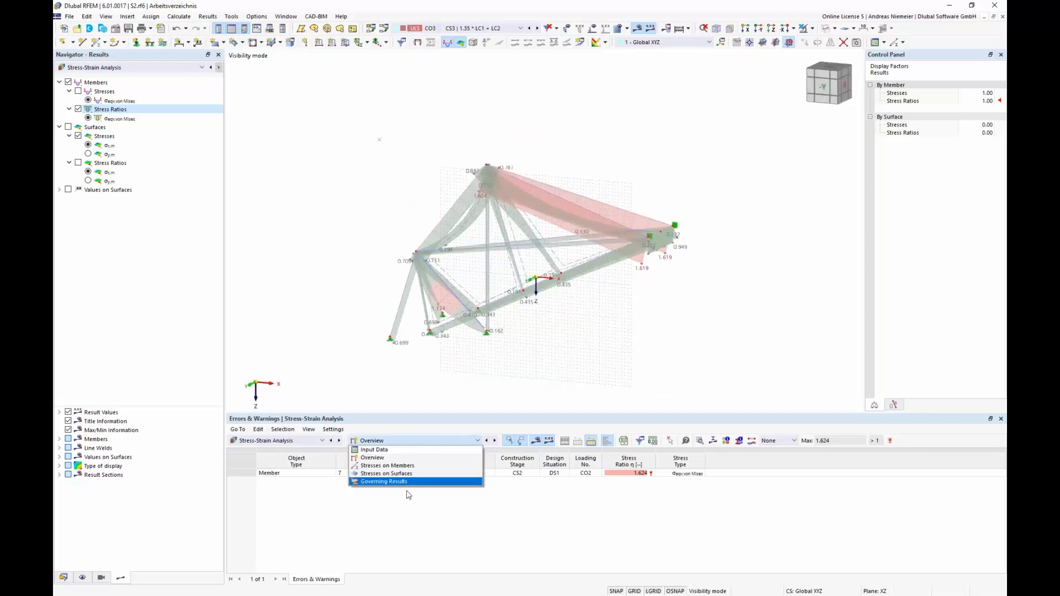
{"action": "left_click", "coordinate": [408, 466]}
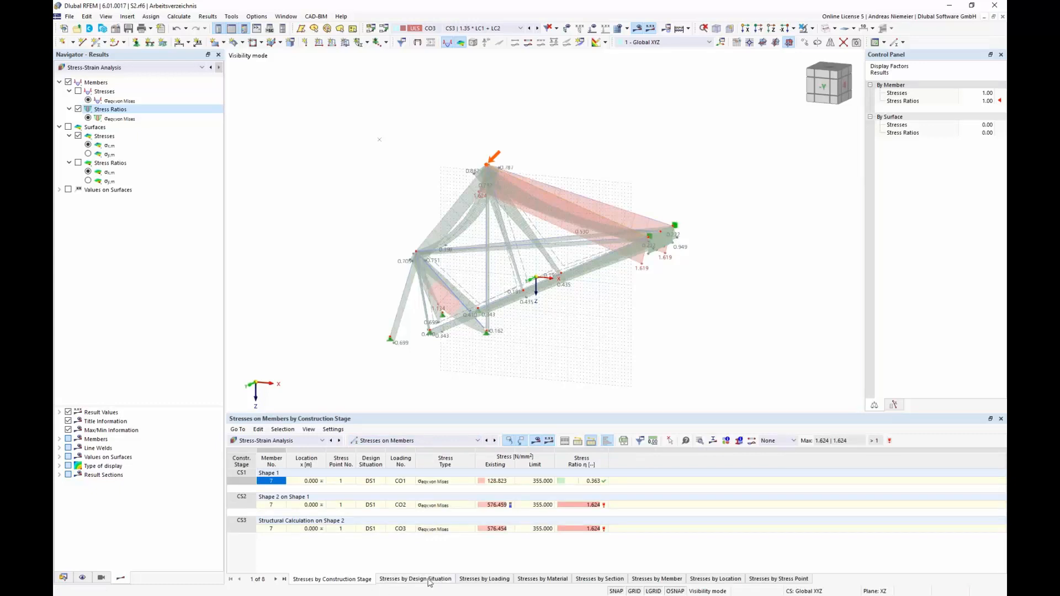
{"action": "left_click", "coordinate": [610, 580]}
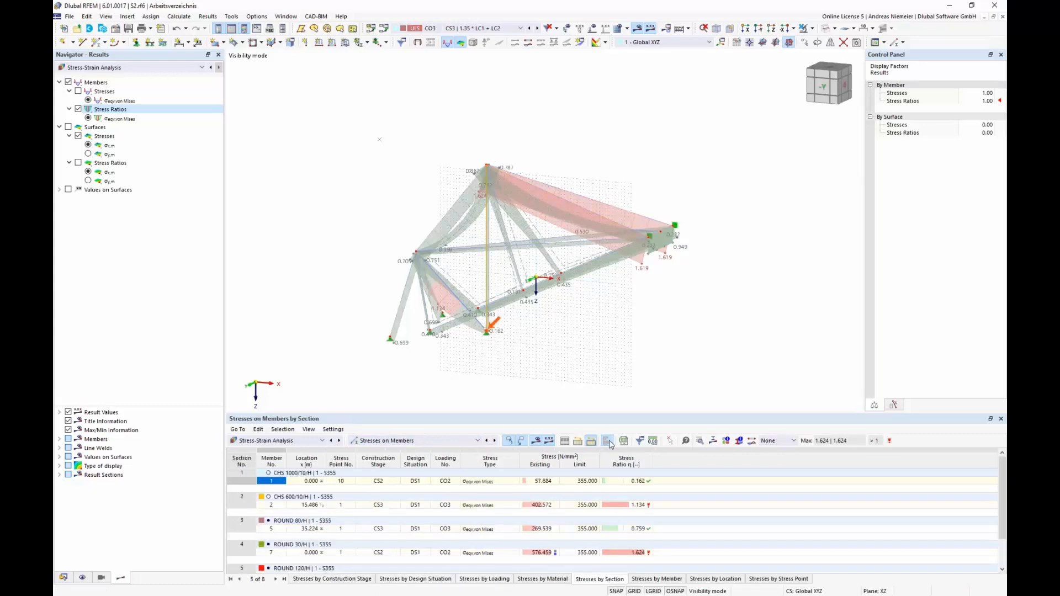
{"action": "left_click_drag", "start_coordinate": [616, 415], "coordinate": [624, 311]}
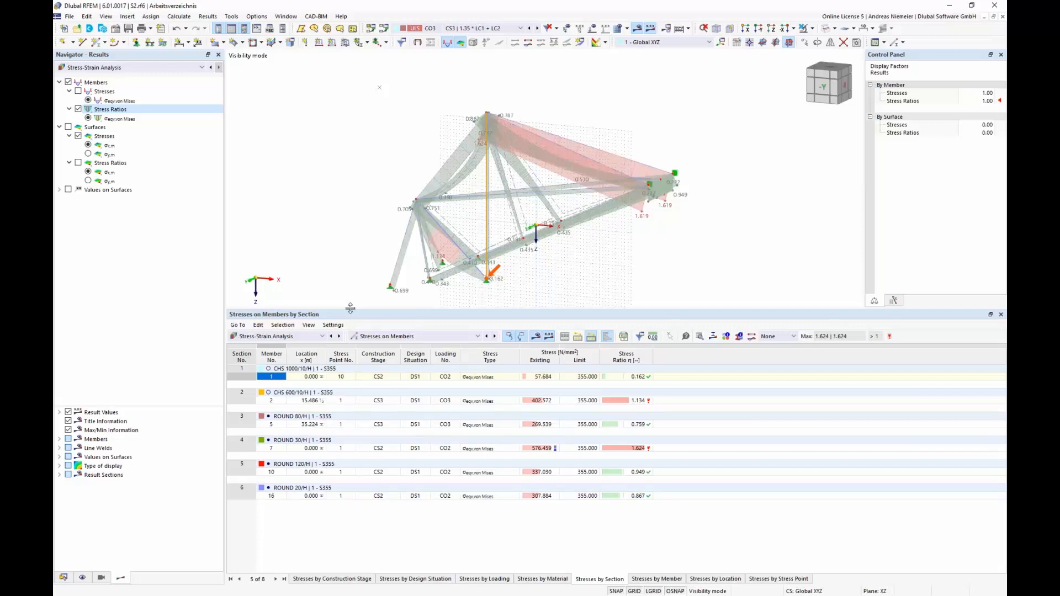
{"action": "left_click_drag", "start_coordinate": [350, 307], "coordinate": [353, 382]}
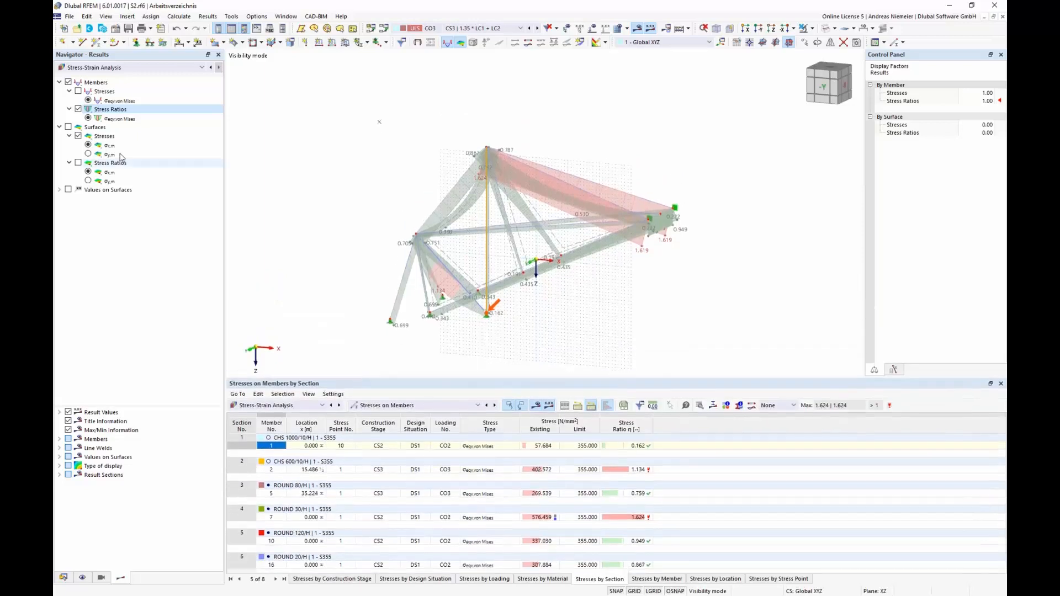
Step: Hide the member results and display the membrane surfaces' stress ratios instead of their stresses
{"action": "left_click", "coordinate": [68, 127]}
{"action": "left_click", "coordinate": [68, 82]}
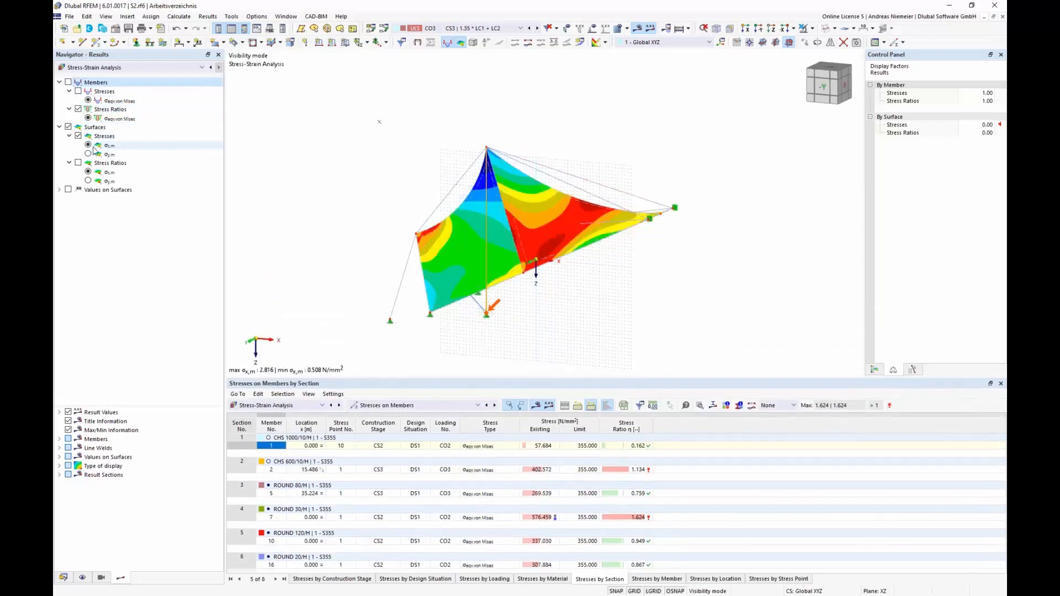
{"action": "left_click", "coordinate": [77, 163]}
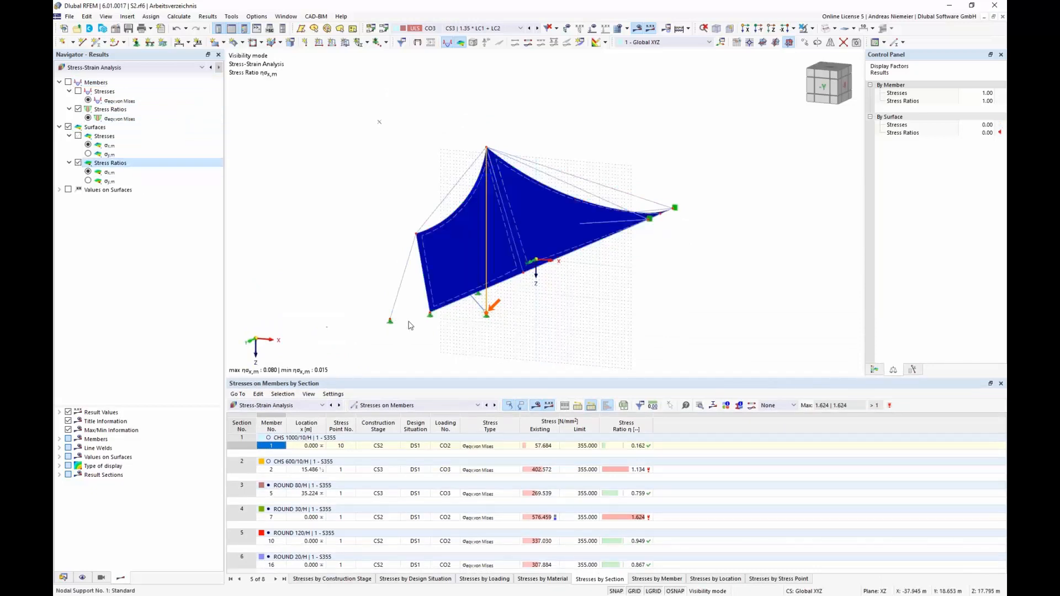
Step: List the stresses on surfaces by construction stage and highlight the rows from surface 1 in CS2 through surface 3 in CS3
{"action": "left_click", "coordinate": [477, 405]}
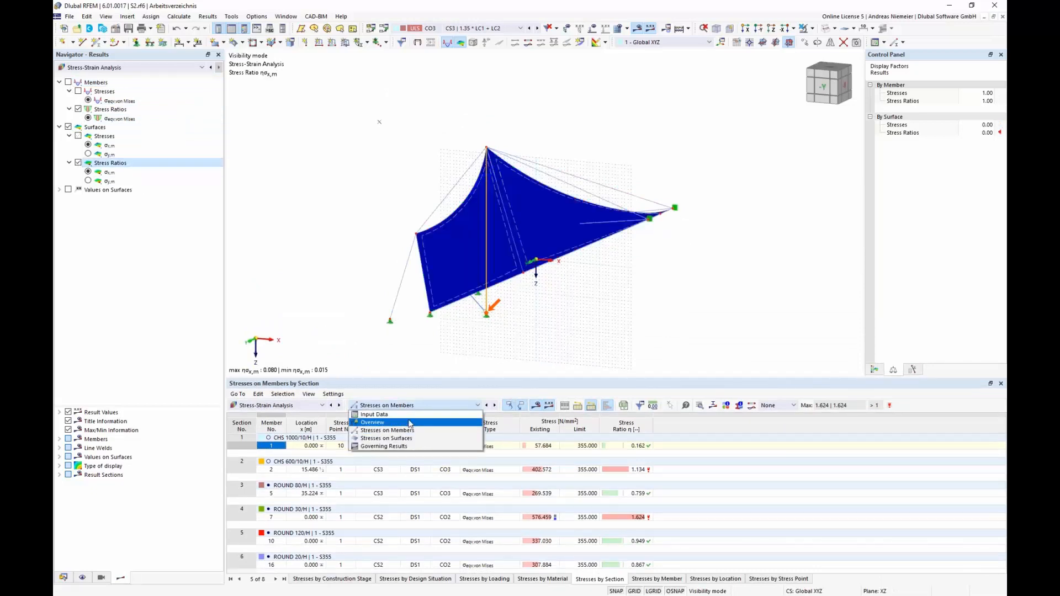
{"action": "left_click", "coordinate": [403, 444]}
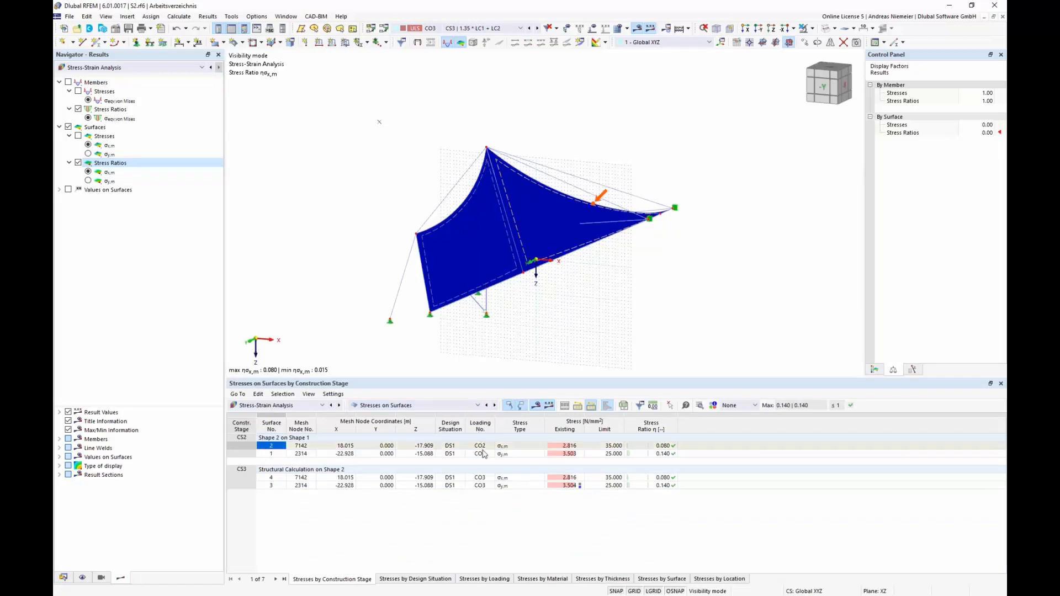
{"action": "left_click", "coordinate": [597, 454]}
{"action": "left_click", "coordinate": [610, 486], "text": "shift"}
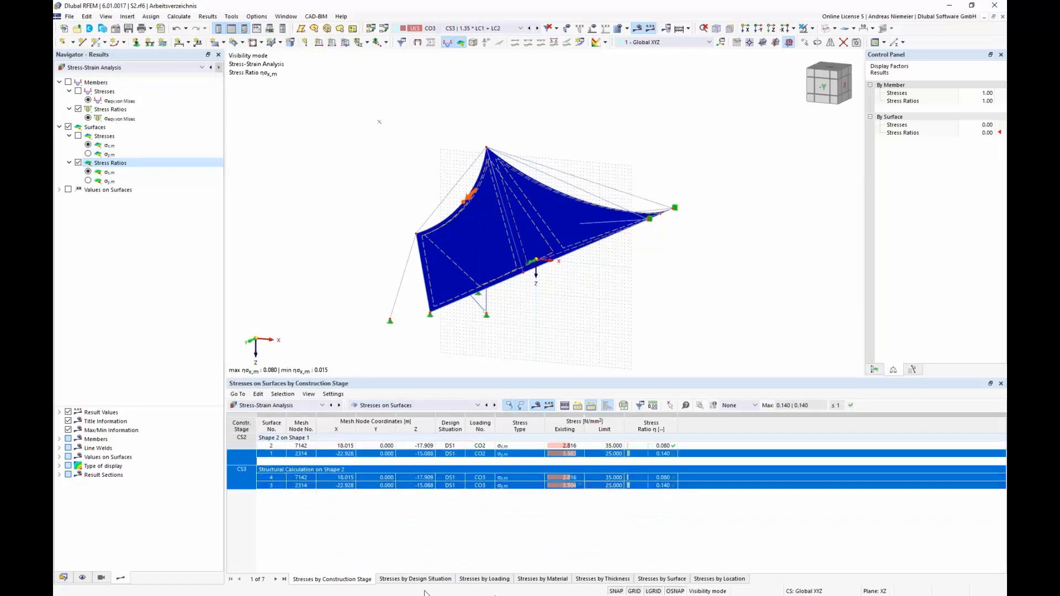
Step: List the surface stresses by thickness and by surface, and review the stress ratios of the four membrane surfaces
{"action": "left_click", "coordinate": [556, 580]}
{"action": "left_click", "coordinate": [614, 581]}
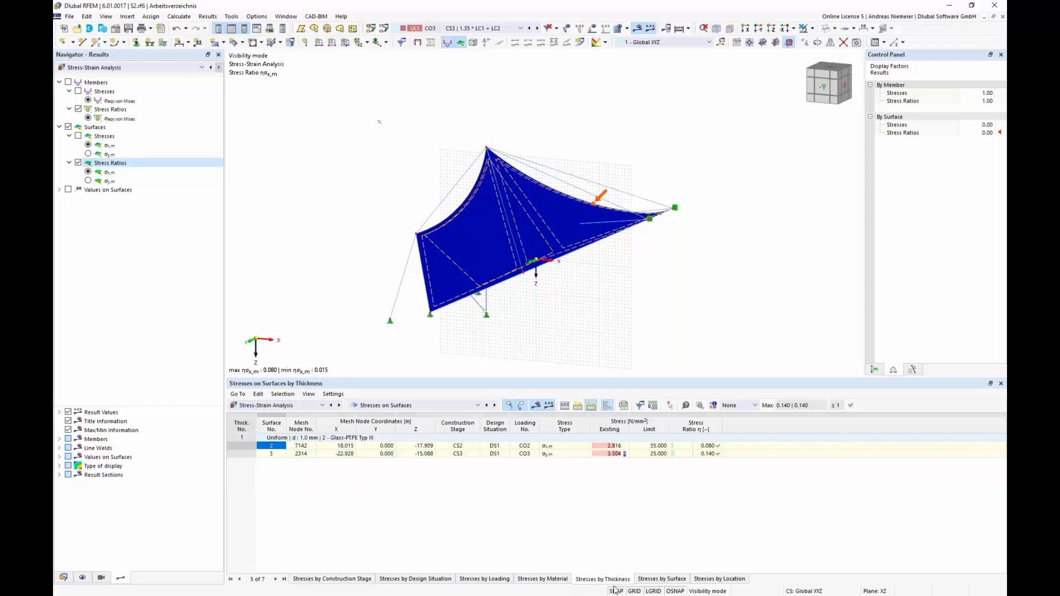
{"action": "left_click", "coordinate": [665, 580]}
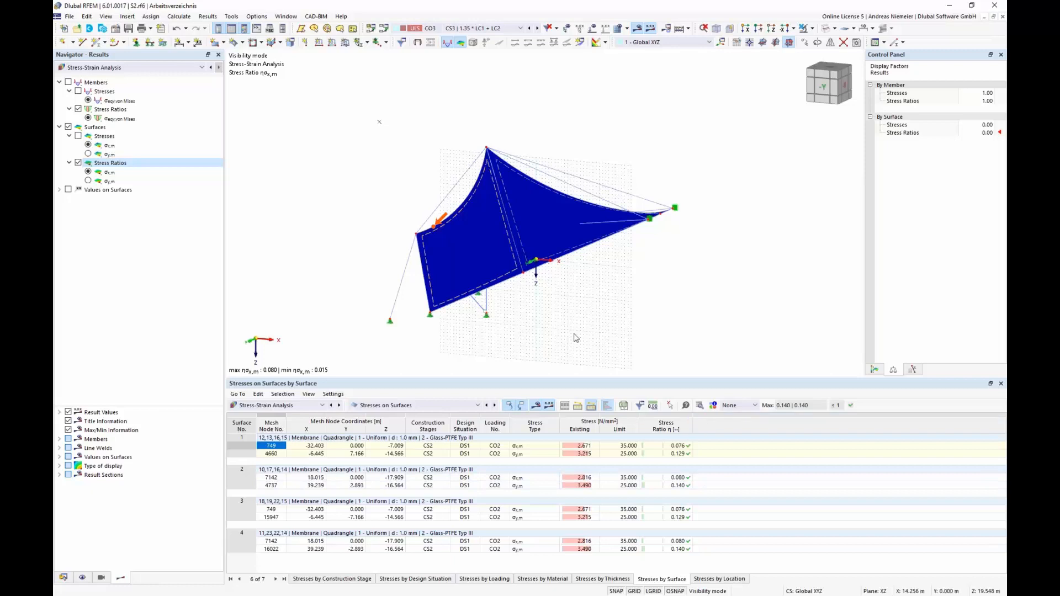
{"action": "middle_click_drag", "start_coordinate": [579, 326], "coordinate": [579, 303]}
{"action": "scroll", "coordinate": [579, 302], "scroll_direction": "down", "scroll_amount": 1}
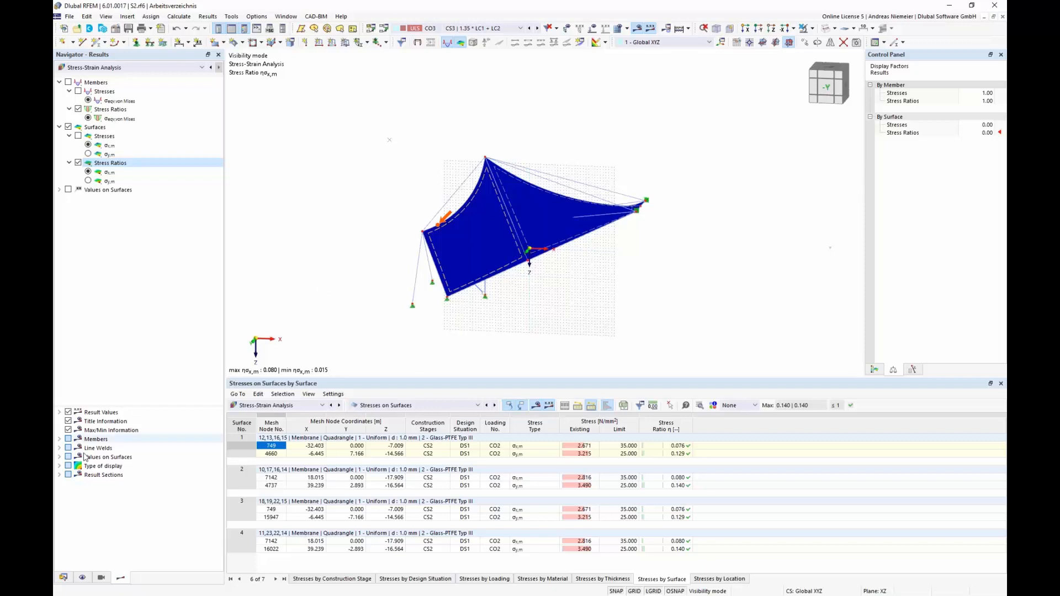
Step: Create a new printout report and collapse its report items to an overview of the main chapters
{"action": "left_click", "coordinate": [64, 578]}
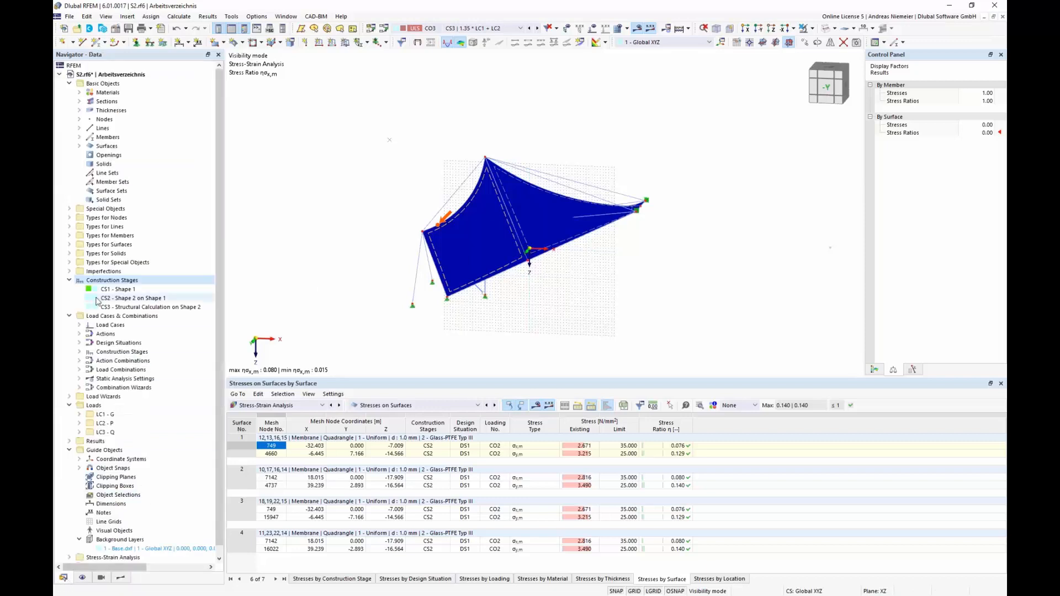
{"action": "left_click", "coordinate": [69, 280]}
{"action": "right_click", "coordinate": [102, 540]}
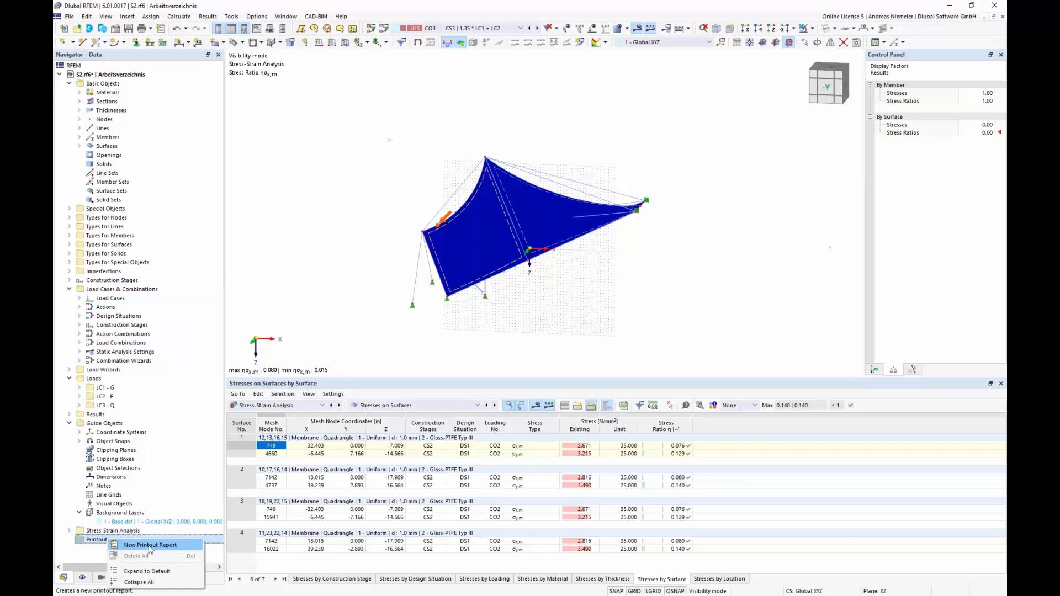
{"action": "left_click", "coordinate": [149, 546]}
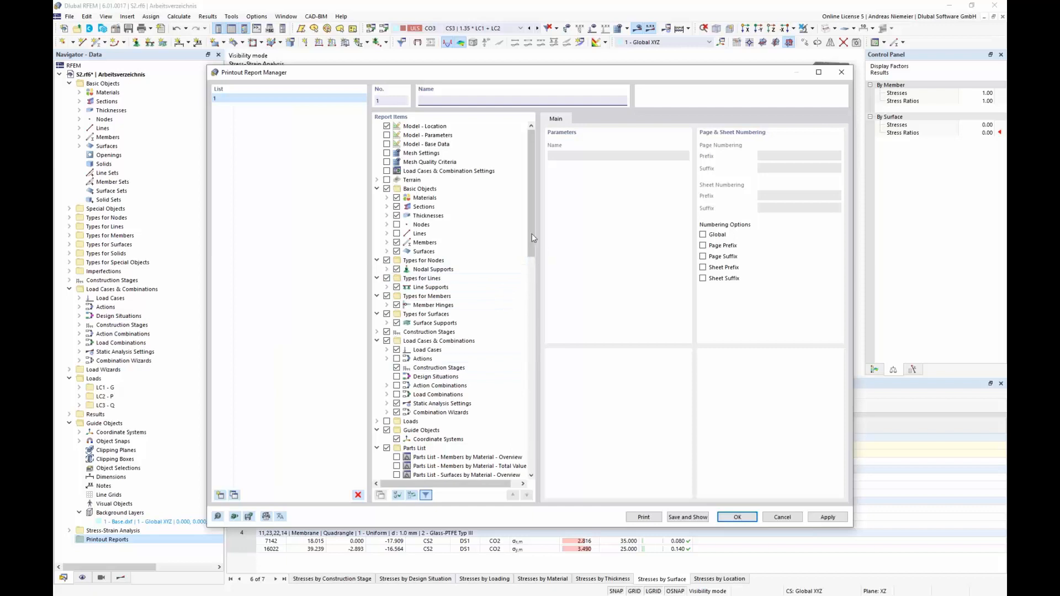
{"action": "right_click", "coordinate": [508, 238]}
{"action": "left_click", "coordinate": [543, 319]}
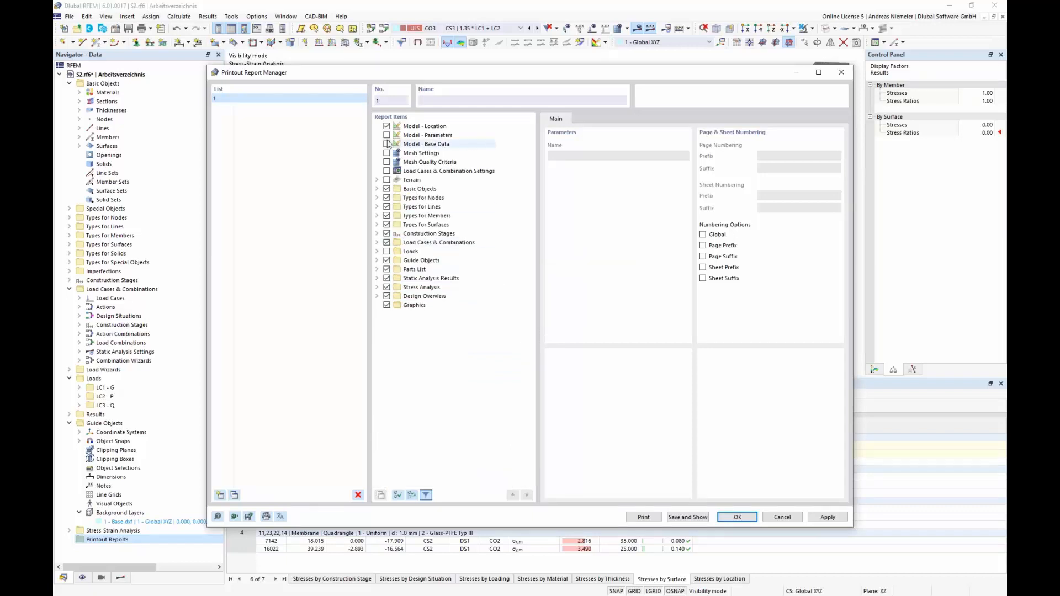
{"action": "left_click", "coordinate": [377, 190]}
{"action": "left_click", "coordinate": [377, 190]}
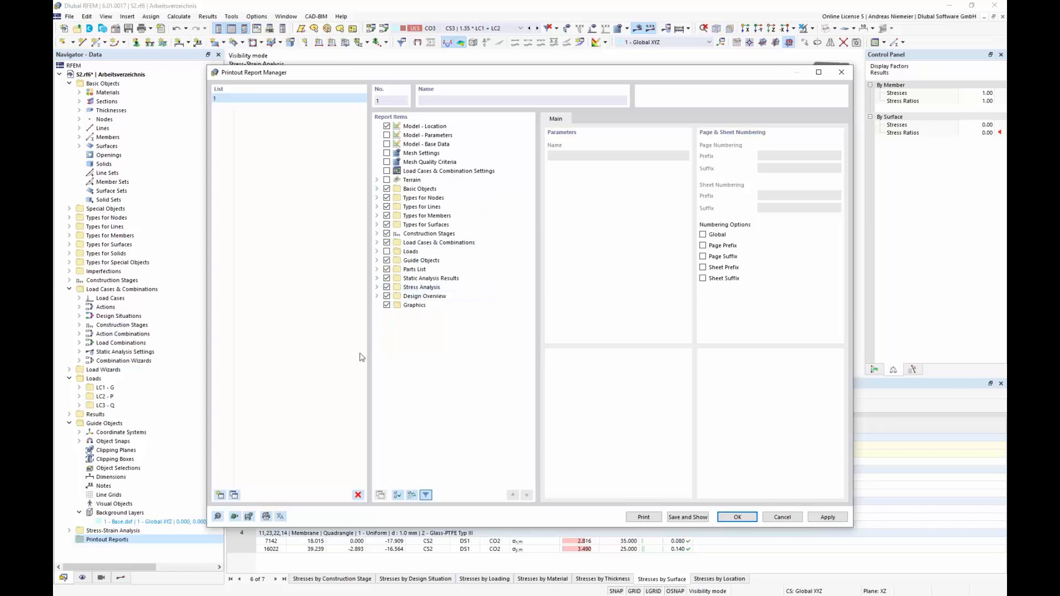
Step: Reduce the report's Stress Analysis results to Stresses on Members by Section and Stresses on Surfaces by Surface, then save and show the report
{"action": "left_click", "coordinate": [377, 288]}
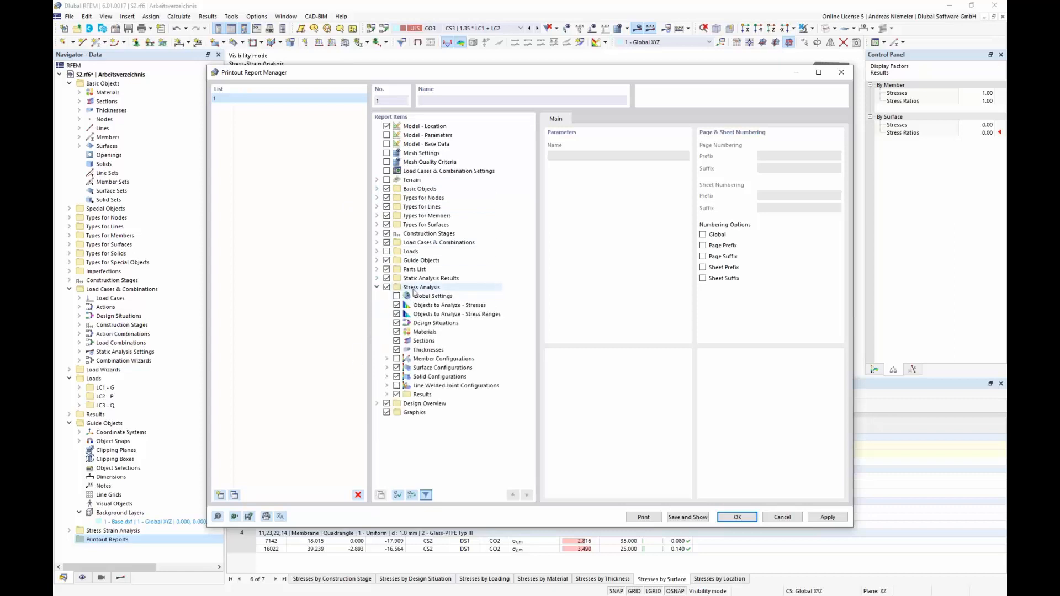
{"action": "left_click", "coordinate": [387, 394]}
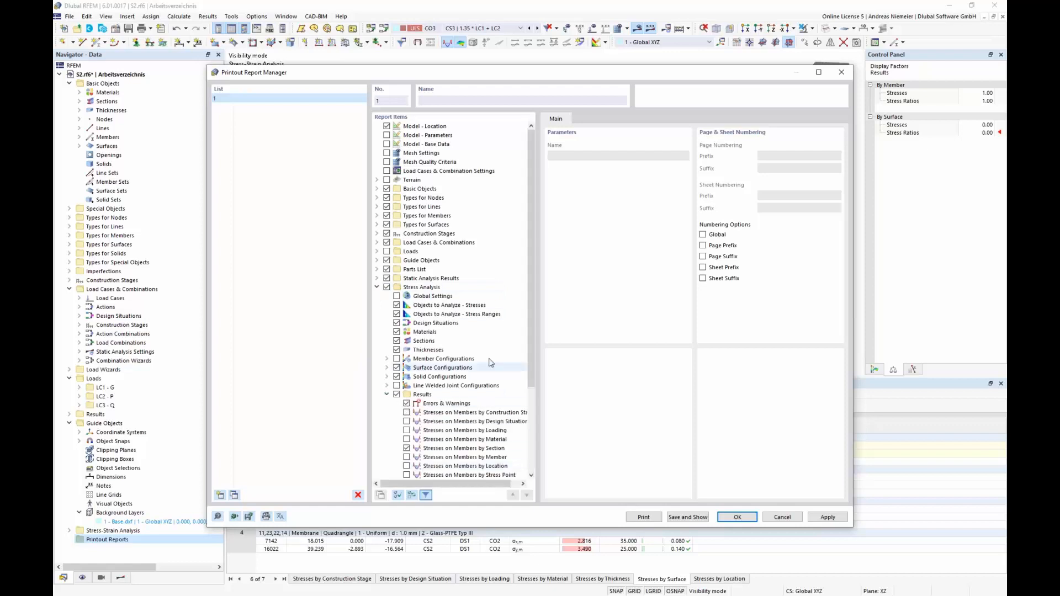
{"action": "scroll", "coordinate": [415, 356], "scroll_direction": "down", "scroll_amount": 4}
{"action": "left_click", "coordinate": [407, 287]}
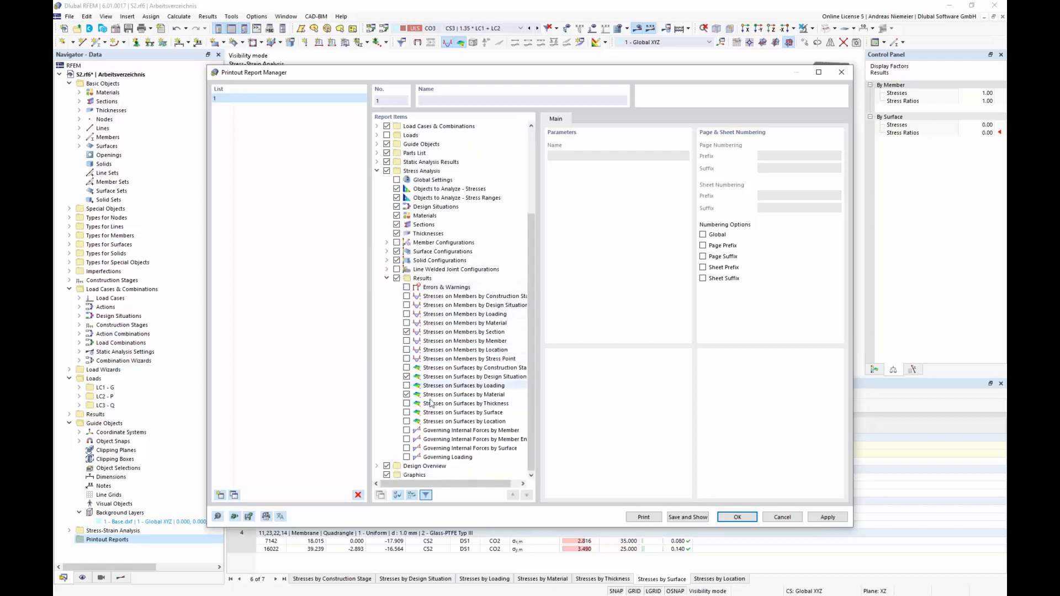
{"action": "left_click", "coordinate": [407, 377]}
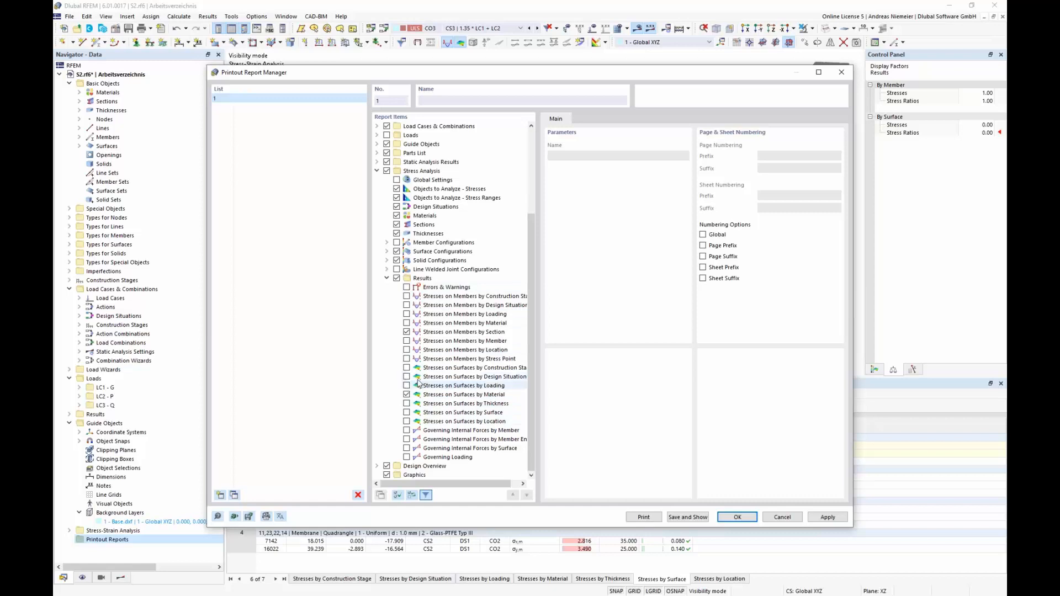
{"action": "left_click", "coordinate": [407, 394]}
{"action": "left_click", "coordinate": [407, 395]}
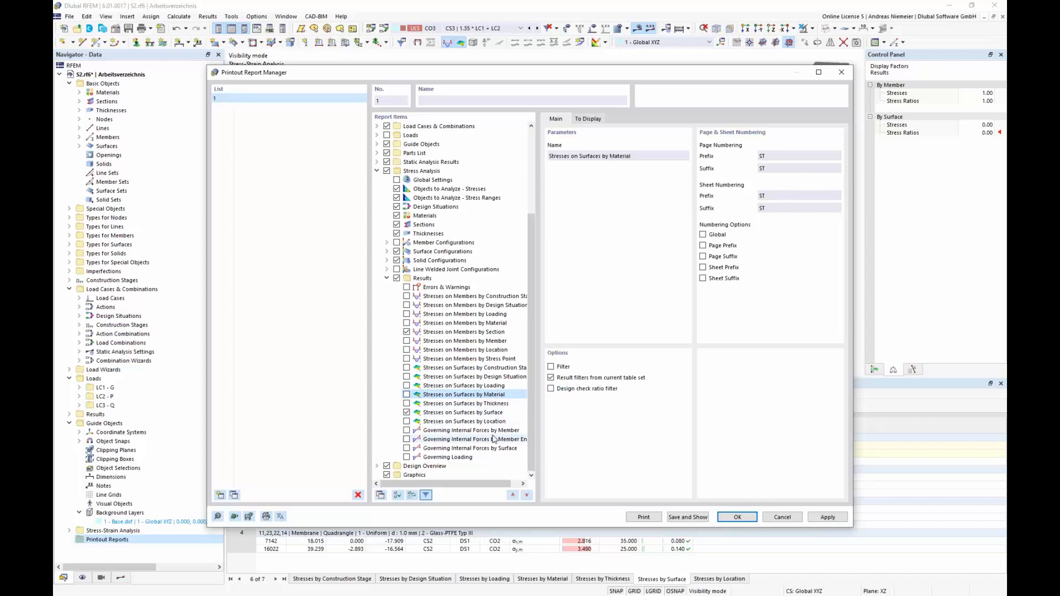
{"action": "left_click", "coordinate": [687, 517]}
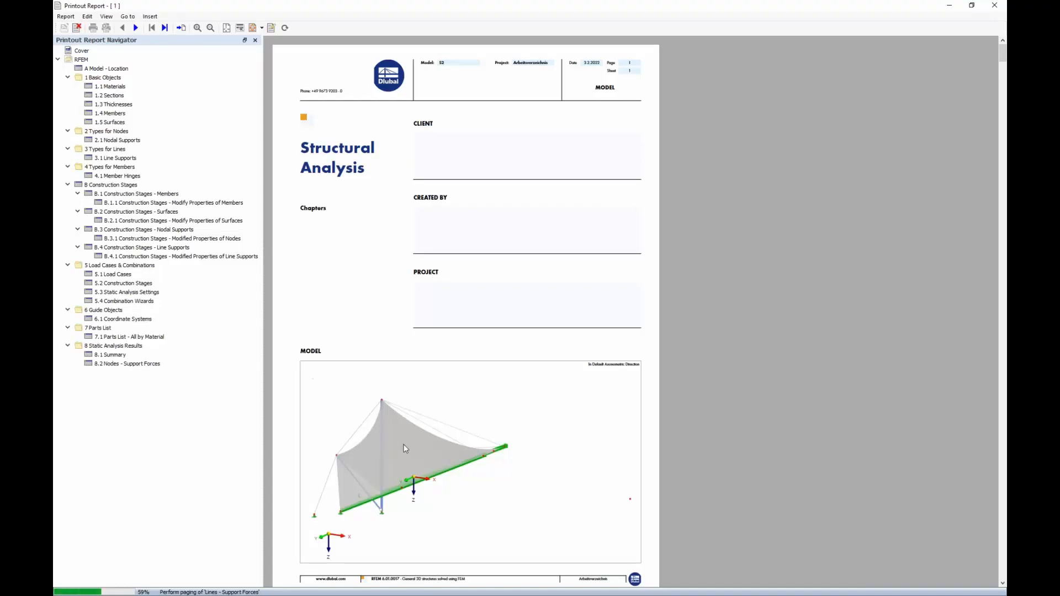
Step: Look through the report's cover, contents, sections, members, surfaces and supports, and enlarge the pages for reading
{"action": "scroll", "coordinate": [446, 267], "scroll_direction": "down", "scroll_amount": 5}
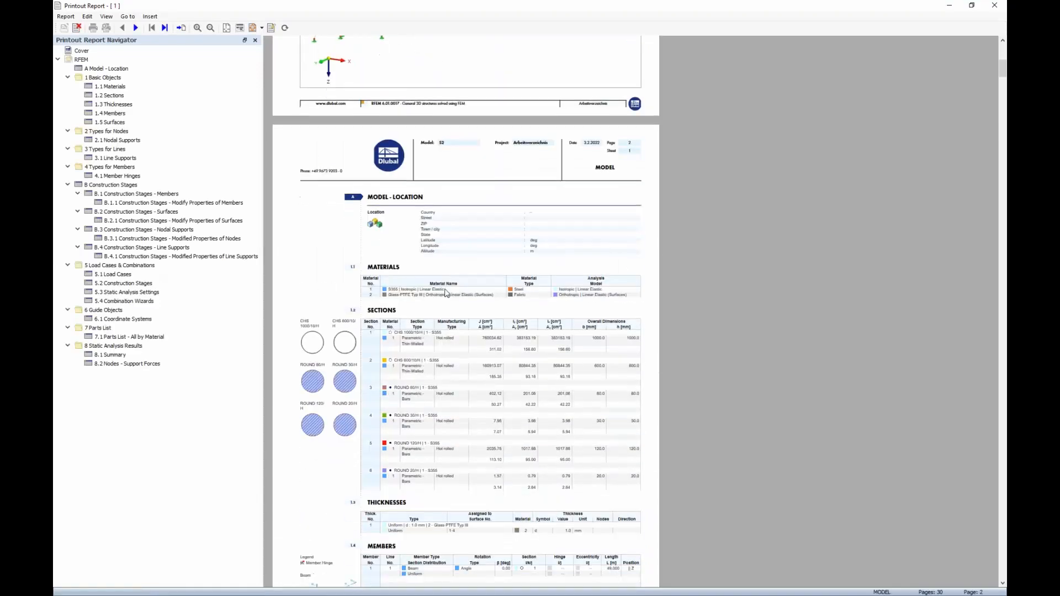
{"action": "scroll", "coordinate": [452, 277], "scroll_direction": "up", "scroll_amount": 5}
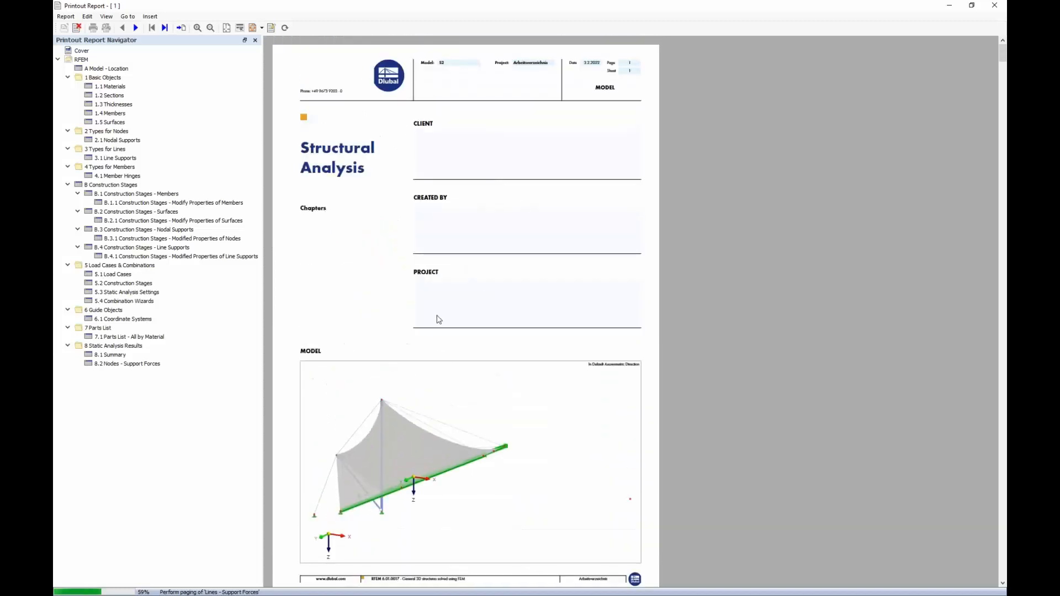
{"action": "scroll", "coordinate": [428, 273], "scroll_direction": "down", "scroll_amount": 7}
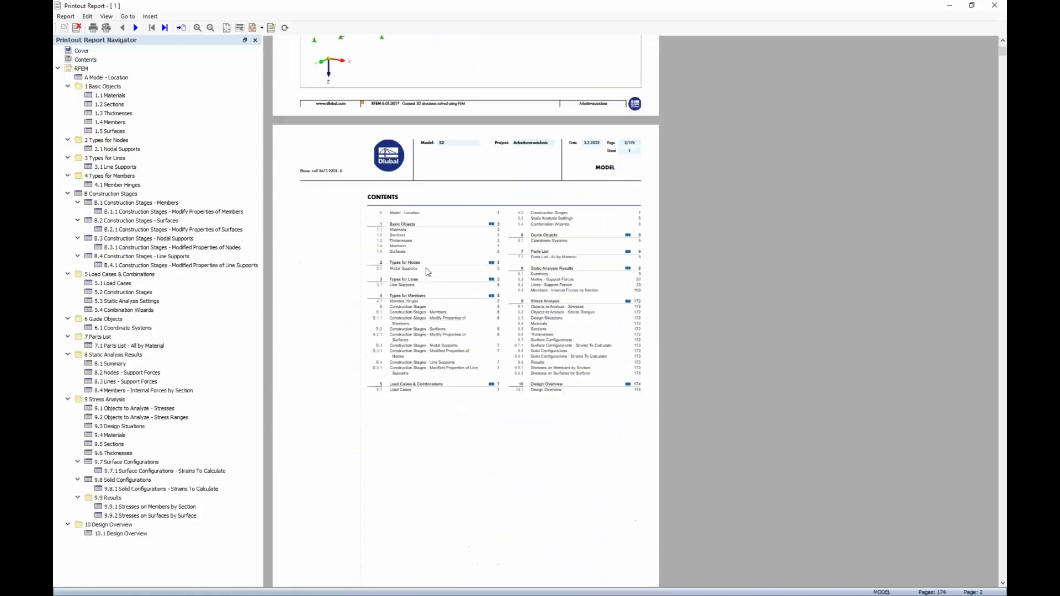
{"action": "scroll", "coordinate": [472, 283], "scroll_direction": "down", "scroll_amount": 9}
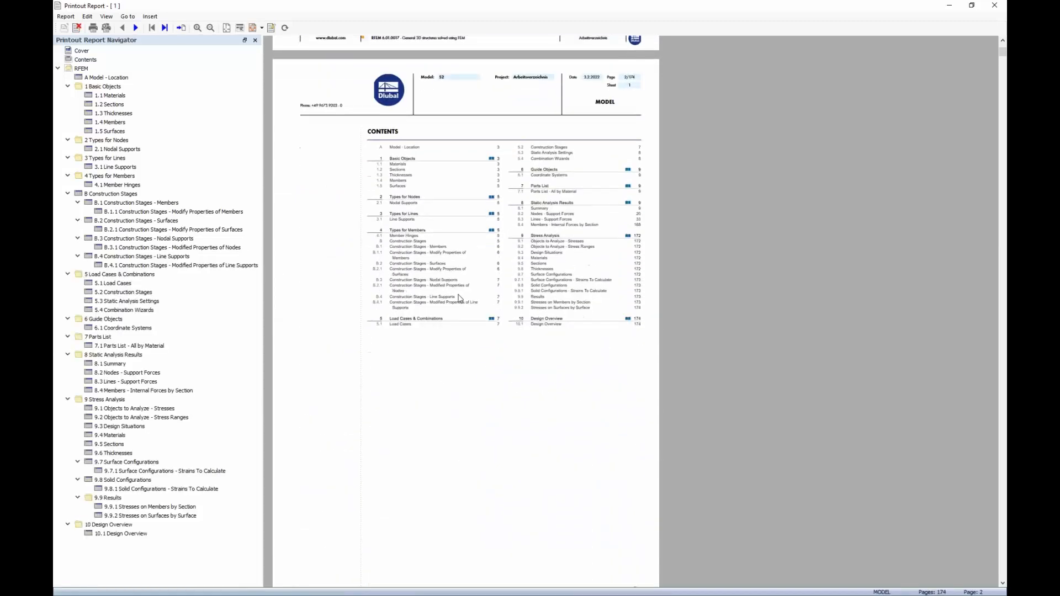
{"action": "scroll", "coordinate": [470, 284], "scroll_direction": "down", "scroll_amount": 1}
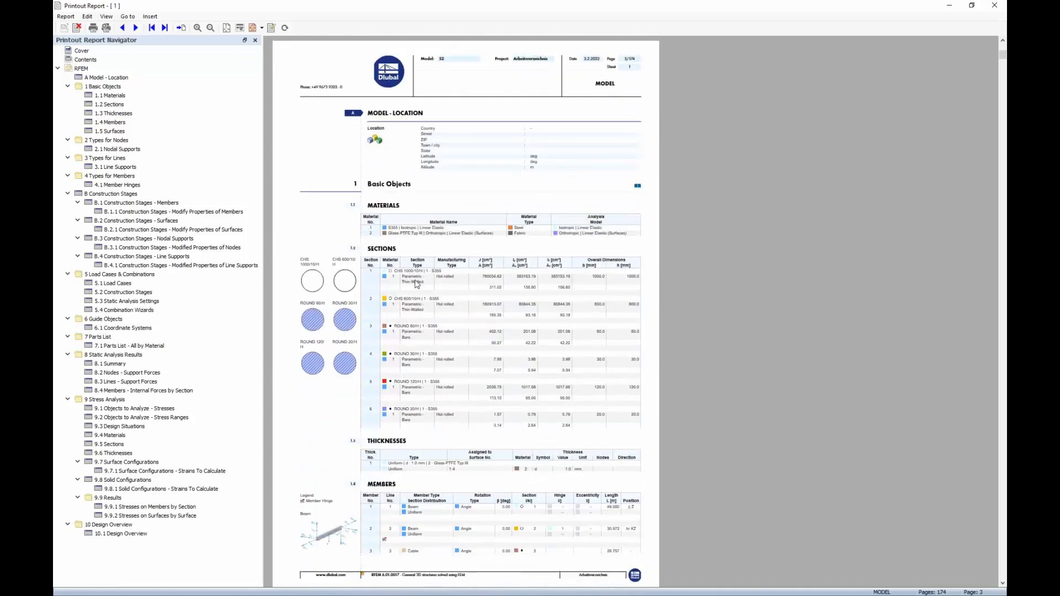
{"action": "scroll", "coordinate": [374, 292], "scroll_direction": "down", "scroll_amount": 5}
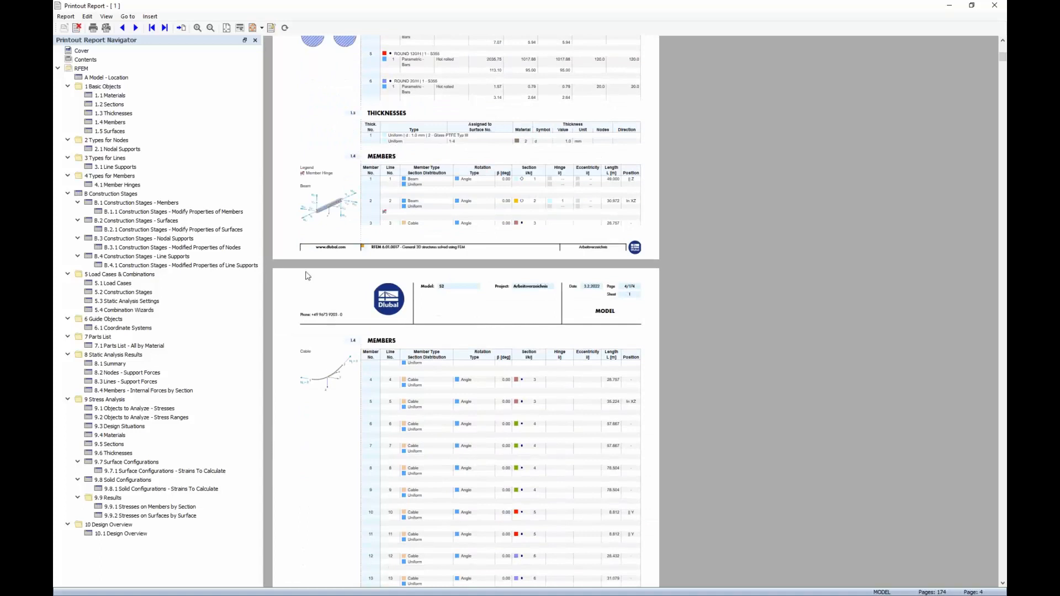
{"action": "scroll", "coordinate": [415, 402], "scroll_direction": "down", "scroll_amount": 7}
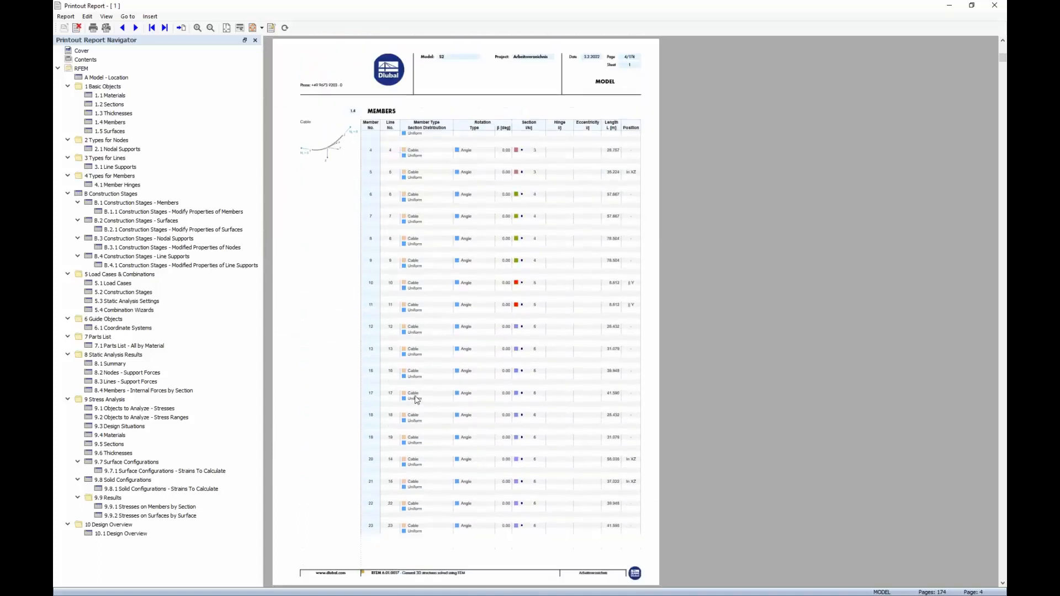
{"action": "scroll", "coordinate": [418, 393], "scroll_direction": "down", "scroll_amount": 4}
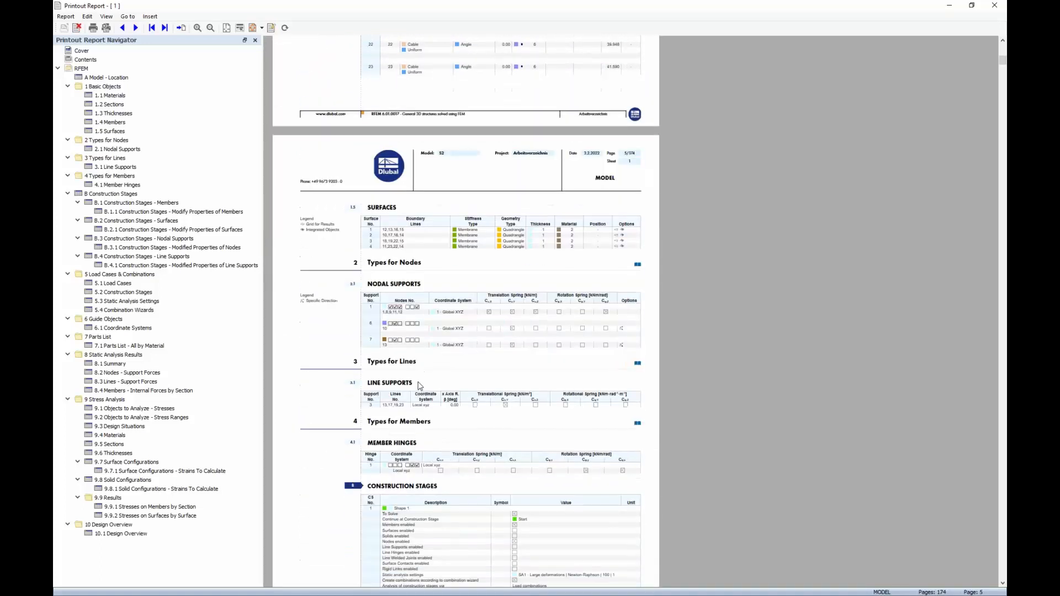
{"action": "left_click", "coordinate": [199, 28]}
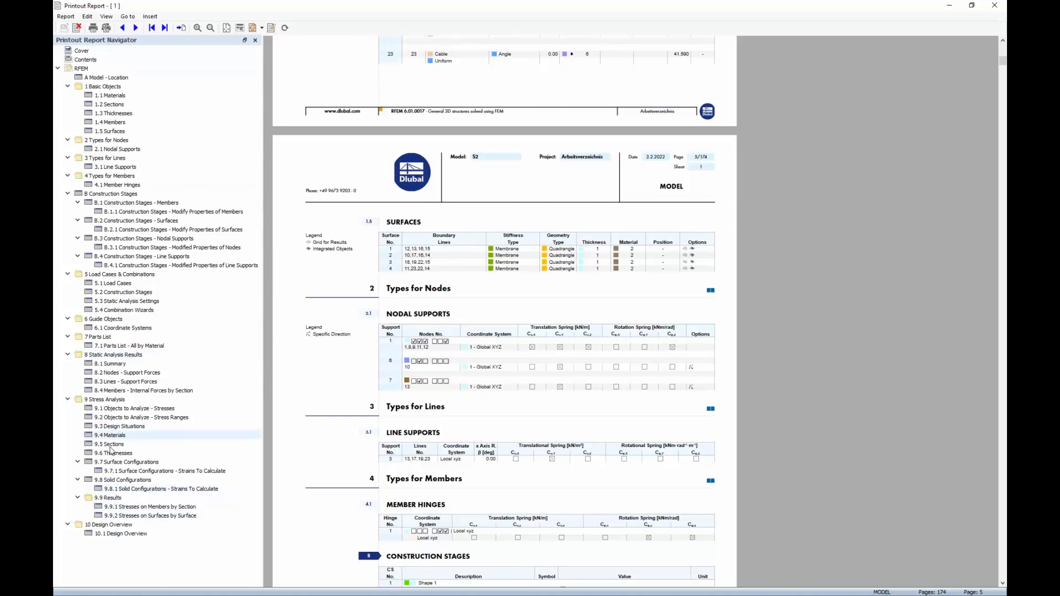
Step: Go to the report chapter Stresses on Members by Section and review the member and surface stress tables
{"action": "left_click", "coordinate": [131, 508]}
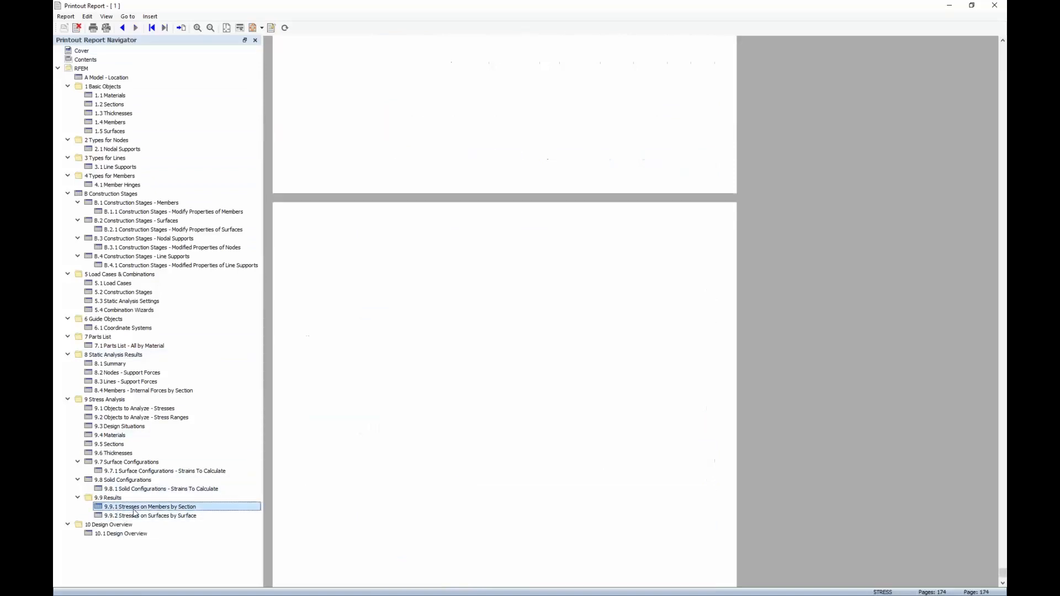
{"action": "scroll", "coordinate": [668, 130], "scroll_direction": "up", "scroll_amount": 1}
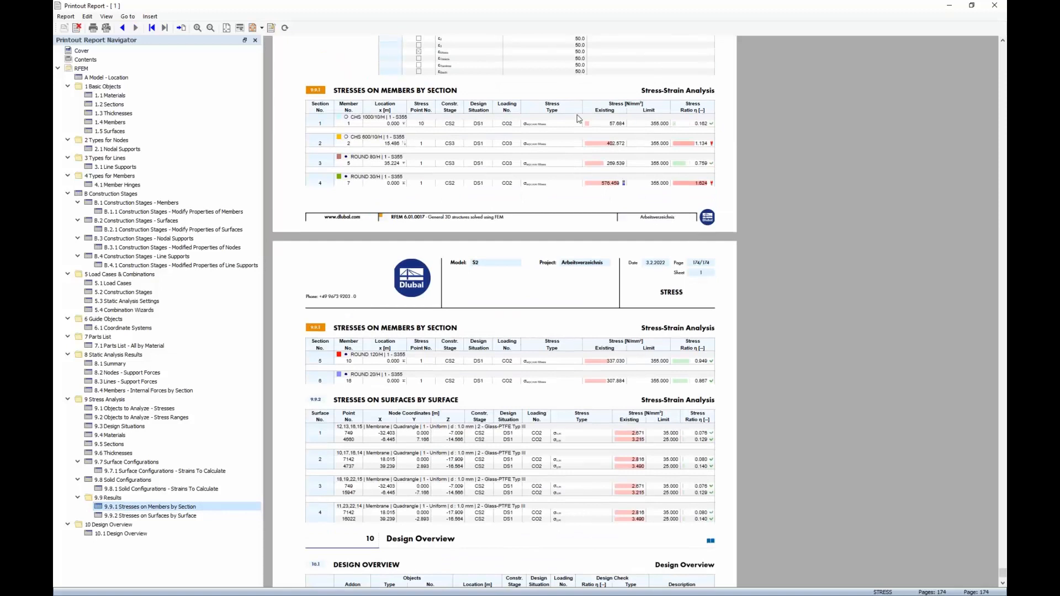
{"action": "scroll", "coordinate": [539, 296], "scroll_direction": "down", "scroll_amount": 3}
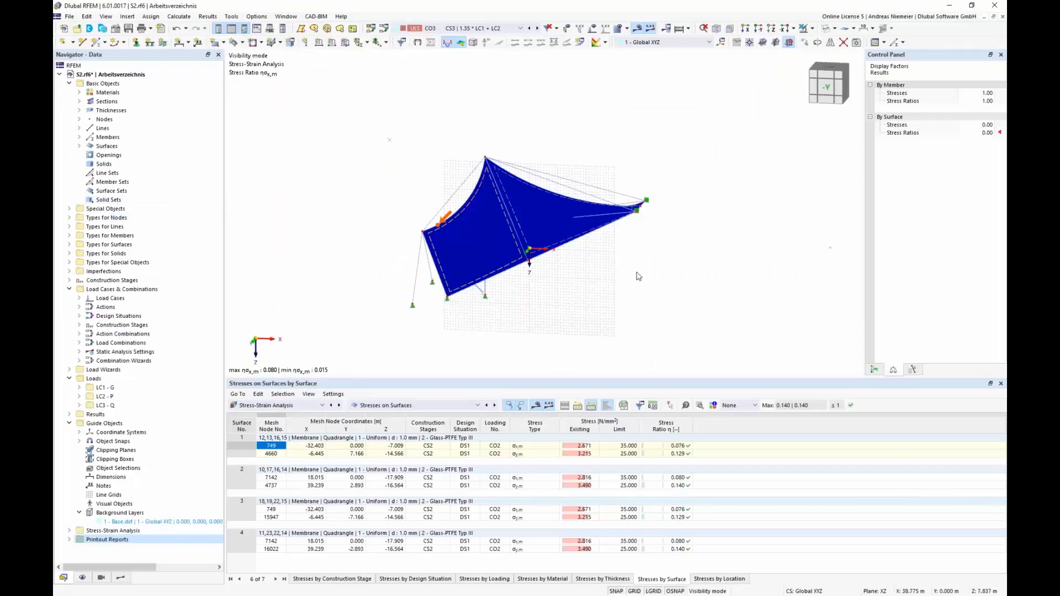
Step: Return to the model, hide the surface results, and inspect the member stress ratios from an oblique angle above
{"action": "middle_click_drag", "start_coordinate": [635, 272], "coordinate": [586, 271]}
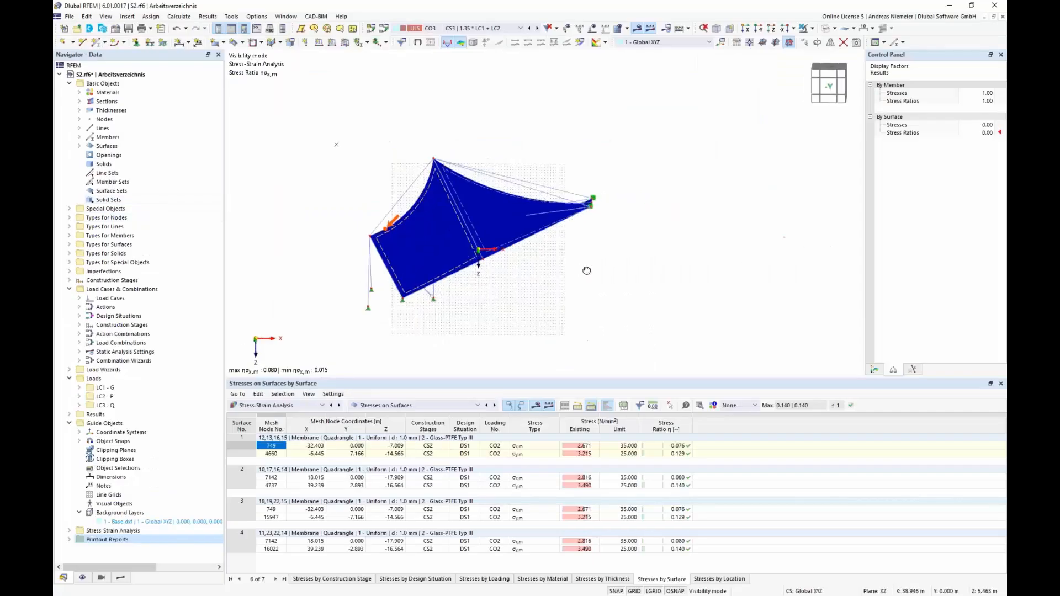
{"action": "scroll", "coordinate": [586, 272], "scroll_direction": "down", "scroll_amount": 1}
{"action": "mouse_move", "coordinate": [526, 293]}
{"action": "middle_mouse_down"}
{"action": "mouse_move", "coordinate": [575, 302]}
{"action": "mouse_move", "coordinate": [455, 289]}
{"action": "mouse_move", "coordinate": [510, 296]}
{"action": "middle_mouse_up"}
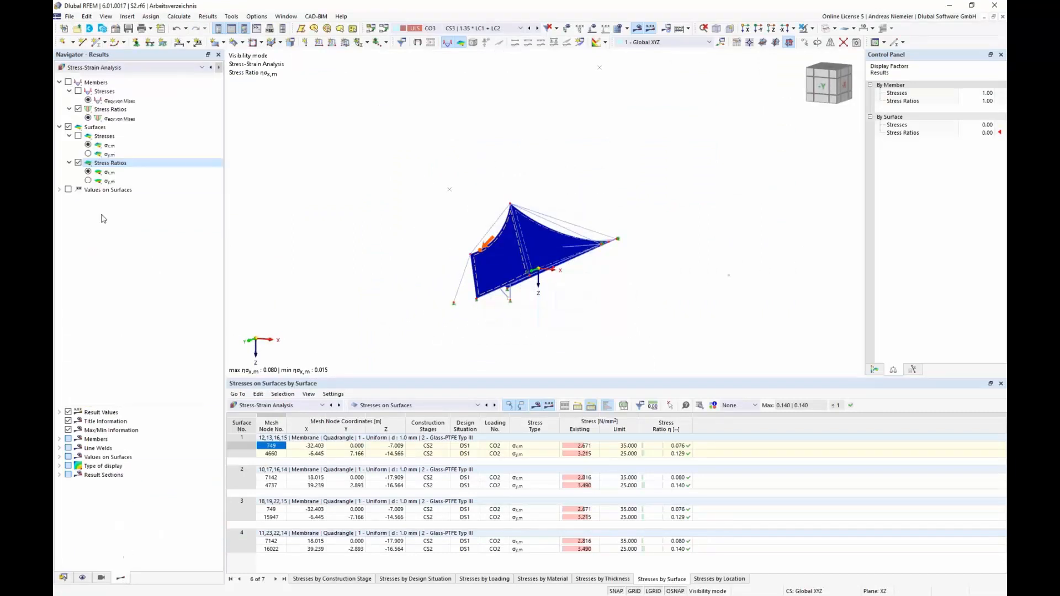
{"action": "left_click", "coordinate": [68, 127]}
{"action": "left_click", "coordinate": [69, 83]}
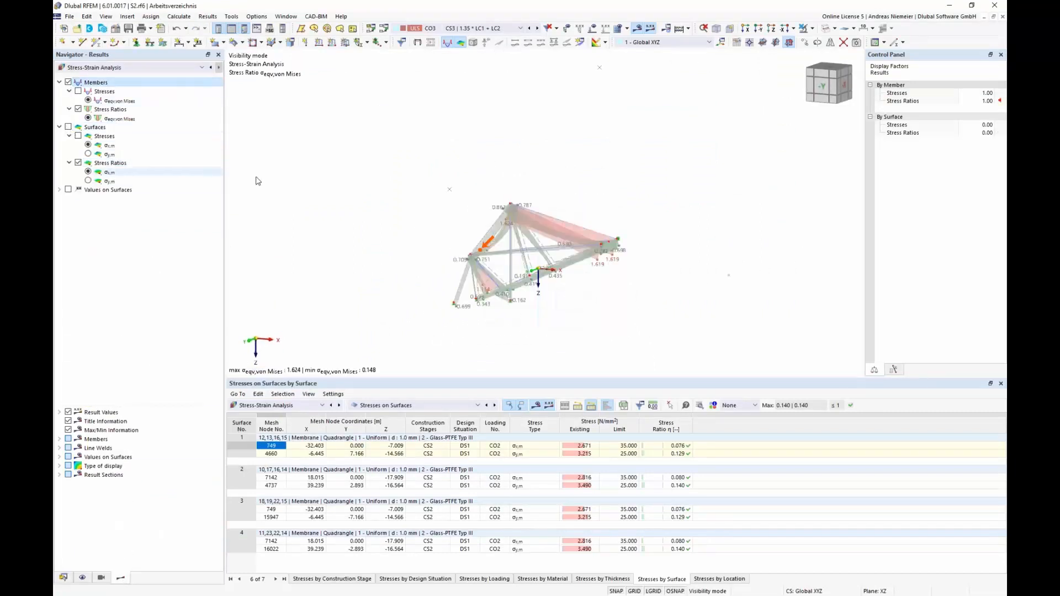
{"action": "middle_click_drag", "start_coordinate": [487, 142], "coordinate": [471, 270], "text": "ctrl"}
{"action": "scroll", "coordinate": [471, 271], "scroll_direction": "up", "scroll_amount": 1}
{"action": "scroll", "coordinate": [470, 274], "scroll_direction": "up", "scroll_amount": 3}
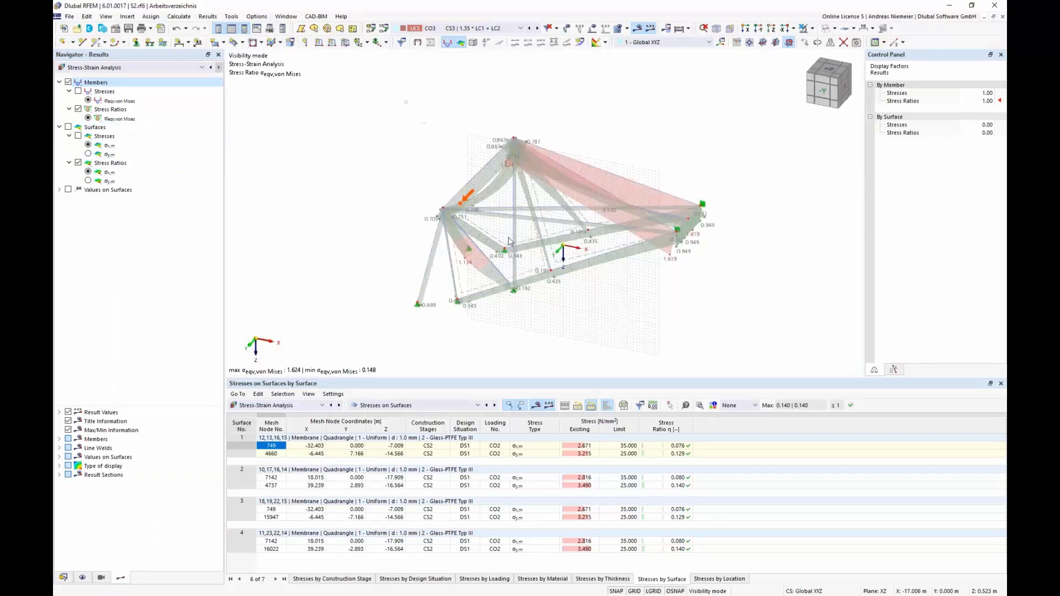
Step: Send the member stress ratio graphic to the printout report as a window-filling picture with a height ratio of 50%
{"action": "left_click", "coordinate": [150, 28]}
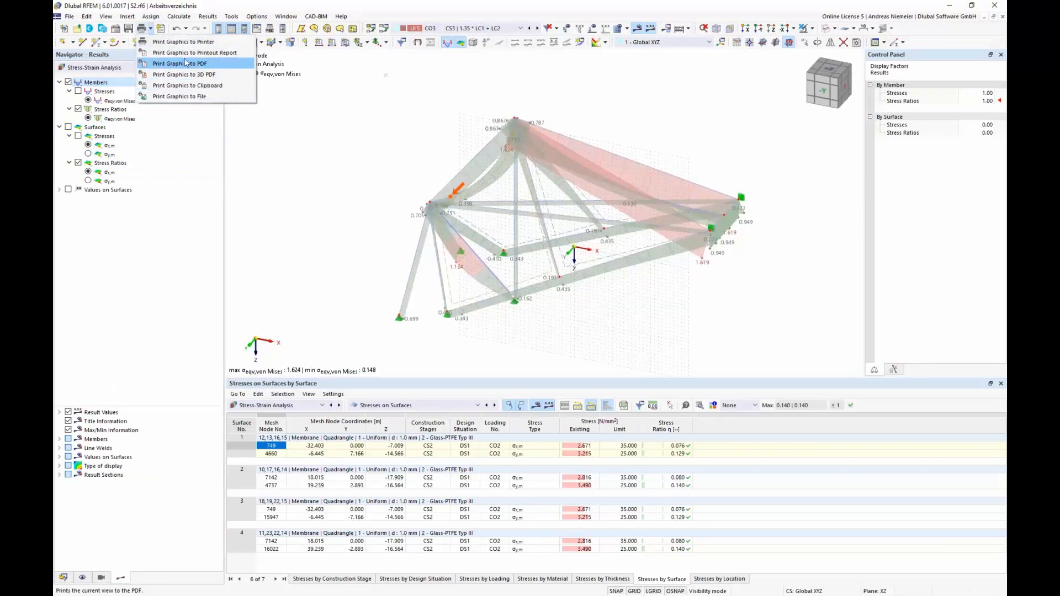
{"action": "left_click", "coordinate": [175, 54]}
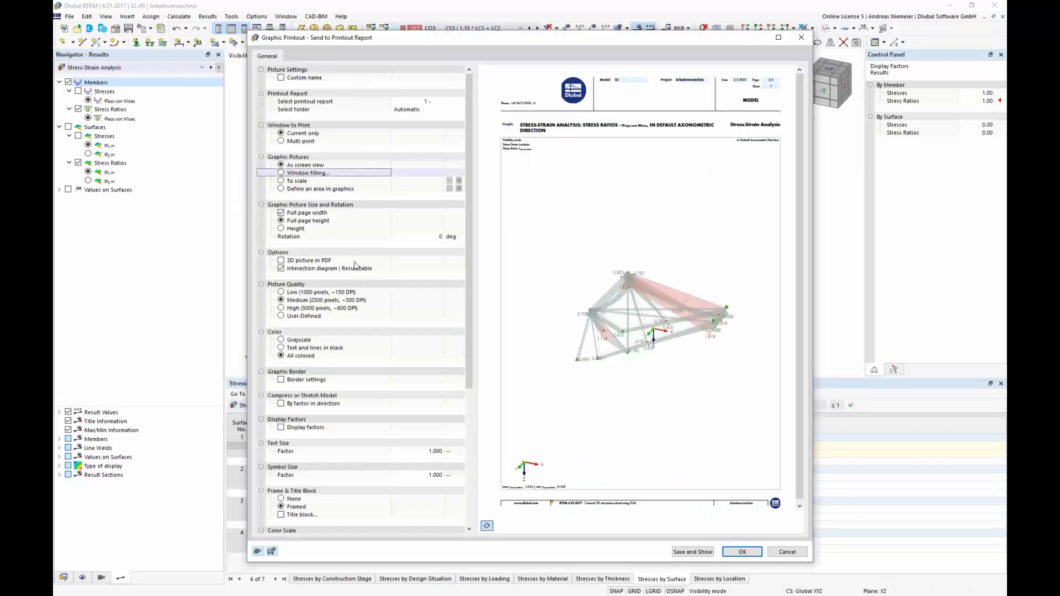
{"action": "left_click", "coordinate": [293, 228]}
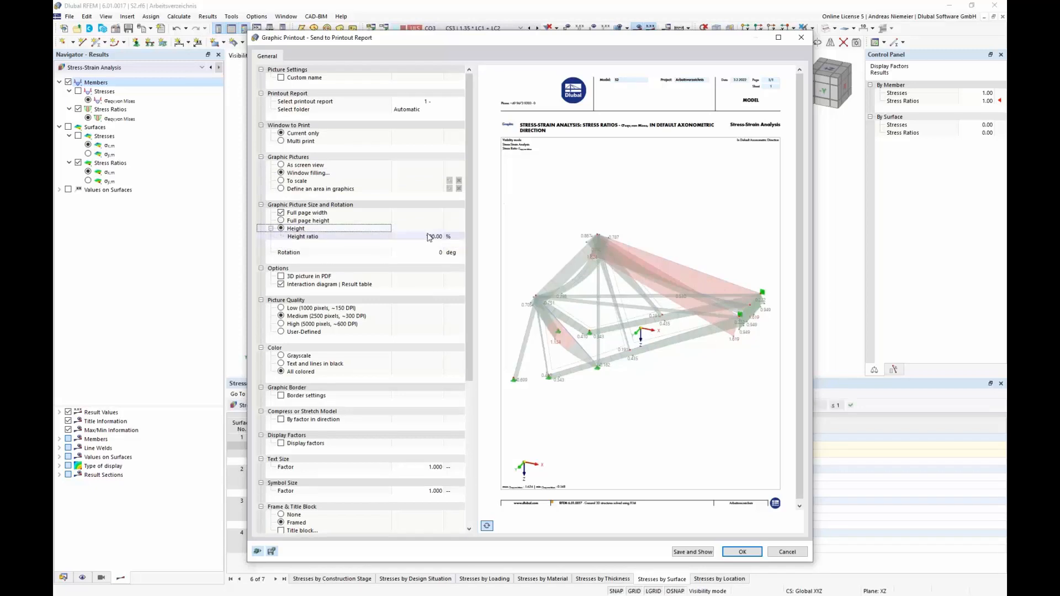
{"action": "left_click", "coordinate": [430, 237]}
{"action": "type", "text": "50"}
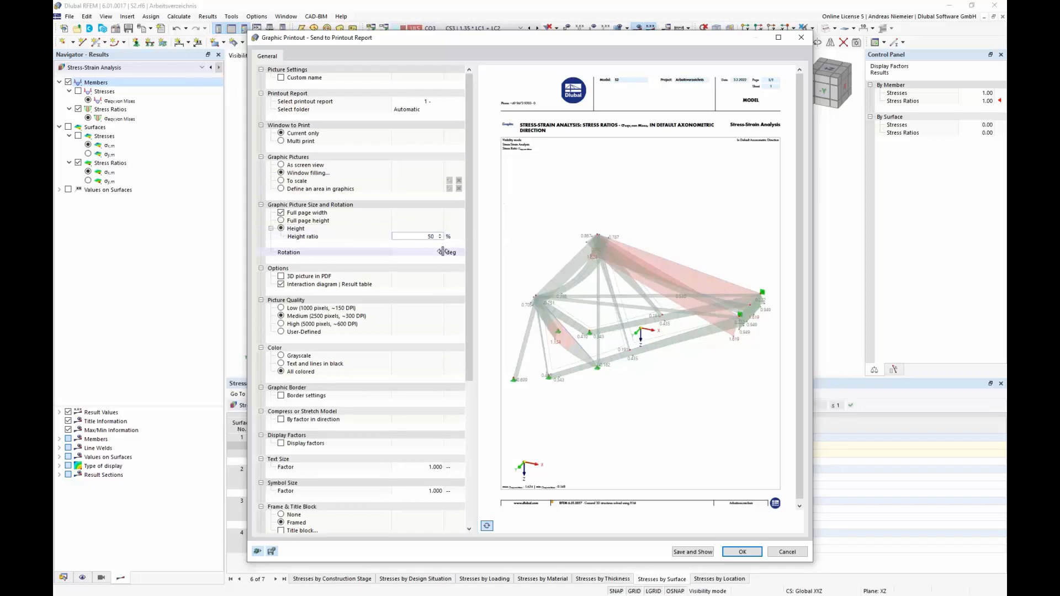
{"action": "key", "text": "Tab"}
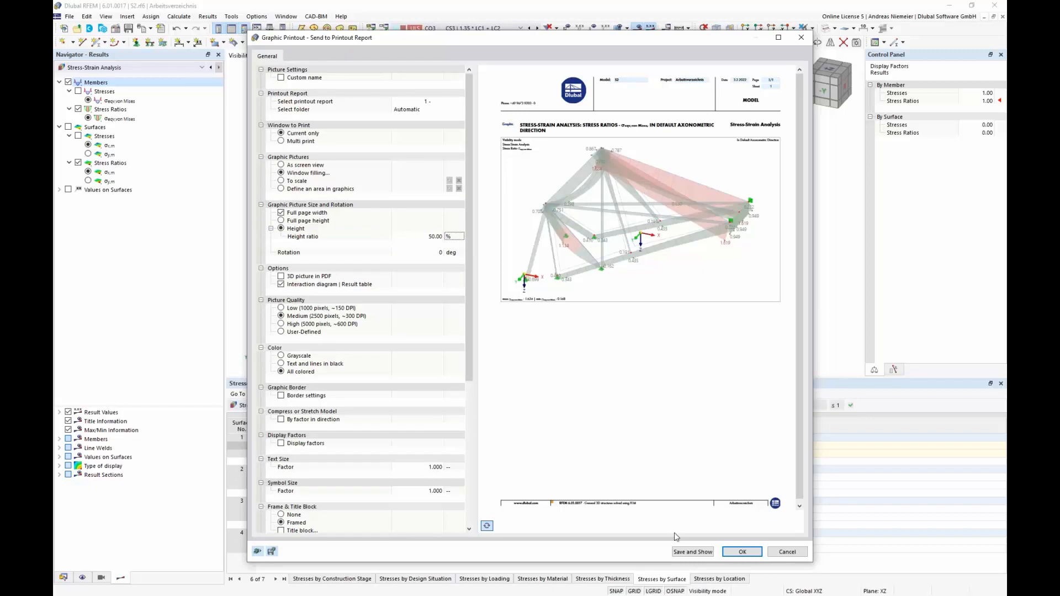
{"action": "left_click", "coordinate": [742, 552]}
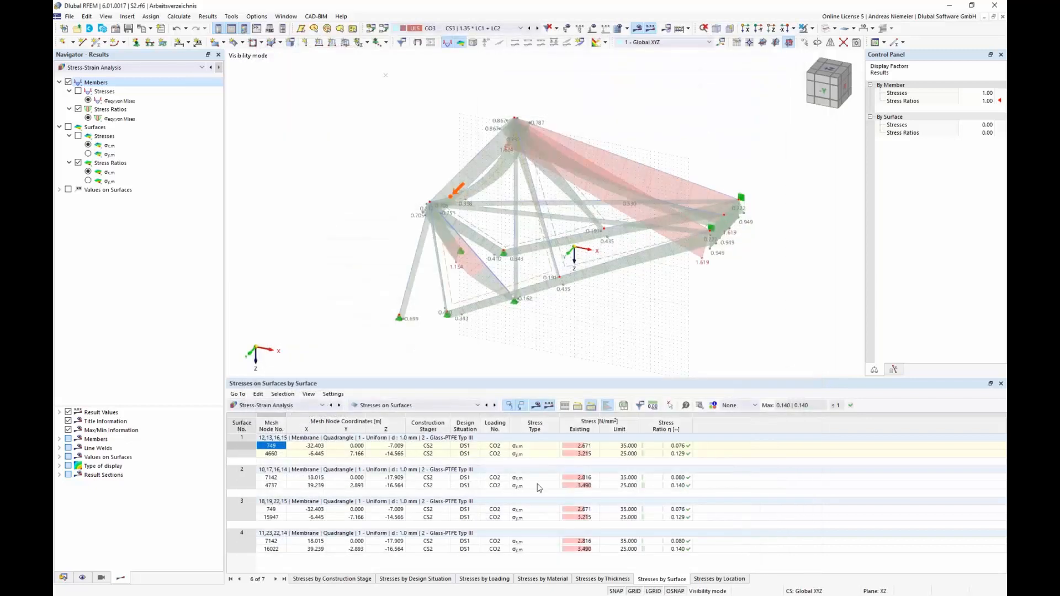
Step: Display the surface stress ratios instead of the member results, viewed in direction +Z, with surface values limited to extreme values
{"action": "left_click", "coordinate": [68, 82]}
{"action": "left_click", "coordinate": [68, 127]}
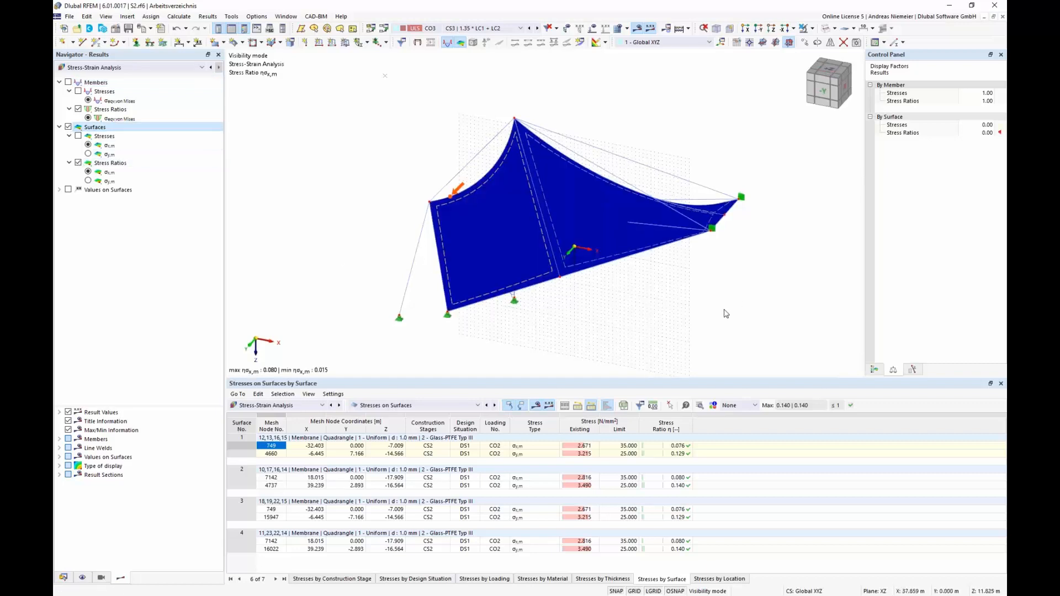
{"action": "left_click", "coordinate": [830, 73]}
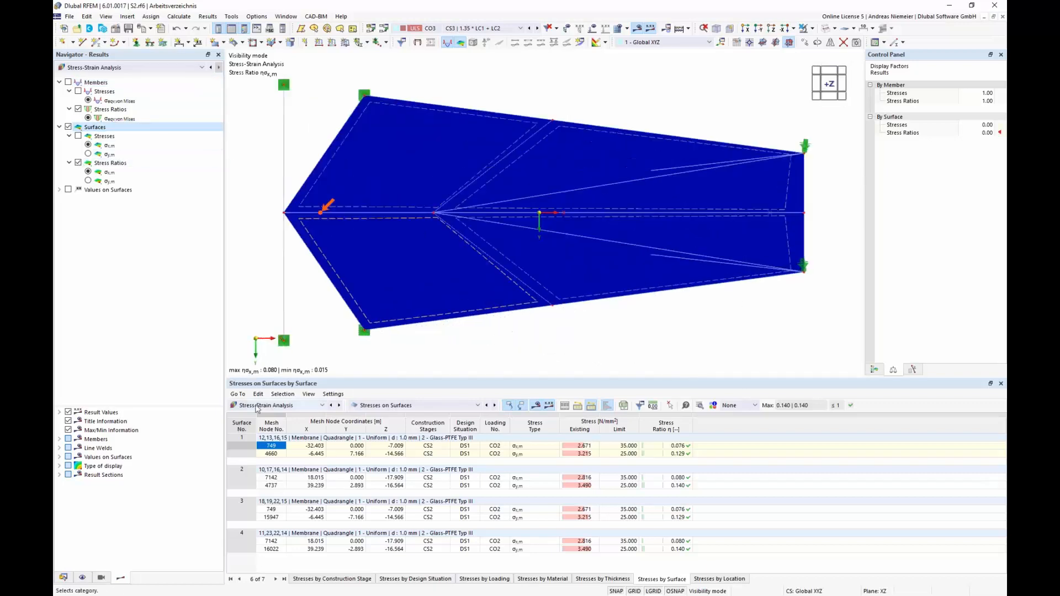
{"action": "left_click", "coordinate": [68, 189]}
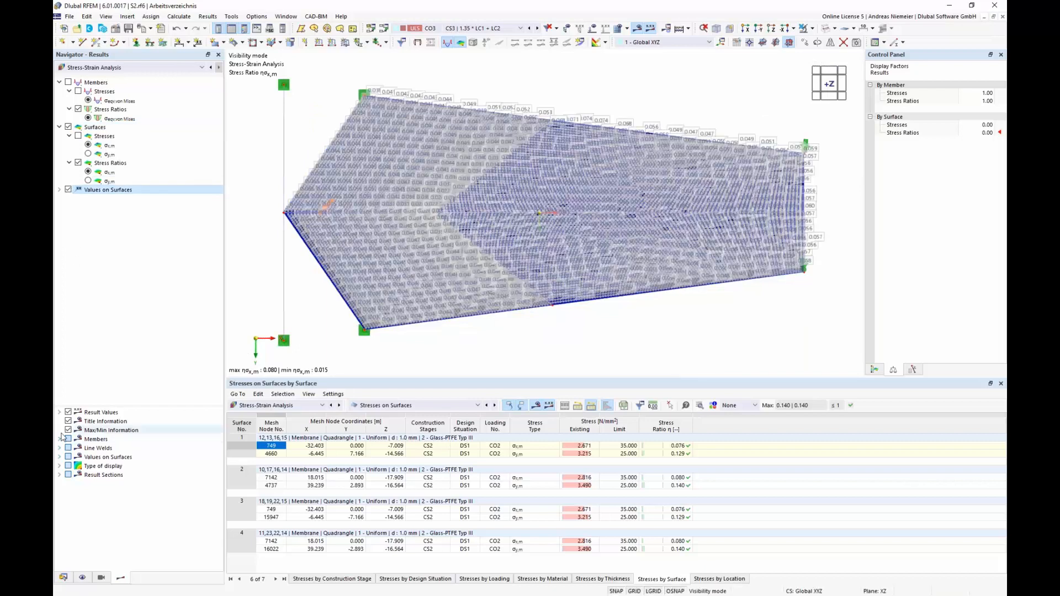
{"action": "left_click", "coordinate": [60, 457]}
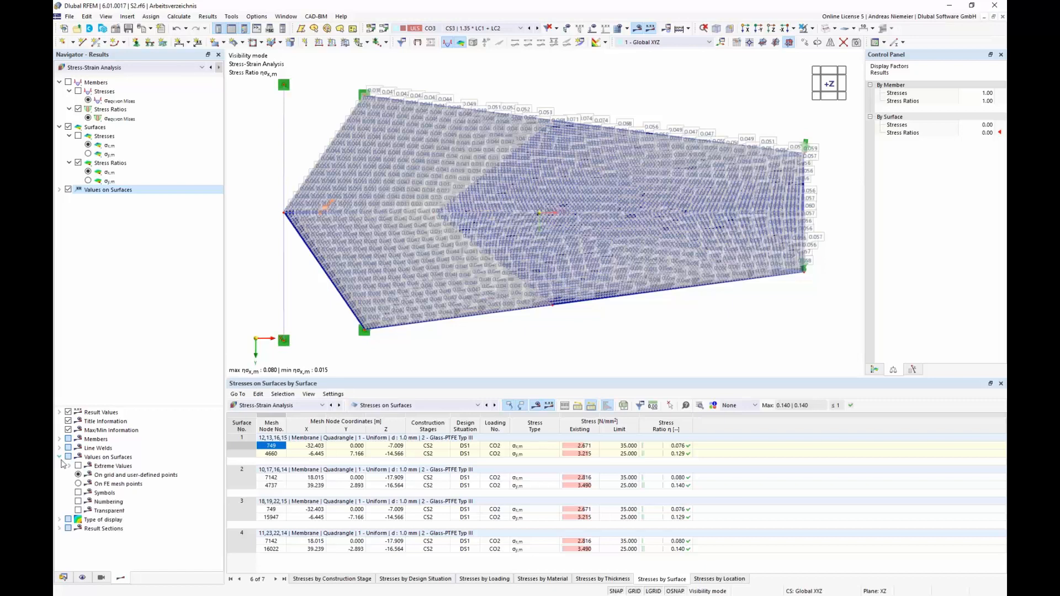
{"action": "left_click", "coordinate": [78, 466]}
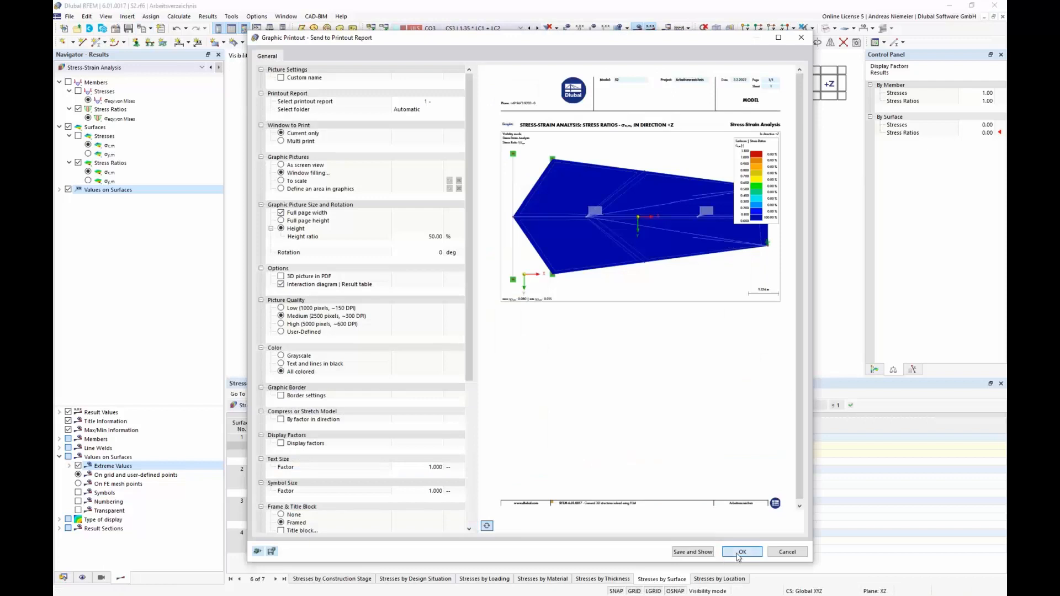
Step: Add the σx,m and σy,m surface stress ratio graphics to the printout report, then save and show the report
{"action": "left_click", "coordinate": [742, 553]}
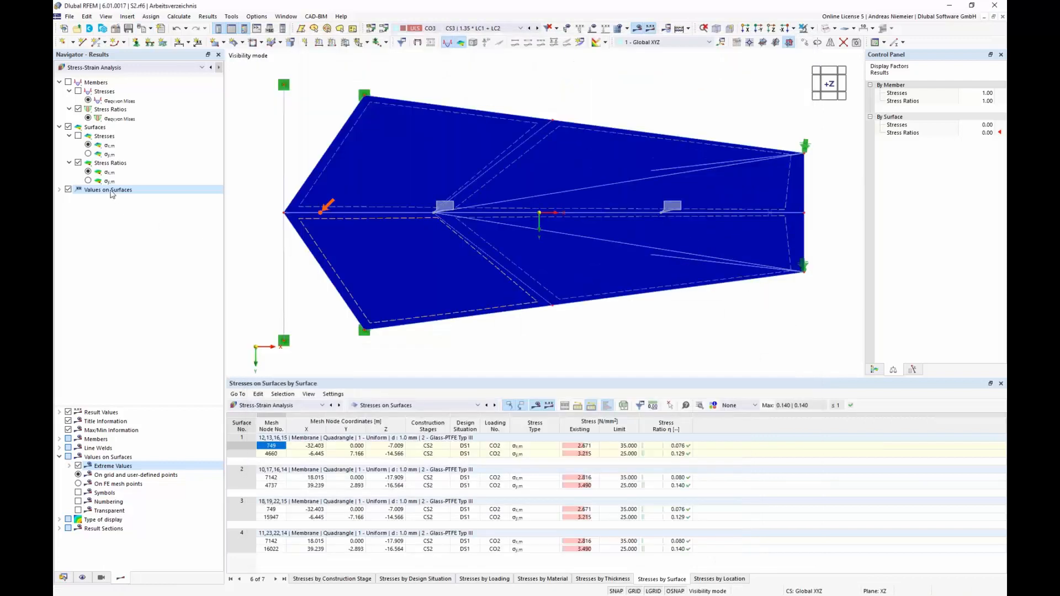
{"action": "left_click", "coordinate": [108, 181]}
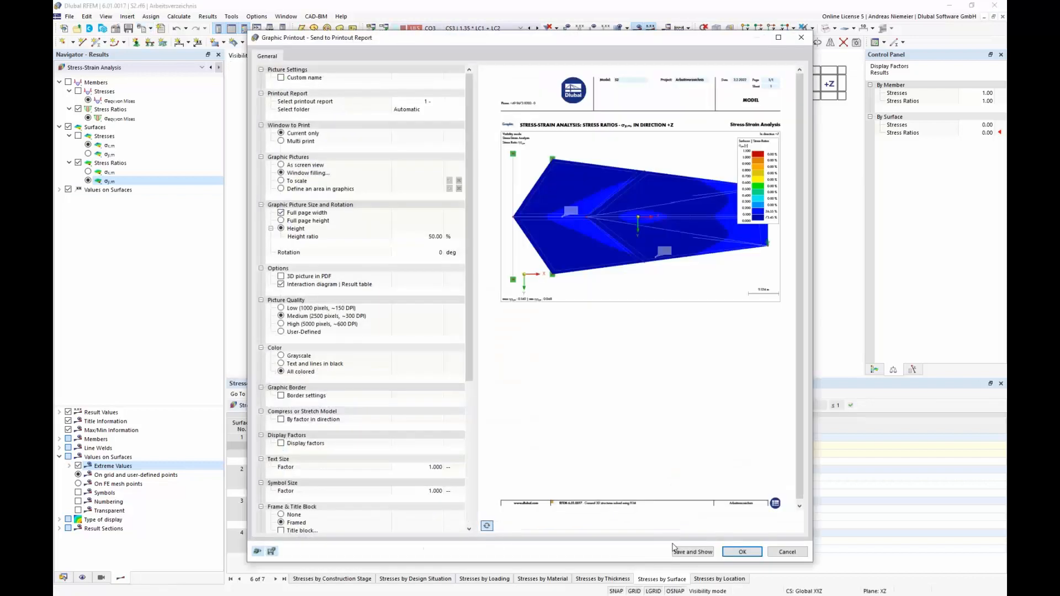
{"action": "left_click", "coordinate": [686, 554]}
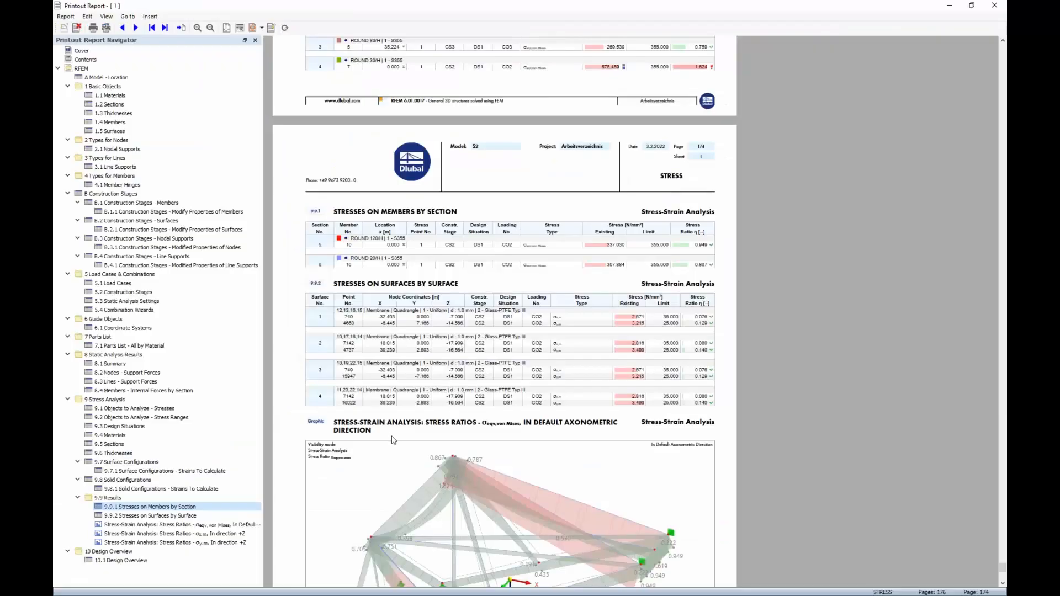
Step: Review the report's stress tables, the member stress ratio graphic and the two surface stress ratio graphics
{"action": "scroll", "coordinate": [463, 327], "scroll_direction": "down", "scroll_amount": 5}
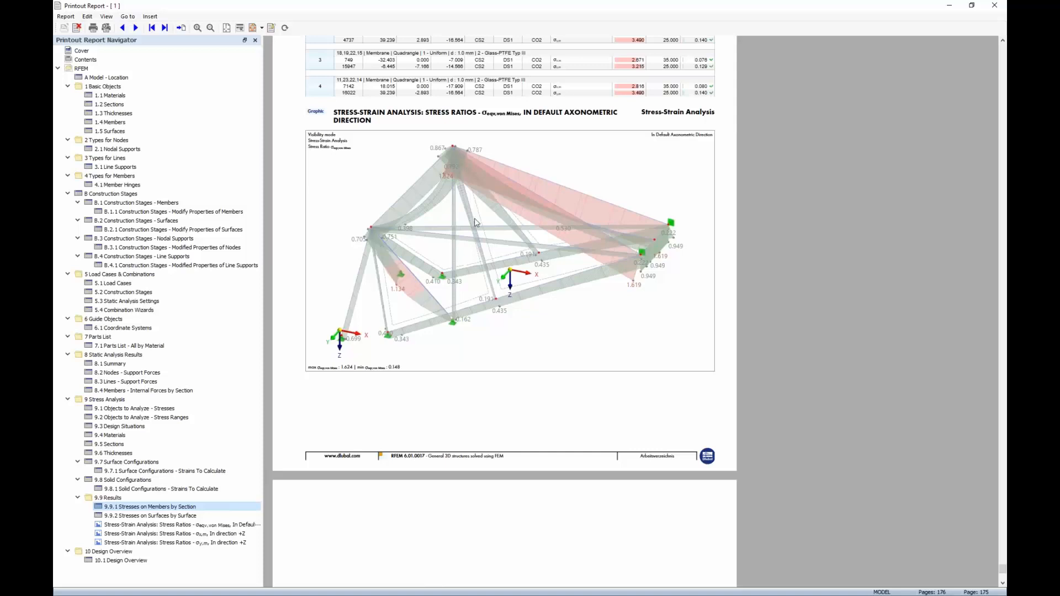
{"action": "scroll", "coordinate": [475, 222], "scroll_direction": "up", "scroll_amount": 12}
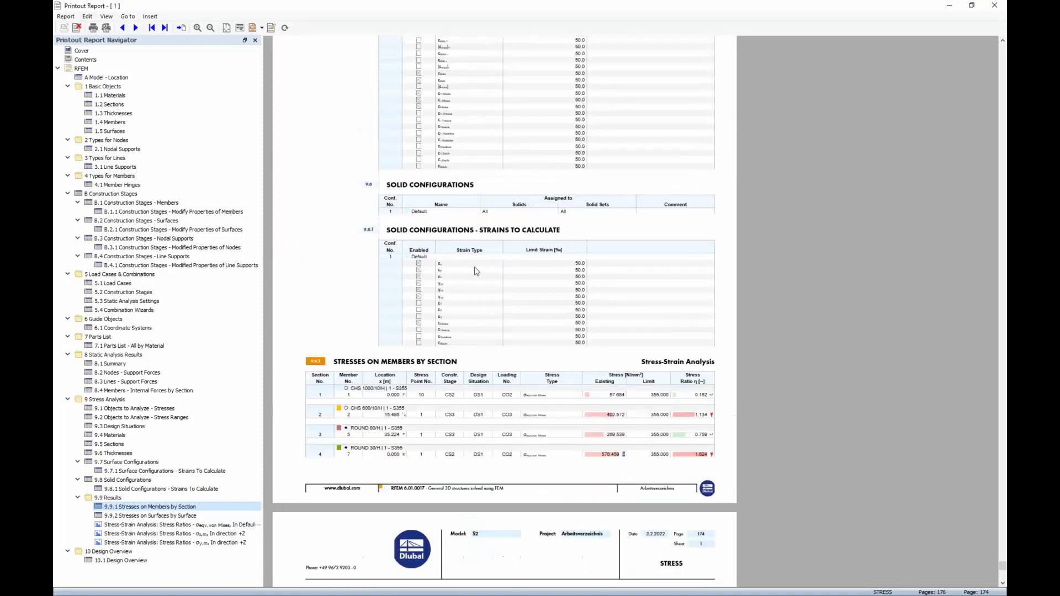
{"action": "scroll", "coordinate": [477, 271], "scroll_direction": "down", "scroll_amount": 12}
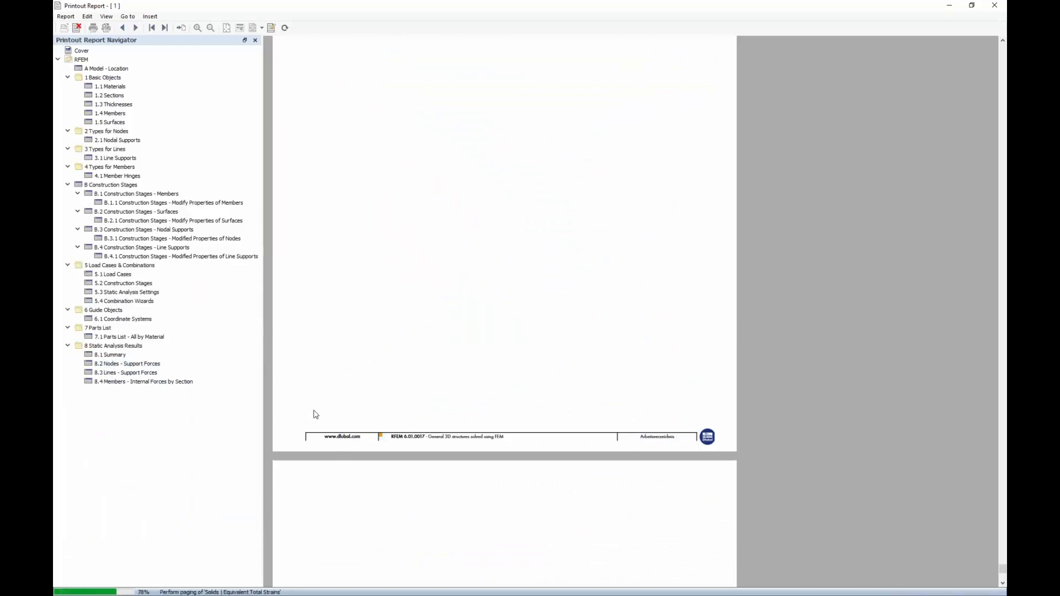
{"action": "left_click", "coordinate": [166, 533]}
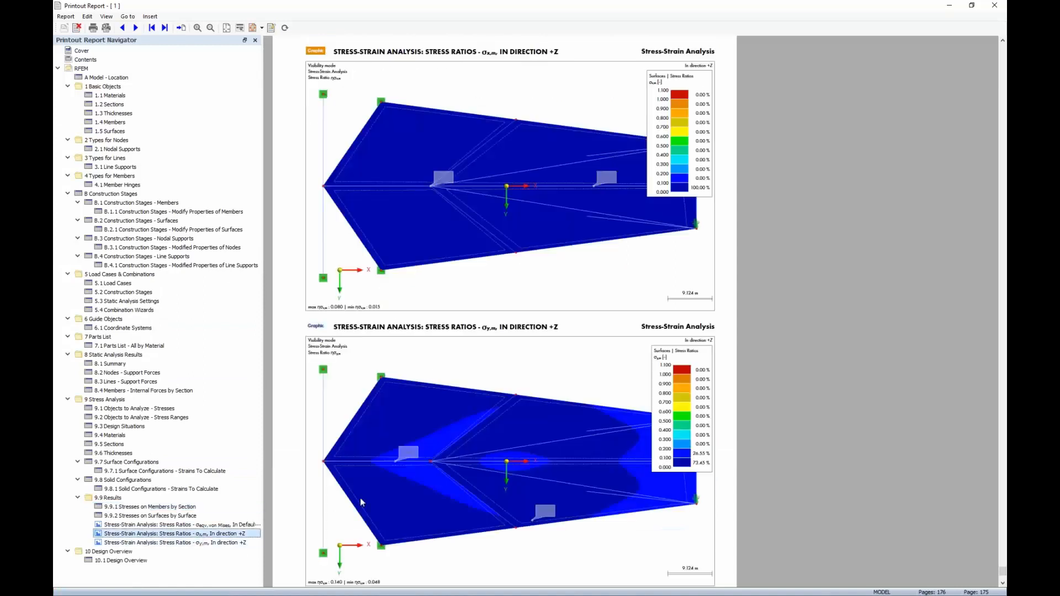
{"action": "scroll", "coordinate": [430, 370], "scroll_direction": "down", "scroll_amount": 5}
{"action": "scroll", "coordinate": [428, 370], "scroll_direction": "up", "scroll_amount": 4}
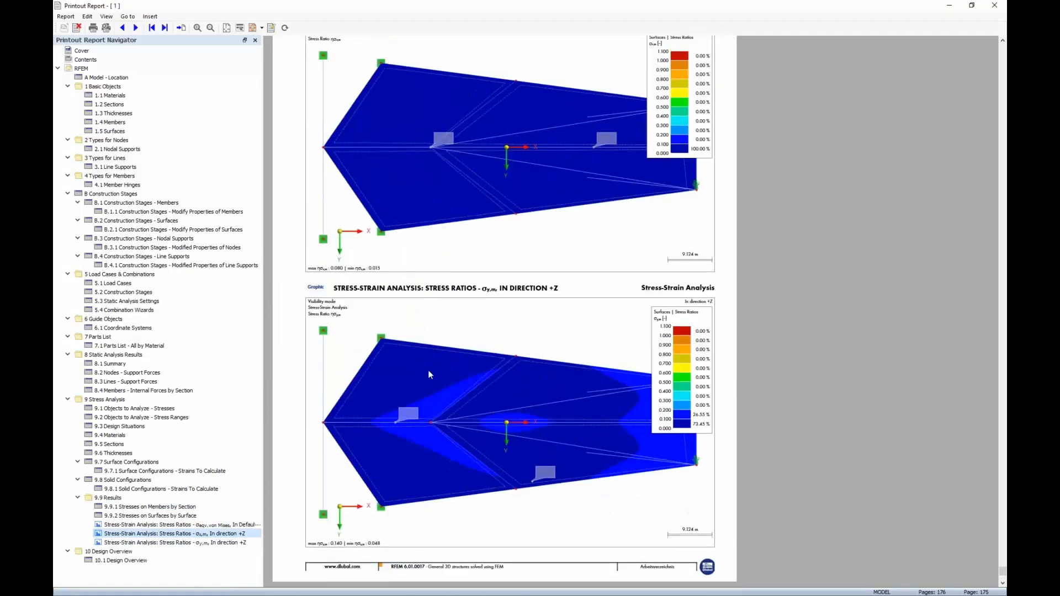
{"action": "left_click", "coordinate": [210, 27]}
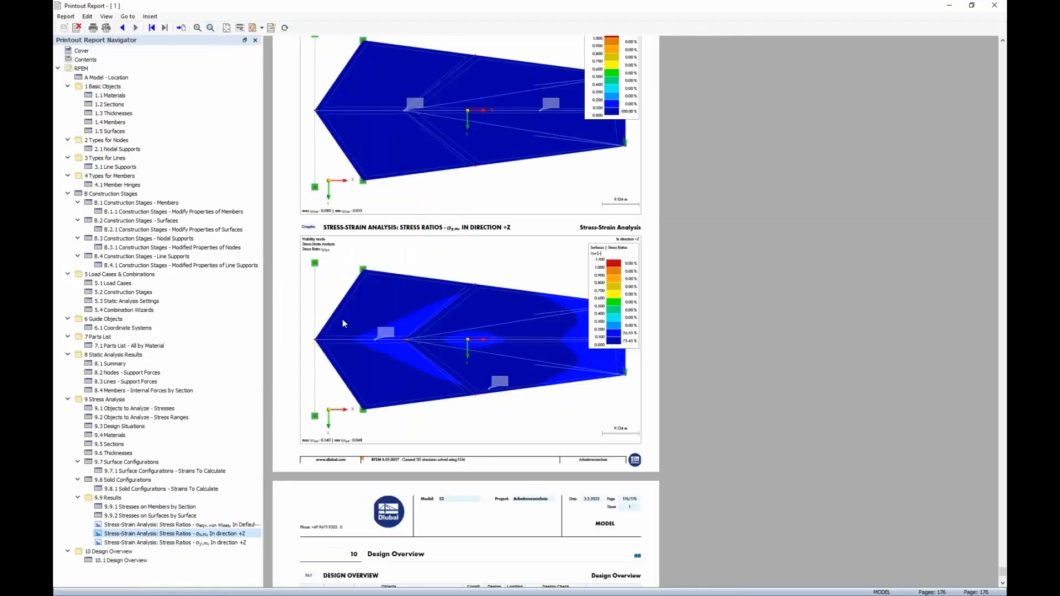
{"action": "scroll", "coordinate": [408, 333], "scroll_direction": "up", "scroll_amount": 2}
{"action": "scroll", "coordinate": [409, 337], "scroll_direction": "up", "scroll_amount": 2}
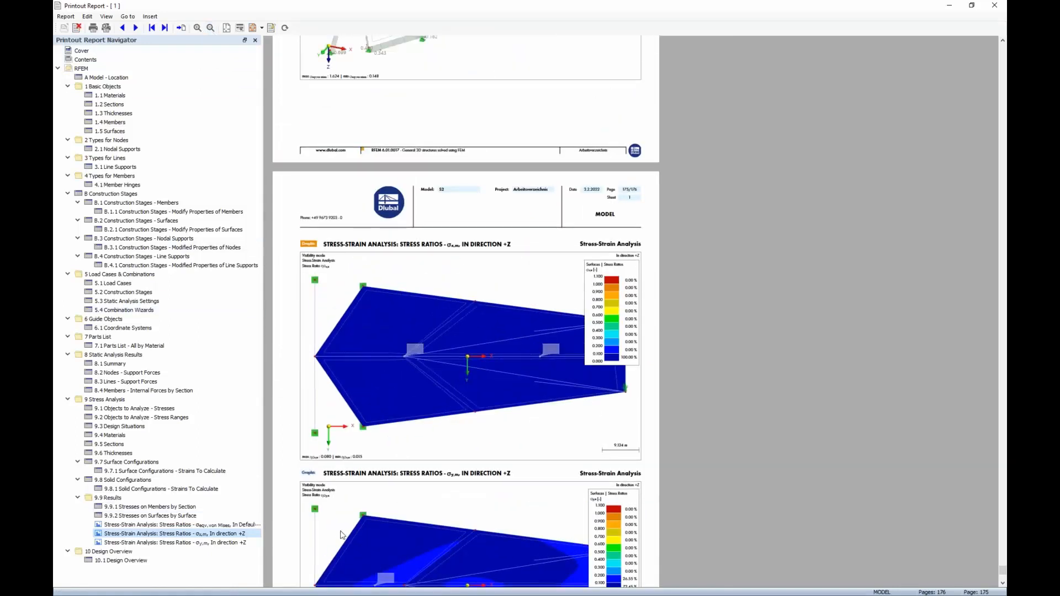
{"action": "scroll", "coordinate": [318, 388], "scroll_direction": "down", "scroll_amount": 2}
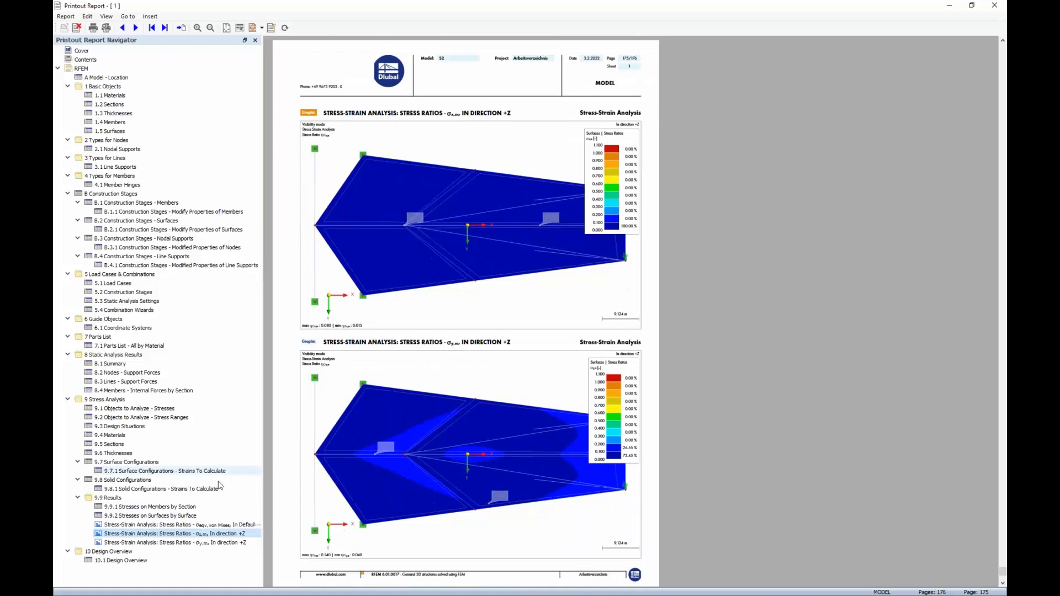
Step: Place the color scale outside the graphic picture for both surface stress ratio graphics, σx,m and σy,m, in the report
{"action": "left_click", "coordinate": [213, 543], "text": "ctrl"}
{"action": "scroll", "coordinate": [634, 313], "scroll_direction": "up", "scroll_amount": 2}
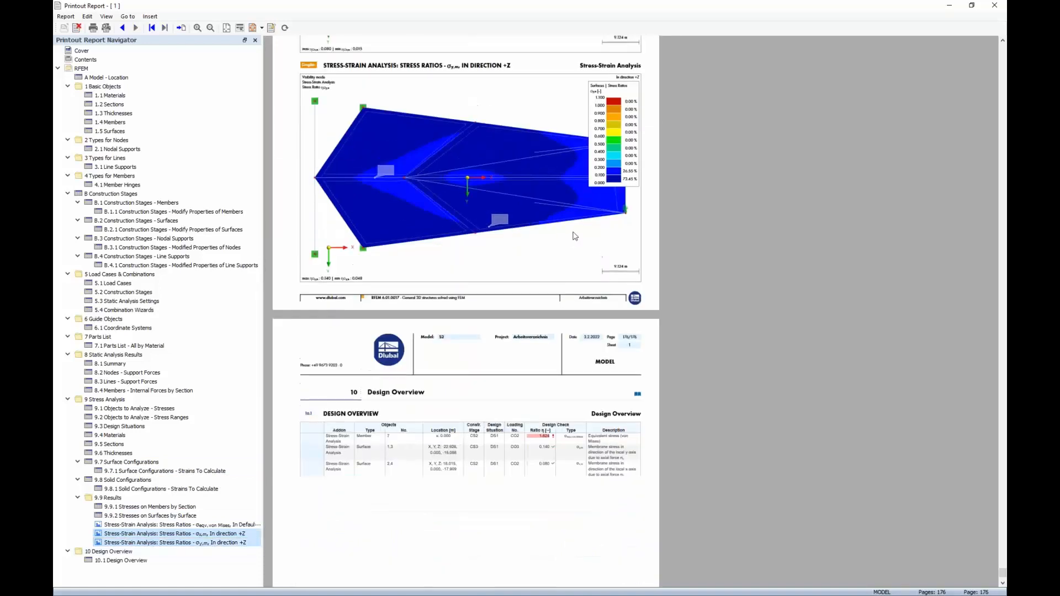
{"action": "scroll", "coordinate": [610, 117], "scroll_direction": "up", "scroll_amount": 1}
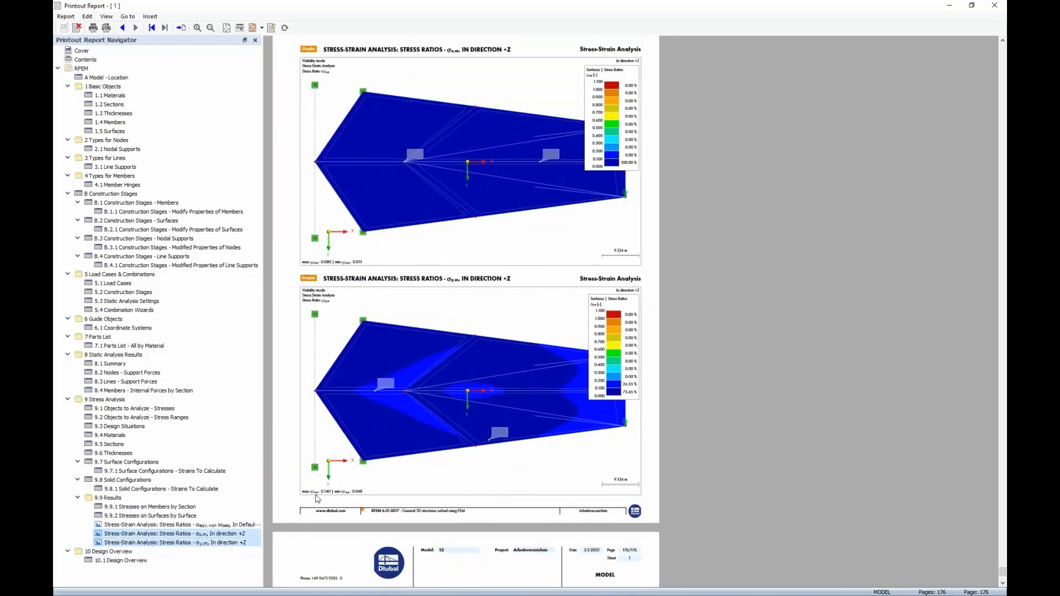
{"action": "right_click", "coordinate": [210, 534]}
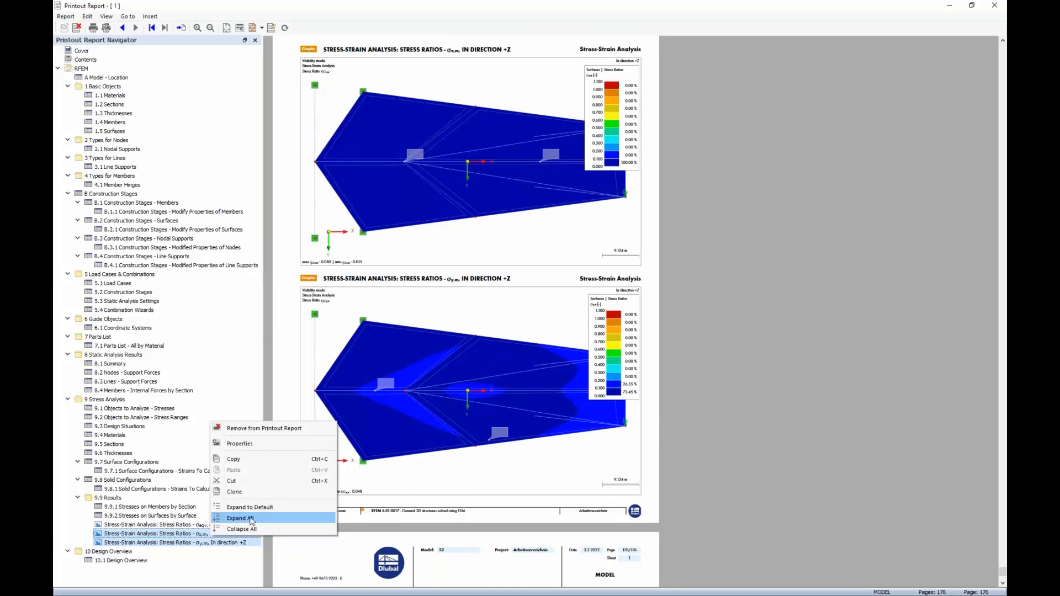
{"action": "left_click", "coordinate": [272, 451]}
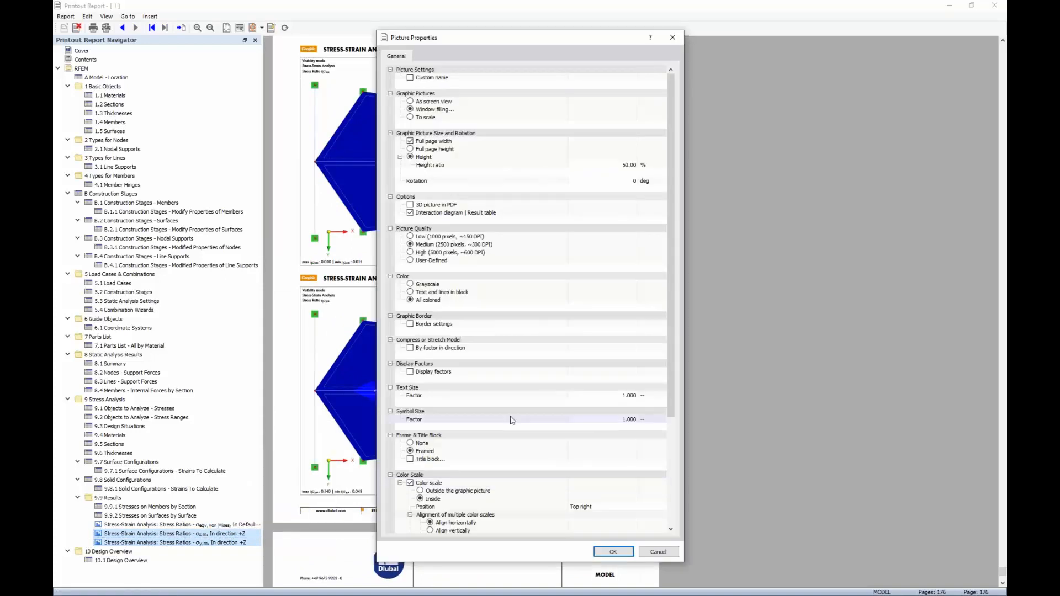
{"action": "scroll", "coordinate": [513, 421], "scroll_direction": "down", "scroll_amount": 6}
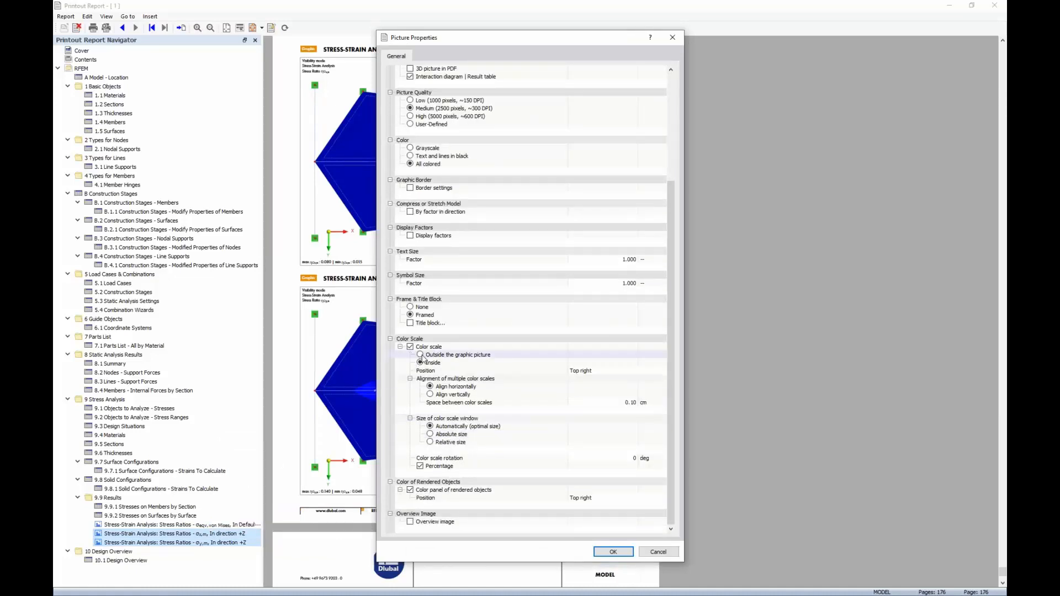
{"action": "left_click", "coordinate": [421, 355]}
{"action": "left_click", "coordinate": [613, 553]}
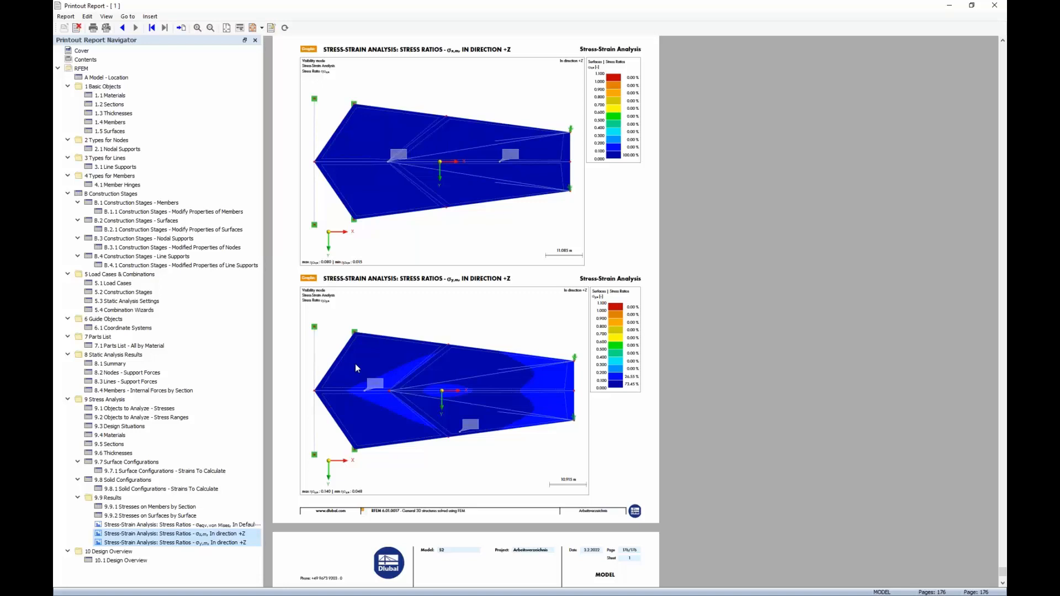
Step: Insert the PDF file King Fahd Stadium on Behance from the desktop folder RFEM6 FF RWIND Webinar into the report
{"action": "left_click", "coordinate": [149, 16]}
{"action": "left_click", "coordinate": [168, 87]}
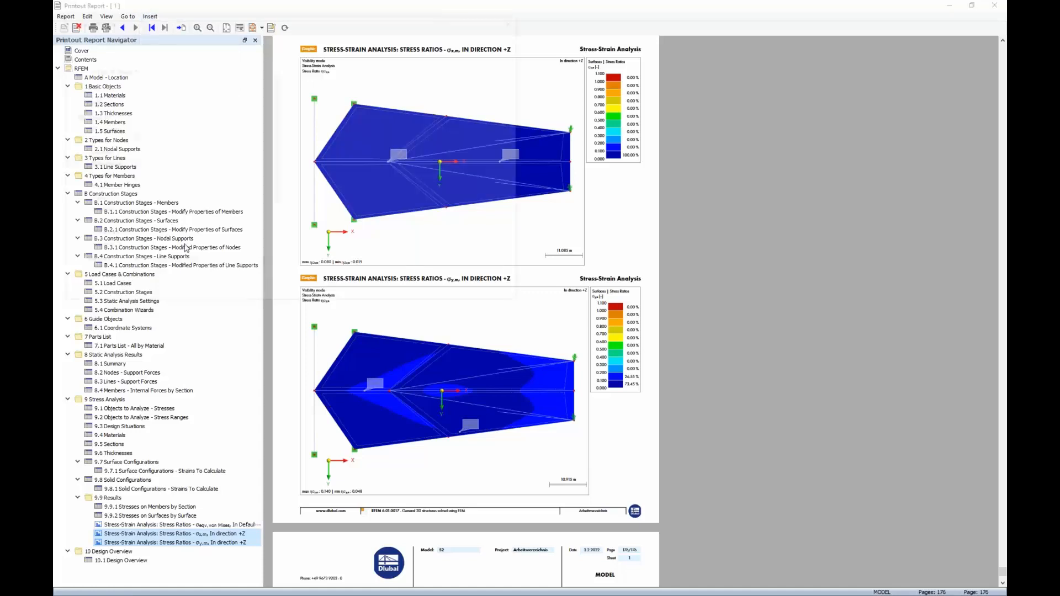
{"action": "scroll", "coordinate": [103, 91], "scroll_direction": "up", "scroll_amount": 3}
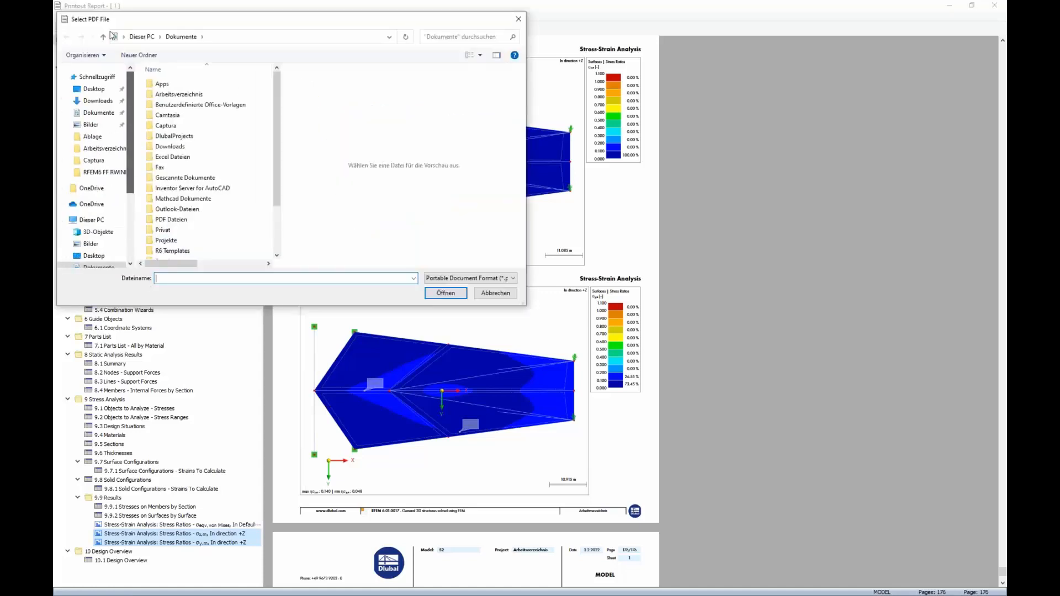
{"action": "left_click", "coordinate": [103, 90]}
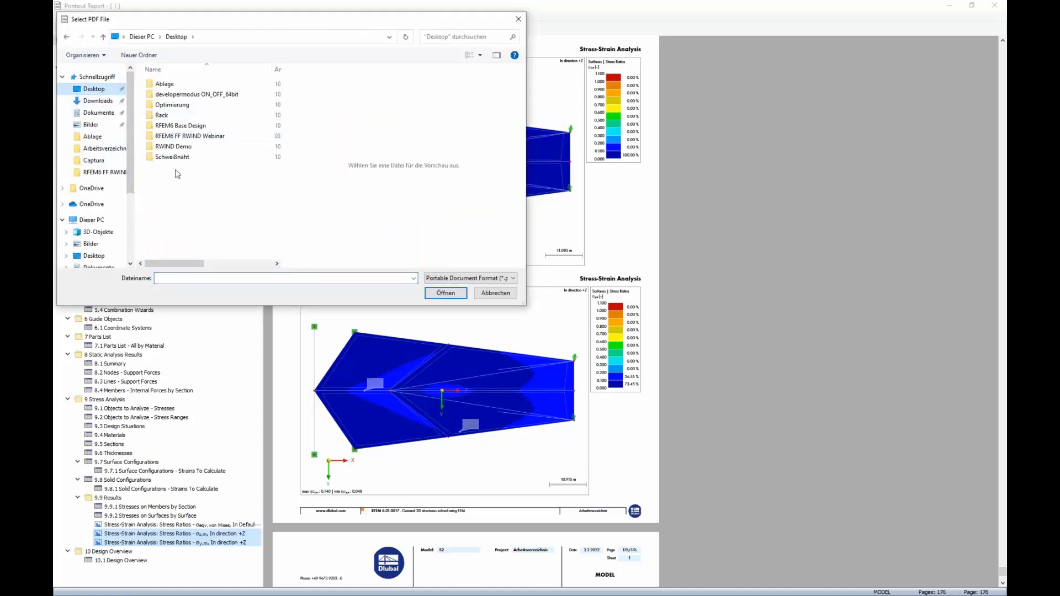
{"action": "double_click", "coordinate": [171, 136]}
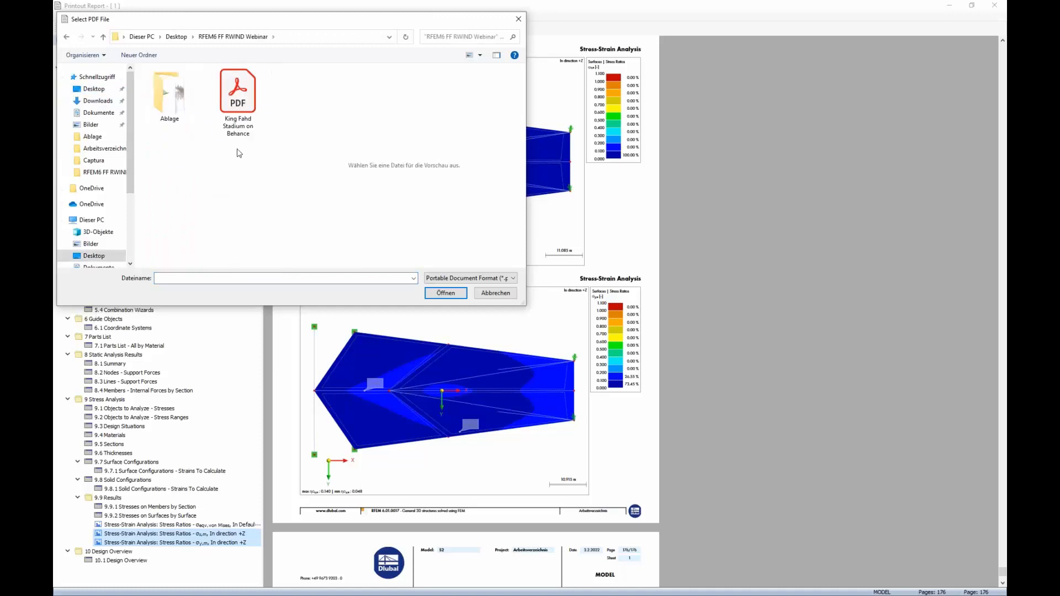
{"action": "left_click", "coordinate": [238, 131]}
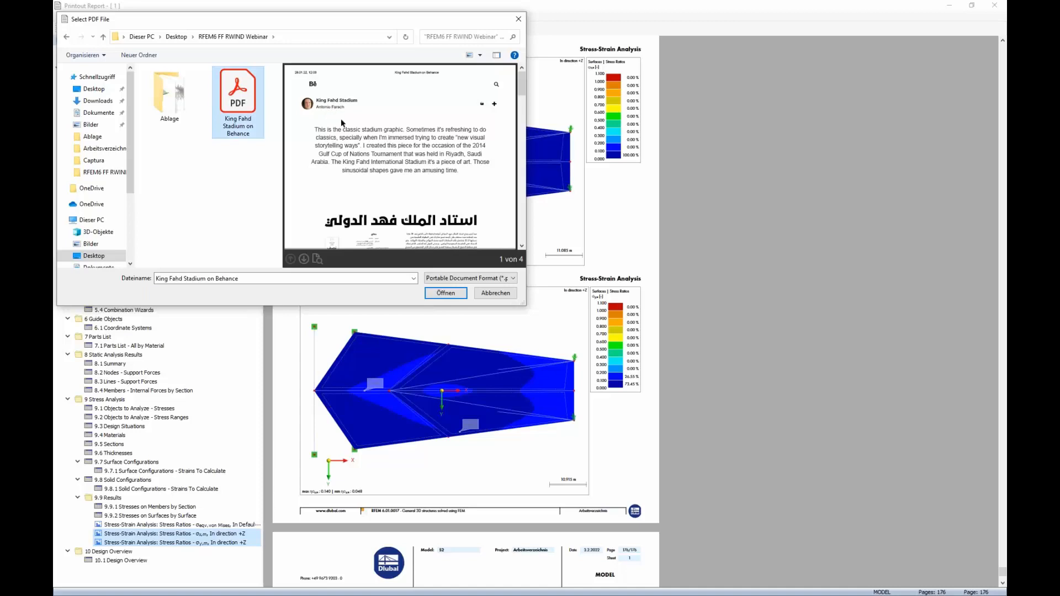
{"action": "scroll", "coordinate": [388, 152], "scroll_direction": "down", "scroll_amount": 6}
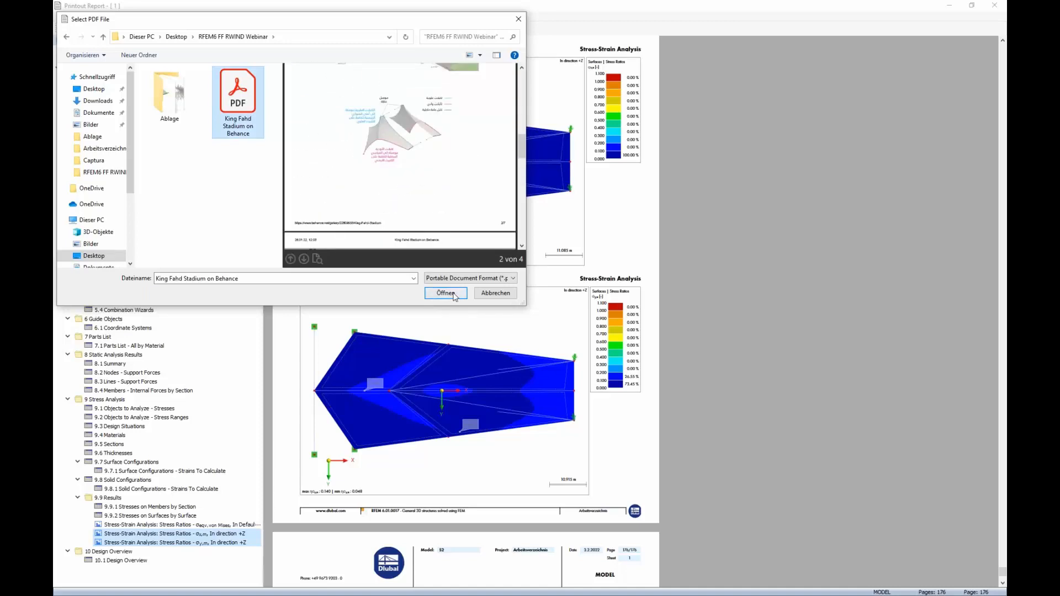
{"action": "left_click", "coordinate": [445, 293]}
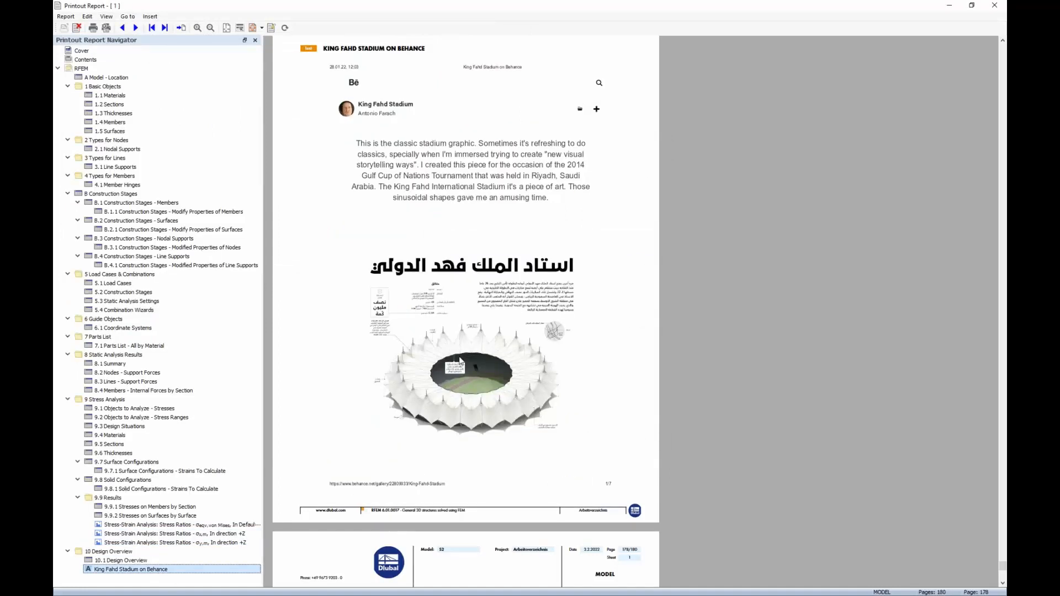
Step: Review the inserted King Fahd Stadium on Behance pages in the report, then close the printout report
{"action": "scroll", "coordinate": [498, 327], "scroll_direction": "down", "scroll_amount": 10}
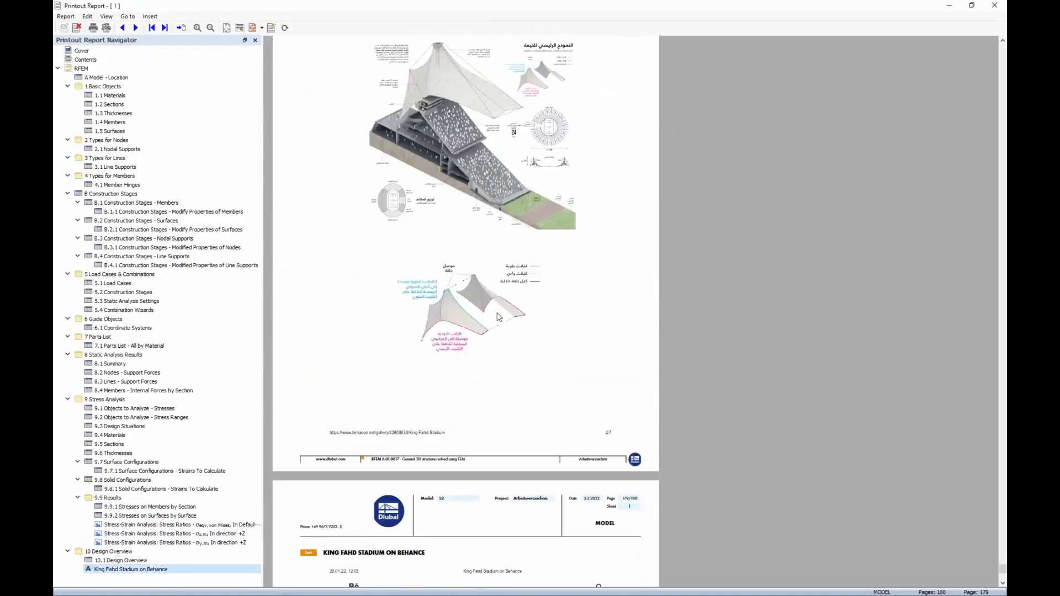
{"action": "scroll", "coordinate": [499, 319], "scroll_direction": "down", "scroll_amount": 10}
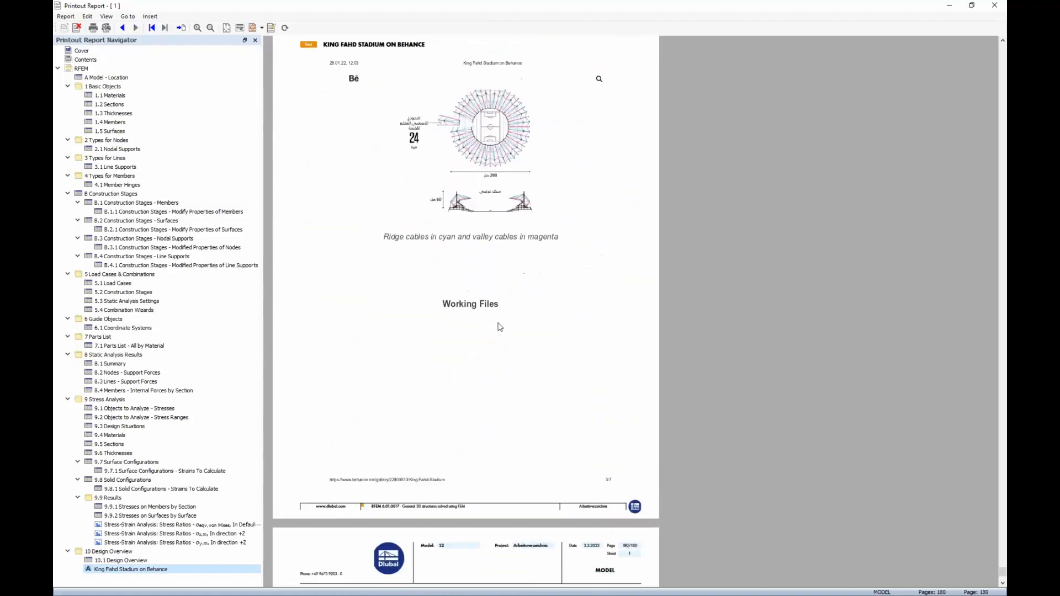
{"action": "scroll", "coordinate": [497, 330], "scroll_direction": "up", "scroll_amount": 10}
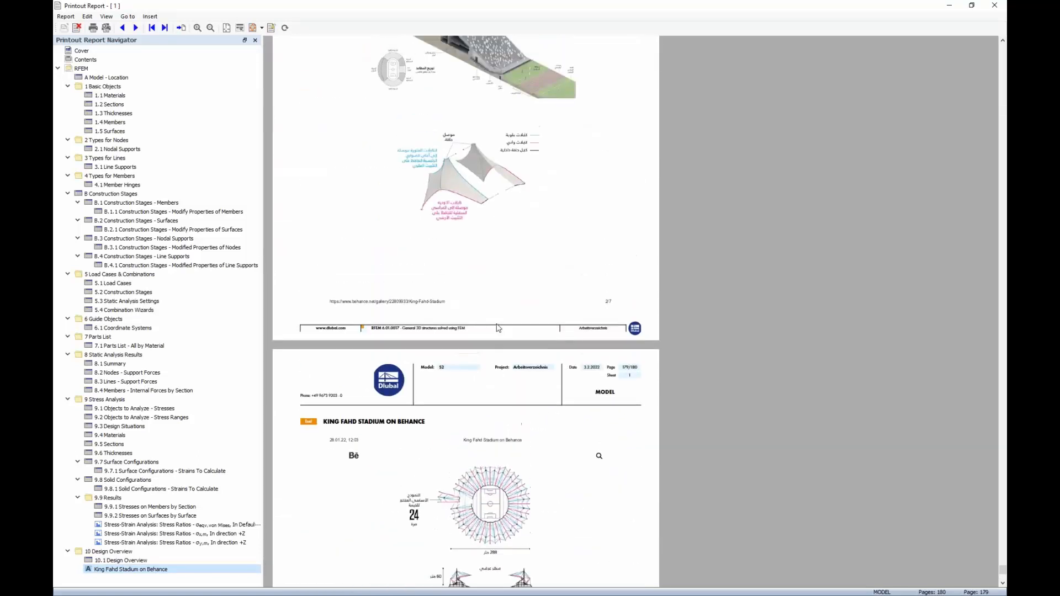
{"action": "scroll", "coordinate": [494, 325], "scroll_direction": "up", "scroll_amount": 10}
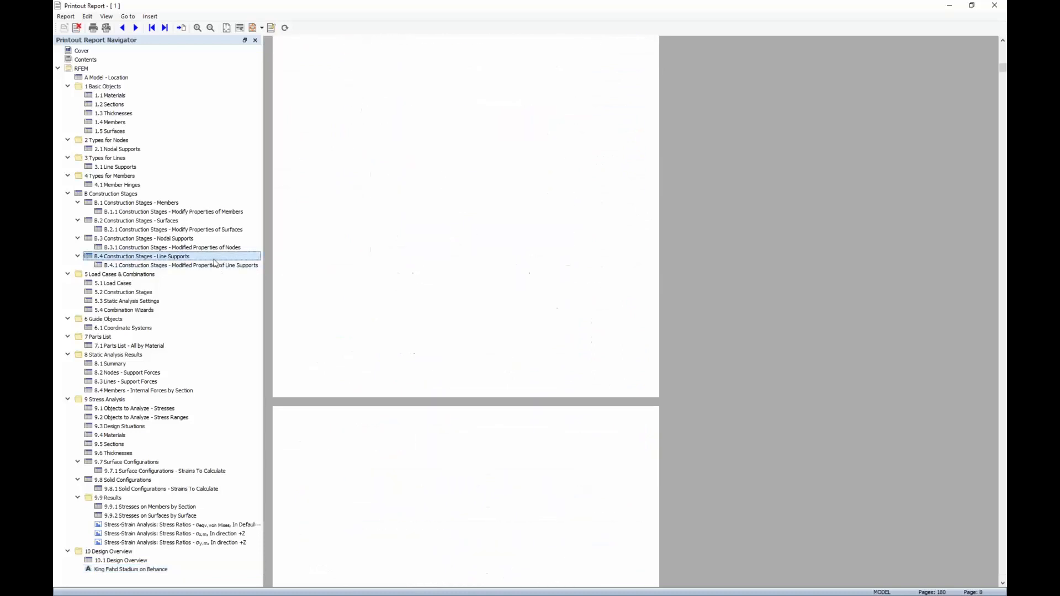
{"action": "left_click", "coordinate": [147, 569]}
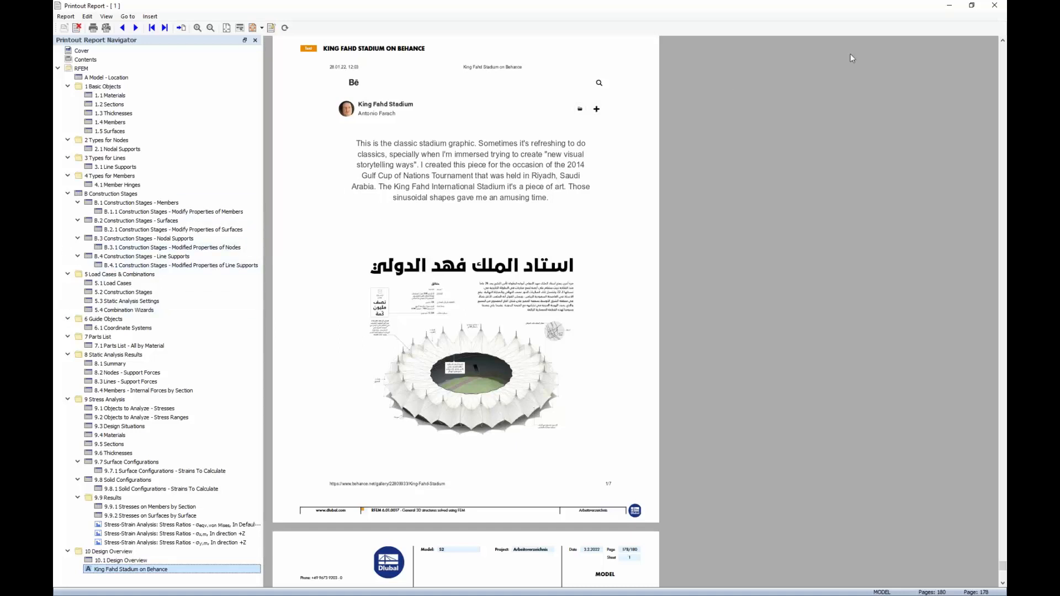
{"action": "left_click", "coordinate": [994, 7]}
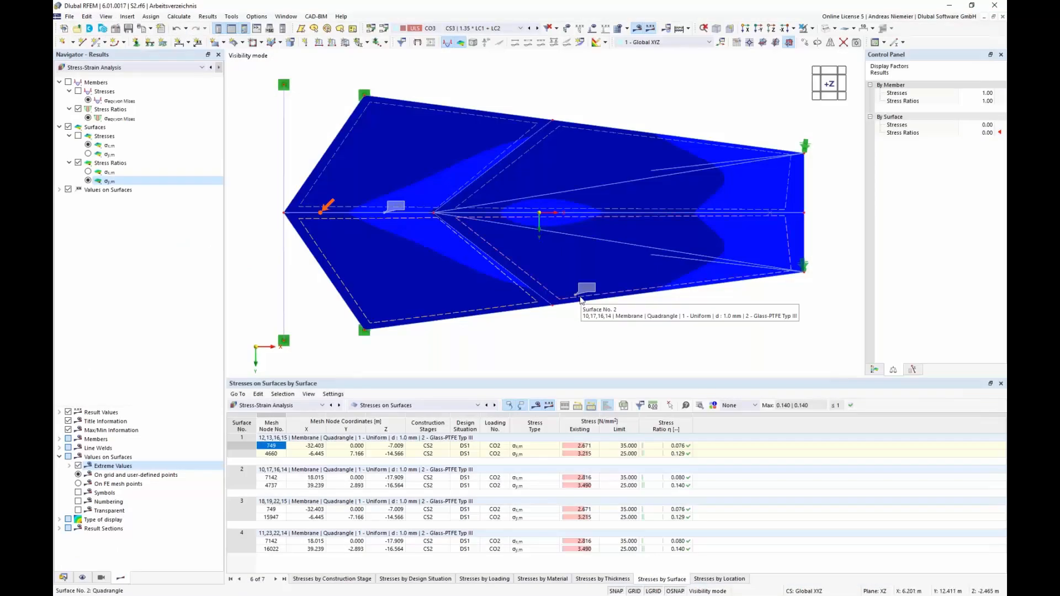
Step: Show the load cases and combinations table for the membrane model
{"action": "left_click", "coordinate": [307, 411]}
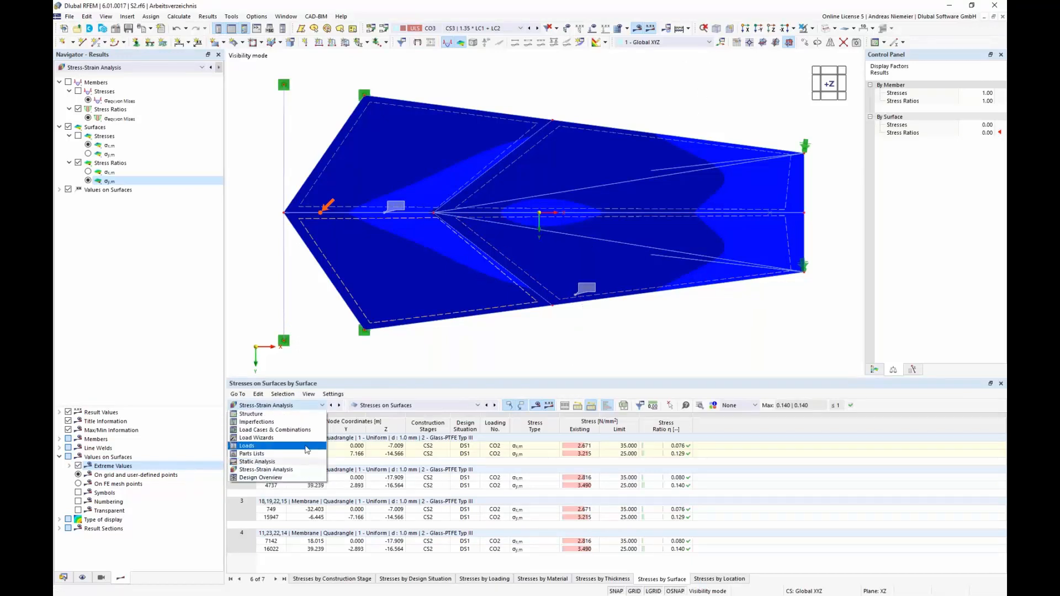
{"action": "left_click", "coordinate": [274, 429]}
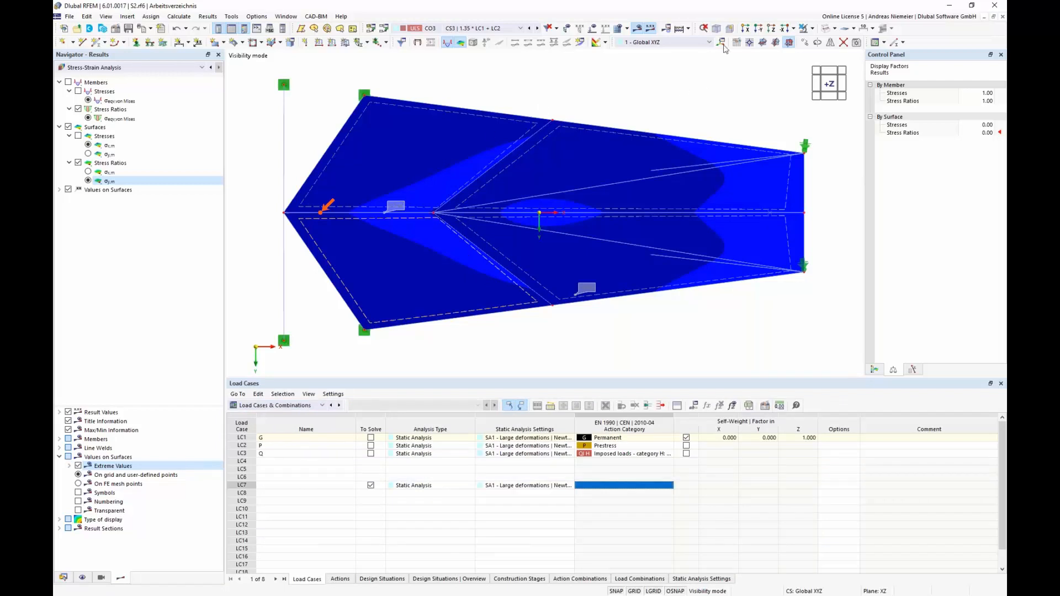
{"action": "left_click", "coordinate": [716, 30]}
Step: Select the whole membrane segment and copy it by rotation about the Z-axis with 23 steps of 15°
{"action": "middle_click_drag", "start_coordinate": [560, 260], "coordinate": [534, 328], "text": "ctrl"}
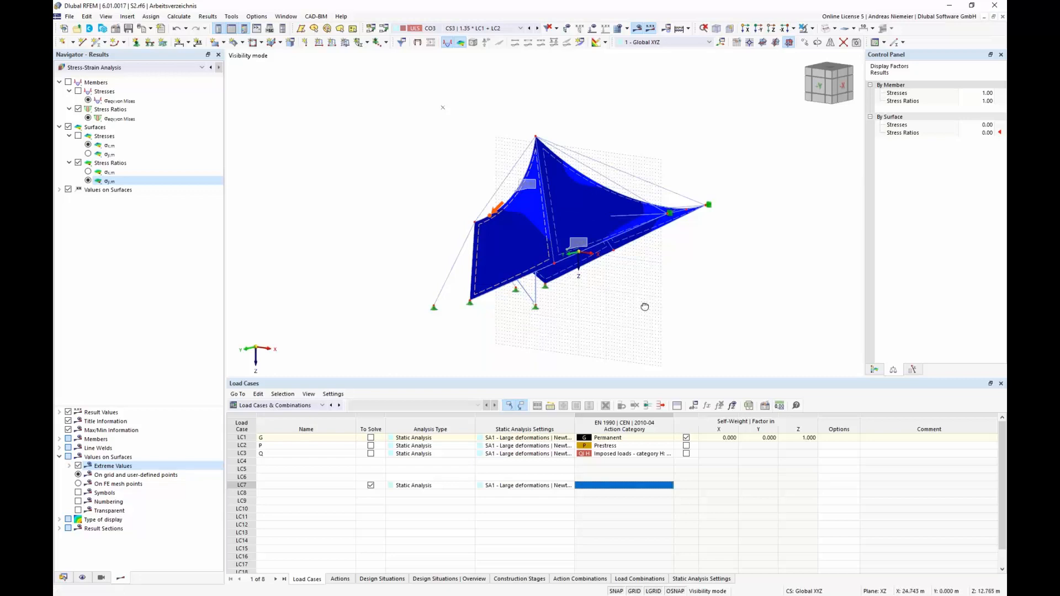
{"action": "middle_click_drag", "start_coordinate": [645, 307], "coordinate": [644, 315], "text": "ctrl"}
{"action": "scroll", "coordinate": [646, 310], "scroll_direction": "down", "scroll_amount": 2}
{"action": "scroll", "coordinate": [648, 310], "scroll_direction": "up", "scroll_amount": 1}
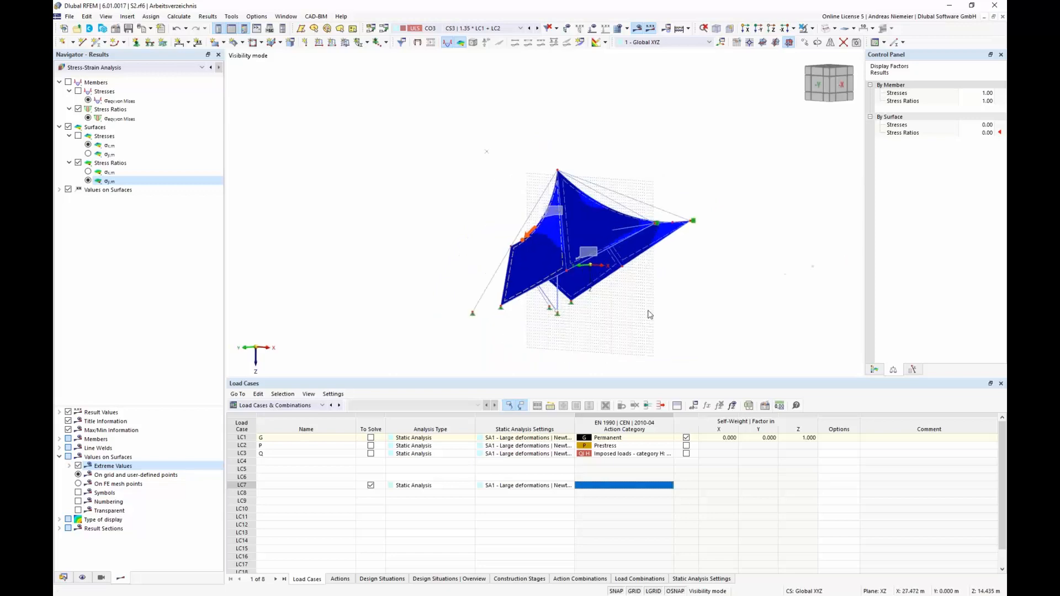
{"action": "scroll", "coordinate": [648, 314], "scroll_direction": "up", "scroll_amount": 1}
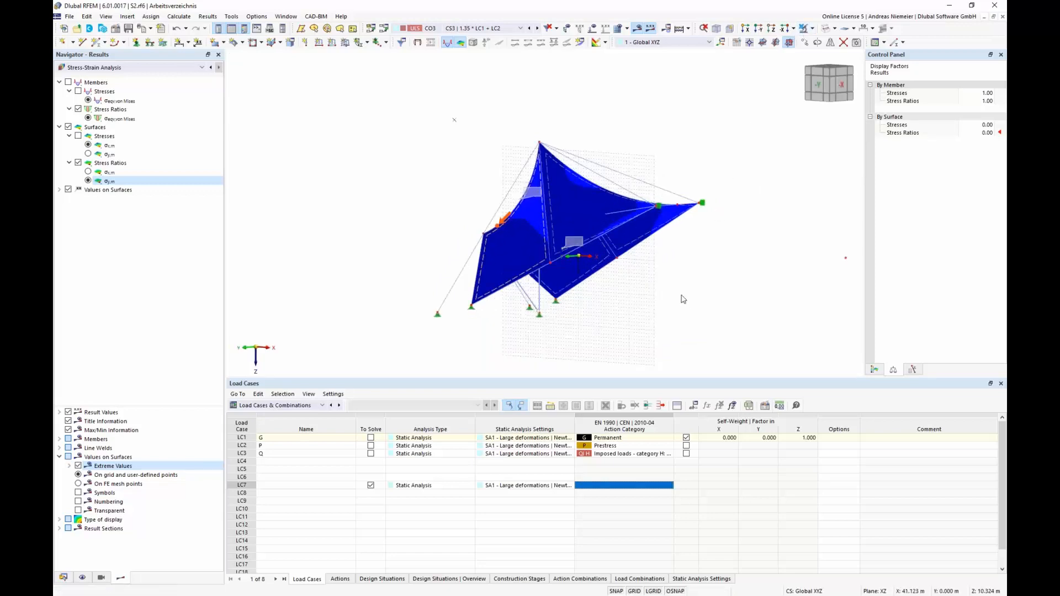
{"action": "left_click_drag", "start_coordinate": [369, 93], "coordinate": [721, 313]}
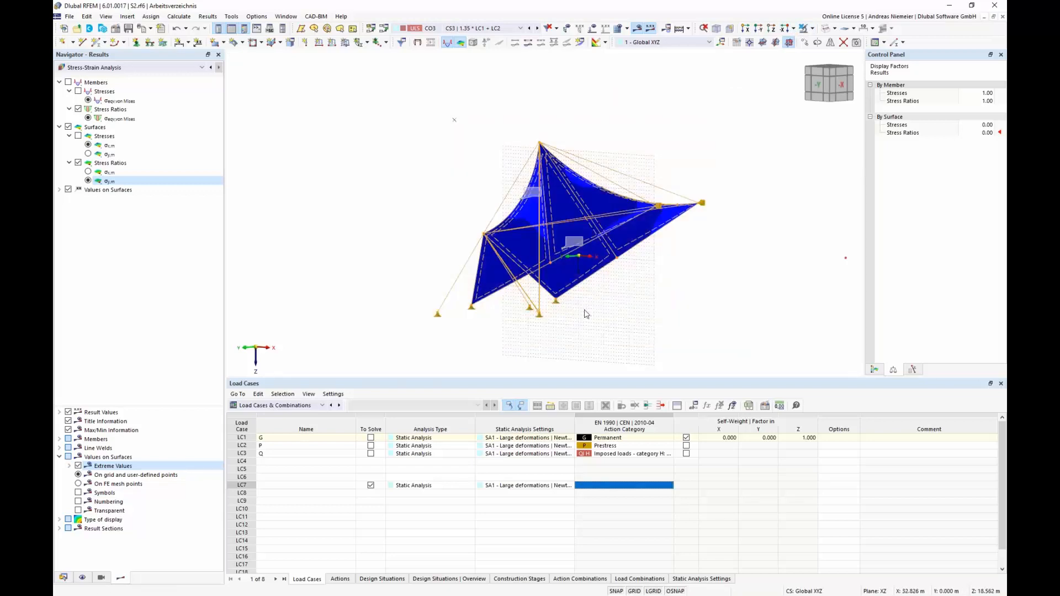
{"action": "middle_click_drag", "start_coordinate": [390, 201], "coordinate": [489, 232], "text": "ctrl"}
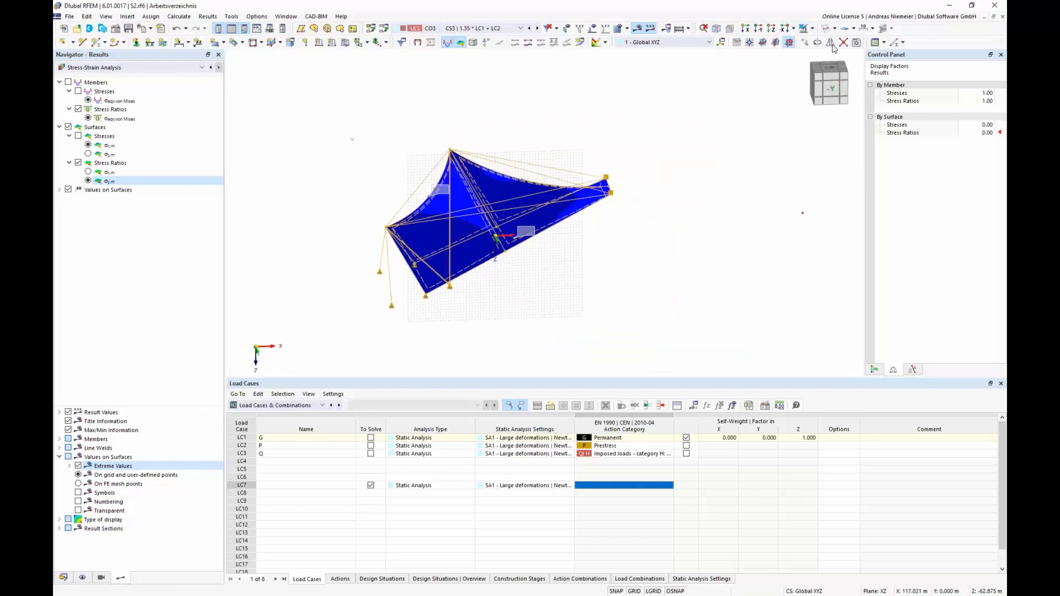
{"action": "left_click", "coordinate": [817, 42]}
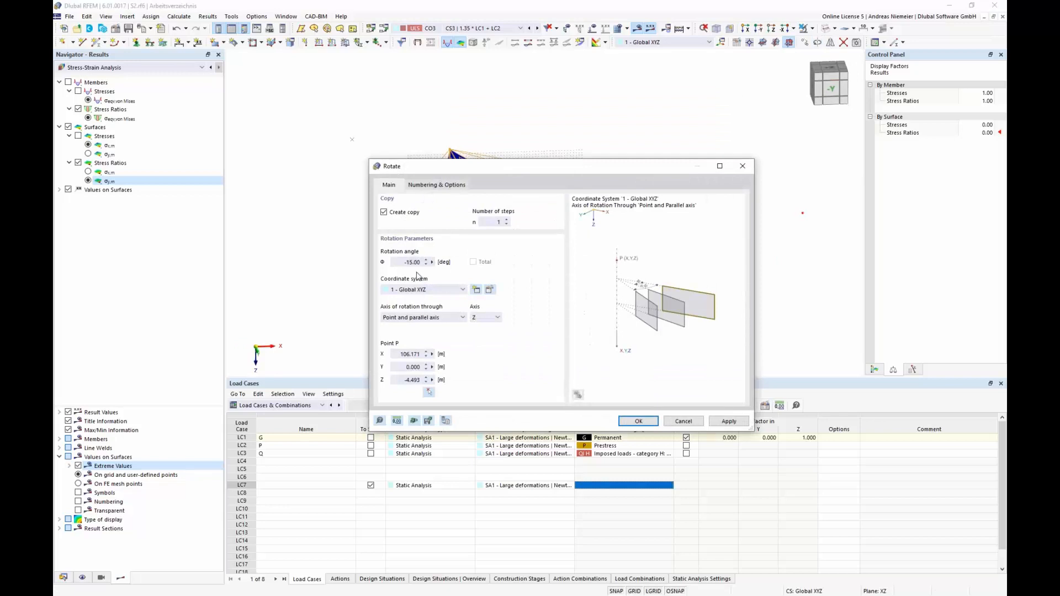
{"action": "double_click", "coordinate": [402, 262]}
{"action": "type", "text": "15"}
{"action": "double_click", "coordinate": [498, 222]}
{"action": "type", "text": "23"}
{"action": "left_click", "coordinate": [647, 421]}
{"action": "left_click", "coordinate": [644, 420]}
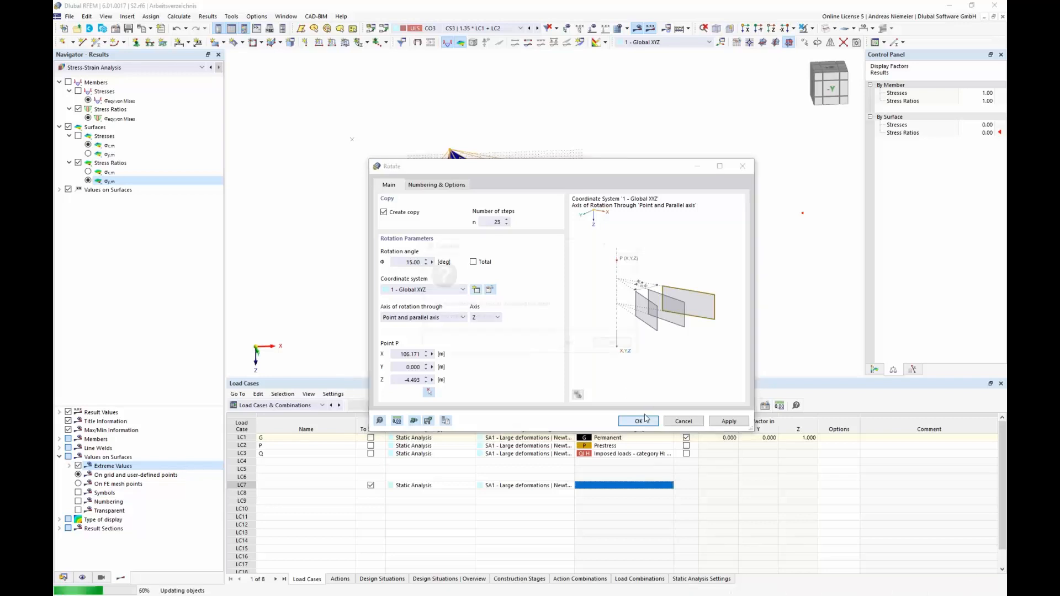
{"action": "left_click", "coordinate": [577, 346]}
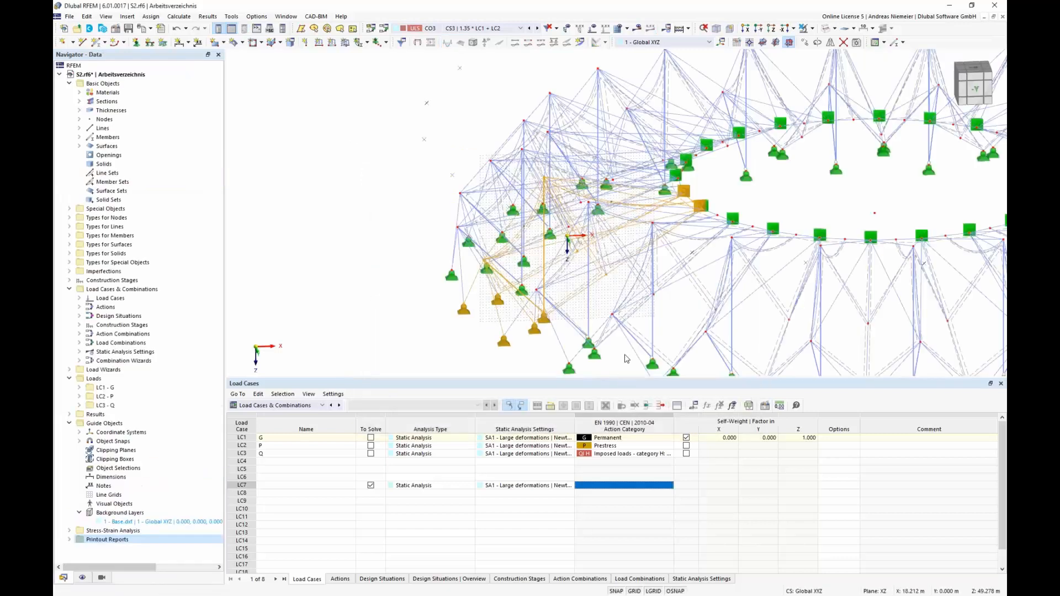
Step: Display the complete stadium ring as a solid model and inspect it in 3D
{"action": "middle_click_drag", "start_coordinate": [396, 232], "coordinate": [361, 248], "text": "ctrl"}
{"action": "left_click", "coordinate": [826, 27]}
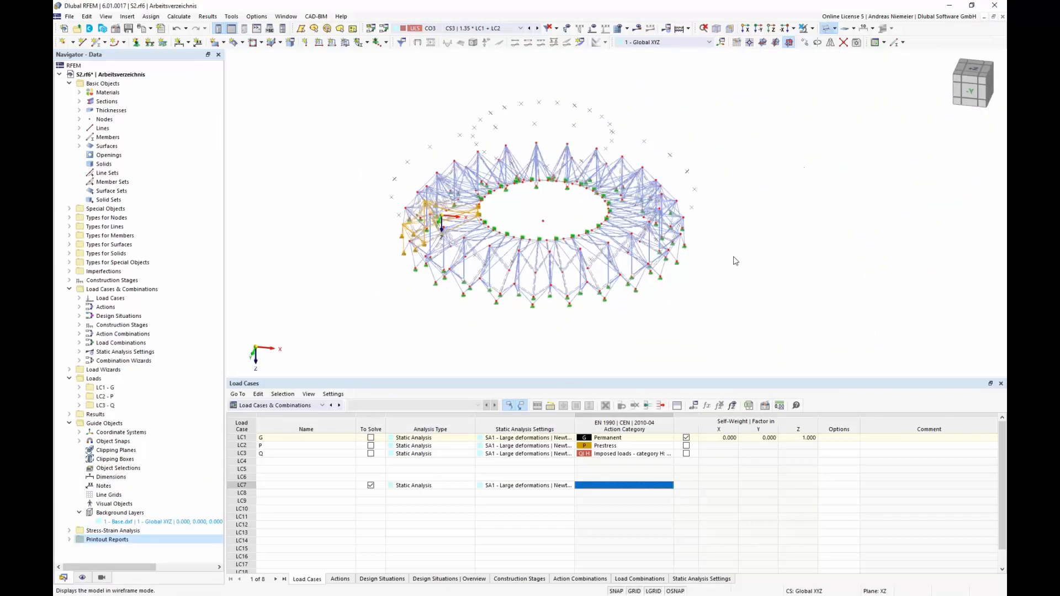
{"action": "middle_click_drag", "start_coordinate": [698, 168], "coordinate": [586, 306], "text": "ctrl"}
{"action": "scroll", "coordinate": [586, 306], "scroll_direction": "up", "scroll_amount": 2}
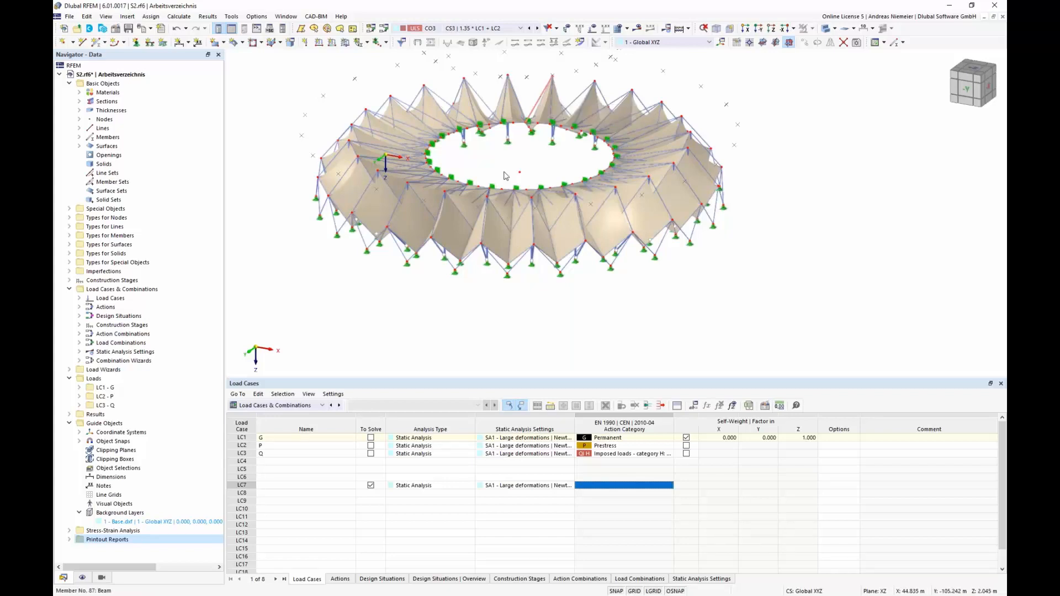
{"action": "scroll", "coordinate": [330, 133], "scroll_direction": "up", "scroll_amount": 1}
{"action": "scroll", "coordinate": [329, 138], "scroll_direction": "down", "scroll_amount": 1}
{"action": "middle_click_drag", "start_coordinate": [336, 151], "coordinate": [331, 128], "text": "ctrl"}
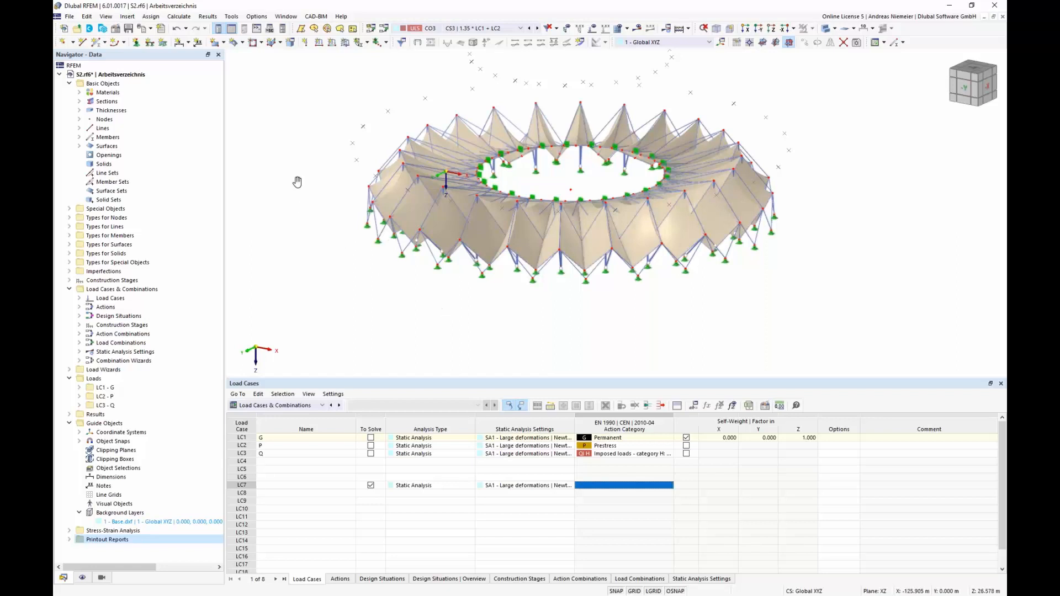
{"action": "middle_click_drag", "start_coordinate": [297, 181], "coordinate": [289, 203]}
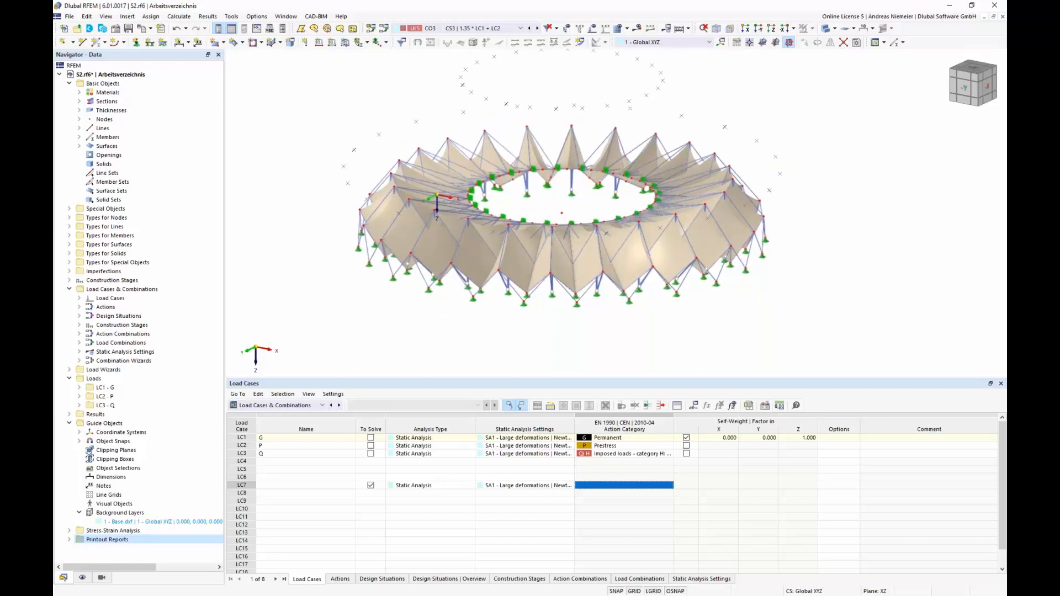
Step: Open the Stage Wind.rf6 model, view its stadium ring in 3D and show its load cases and combinations table
{"action": "left_click_drag", "start_coordinate": [0, 91], "coordinate": [561, 88]}
{"action": "double_click", "coordinate": [562, 88]}
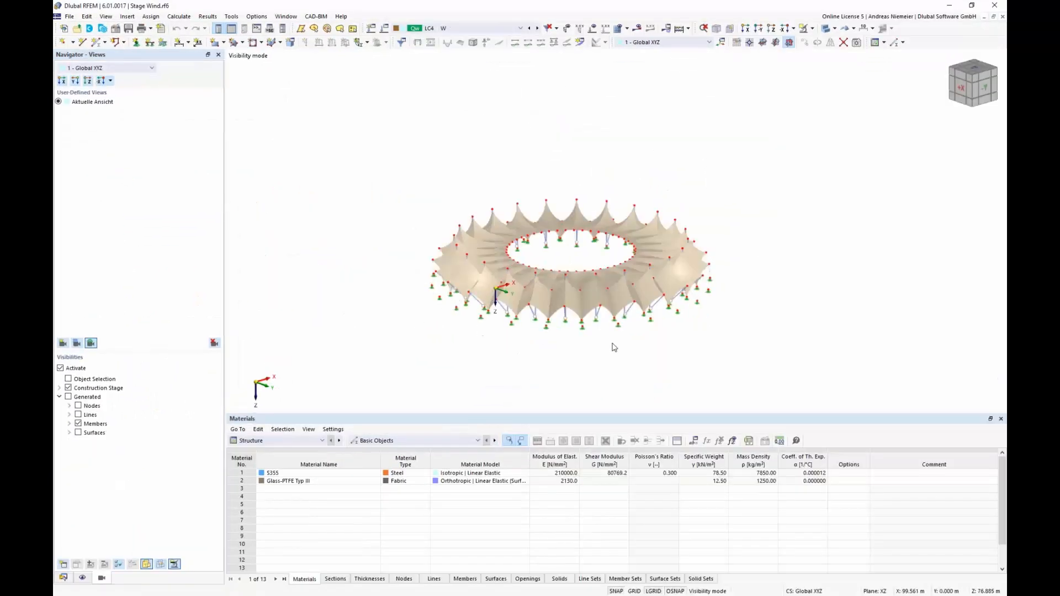
{"action": "scroll", "coordinate": [692, 327], "scroll_direction": "up", "scroll_amount": 4}
{"action": "mouse_move", "coordinate": [730, 320]}
{"action": "middle_mouse_down", "text": "ctrl"}
{"action": "mouse_move", "coordinate": [726, 254]}
{"action": "mouse_move", "coordinate": [712, 320]}
{"action": "middle_mouse_up", "text": "ctrl"}
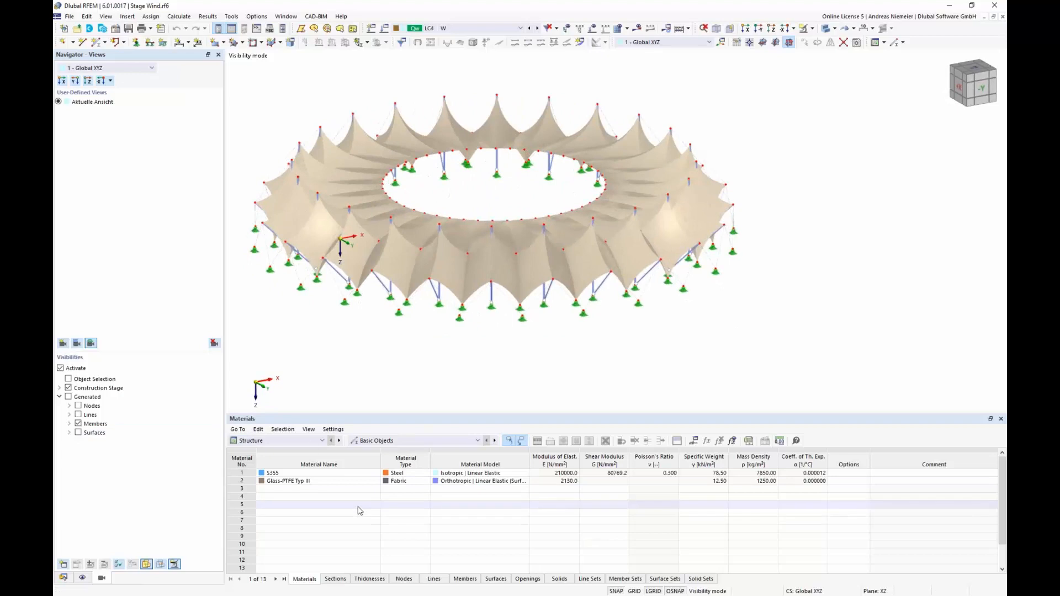
{"action": "left_click", "coordinate": [305, 441]}
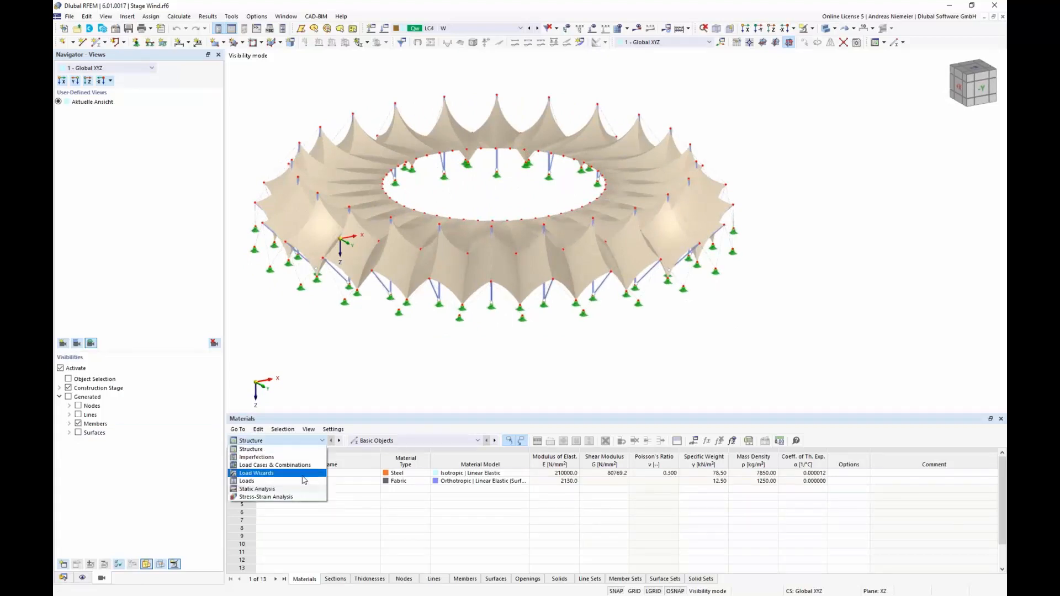
{"action": "left_click", "coordinate": [304, 468]}
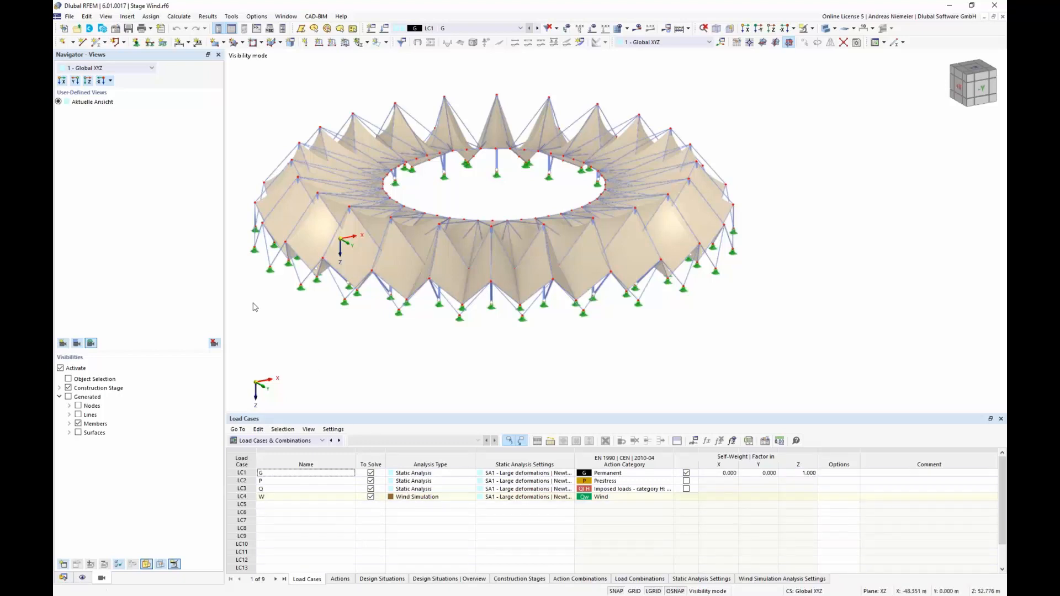
Step: Check that the Wind Simulation add-on is active in the model's base data, then close without changes
{"action": "left_click", "coordinate": [116, 31]}
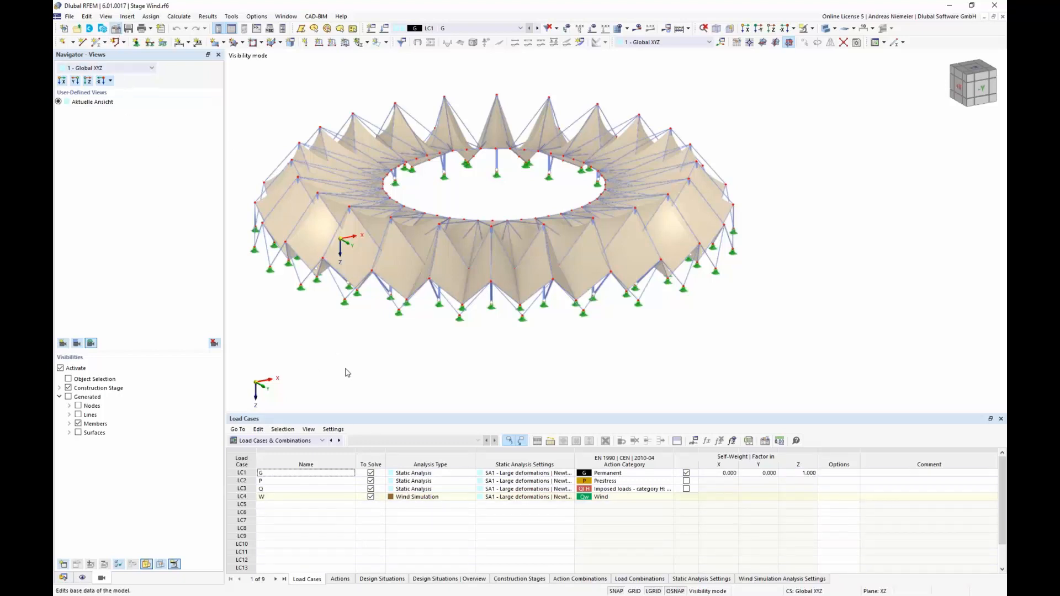
{"action": "left_click", "coordinate": [368, 130]}
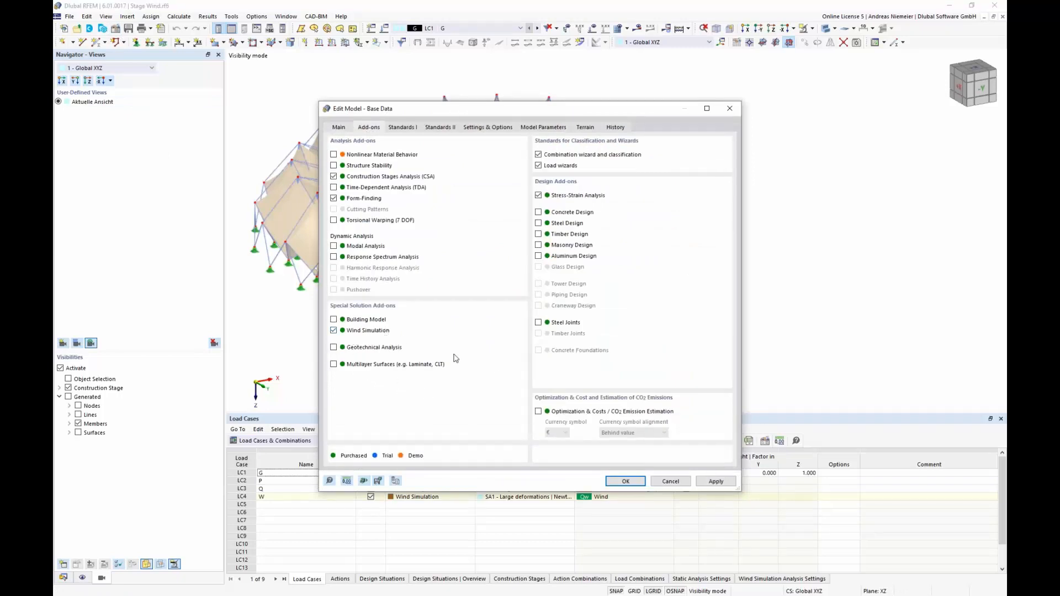
{"action": "left_click", "coordinate": [685, 483]}
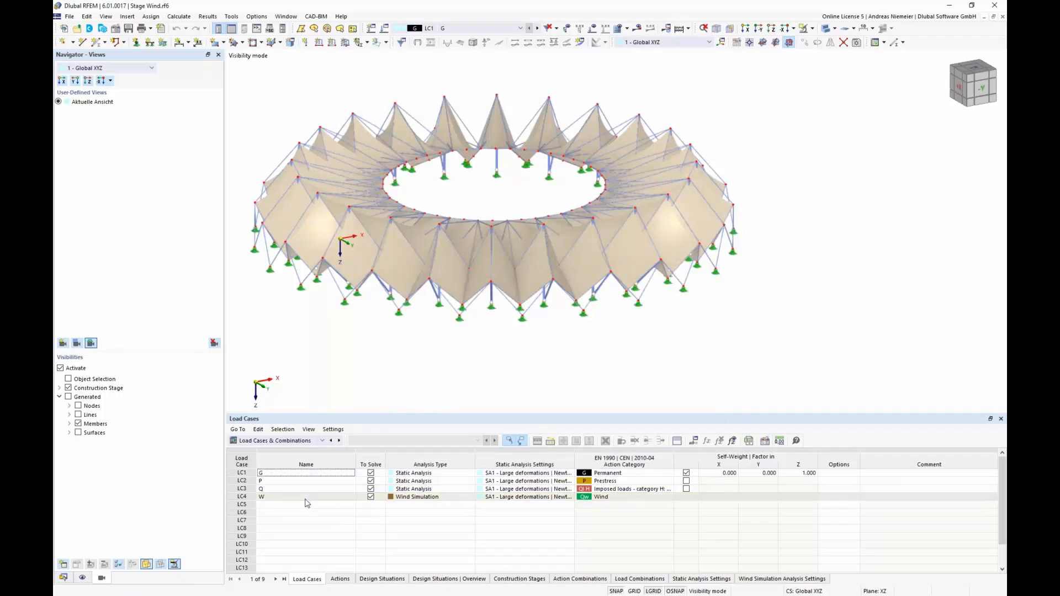
Step: Open load case LC4 W for editing and review its analysis type, initial state and construction stage settings
{"action": "left_click", "coordinate": [248, 498]}
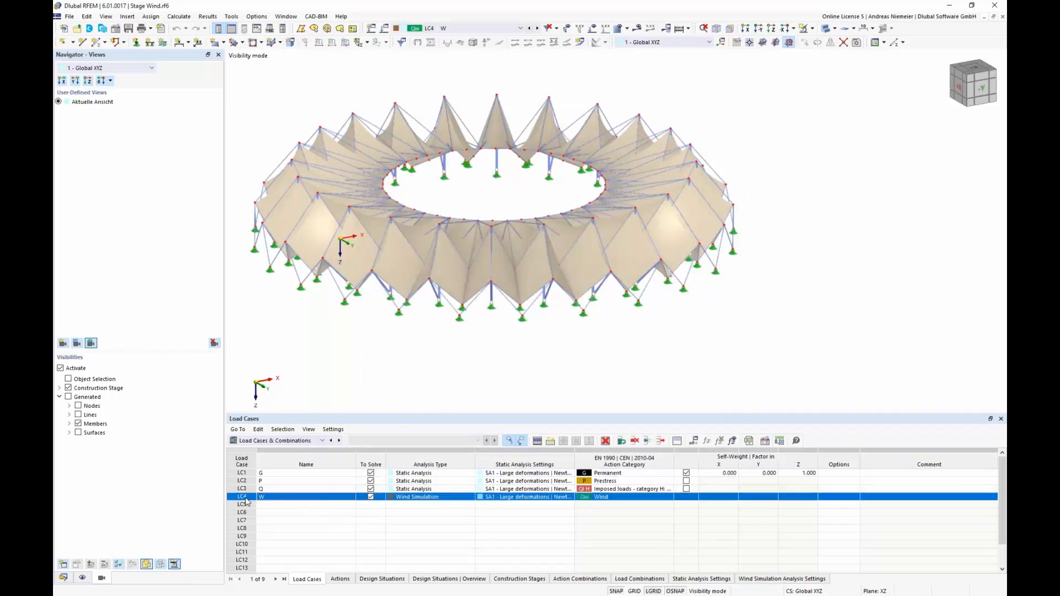
{"action": "double_click", "coordinate": [427, 509]}
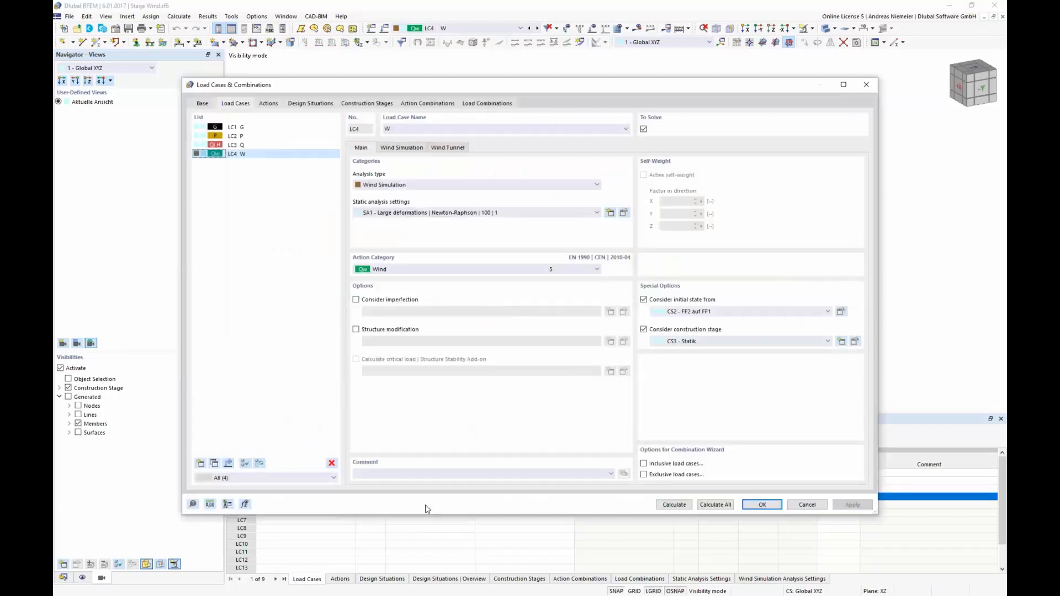
{"action": "left_click", "coordinate": [397, 184]}
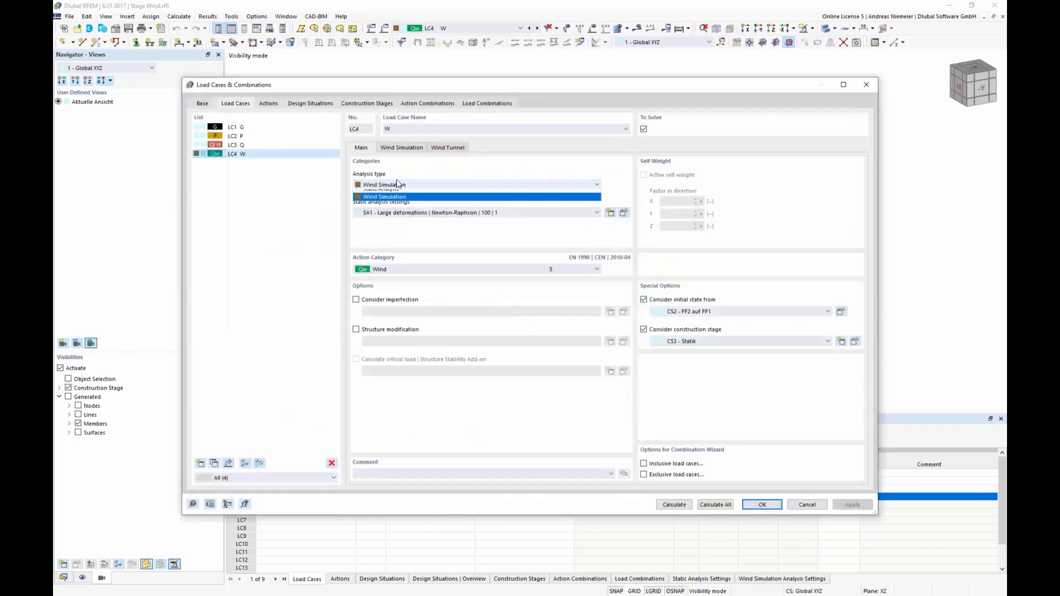
{"action": "left_click", "coordinate": [400, 184]}
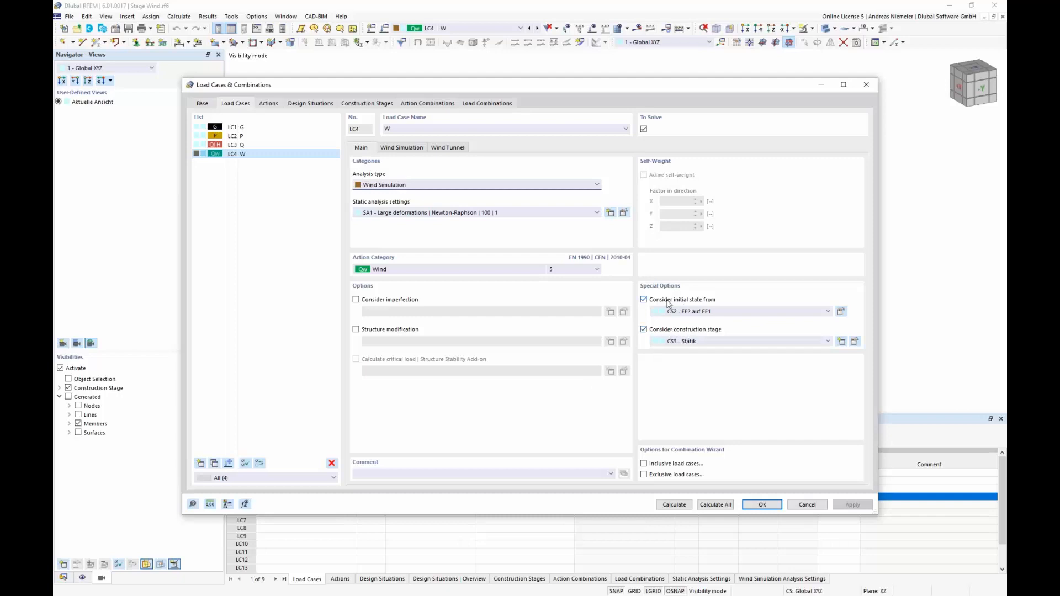
Step: Review the WA1 wind simulation analysis settings assigned to load case LC4, then close them without changes
{"action": "left_click", "coordinate": [403, 148]}
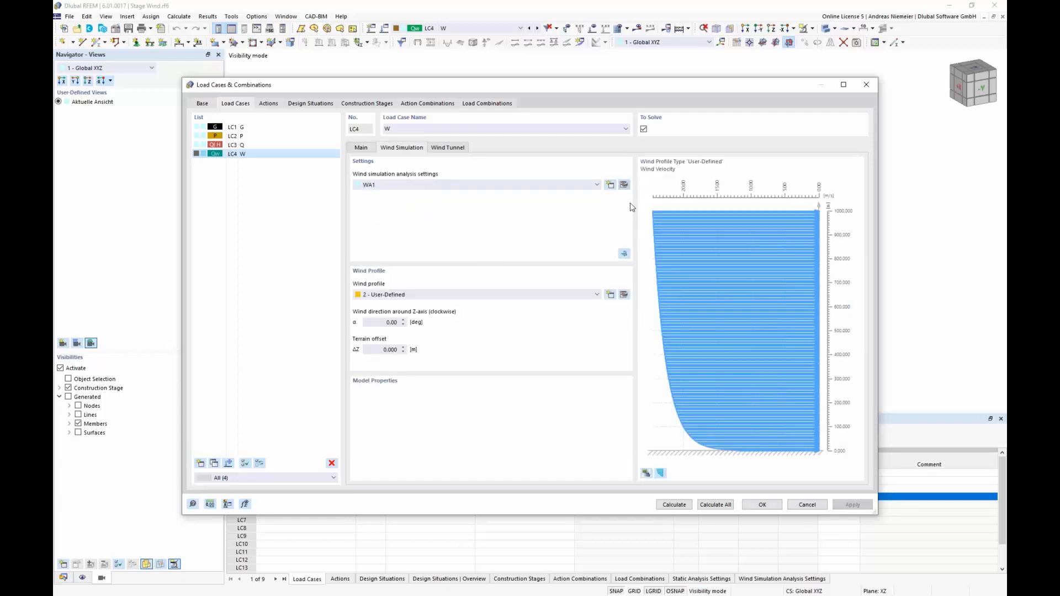
{"action": "left_click", "coordinate": [624, 185]}
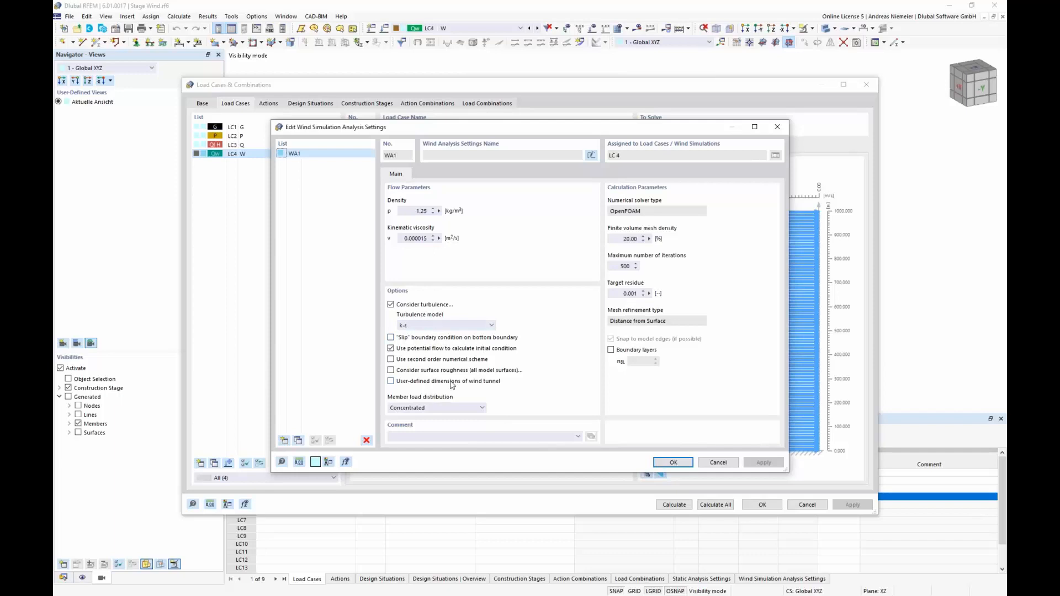
{"action": "left_click", "coordinate": [718, 464]}
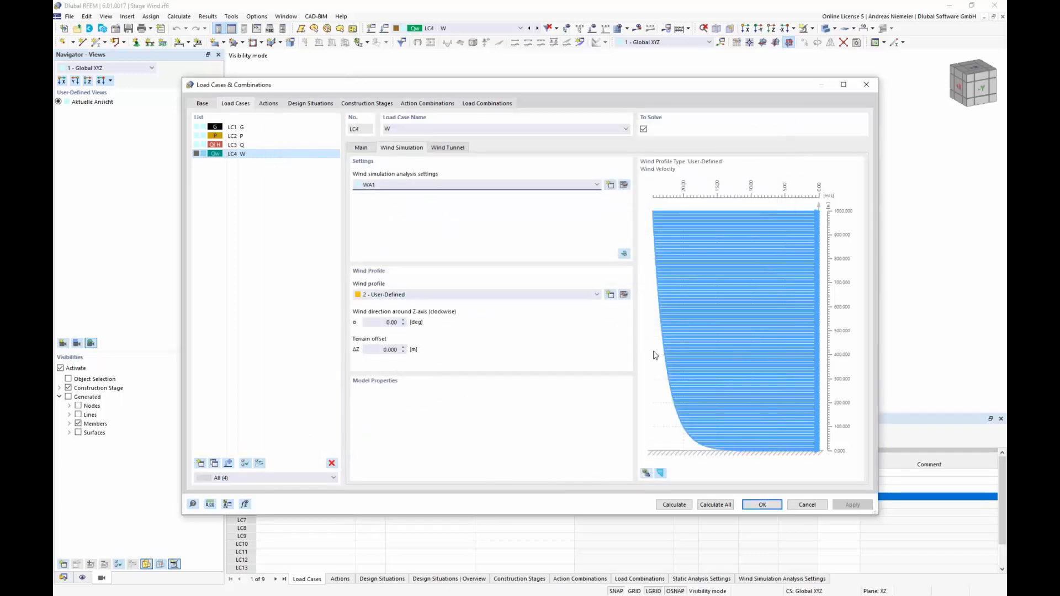
Step: Check the available wind profiles, wind direction and wind tunnel dimensions of LC4 without changing them
{"action": "left_click", "coordinate": [431, 295]}
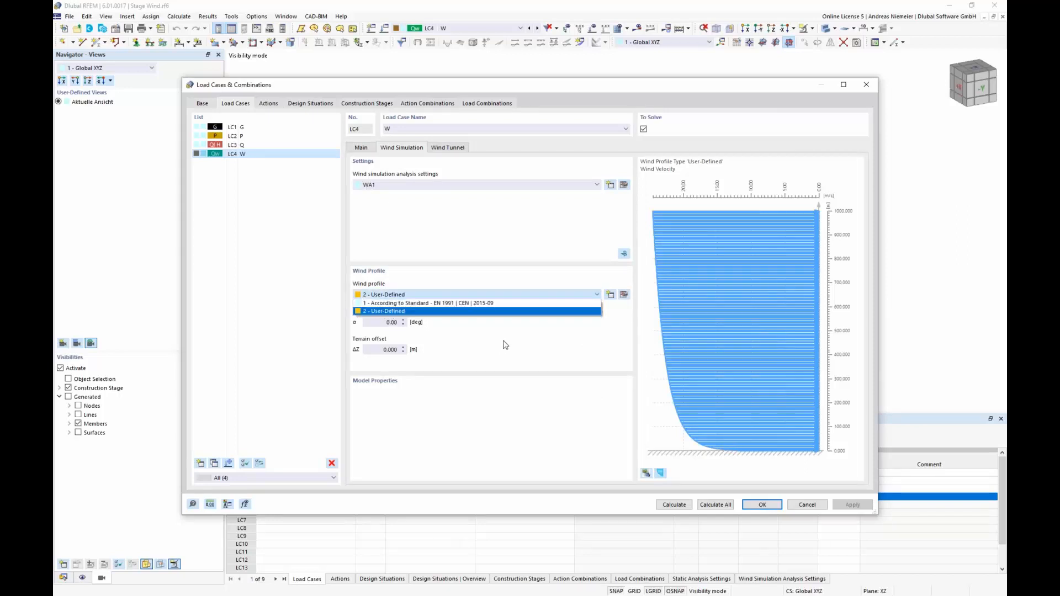
{"action": "left_click", "coordinate": [576, 359]}
{"action": "left_click", "coordinate": [405, 322]}
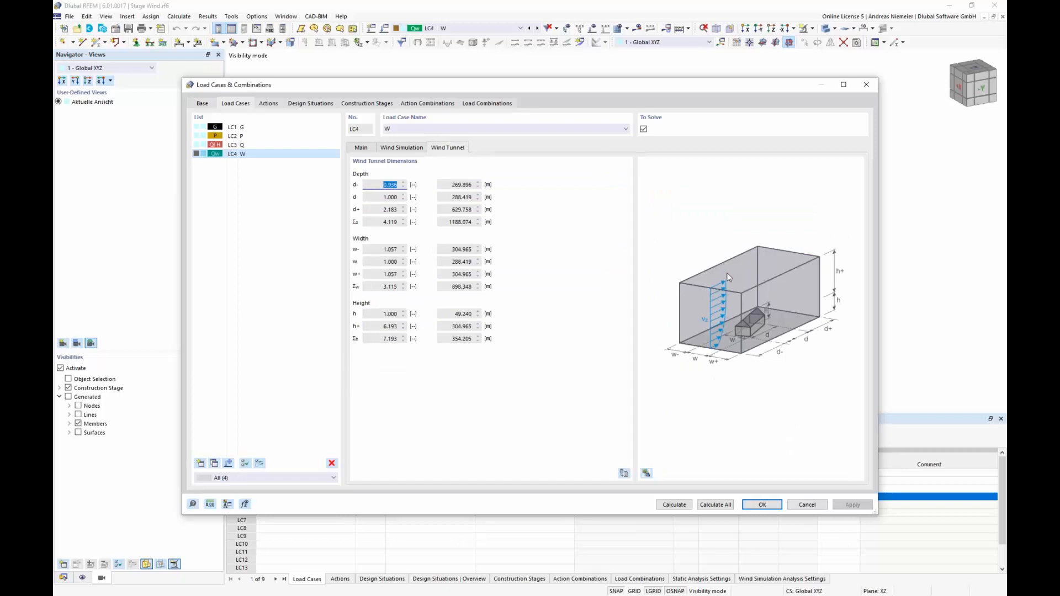
{"action": "left_click", "coordinate": [363, 150]}
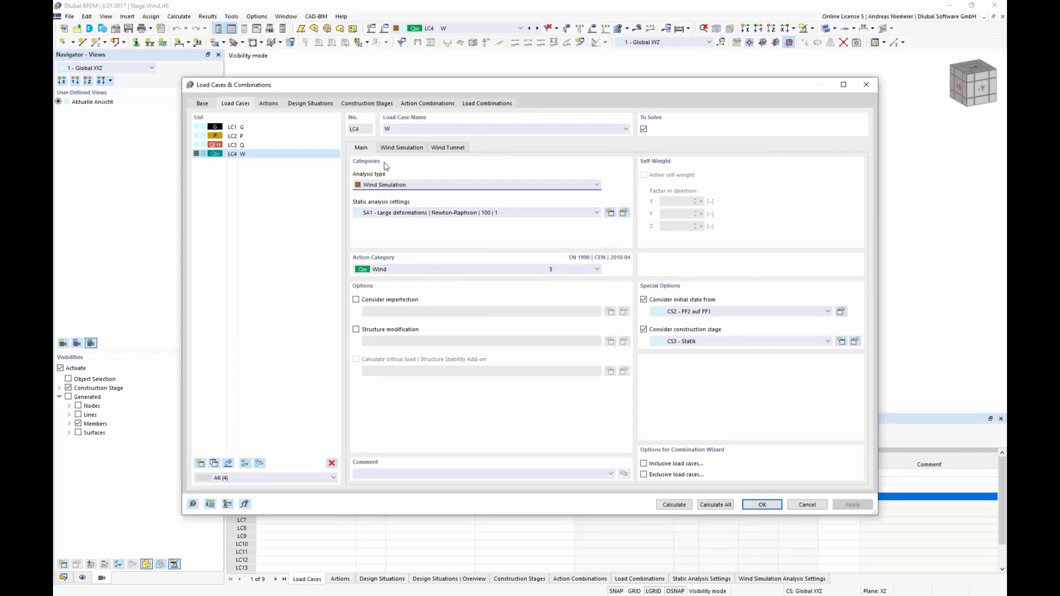
{"action": "left_click_drag", "start_coordinate": [397, 92], "coordinate": [434, 84]}
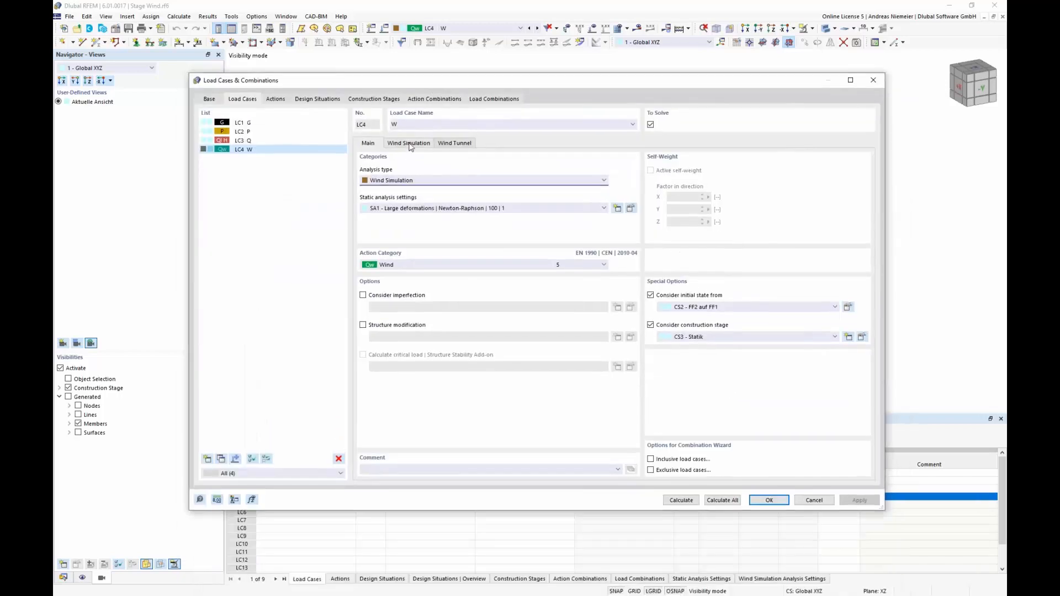
Step: Open the LC4 wind simulation in RWIND and view the surface pressure on the stadium ring within the wind tunnel
{"action": "left_click", "coordinate": [409, 143]}
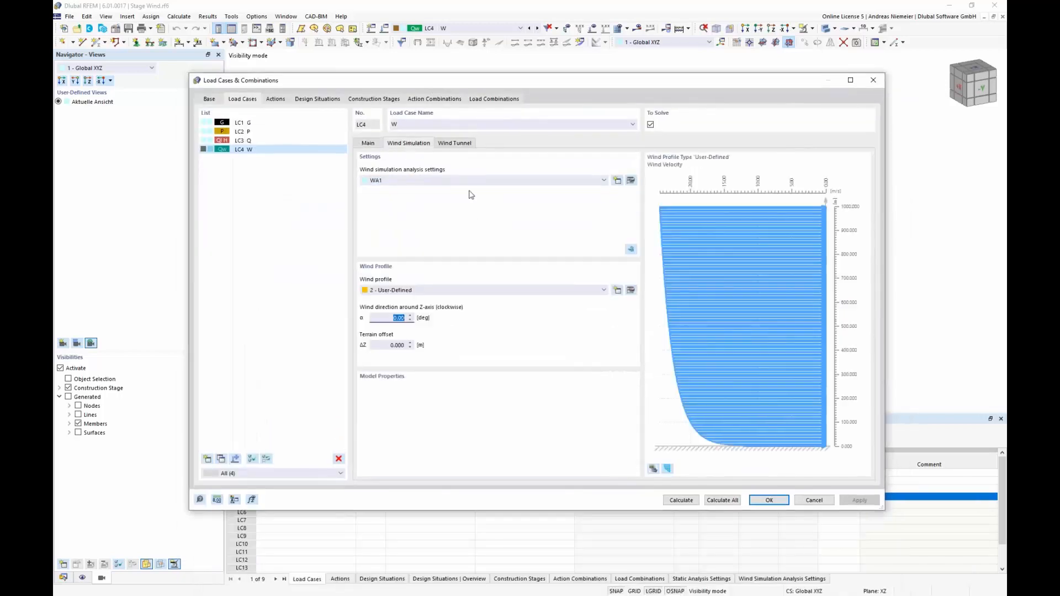
{"action": "left_click", "coordinate": [631, 249]}
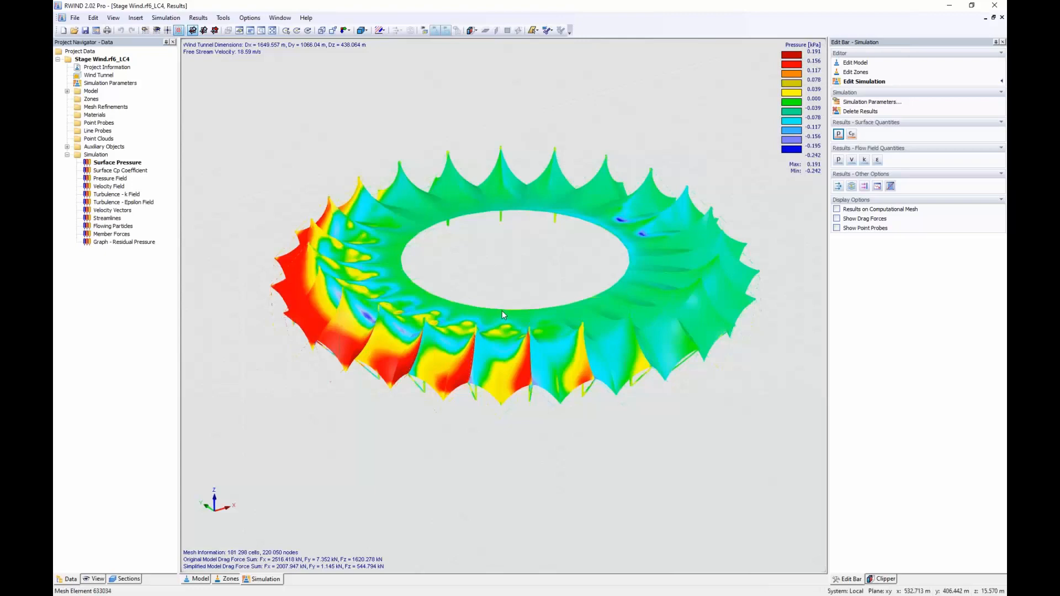
{"action": "scroll", "coordinate": [502, 310], "scroll_direction": "down", "scroll_amount": 8}
{"action": "middle_click_drag", "start_coordinate": [516, 416], "coordinate": [380, 455]}
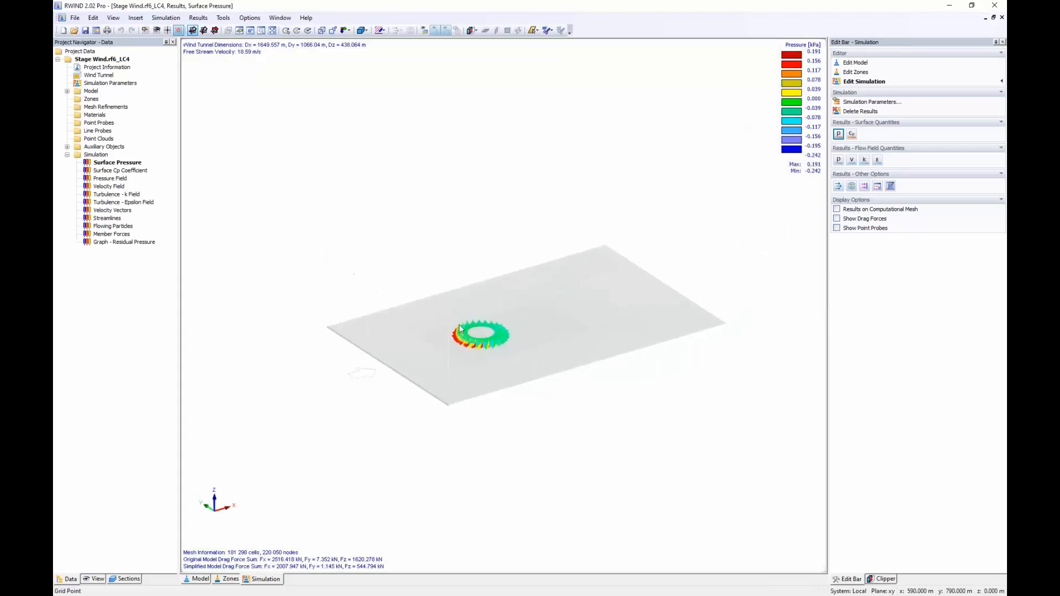
{"action": "scroll", "coordinate": [469, 339], "scroll_direction": "up", "scroll_amount": 5}
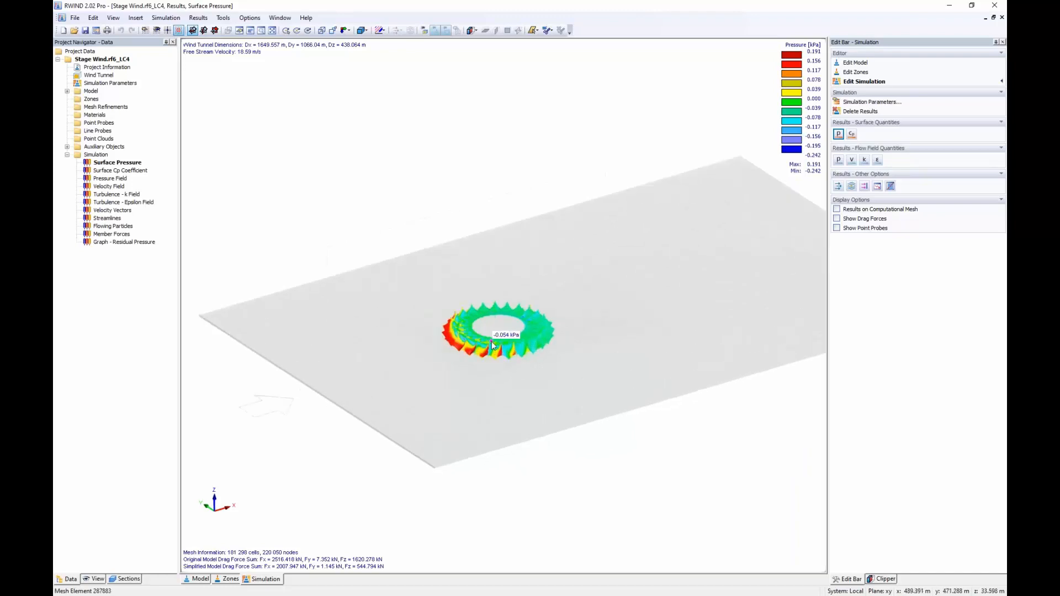
Step: Show the pressure field on a vertical slice, switch to the XY slicer plane and lower it through the ring
{"action": "left_click", "coordinate": [839, 160]}
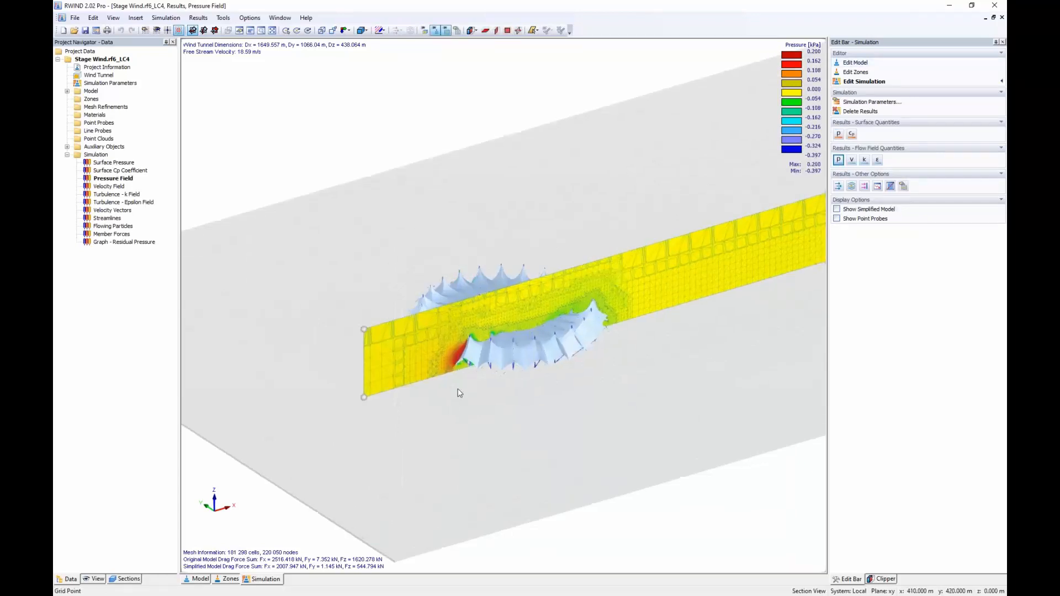
{"action": "scroll", "coordinate": [452, 369], "scroll_direction": "up", "scroll_amount": 3}
{"action": "middle_click_drag", "start_coordinate": [482, 398], "coordinate": [449, 381], "text": "ctrl"}
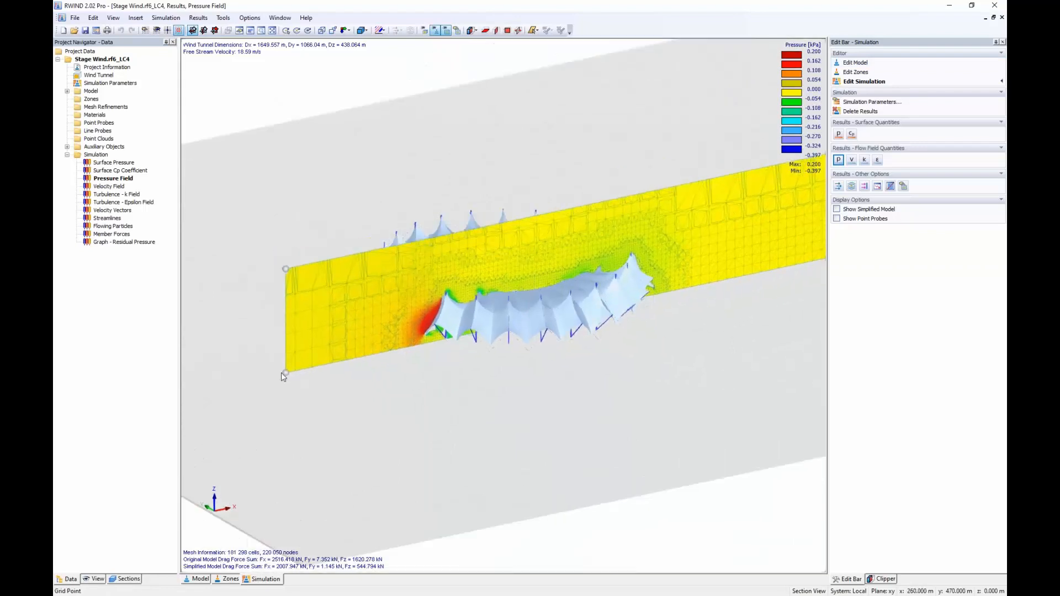
{"action": "mouse_move", "coordinate": [285, 375]}
{"action": "left_mouse_down"}
{"action": "mouse_move", "coordinate": [303, 394]}
{"action": "mouse_move", "coordinate": [287, 383]}
{"action": "left_mouse_up"}
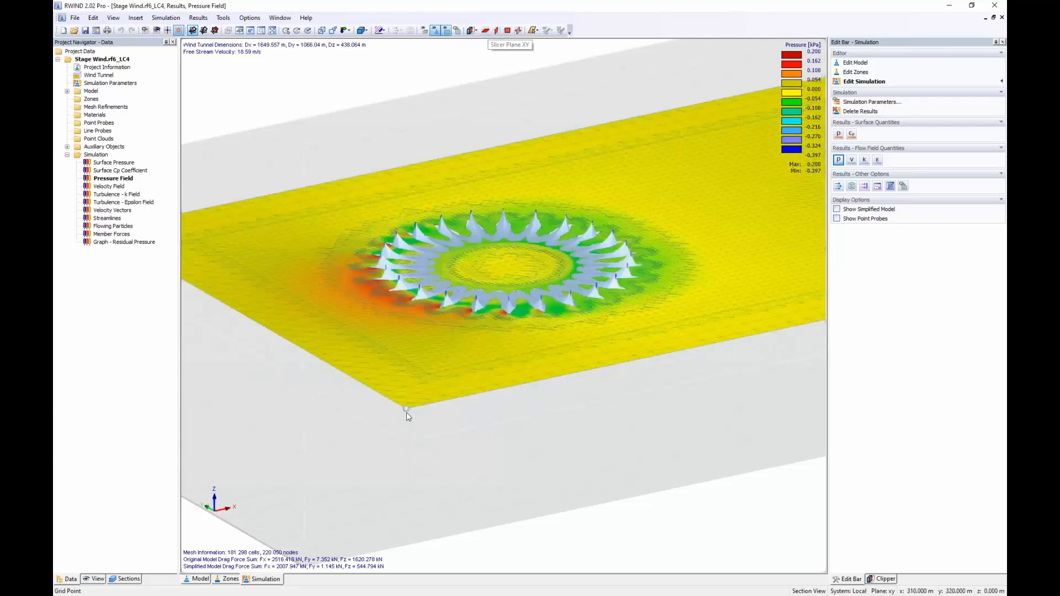
{"action": "left_click_drag", "start_coordinate": [407, 412], "coordinate": [407, 418]}
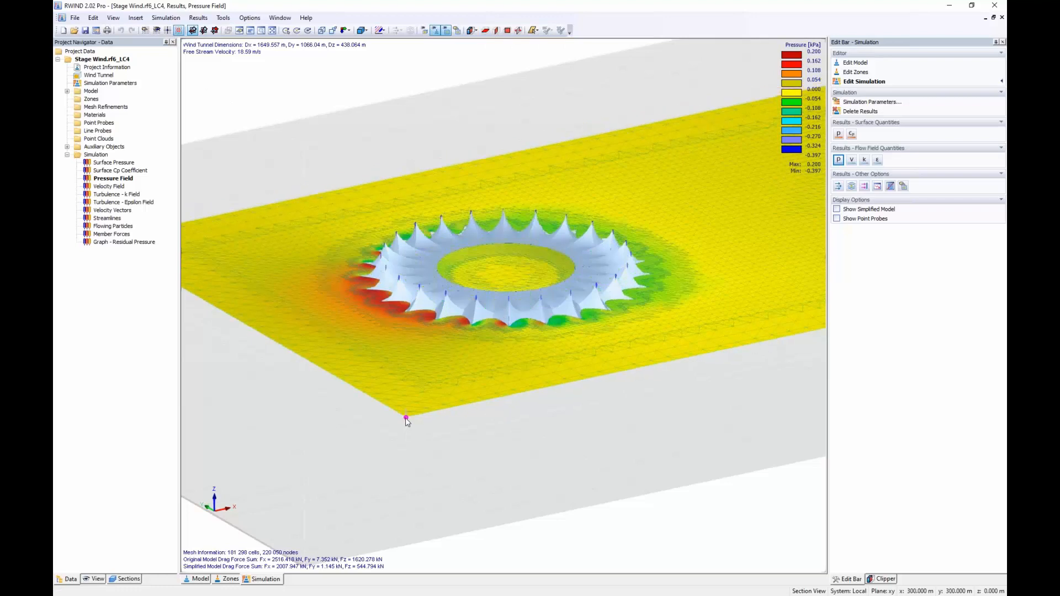
Step: Show the velocity field, velocity vectors and streamlines around the stadium ring one after another and inspect the flow in 3D
{"action": "left_click", "coordinate": [852, 162]}
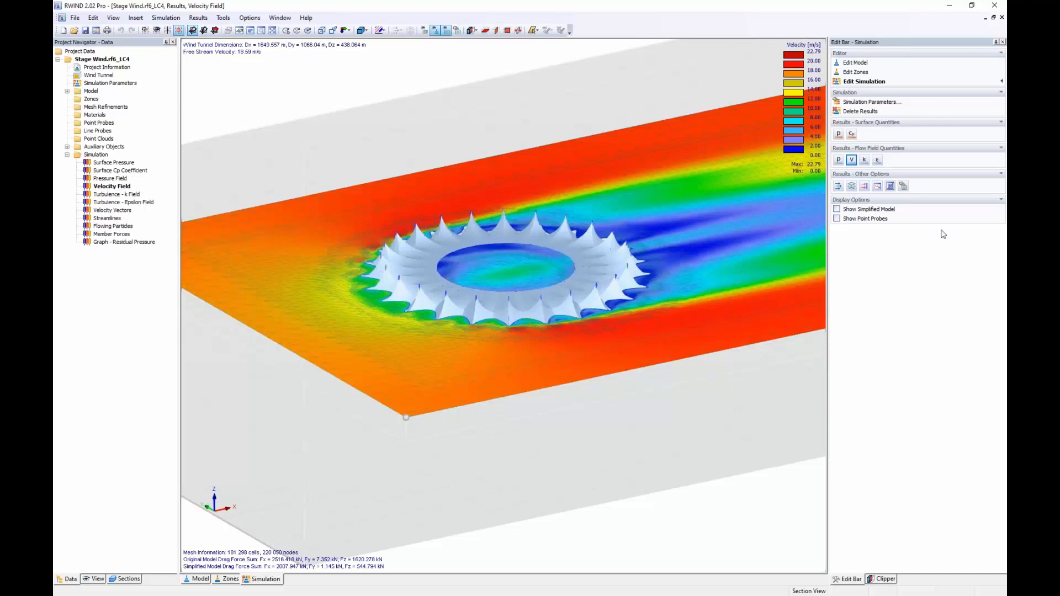
{"action": "left_click", "coordinate": [838, 186]}
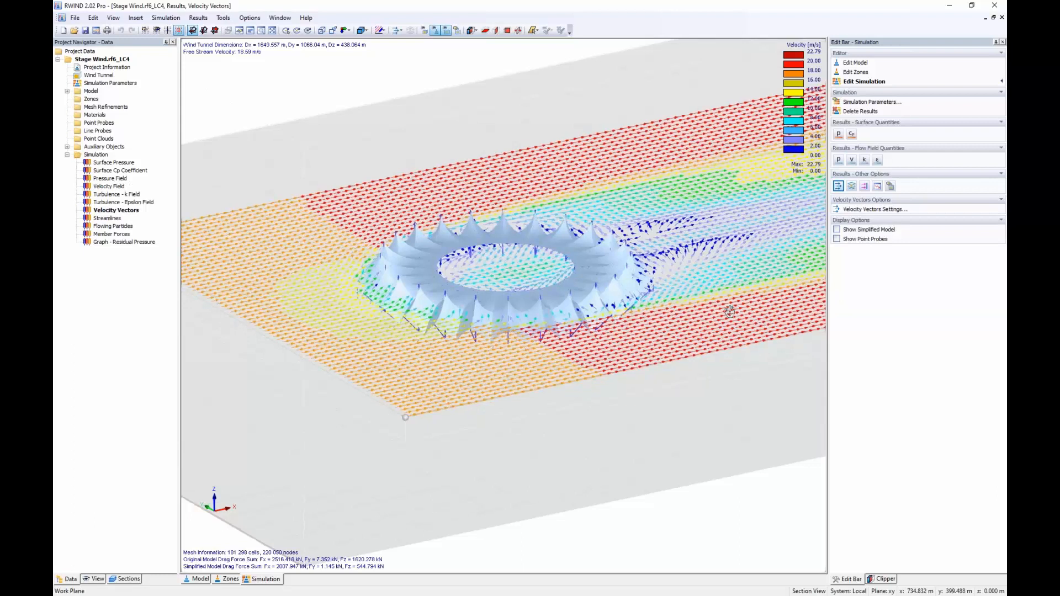
{"action": "middle_click_drag", "start_coordinate": [729, 311], "coordinate": [635, 444], "text": "ctrl"}
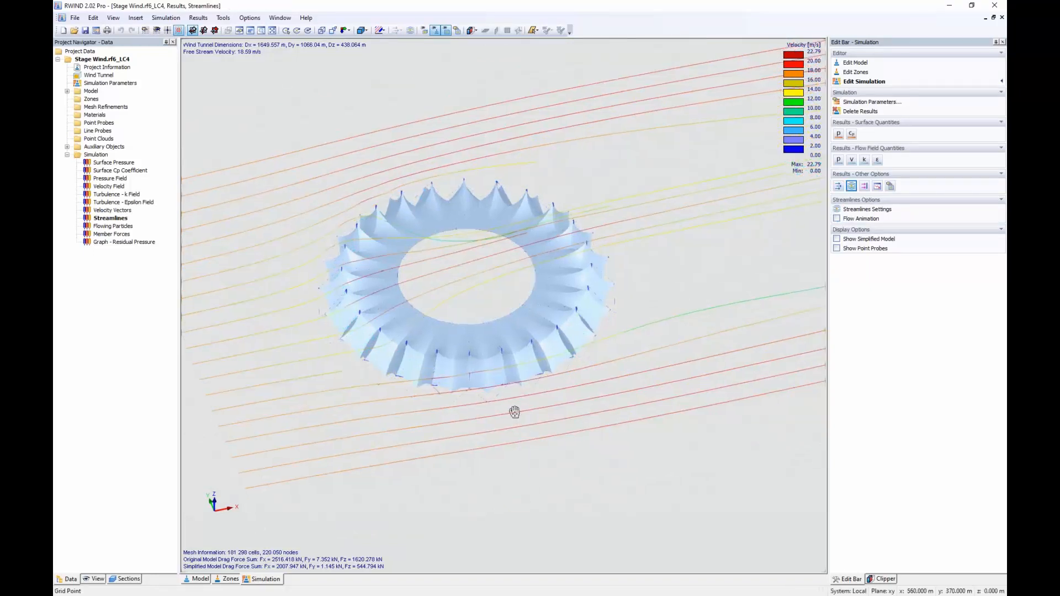
{"action": "middle_click_drag", "start_coordinate": [514, 413], "coordinate": [625, 297], "text": "ctrl"}
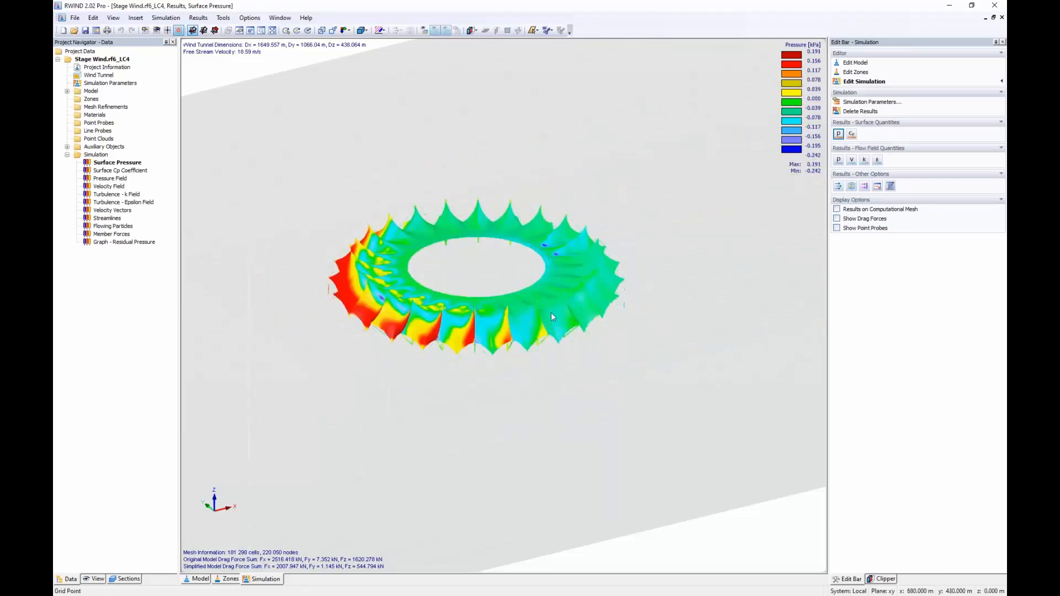
Step: Inspect the surface pressure distribution on the membrane ring up close and from several directions, including the windward side
{"action": "middle_click_drag", "start_coordinate": [335, 352], "coordinate": [581, 396], "text": "ctrl"}
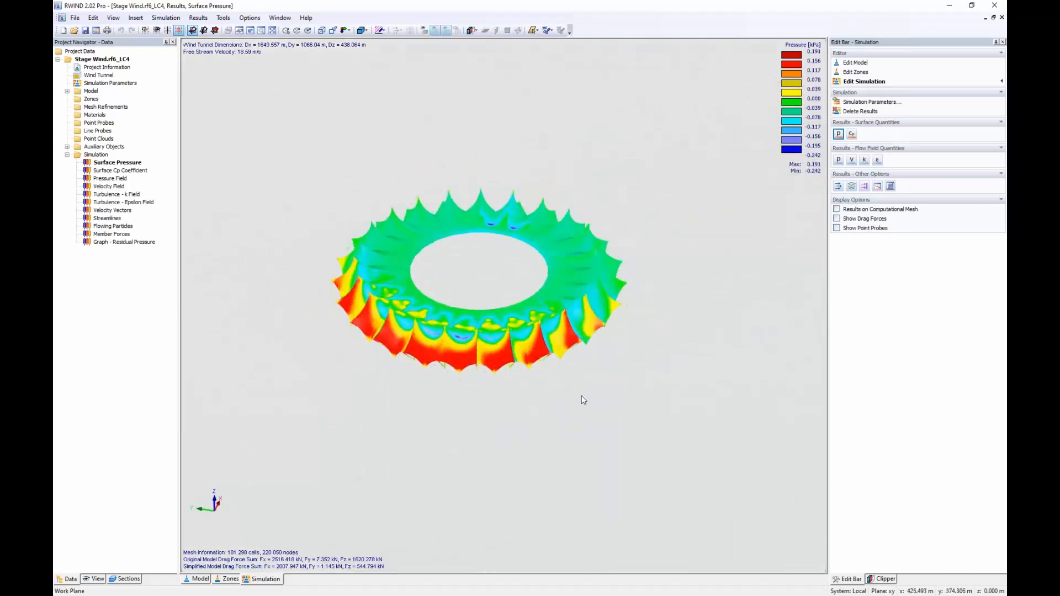
{"action": "scroll", "coordinate": [445, 350], "scroll_direction": "up", "scroll_amount": 5}
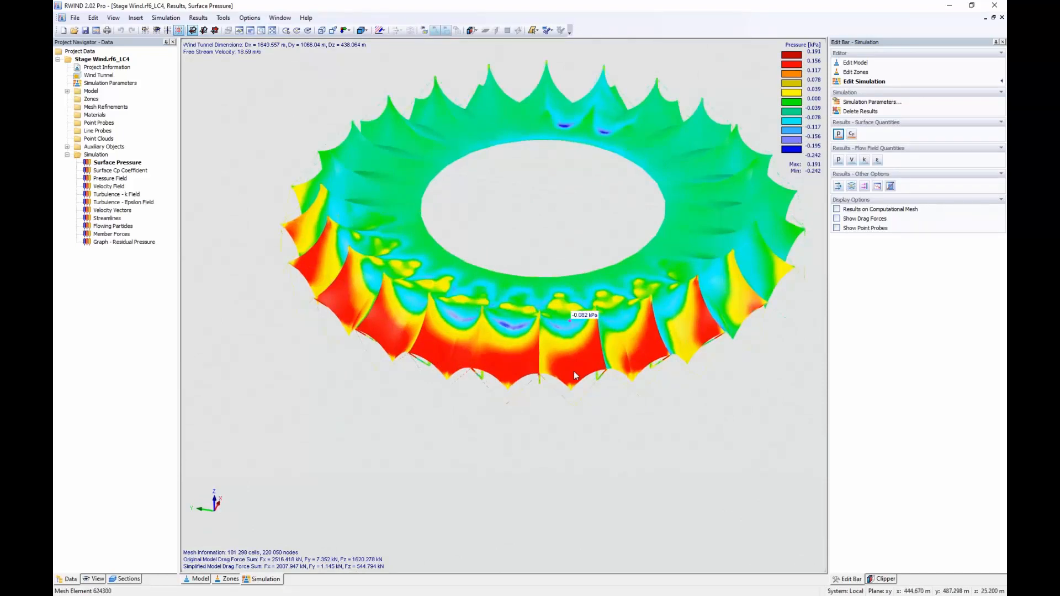
{"action": "middle_click_drag", "start_coordinate": [575, 376], "coordinate": [528, 14], "text": "ctrl"}
{"action": "middle_click_drag", "start_coordinate": [459, 90], "coordinate": [446, 440], "text": "ctrl"}
{"action": "scroll", "coordinate": [480, 430], "scroll_direction": "up", "scroll_amount": 2}
{"action": "scroll", "coordinate": [358, 390], "scroll_direction": "down", "scroll_amount": 1}
{"action": "scroll", "coordinate": [358, 388], "scroll_direction": "down", "scroll_amount": 4}
{"action": "scroll", "coordinate": [446, 440], "scroll_direction": "down", "scroll_amount": 1}
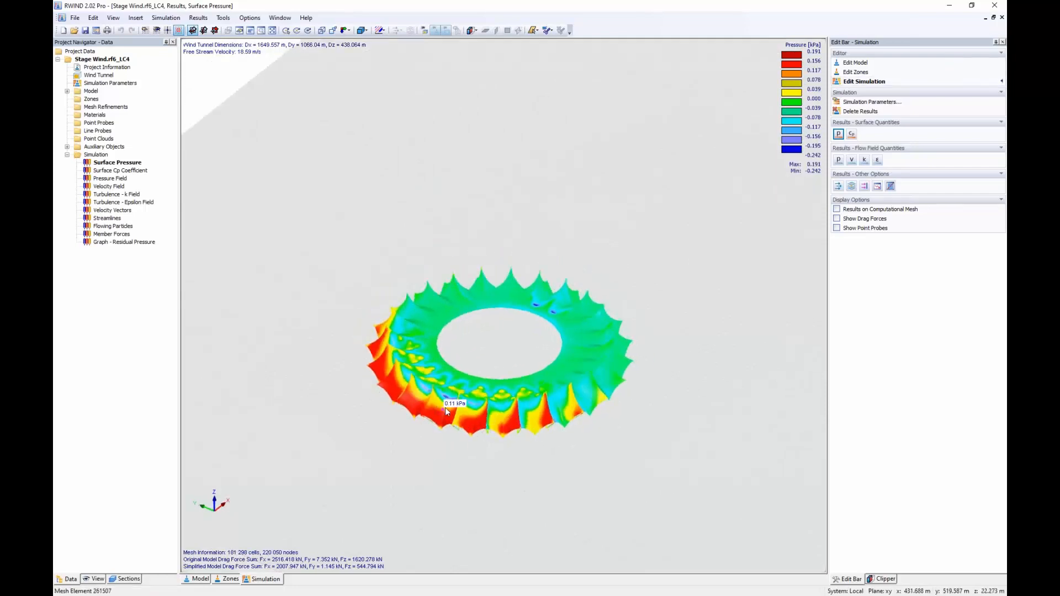
Step: Close RWIND, cancel the Load Cases & Combinations dialog and return to the stadium model in RFEM
{"action": "left_click", "coordinate": [992, 7]}
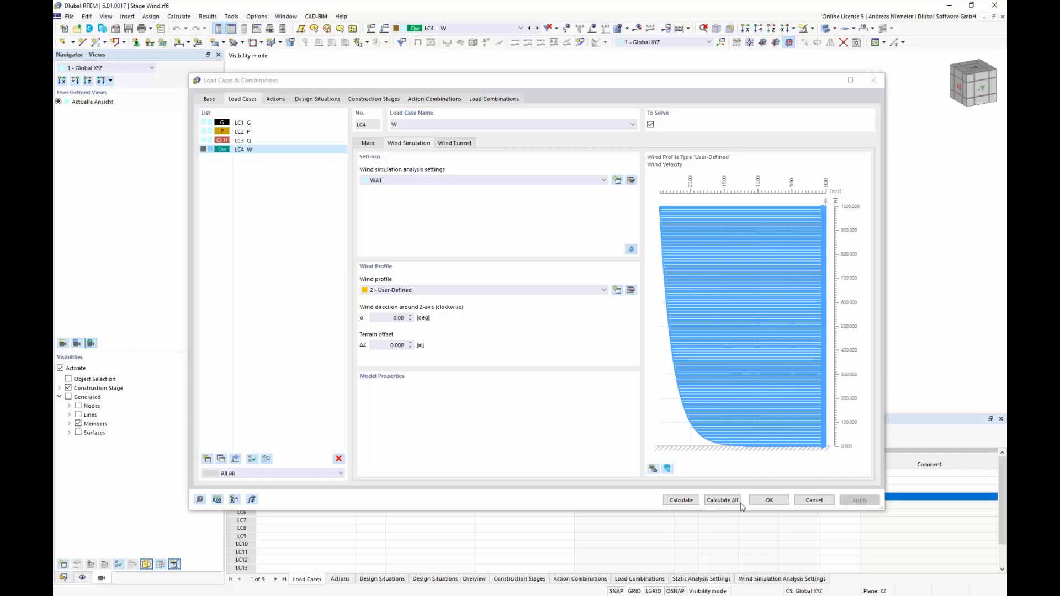
{"action": "left_click", "coordinate": [814, 500]}
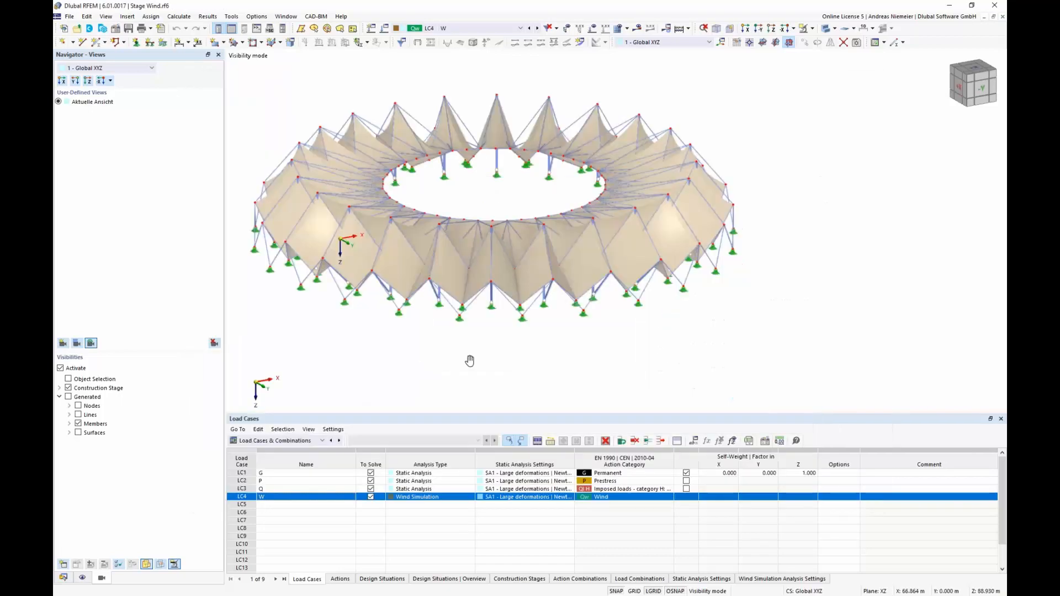
{"action": "middle_click_drag", "start_coordinate": [471, 359], "coordinate": [524, 364], "text": "ctrl"}
{"action": "scroll", "coordinate": [523, 364], "scroll_direction": "down", "scroll_amount": 1}
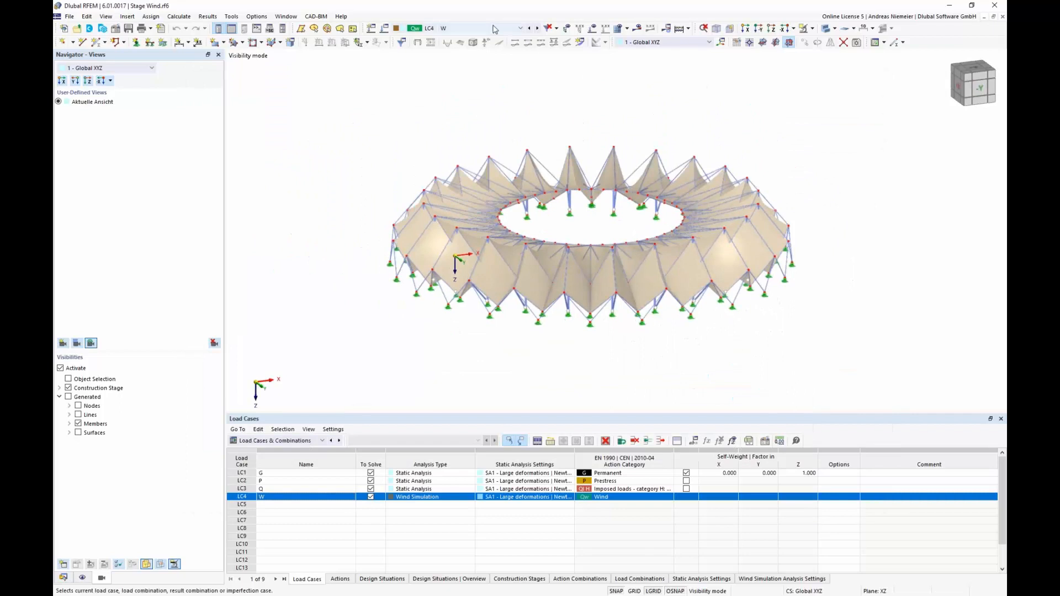
Step: Display the loads of LC4 W and turn off visibility mode to view the wind profile and wind tunnel around the ring
{"action": "left_click", "coordinate": [592, 29]}
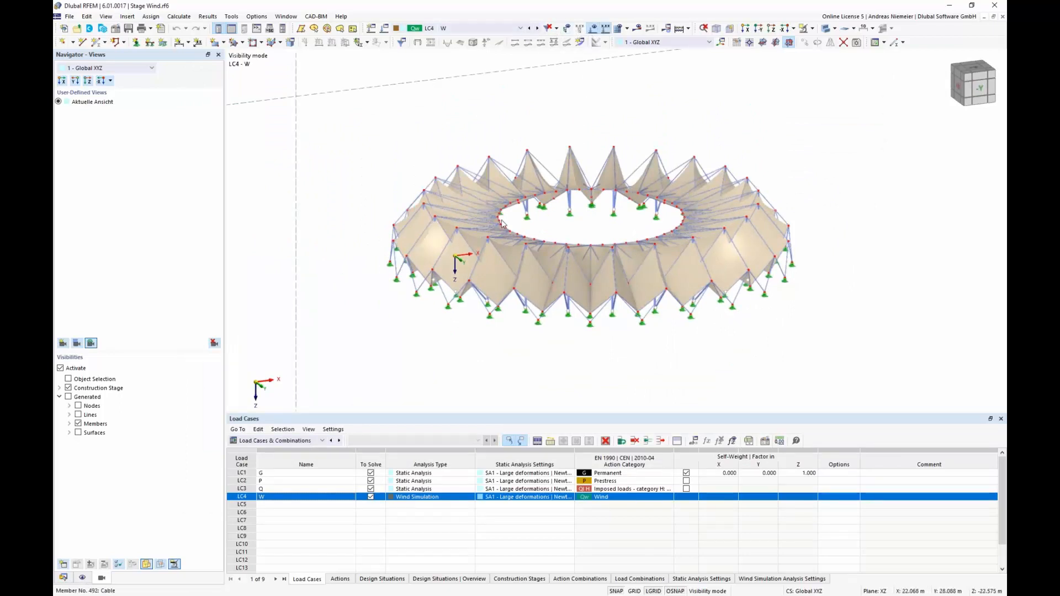
{"action": "scroll", "coordinate": [489, 226], "scroll_direction": "down", "scroll_amount": 4}
{"action": "middle_click_drag", "start_coordinate": [490, 226], "coordinate": [635, 244], "text": "ctrl"}
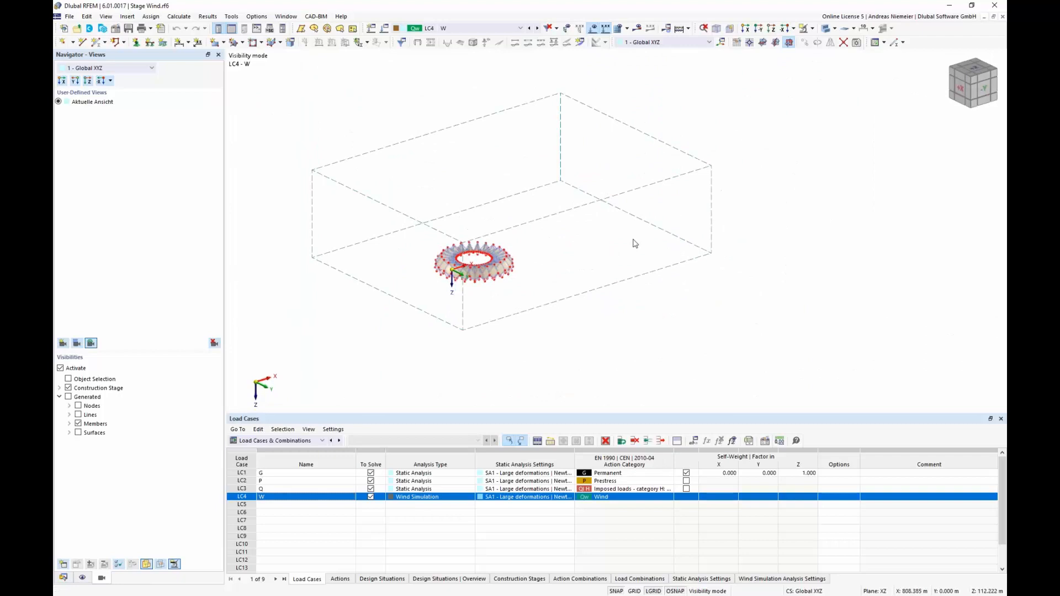
{"action": "left_click", "coordinate": [812, 28]}
{"action": "left_click", "coordinate": [830, 94]}
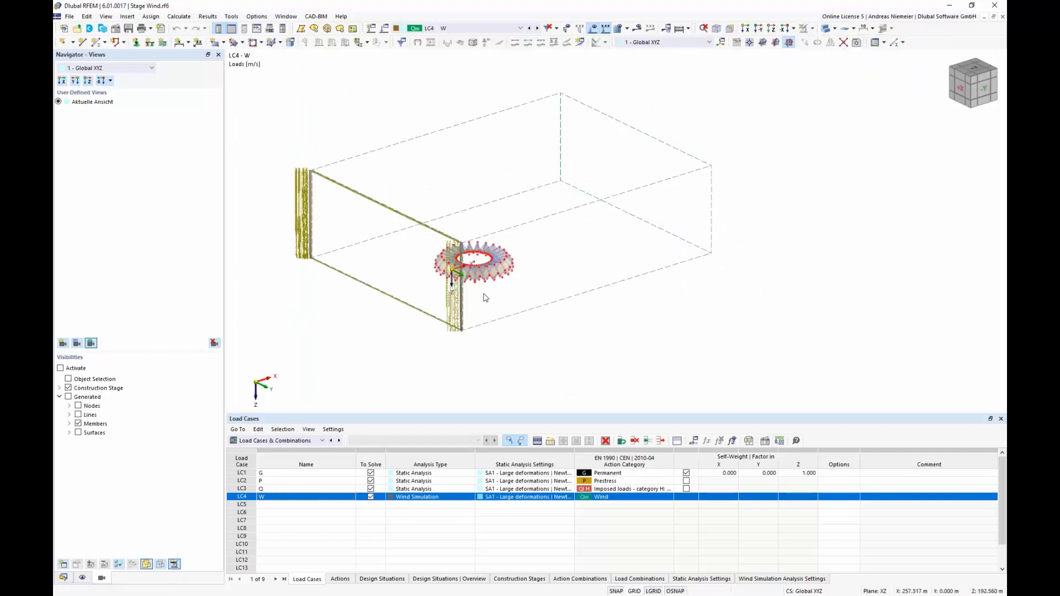
{"action": "scroll", "coordinate": [484, 299], "scroll_direction": "up", "scroll_amount": 4}
{"action": "middle_click_drag", "start_coordinate": [520, 283], "coordinate": [430, 220]}
{"action": "scroll", "coordinate": [521, 287], "scroll_direction": "down", "scroll_amount": 1}
{"action": "scroll", "coordinate": [430, 219], "scroll_direction": "down", "scroll_amount": 2}
{"action": "scroll", "coordinate": [430, 220], "scroll_direction": "down", "scroll_amount": 1}
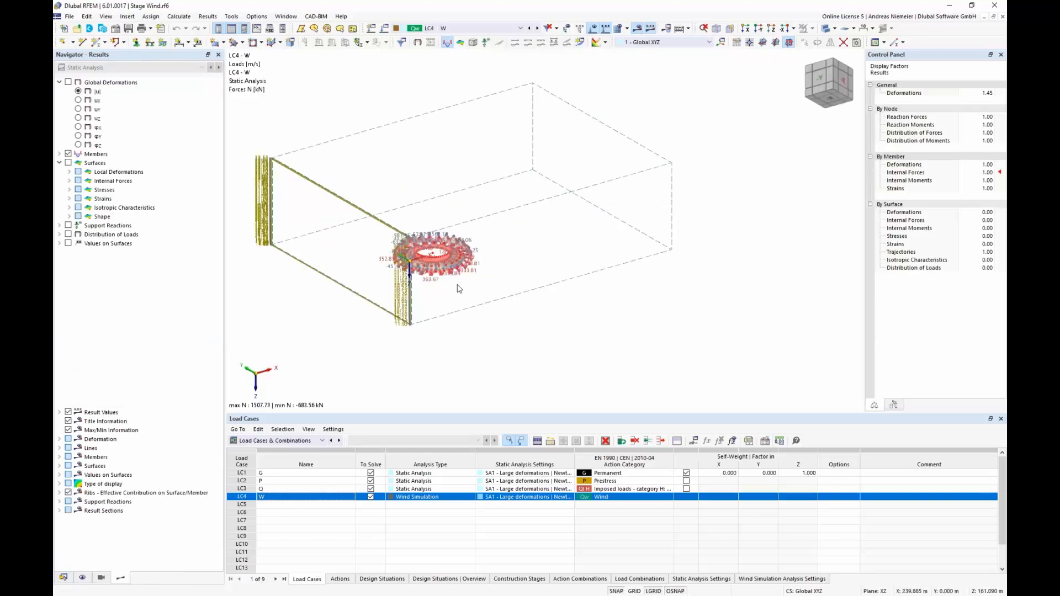
Step: Examine the member axial forces N of LC4 on the stadium ring, including the members near the supports
{"action": "scroll", "coordinate": [458, 289], "scroll_direction": "up", "scroll_amount": 6}
{"action": "scroll", "coordinate": [395, 274], "scroll_direction": "up", "scroll_amount": 1}
{"action": "middle_click_drag", "start_coordinate": [404, 276], "coordinate": [629, 328]}
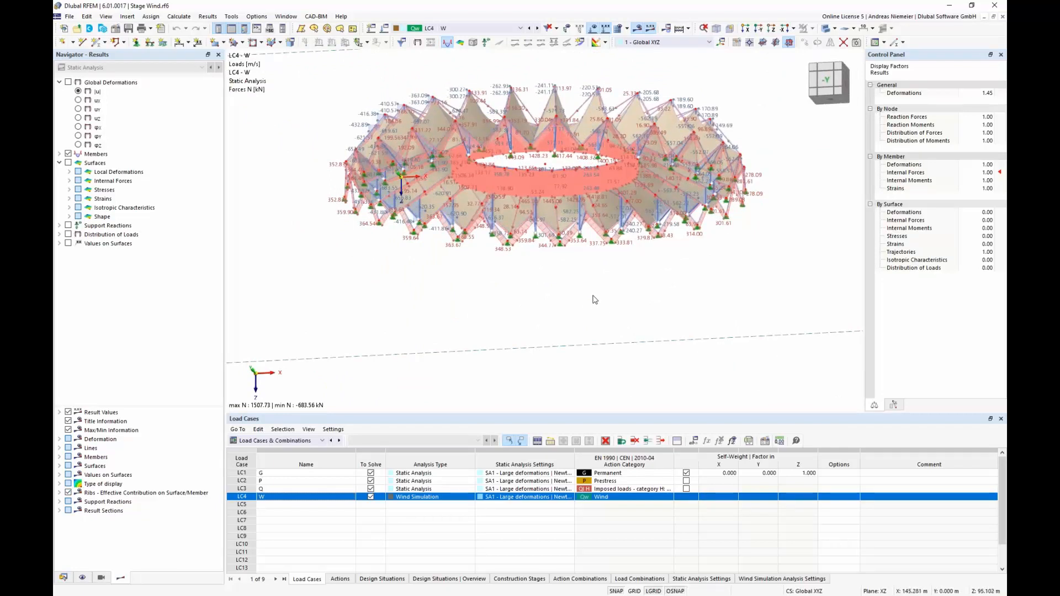
{"action": "scroll", "coordinate": [456, 253], "scroll_direction": "up", "scroll_amount": 3}
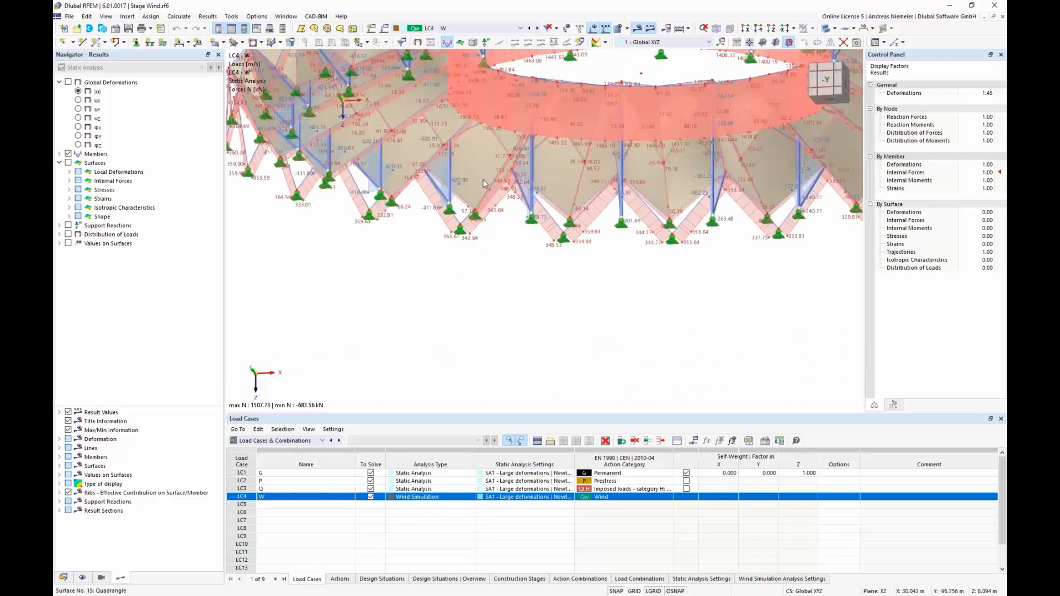
{"action": "scroll", "coordinate": [492, 260], "scroll_direction": "down", "scroll_amount": 4}
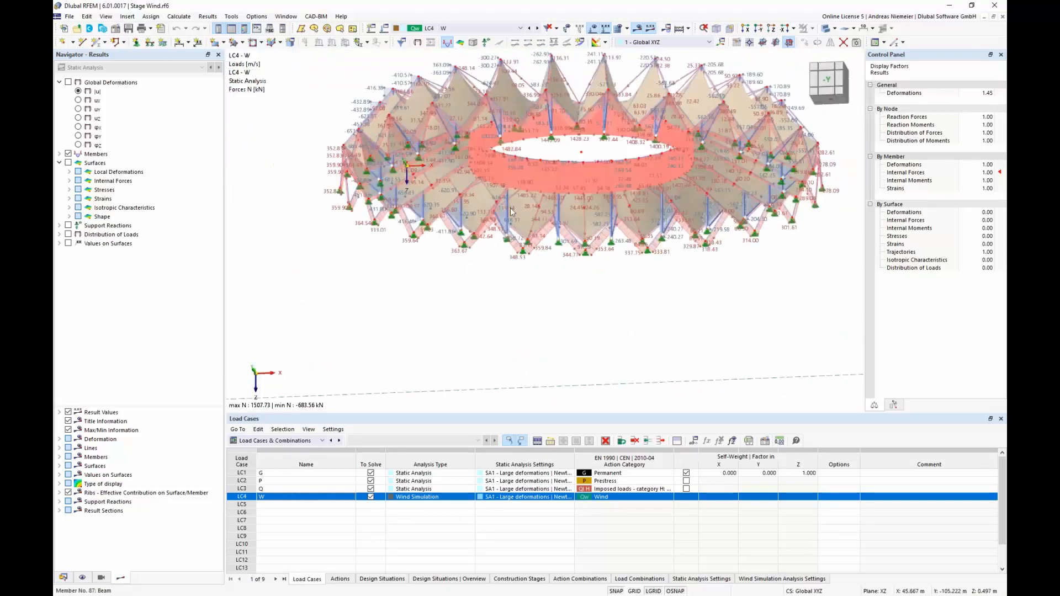
{"action": "scroll", "coordinate": [521, 207], "scroll_direction": "up", "scroll_amount": 2}
{"action": "middle_click_drag", "start_coordinate": [521, 206], "coordinate": [530, 204]}
{"action": "scroll", "coordinate": [530, 204], "scroll_direction": "down", "scroll_amount": 2}
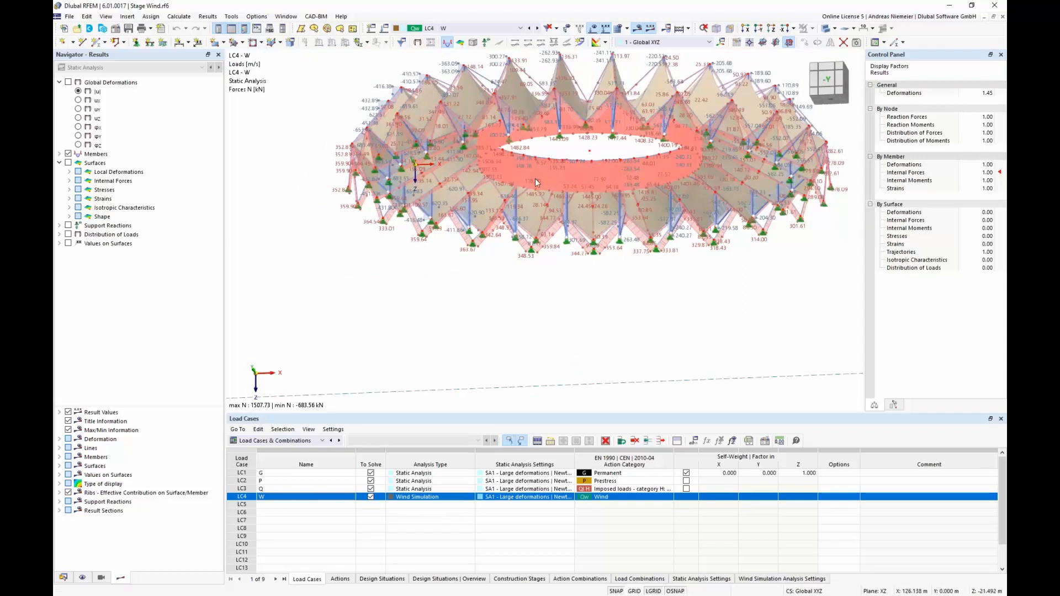
Step: Expand the member result categories and view the ring's axial forces together with the surrounding wind tunnel
{"action": "left_click", "coordinate": [59, 154]}
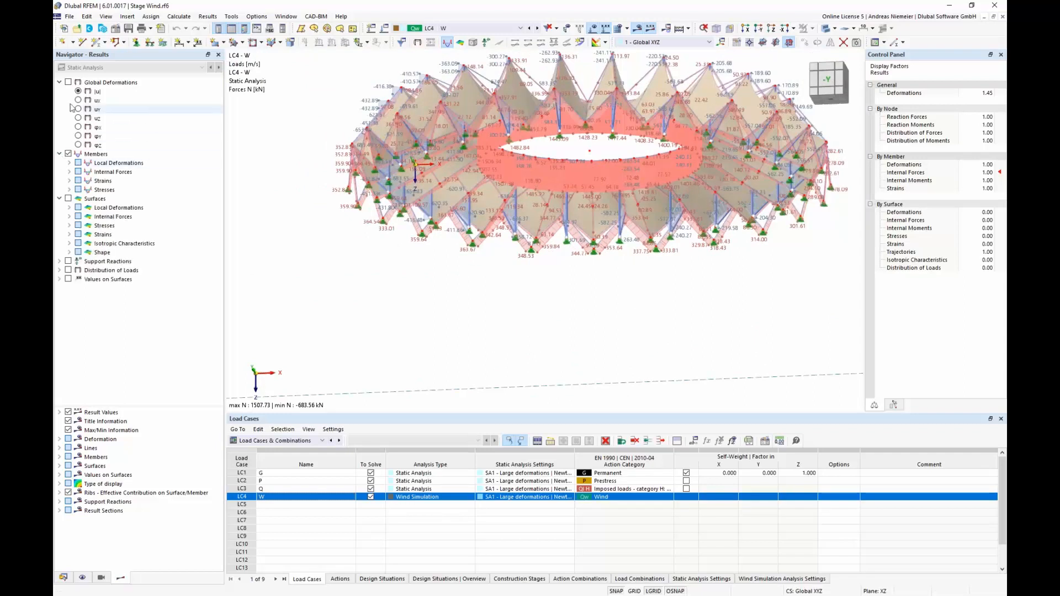
{"action": "scroll", "coordinate": [467, 302], "scroll_direction": "down", "scroll_amount": 1}
{"action": "middle_click_drag", "start_coordinate": [466, 302], "coordinate": [446, 388], "text": "ctrl"}
{"action": "left_click", "coordinate": [716, 29]}
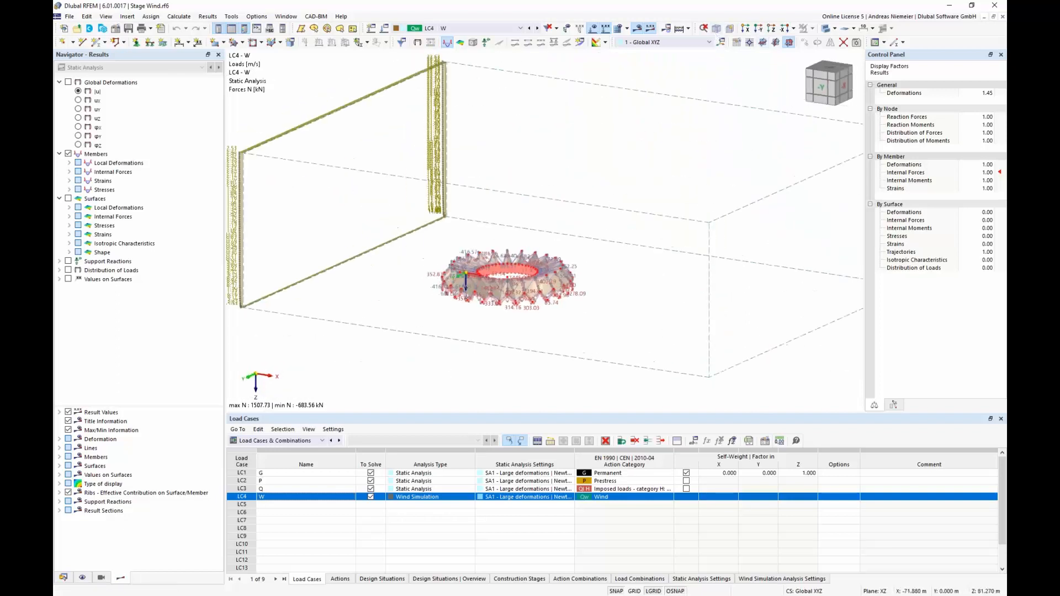
Step: Display the global deformations of LC4 on a close-up of the stadium ring in place of the member forces
{"action": "middle_click_drag", "start_coordinate": [406, 309], "coordinate": [459, 317], "text": "ctrl"}
{"action": "scroll", "coordinate": [458, 319], "scroll_direction": "up", "scroll_amount": 5}
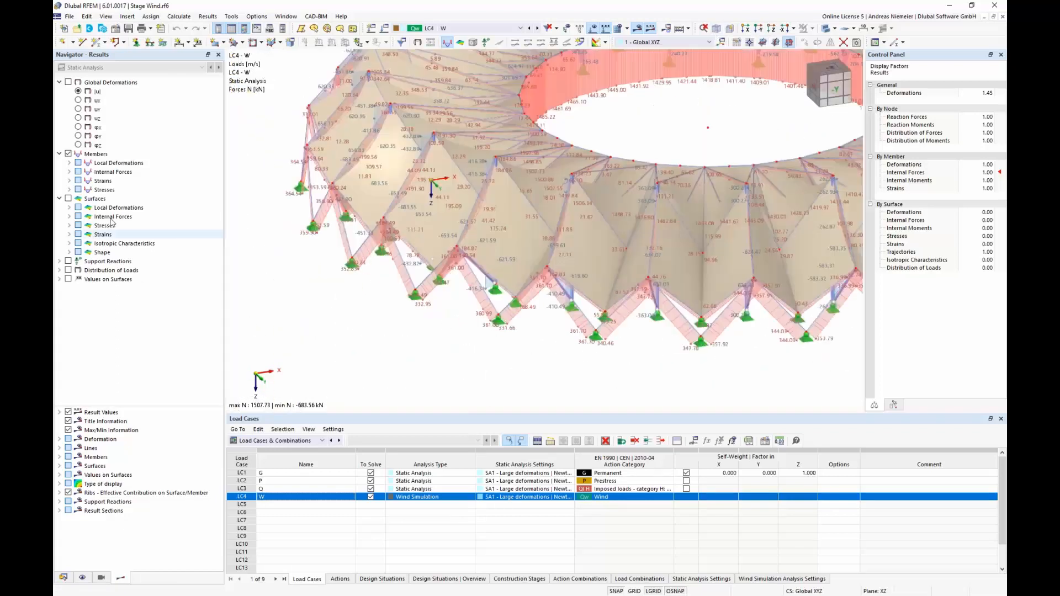
{"action": "left_click", "coordinate": [71, 83]}
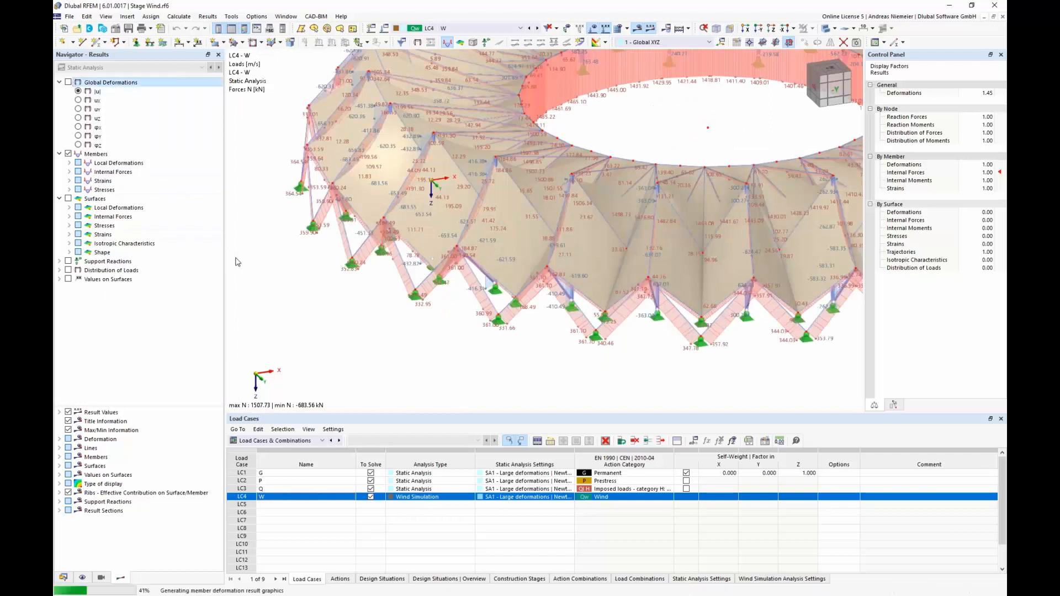
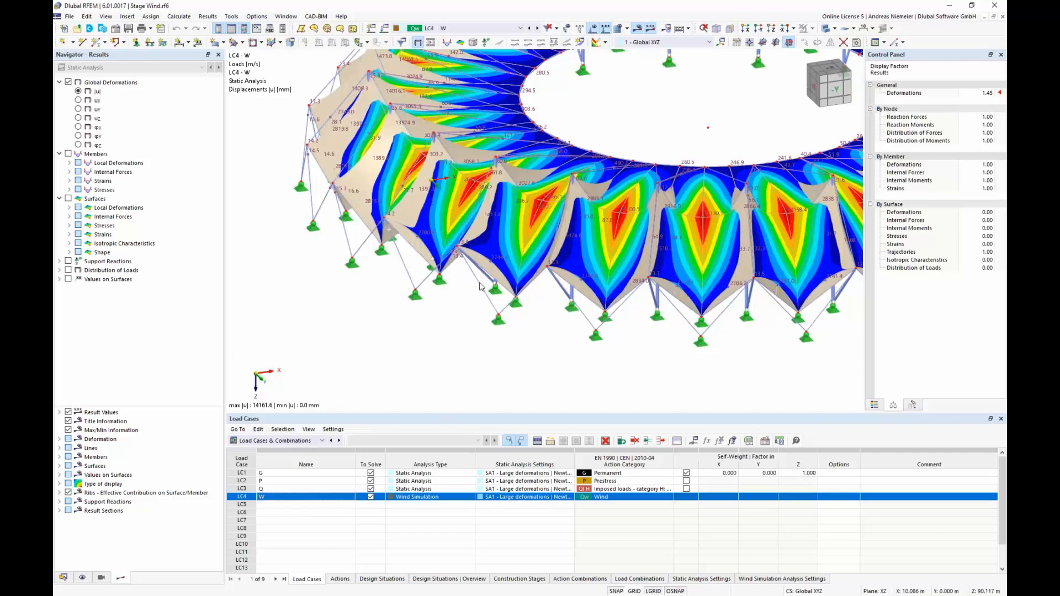
{"action": "left_click", "coordinate": [729, 29]}
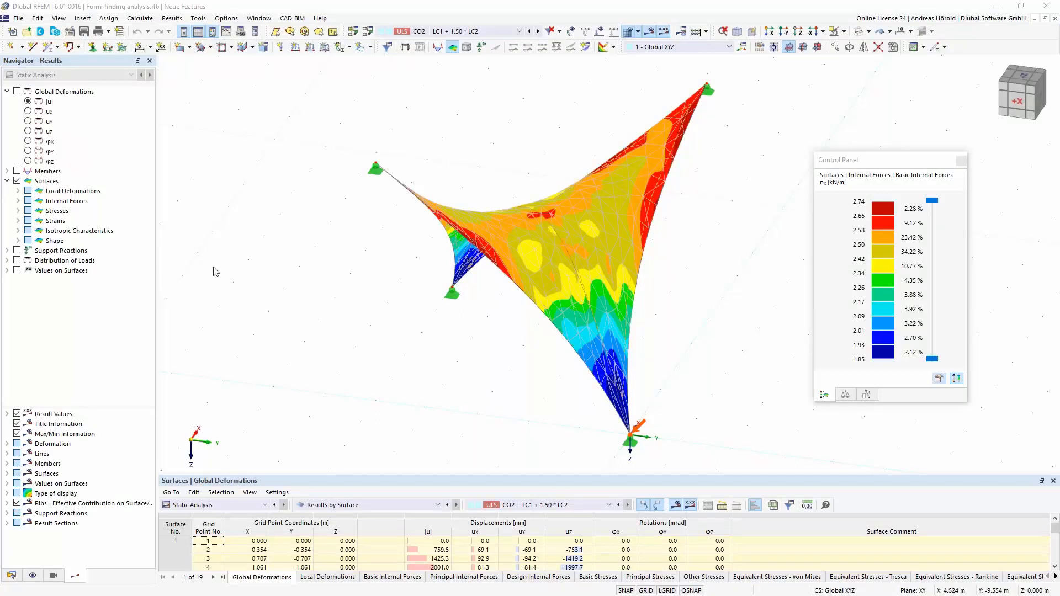
Step: Open the Dlubal Center, maximize it and show the Extranet messages in the My Account section
{"action": "left_click", "coordinate": [44, 34]}
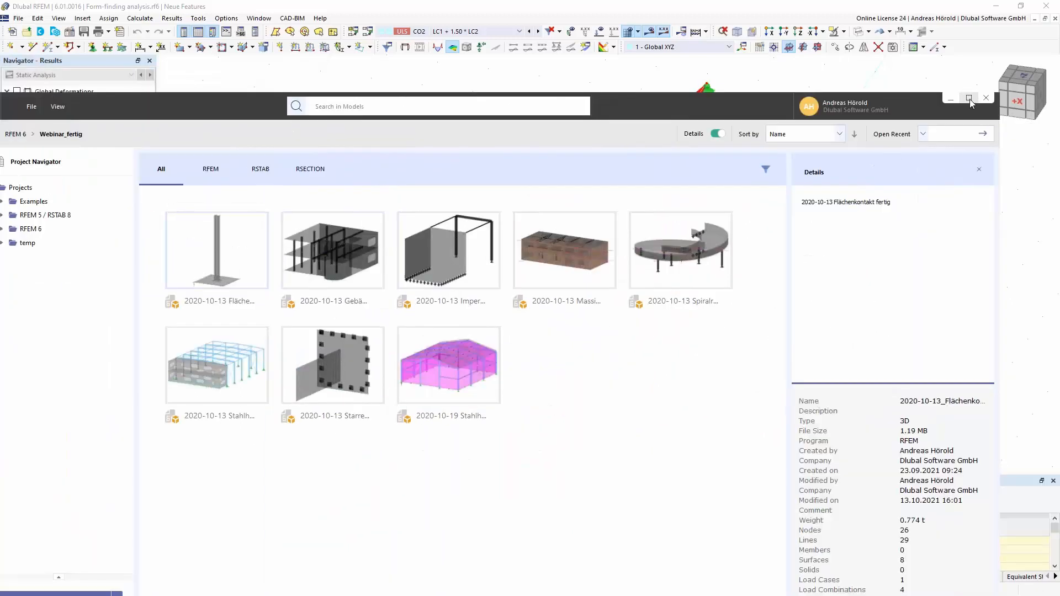
{"action": "left_click", "coordinate": [969, 97]}
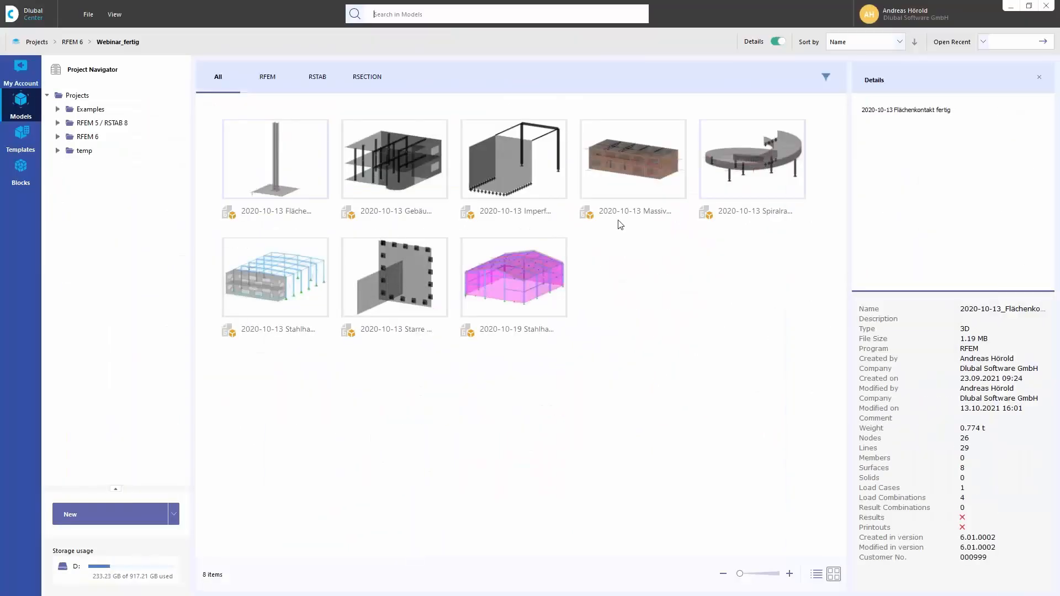
{"action": "left_click", "coordinate": [21, 73]}
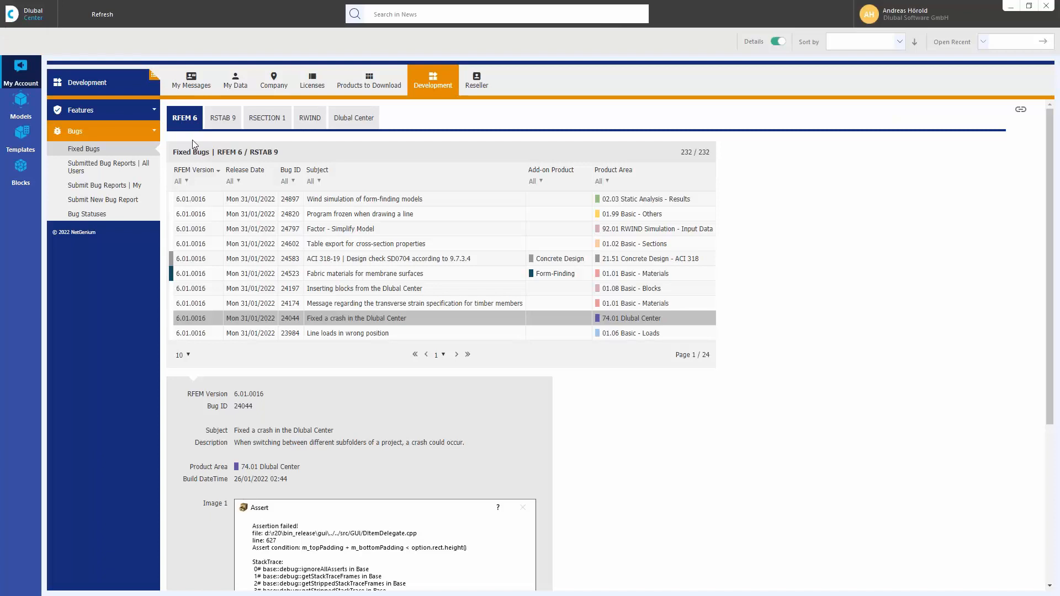
{"action": "left_click", "coordinate": [191, 83]}
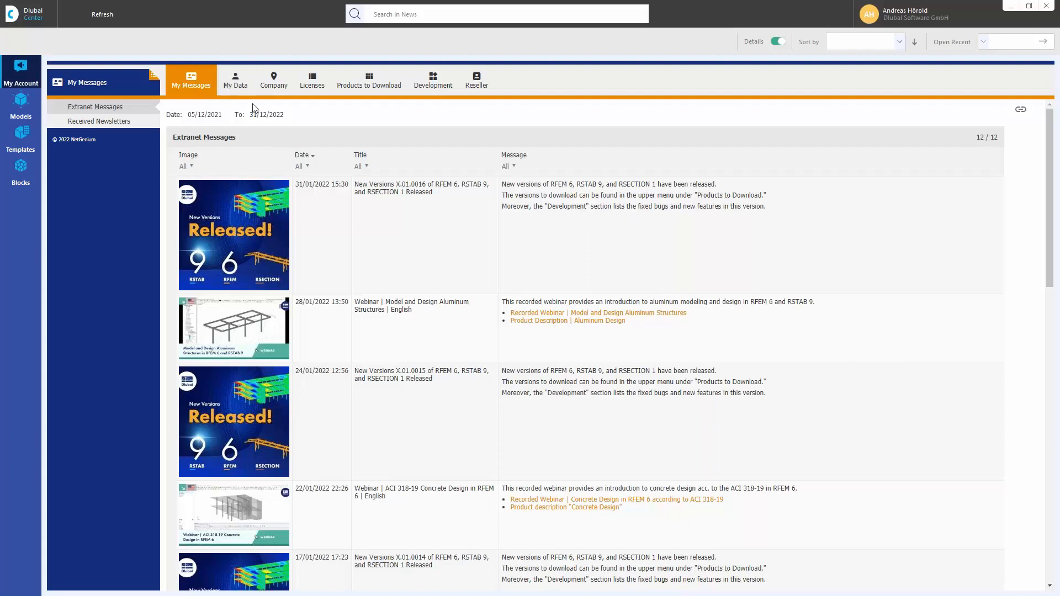
Step: Show the account's company data and the current product downloads for the new generation R20 and for R19
{"action": "left_click", "coordinate": [273, 84]}
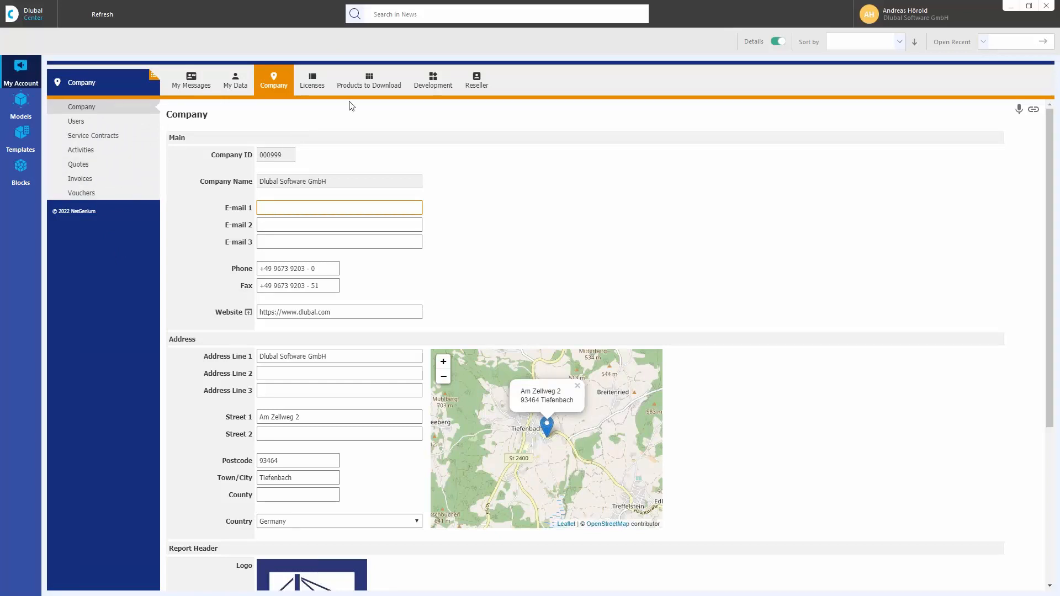
{"action": "left_click", "coordinate": [369, 83]}
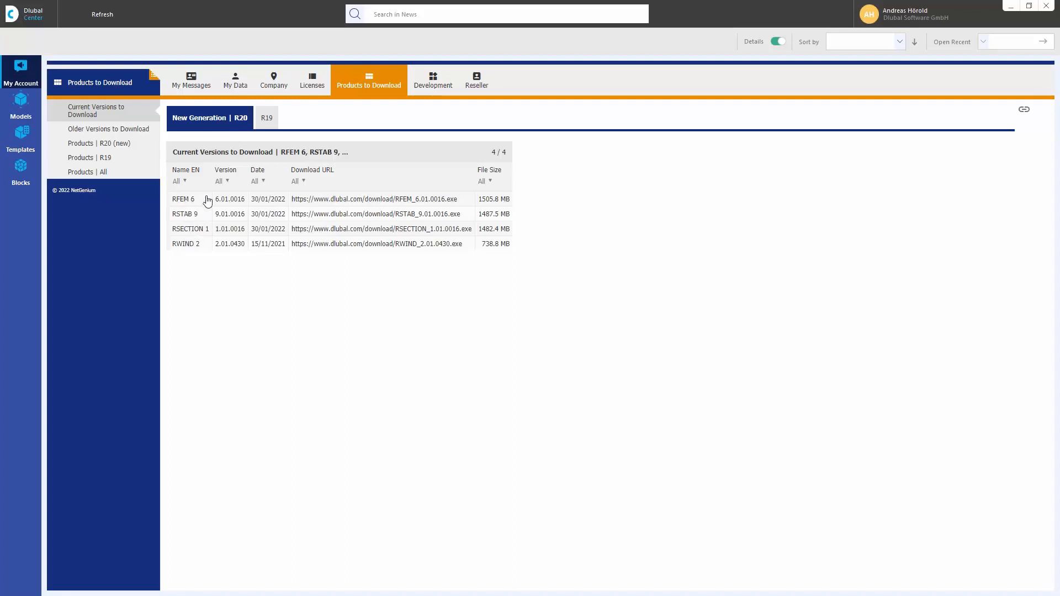
{"action": "left_click", "coordinate": [264, 118]}
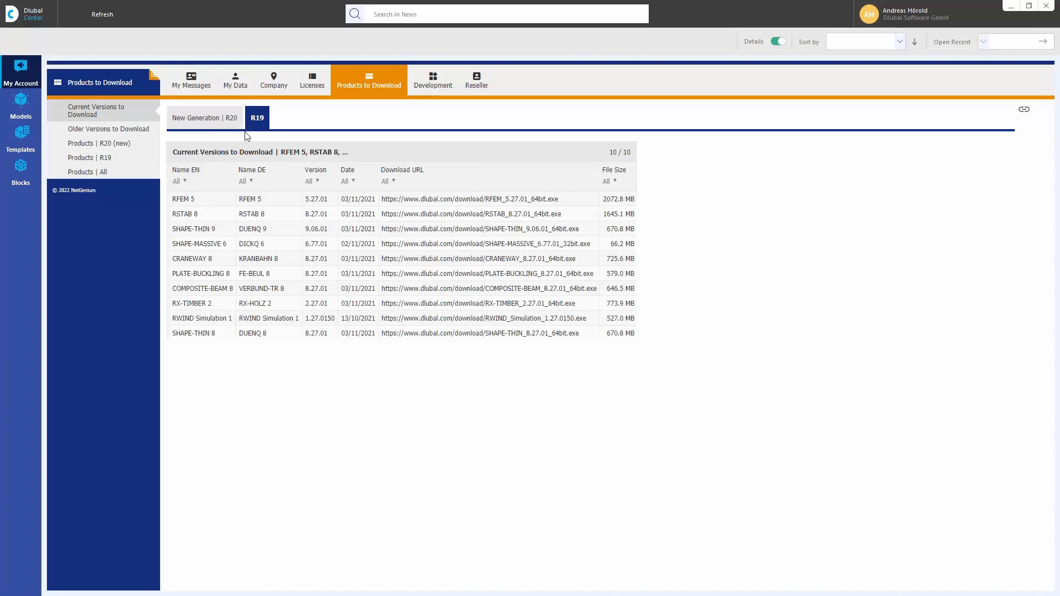
Step: Review the implemented features, open features and fixed bugs for RFEM 6 in the Development section
{"action": "left_click", "coordinate": [432, 82]}
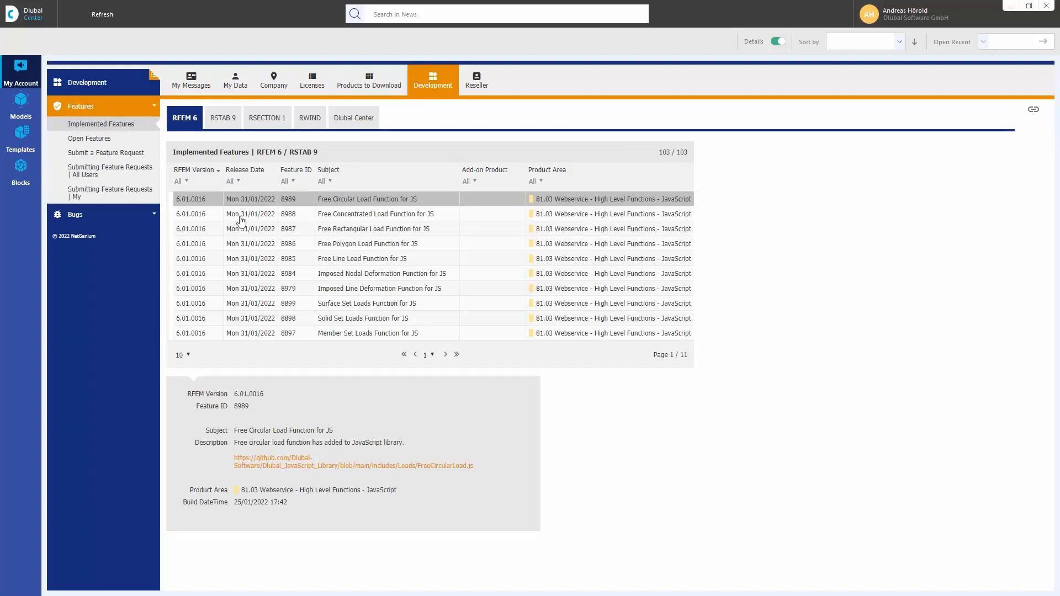
{"action": "left_click", "coordinate": [98, 141]}
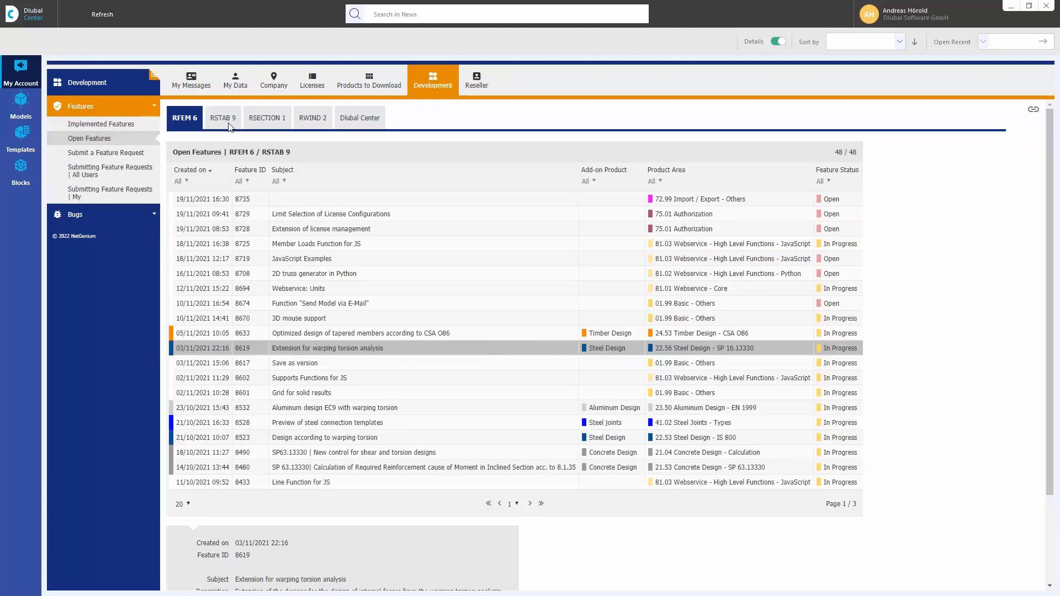
{"action": "left_click", "coordinate": [103, 218]}
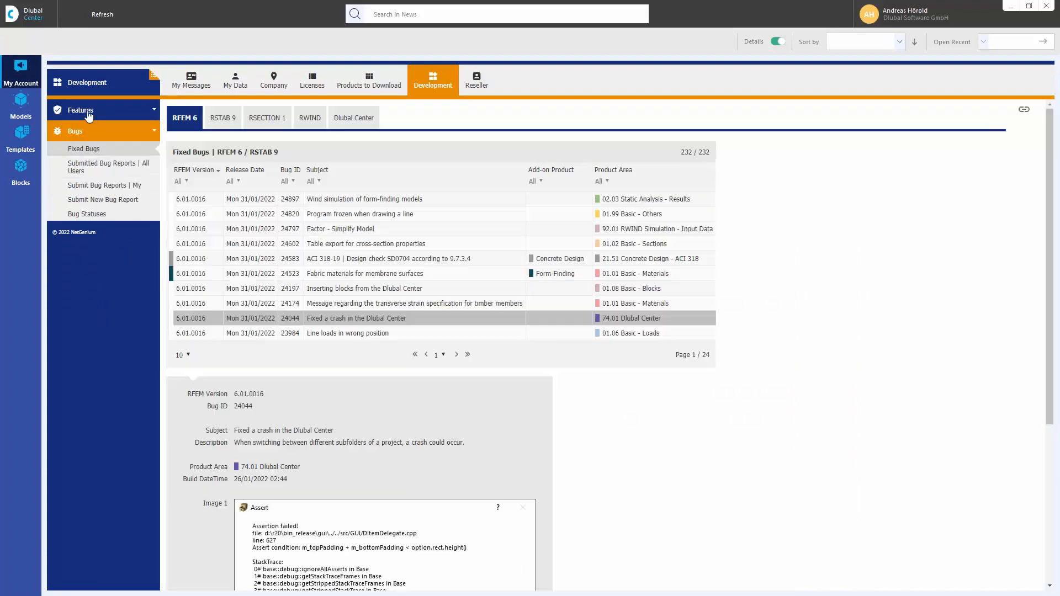
{"action": "left_click", "coordinate": [89, 111]}
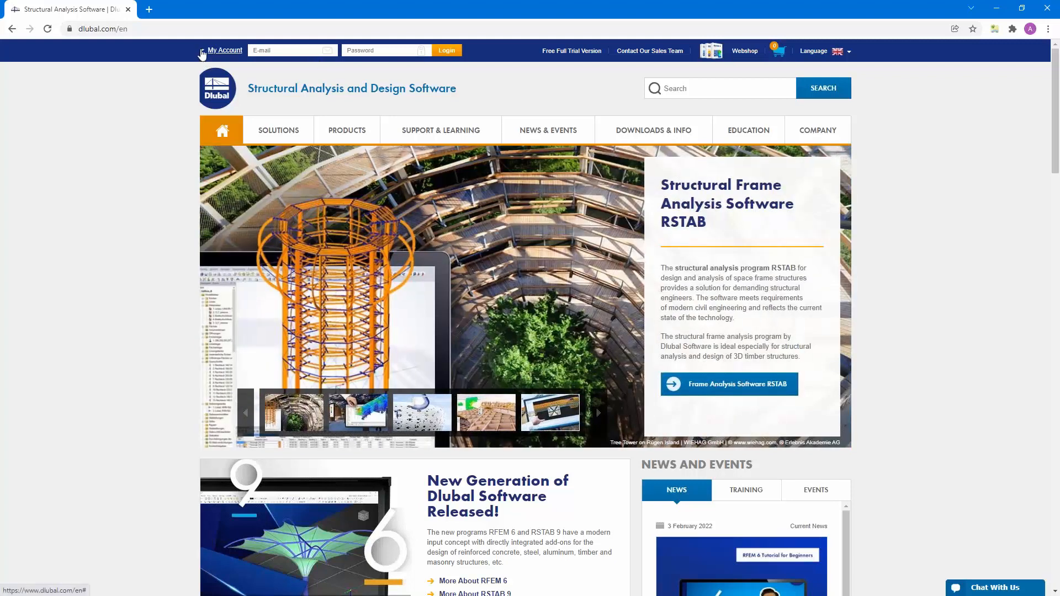
Step: Show the account options on the Dlubal website and open the RFEM 6 for Beginners page from the Education offerings
{"action": "left_click", "coordinate": [202, 52]}
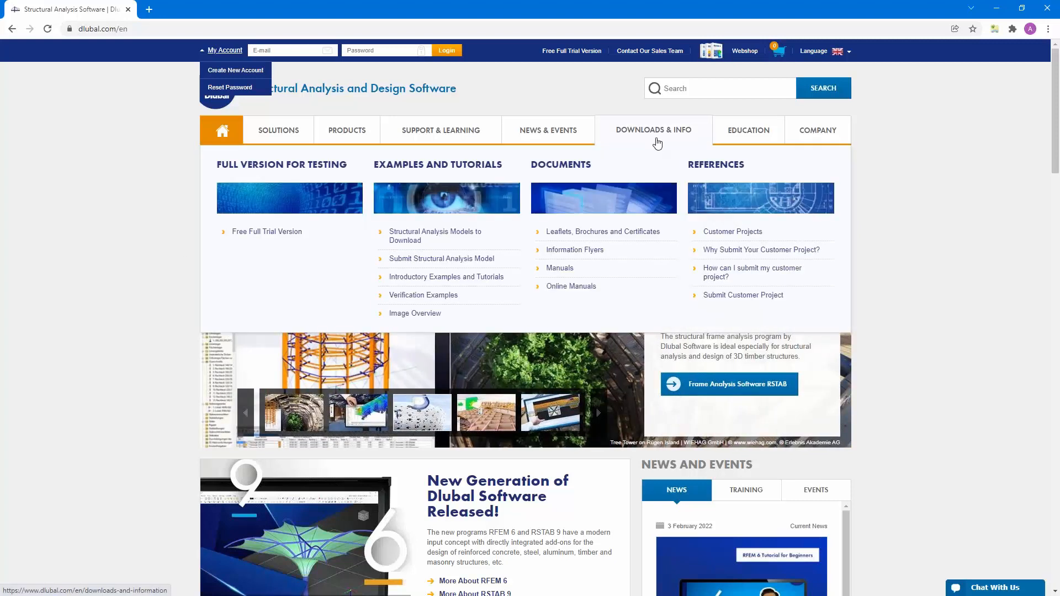
{"action": "mouse_move", "coordinate": [745, 130]}
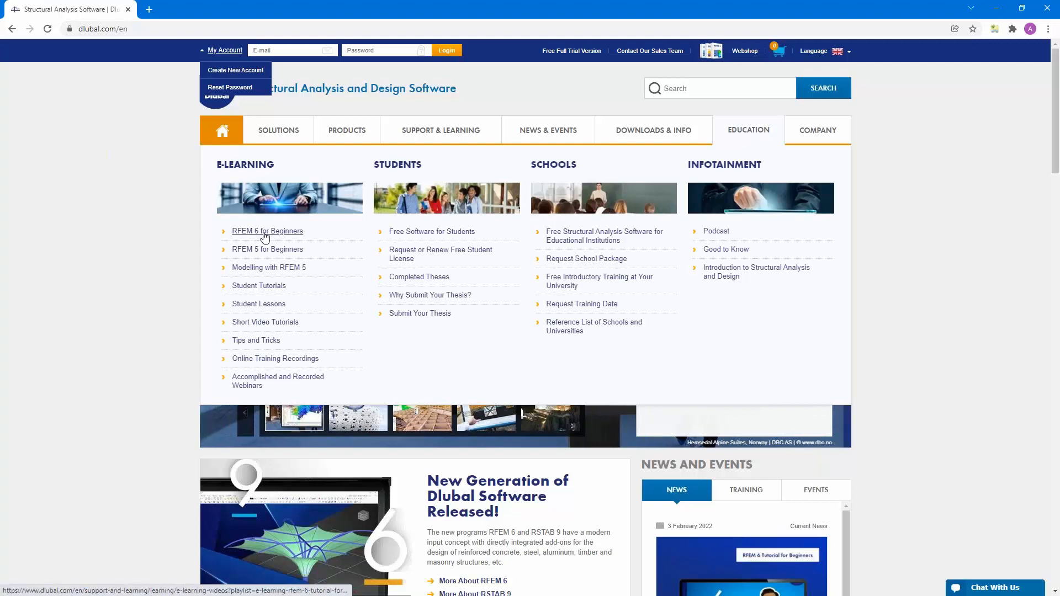
{"action": "left_click", "coordinate": [266, 231]}
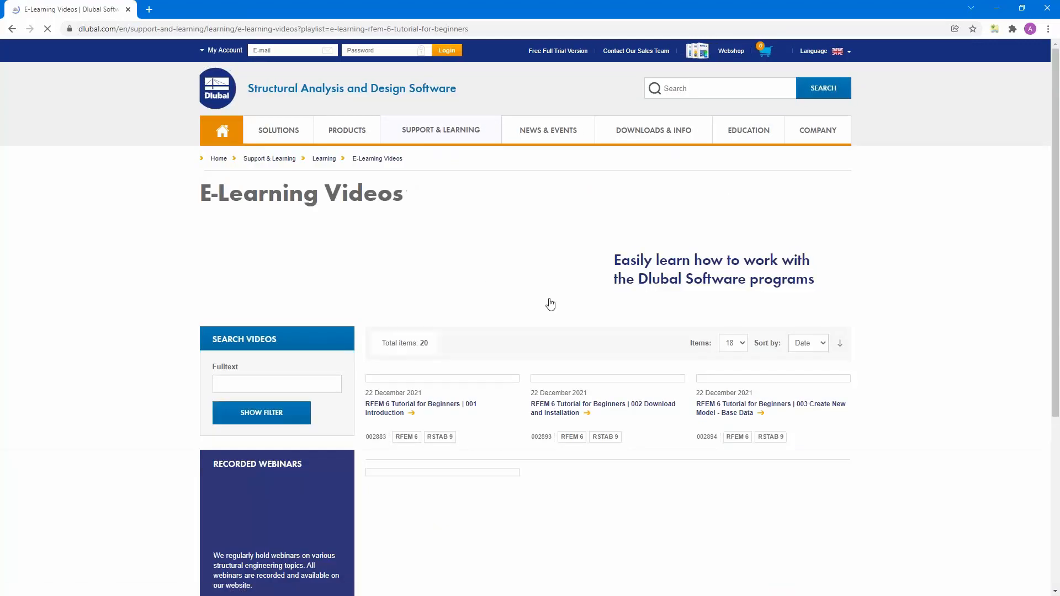
Step: Look through the RFEM 6 Tutorial for Beginners videos on the E-Learning Videos page and return to its beginning
{"action": "scroll", "coordinate": [631, 342], "scroll_direction": "down", "scroll_amount": 4}
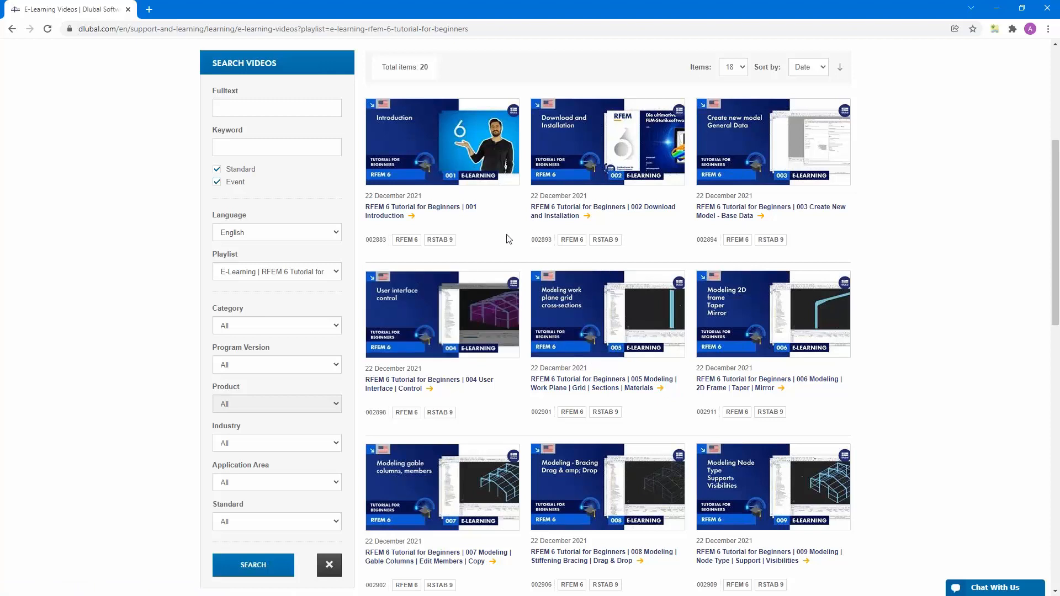
{"action": "scroll", "coordinate": [509, 238], "scroll_direction": "down", "scroll_amount": 14}
{"action": "scroll", "coordinate": [508, 238], "scroll_direction": "up", "scroll_amount": 9}
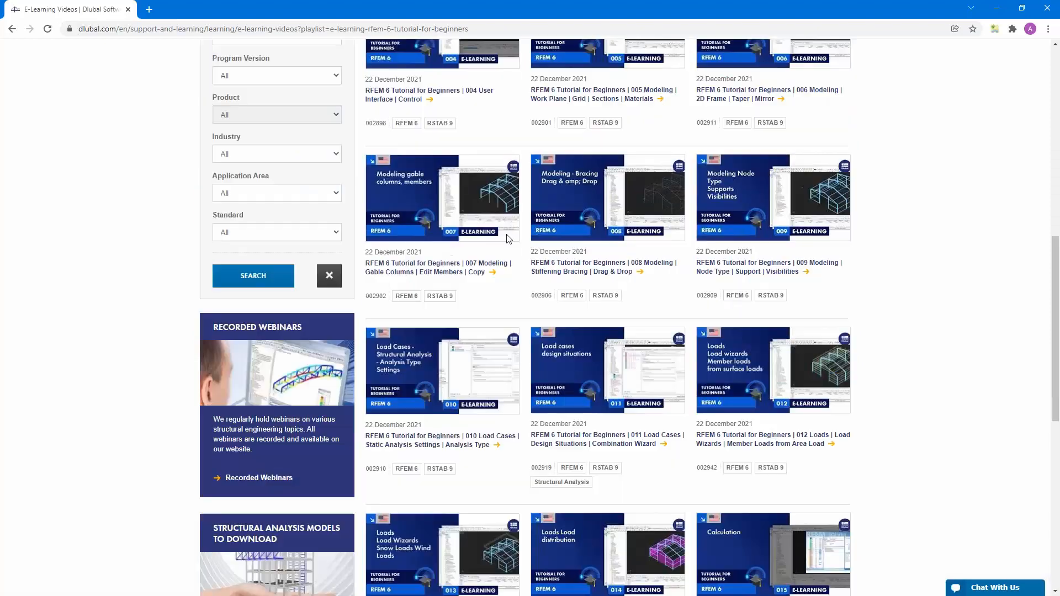
{"action": "scroll", "coordinate": [509, 239], "scroll_direction": "up", "scroll_amount": 10}
{"action": "scroll", "coordinate": [457, 283], "scroll_direction": "down", "scroll_amount": 2}
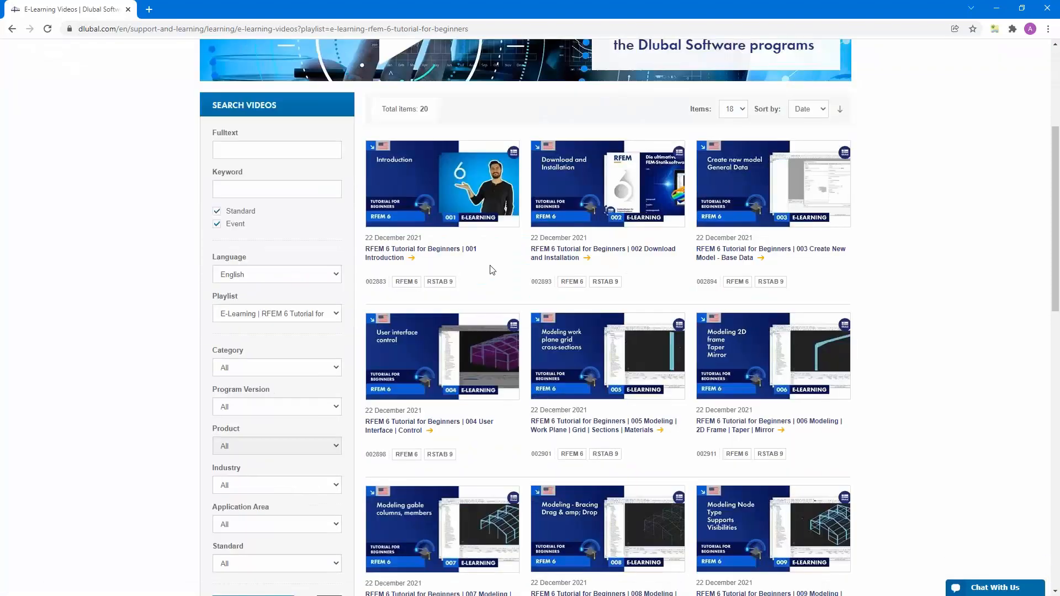
{"action": "scroll", "coordinate": [496, 279], "scroll_direction": "up", "scroll_amount": 5}
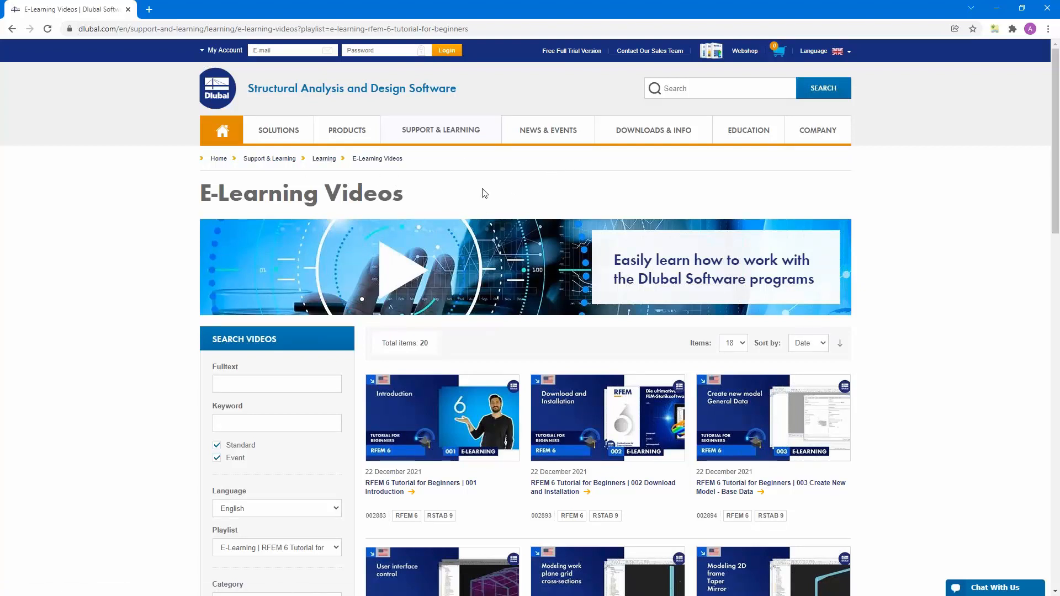
Step: Find and open the webinar "Form-Finding and Calculation of Membrane Structures in RFEM 6" in the website's webinar list
{"action": "mouse_move", "coordinate": [338, 124]}
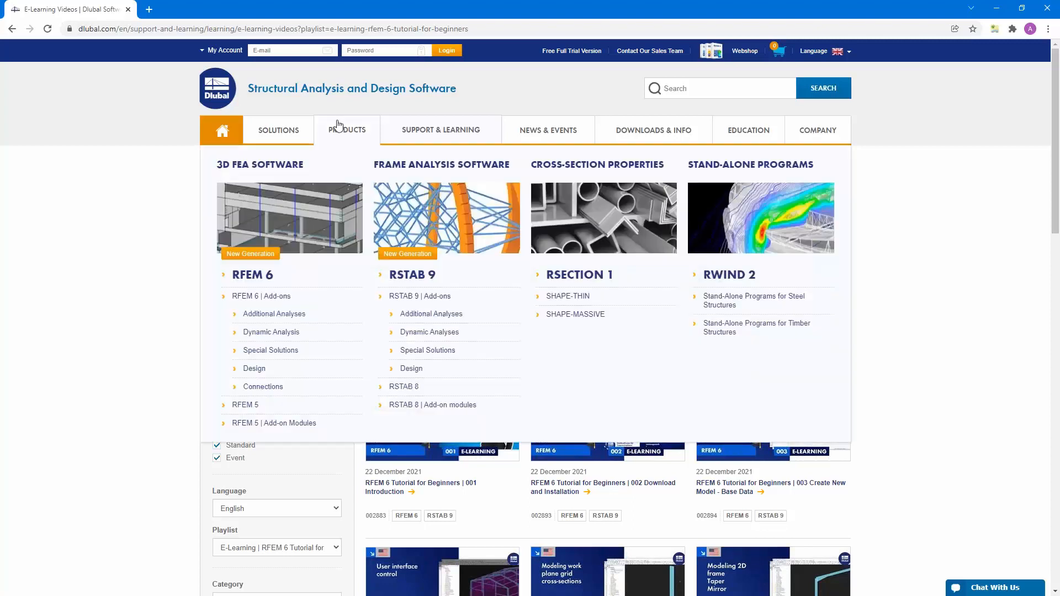
{"action": "mouse_move", "coordinate": [551, 132]}
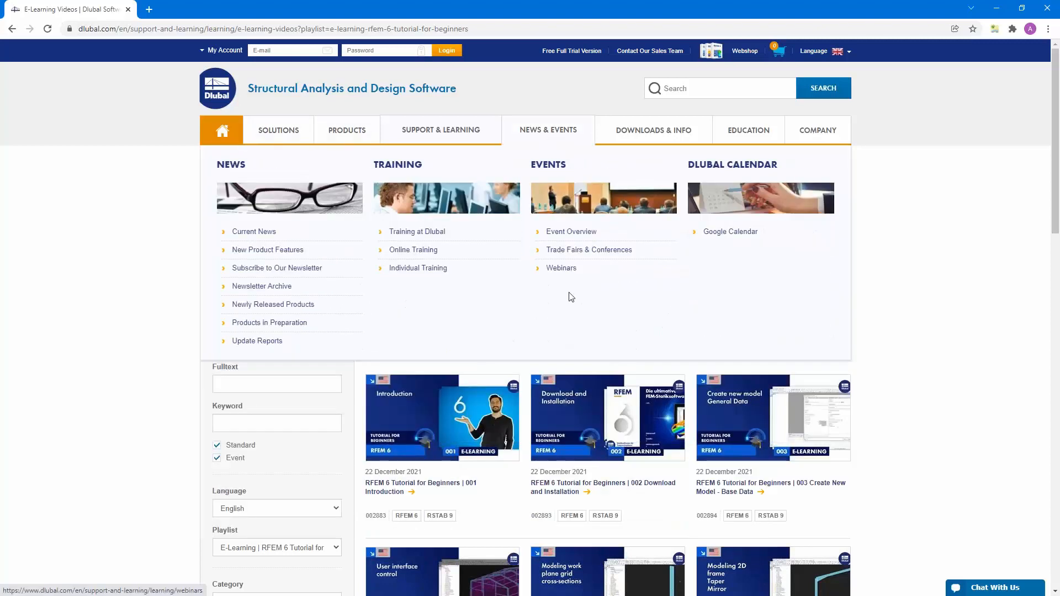
{"action": "left_click", "coordinate": [562, 269]}
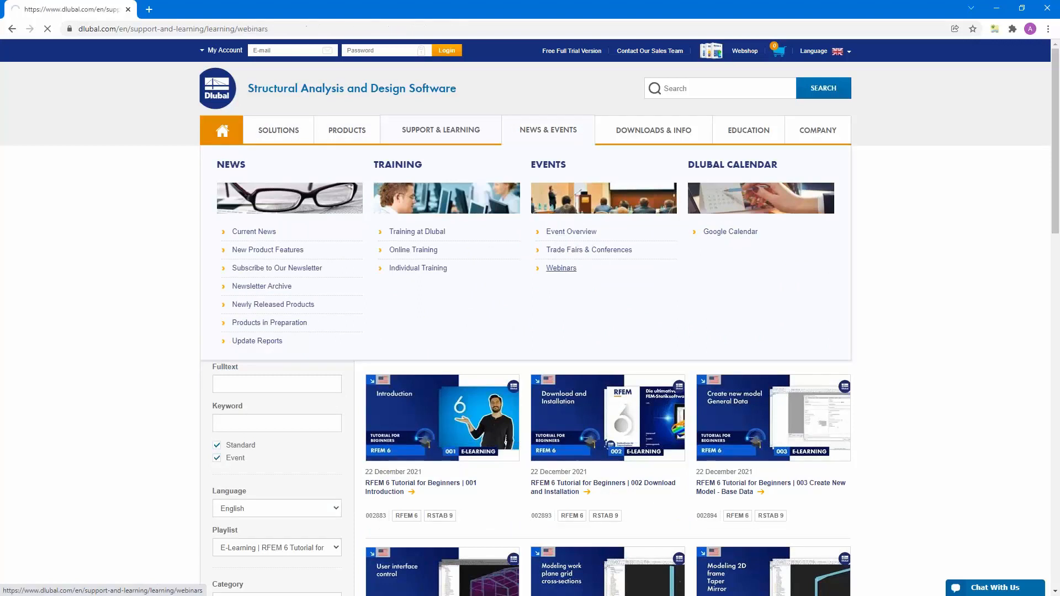
{"action": "scroll", "coordinate": [549, 374], "scroll_direction": "down", "scroll_amount": 6}
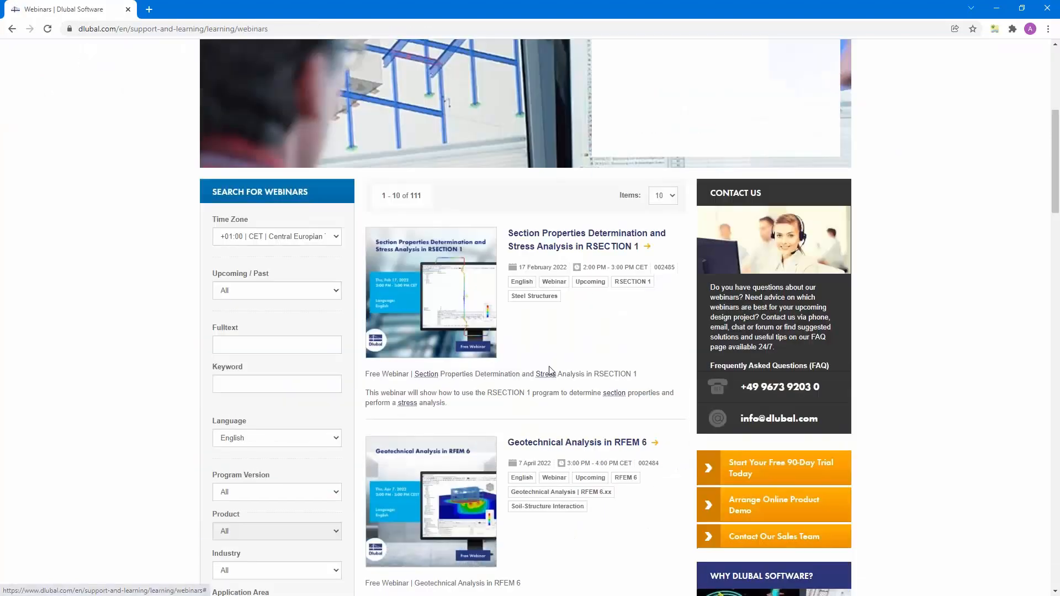
{"action": "scroll", "coordinate": [550, 371], "scroll_direction": "down", "scroll_amount": 8}
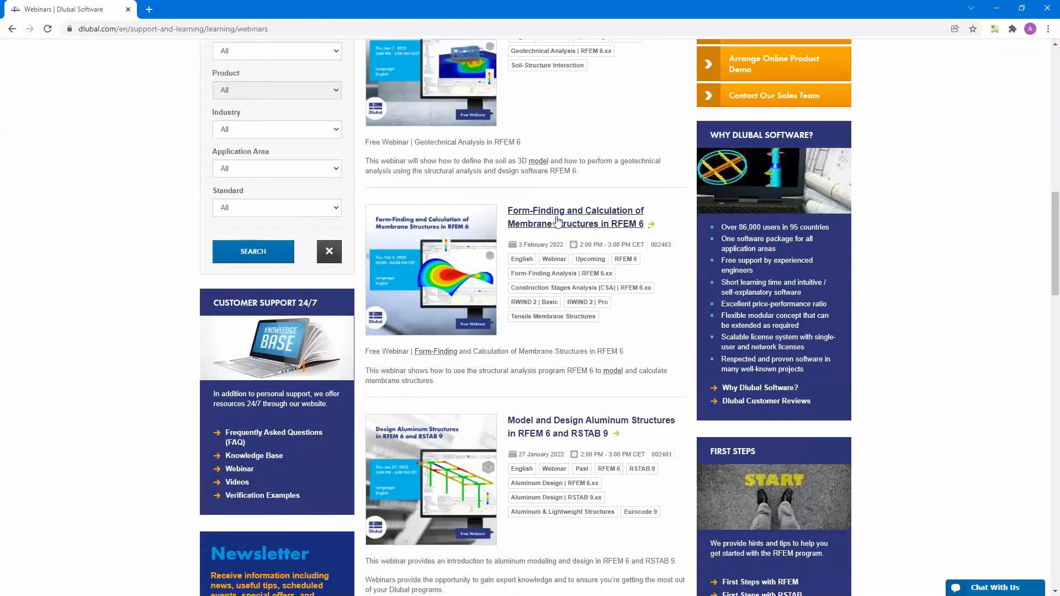
{"action": "left_click", "coordinate": [557, 221]}
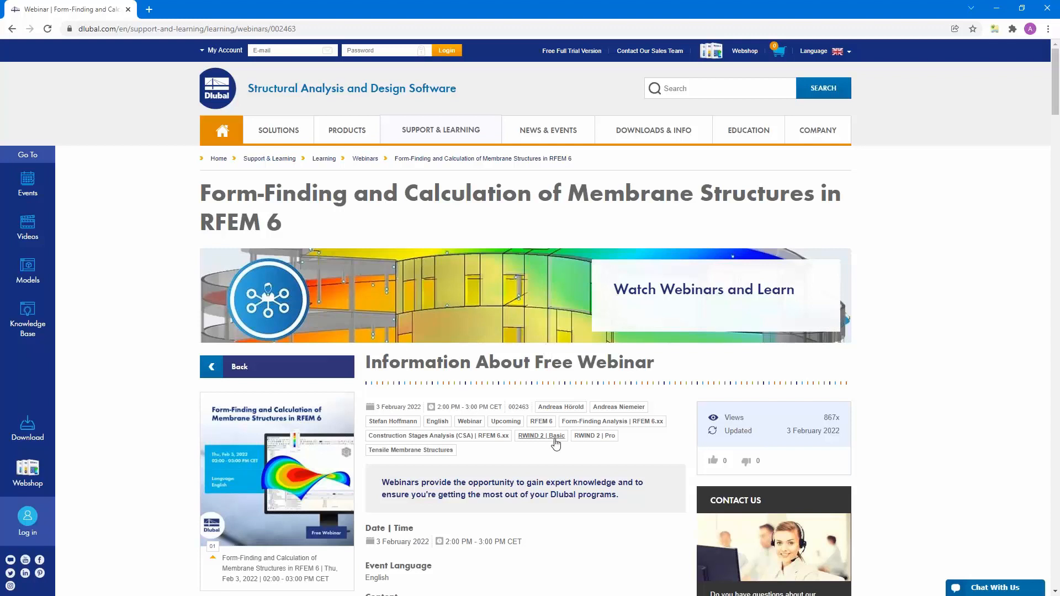
Step: Examine the webinar's content, downloads and models, select Stadium Roof Made of Membranes, and return to the webinar information
{"action": "scroll", "coordinate": [556, 444], "scroll_direction": "down", "scroll_amount": 4}
{"action": "scroll", "coordinate": [555, 437], "scroll_direction": "down", "scroll_amount": 2}
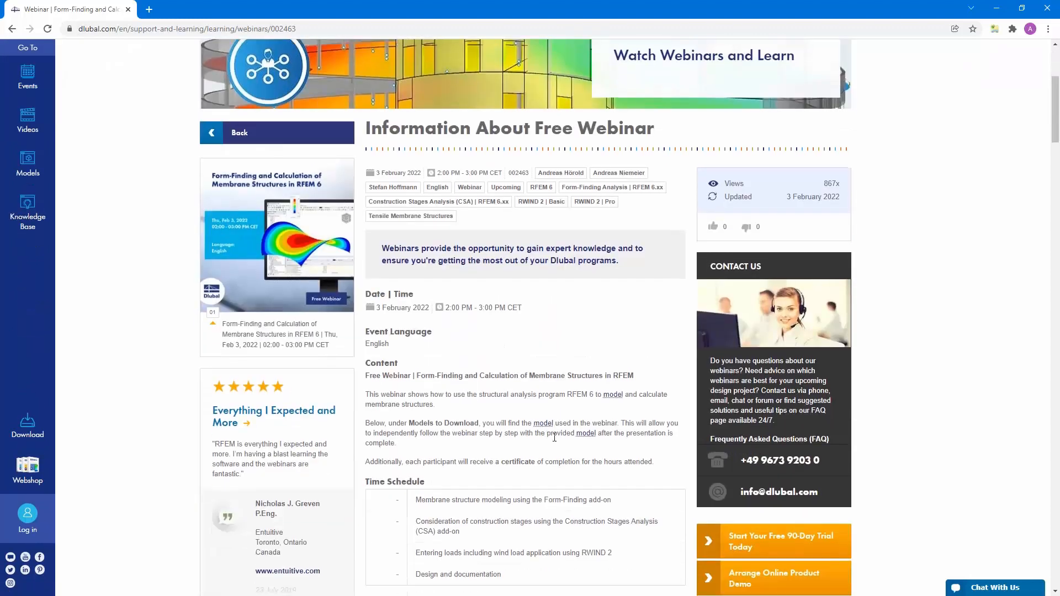
{"action": "scroll", "coordinate": [535, 373], "scroll_direction": "down", "scroll_amount": 10}
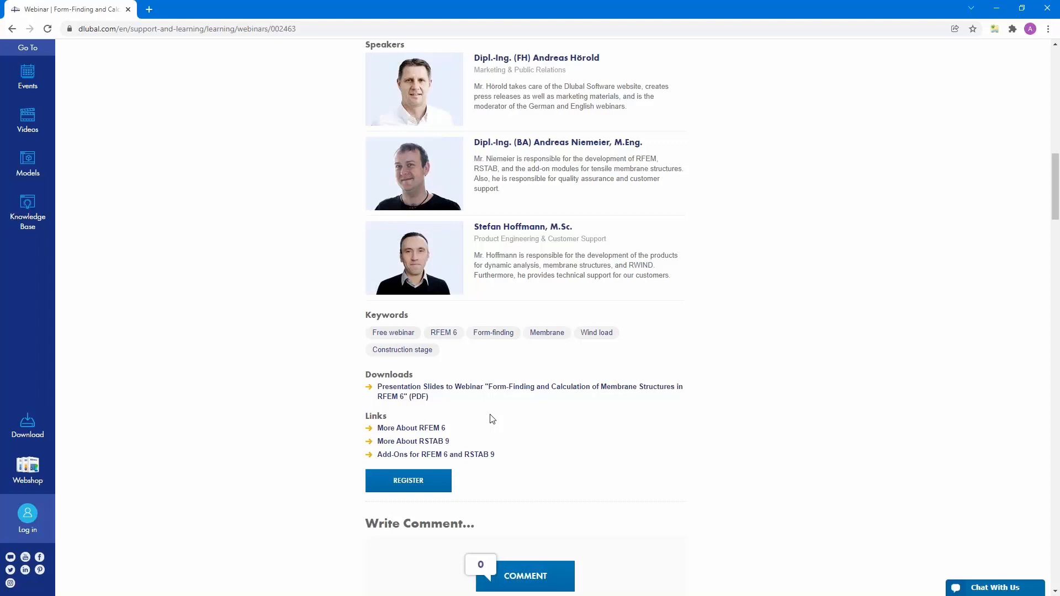
{"action": "scroll", "coordinate": [491, 418], "scroll_direction": "down", "scroll_amount": 13}
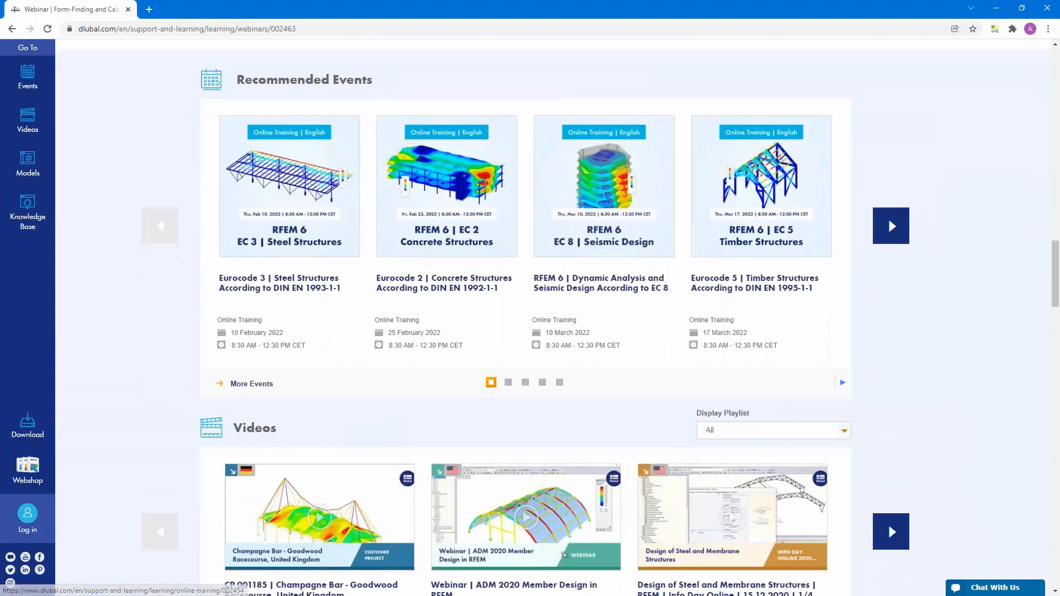
{"action": "scroll", "coordinate": [287, 436], "scroll_direction": "down", "scroll_amount": 7}
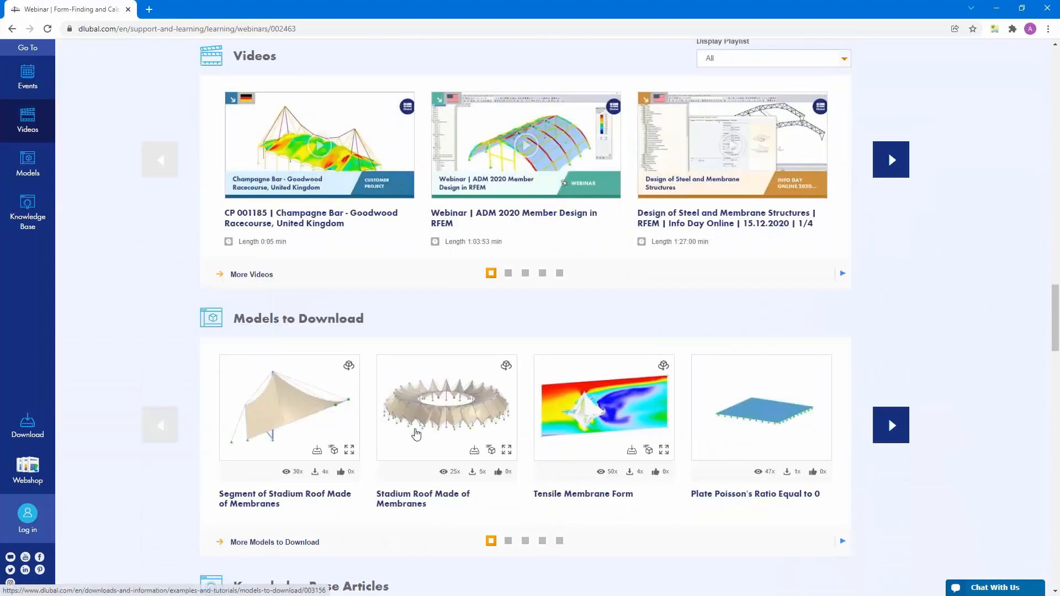
{"action": "left_click", "coordinate": [435, 434]}
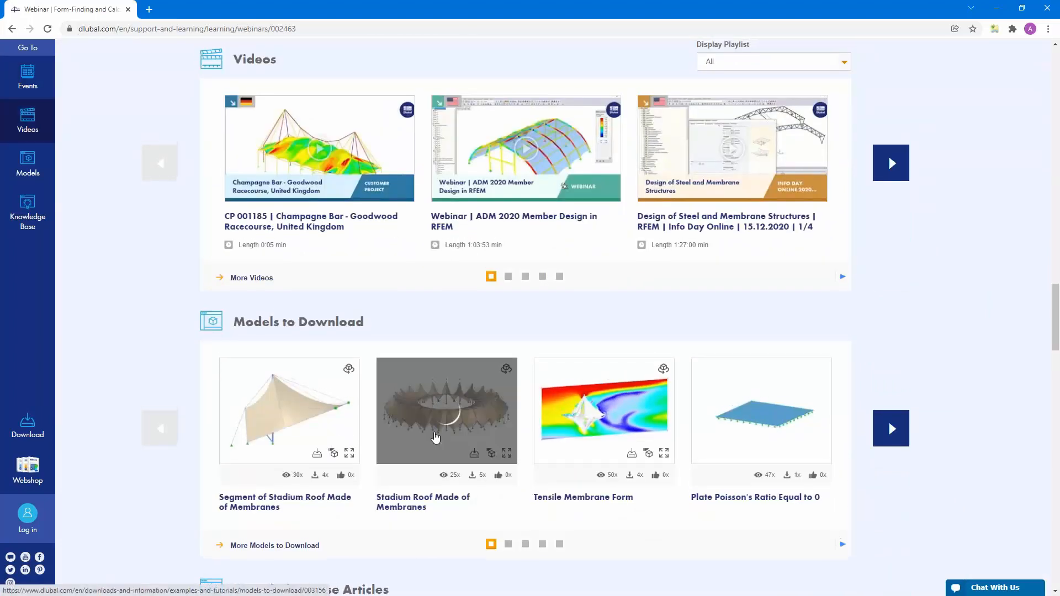
{"action": "scroll", "coordinate": [435, 436], "scroll_direction": "up", "scroll_amount": 20}
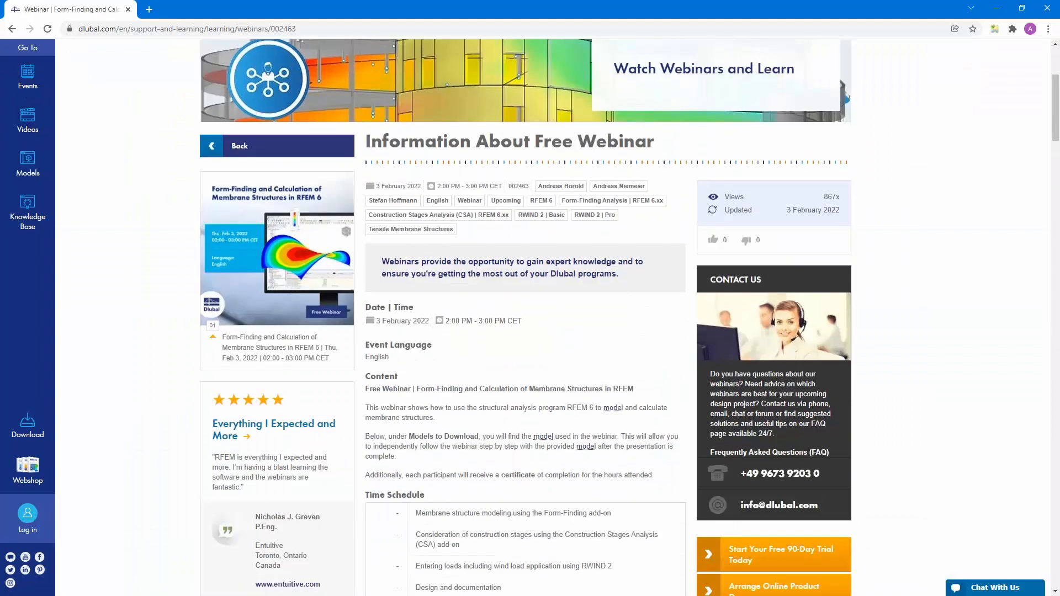